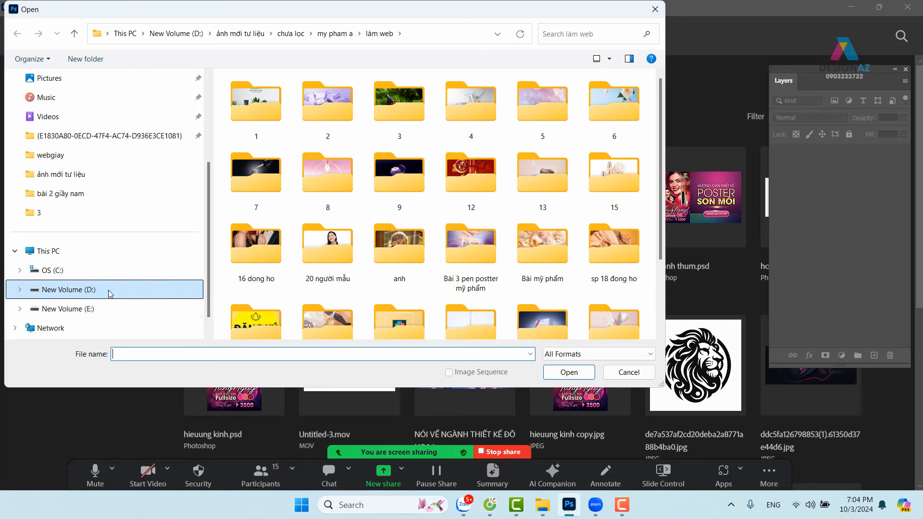
Browse the D: and E: drives for the folder holding the source photos
{"action": "scroll", "coordinate": [517, 270], "scroll_direction": "down", "scroll_amount": 2}
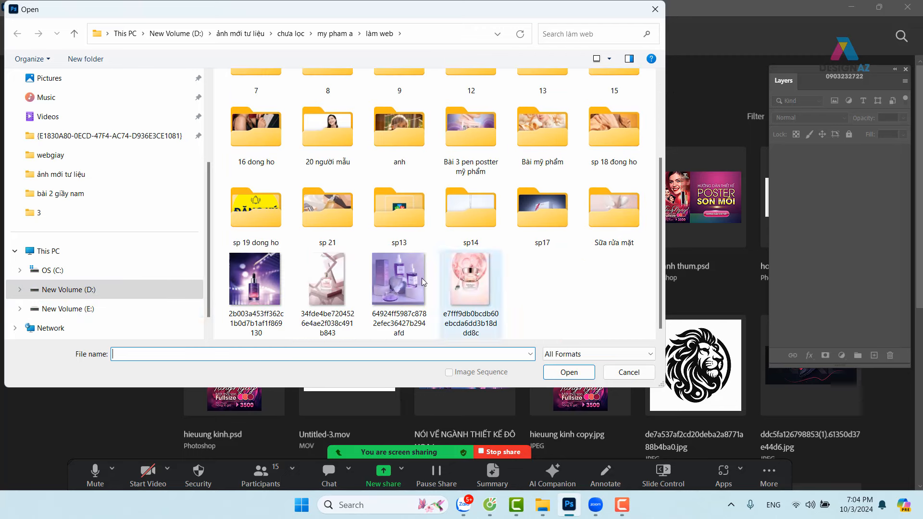
{"action": "left_click", "coordinate": [96, 291]}
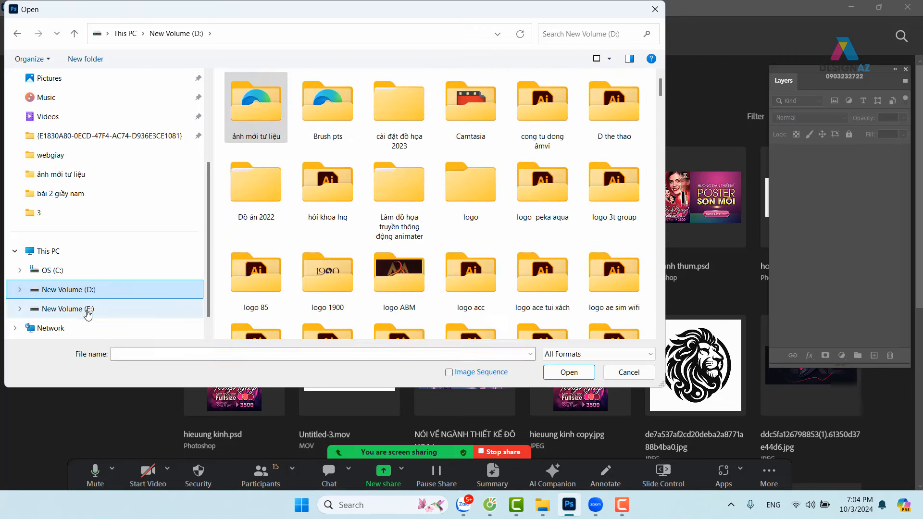
{"action": "left_click", "coordinate": [89, 309]}
{"action": "scroll", "coordinate": [476, 241], "scroll_direction": "down", "scroll_amount": 3}
{"action": "scroll", "coordinate": [519, 255], "scroll_direction": "down", "scroll_amount": 6}
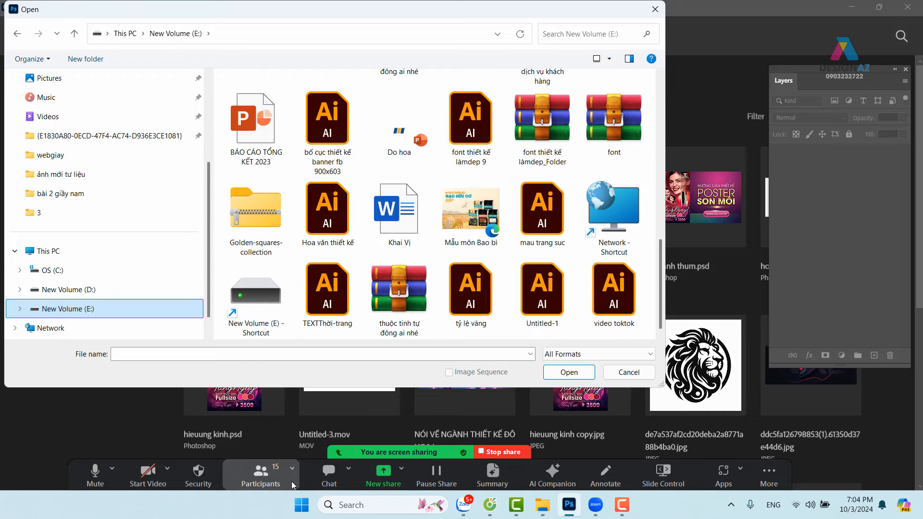
In the Zoom meeting, mute all current and new participants and minimize the participants window
{"action": "left_click", "coordinate": [260, 476]}
{"action": "left_click", "coordinate": [472, 333]}
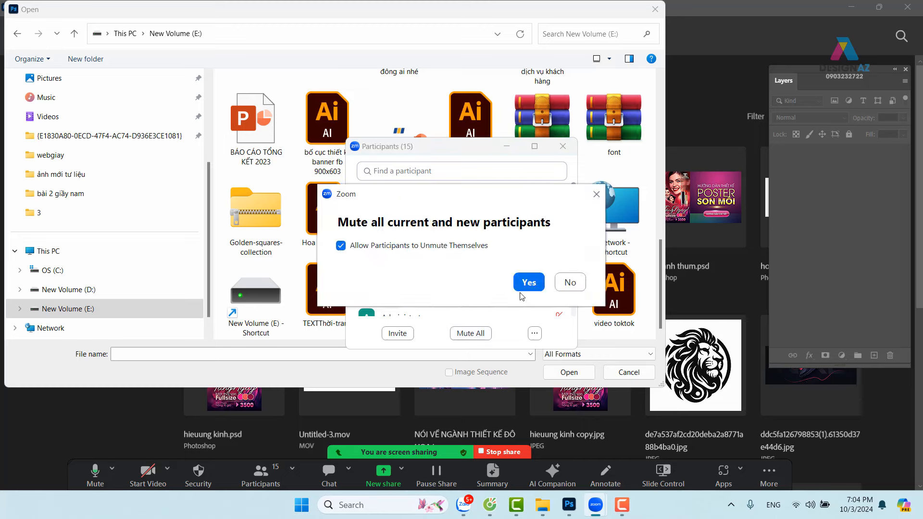
{"action": "left_click", "coordinate": [528, 281]}
{"action": "left_click", "coordinate": [506, 146]}
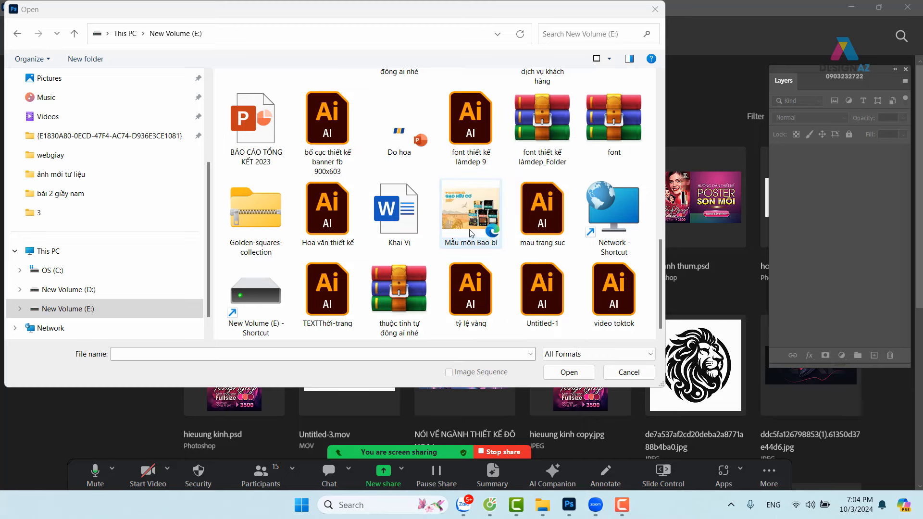
Go to the folder "Tư liệu thiết kế dịch vụ khách hàng" on New Volume (E:)
{"action": "scroll", "coordinate": [498, 216], "scroll_direction": "up", "scroll_amount": 3}
{"action": "scroll", "coordinate": [498, 217], "scroll_direction": "down", "scroll_amount": 3}
{"action": "left_click", "coordinate": [144, 309]}
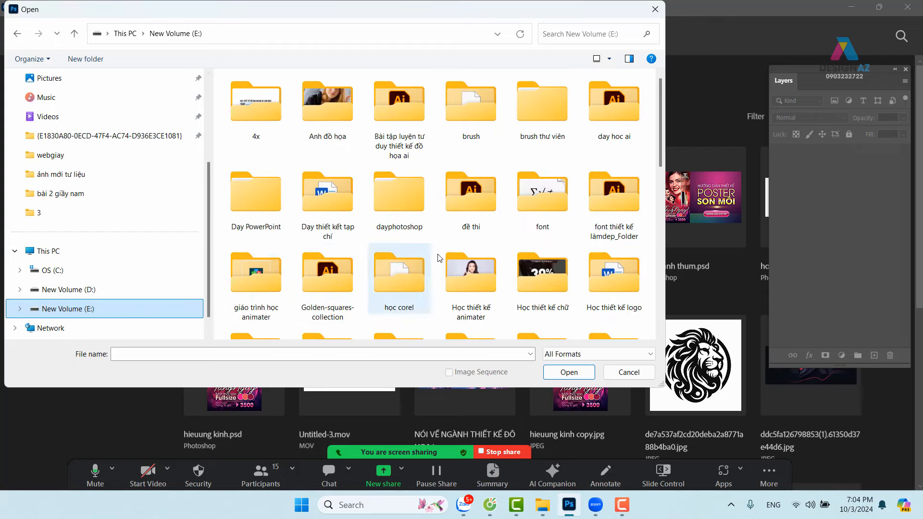
{"action": "scroll", "coordinate": [450, 250], "scroll_direction": "down", "scroll_amount": 5}
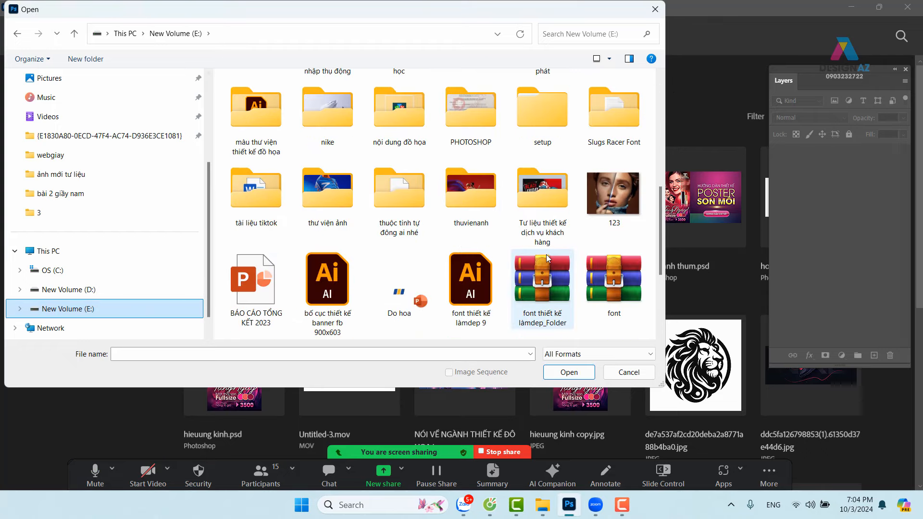
{"action": "double_click", "coordinate": [532, 199]}
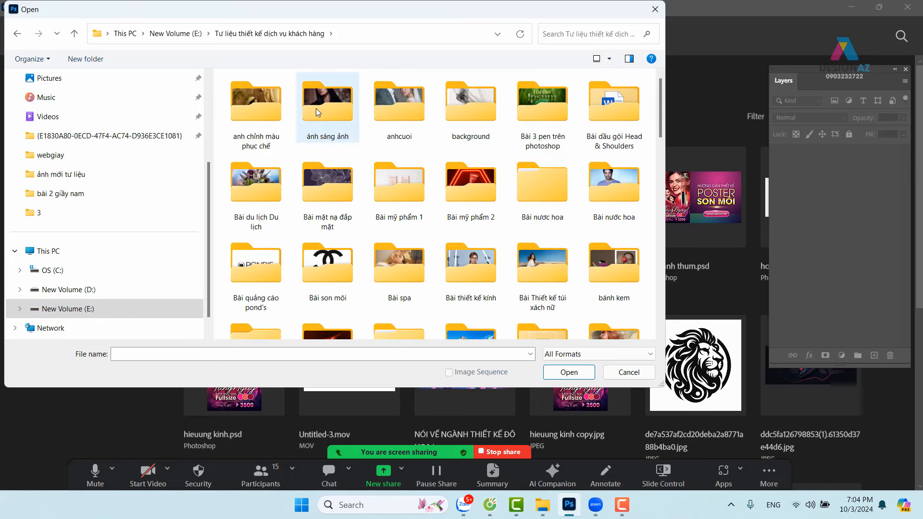
Open 01bd1356025827.599d558e12b68.jpg from the folder "người mẩu chỉnh màu" inside "ánh sáng ảnh"
{"action": "double_click", "coordinate": [315, 108]}
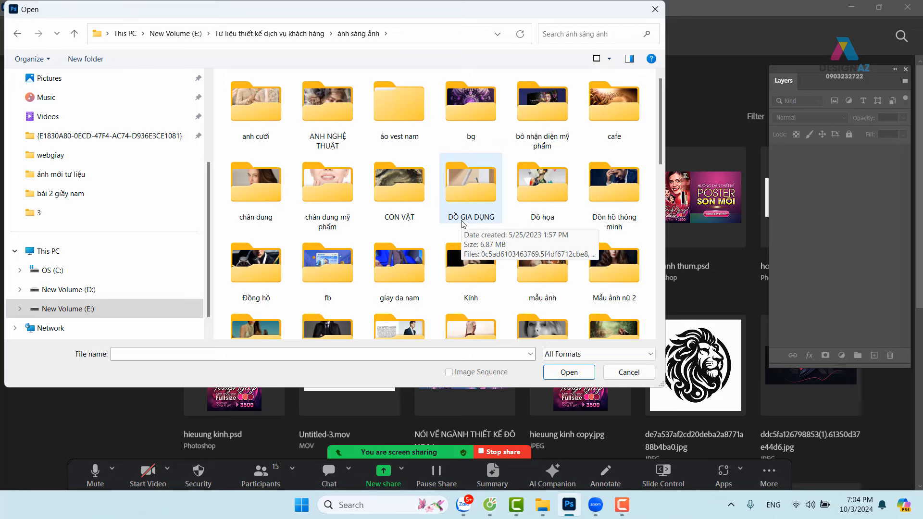
{"action": "scroll", "coordinate": [463, 223], "scroll_direction": "down", "scroll_amount": 2}
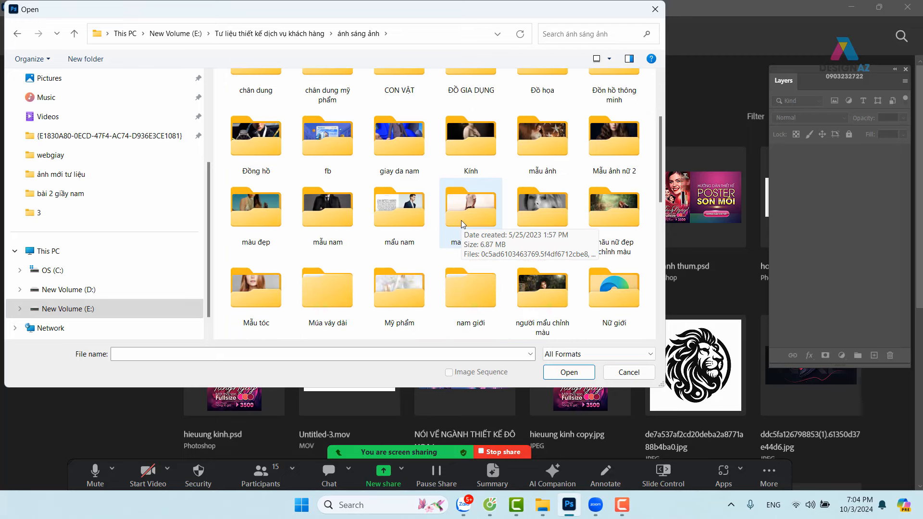
{"action": "left_click", "coordinate": [542, 292]}
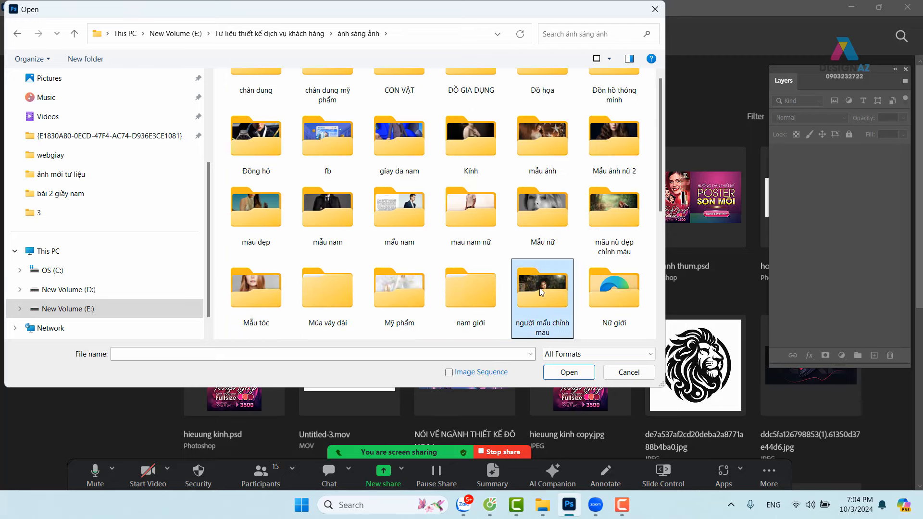
{"action": "double_click", "coordinate": [541, 291]}
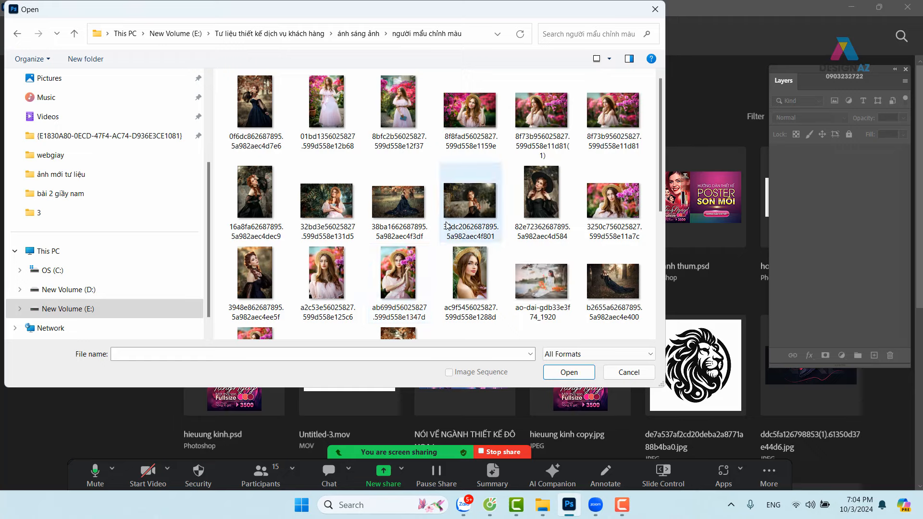
{"action": "left_click", "coordinate": [325, 122]}
{"action": "left_click", "coordinate": [572, 375]}
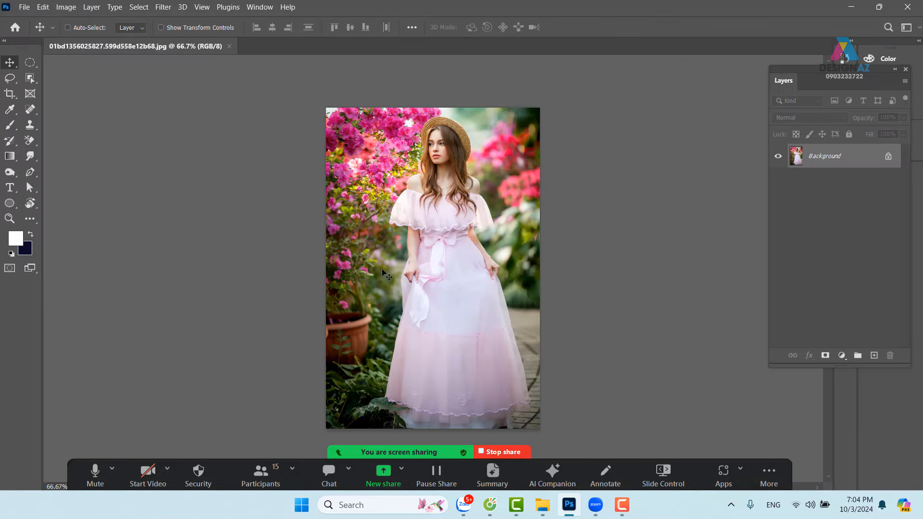
{"action": "key", "text": "ctrl+plus"}
{"action": "key", "text": "ctrl+plus"}
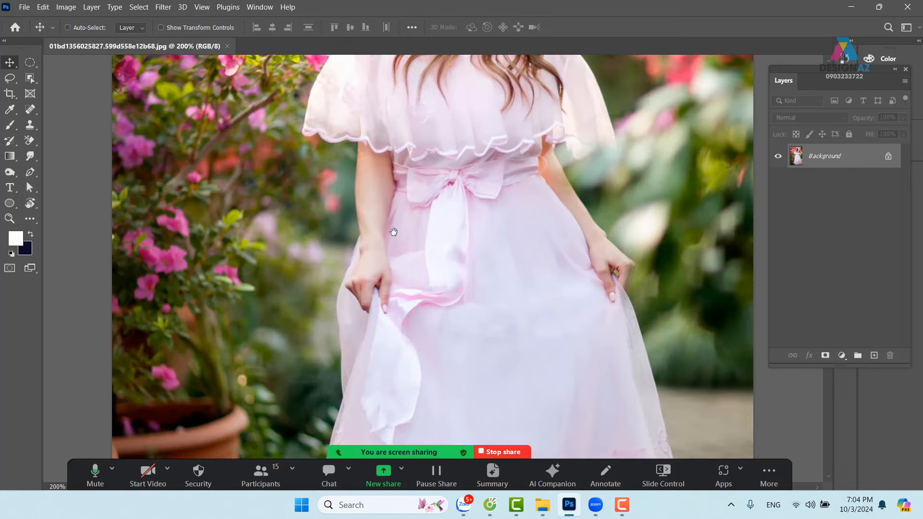
{"action": "left_click_drag", "start_coordinate": [438, 164], "coordinate": [419, 330]}
{"action": "left_click_drag", "start_coordinate": [440, 210], "coordinate": [442, 263]}
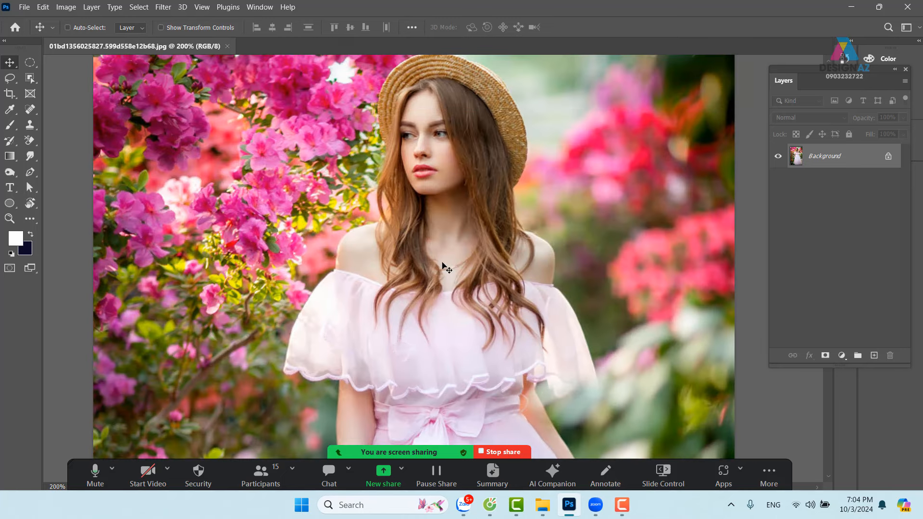
{"action": "key", "text": "ctrl+minus"}
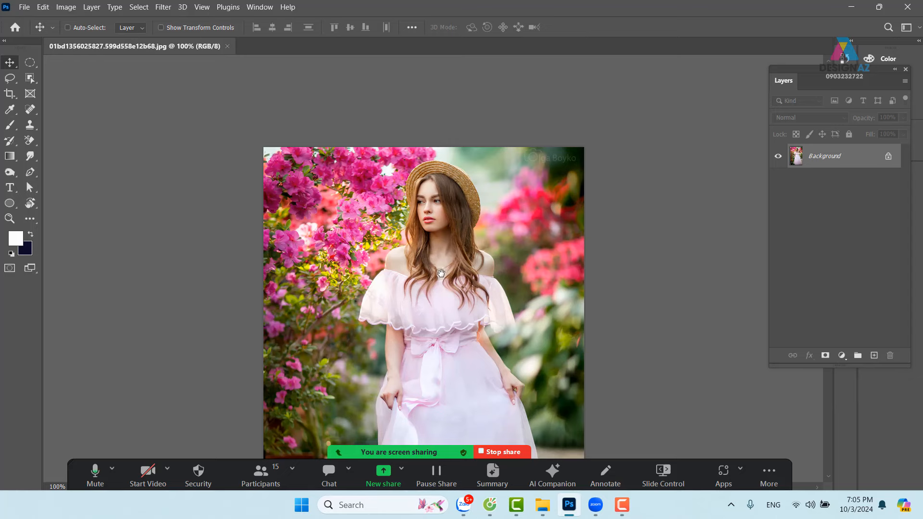
{"action": "left_click_drag", "start_coordinate": [442, 266], "coordinate": [432, 216]}
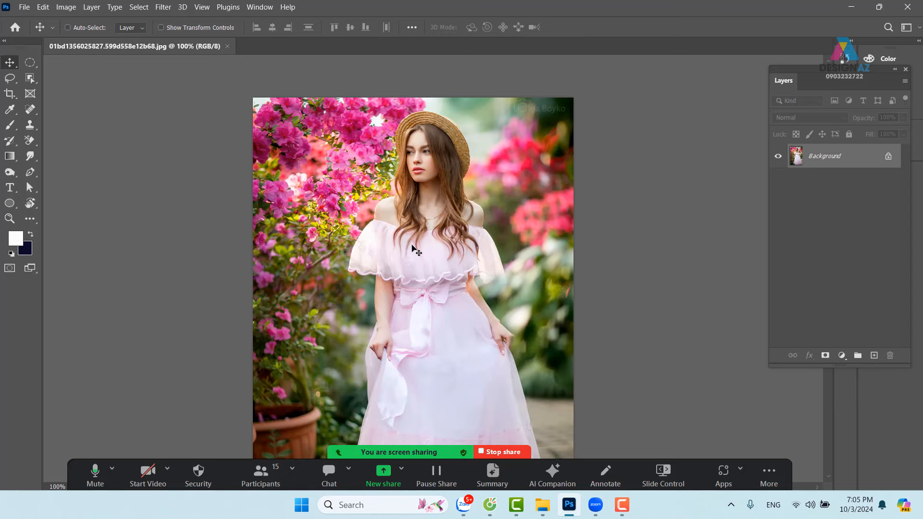
Set the Brush tool to the first soft round preset in General Brushes and reduce its size to about 29 px
{"action": "key", "text": "b"}
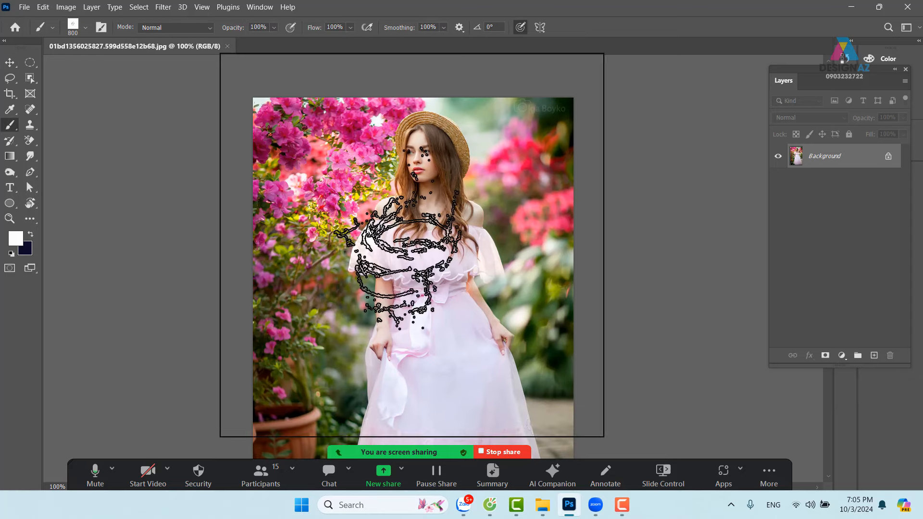
{"action": "left_click", "coordinate": [86, 28]}
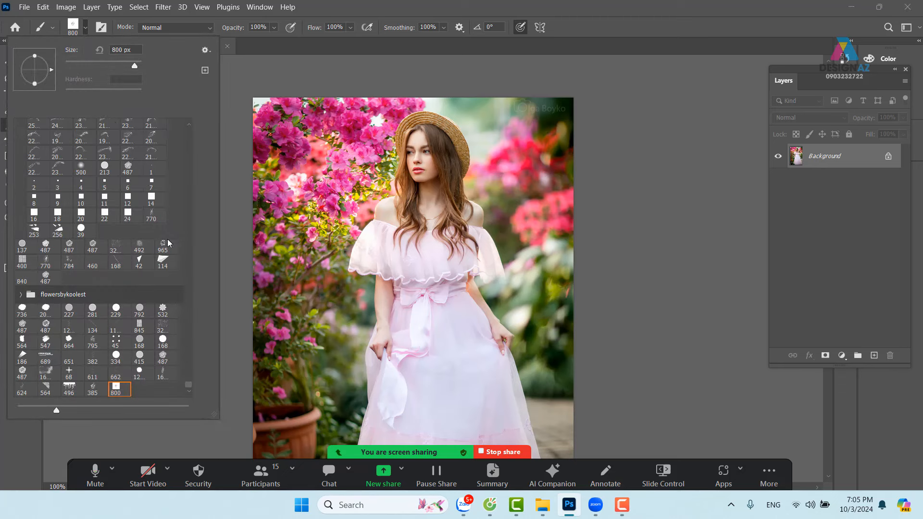
{"action": "scroll", "coordinate": [187, 385], "scroll_direction": "up", "scroll_amount": 2}
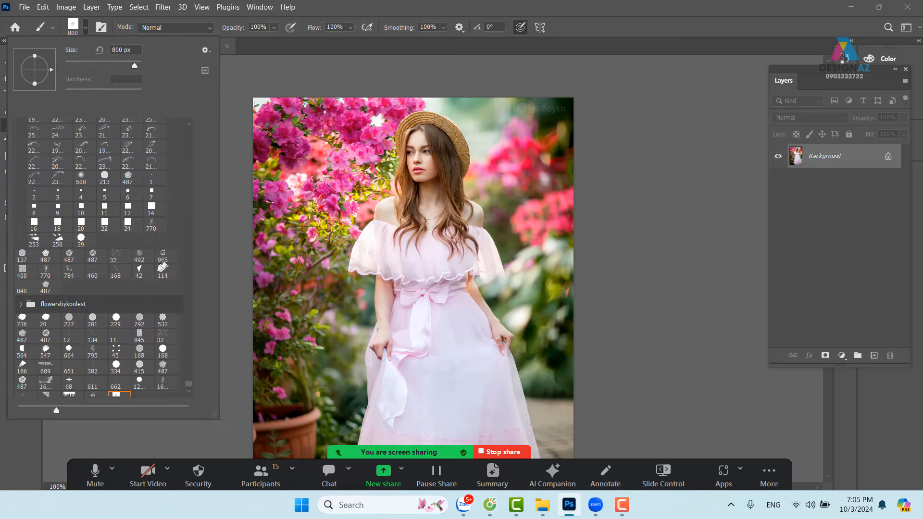
{"action": "left_click_drag", "start_coordinate": [186, 385], "coordinate": [203, 115]}
{"action": "scroll", "coordinate": [196, 115], "scroll_direction": "up", "scroll_amount": 3}
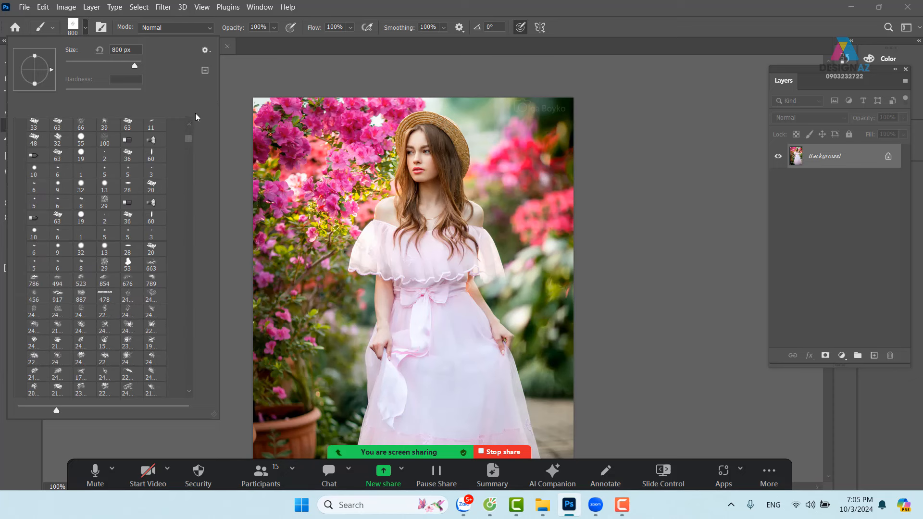
{"action": "scroll", "coordinate": [188, 134], "scroll_direction": "up", "scroll_amount": 5}
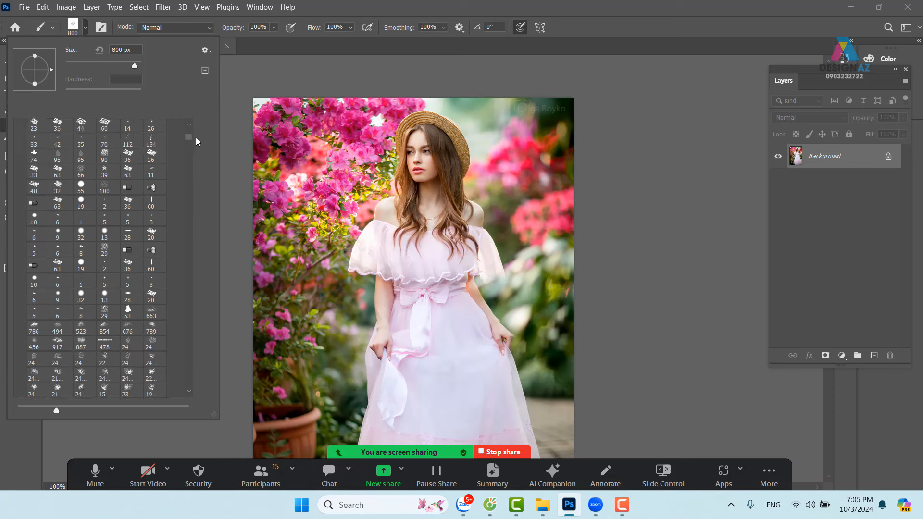
{"action": "scroll", "coordinate": [190, 126], "scroll_direction": "up", "scroll_amount": 10}
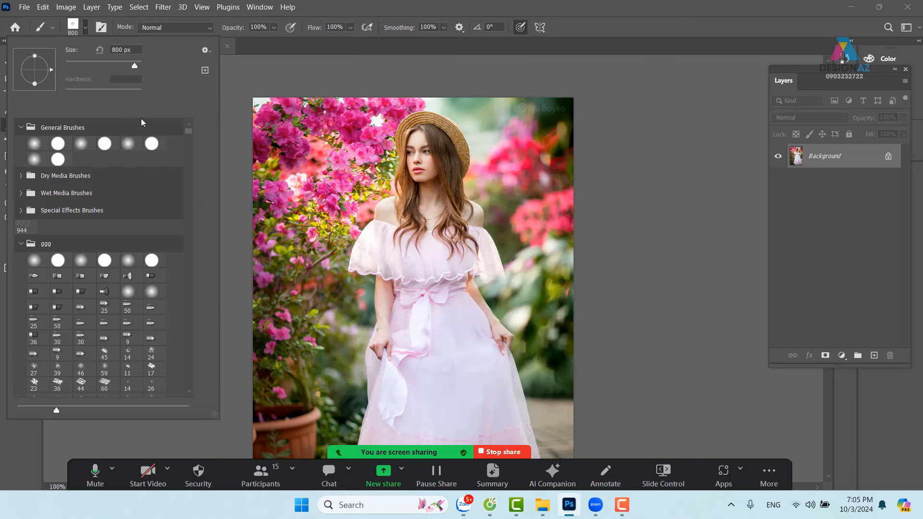
{"action": "left_click", "coordinate": [34, 143]}
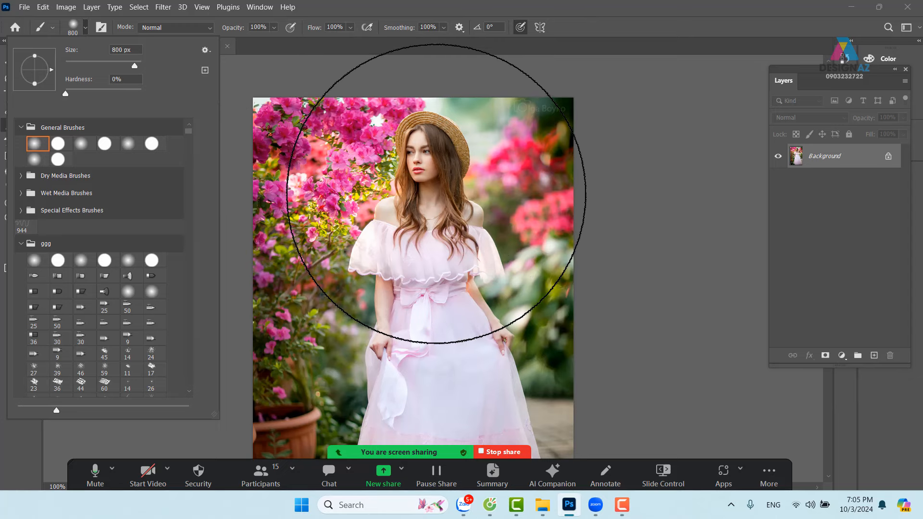
{"action": "mouse_move", "coordinate": [486, 212]}
{"action": "left_mouse_down"}
{"action": "mouse_move", "coordinate": [284, 237]}
{"action": "mouse_move", "coordinate": [250, 226]}
{"action": "left_mouse_up"}
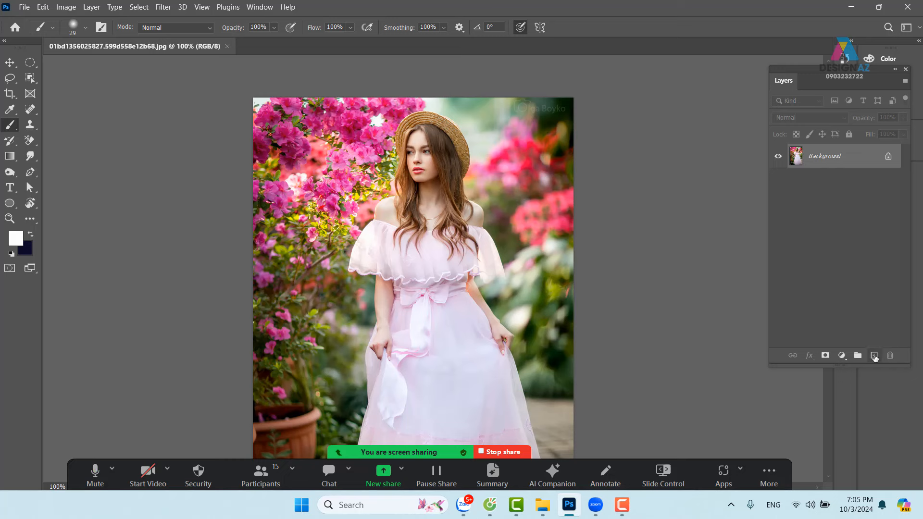
Add a new empty layer above the photo and switch to the Move tool
{"action": "left_click", "coordinate": [873, 355]}
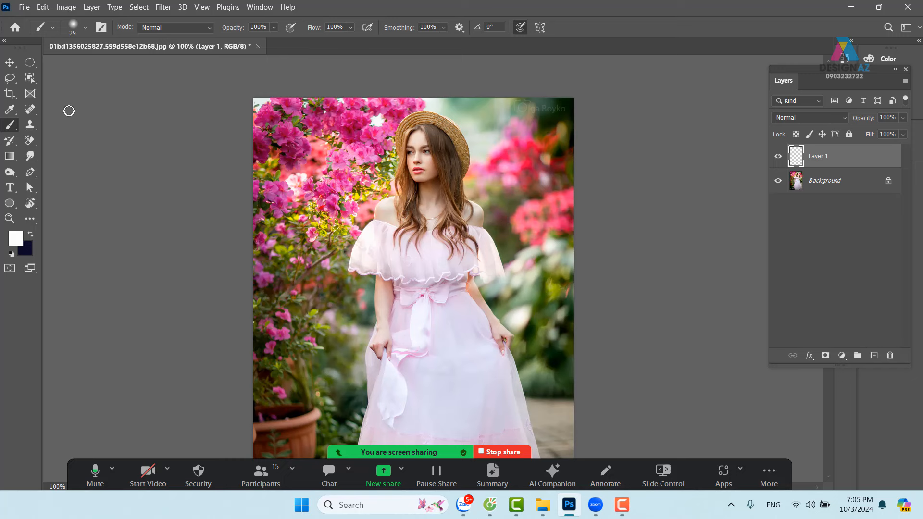
{"action": "left_click", "coordinate": [14, 62]}
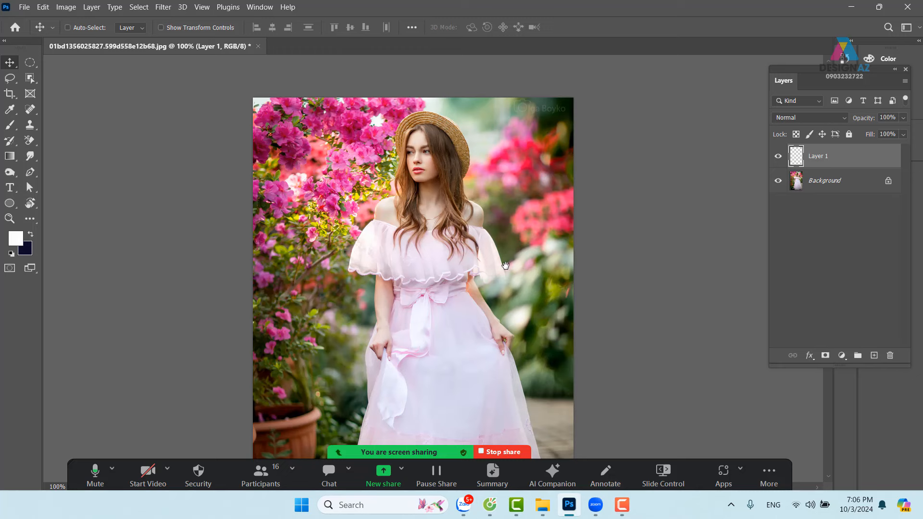
{"action": "left_click_drag", "start_coordinate": [477, 283], "coordinate": [472, 240]}
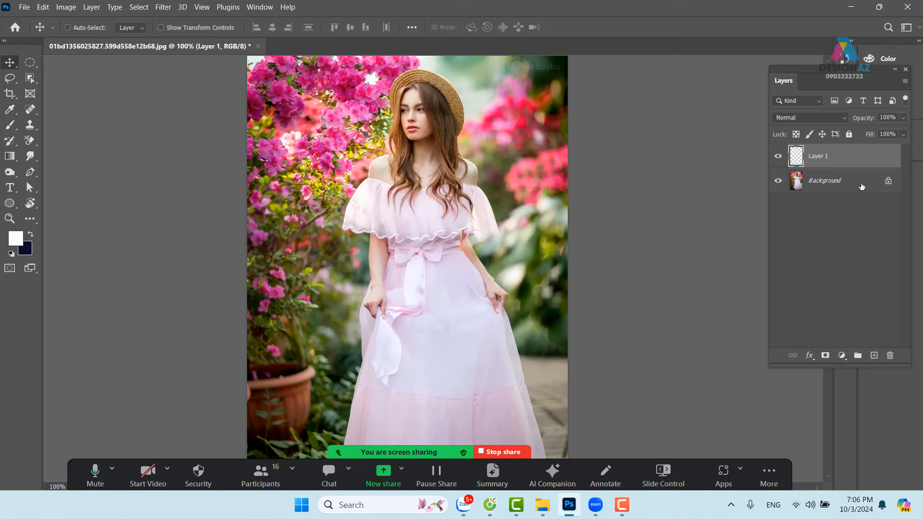
Select the Background layer, then show the channel list enlarged to fit RGB, Red, Green and Blue
{"action": "left_click", "coordinate": [859, 182]}
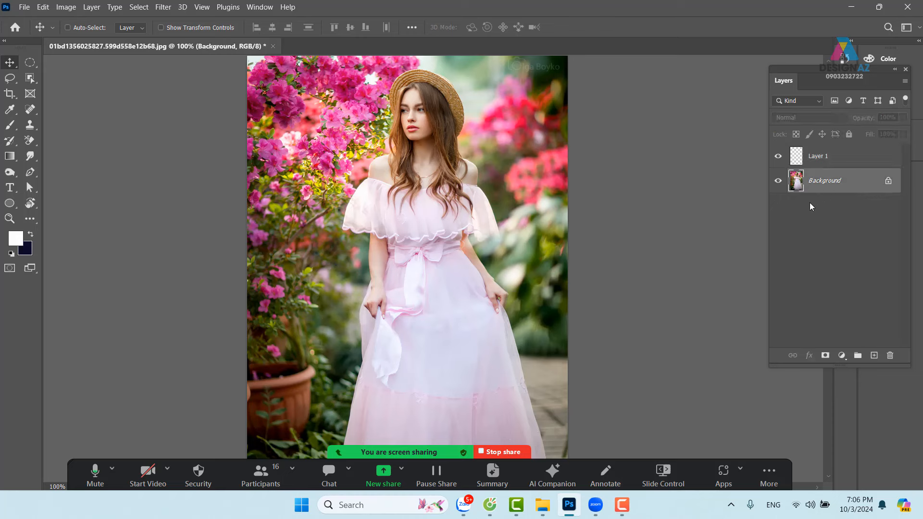
{"action": "left_click", "coordinate": [256, 8]}
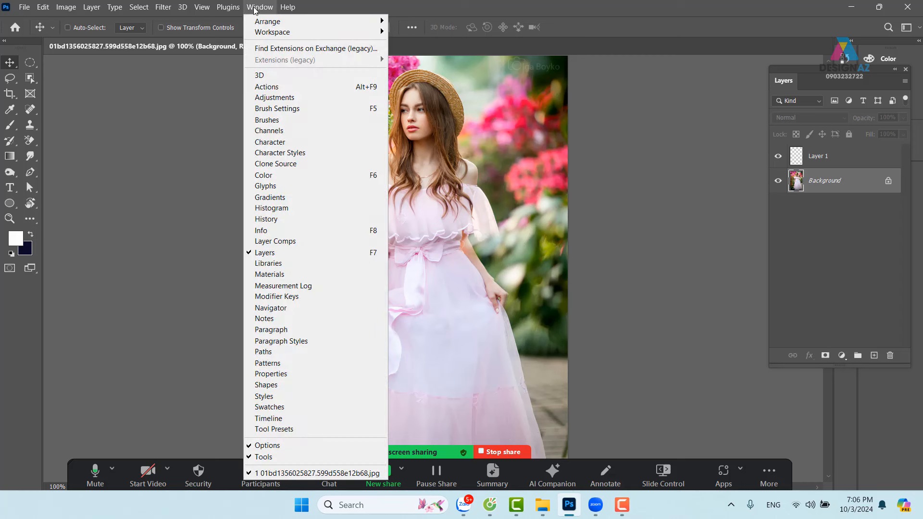
{"action": "left_click", "coordinate": [294, 134]}
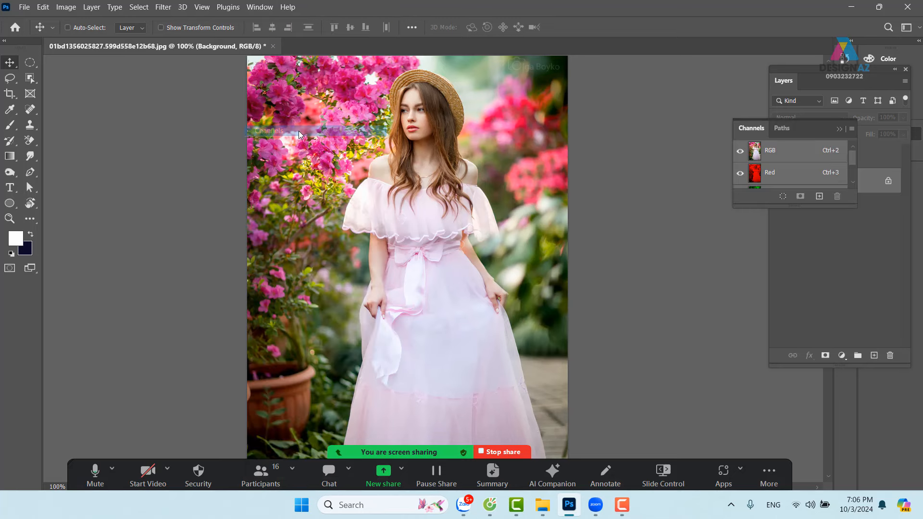
{"action": "left_click_drag", "start_coordinate": [797, 211], "coordinate": [797, 328]}
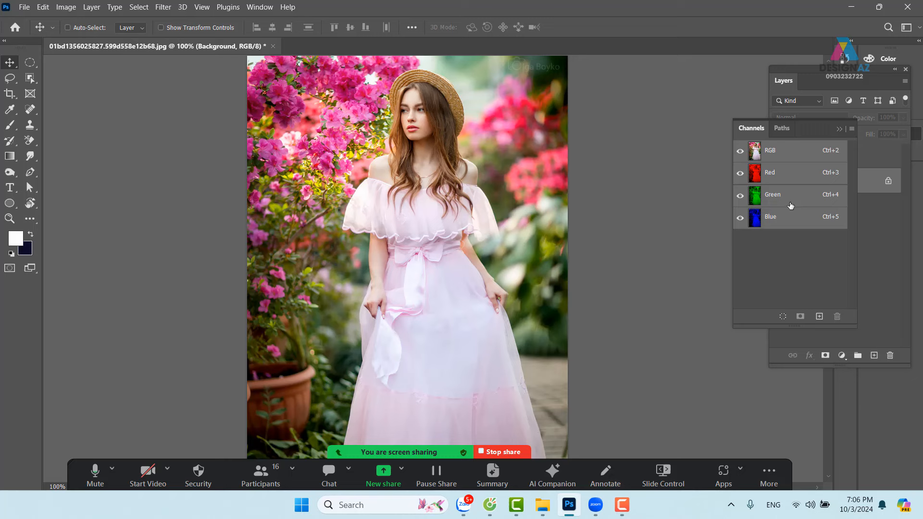
View the Green channel and the Blue channel on their own, then return to the RGB composite
{"action": "left_click", "coordinate": [792, 199]}
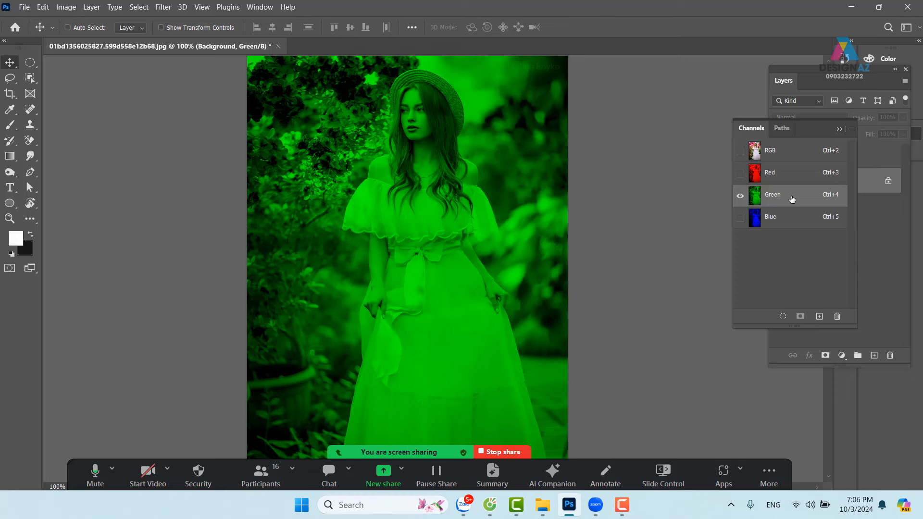
{"action": "left_click", "coordinate": [774, 220]}
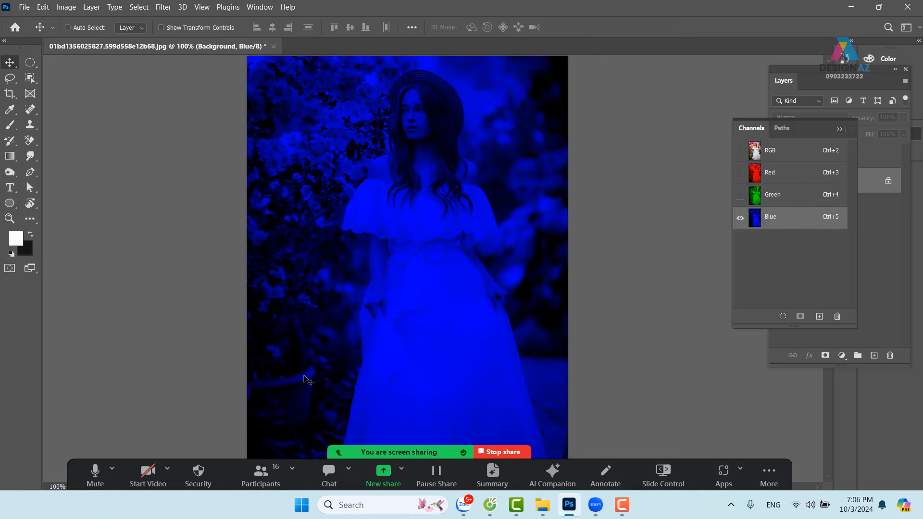
{"action": "left_click", "coordinate": [778, 153]}
Preview blue and cyan hues in the foreground color picker while keeping white as the foreground color
{"action": "left_click", "coordinate": [16, 238]}
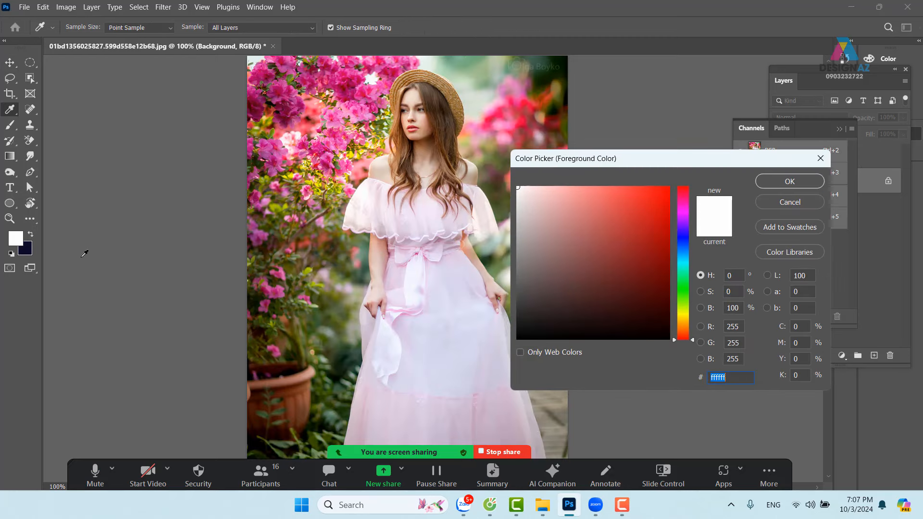
{"action": "left_click", "coordinate": [680, 282]}
{"action": "left_click", "coordinate": [683, 242]}
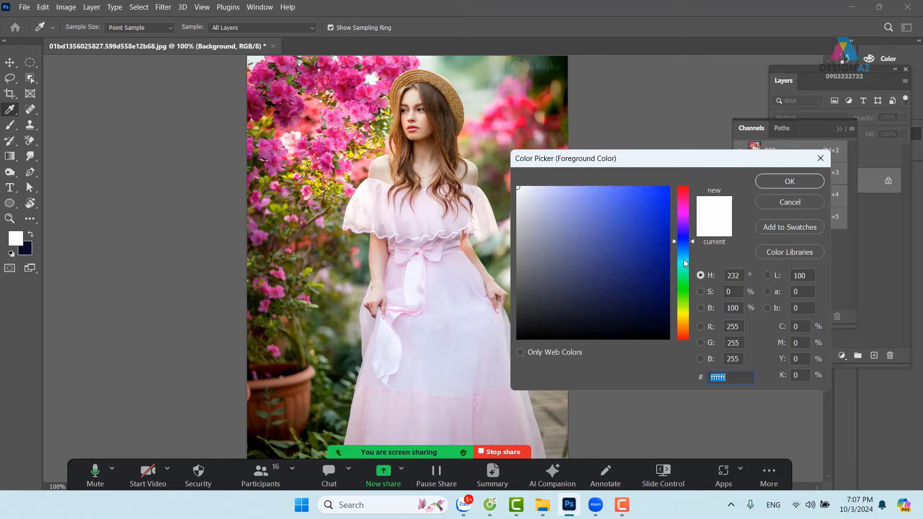
{"action": "left_click", "coordinate": [685, 259]}
{"action": "left_click_drag", "start_coordinate": [684, 259], "coordinate": [684, 257]}
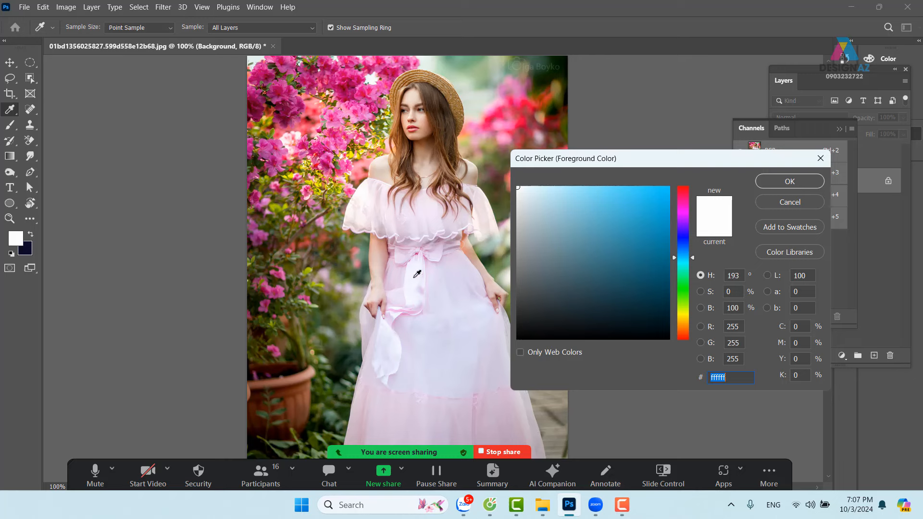
{"action": "left_click", "coordinate": [811, 182]}
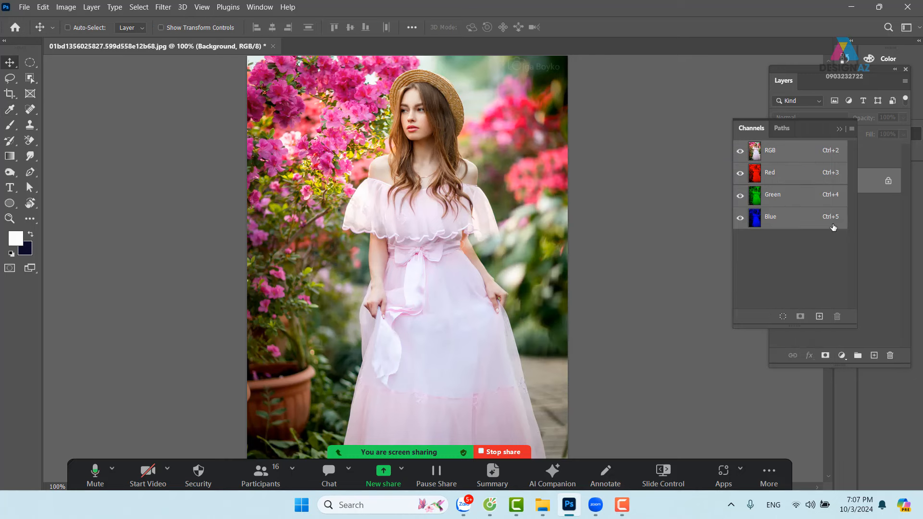
Show only the Green channel and turn off Show Channels in Color in the Interface preferences
{"action": "left_click", "coordinate": [803, 195]}
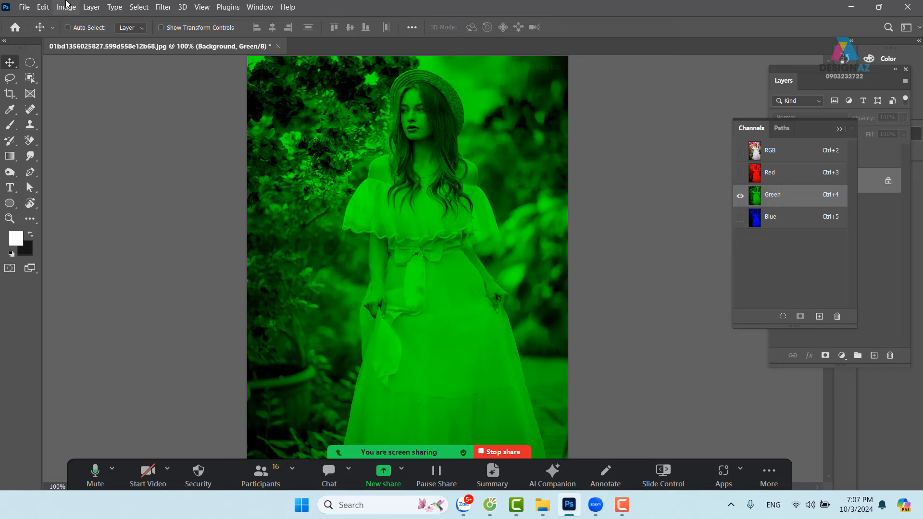
{"action": "left_click", "coordinate": [43, 7]}
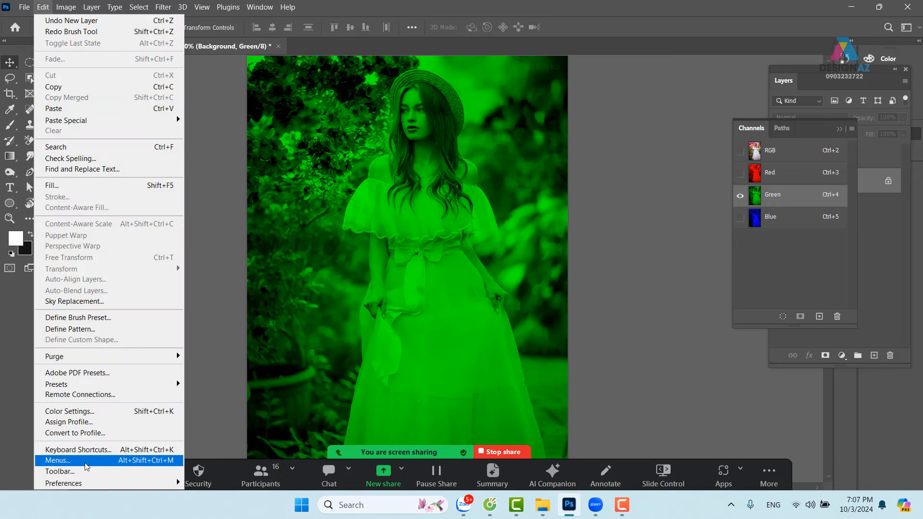
{"action": "mouse_move", "coordinate": [128, 488]}
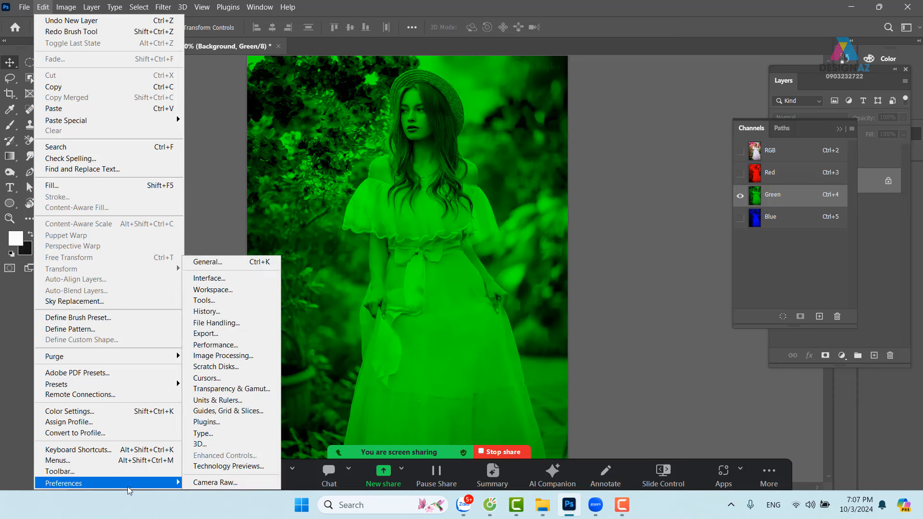
{"action": "left_click", "coordinate": [238, 262]}
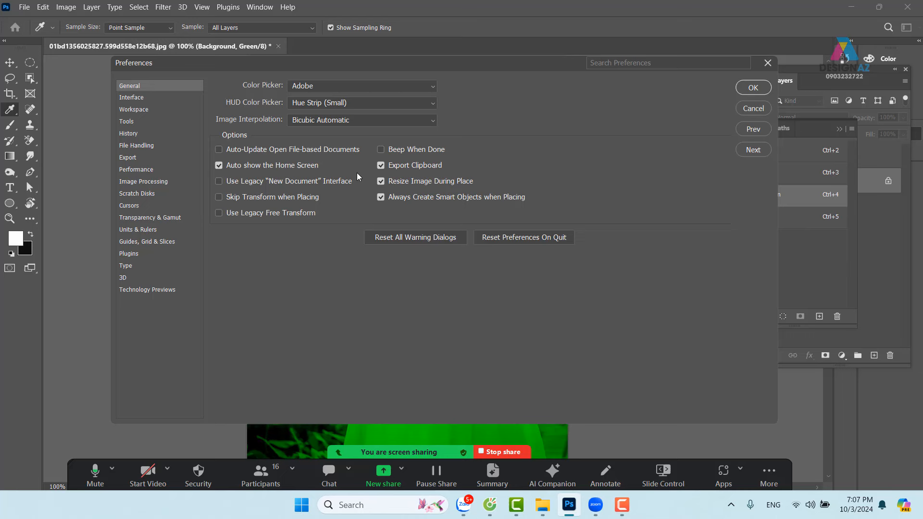
{"action": "left_click", "coordinate": [141, 98]}
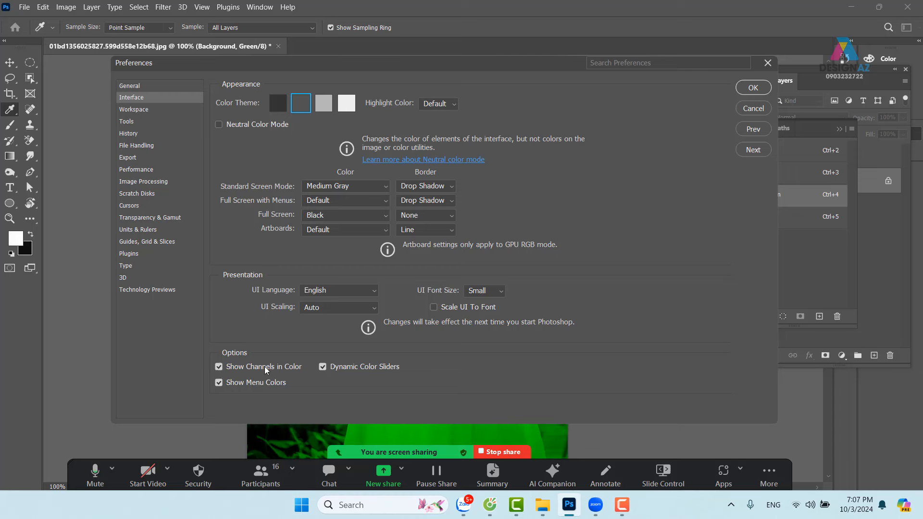
{"action": "left_click", "coordinate": [220, 366]}
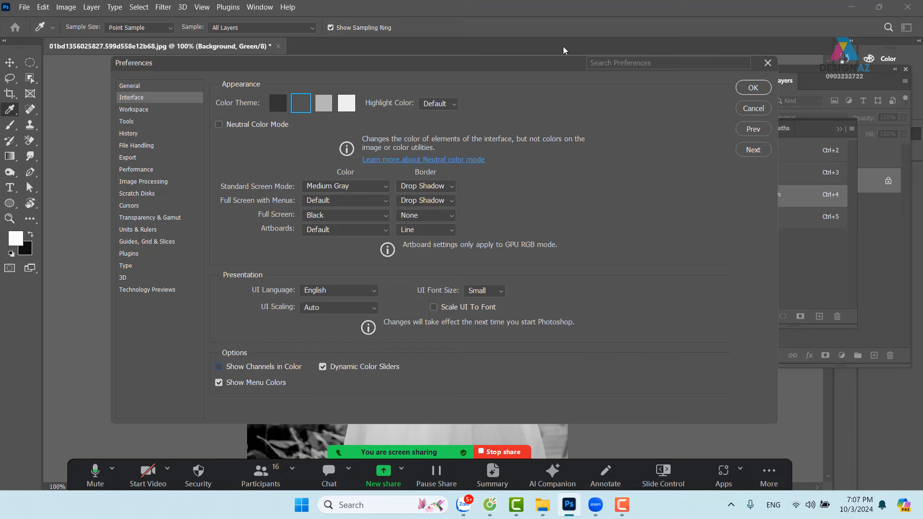
Compare the channels with Show Channels in Color on and off, keeping the Preferences dialog clear of them, and leave the option on
{"action": "left_click_drag", "start_coordinate": [500, 66], "coordinate": [384, 62]}
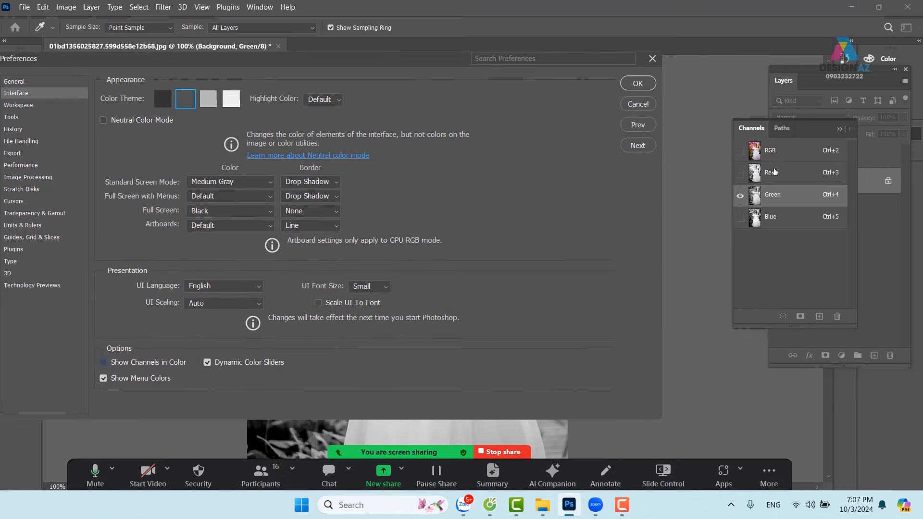
{"action": "left_click", "coordinate": [104, 362]}
{"action": "left_click", "coordinate": [103, 363]}
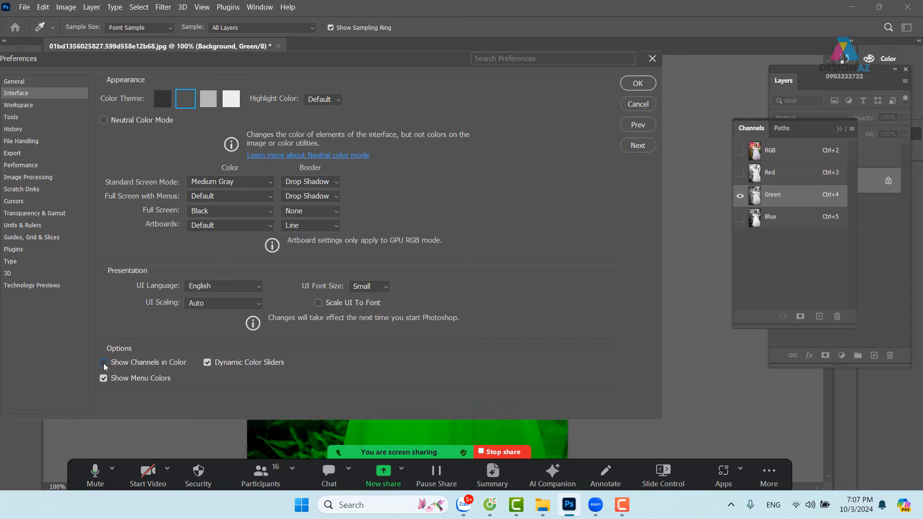
{"action": "left_click", "coordinate": [104, 363]}
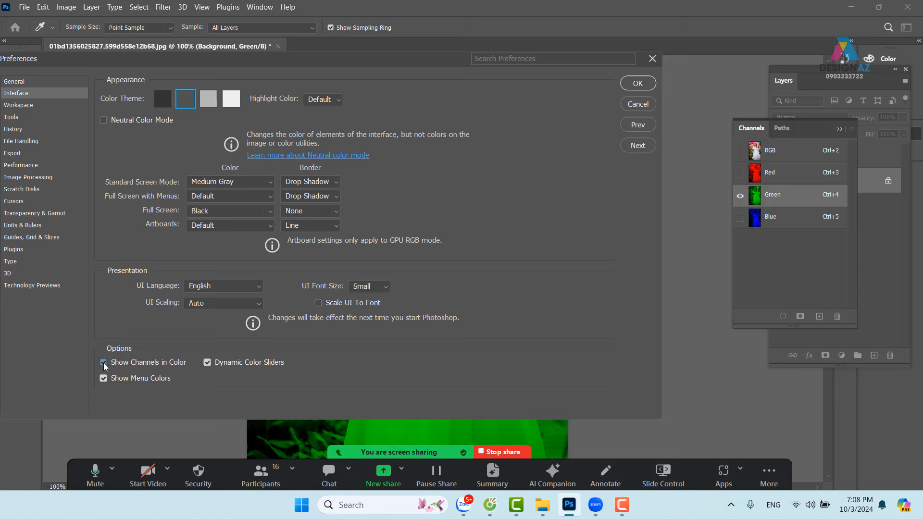
{"action": "left_click", "coordinate": [104, 363]}
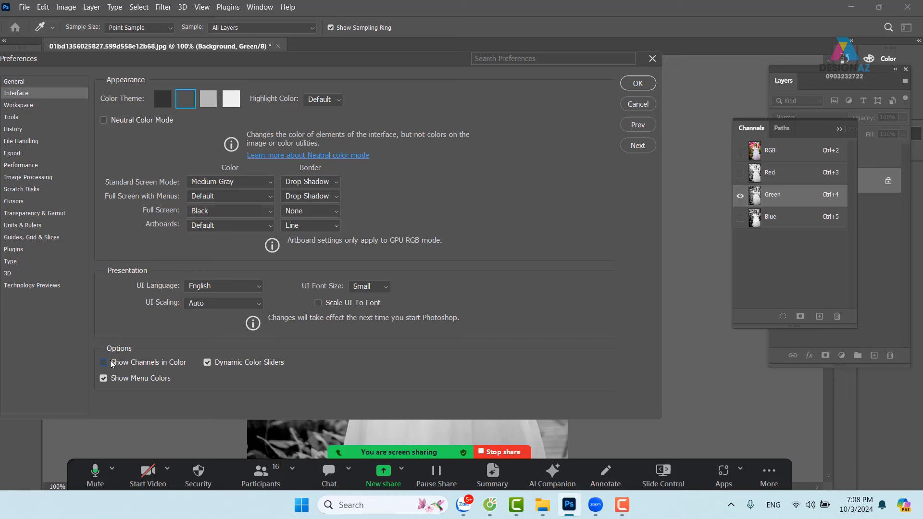
{"action": "left_click", "coordinate": [103, 363]}
{"action": "left_click", "coordinate": [637, 84]}
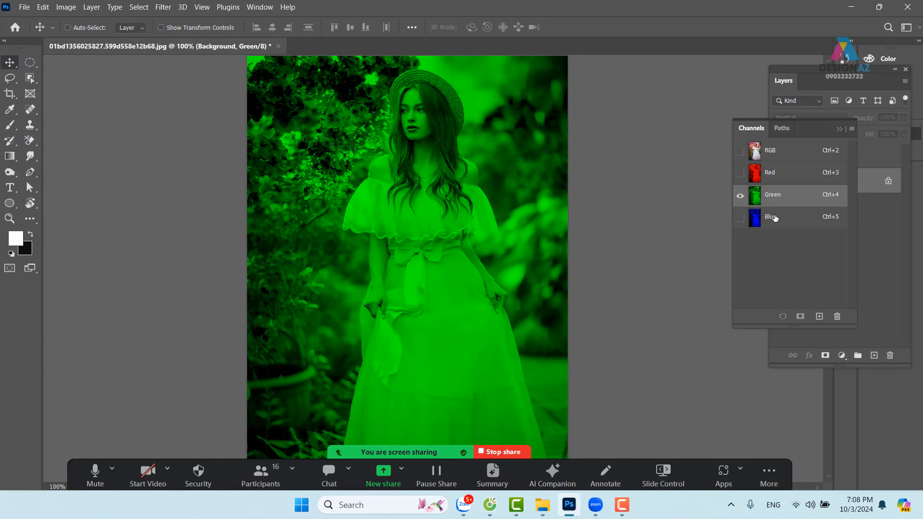
Return to the RGB composite, collapse the channel list and duplicate the Background layer
{"action": "left_click", "coordinate": [780, 151]}
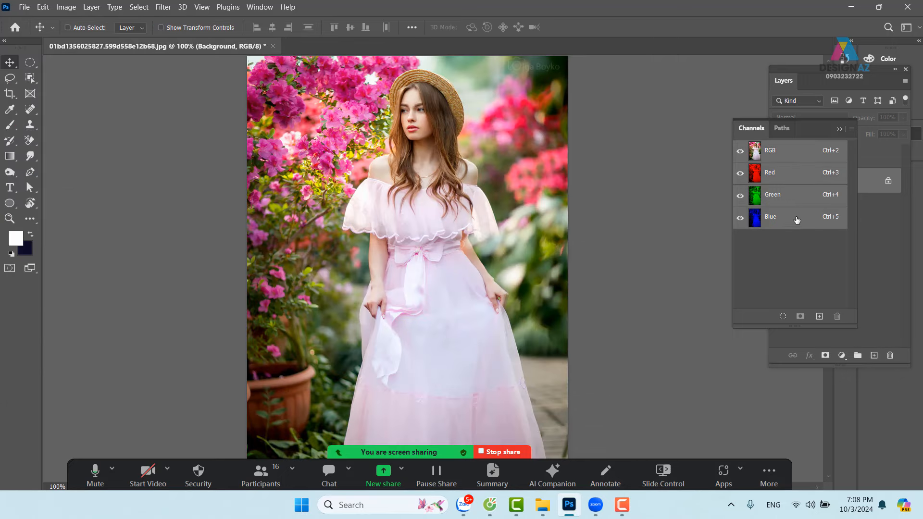
{"action": "left_click", "coordinate": [839, 129]}
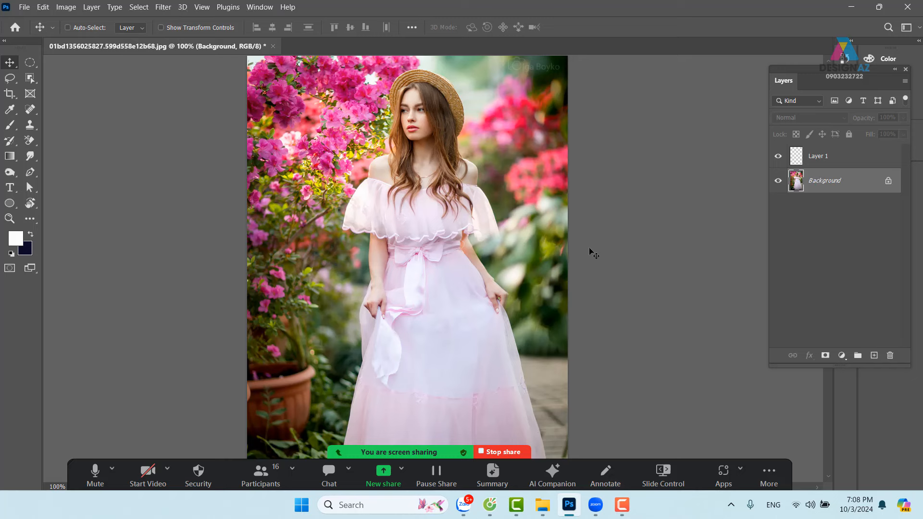
{"action": "key", "text": "ctrl+j"}
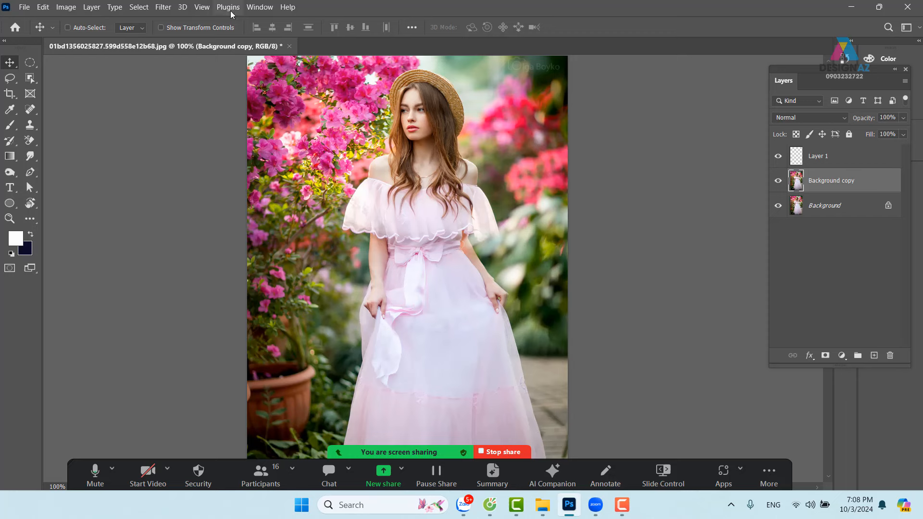
Show the channel list again and detach it from Paths as a separate floating panel beside the portrait
{"action": "left_click", "coordinate": [258, 8]}
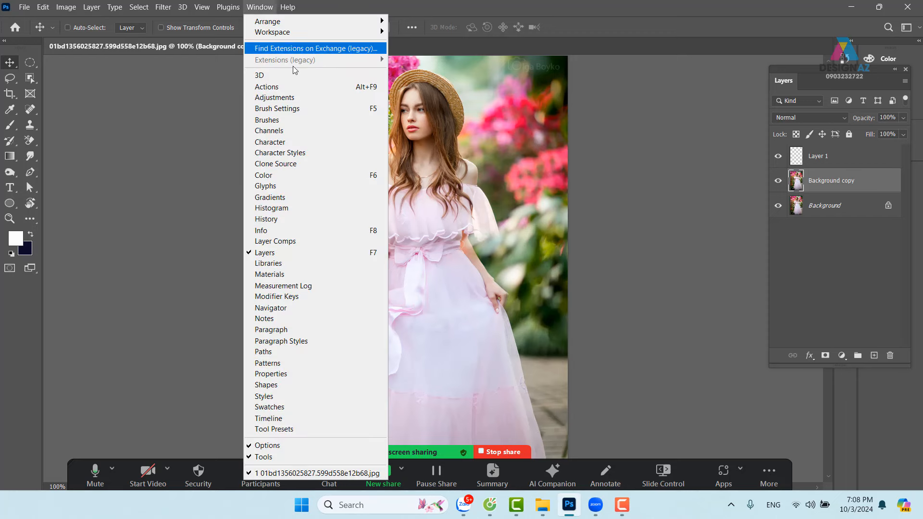
{"action": "left_click", "coordinate": [311, 126]}
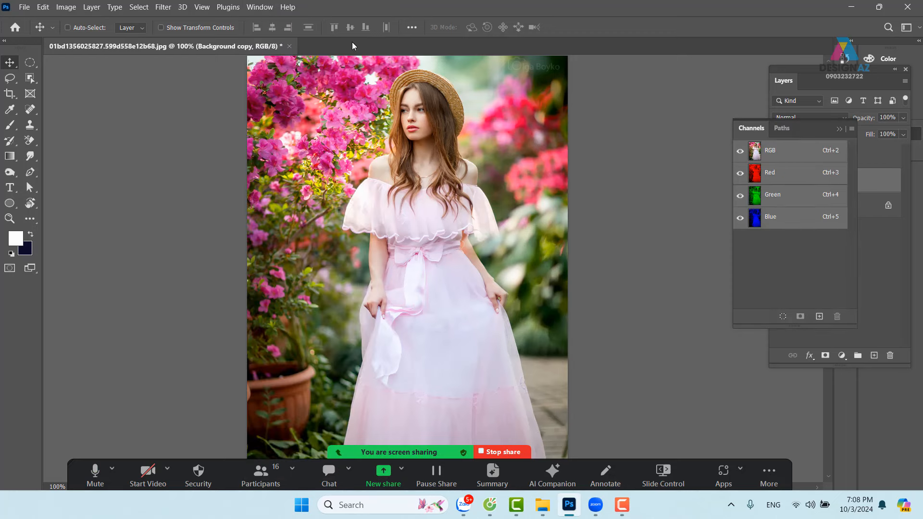
{"action": "left_click_drag", "start_coordinate": [752, 129], "coordinate": [570, 120]}
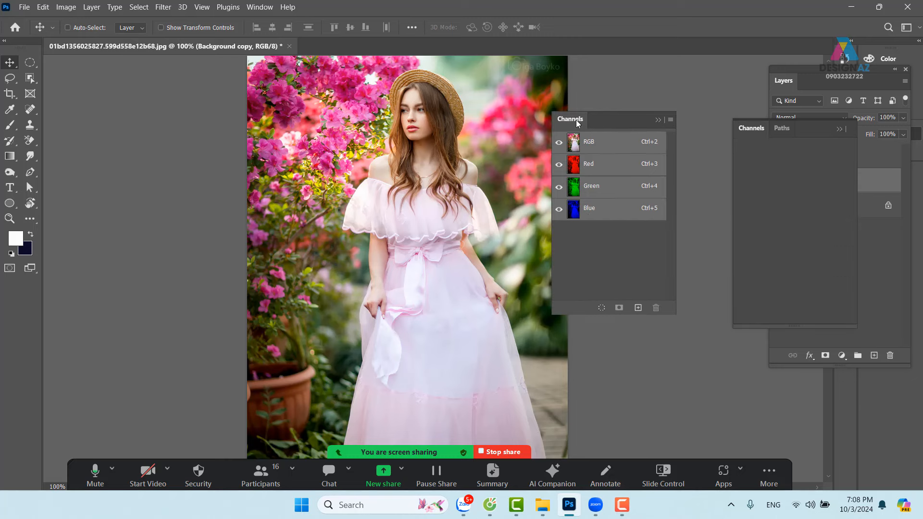
Copy the entire Green channel of the duplicated layer into its Blue channel and return to the RGB composite
{"action": "left_click", "coordinate": [619, 191]}
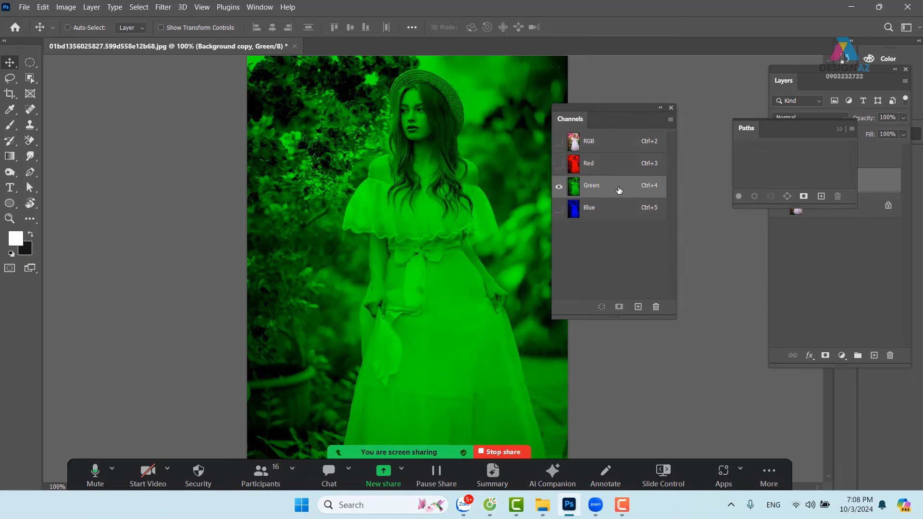
{"action": "key", "text": "ctrl+a"}
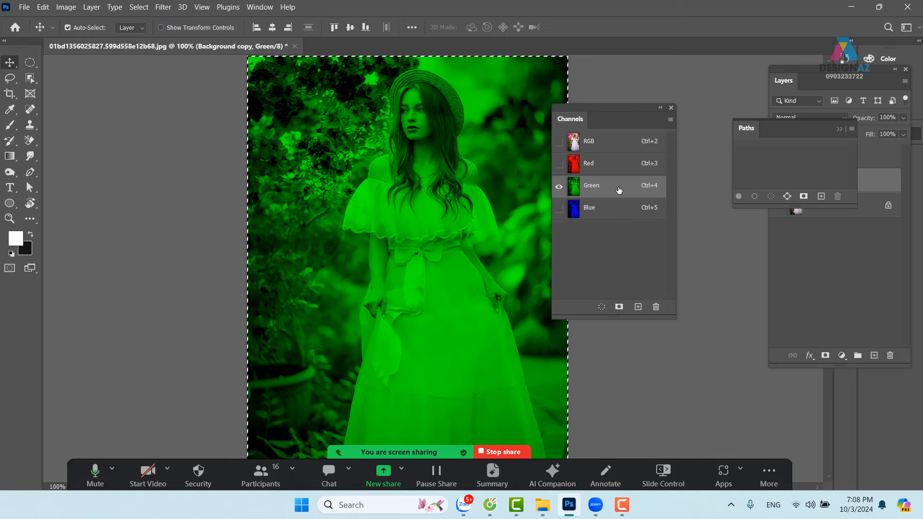
{"action": "left_click", "coordinate": [608, 217]}
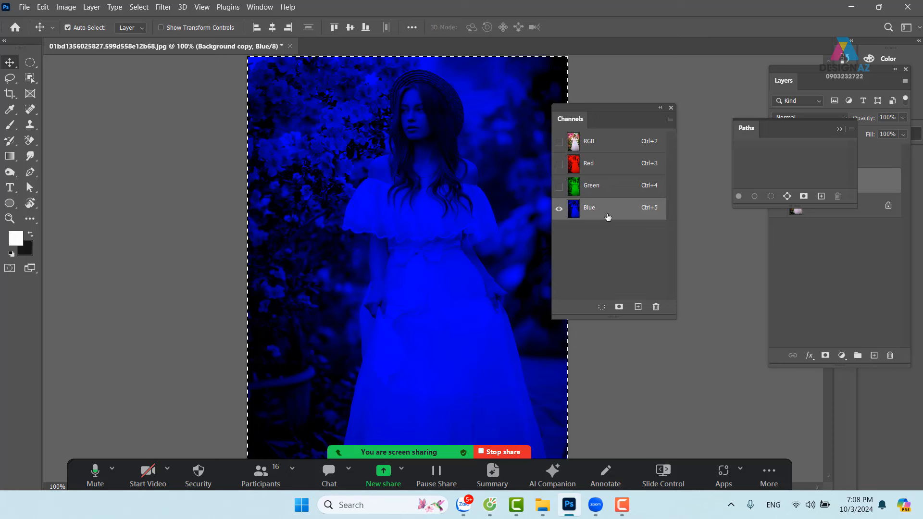
{"action": "key", "text": "ctrl+v"}
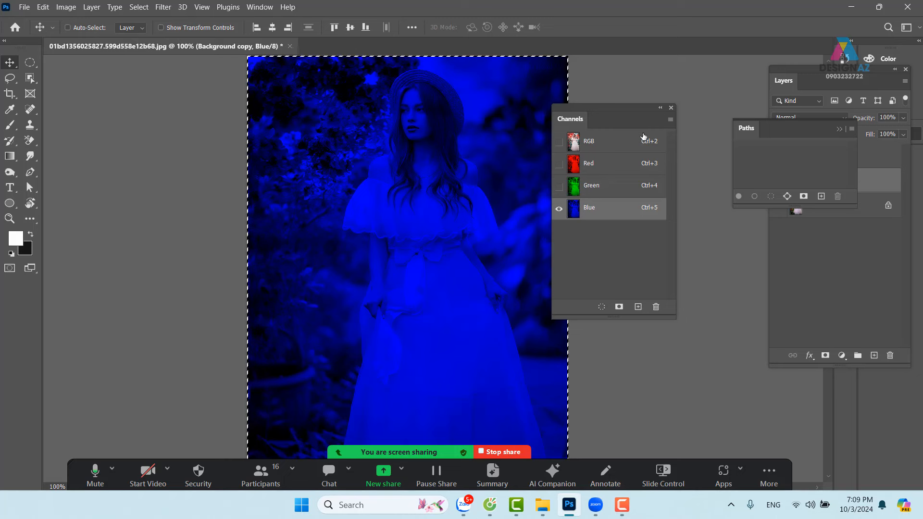
{"action": "left_click", "coordinate": [634, 146]}
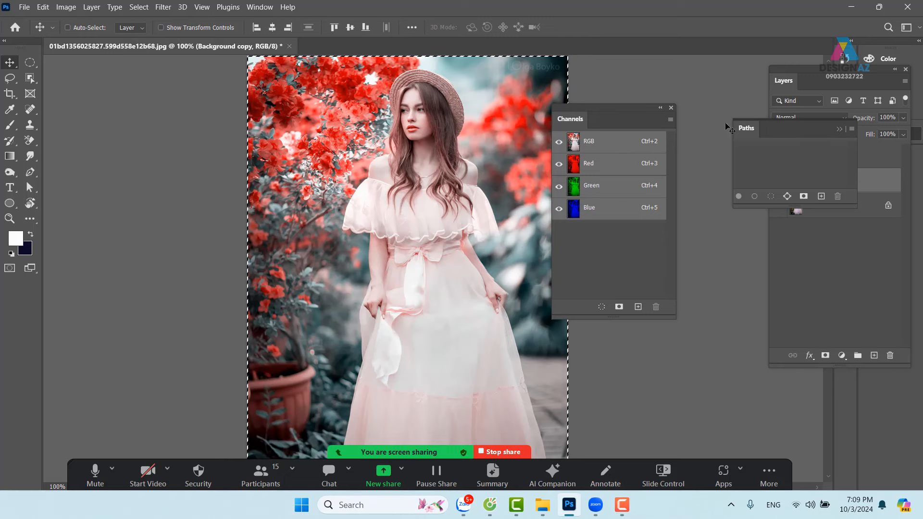
Clear the channel and path lists away and toggle the Background copy layer's visibility to compare its colors with the original
{"action": "left_click", "coordinate": [671, 108]}
{"action": "left_click", "coordinate": [841, 129]}
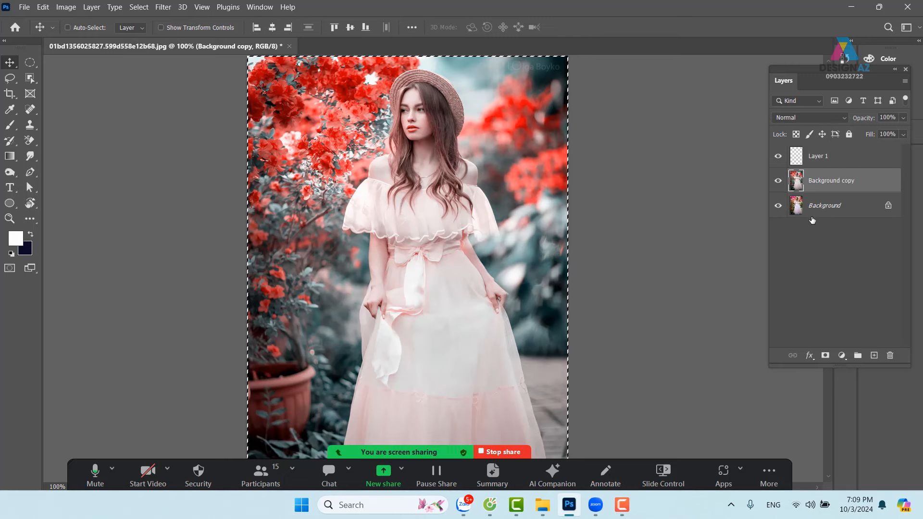
{"action": "left_click", "coordinate": [778, 181]}
{"action": "left_click", "coordinate": [778, 182]}
{"action": "left_click", "coordinate": [777, 182]}
{"action": "left_click", "coordinate": [777, 182]}
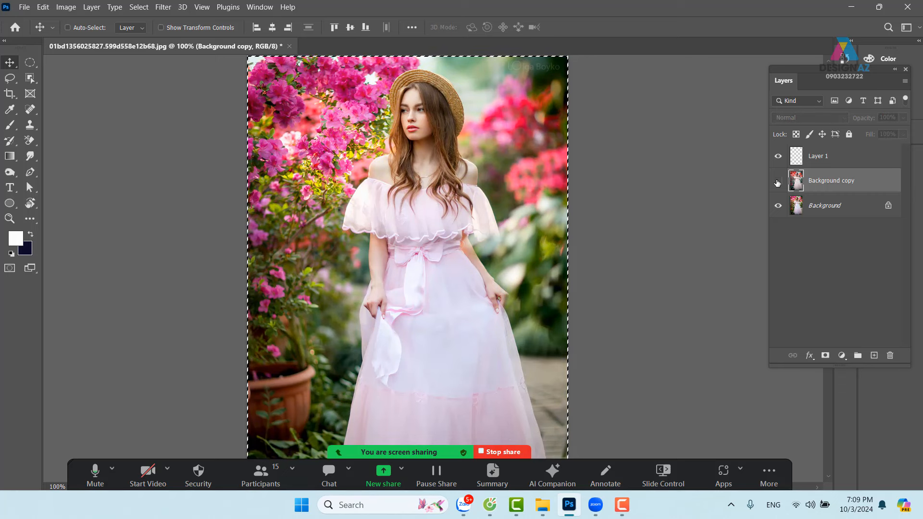
{"action": "left_click", "coordinate": [777, 182]}
{"action": "left_click", "coordinate": [778, 182]}
{"action": "left_click", "coordinate": [777, 182]}
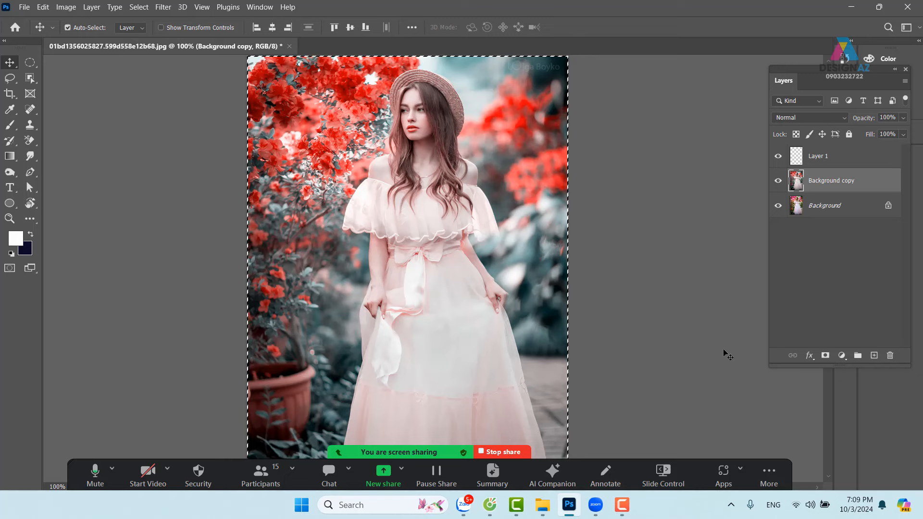
Deselect the canvas, make the empty Layer 1 active and switch to the Brush tool
{"action": "key", "text": "ctrl+d"}
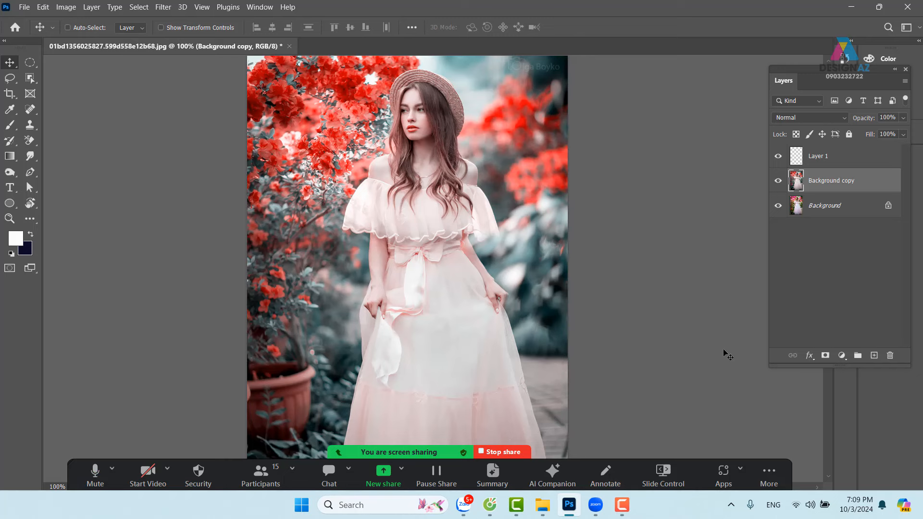
{"action": "left_click", "coordinate": [850, 159]}
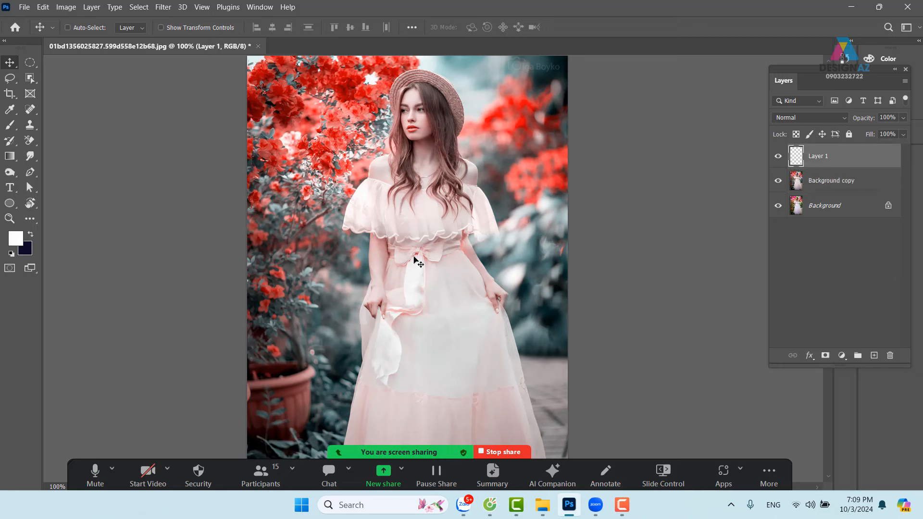
{"action": "key", "text": "b"}
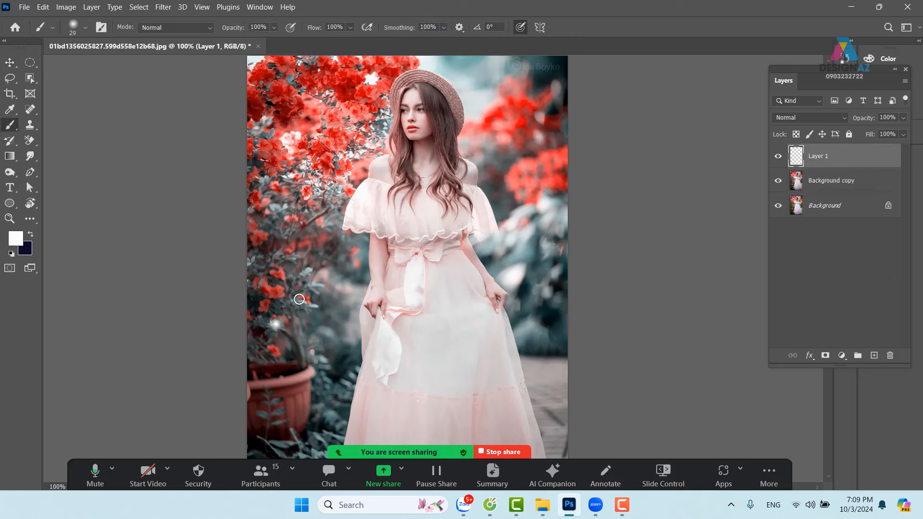
Try a soft white 29 px stroke from the foliage across the dress, undo it and show the brush settings
{"action": "mouse_move", "coordinate": [274, 325]}
{"action": "left_mouse_down"}
{"action": "mouse_move", "coordinate": [414, 303]}
{"action": "mouse_move", "coordinate": [435, 279]}
{"action": "mouse_move", "coordinate": [472, 262]}
{"action": "left_mouse_up"}
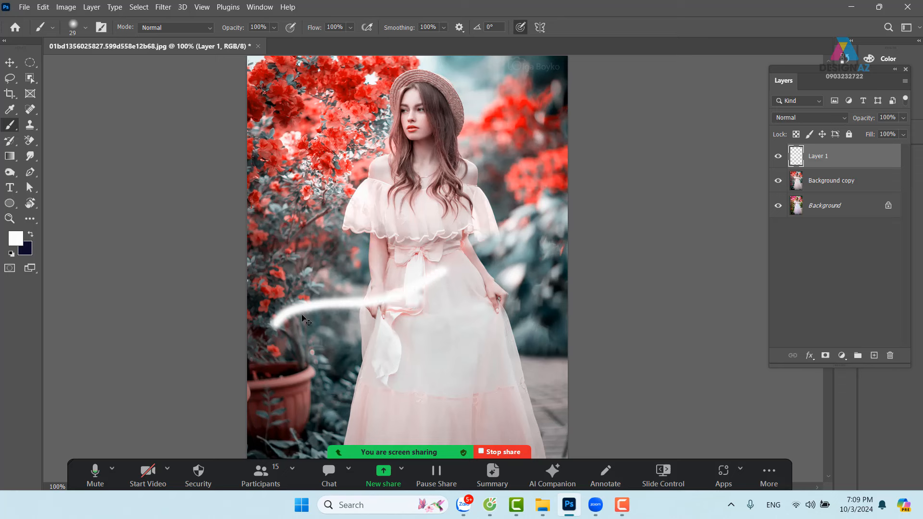
{"action": "key", "text": "ctrl+z"}
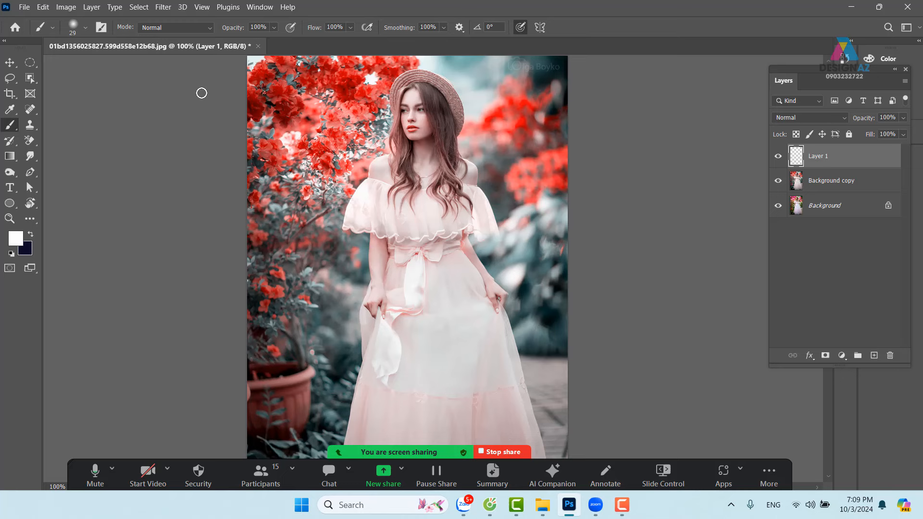
{"action": "key", "text": "F5"}
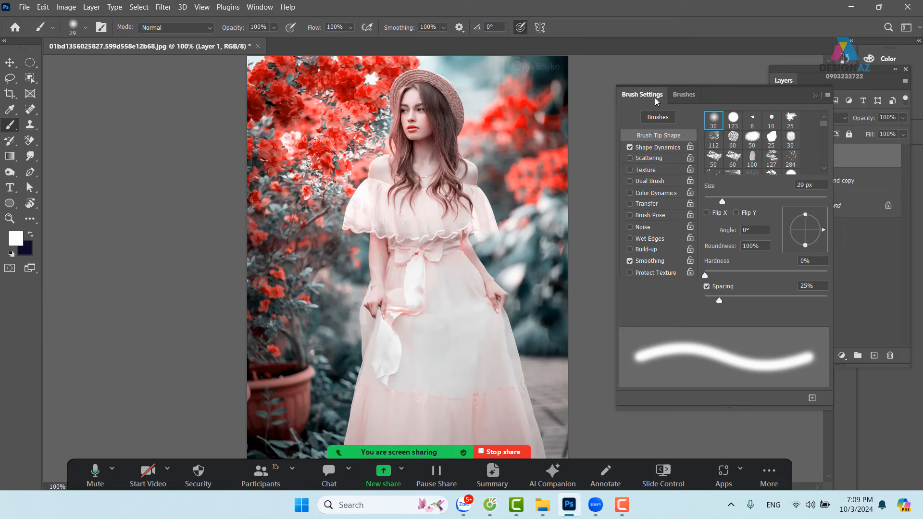
Set the brush size to 26 px, try and undo a stroke at 178% spacing, and set the spacing to 153%
{"action": "left_click", "coordinate": [728, 201]}
{"action": "mouse_move", "coordinate": [727, 201]}
{"action": "left_mouse_down"}
{"action": "mouse_move", "coordinate": [740, 202]}
{"action": "mouse_move", "coordinate": [719, 201]}
{"action": "left_mouse_up"}
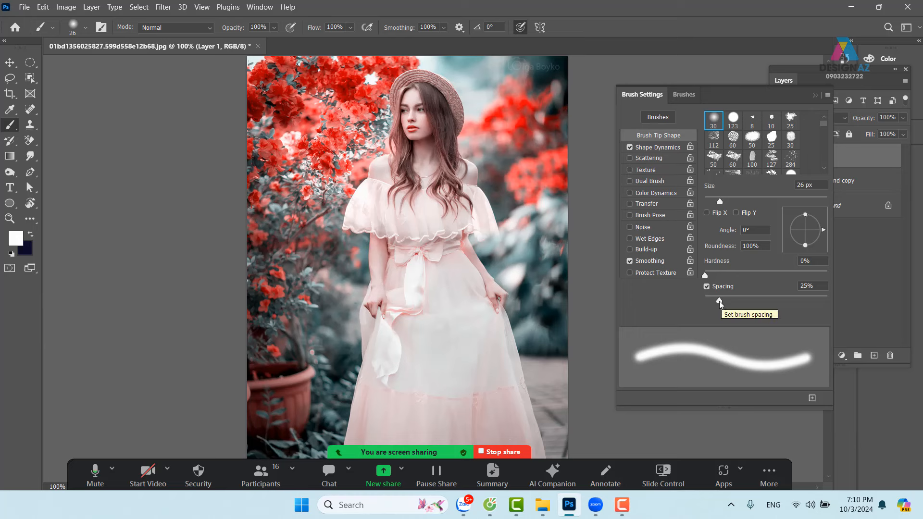
{"action": "mouse_move", "coordinate": [719, 302]}
{"action": "left_mouse_down"}
{"action": "mouse_move", "coordinate": [706, 302]}
{"action": "mouse_move", "coordinate": [791, 302]}
{"action": "left_mouse_up"}
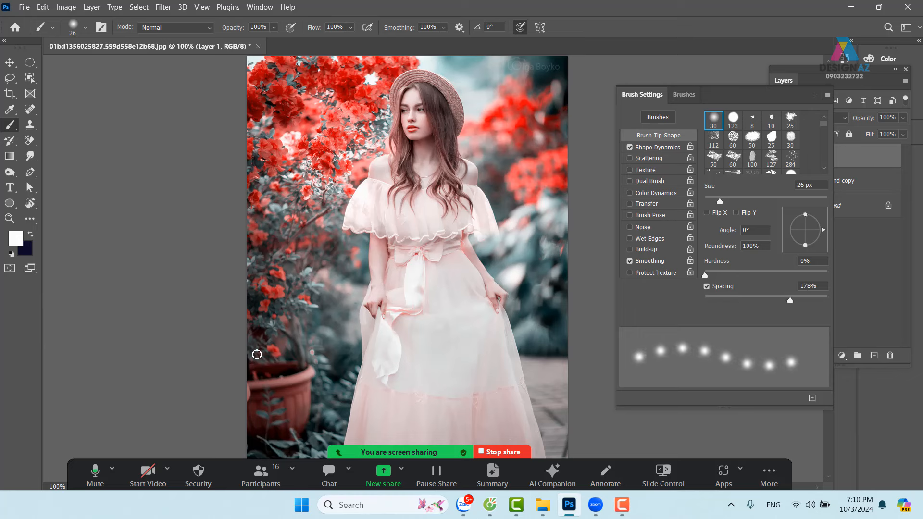
{"action": "mouse_move", "coordinate": [257, 354]}
{"action": "left_mouse_down"}
{"action": "mouse_move", "coordinate": [279, 320]}
{"action": "mouse_move", "coordinate": [329, 291]}
{"action": "mouse_move", "coordinate": [447, 278]}
{"action": "left_mouse_up"}
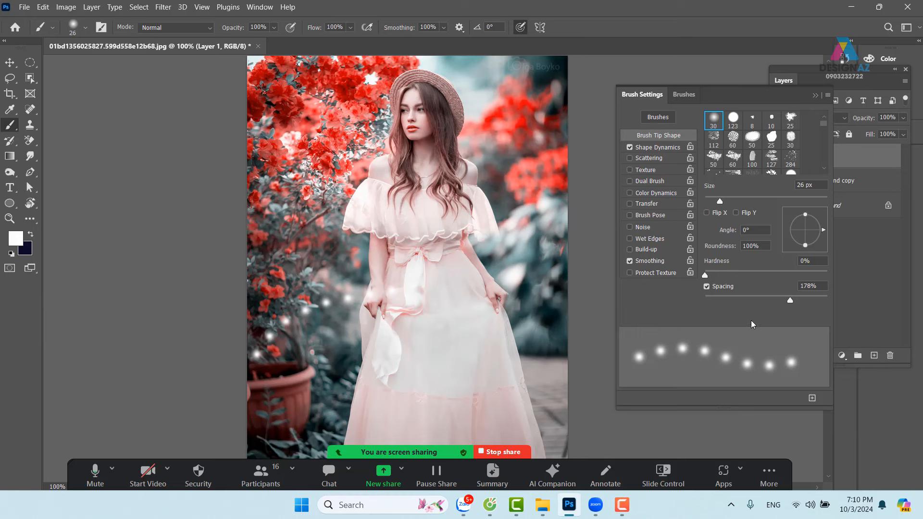
{"action": "key", "text": "ctrl+z"}
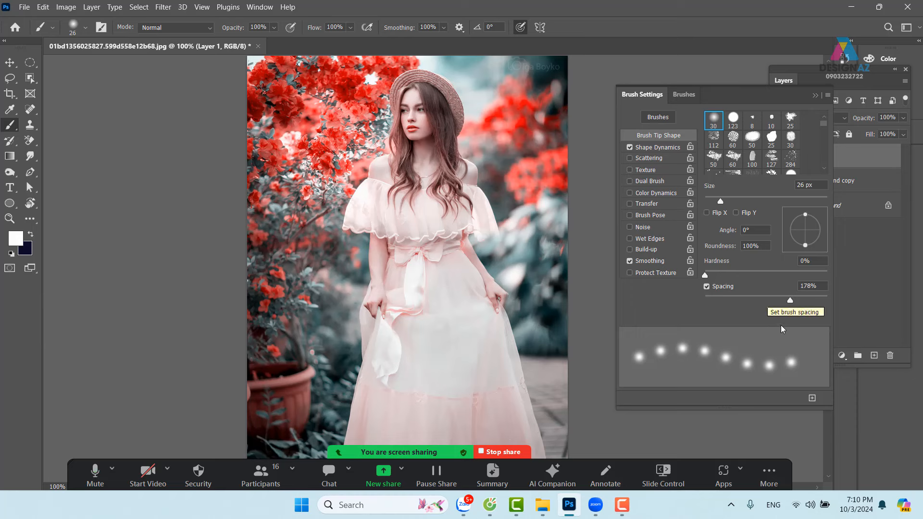
{"action": "mouse_move", "coordinate": [790, 302]}
{"action": "left_mouse_down"}
{"action": "mouse_move", "coordinate": [720, 302]}
{"action": "mouse_move", "coordinate": [783, 302]}
{"action": "left_mouse_up"}
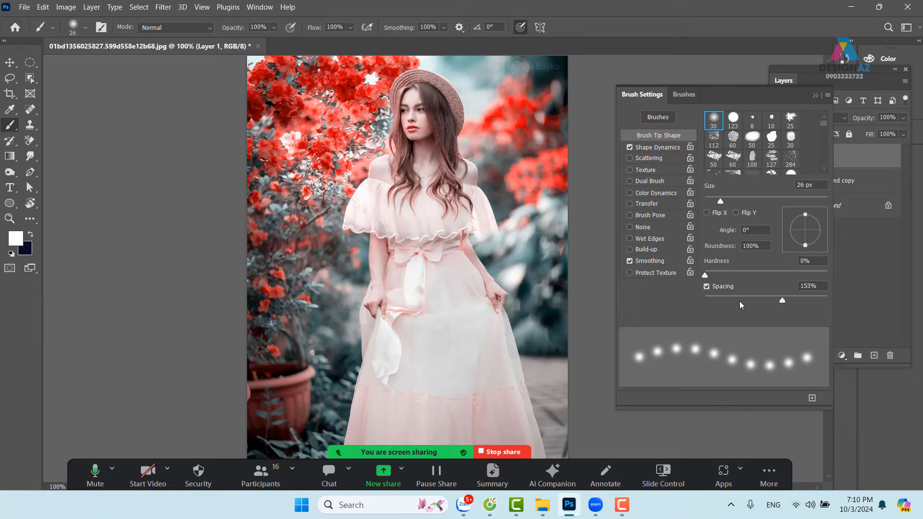
Set the brush's Shape Dynamics size jitter to 100%, then test strokes across the photo and undo them
{"action": "left_click", "coordinate": [660, 149]}
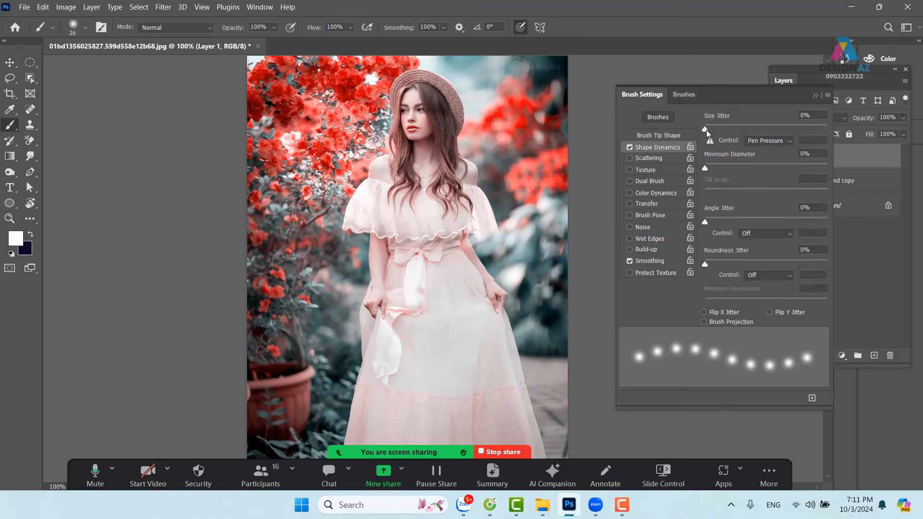
{"action": "left_click_drag", "start_coordinate": [706, 132], "coordinate": [873, 129]}
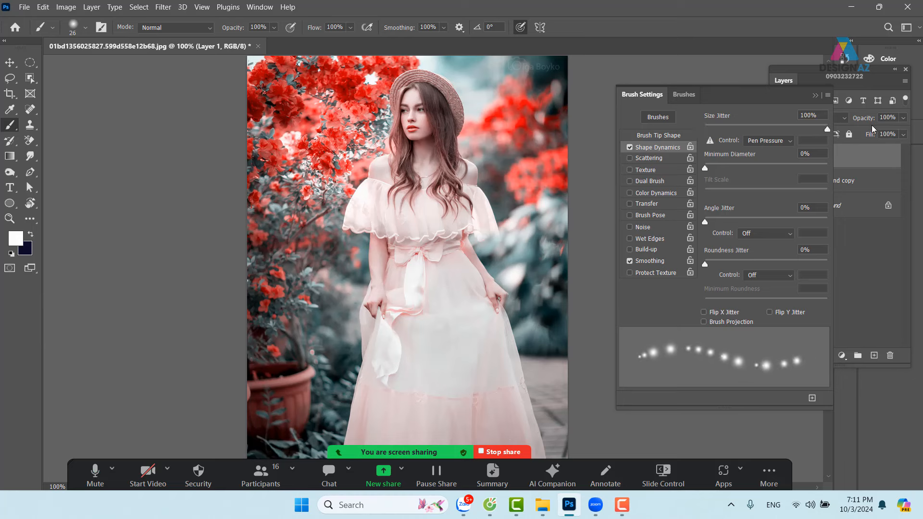
{"action": "mouse_move", "coordinate": [283, 365]}
{"action": "left_mouse_down"}
{"action": "mouse_move", "coordinate": [355, 312]}
{"action": "mouse_move", "coordinate": [435, 279]}
{"action": "mouse_move", "coordinate": [481, 210]}
{"action": "left_mouse_up"}
{"action": "mouse_move", "coordinate": [495, 134]}
{"action": "left_mouse_down"}
{"action": "mouse_move", "coordinate": [424, 90]}
{"action": "mouse_move", "coordinate": [389, 264]}
{"action": "mouse_move", "coordinate": [466, 246]}
{"action": "mouse_move", "coordinate": [525, 259]}
{"action": "mouse_move", "coordinate": [529, 324]}
{"action": "left_mouse_up"}
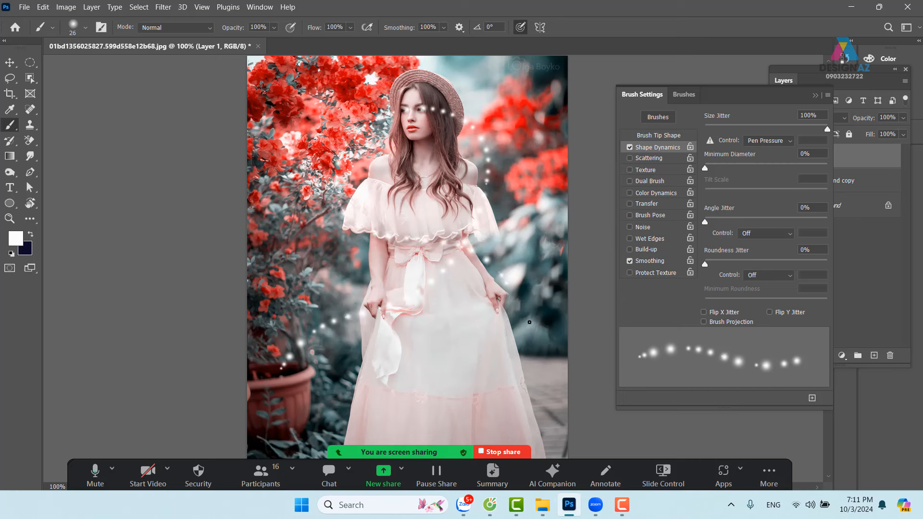
{"action": "key", "text": "ctrl+z"}
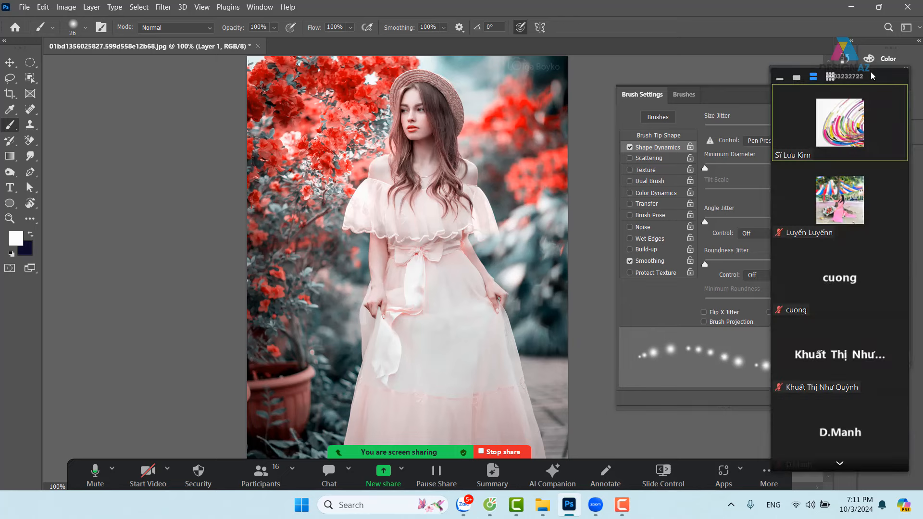
Move the meeting's participant thumbnails away from the layer list and minimize them
{"action": "left_click_drag", "start_coordinate": [872, 75], "coordinate": [870, 409]}
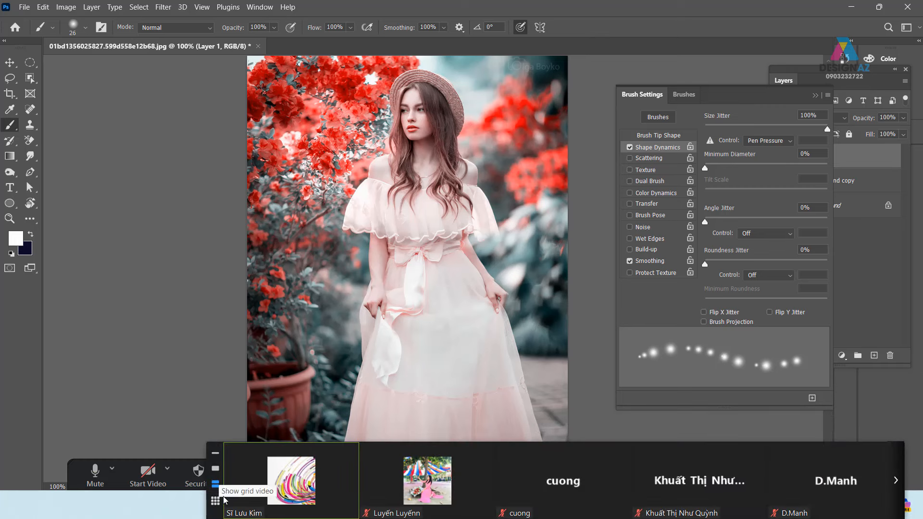
{"action": "left_click", "coordinate": [216, 453]}
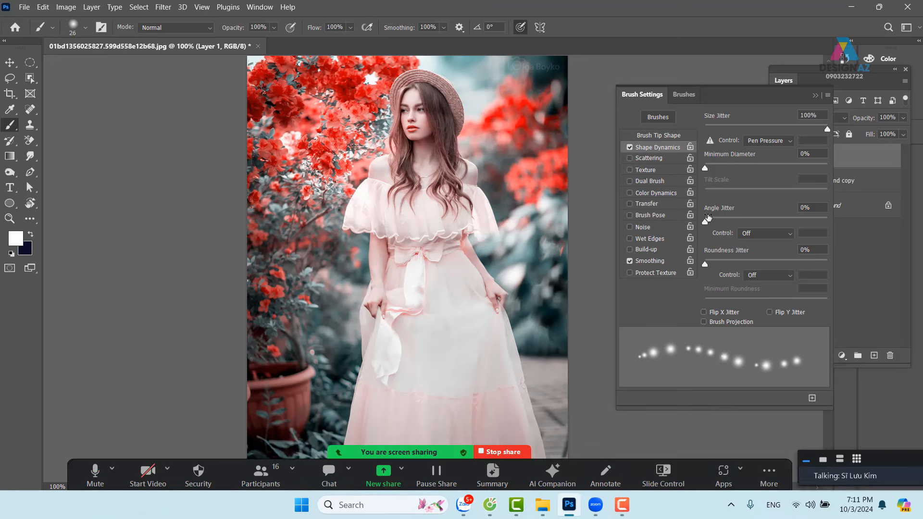
Enable brush Scattering at 1000%, then test a stroke from the flower pot across the dress and undo it
{"action": "left_click", "coordinate": [668, 158]}
{"action": "mouse_move", "coordinate": [738, 129]}
{"action": "left_mouse_down"}
{"action": "mouse_move", "coordinate": [715, 130]}
{"action": "mouse_move", "coordinate": [873, 121]}
{"action": "left_mouse_up"}
{"action": "mouse_move", "coordinate": [284, 348]}
{"action": "left_mouse_down"}
{"action": "mouse_move", "coordinate": [369, 311]}
{"action": "mouse_move", "coordinate": [540, 264]}
{"action": "mouse_move", "coordinate": [575, 221]}
{"action": "mouse_move", "coordinate": [590, 190]}
{"action": "left_mouse_up"}
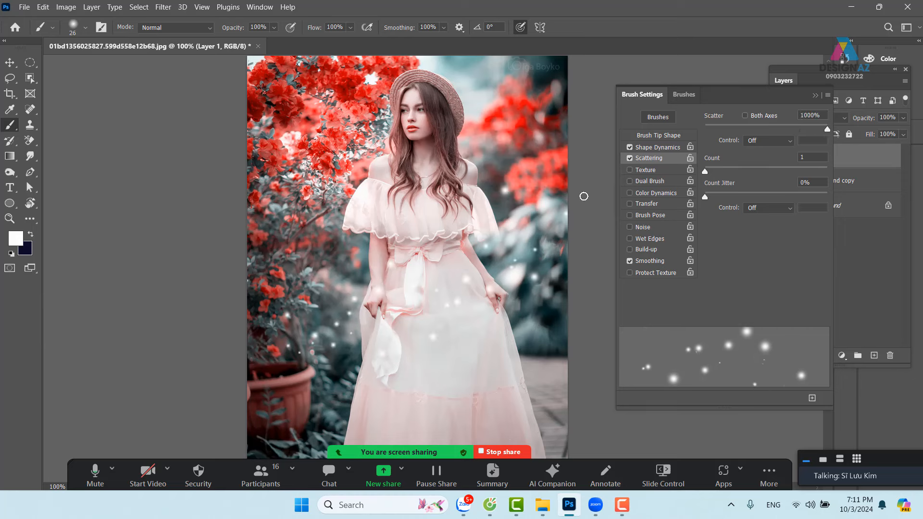
{"action": "key", "text": "ctrl+z"}
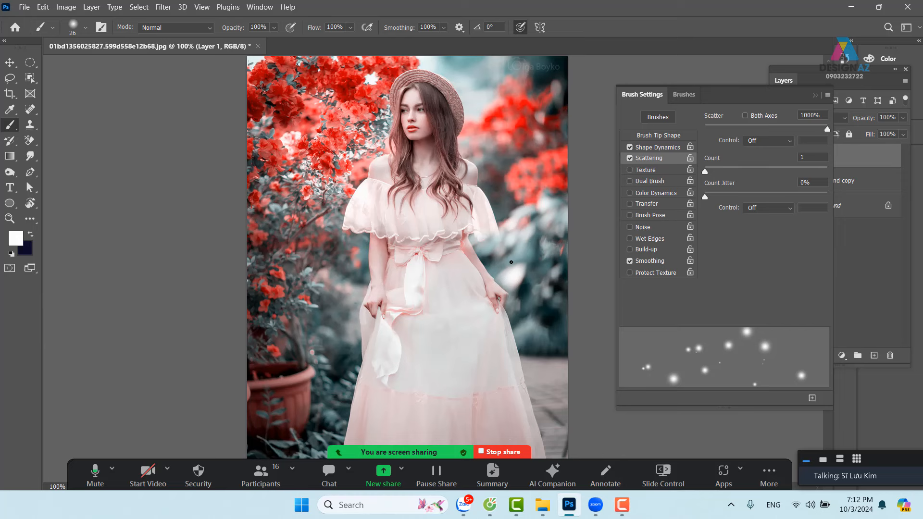
Enable Transfer with opacity jitter at 100%, try a stroke over the red flowers and collapse the brush settings
{"action": "left_click", "coordinate": [672, 204]}
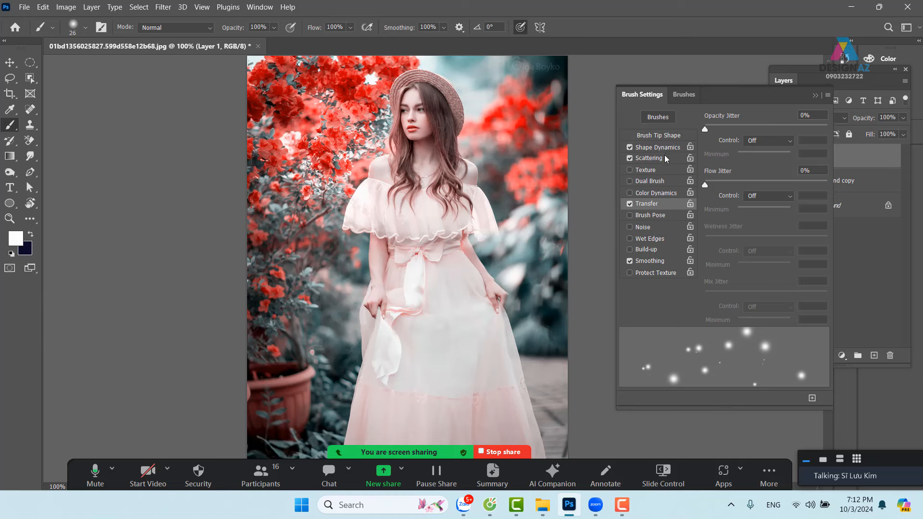
{"action": "left_click_drag", "start_coordinate": [710, 129], "coordinate": [896, 128]}
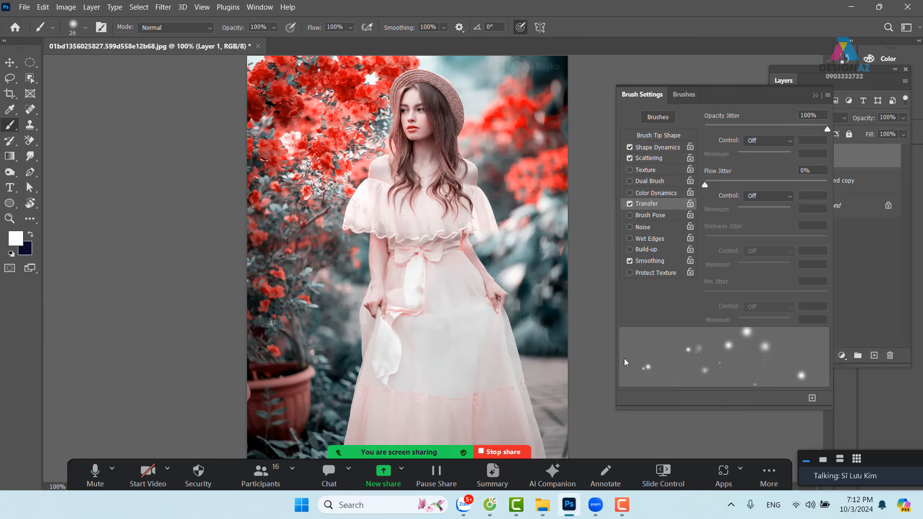
{"action": "mouse_move", "coordinate": [292, 299]}
{"action": "left_mouse_down"}
{"action": "mouse_move", "coordinate": [359, 246]}
{"action": "mouse_move", "coordinate": [430, 225]}
{"action": "mouse_move", "coordinate": [508, 184]}
{"action": "mouse_move", "coordinate": [529, 145]}
{"action": "mouse_move", "coordinate": [527, 99]}
{"action": "mouse_move", "coordinate": [443, 78]}
{"action": "mouse_move", "coordinate": [321, 78]}
{"action": "left_mouse_up"}
{"action": "left_click", "coordinate": [815, 97]}
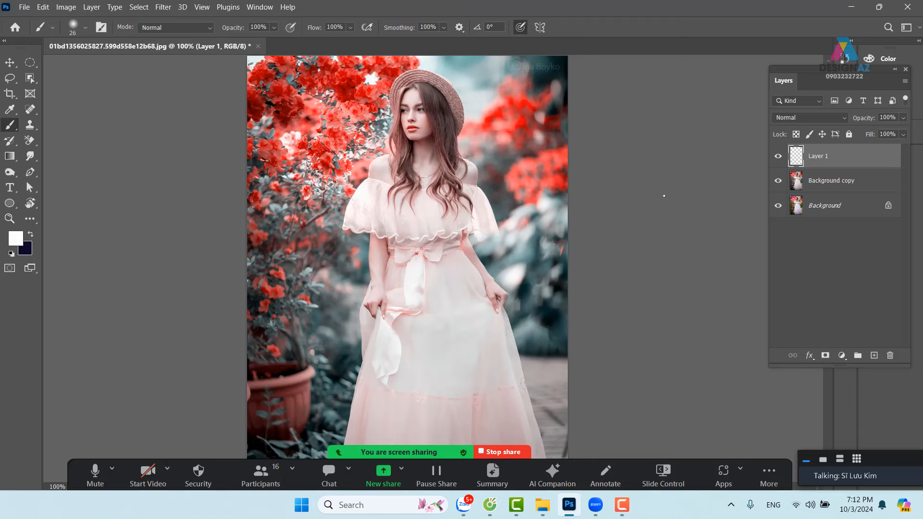
Duplicate the Background copy layer and set the duplicate's blend mode to Screen
{"action": "key", "text": "ctrl+plus"}
{"action": "scroll", "coordinate": [641, 315], "scroll_direction": "up", "scroll_amount": 5}
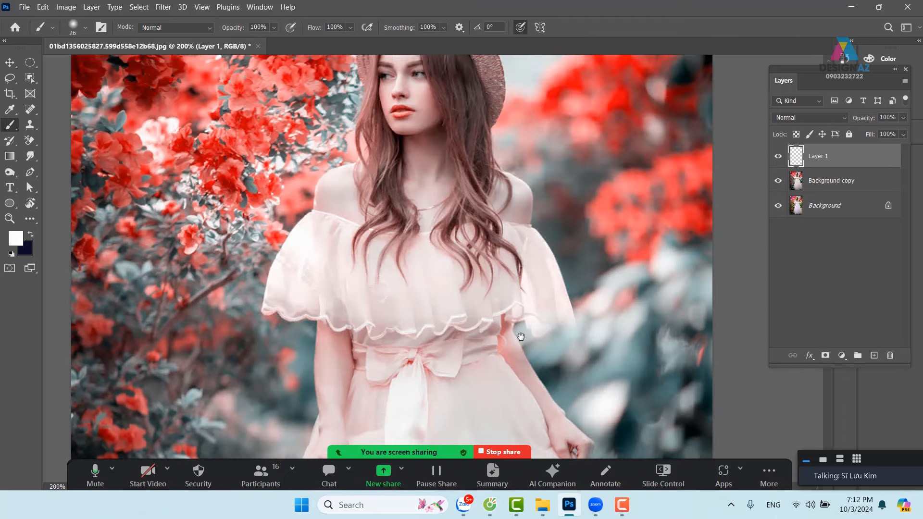
{"action": "left_click", "coordinate": [839, 180]}
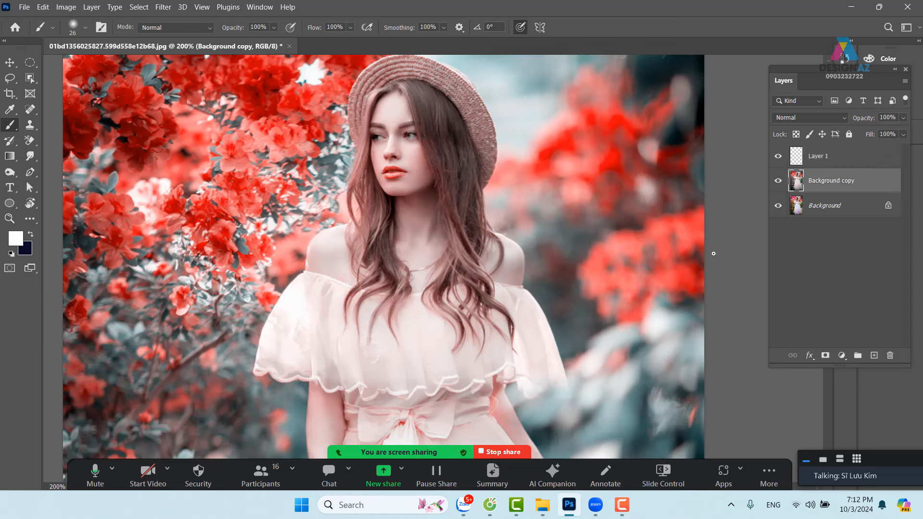
{"action": "key", "text": "ctrl+j"}
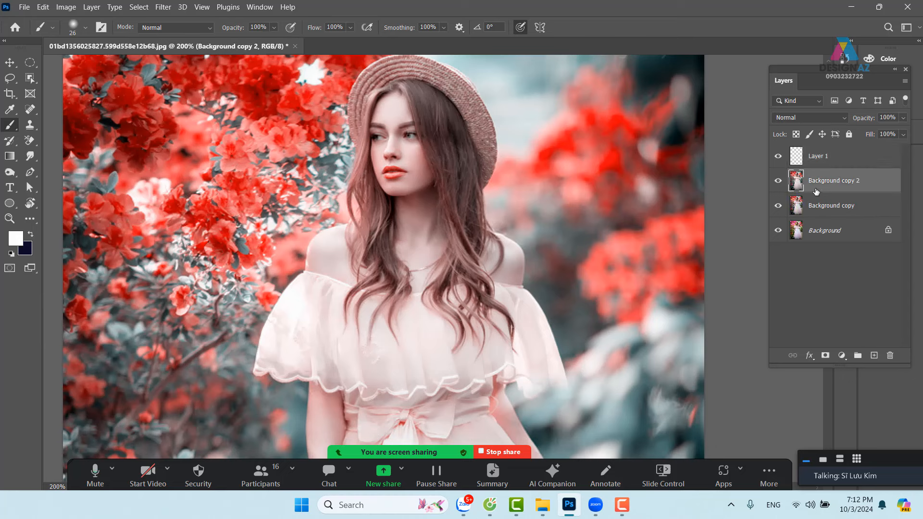
{"action": "left_click", "coordinate": [812, 117]}
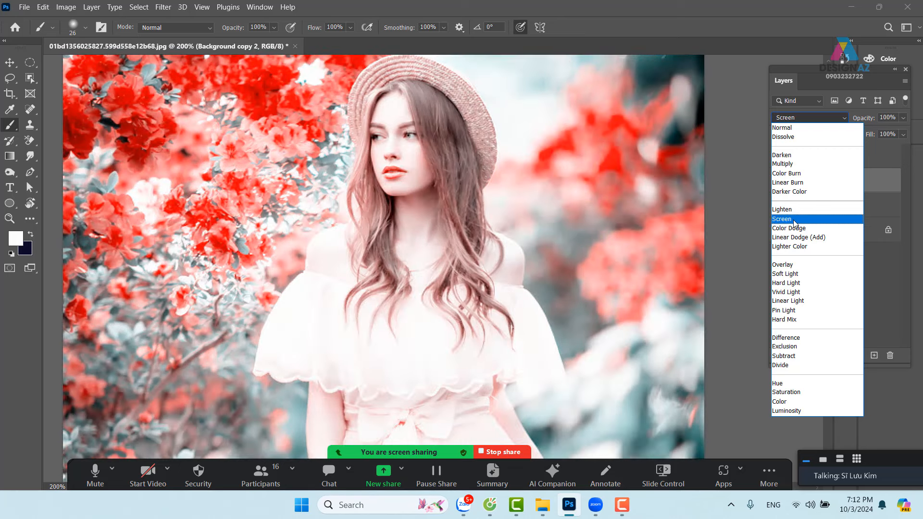
{"action": "left_click", "coordinate": [794, 220]}
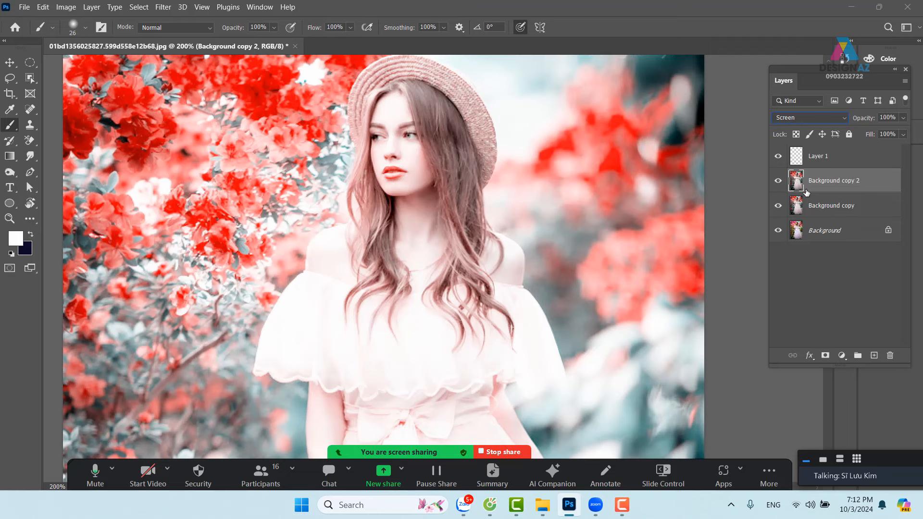
Duplicate the Screen layer, then give the new duplicate the Multiply blend mode and a fill of 50%
{"action": "key", "text": "ctrl+j"}
{"action": "left_click", "coordinate": [825, 119]}
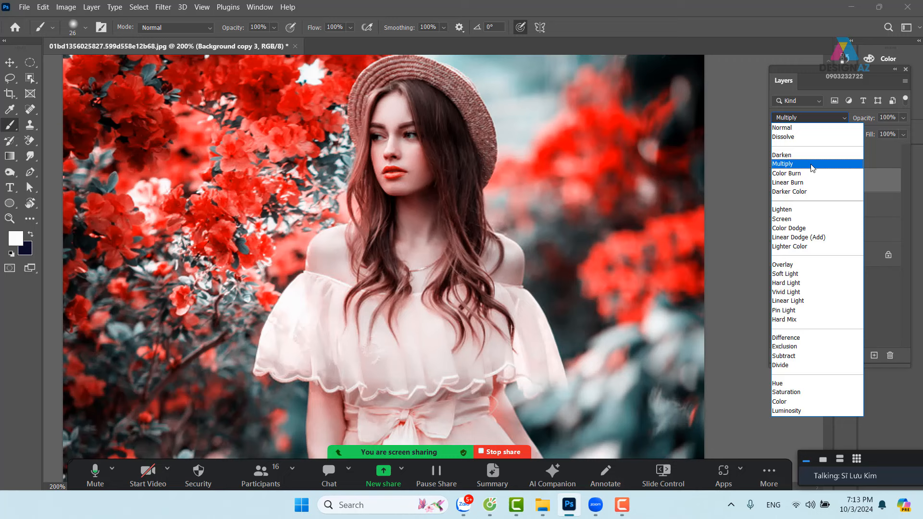
{"action": "left_click", "coordinate": [810, 162]}
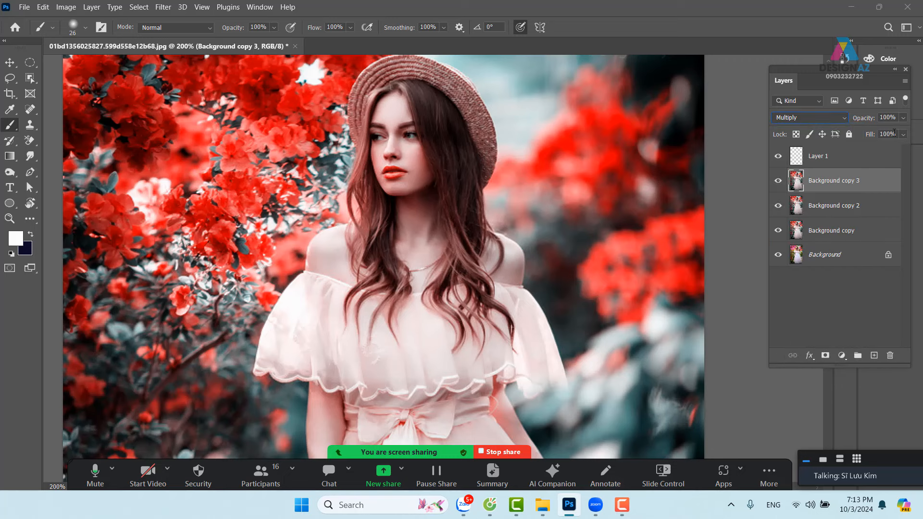
{"action": "left_click_drag", "start_coordinate": [895, 134], "coordinate": [833, 132]}
{"action": "type", "text": "50"}
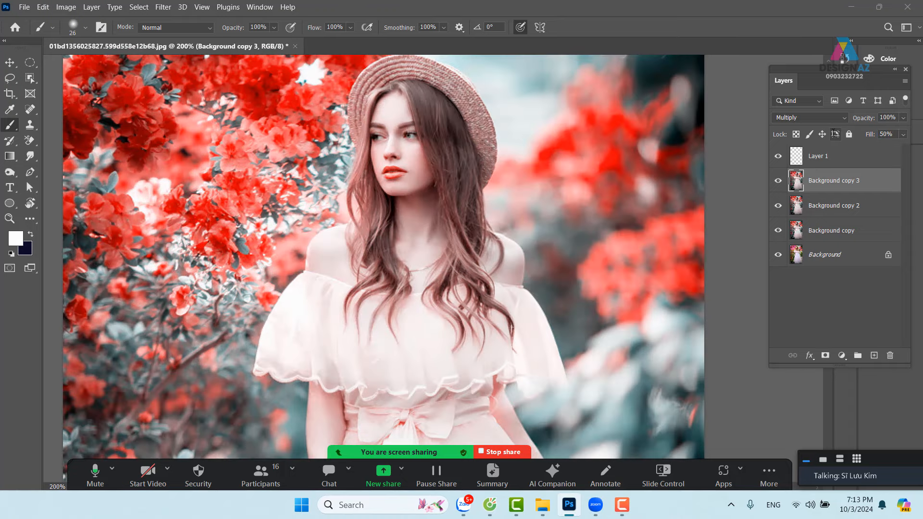
Set the fill of the Screen layer, Background copy 2, to 50%
{"action": "left_click", "coordinate": [849, 202]}
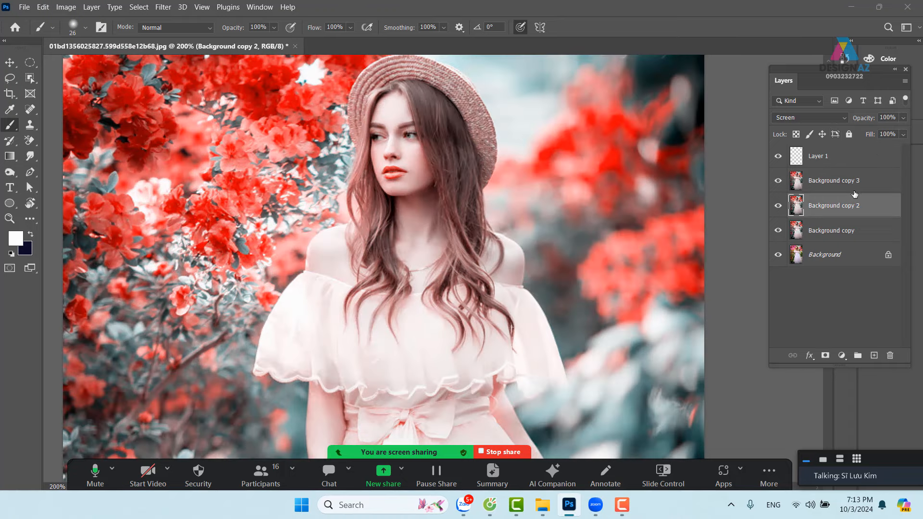
{"action": "double_click", "coordinate": [886, 134]}
{"action": "type", "text": "50"}
{"action": "key", "text": "Return"}
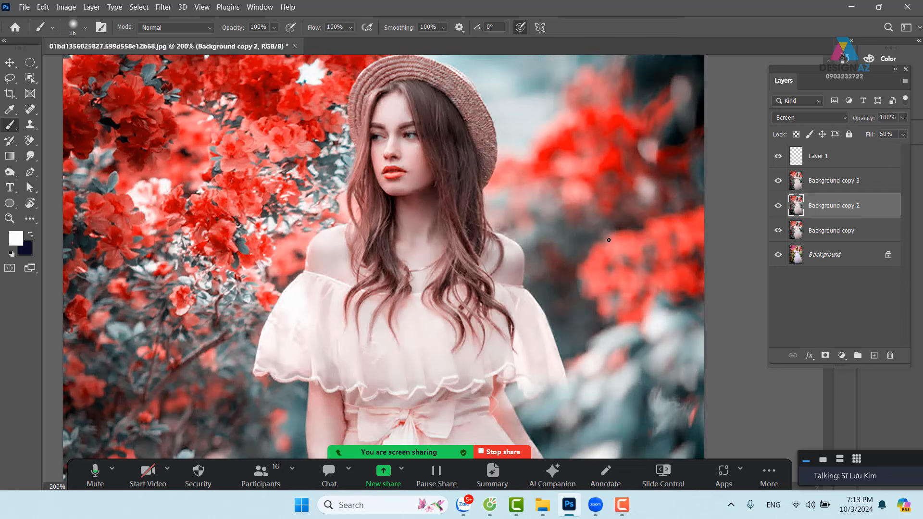
Repeatedly isolate the Background copy layer and restore all layers to compare the photo with and without the blended copies
{"action": "key", "text": "ctrl+minus"}
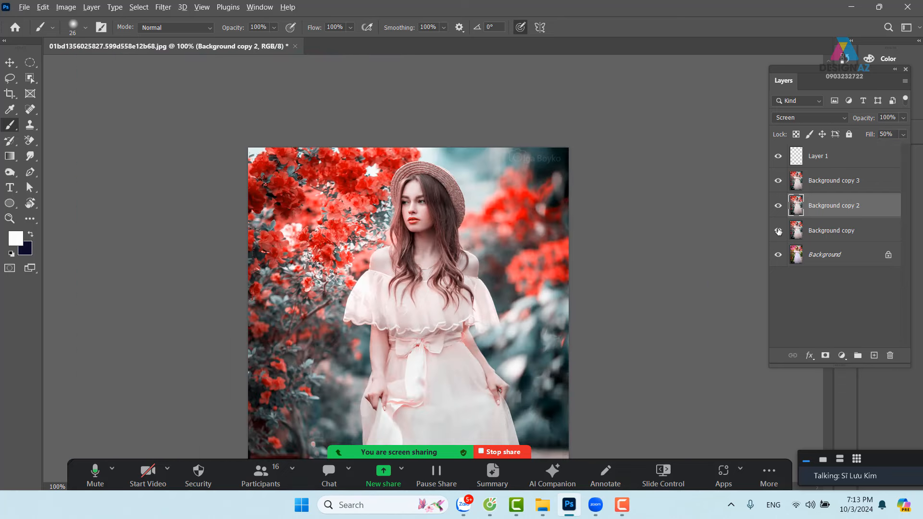
{"action": "left_click", "coordinate": [778, 231], "text": "alt"}
{"action": "left_click", "coordinate": [778, 231], "text": "alt"}
{"action": "left_click", "coordinate": [778, 231], "text": "alt"}
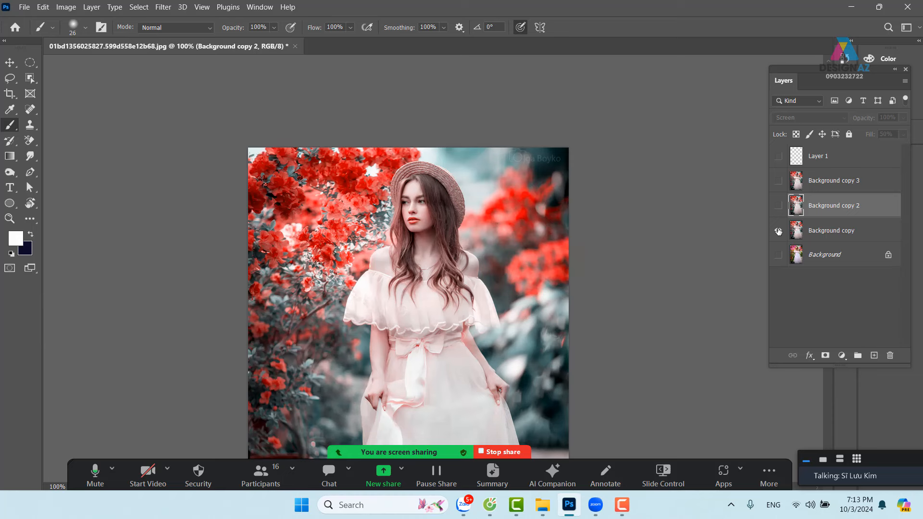
{"action": "left_click", "coordinate": [778, 232], "text": "alt"}
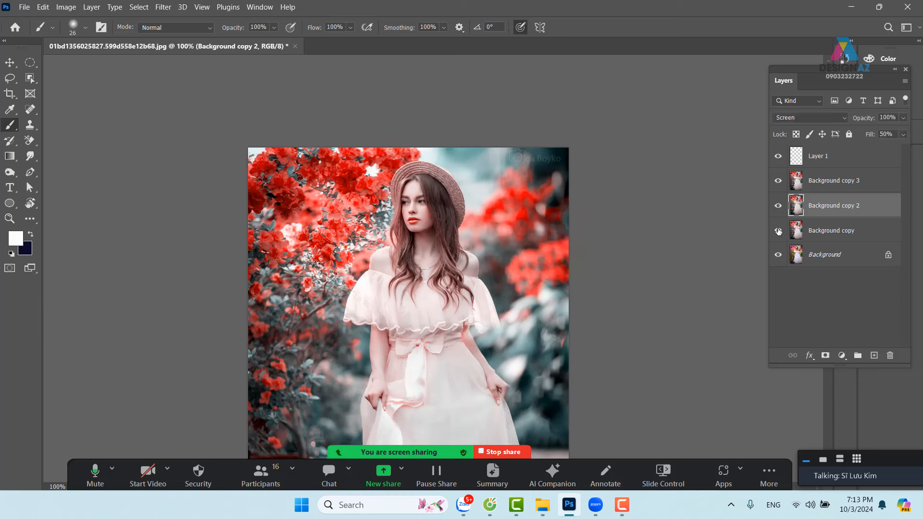
{"action": "left_click", "coordinate": [778, 231], "text": "alt"}
{"action": "left_click", "coordinate": [778, 232], "text": "alt"}
{"action": "left_click", "coordinate": [778, 231], "text": "alt"}
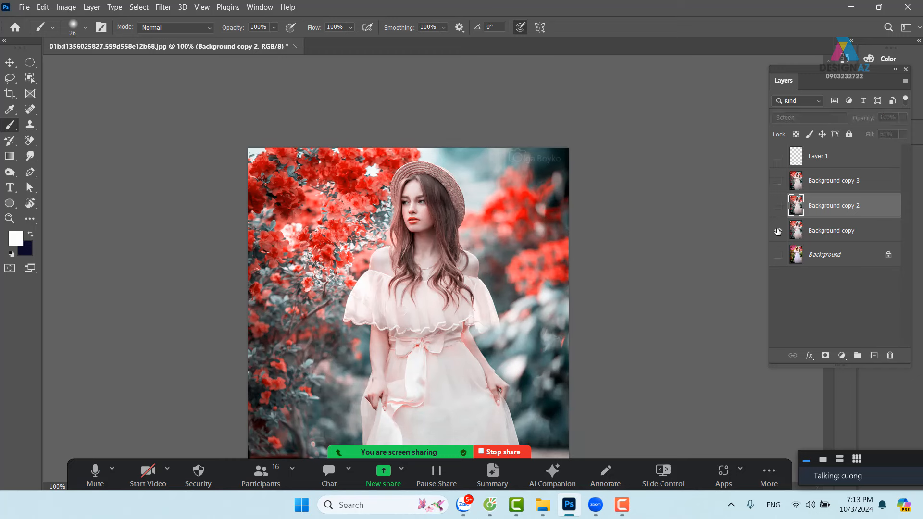
{"action": "left_click", "coordinate": [777, 231], "text": "alt"}
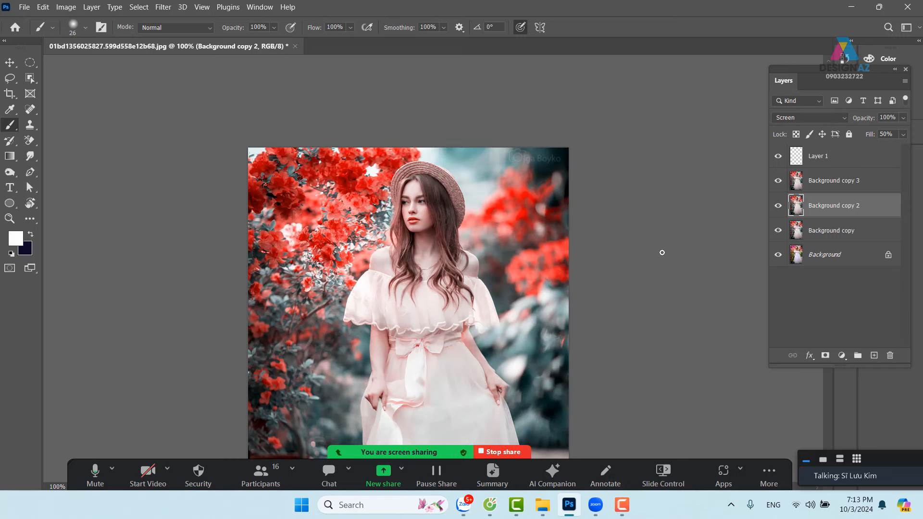
Stamp all visible layers into a new merged layer directly above Background copy 3
{"action": "key", "text": "ctrl+plus"}
{"action": "left_click_drag", "start_coordinate": [355, 214], "coordinate": [406, 268]}
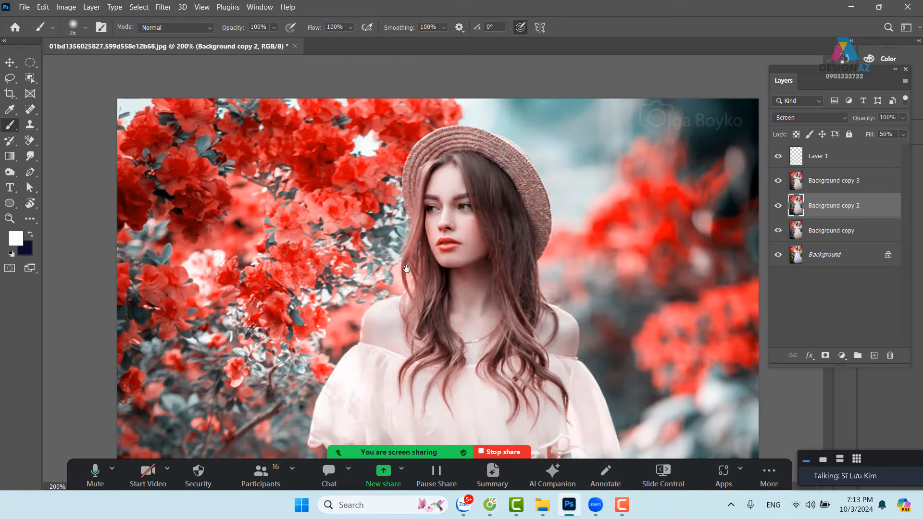
{"action": "left_click", "coordinate": [821, 187]}
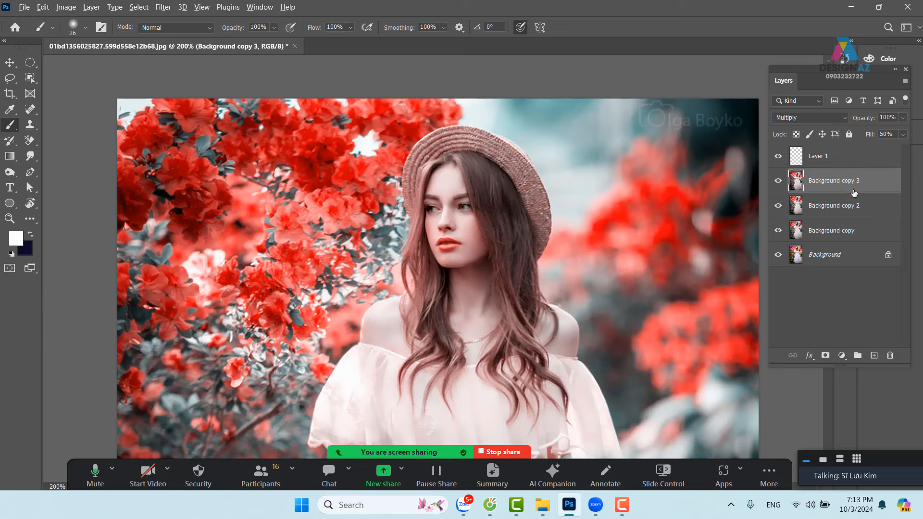
{"action": "key", "text": "ctrl+shift+alt+e"}
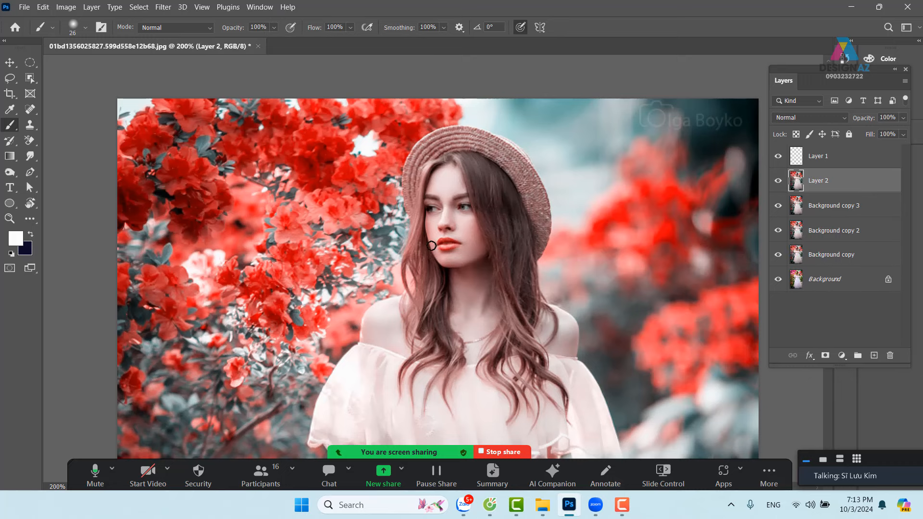
{"action": "key", "text": "v"}
{"action": "left_click_drag", "start_coordinate": [407, 258], "coordinate": [428, 341]}
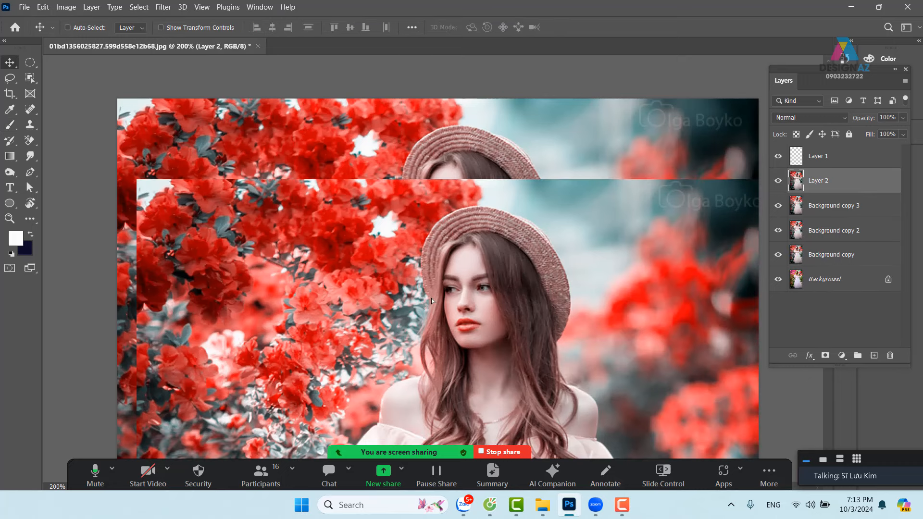
{"action": "key", "text": "ctrl+z"}
Sample a pale pink from the background beside the hat and set the brush to 15% flow and about 55 px
{"action": "left_click_drag", "start_coordinate": [461, 255], "coordinate": [412, 249]}
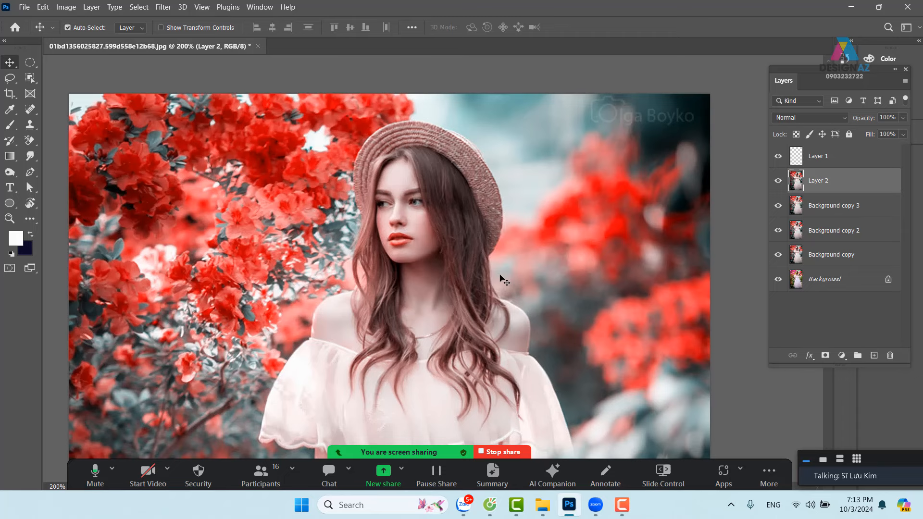
{"action": "key", "text": "ctrl+plus"}
{"action": "left_click_drag", "start_coordinate": [541, 253], "coordinate": [440, 273]}
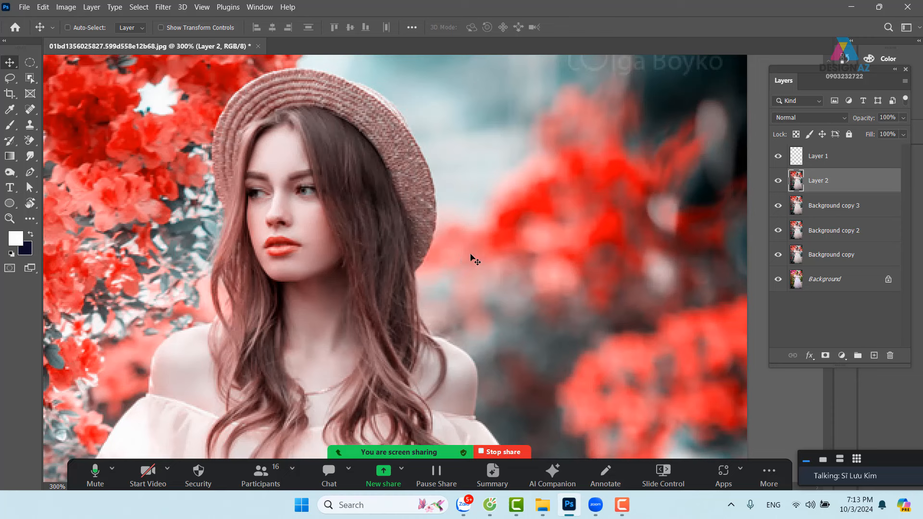
{"action": "key", "text": "i"}
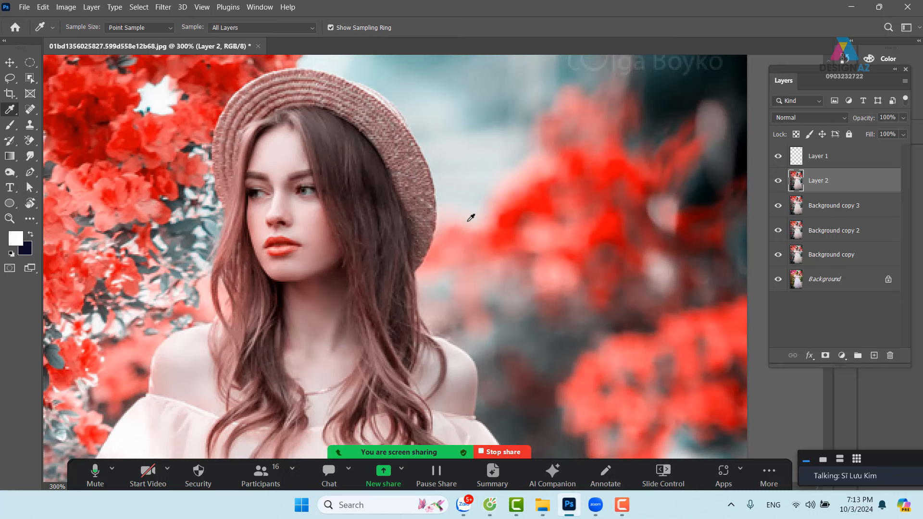
{"action": "left_click", "coordinate": [470, 217]}
{"action": "left_click", "coordinate": [471, 216]}
{"action": "key", "text": "b"}
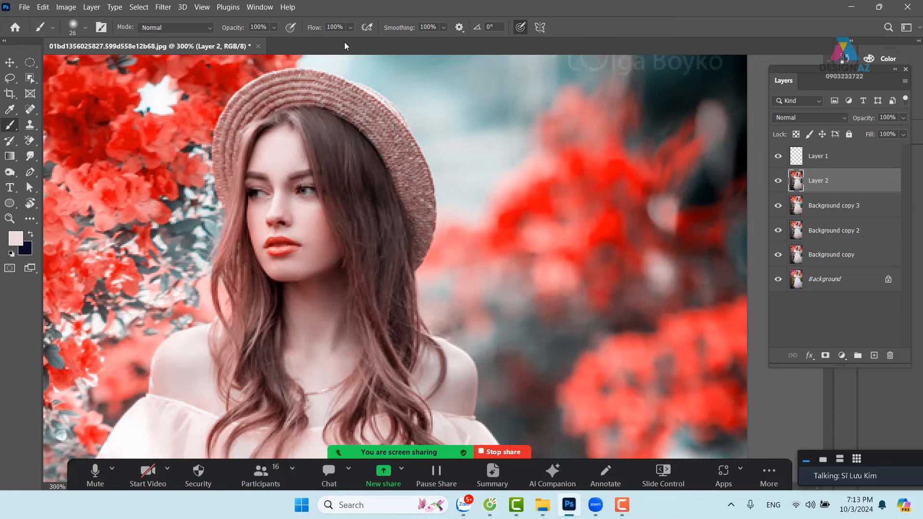
{"action": "left_click", "coordinate": [344, 28]}
{"action": "type", "text": "1"}
{"action": "left_click_drag", "start_coordinate": [527, 216], "coordinate": [555, 218]}
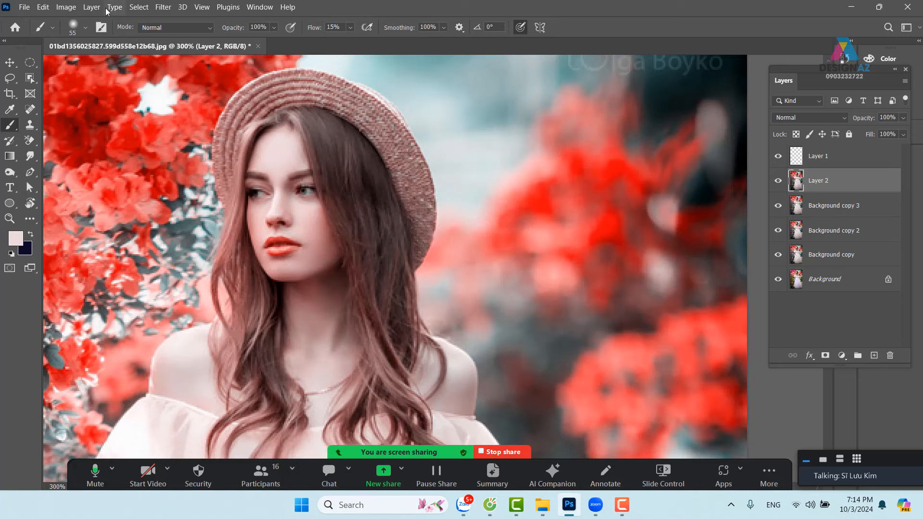
Check that a soft round brush with 0% hardness is chosen and add an empty layer directly above Layer 2
{"action": "left_click", "coordinate": [85, 30]}
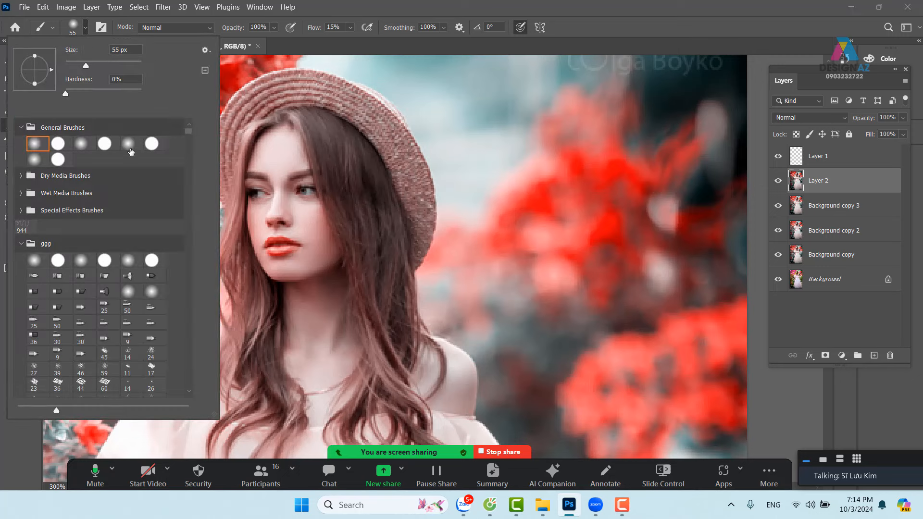
{"action": "left_click", "coordinate": [130, 148]}
{"action": "left_click", "coordinate": [874, 356]}
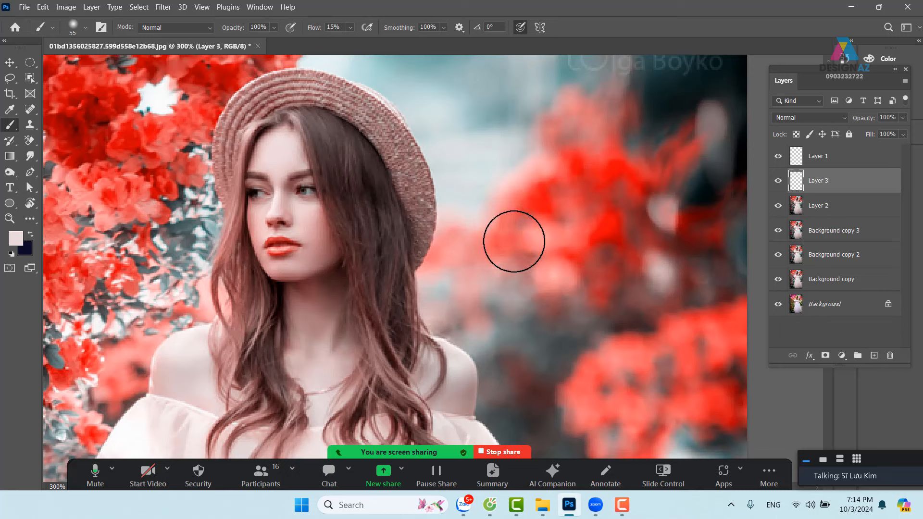
Brush a soft pale pink haze on Layer 3 over the blurred red flowers beside the hair, using a brush about 57 px wide
{"action": "mouse_move", "coordinate": [514, 242]}
{"action": "left_mouse_down"}
{"action": "mouse_move", "coordinate": [510, 192]}
{"action": "mouse_move", "coordinate": [555, 204]}
{"action": "mouse_move", "coordinate": [555, 193]}
{"action": "mouse_move", "coordinate": [534, 199]}
{"action": "mouse_move", "coordinate": [546, 224]}
{"action": "mouse_move", "coordinate": [518, 249]}
{"action": "mouse_move", "coordinate": [466, 228]}
{"action": "mouse_move", "coordinate": [484, 249]}
{"action": "left_mouse_up"}
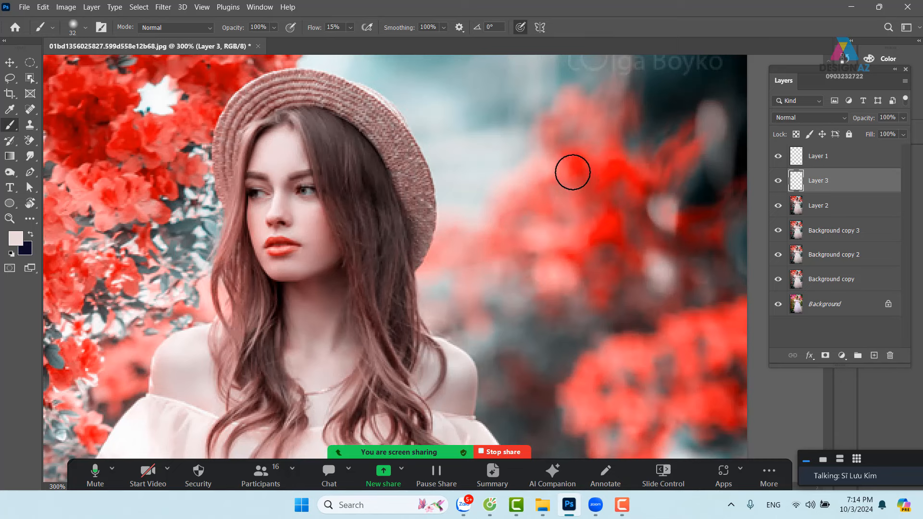
{"action": "mouse_move", "coordinate": [572, 268]}
{"action": "left_mouse_down"}
{"action": "mouse_move", "coordinate": [523, 189]}
{"action": "mouse_move", "coordinate": [572, 203]}
{"action": "left_mouse_up"}
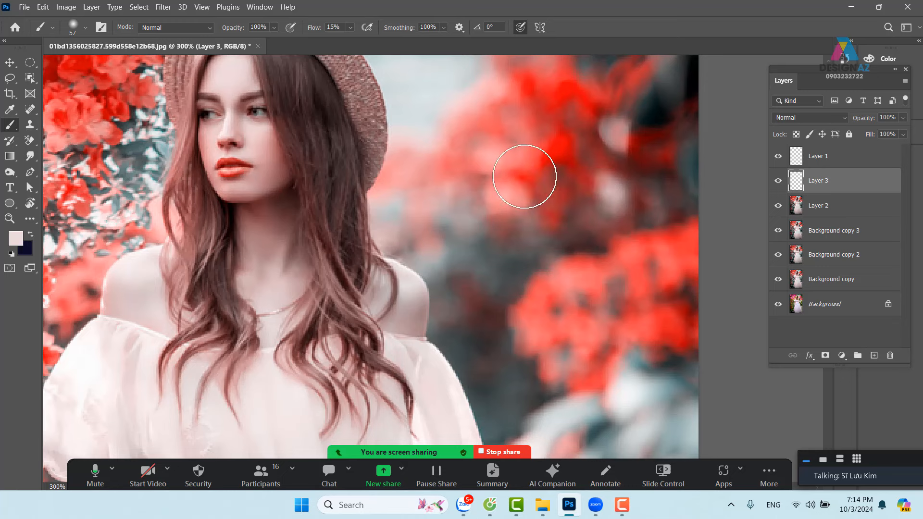
{"action": "mouse_move", "coordinate": [524, 176]}
{"action": "left_mouse_down"}
{"action": "mouse_move", "coordinate": [555, 175]}
{"action": "mouse_move", "coordinate": [550, 139]}
{"action": "mouse_move", "coordinate": [551, 163]}
{"action": "mouse_move", "coordinate": [530, 198]}
{"action": "mouse_move", "coordinate": [551, 212]}
{"action": "left_mouse_up"}
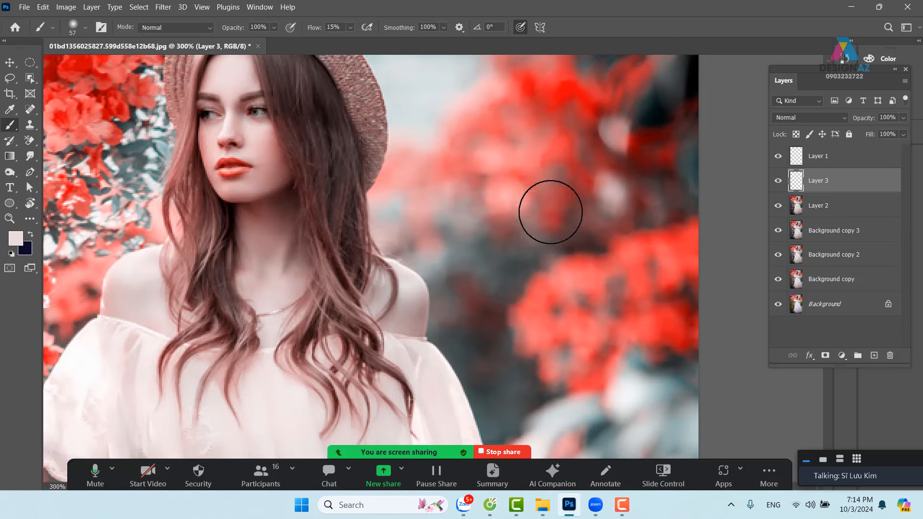
{"action": "scroll", "coordinate": [532, 247], "scroll_direction": "up", "scroll_amount": 4}
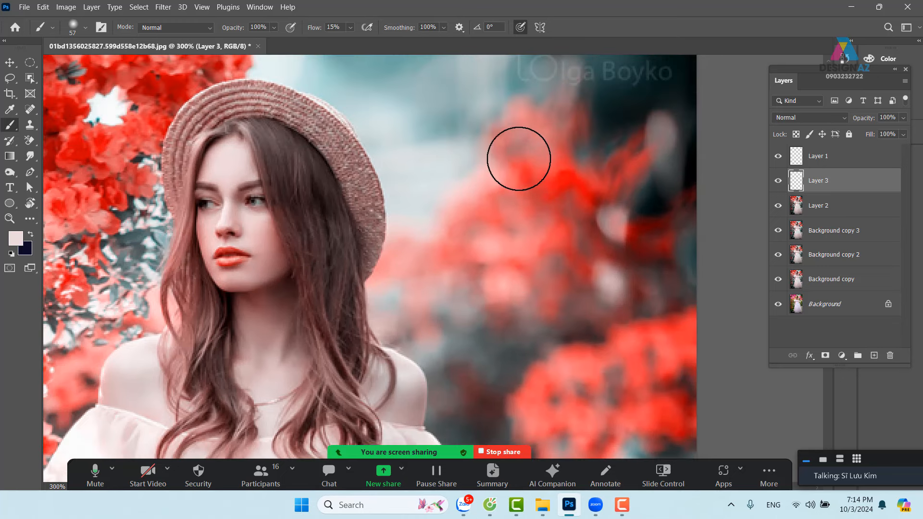
Sample a light grey-green from the background and brush it softly over the blurred flowers beside the hat
{"action": "mouse_move", "coordinate": [519, 159]}
{"action": "left_mouse_down"}
{"action": "mouse_move", "coordinate": [498, 143]}
{"action": "mouse_move", "coordinate": [496, 124]}
{"action": "mouse_move", "coordinate": [516, 117]}
{"action": "mouse_move", "coordinate": [547, 149]}
{"action": "mouse_move", "coordinate": [533, 217]}
{"action": "left_mouse_up"}
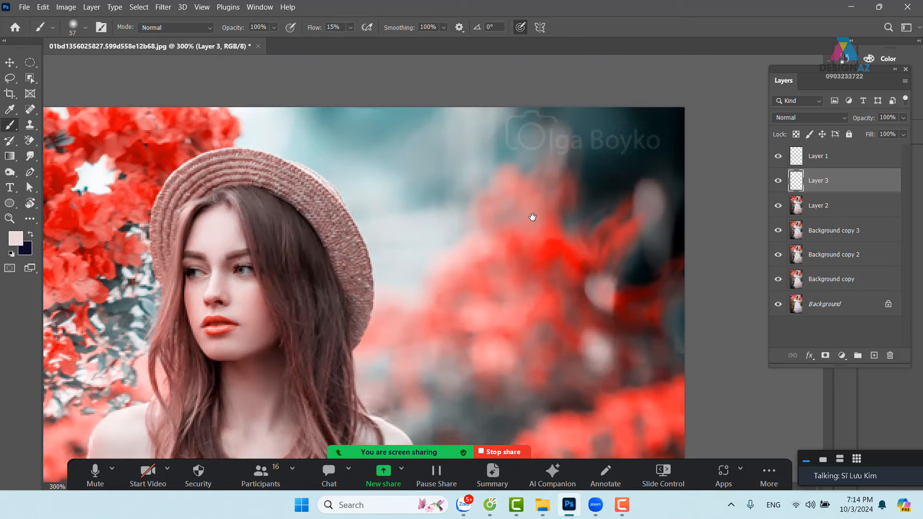
{"action": "key", "text": "i"}
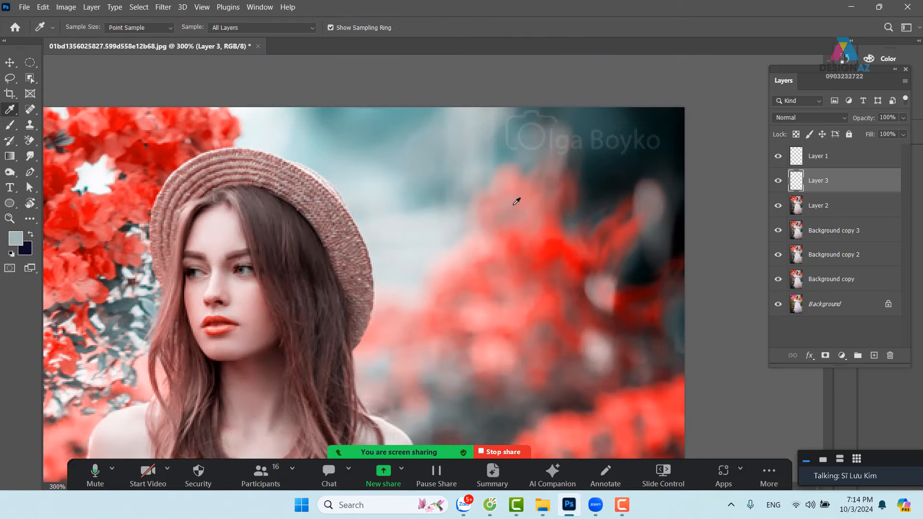
{"action": "key", "text": "b"}
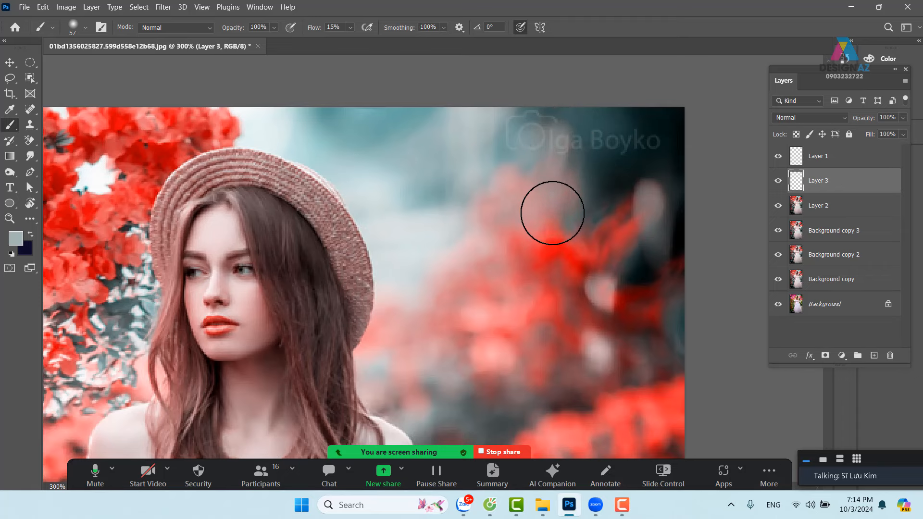
{"action": "left_click_drag", "start_coordinate": [508, 280], "coordinate": [544, 116]}
Sample a near-white from the foliage beside the face and brush it at about 47 px between the flowers and the hair
{"action": "left_click_drag", "start_coordinate": [389, 162], "coordinate": [600, 354]}
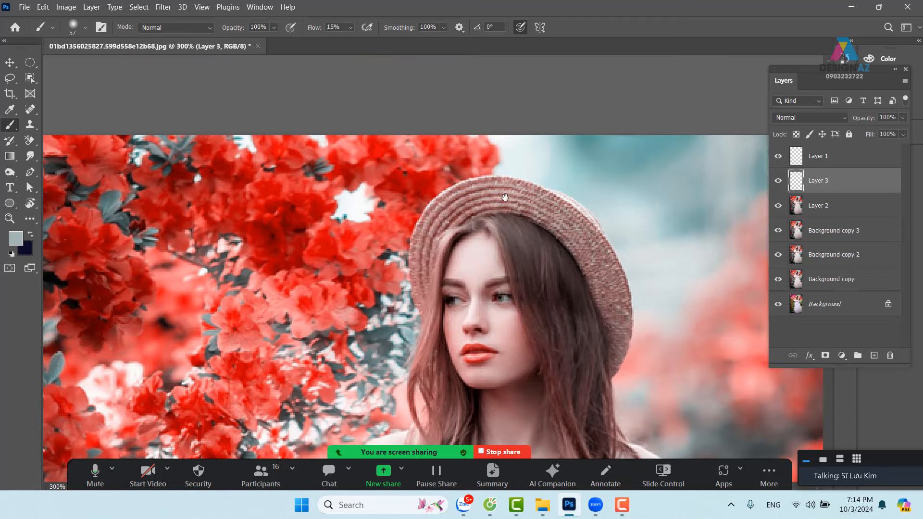
{"action": "left_click_drag", "start_coordinate": [504, 197], "coordinate": [525, 200]}
{"action": "mouse_move", "coordinate": [459, 285]}
{"action": "left_mouse_down"}
{"action": "mouse_move", "coordinate": [464, 158]}
{"action": "mouse_move", "coordinate": [466, 172]}
{"action": "left_mouse_up"}
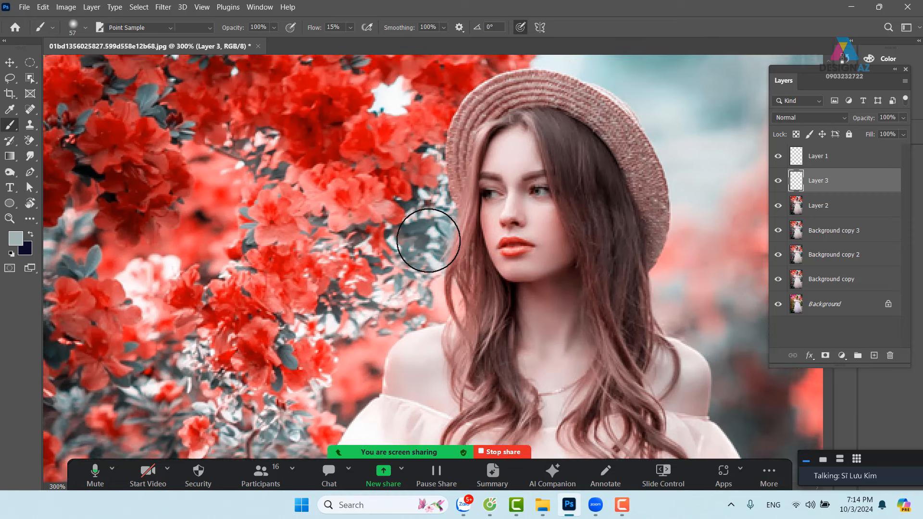
{"action": "key", "text": "i"}
{"action": "left_click", "coordinate": [439, 212]}
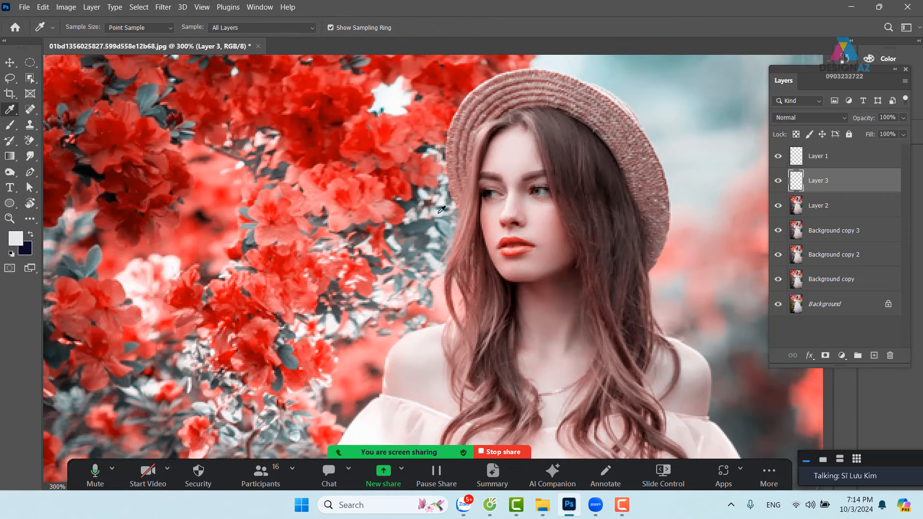
{"action": "key", "text": "b"}
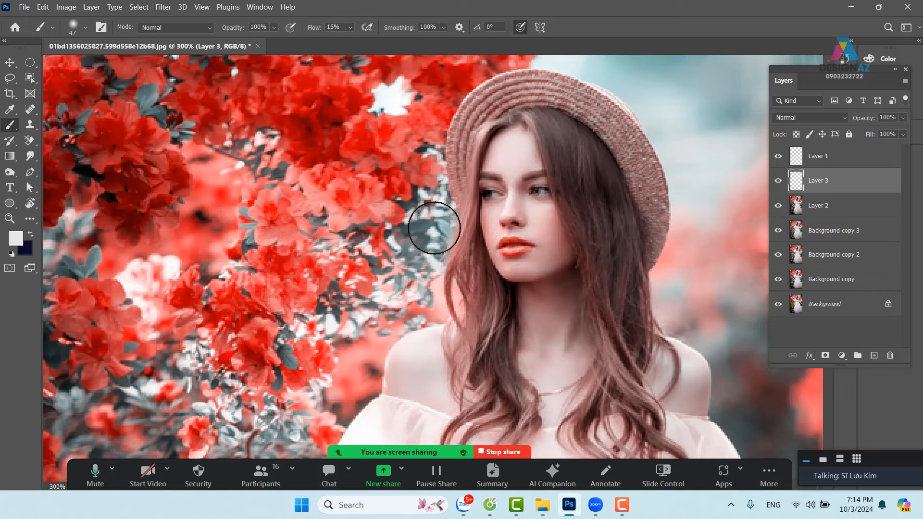
{"action": "mouse_move", "coordinate": [434, 227]}
{"action": "left_mouse_down"}
{"action": "mouse_move", "coordinate": [437, 197]}
{"action": "mouse_move", "coordinate": [437, 236]}
{"action": "mouse_move", "coordinate": [417, 282]}
{"action": "mouse_move", "coordinate": [422, 297]}
{"action": "mouse_move", "coordinate": [431, 295]}
{"action": "mouse_move", "coordinate": [418, 283]}
{"action": "mouse_move", "coordinate": [391, 286]}
{"action": "mouse_move", "coordinate": [370, 254]}
{"action": "mouse_move", "coordinate": [346, 249]}
{"action": "mouse_move", "coordinate": [392, 234]}
{"action": "mouse_move", "coordinate": [438, 159]}
{"action": "left_mouse_up"}
{"action": "left_click_drag", "start_coordinate": [424, 264], "coordinate": [387, 148]}
{"action": "left_click_drag", "start_coordinate": [367, 219], "coordinate": [300, 206]}
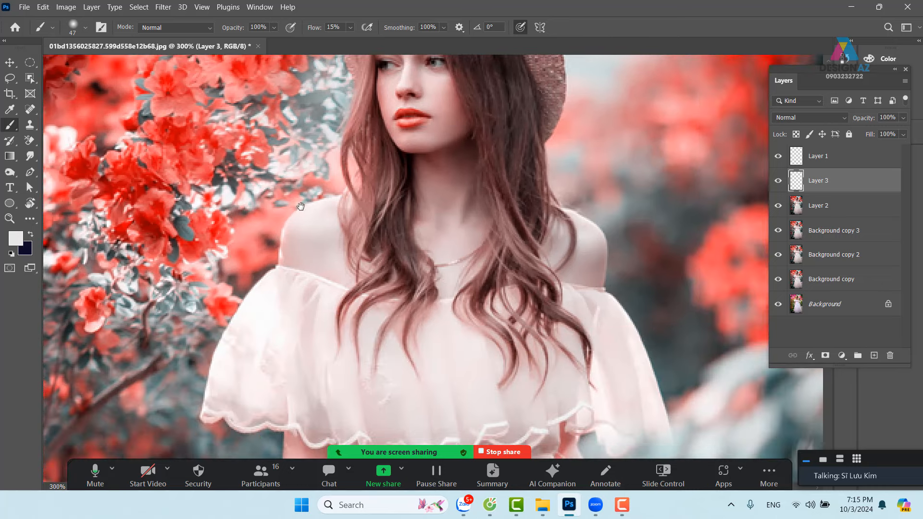
Brush the same near-white haze over the background around the shoulders and the dress sleeves
{"action": "left_click_drag", "start_coordinate": [288, 250], "coordinate": [370, 147]}
{"action": "left_click_drag", "start_coordinate": [372, 236], "coordinate": [261, 241]}
{"action": "left_click_drag", "start_coordinate": [519, 200], "coordinate": [434, 225]}
{"action": "left_click_drag", "start_coordinate": [535, 227], "coordinate": [509, 242]}
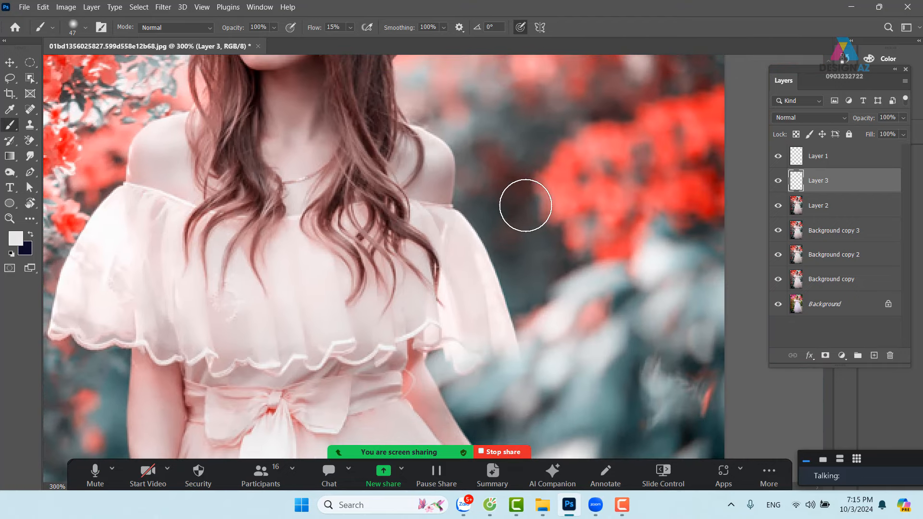
{"action": "left_click_drag", "start_coordinate": [538, 196], "coordinate": [486, 239]}
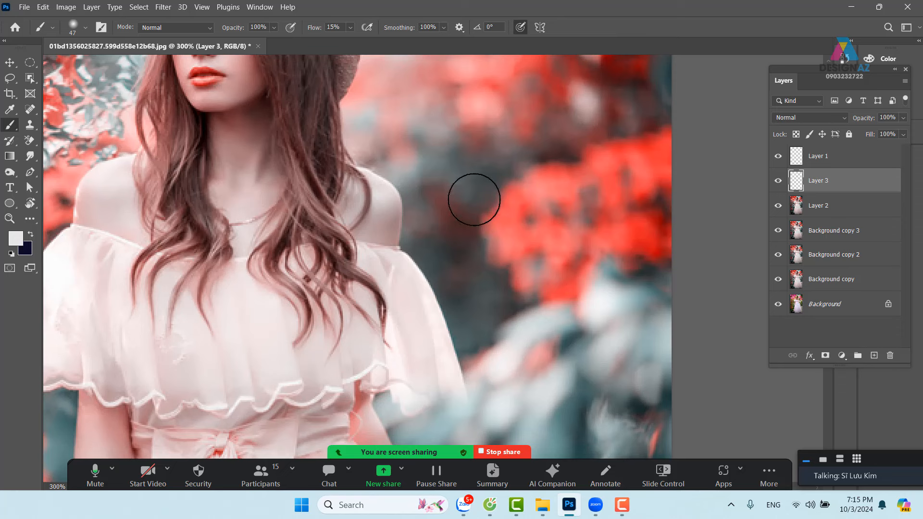
Sample a dark grey and a dusty pink from the background and brush each softly over the blurred flowers beside the hair
{"action": "key", "text": "i"}
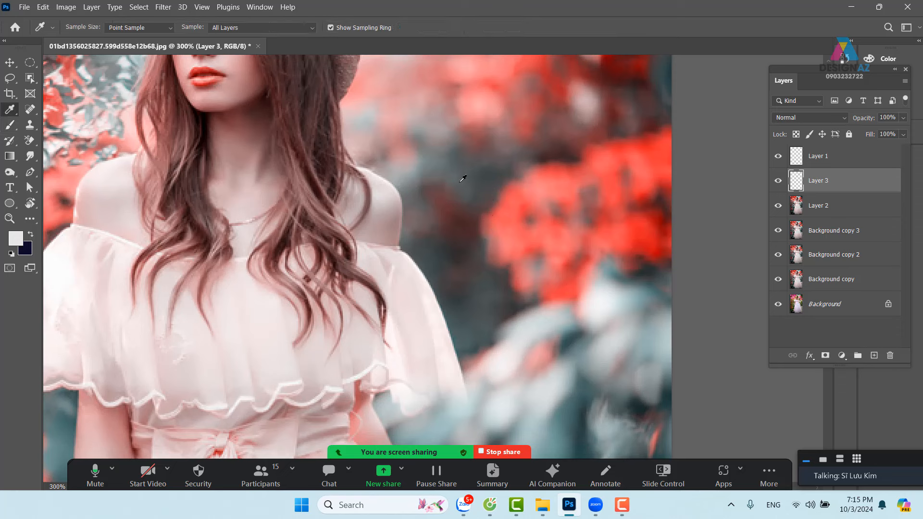
{"action": "key", "text": "b"}
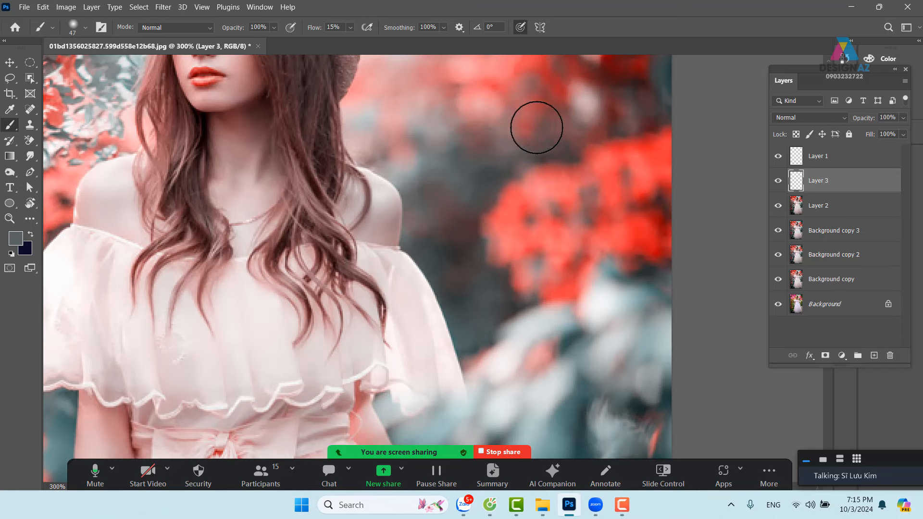
{"action": "left_click_drag", "start_coordinate": [512, 119], "coordinate": [527, 217]}
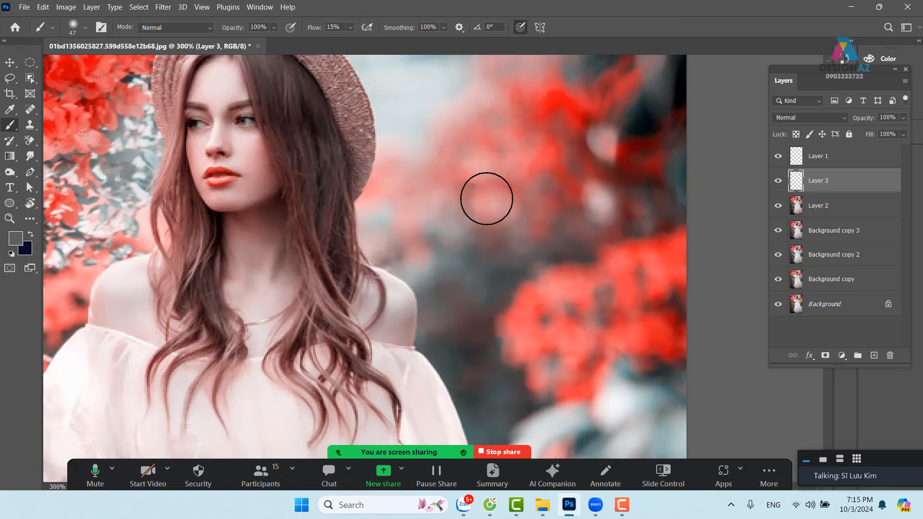
{"action": "left_click_drag", "start_coordinate": [533, 237], "coordinate": [529, 241]}
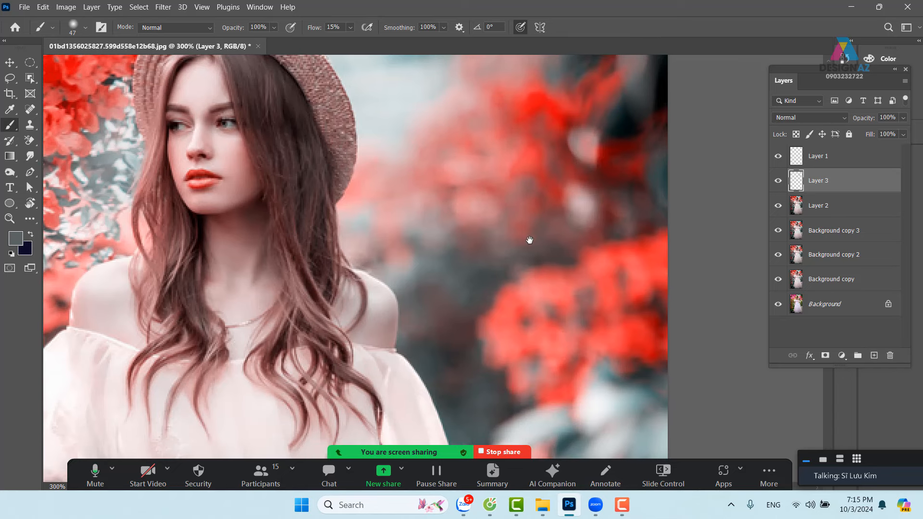
{"action": "left_click", "coordinate": [577, 202], "text": "alt"}
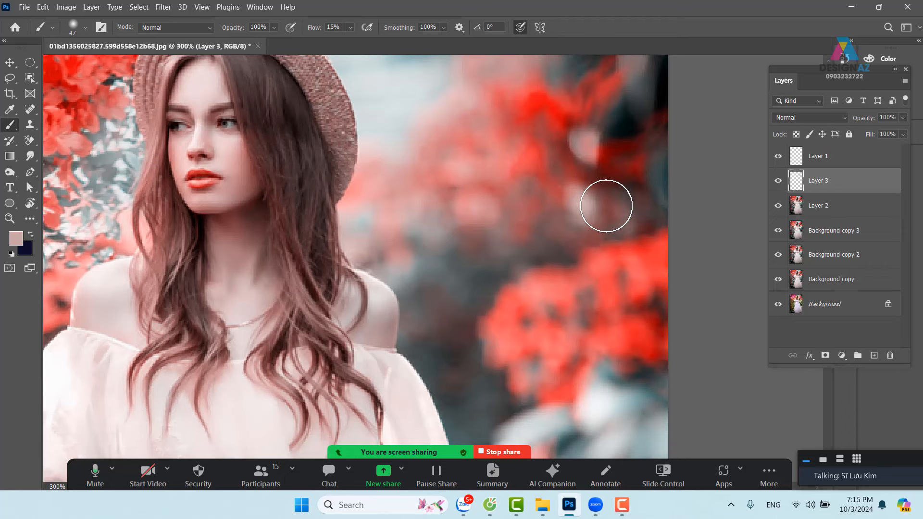
{"action": "left_click_drag", "start_coordinate": [555, 188], "coordinate": [678, 155]}
Sample a muted teal from the background beside the arm and brush it over the dark foliage along the dress
{"action": "left_click_drag", "start_coordinate": [412, 249], "coordinate": [462, 87]}
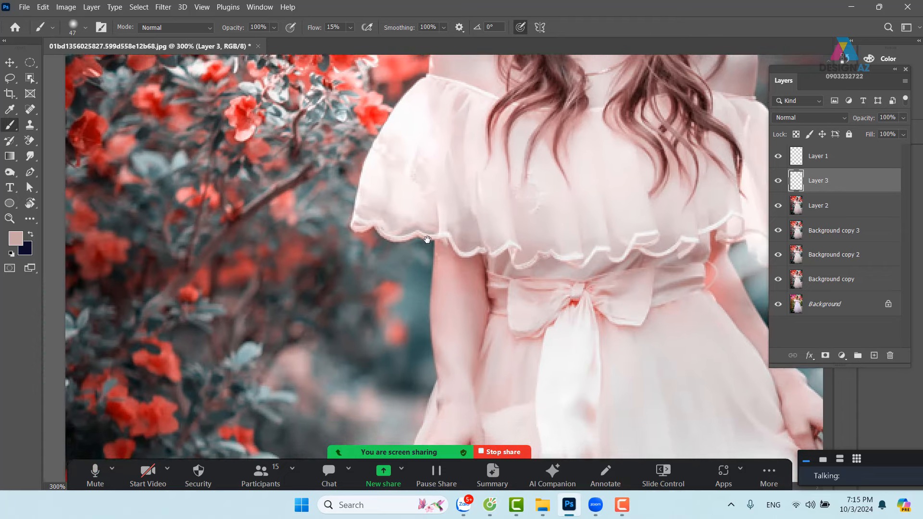
{"action": "mouse_move", "coordinate": [399, 274]}
{"action": "left_mouse_down"}
{"action": "mouse_move", "coordinate": [427, 239]}
{"action": "mouse_move", "coordinate": [412, 303]}
{"action": "mouse_move", "coordinate": [423, 303]}
{"action": "mouse_move", "coordinate": [414, 252]}
{"action": "left_mouse_up"}
{"action": "key", "text": "i"}
{"action": "left_click", "coordinate": [442, 266]}
{"action": "key", "text": "b"}
{"action": "left_click_drag", "start_coordinate": [409, 313], "coordinate": [384, 210]}
{"action": "mouse_move", "coordinate": [373, 260]}
{"action": "left_mouse_down"}
{"action": "mouse_move", "coordinate": [381, 268]}
{"action": "mouse_move", "coordinate": [375, 157]}
{"action": "left_mouse_up"}
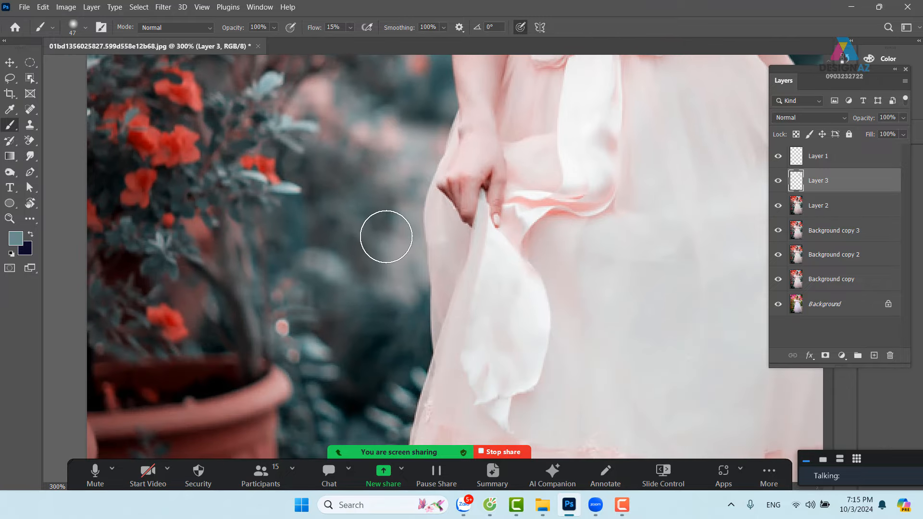
Sample a neutral grey from the background and brush it softly over the blurred foliage between the flowerpot plant and the hand
{"action": "key", "text": "i"}
{"action": "key", "text": "b"}
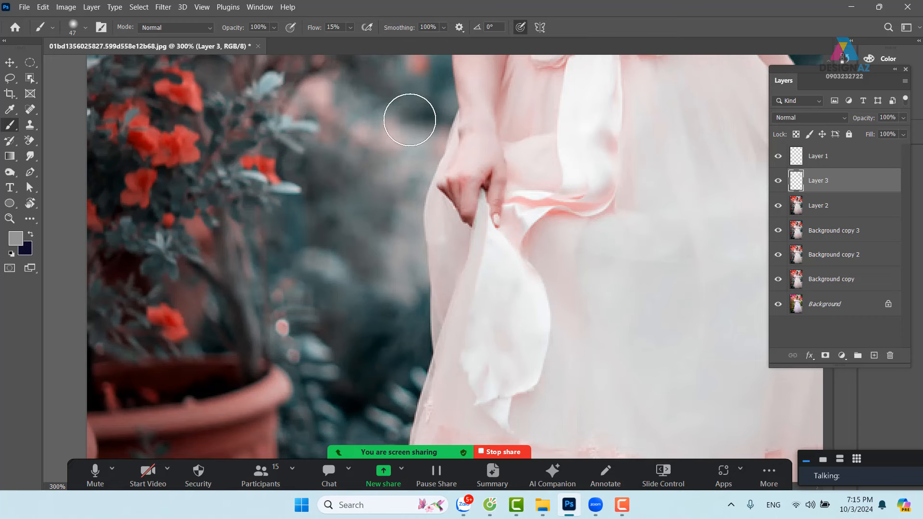
{"action": "left_click_drag", "start_coordinate": [408, 117], "coordinate": [388, 177]}
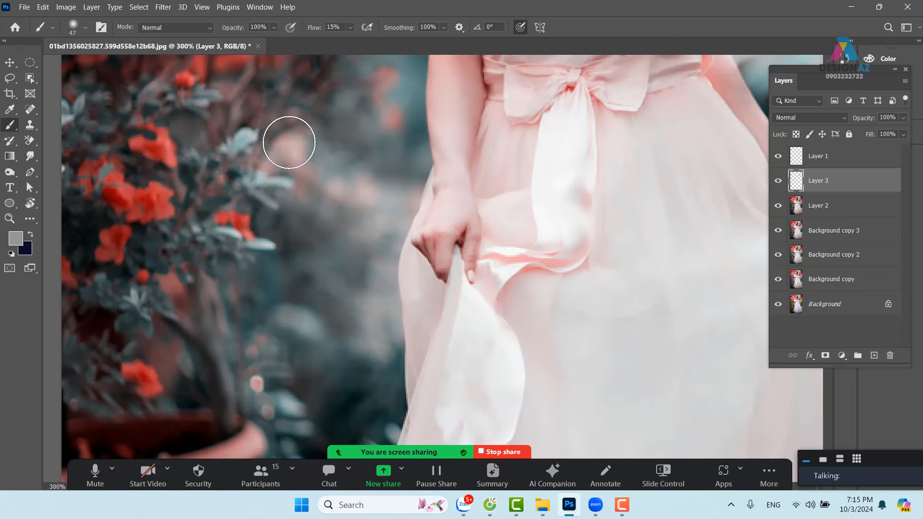
{"action": "scroll", "coordinate": [326, 201], "scroll_direction": "down", "scroll_amount": 5}
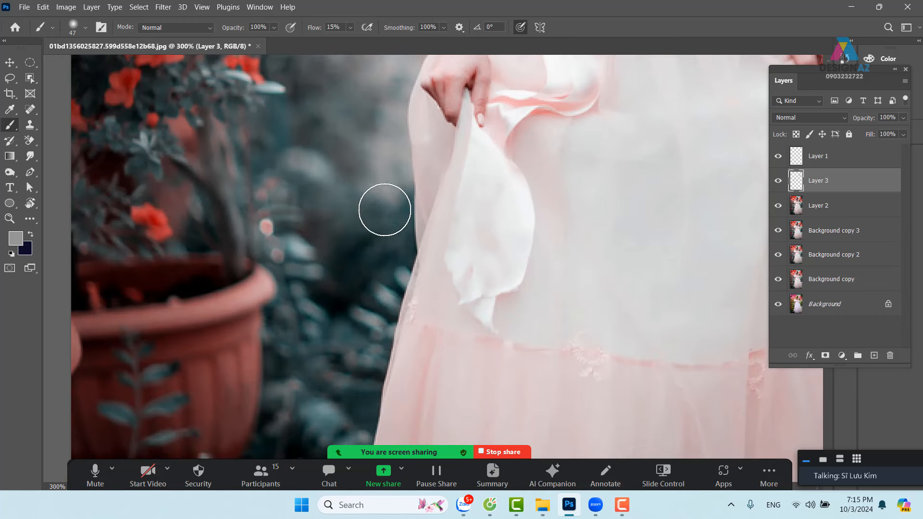
{"action": "scroll", "coordinate": [329, 245], "scroll_direction": "down", "scroll_amount": 8}
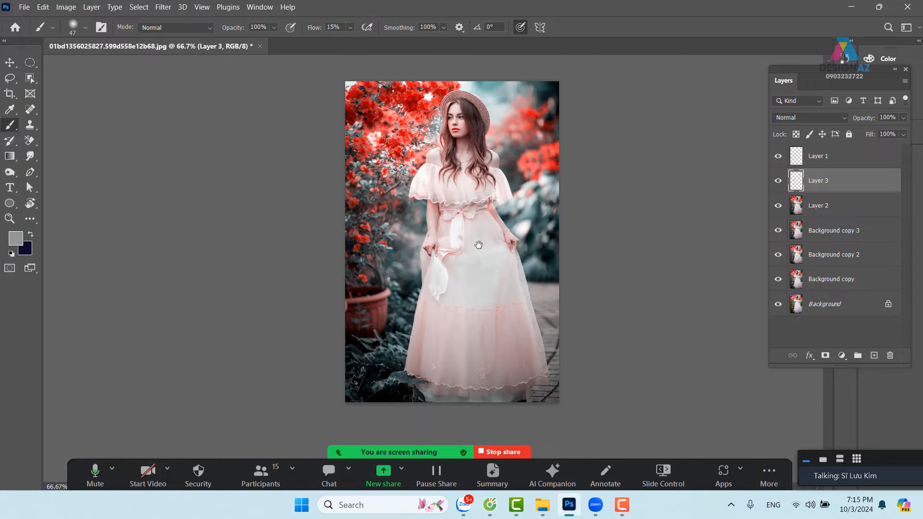
{"action": "left_click_drag", "start_coordinate": [478, 245], "coordinate": [490, 275]}
{"action": "key", "text": "ctrl+plus"}
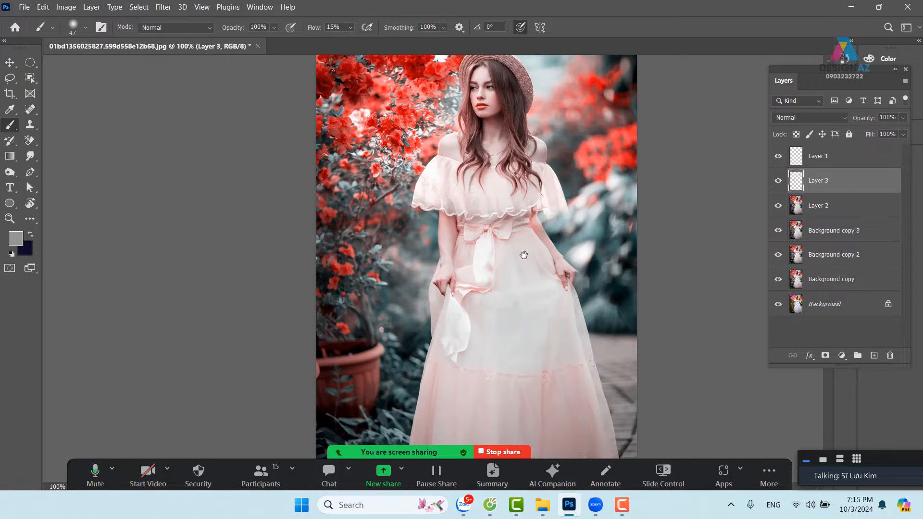
{"action": "left_click_drag", "start_coordinate": [563, 216], "coordinate": [550, 246]}
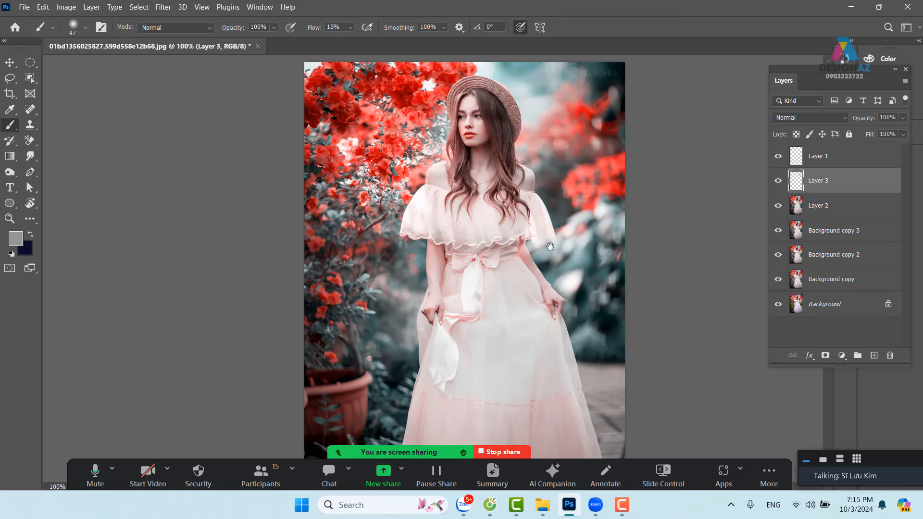
Compare the portrait with and without the painted haze layer and examine the result across the whole figure
{"action": "left_click", "coordinate": [781, 182]}
{"action": "left_click", "coordinate": [781, 182]}
{"action": "left_click", "coordinate": [780, 181]}
{"action": "left_click_drag", "start_coordinate": [547, 274], "coordinate": [519, 199]}
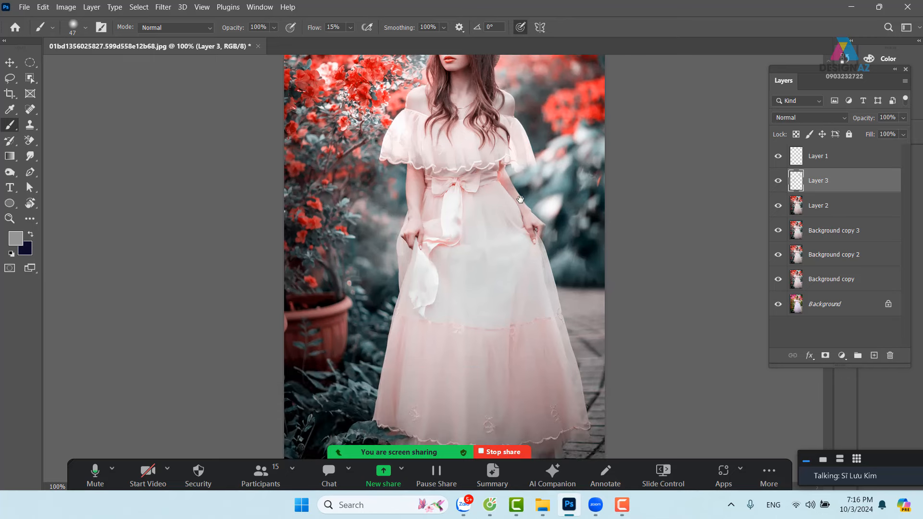
{"action": "left_click_drag", "start_coordinate": [453, 222], "coordinate": [402, 324]}
{"action": "left_click_drag", "start_coordinate": [366, 258], "coordinate": [371, 273]}
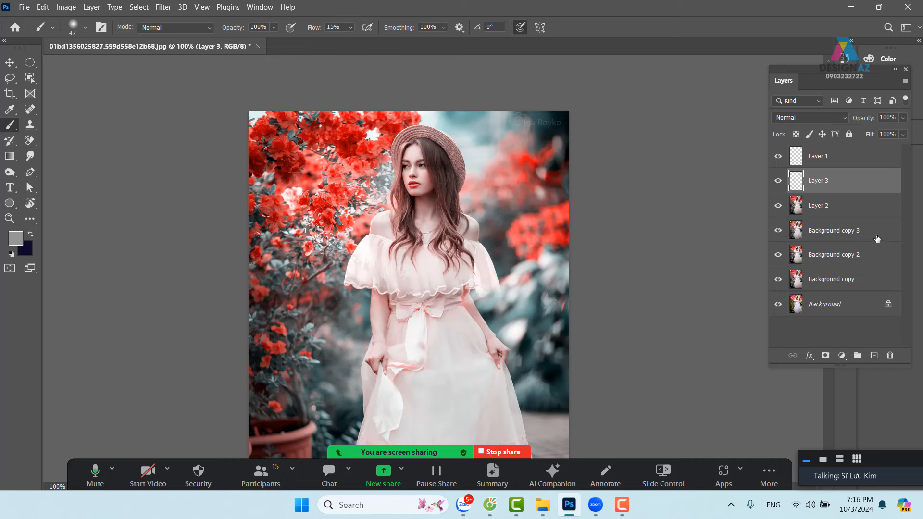
On Layer 1, choose a soft round brush and set its tip spacing to 147%
{"action": "left_click", "coordinate": [822, 161]}
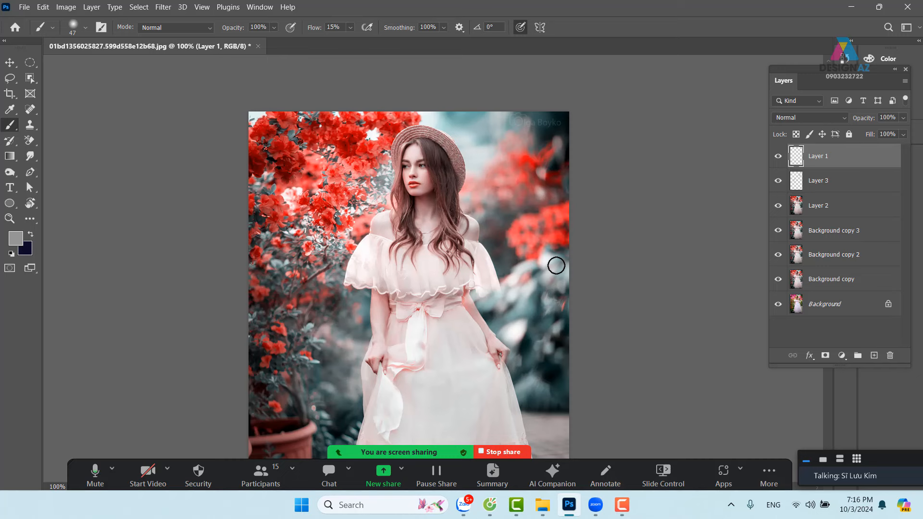
{"action": "left_click", "coordinate": [87, 28]}
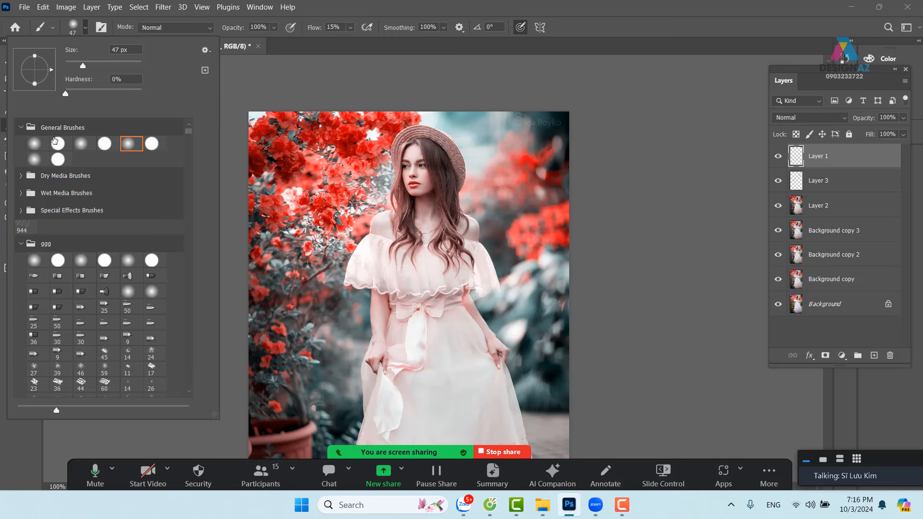
{"action": "left_click", "coordinate": [34, 144]}
{"action": "left_click", "coordinate": [482, 150]}
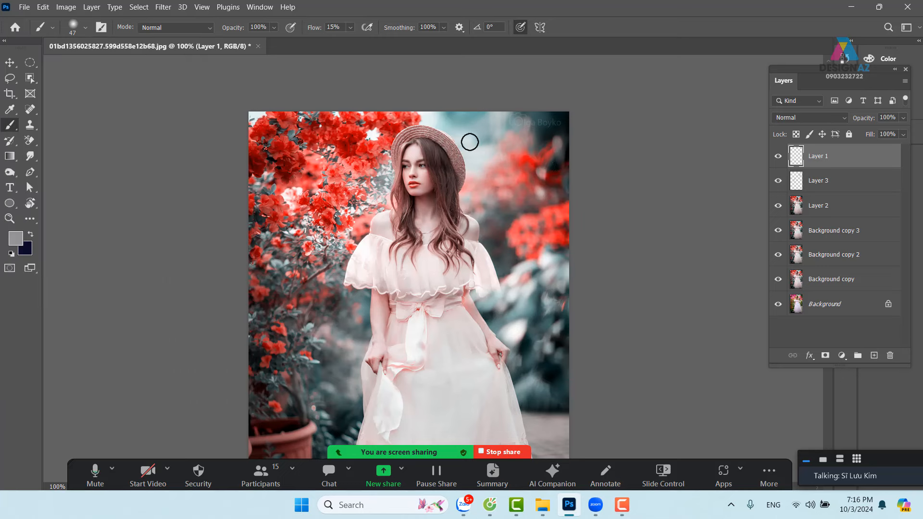
{"action": "key", "text": "F5"}
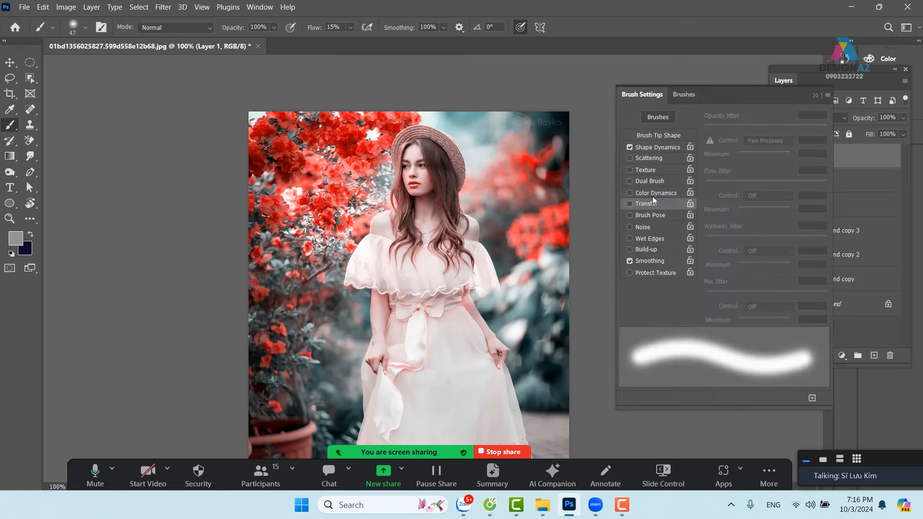
{"action": "left_click", "coordinate": [681, 137]}
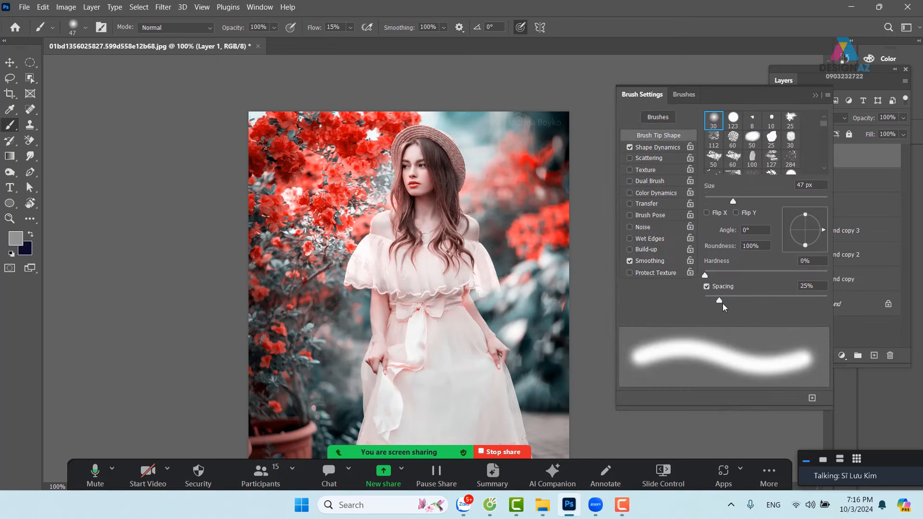
{"action": "left_click_drag", "start_coordinate": [719, 300], "coordinate": [782, 299]}
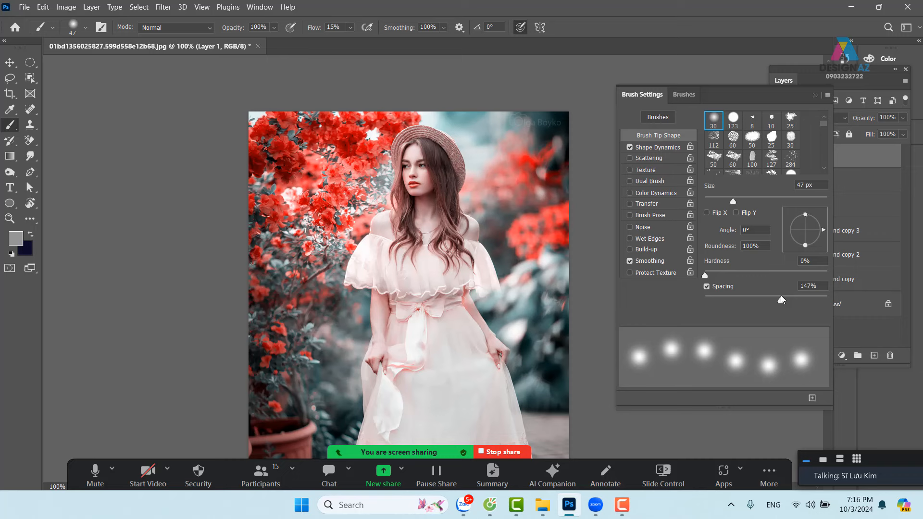
{"action": "left_click", "coordinate": [666, 149]}
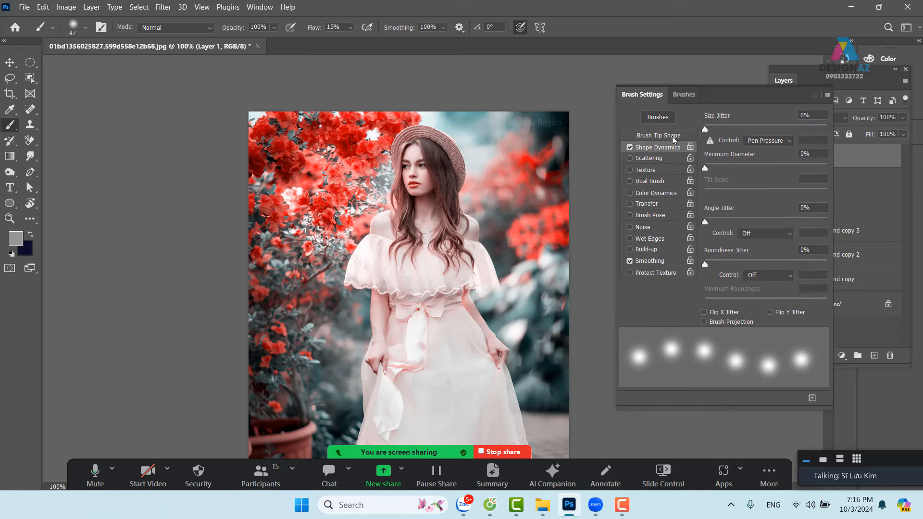
{"action": "left_click", "coordinate": [677, 137]}
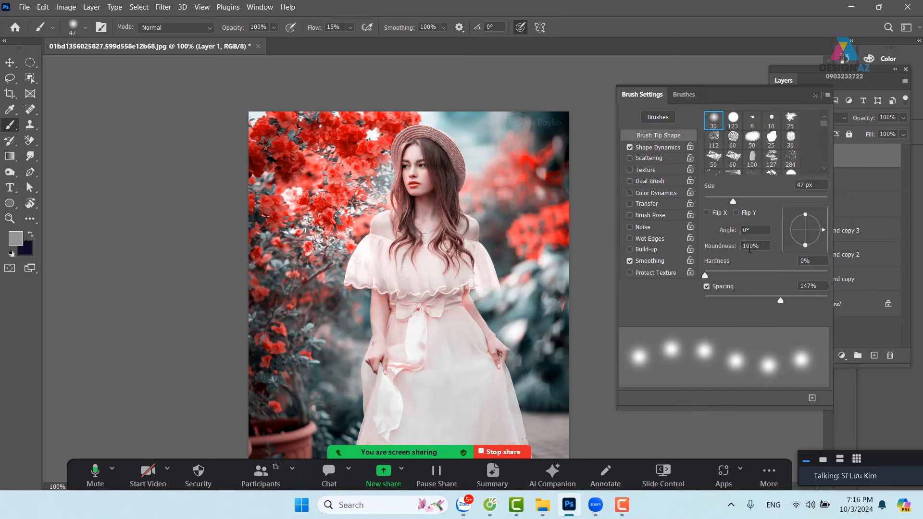
Set the brush's size jitter to 100%, enable wide scattering, and set its opacity jitter to 100%
{"action": "left_click", "coordinate": [662, 147]}
{"action": "left_click_drag", "start_coordinate": [705, 130], "coordinate": [887, 128]}
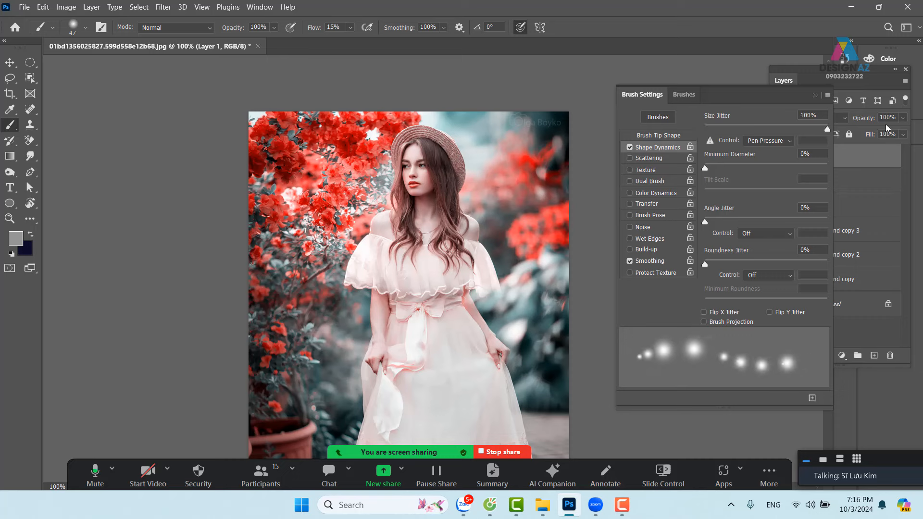
{"action": "left_click", "coordinate": [658, 159]}
{"action": "left_click_drag", "start_coordinate": [705, 129], "coordinate": [788, 129]}
{"action": "left_click", "coordinate": [665, 204]}
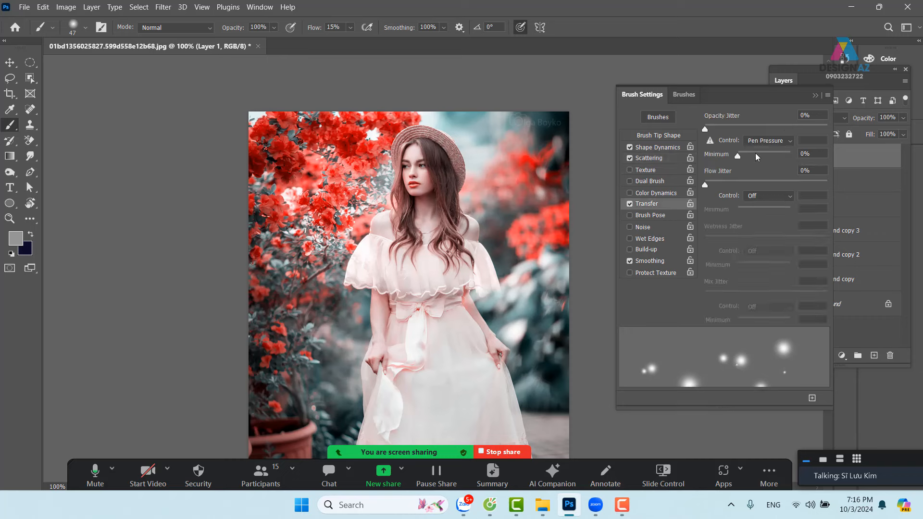
{"action": "left_click_drag", "start_coordinate": [709, 128], "coordinate": [827, 129]}
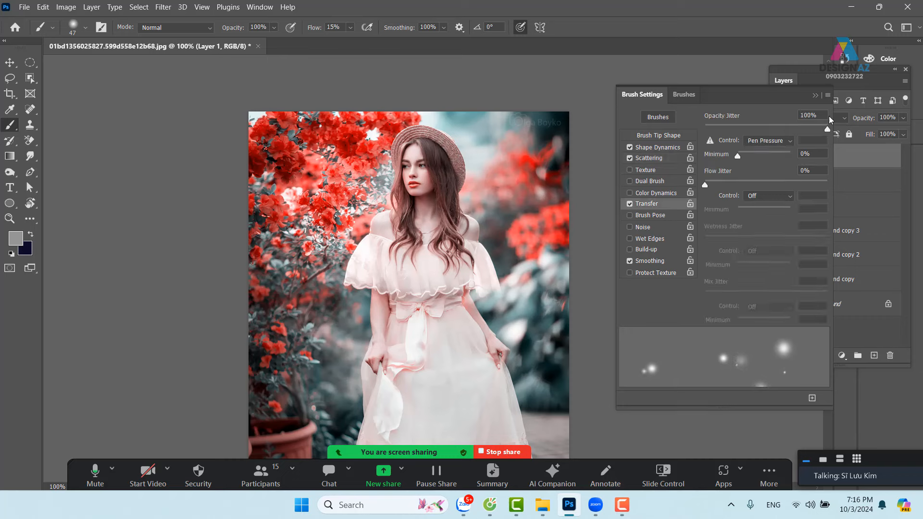
{"action": "left_click", "coordinate": [815, 96]}
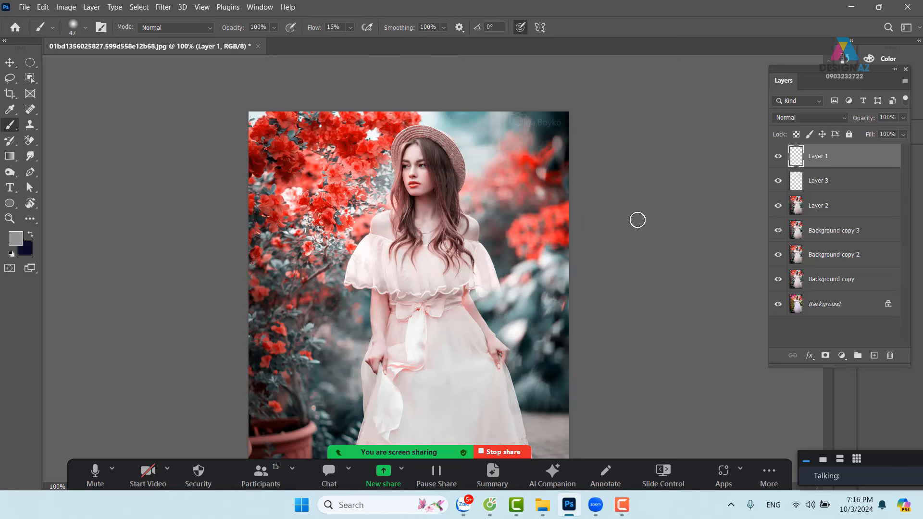
Set the foreground color to white (ffffff) and the brush flow to 100%
{"action": "key", "text": "ctrl+minus"}
{"action": "left_click_drag", "start_coordinate": [501, 253], "coordinate": [491, 220]}
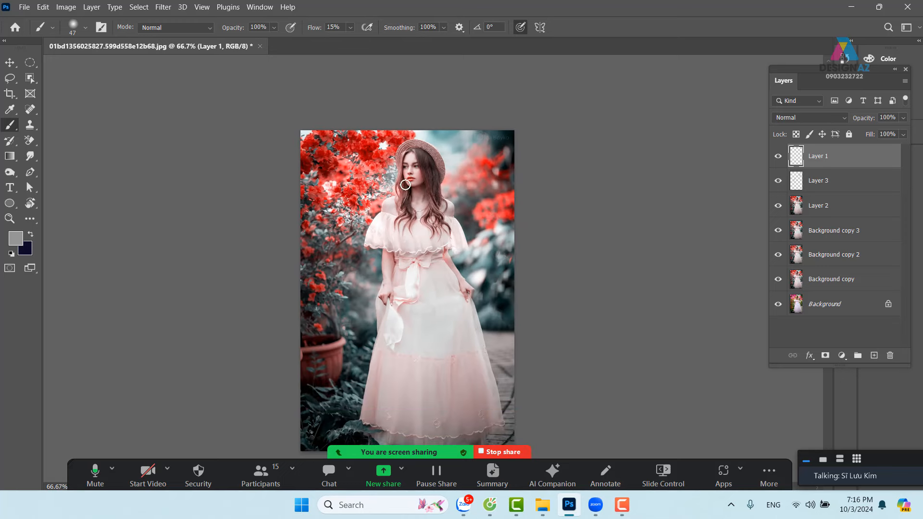
{"action": "left_click", "coordinate": [17, 240]}
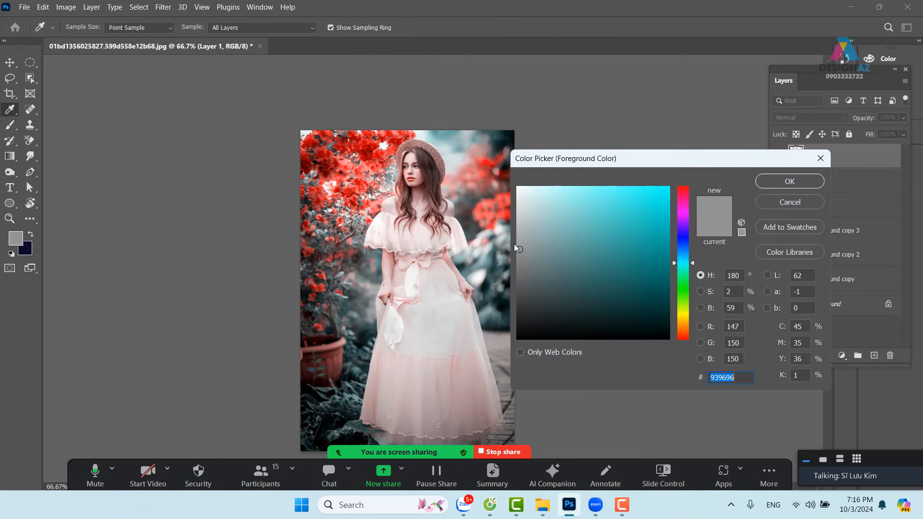
{"action": "type", "text": "ffffff"}
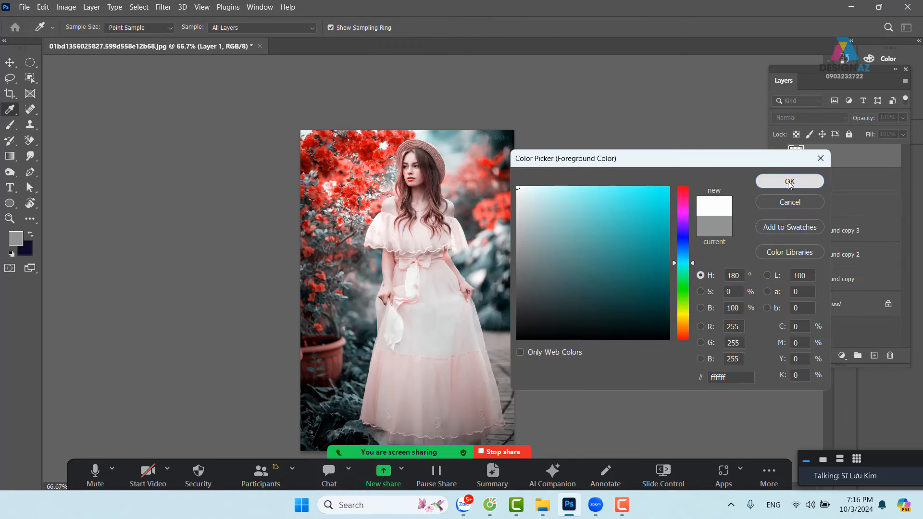
{"action": "left_click", "coordinate": [790, 182]}
{"action": "left_click", "coordinate": [355, 28]}
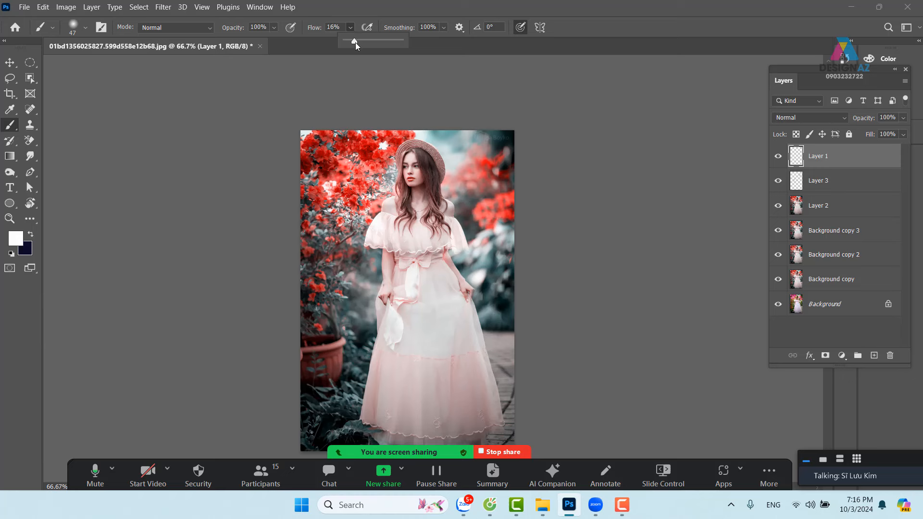
{"action": "left_click_drag", "start_coordinate": [355, 42], "coordinate": [520, 77]}
{"action": "left_click", "coordinate": [336, 222]}
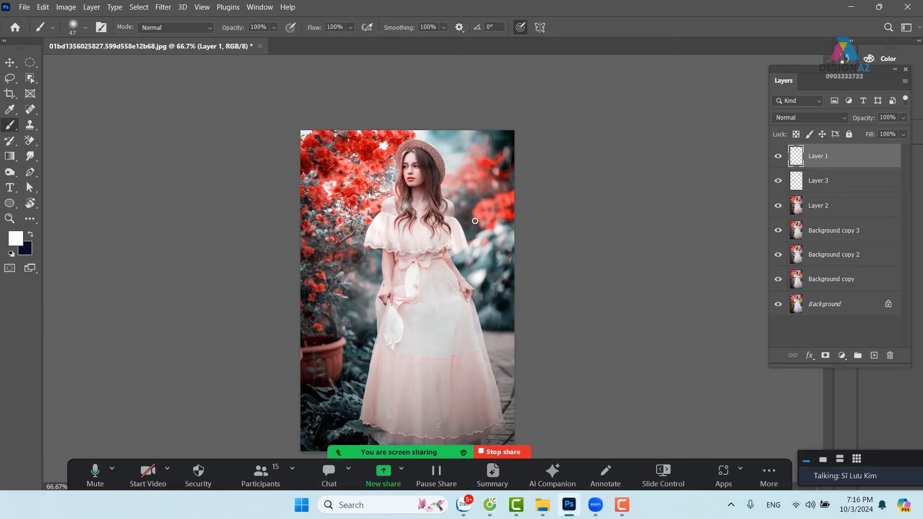
Scatter soft white glowing dots over the flowers, the foliage and the woman's dress
{"action": "mouse_move", "coordinate": [453, 165]}
{"action": "left_mouse_down"}
{"action": "mouse_move", "coordinate": [508, 124]}
{"action": "mouse_move", "coordinate": [357, 276]}
{"action": "left_mouse_up"}
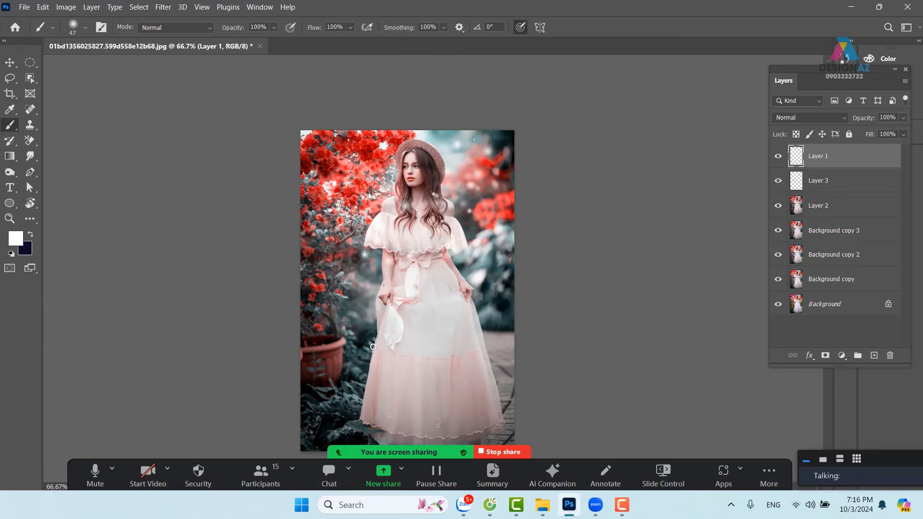
{"action": "left_click_drag", "start_coordinate": [373, 347], "coordinate": [312, 329]}
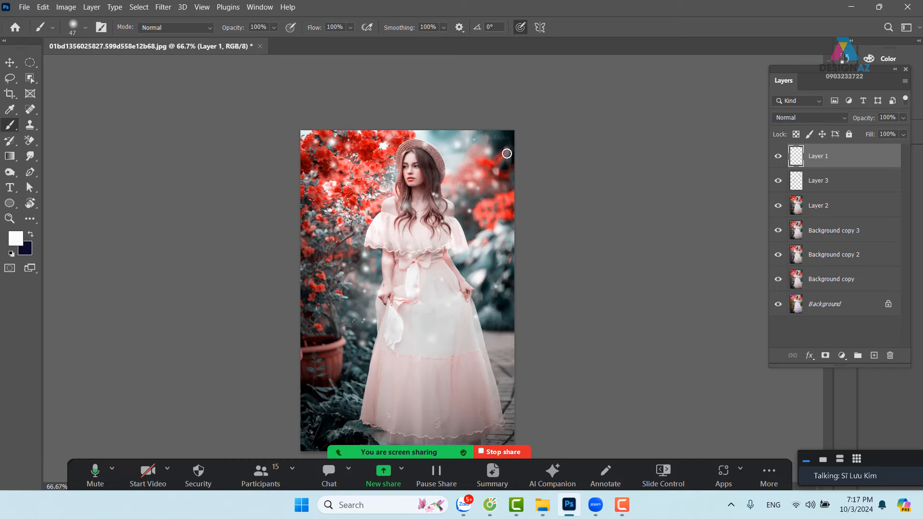
{"action": "mouse_move", "coordinate": [507, 154]}
{"action": "left_mouse_down"}
{"action": "mouse_move", "coordinate": [523, 356]}
{"action": "mouse_move", "coordinate": [506, 412]}
{"action": "mouse_move", "coordinate": [474, 368]}
{"action": "left_mouse_up"}
{"action": "left_click_drag", "start_coordinate": [450, 307], "coordinate": [485, 234]}
{"action": "mouse_move", "coordinate": [404, 259]}
{"action": "left_mouse_down"}
{"action": "mouse_move", "coordinate": [324, 355]}
{"action": "mouse_move", "coordinate": [421, 326]}
{"action": "mouse_move", "coordinate": [500, 331]}
{"action": "mouse_move", "coordinate": [554, 310]}
{"action": "left_mouse_up"}
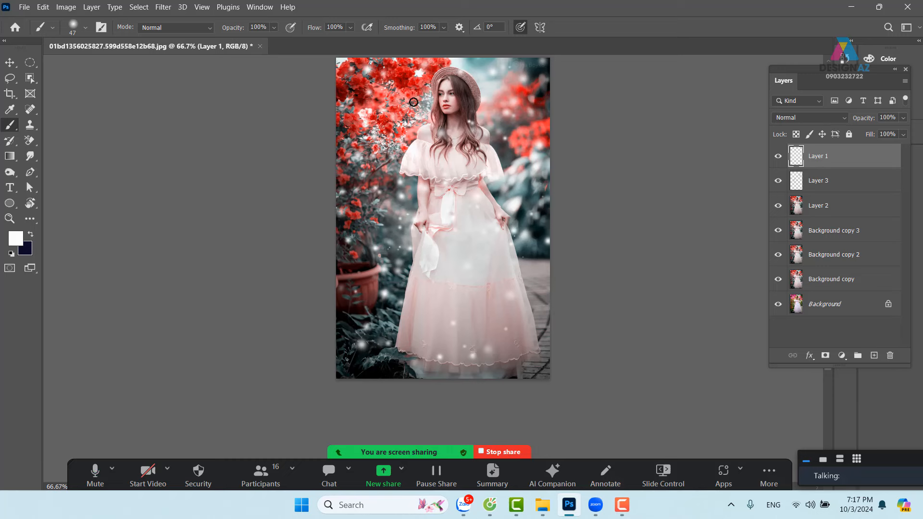
{"action": "left_click", "coordinate": [363, 88]}
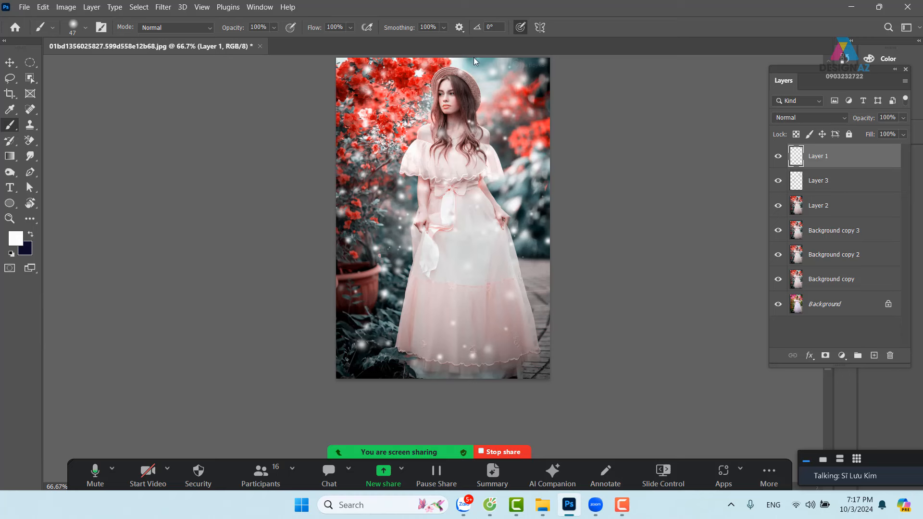
{"action": "left_click", "coordinate": [521, 248]}
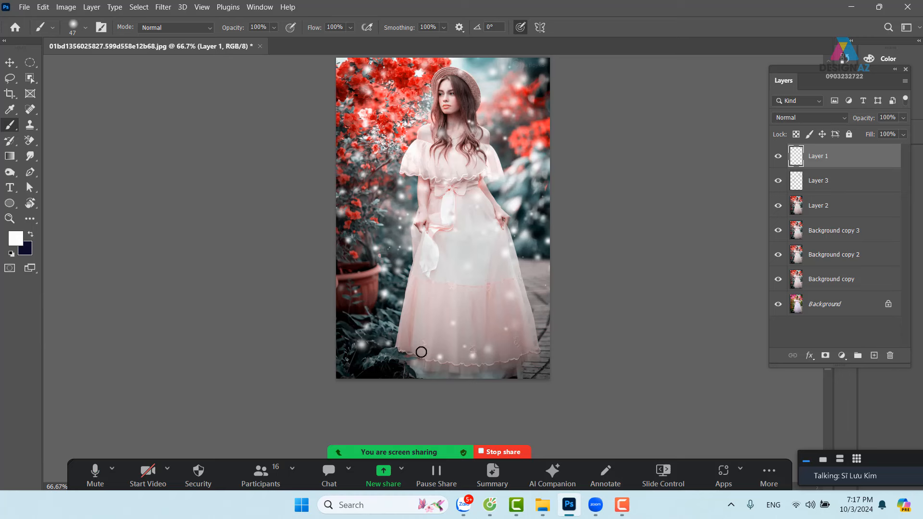
{"action": "mouse_move", "coordinate": [485, 215]}
{"action": "left_mouse_down"}
{"action": "mouse_move", "coordinate": [484, 292]}
{"action": "mouse_move", "coordinate": [467, 278]}
{"action": "left_mouse_up"}
{"action": "key", "text": "ctrl+plus"}
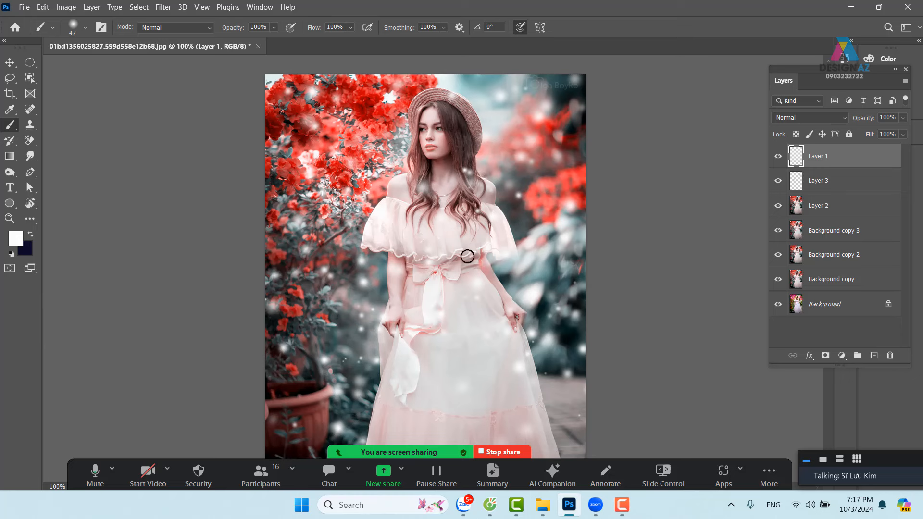
Revert the photo to its saved original and convert it to Lab Color mode
{"action": "key", "text": "F12"}
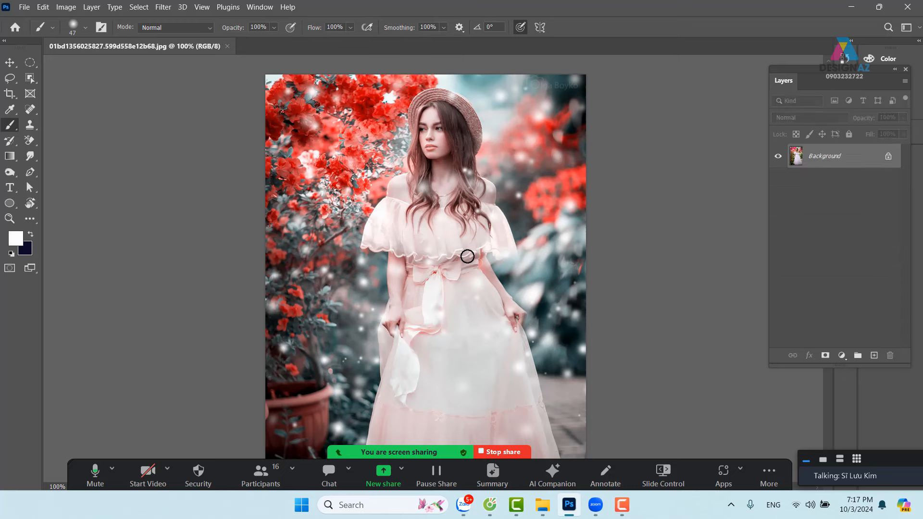
{"action": "left_click", "coordinate": [10, 62]}
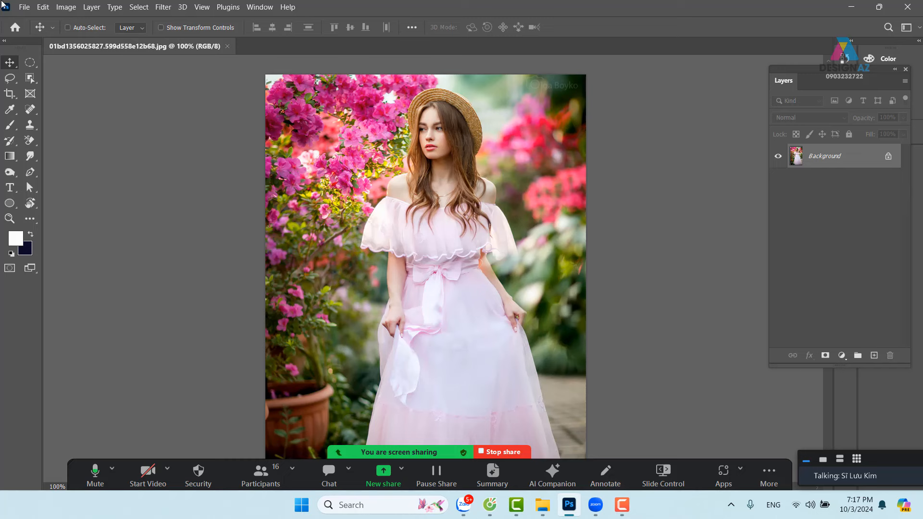
{"action": "left_click", "coordinate": [65, 7]}
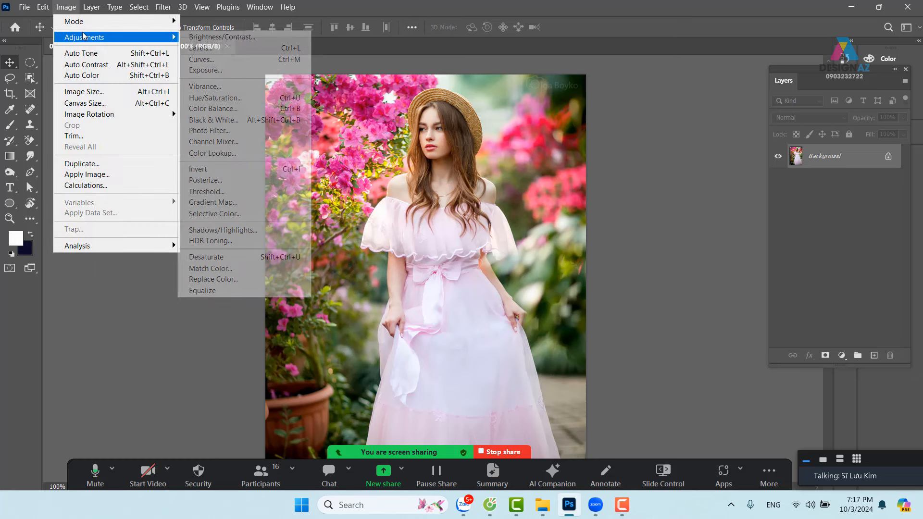
{"action": "mouse_move", "coordinate": [90, 25]}
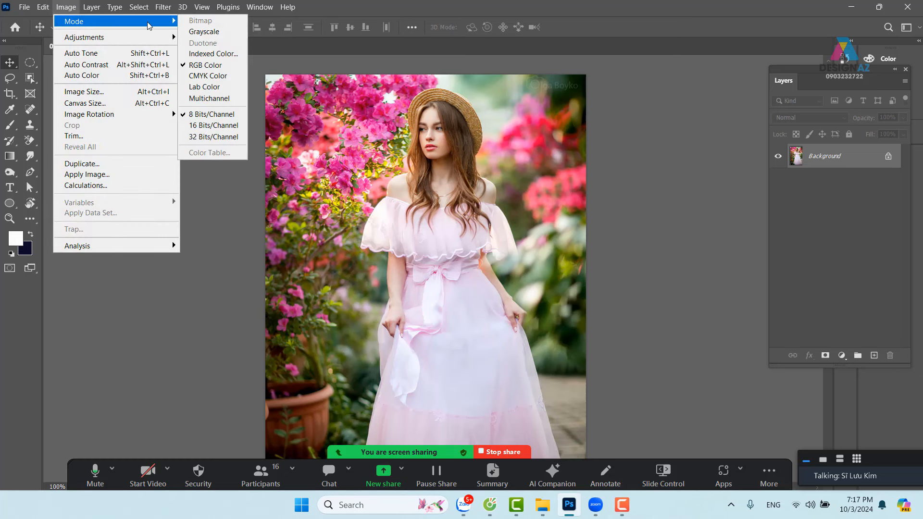
{"action": "left_click", "coordinate": [231, 89]}
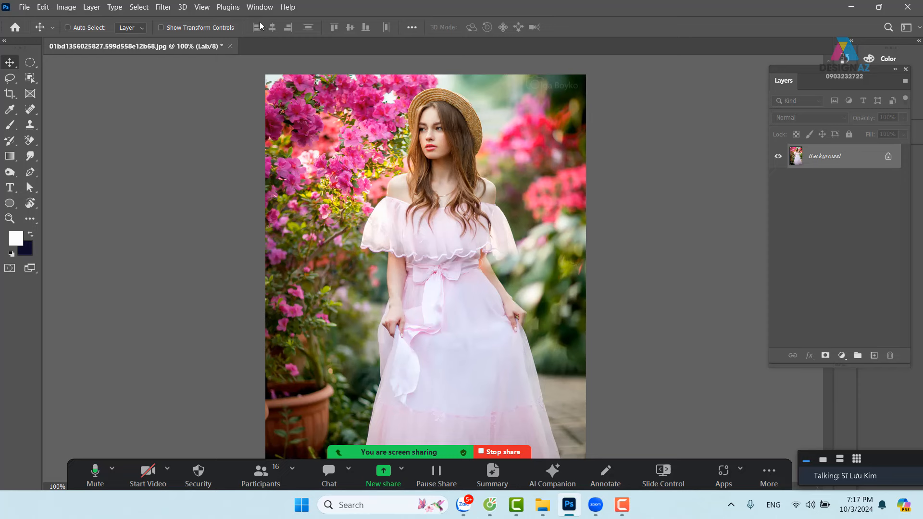
Show the Lab image's channels and view a and b individually, leaving the a channel selected
{"action": "left_click", "coordinate": [259, 6]}
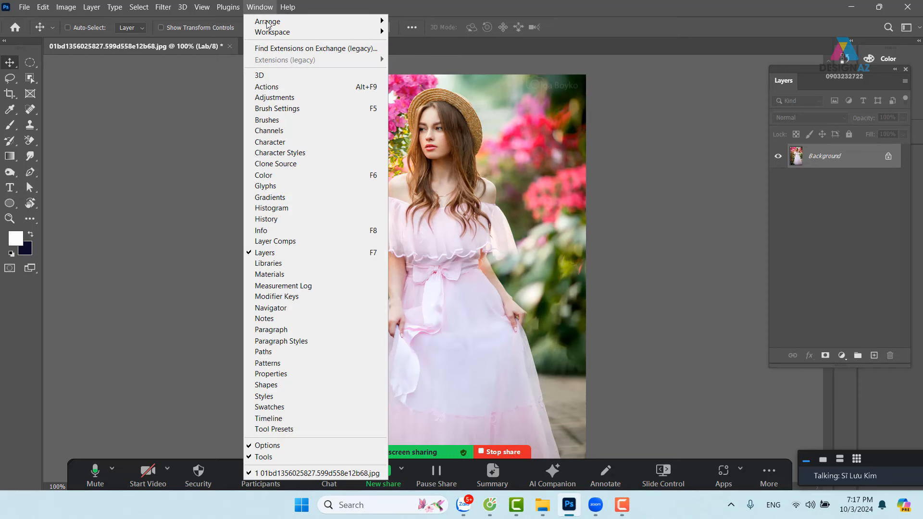
{"action": "left_click", "coordinate": [319, 131]}
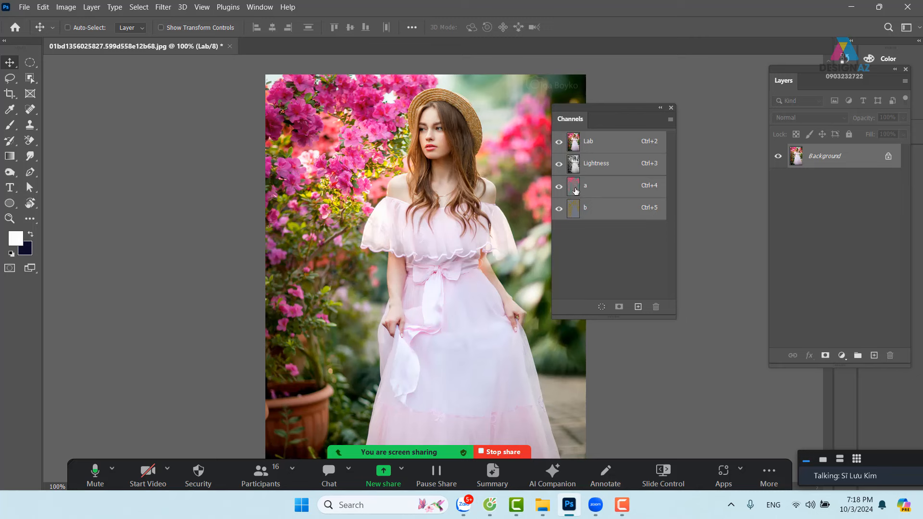
{"action": "left_click", "coordinate": [612, 193]}
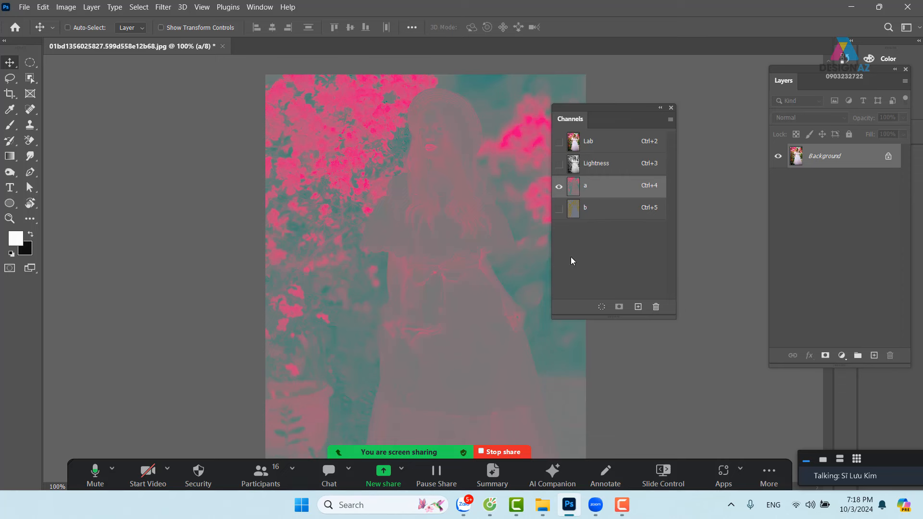
{"action": "left_click", "coordinate": [605, 213]}
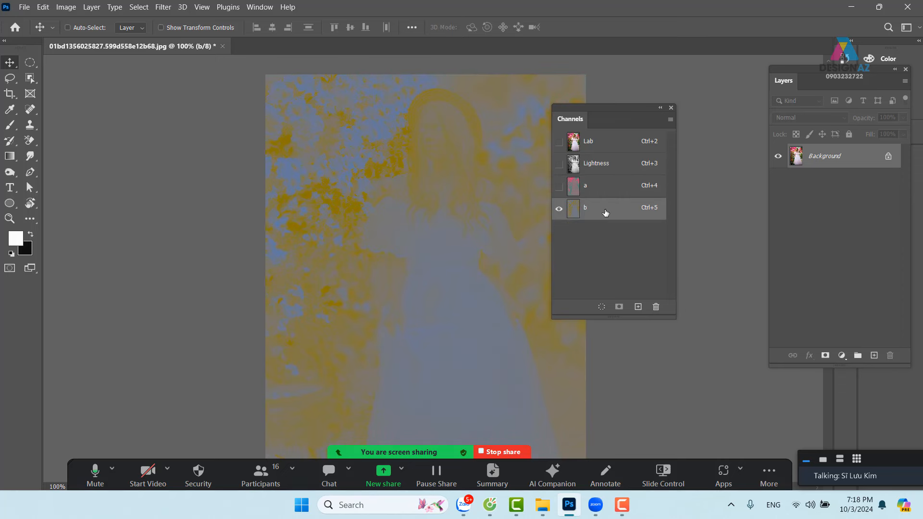
{"action": "left_click", "coordinate": [601, 189]}
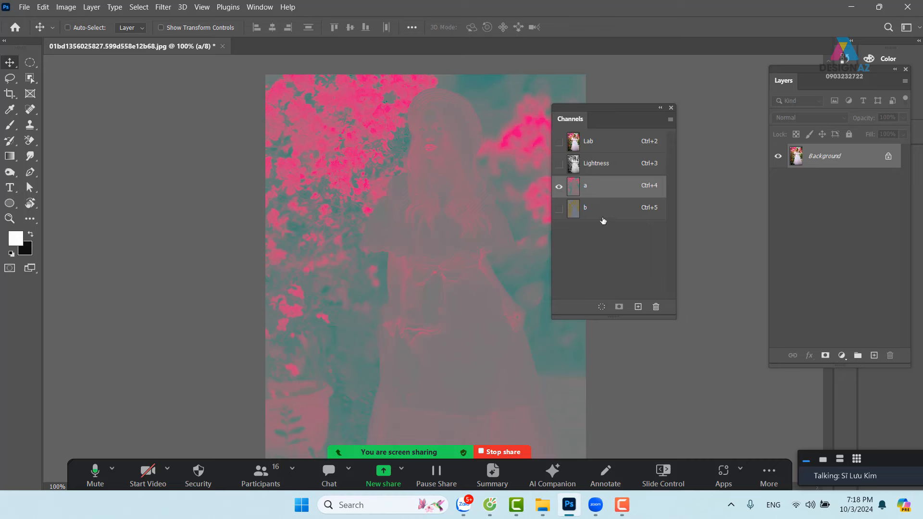
View the Lightness, a and b channels of the Lab image individually
{"action": "left_click", "coordinate": [613, 165]}
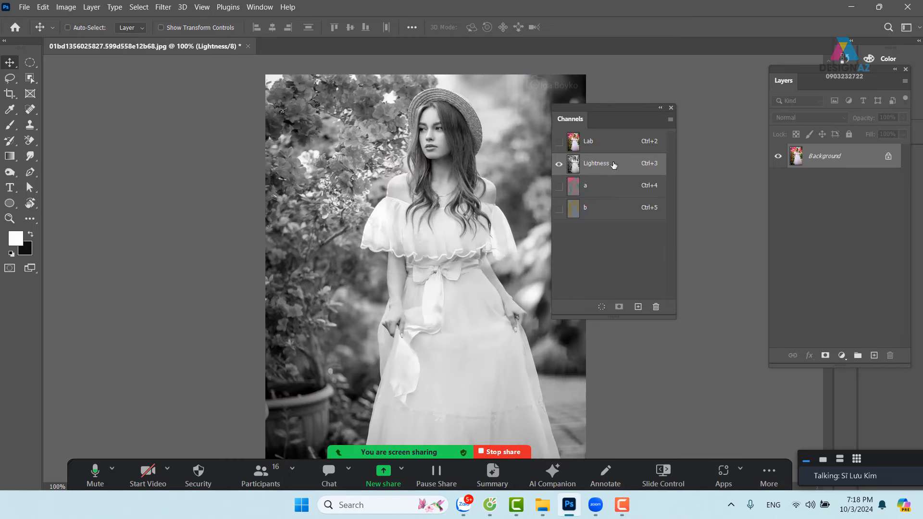
{"action": "left_click", "coordinate": [607, 188]}
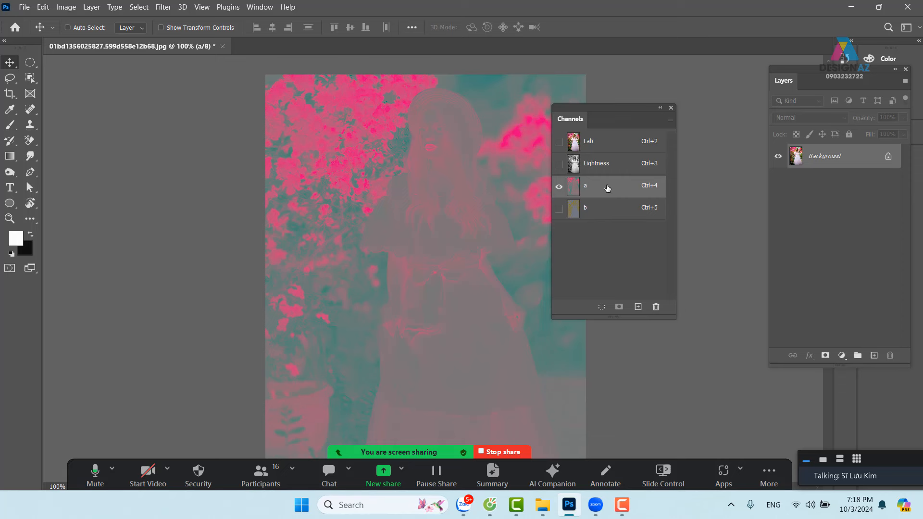
{"action": "left_click", "coordinate": [611, 215]}
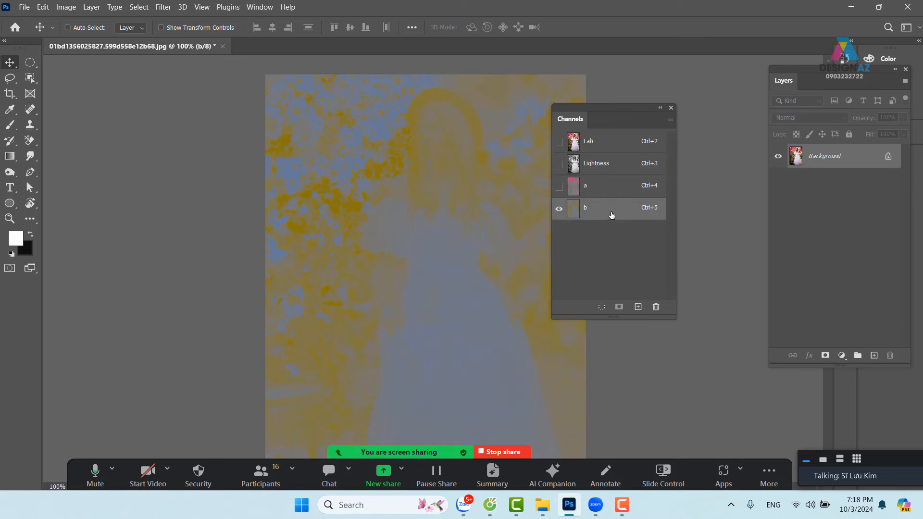
Copy the entire a channel, paste it into the b channel and show the full-color Lab composite
{"action": "left_click", "coordinate": [605, 193]}
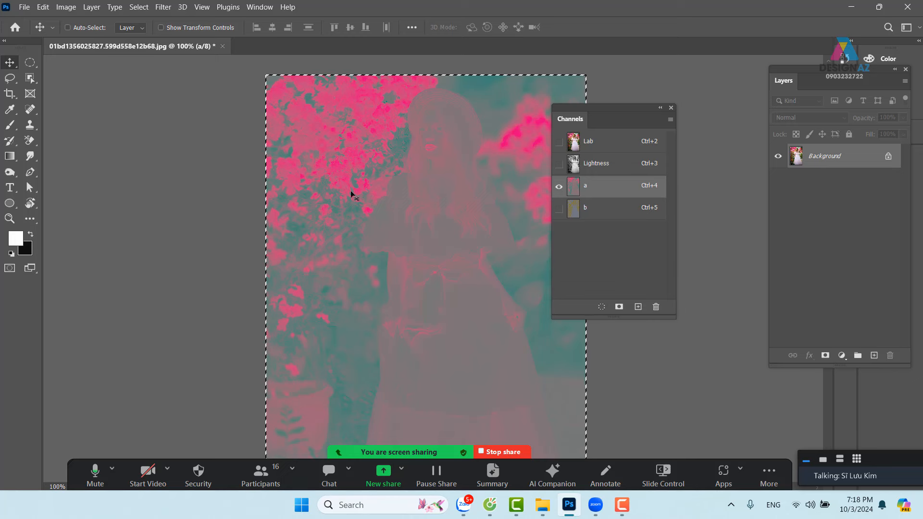
{"action": "left_click", "coordinate": [636, 216]}
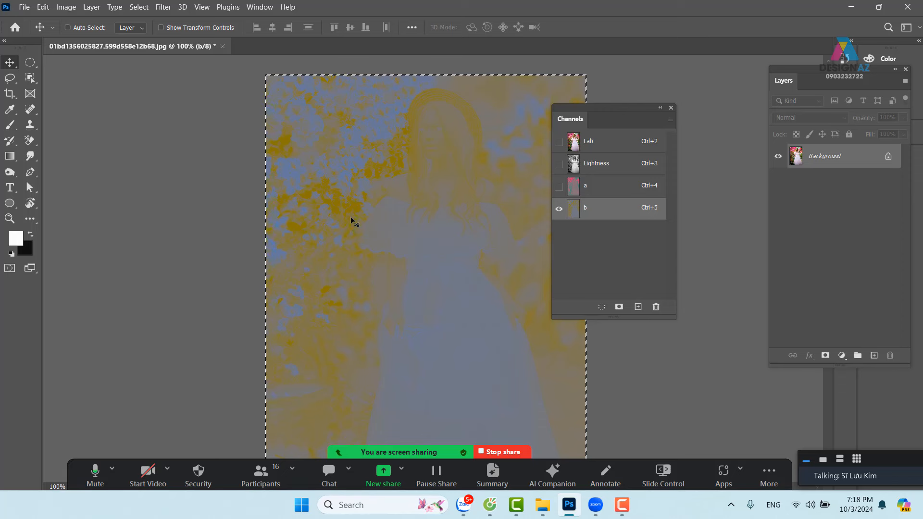
{"action": "left_click", "coordinate": [620, 187]}
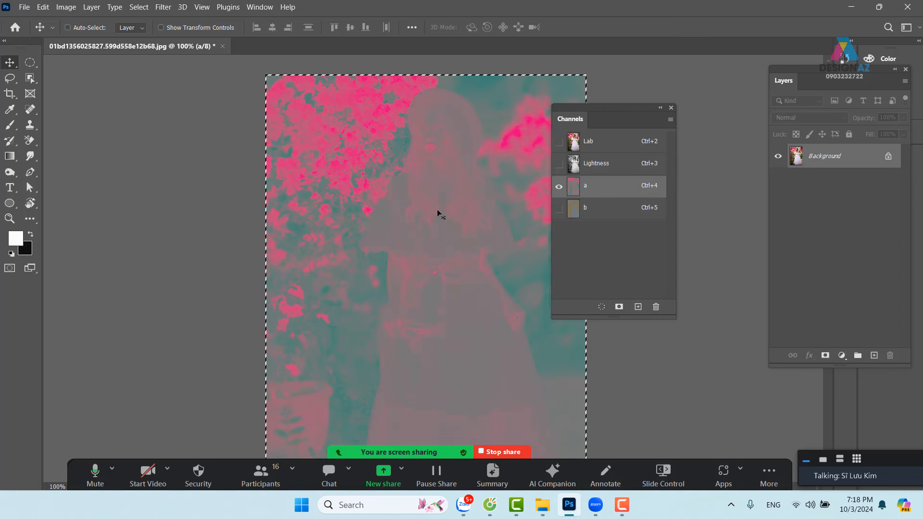
{"action": "left_click", "coordinate": [602, 207]}
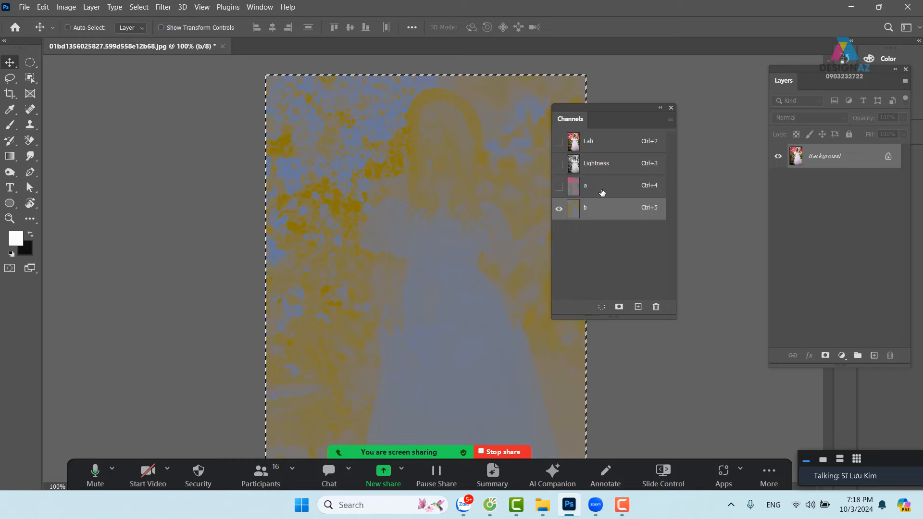
{"action": "left_click", "coordinate": [601, 192]}
{"action": "key", "text": "ctrl"}
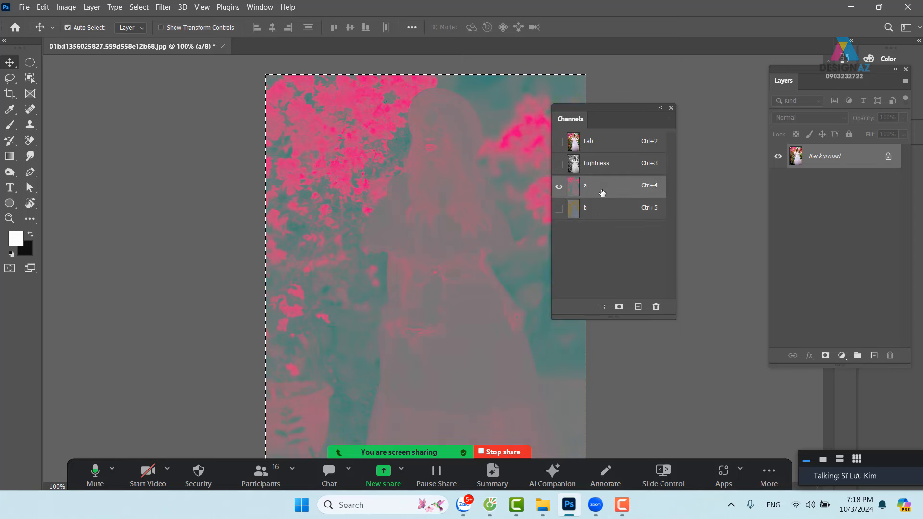
{"action": "key", "text": "ctrl+5"}
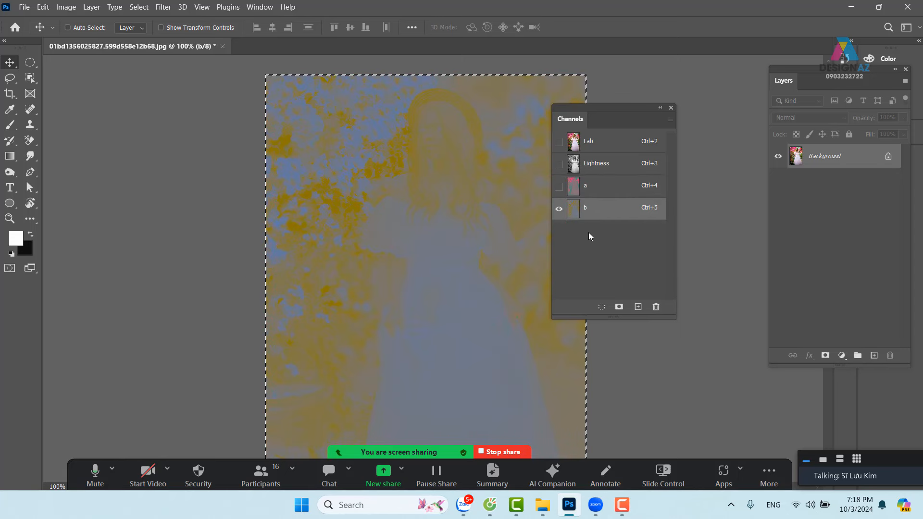
{"action": "key", "text": "ctrl+v"}
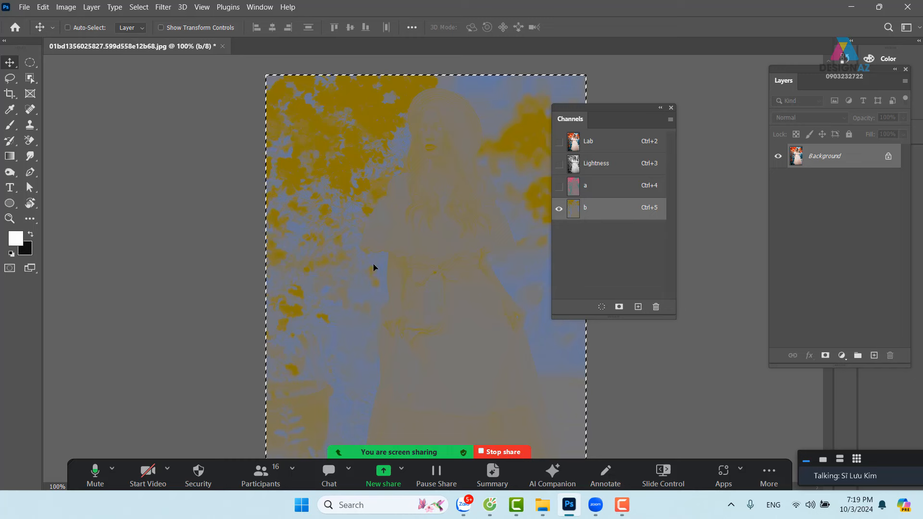
{"action": "left_click", "coordinate": [596, 144]}
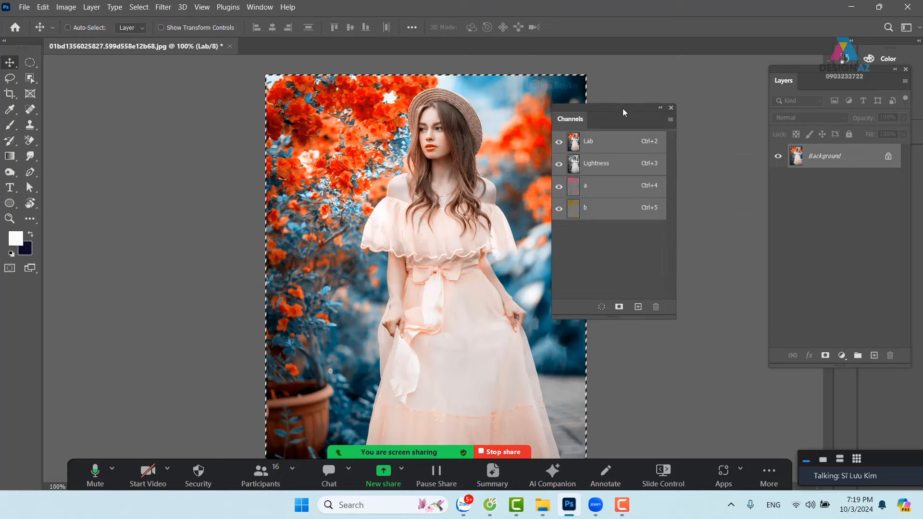
{"action": "left_click_drag", "start_coordinate": [620, 110], "coordinate": [695, 105]}
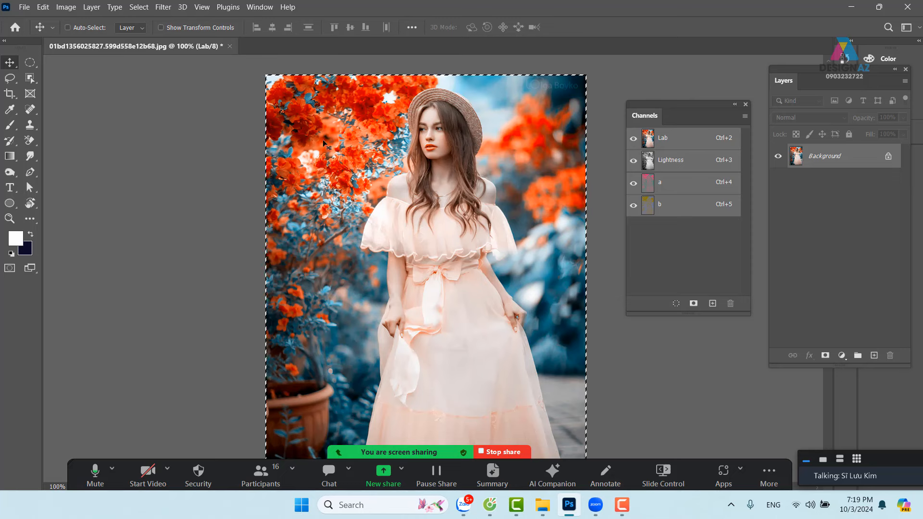
Convert the recolored photo from Lab to RGB Color mode
{"action": "left_click", "coordinate": [70, 7]}
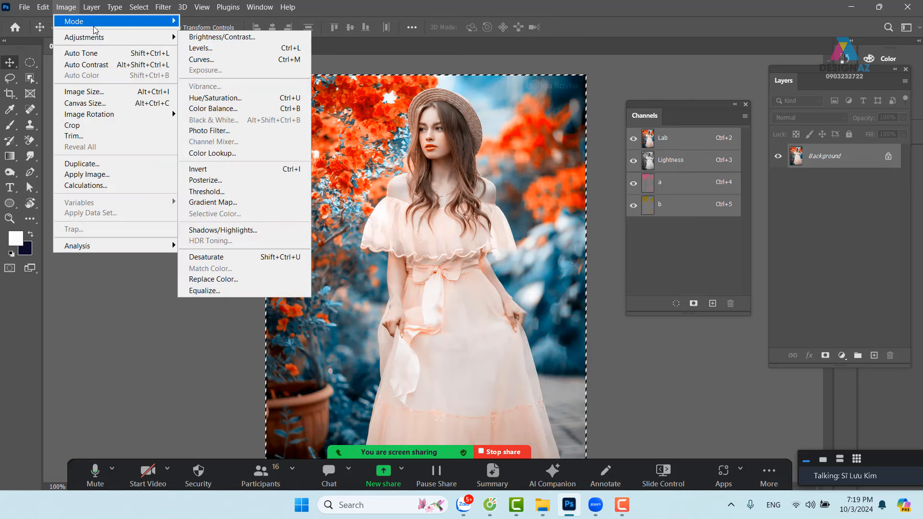
{"action": "mouse_move", "coordinate": [93, 22]}
{"action": "left_click", "coordinate": [212, 64]}
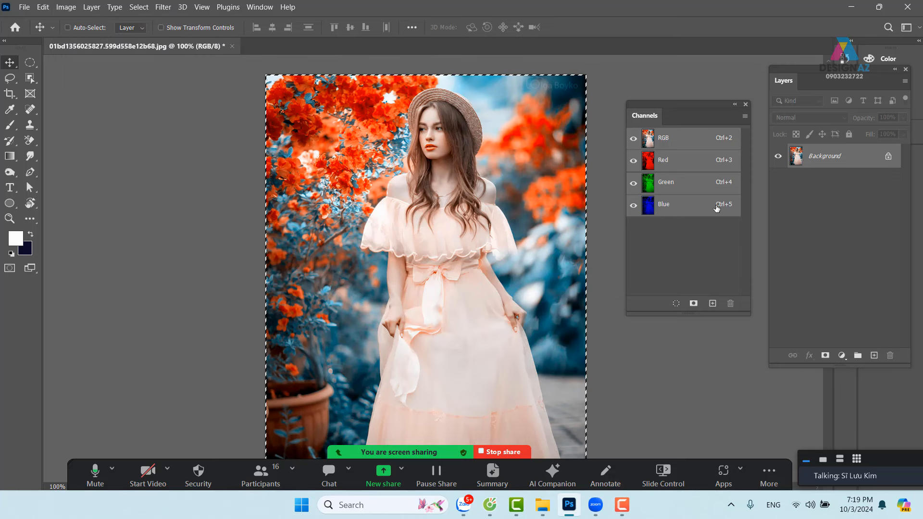
View the Green and Blue channels individually and return to the RGB composite
{"action": "left_click", "coordinate": [697, 184]}
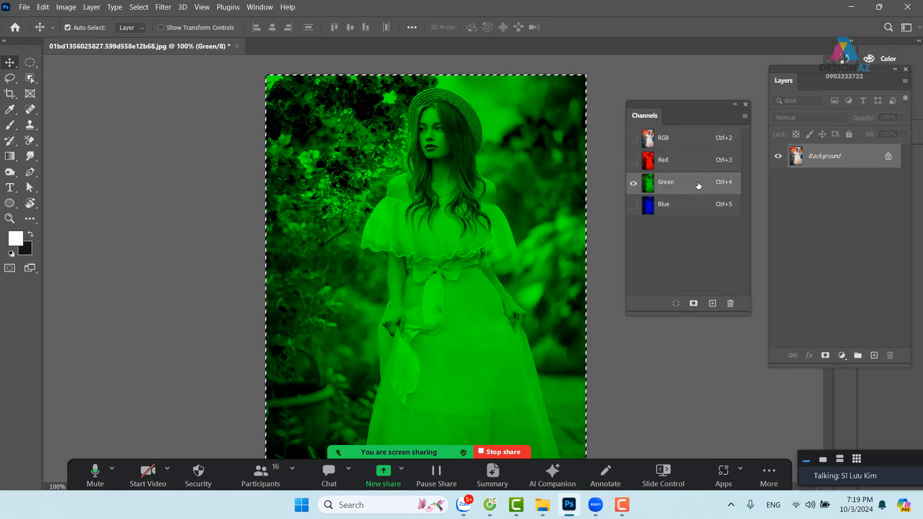
{"action": "left_click", "coordinate": [692, 207]}
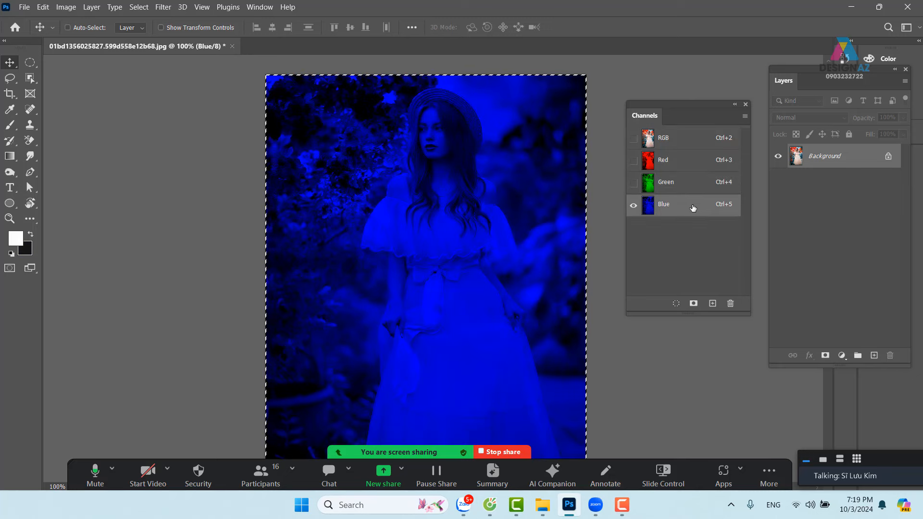
{"action": "left_click", "coordinate": [652, 139]}
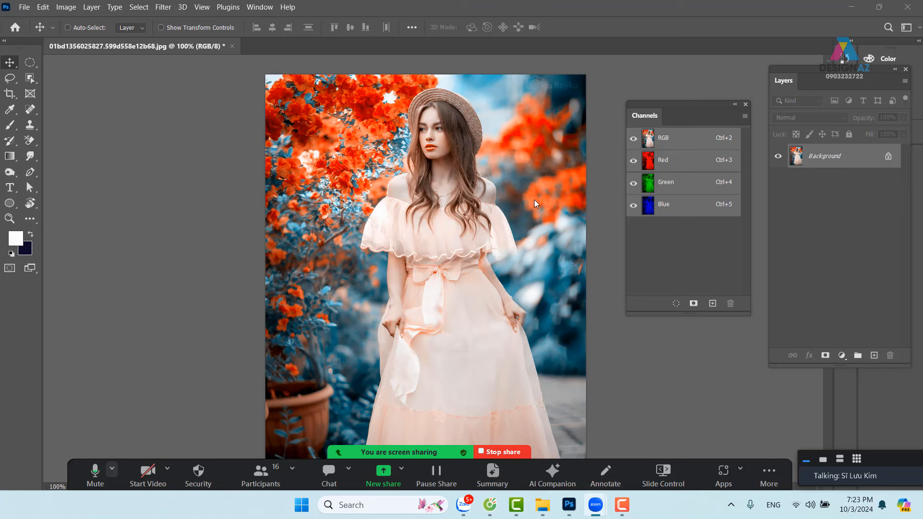
{"action": "left_click", "coordinate": [846, 165]}
{"action": "key", "text": "ctrl+a"}
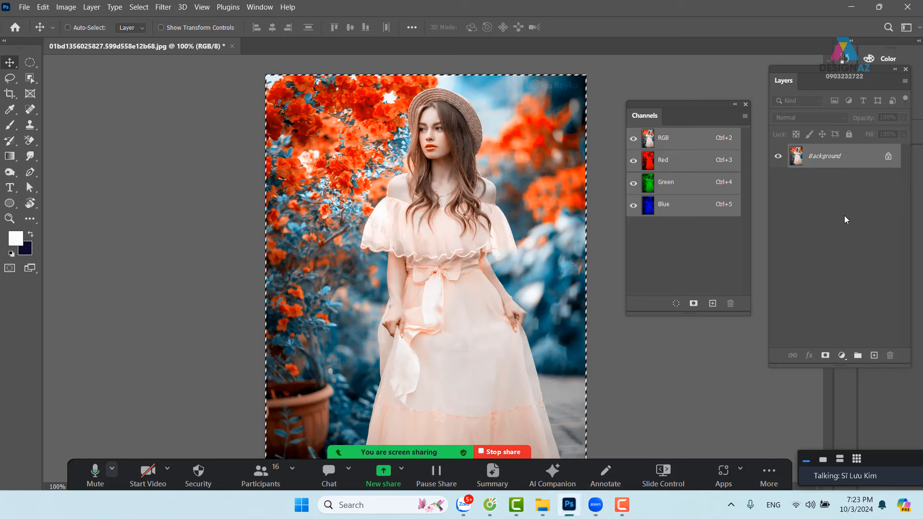
{"action": "key", "text": "ctrl"}
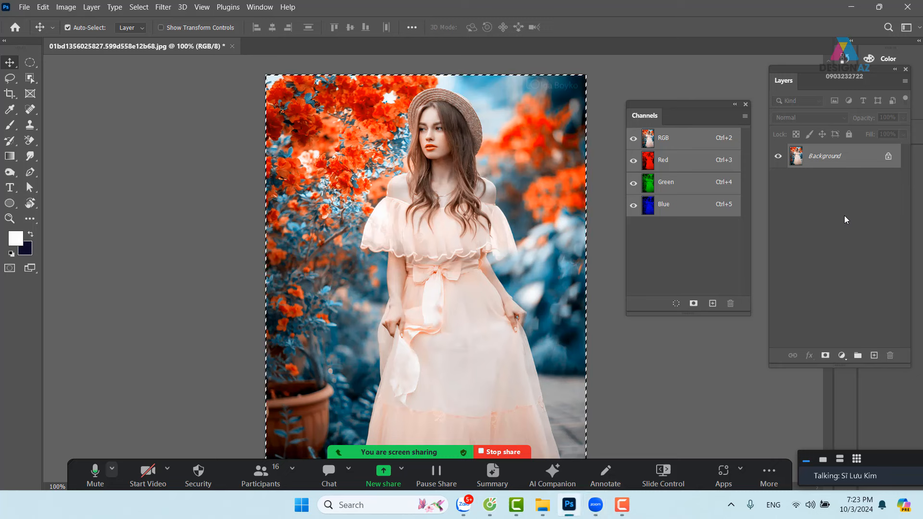
{"action": "key", "text": "ctrl+d"}
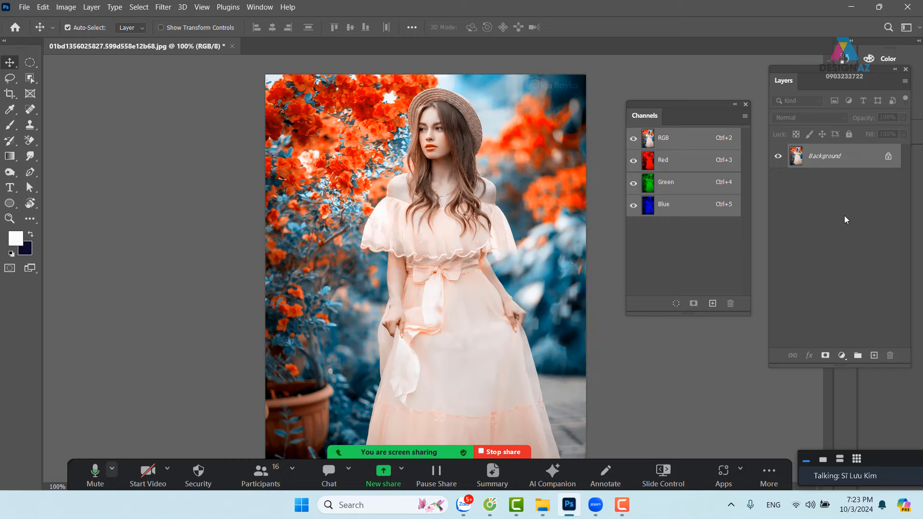
Duplicate the Background layer and set the copy's blend mode to Screen
{"action": "key", "text": "ctrl+j"}
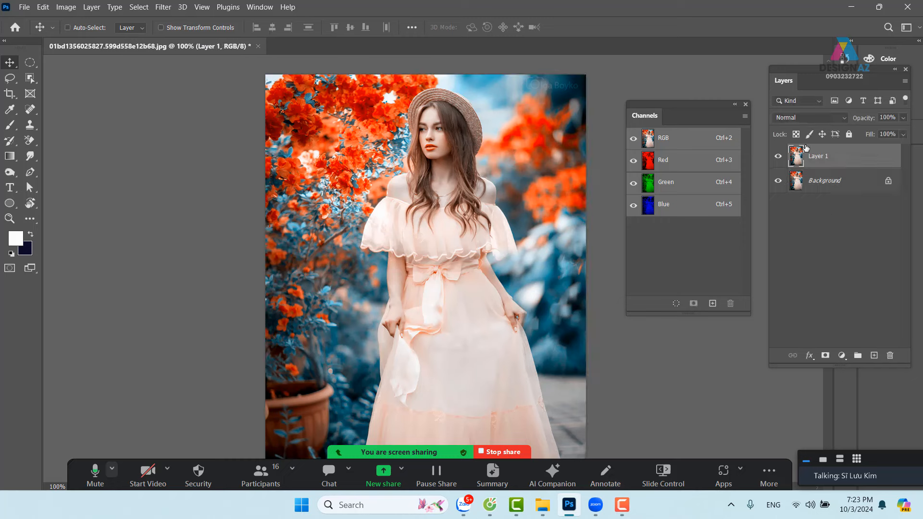
{"action": "left_click", "coordinate": [823, 118]}
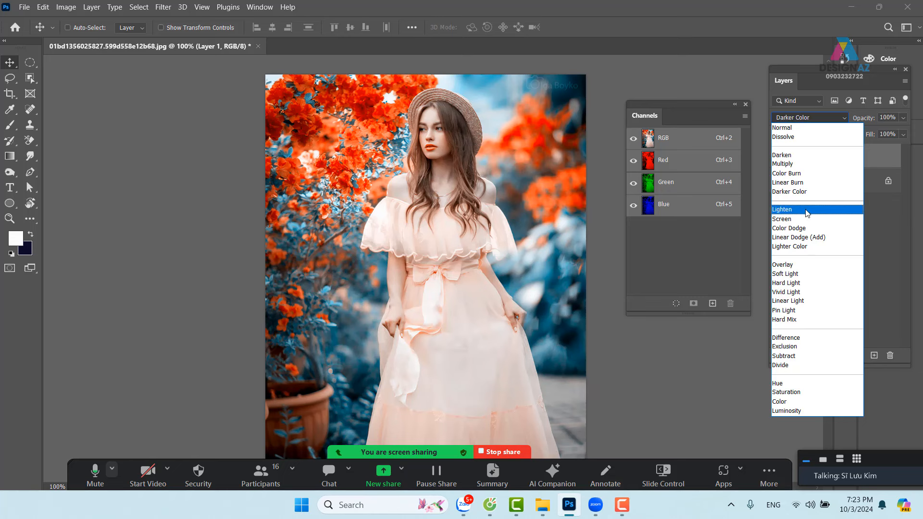
{"action": "left_click", "coordinate": [805, 219]}
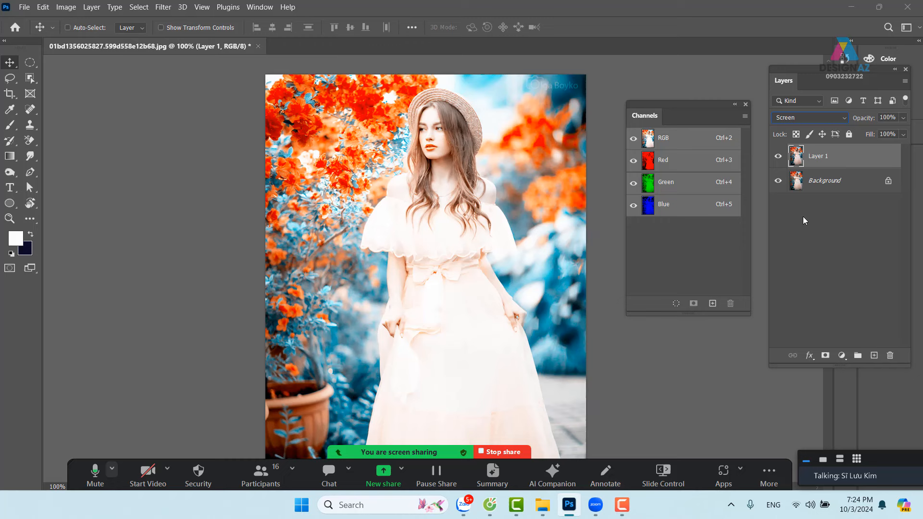
Duplicate the Screen layer and set the new copy to Multiply blend mode with 50% fill
{"action": "key", "text": "ctrl+j"}
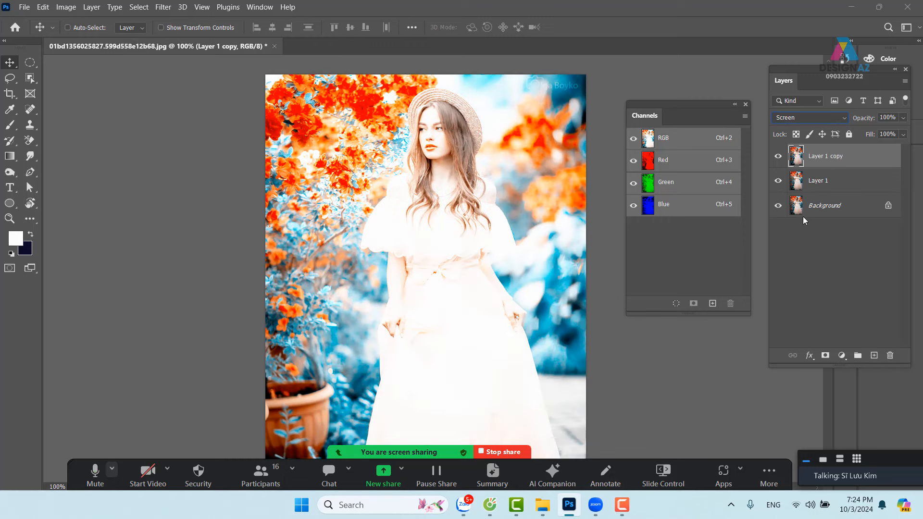
{"action": "left_click", "coordinate": [827, 122]}
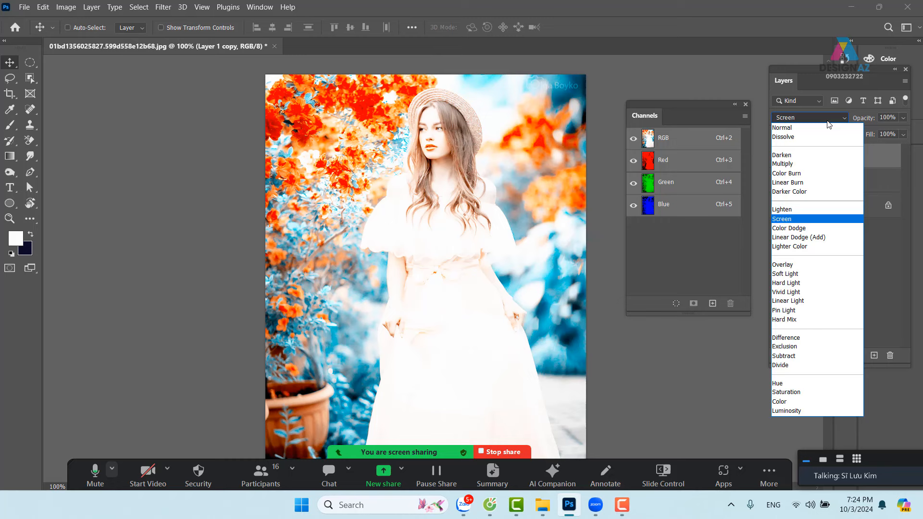
{"action": "left_click", "coordinate": [796, 163]}
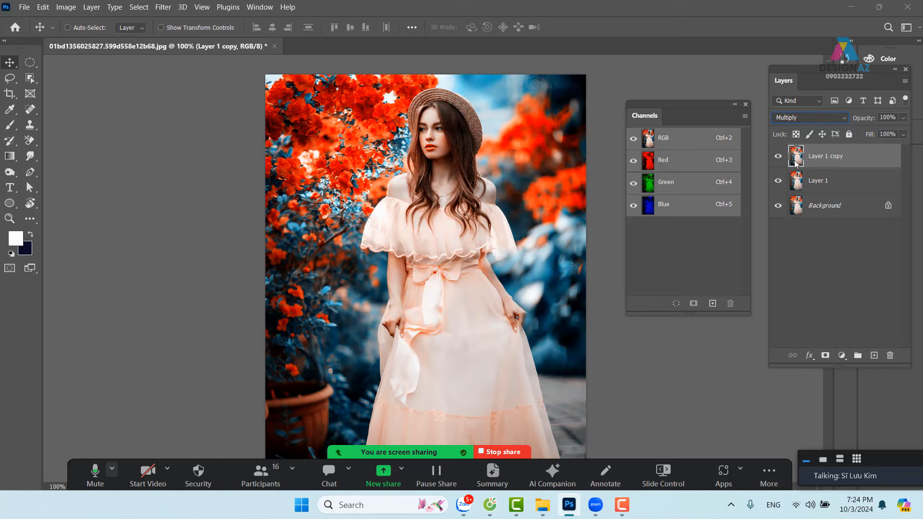
{"action": "left_click", "coordinate": [895, 136]}
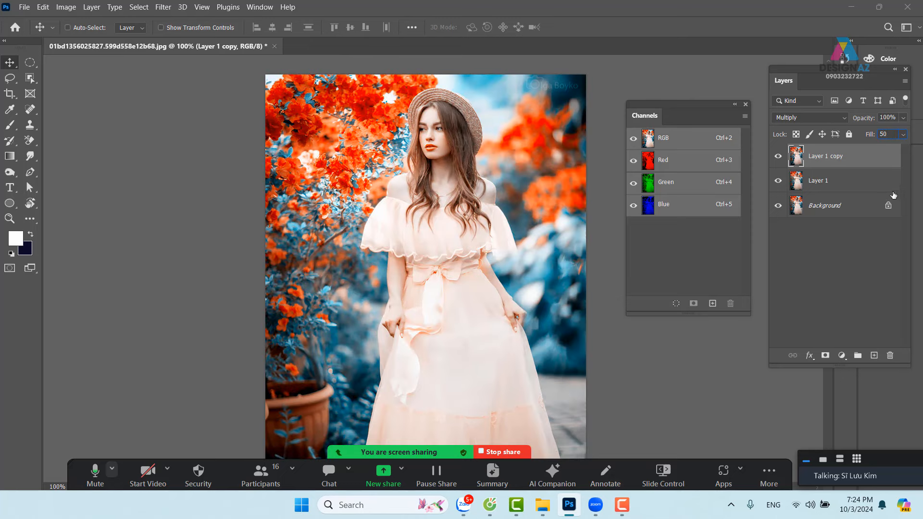
Set the fill of Layer 1 to 50% and compare the blended result with the Background layer alone
{"action": "left_click", "coordinate": [894, 171]}
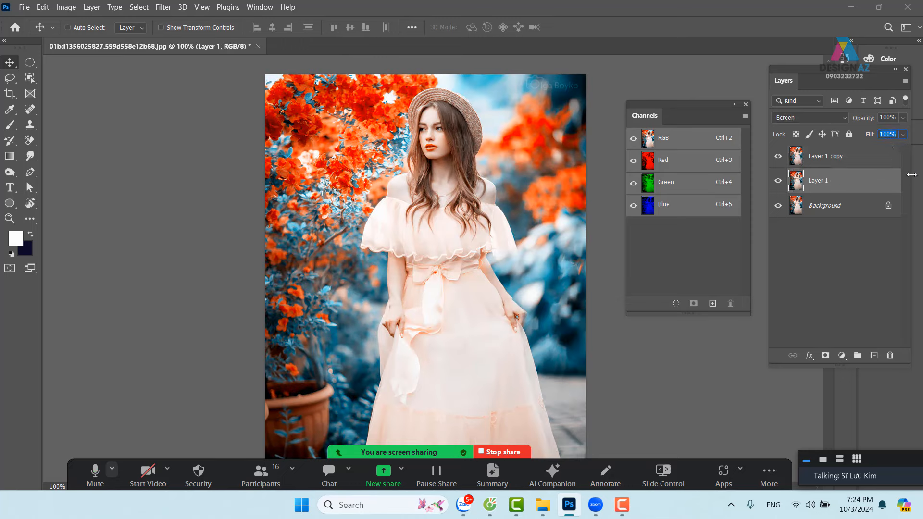
{"action": "type", "text": "50"}
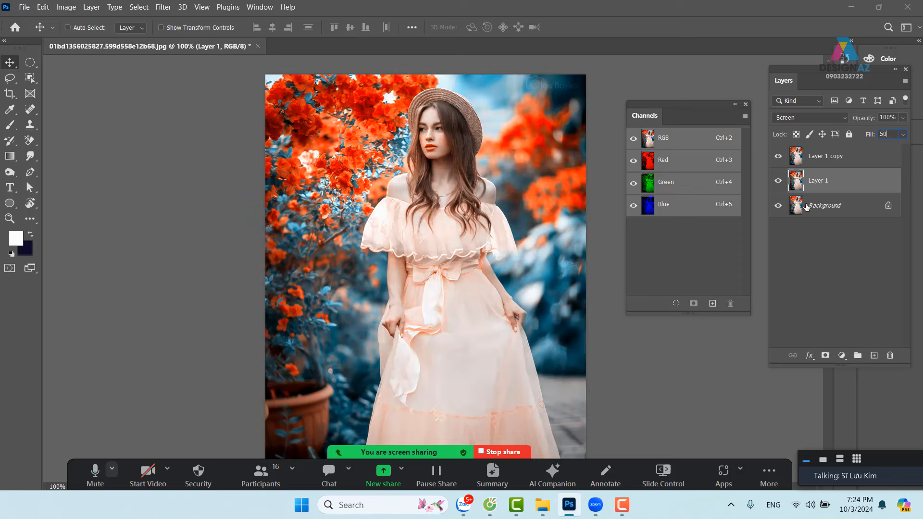
{"action": "left_click", "coordinate": [777, 206], "text": "alt"}
{"action": "left_click", "coordinate": [778, 207], "text": "alt"}
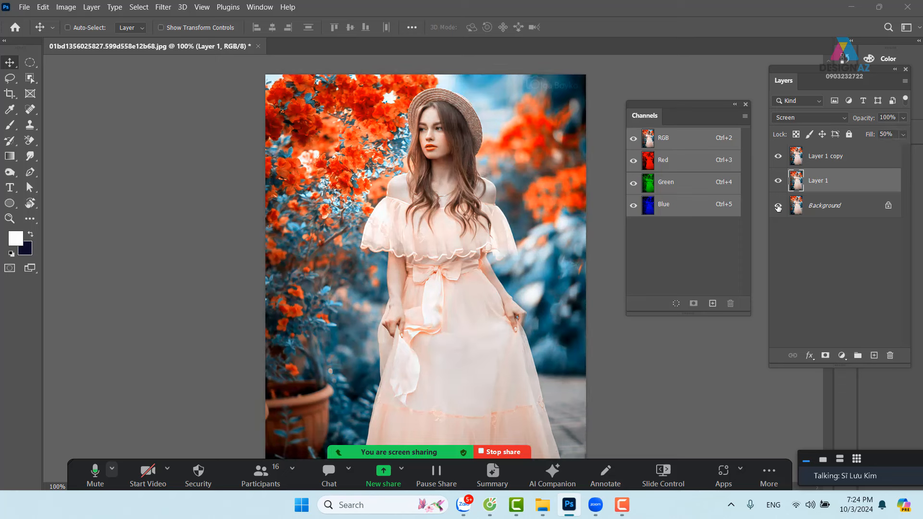
{"action": "left_click", "coordinate": [778, 207], "text": "alt"}
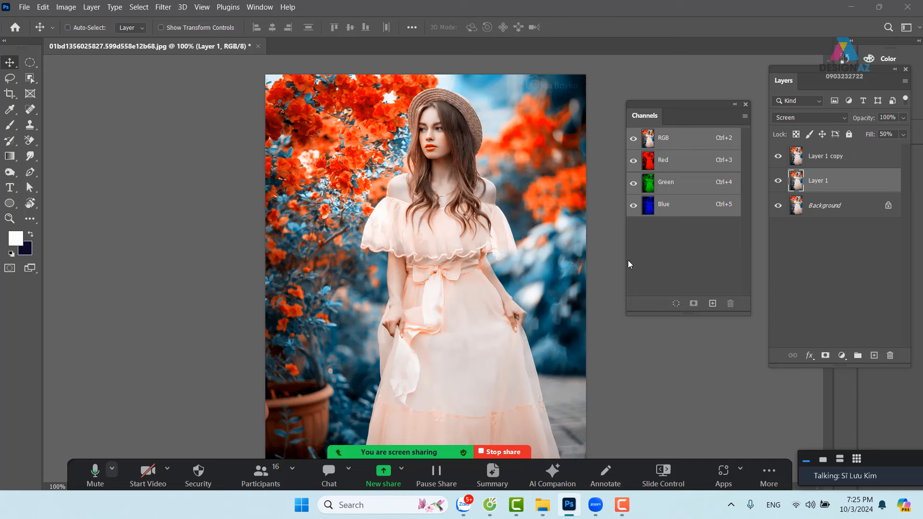
Show the color picker panel and activate the Brush tool
{"action": "key", "text": "b"}
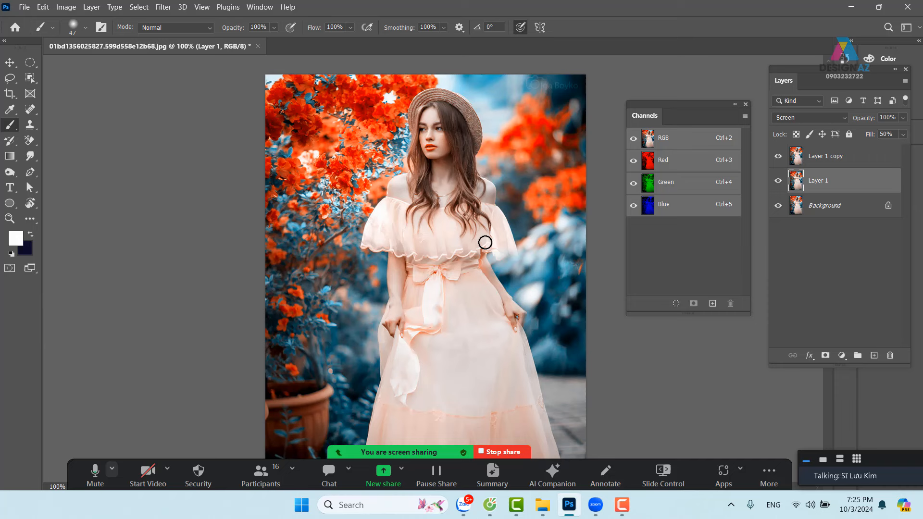
{"action": "key", "text": "F6"}
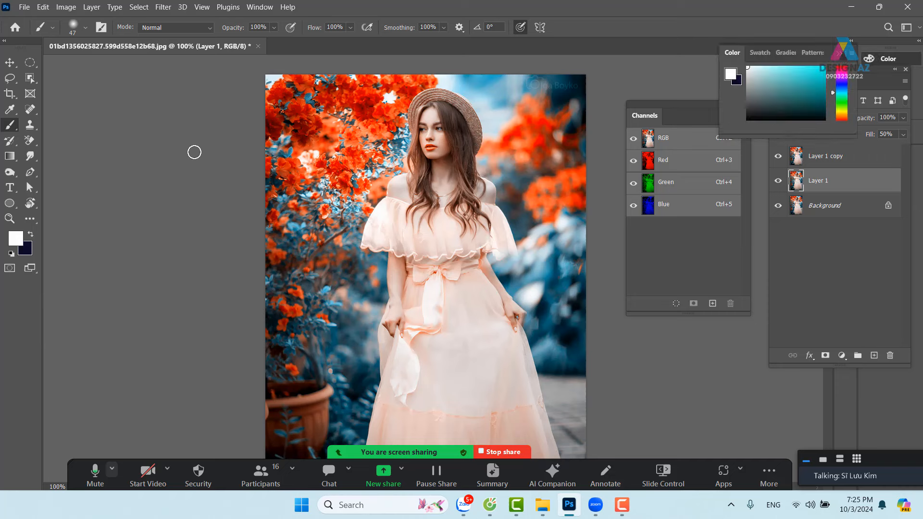
{"action": "key", "text": "v"}
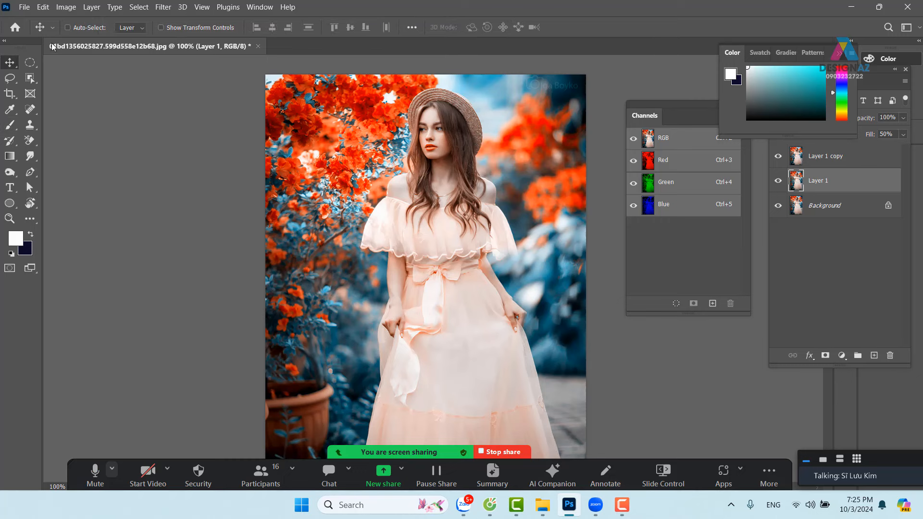
{"action": "key", "text": "b"}
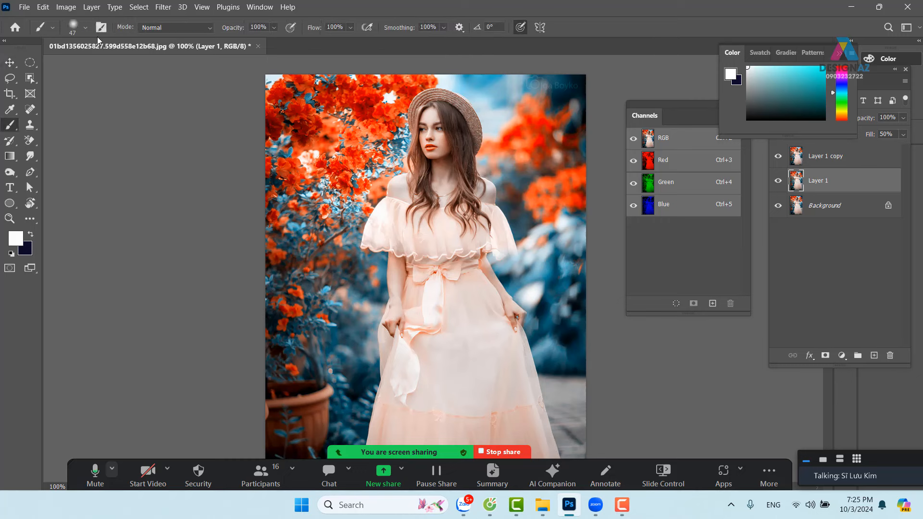
Choose the third preset, a soft round brush, from the General Brushes group for the Brush tool
{"action": "left_click", "coordinate": [85, 30]}
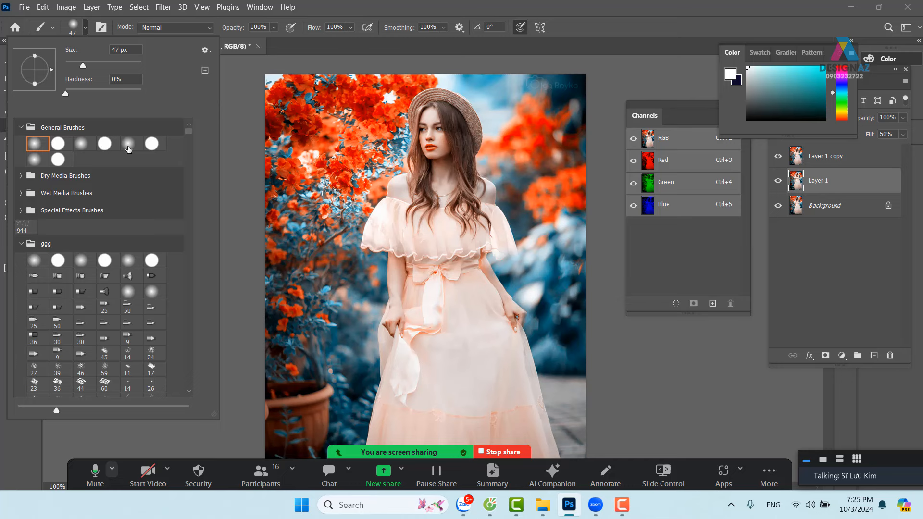
{"action": "left_click", "coordinate": [121, 149]}
{"action": "left_click", "coordinate": [80, 146]}
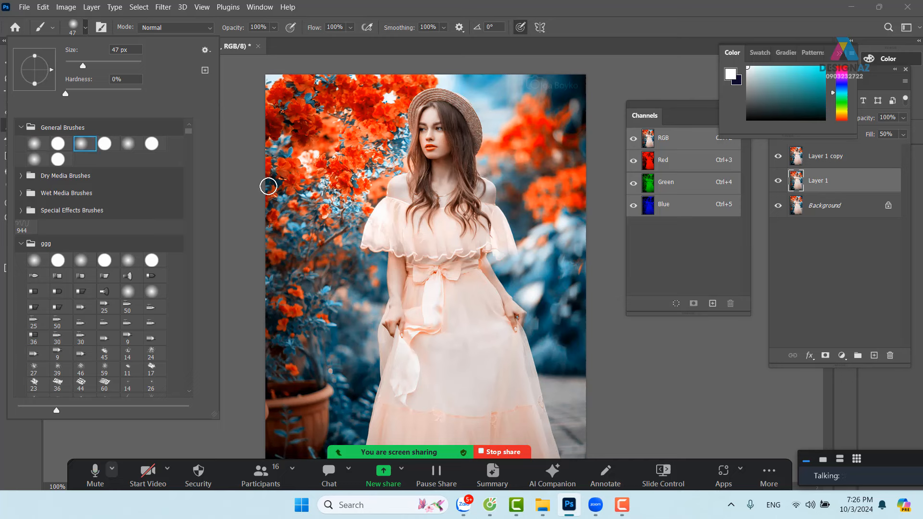
{"action": "left_click", "coordinate": [244, 135]}
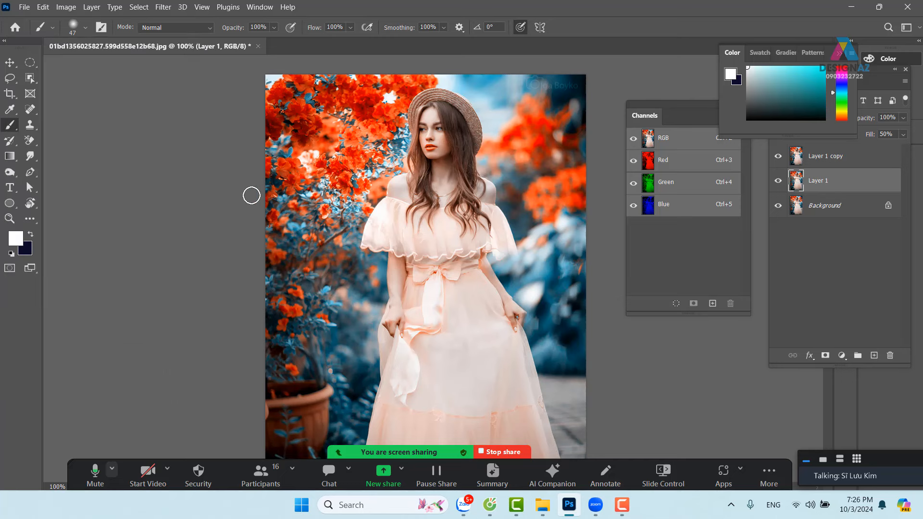
In the brush settings, shape the brush tip with 1% roundness, a 90° angle and 751% spacing
{"action": "key", "text": "F5"}
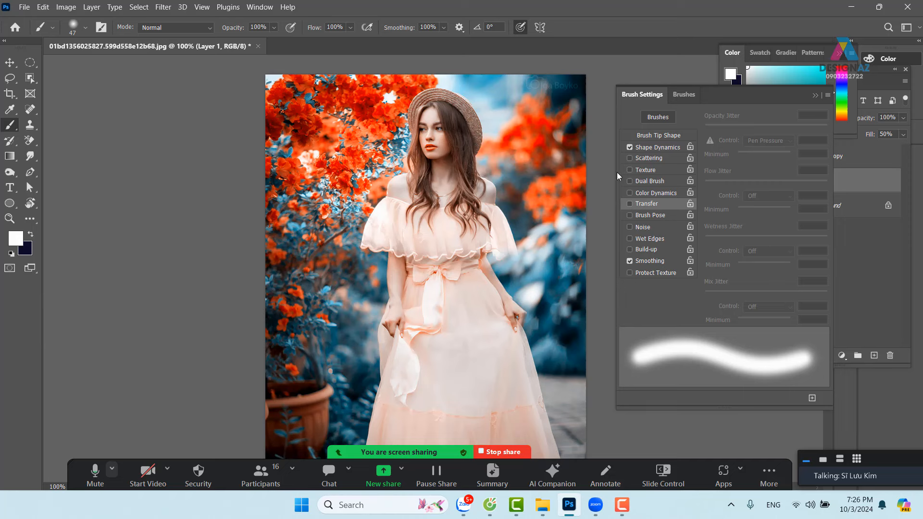
{"action": "left_click", "coordinate": [672, 136]}
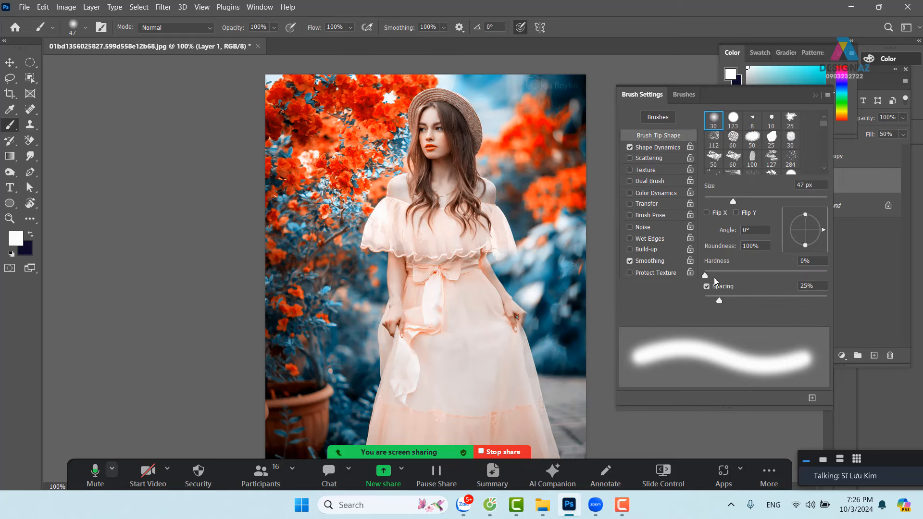
{"action": "left_click_drag", "start_coordinate": [722, 301], "coordinate": [757, 300]}
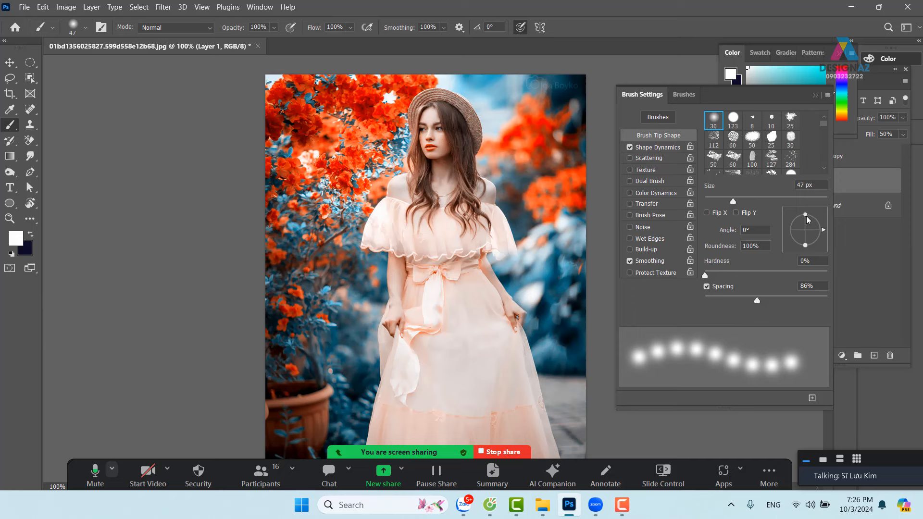
{"action": "left_click_drag", "start_coordinate": [807, 220], "coordinate": [808, 234]}
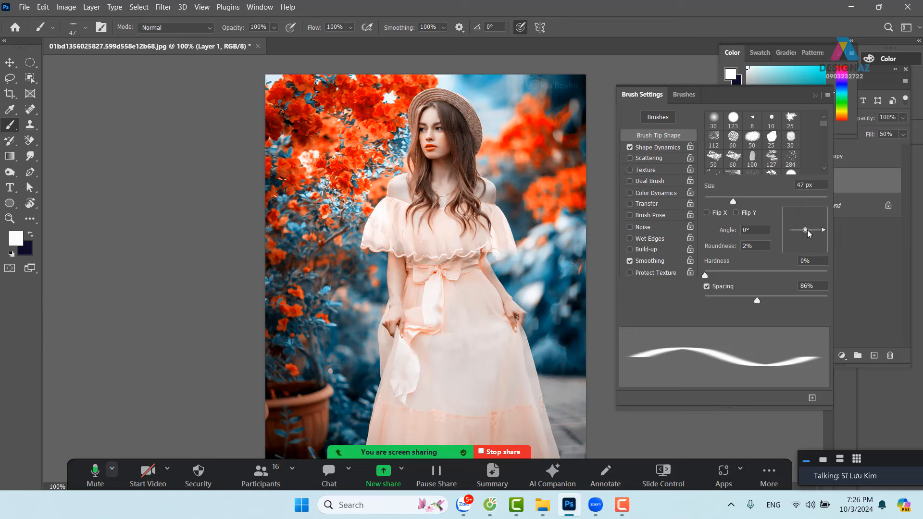
{"action": "left_click_drag", "start_coordinate": [753, 230], "coordinate": [725, 229]}
{"action": "left_click", "coordinate": [723, 245]}
{"action": "type", "text": "1"}
{"action": "left_click", "coordinate": [714, 229]}
{"action": "type", "text": "90"}
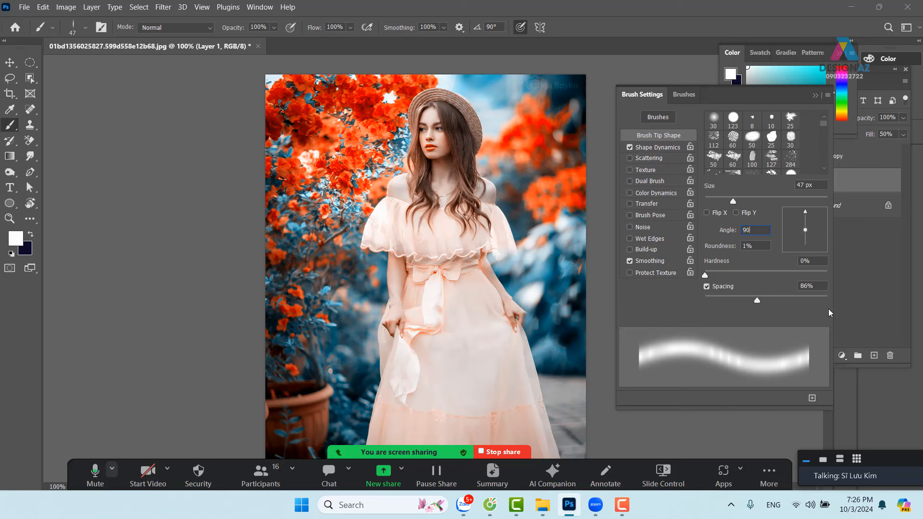
{"action": "left_click_drag", "start_coordinate": [757, 301], "coordinate": [819, 299]}
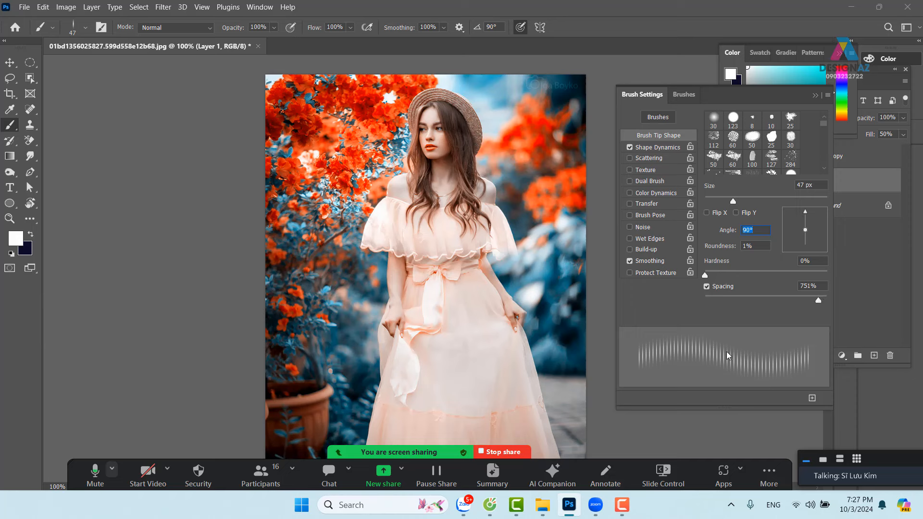
Set the brush's size jitter to 100% and enable scattering with a scatter of 1000%
{"action": "left_click", "coordinate": [672, 148]}
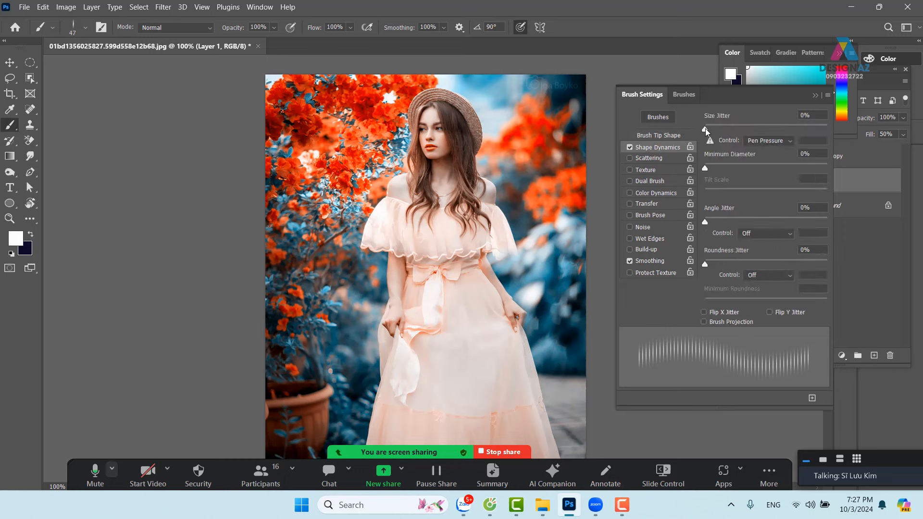
{"action": "left_click_drag", "start_coordinate": [705, 129], "coordinate": [827, 129]}
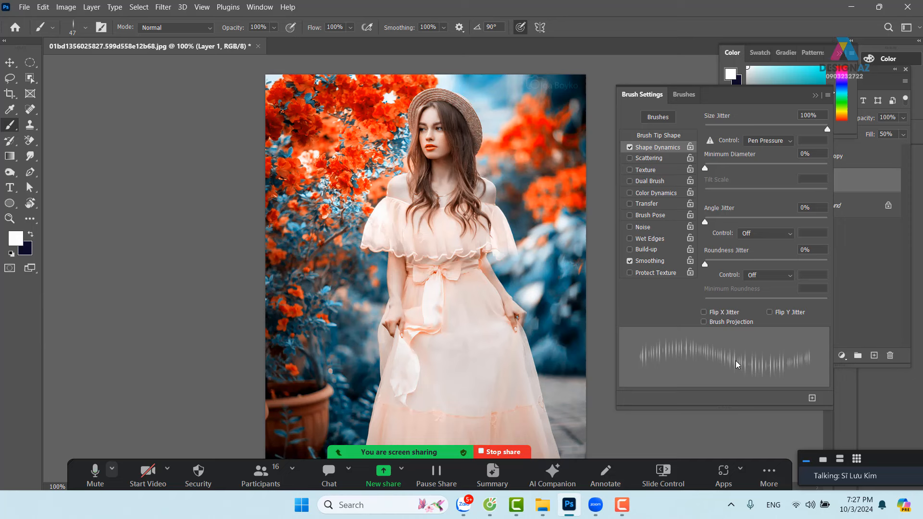
{"action": "left_click", "coordinate": [662, 160]}
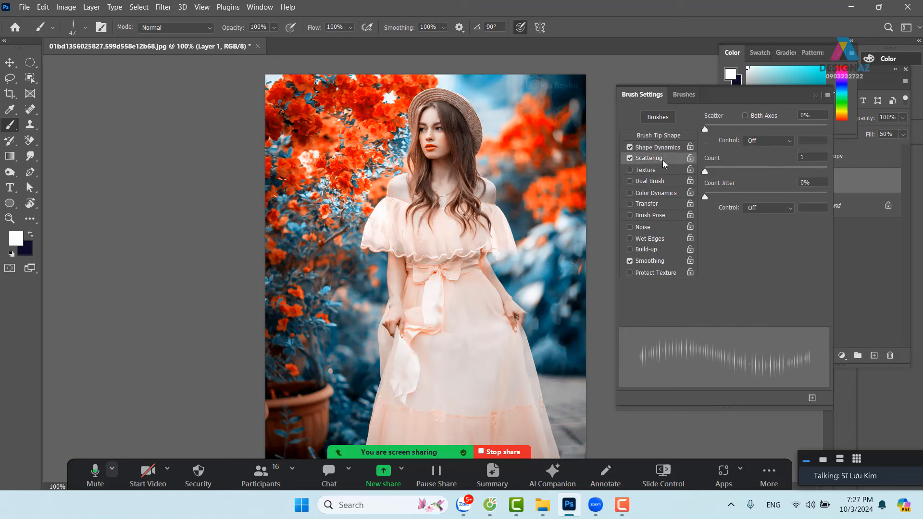
{"action": "left_click_drag", "start_coordinate": [705, 127], "coordinate": [869, 126]}
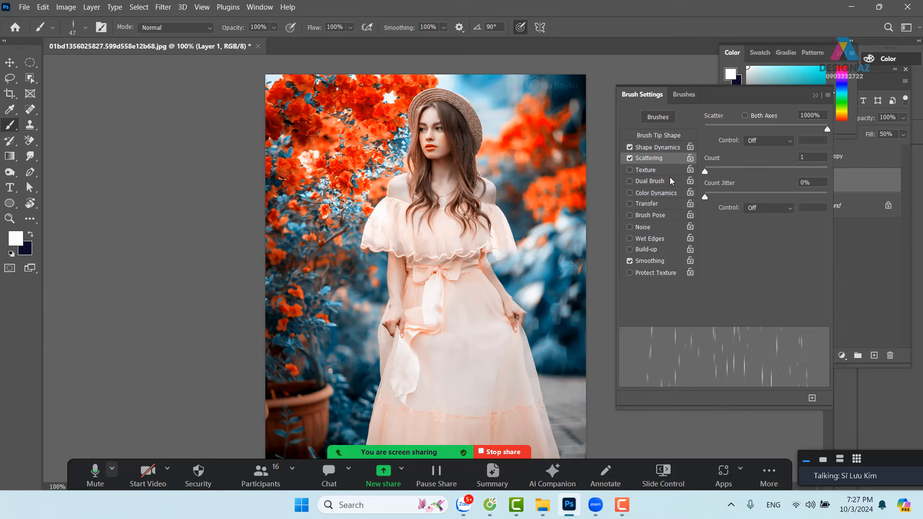
Enable the brush's Transfer option with opacity jitter at its maximum and put away the brush settings
{"action": "left_click", "coordinate": [666, 203]}
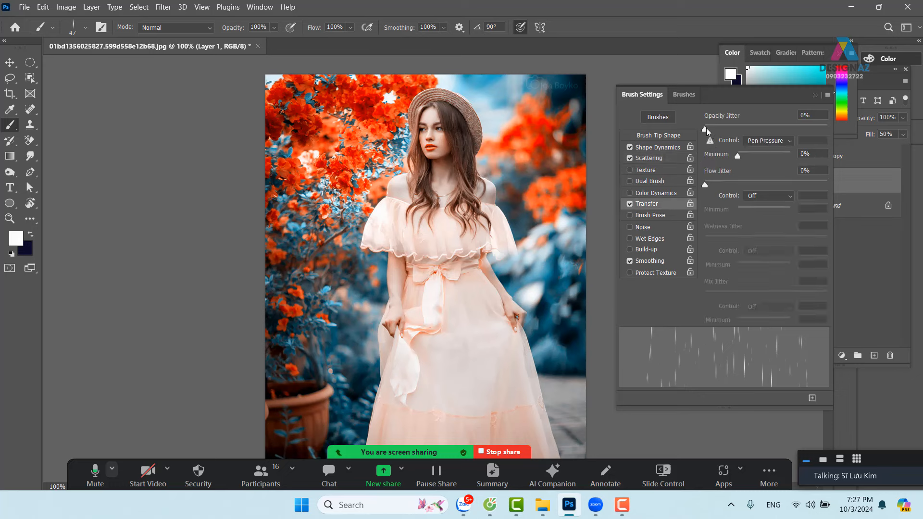
{"action": "left_click_drag", "start_coordinate": [705, 127], "coordinate": [827, 129]}
{"action": "left_click", "coordinate": [815, 95]}
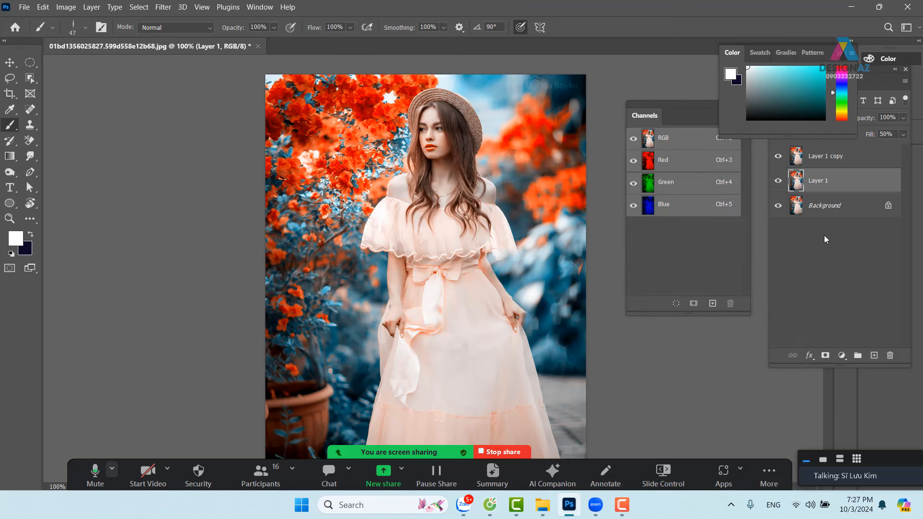
Add a new layer above Layer 1 copy and paint white rain streaks over the whole portrait
{"action": "left_click", "coordinate": [834, 163]}
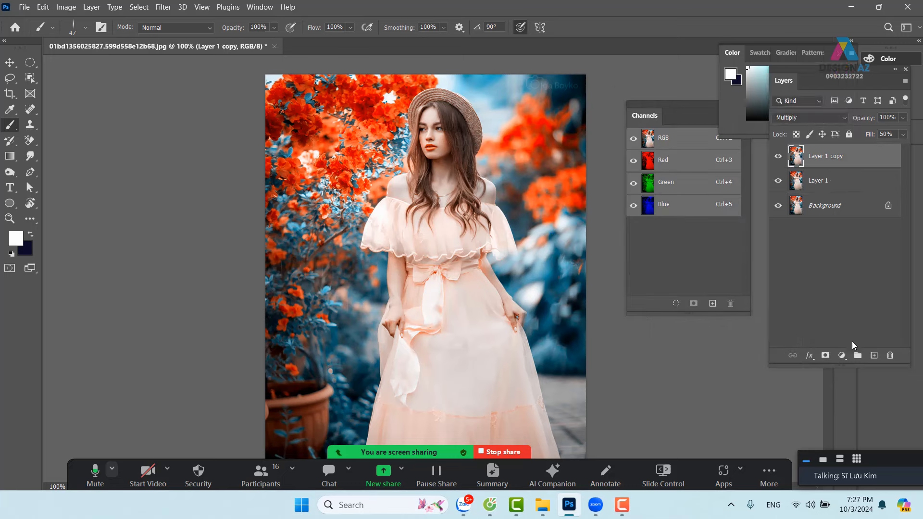
{"action": "left_click", "coordinate": [874, 355]}
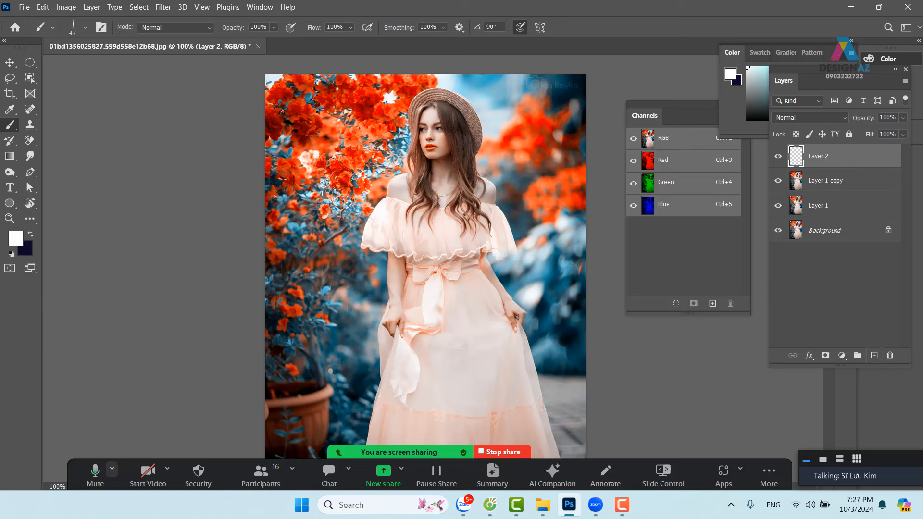
{"action": "mouse_move", "coordinate": [294, 183]}
{"action": "left_mouse_down"}
{"action": "mouse_move", "coordinate": [562, 185]}
{"action": "mouse_move", "coordinate": [518, 139]}
{"action": "mouse_move", "coordinate": [470, 123]}
{"action": "mouse_move", "coordinate": [356, 235]}
{"action": "left_mouse_up"}
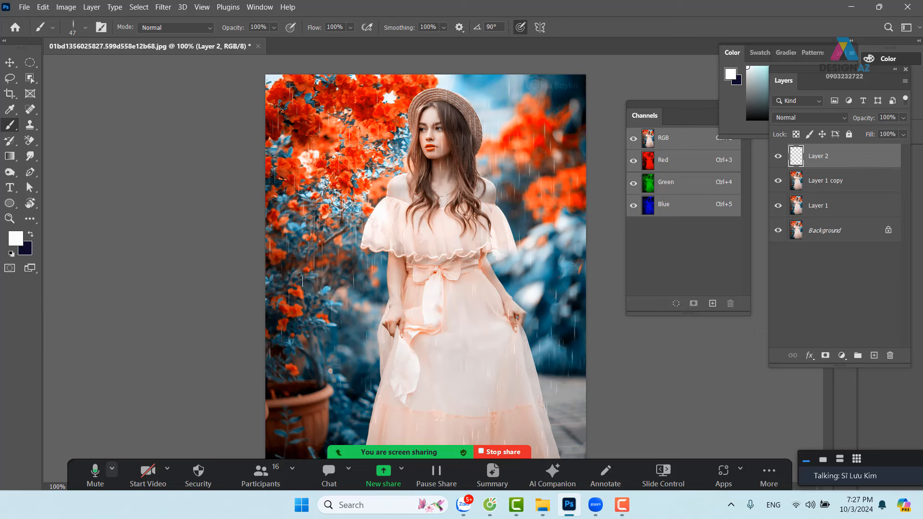
{"action": "mouse_move", "coordinate": [302, 282]}
{"action": "left_mouse_down"}
{"action": "mouse_move", "coordinate": [284, 331]}
{"action": "mouse_move", "coordinate": [516, 283]}
{"action": "mouse_move", "coordinate": [474, 196]}
{"action": "left_mouse_up"}
{"action": "left_click_drag", "start_coordinate": [489, 279], "coordinate": [490, 278]}
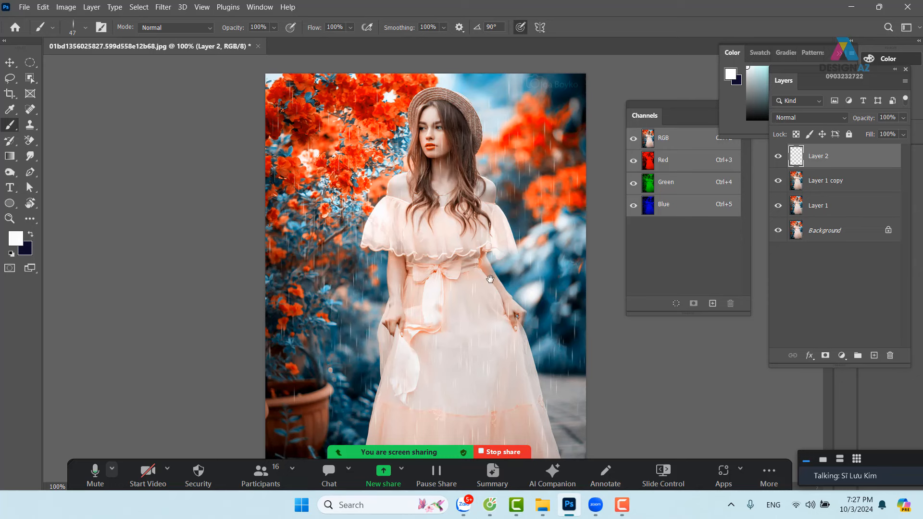
{"action": "scroll", "coordinate": [490, 279], "scroll_direction": "down", "scroll_amount": 3}
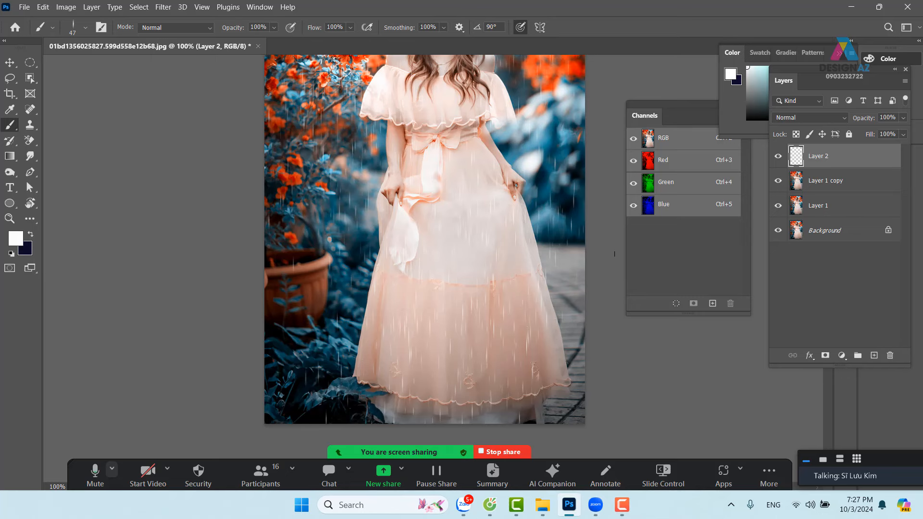
{"action": "scroll", "coordinate": [568, 165], "scroll_direction": "up", "scroll_amount": 3}
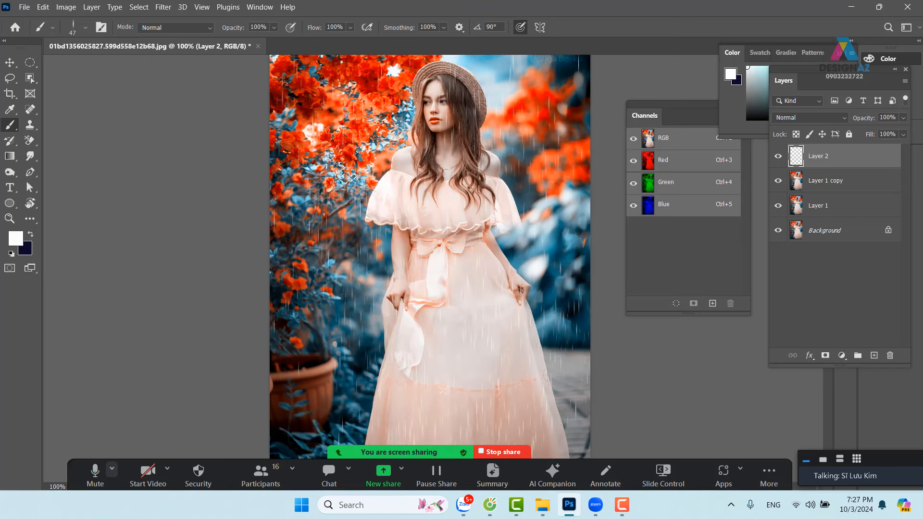
{"action": "left_click_drag", "start_coordinate": [480, 175], "coordinate": [398, 180]}
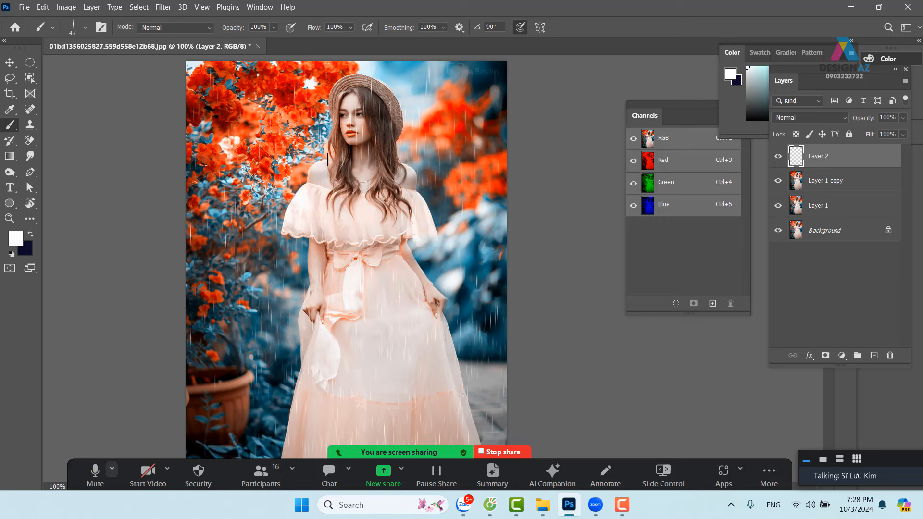
Revert the portrait to its last saved version and close the file
{"action": "key", "text": "F12"}
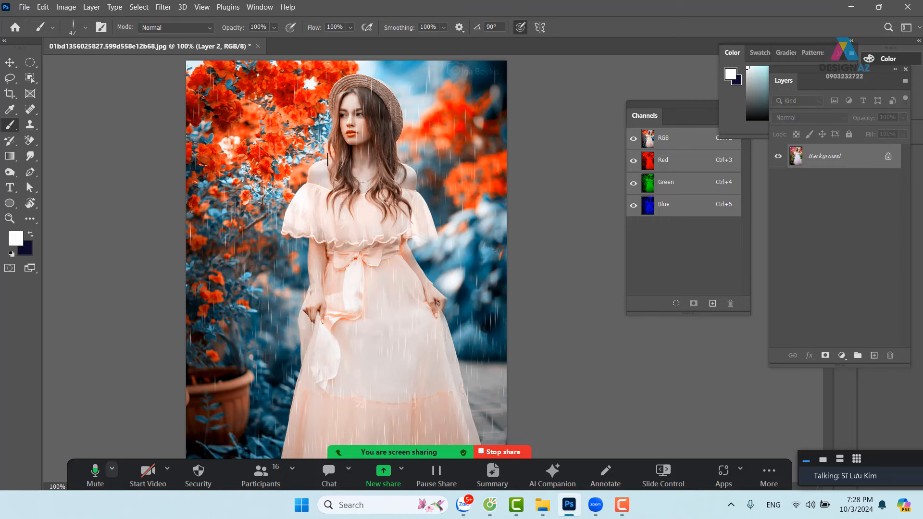
{"action": "left_click_drag", "start_coordinate": [225, 195], "coordinate": [310, 202]}
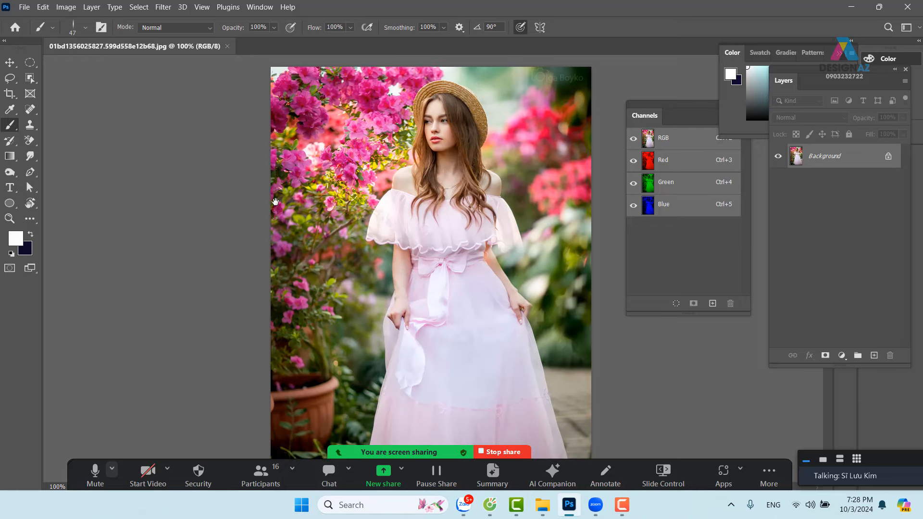
{"action": "left_click", "coordinate": [227, 46]}
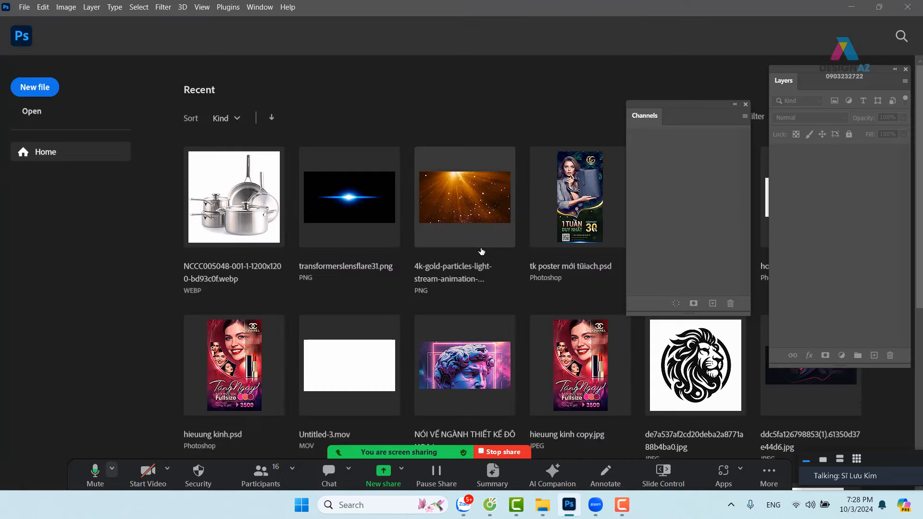
{"action": "key", "text": "ctrl+o"}
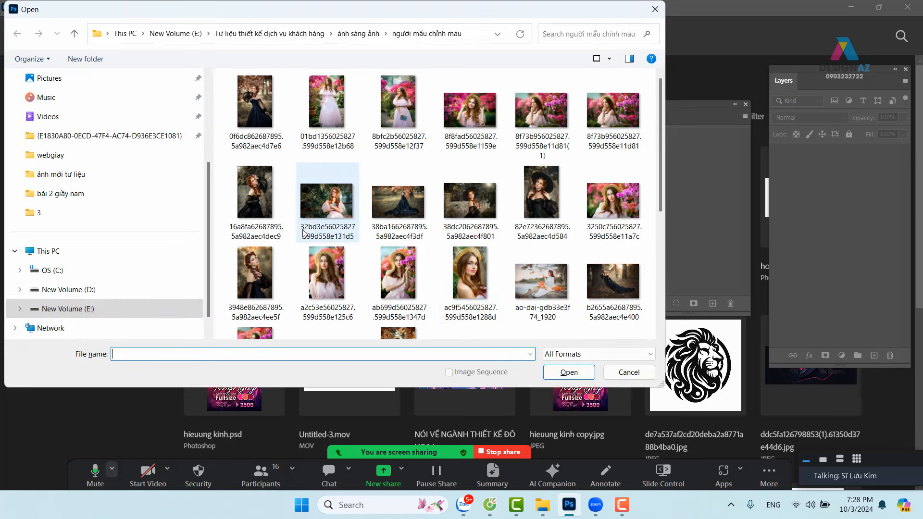
{"action": "left_click", "coordinate": [175, 33]}
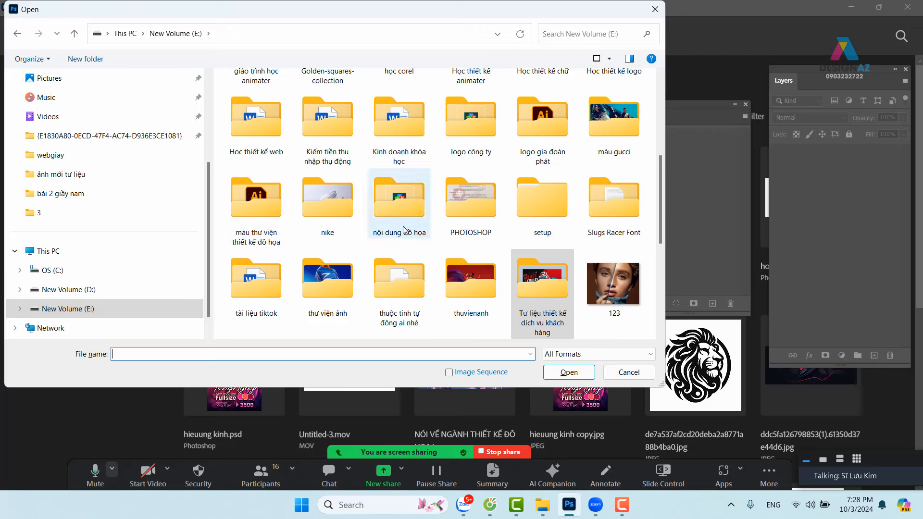
{"action": "double_click", "coordinate": [466, 273]}
{"action": "scroll", "coordinate": [489, 231], "scroll_direction": "down", "scroll_amount": 2}
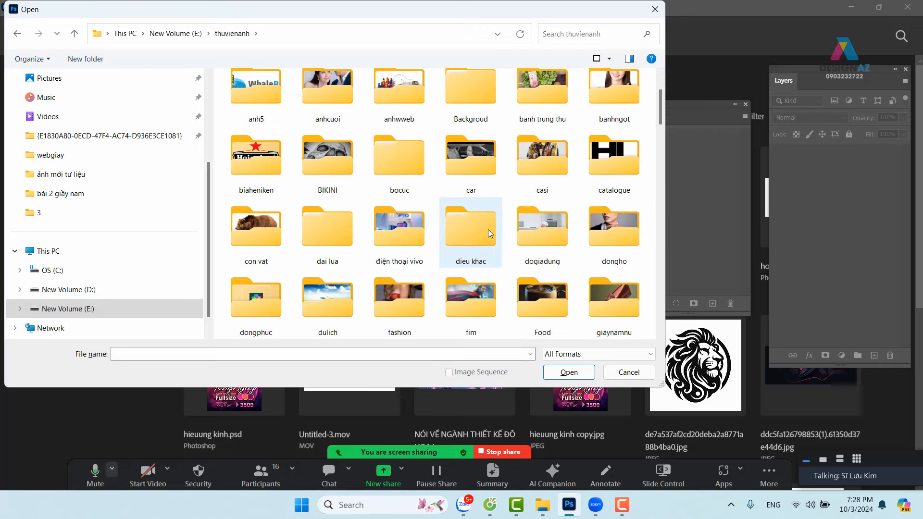
{"action": "key", "text": "t"}
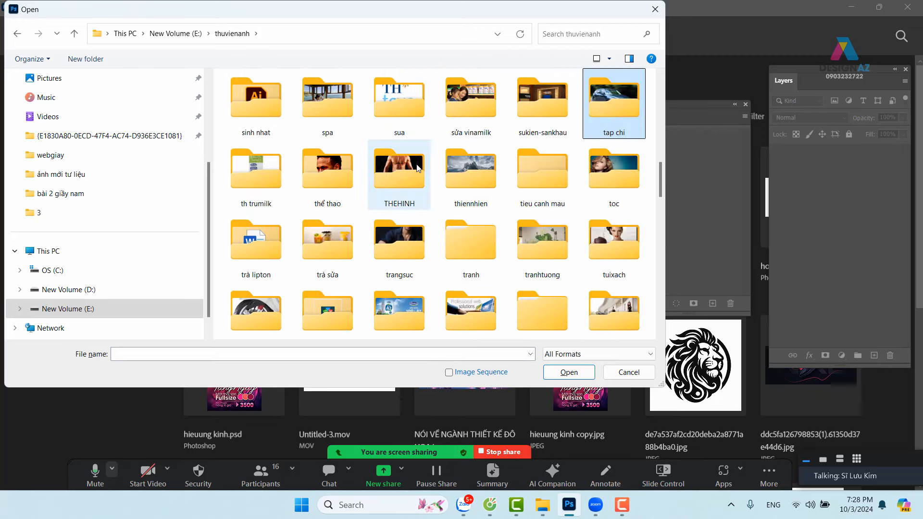
{"action": "key", "text": "t"}
{"action": "key", "text": "t"}
{"action": "key", "text": "t"}
{"action": "key", "text": "t"}
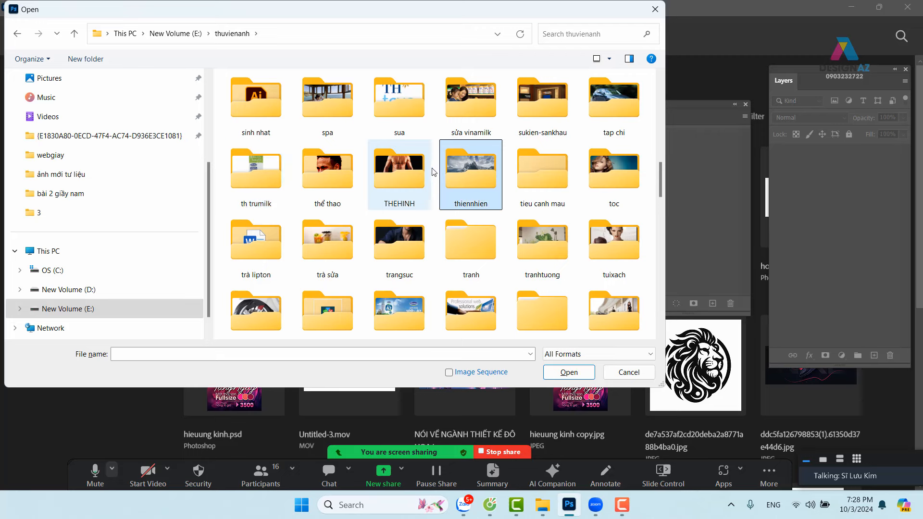
{"action": "double_click", "coordinate": [451, 163]}
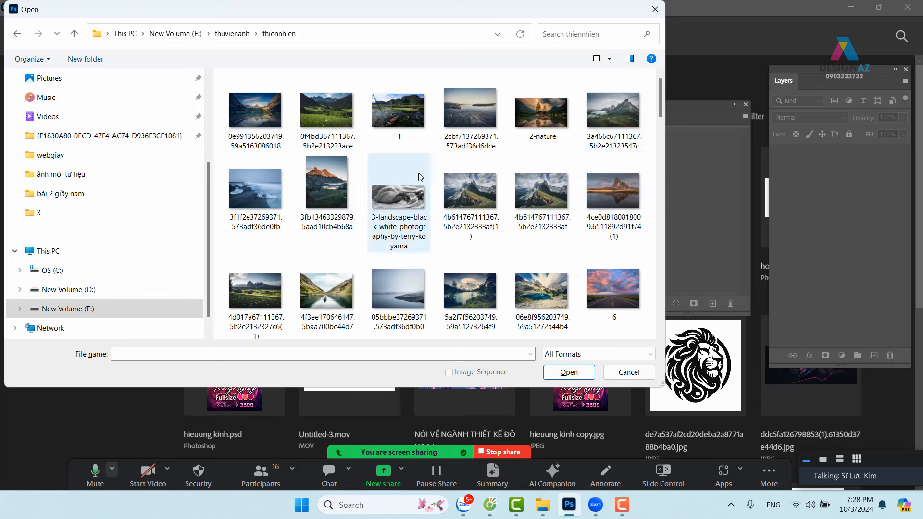
{"action": "left_click", "coordinate": [258, 115]}
{"action": "left_click", "coordinate": [569, 371]}
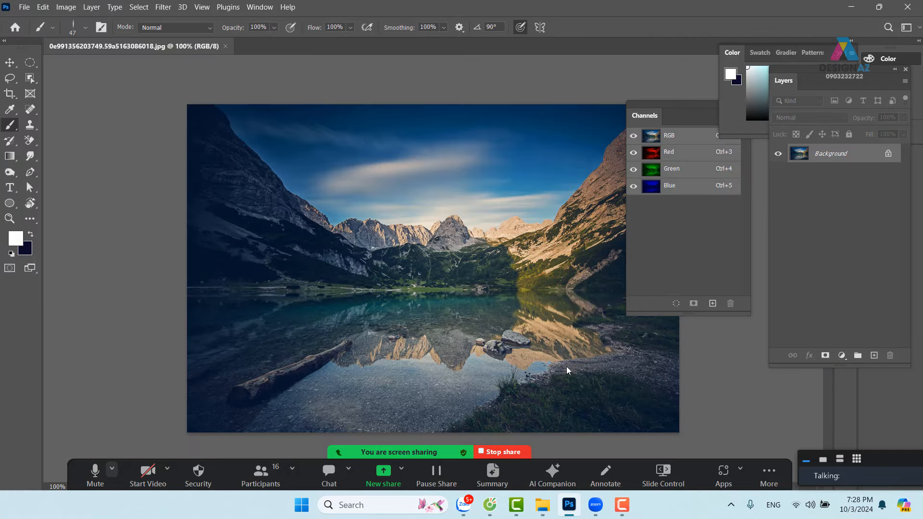
Move the Channels panel clear of the photo and open the Levels adjustment, setting the RGB shadow input level to 1
{"action": "left_click_drag", "start_coordinate": [490, 271], "coordinate": [446, 271]}
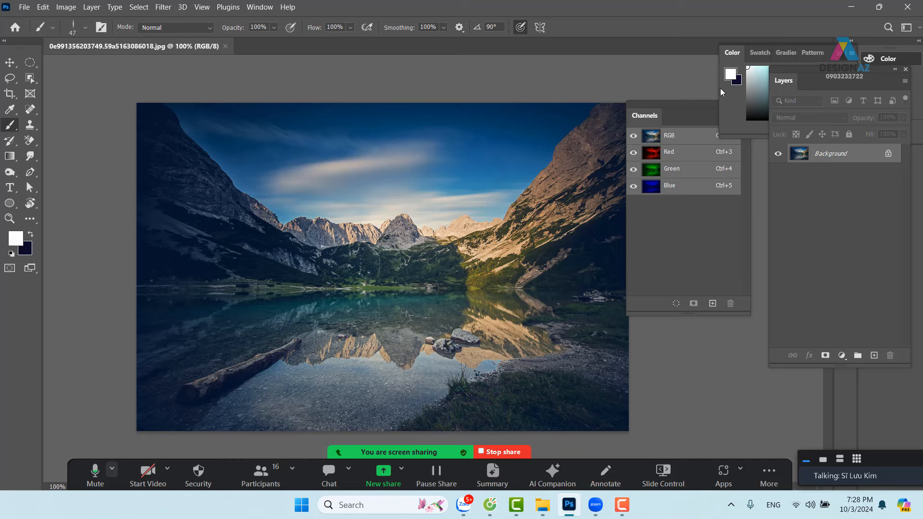
{"action": "left_click_drag", "start_coordinate": [696, 101], "coordinate": [704, 169]}
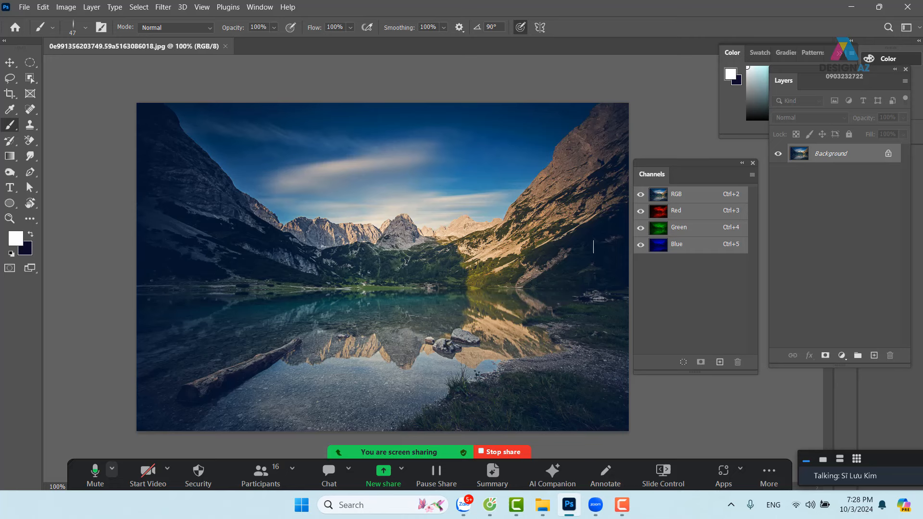
{"action": "left_click", "coordinate": [67, 7]}
{"action": "mouse_move", "coordinate": [80, 36]}
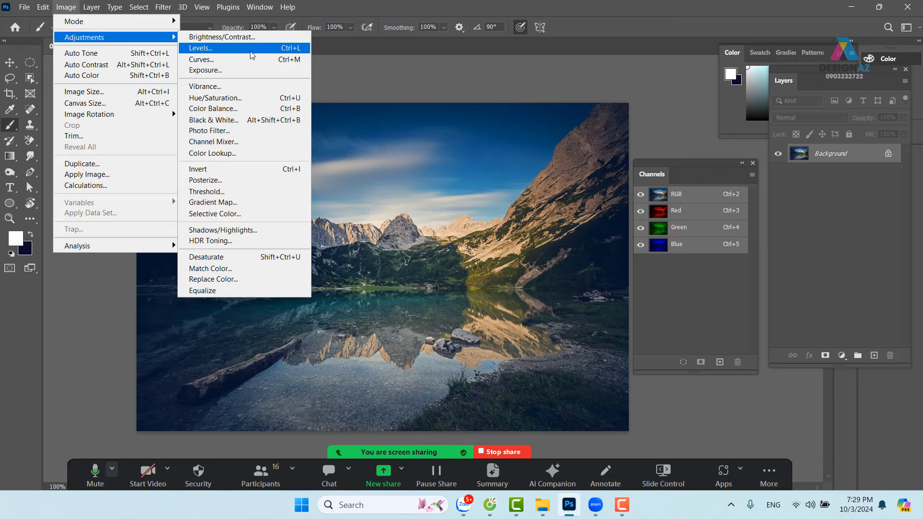
{"action": "left_click", "coordinate": [250, 52]}
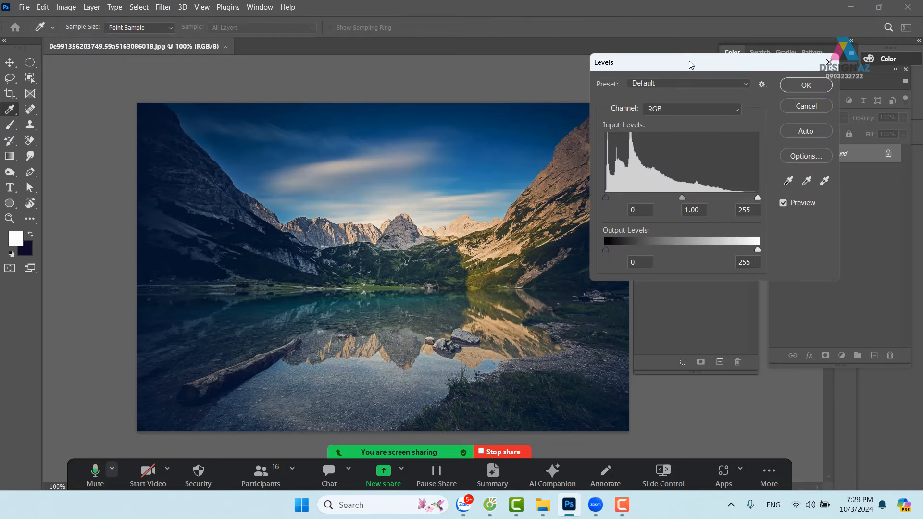
{"action": "left_click_drag", "start_coordinate": [690, 65], "coordinate": [660, 54]}
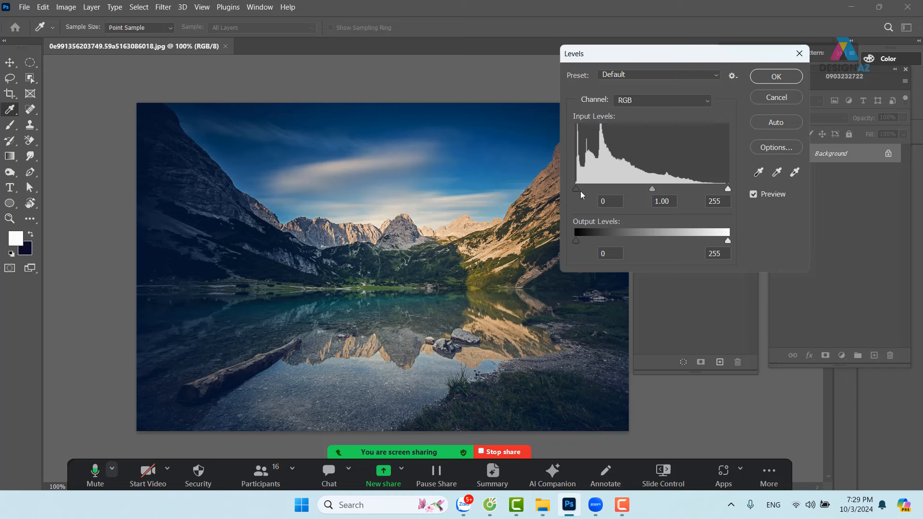
{"action": "left_click_drag", "start_coordinate": [577, 189], "coordinate": [577, 189]}
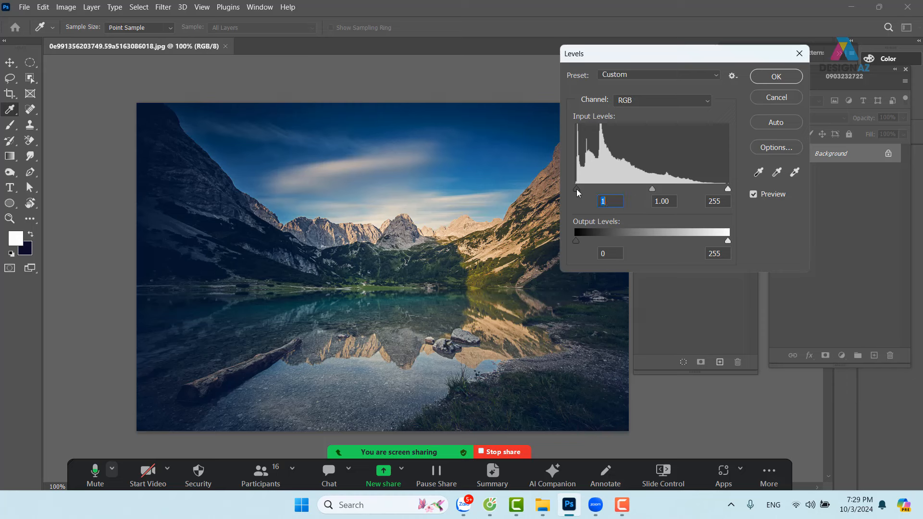
{"action": "left_click", "coordinate": [652, 188]}
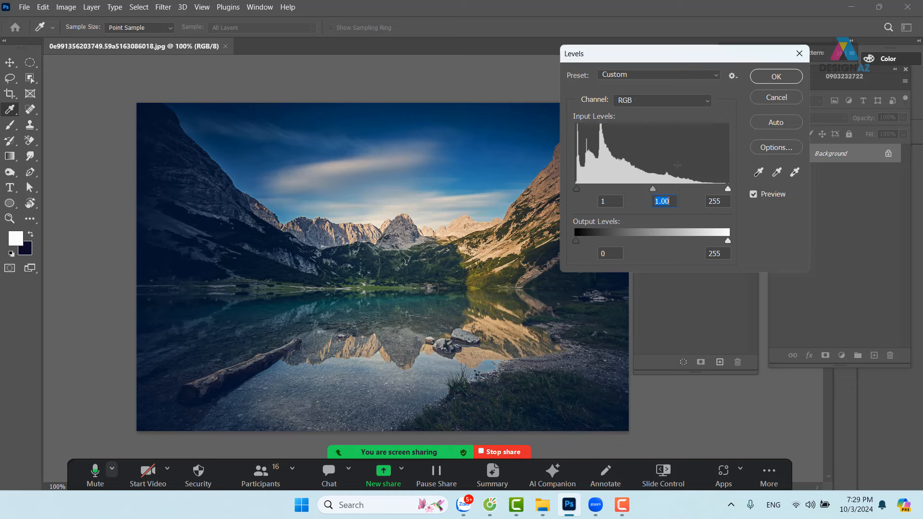
Examine the Red, Green and Blue channel histograms in Levels one after another, and return to the RGB channel
{"action": "left_click", "coordinate": [692, 102]}
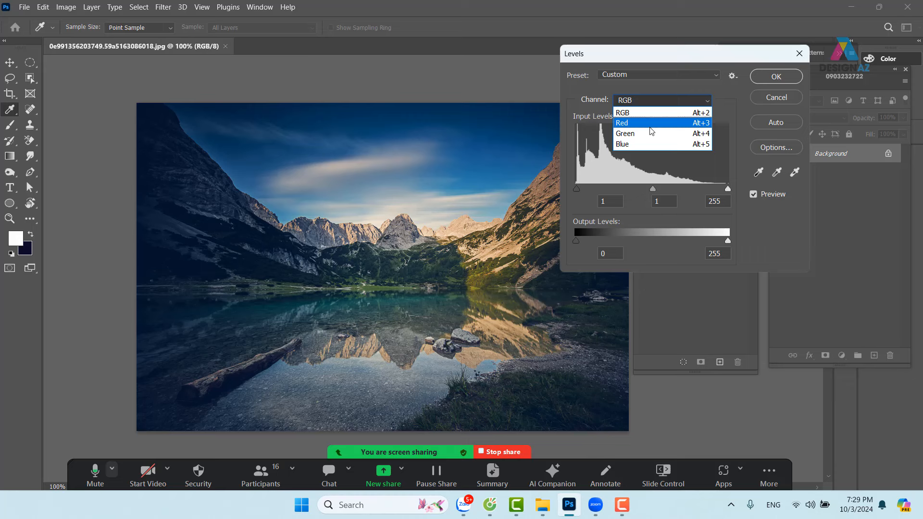
{"action": "left_click", "coordinate": [648, 124]}
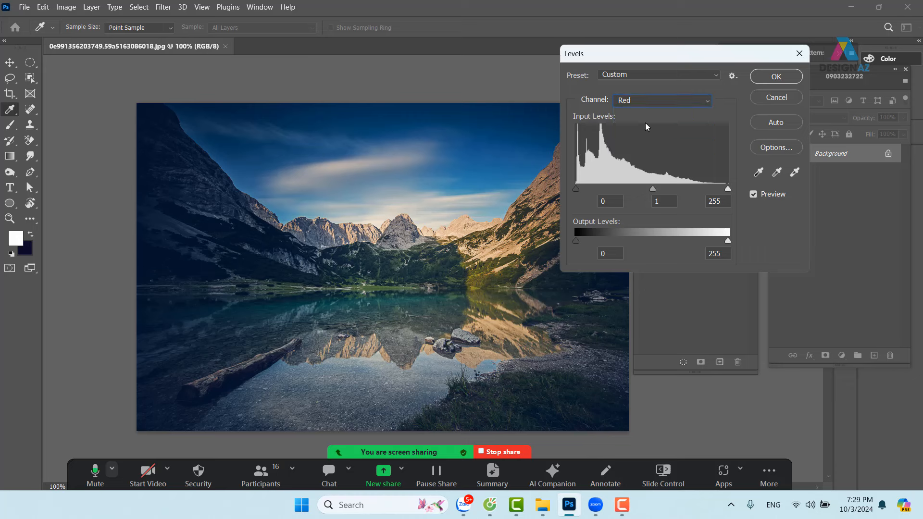
{"action": "left_click", "coordinate": [674, 101]}
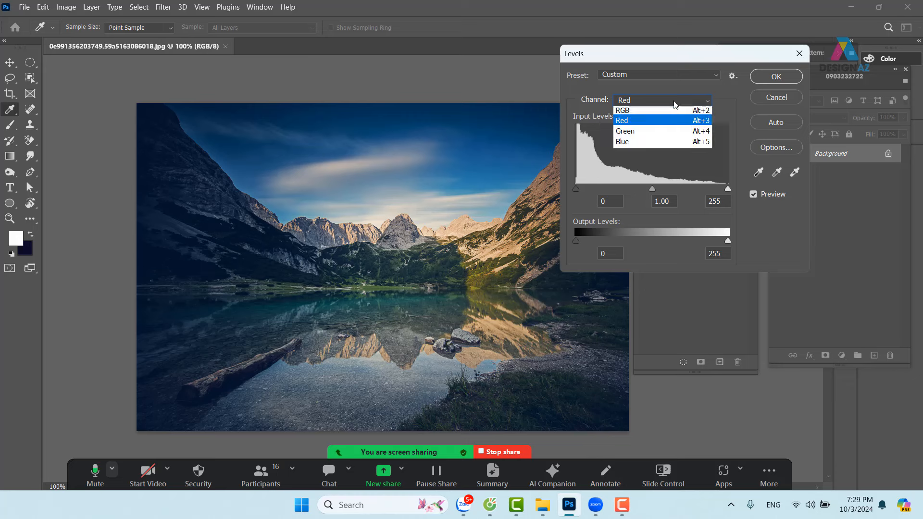
{"action": "left_click", "coordinate": [664, 130]}
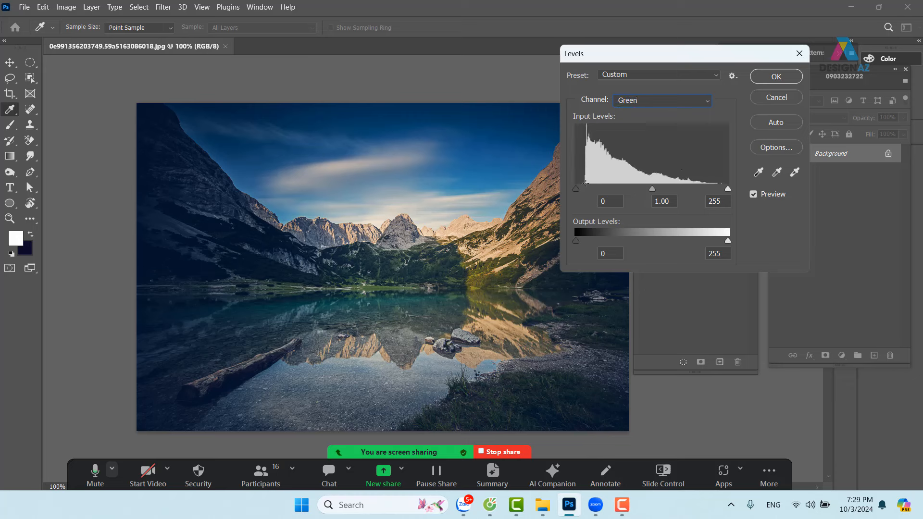
{"action": "left_click", "coordinate": [679, 101]}
{"action": "left_click", "coordinate": [650, 145]}
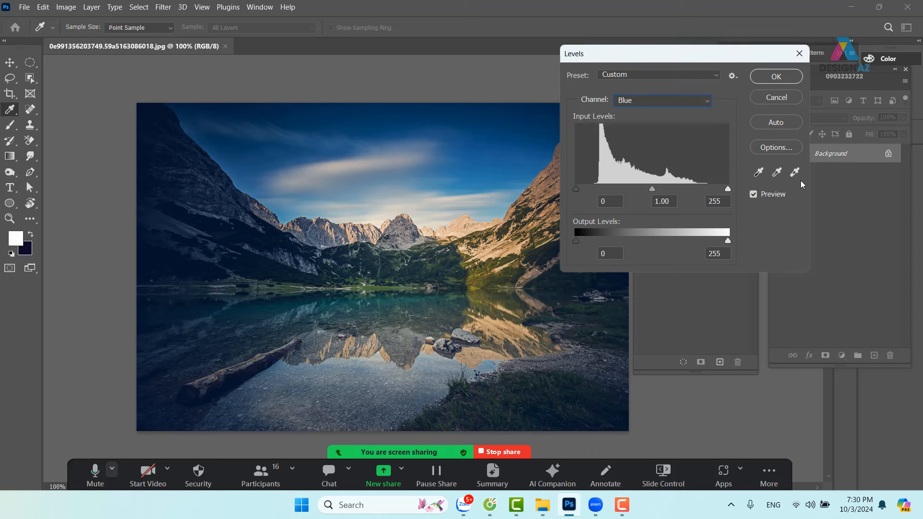
{"action": "left_click", "coordinate": [688, 97]}
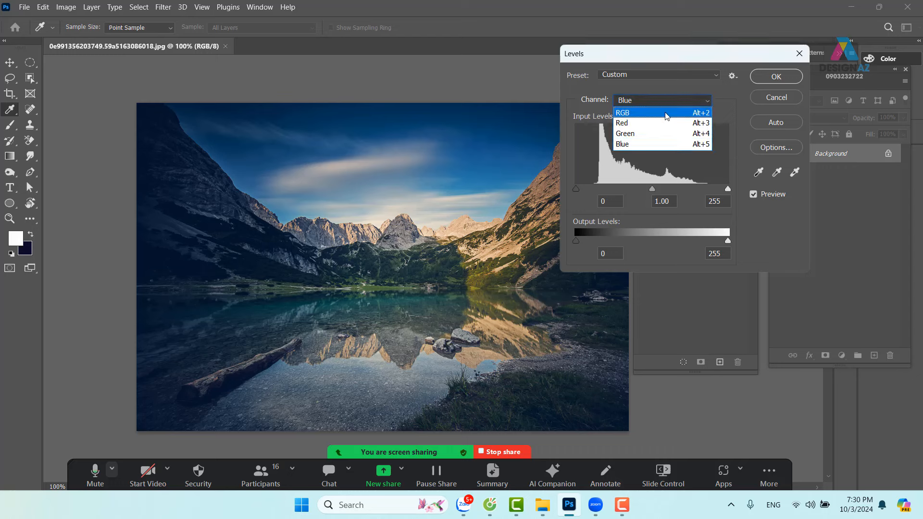
{"action": "left_click", "coordinate": [659, 114]}
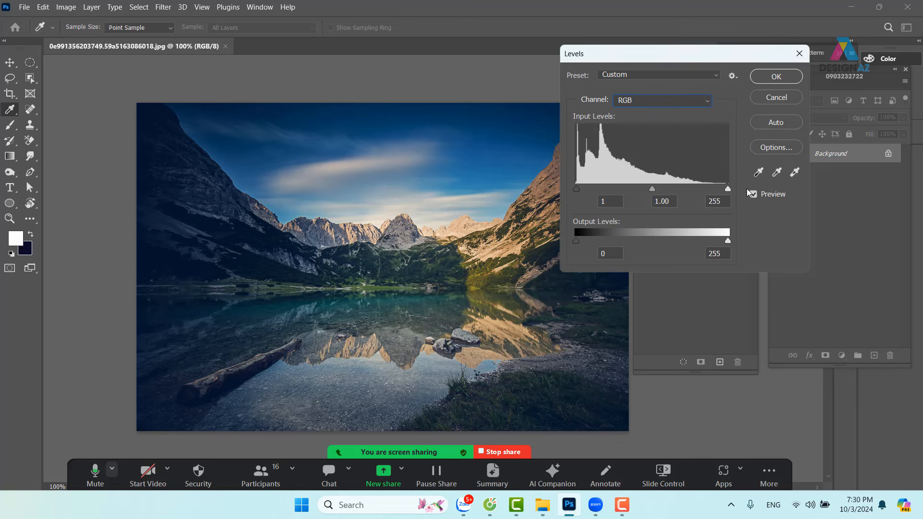
Apply the Find Dark & Light Colors auto correction algorithm to the landscape through Levels and return to the Brush tool
{"action": "left_click", "coordinate": [777, 147]}
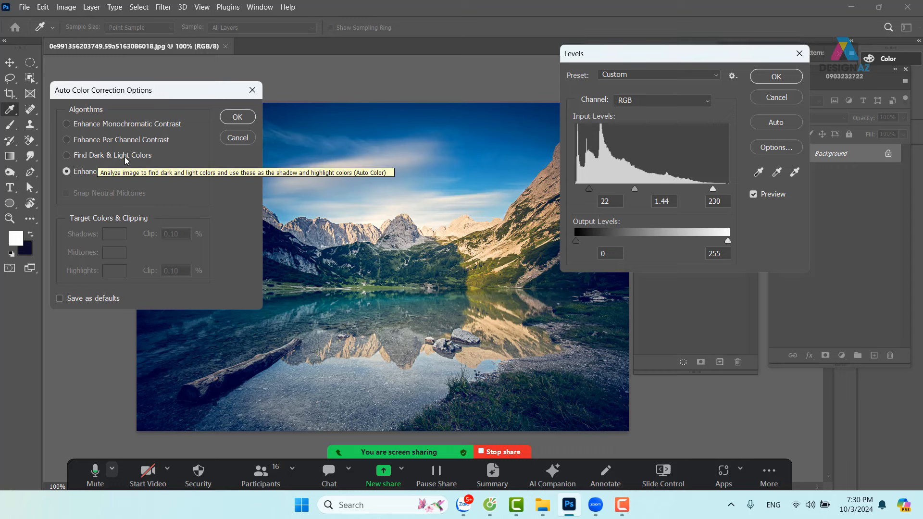
{"action": "left_click", "coordinate": [84, 159]}
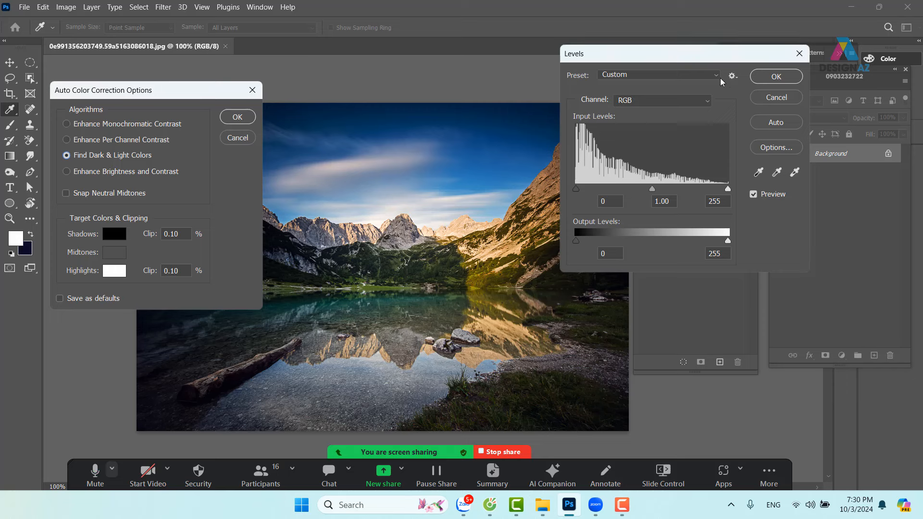
{"action": "left_click", "coordinate": [802, 51]}
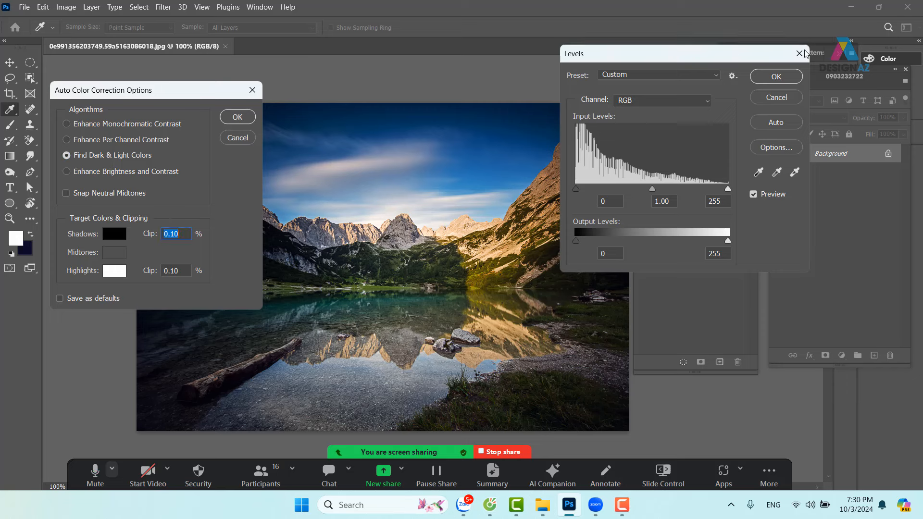
{"action": "left_click", "coordinate": [238, 117]}
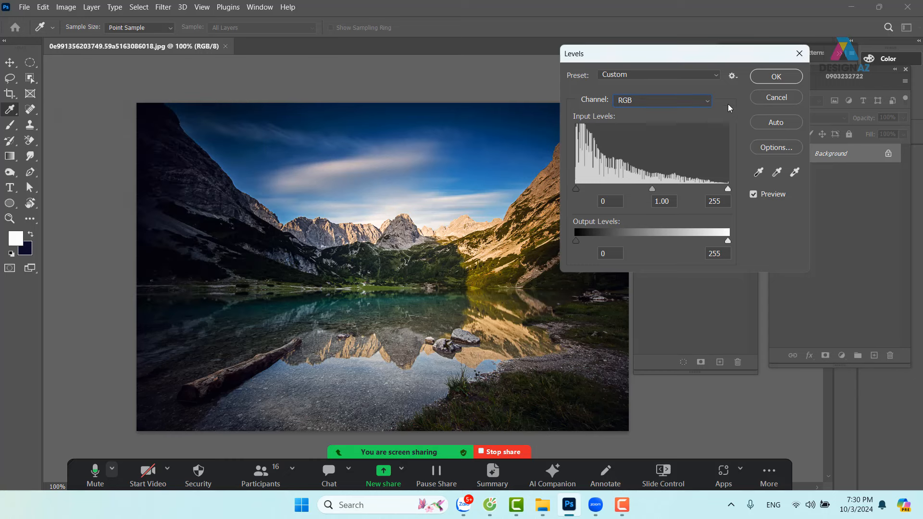
{"action": "left_click", "coordinate": [765, 80]}
{"action": "key", "text": "b"}
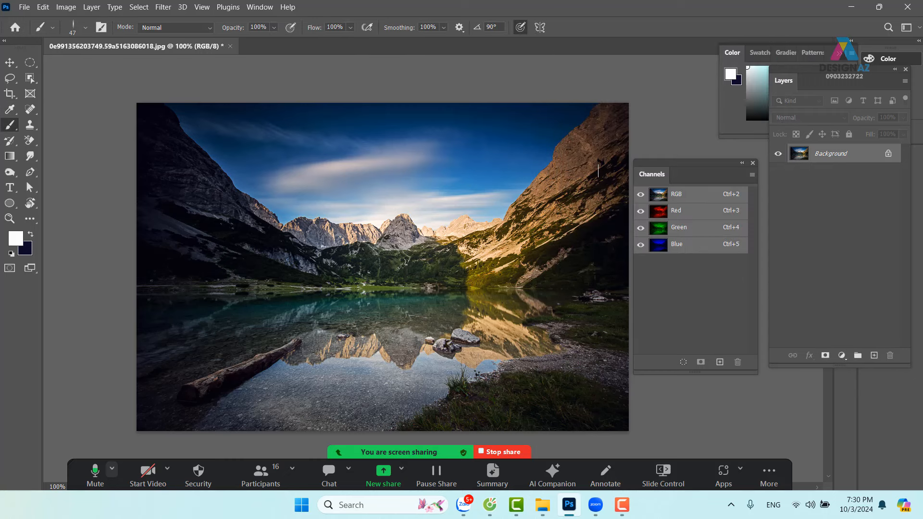
Reopen Levels, examine the corrected photo's Red, Green and Blue histograms, and close it without adjusting anything
{"action": "key", "text": "ctrl+l"}
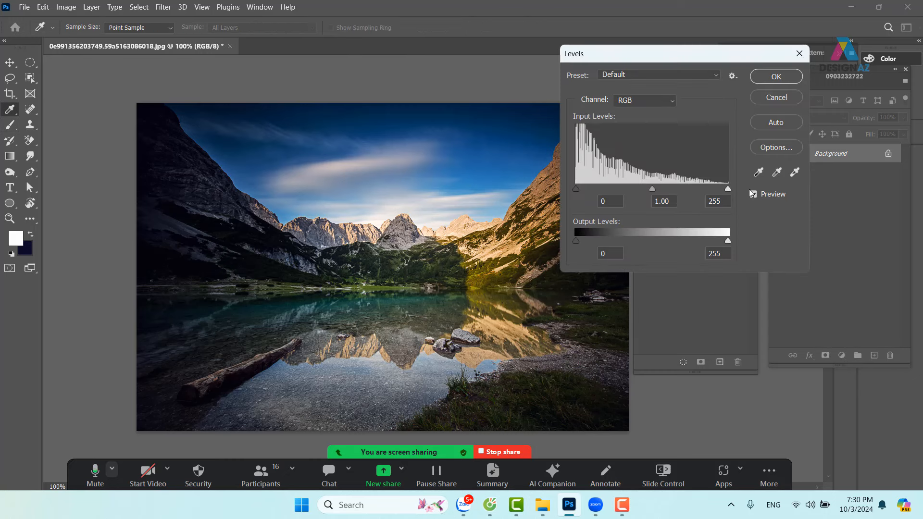
{"action": "left_click", "coordinate": [653, 95]}
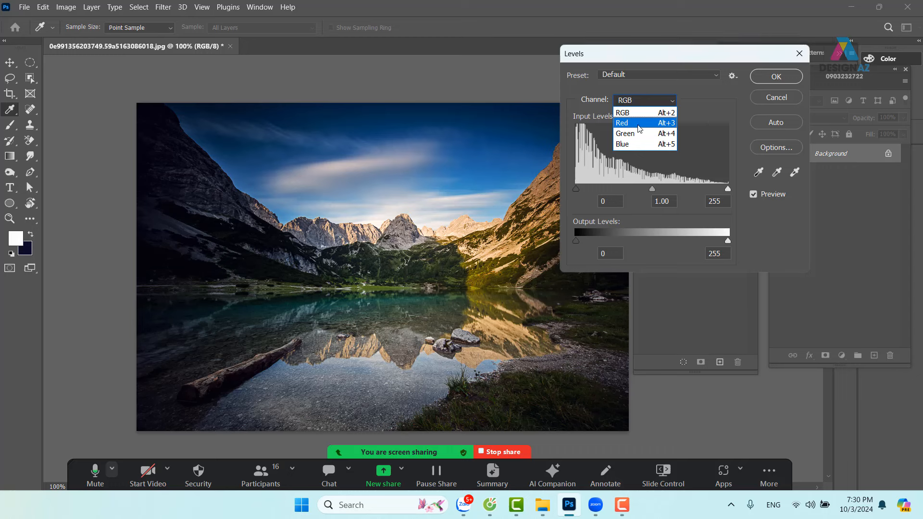
{"action": "left_click", "coordinate": [630, 118]}
{"action": "left_click", "coordinate": [662, 101]}
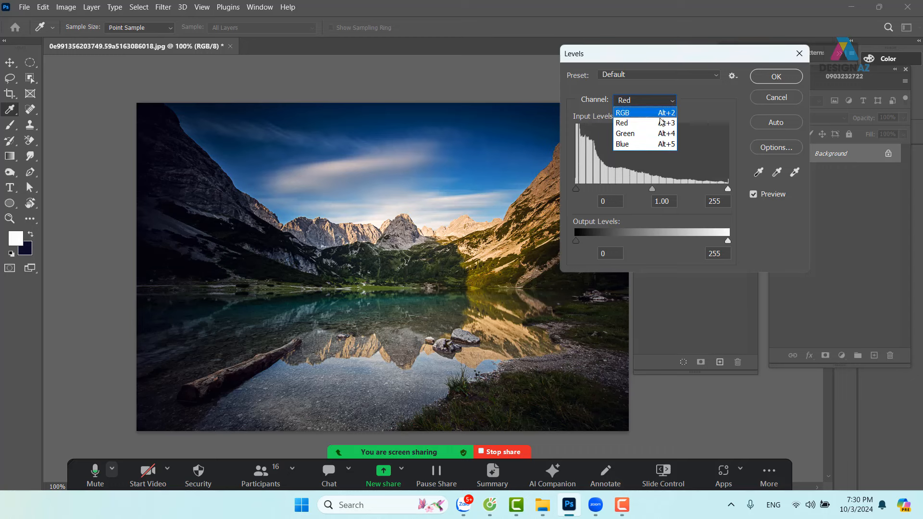
{"action": "left_click", "coordinate": [634, 128]}
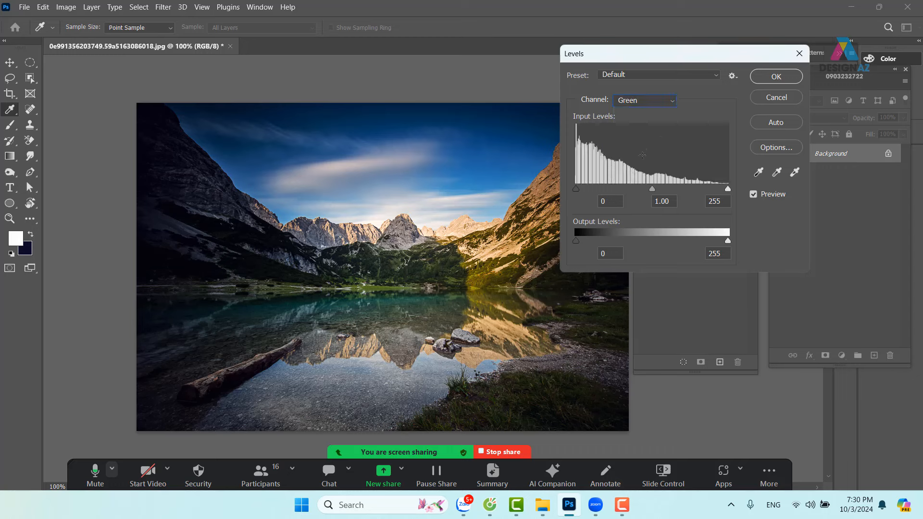
{"action": "left_click", "coordinate": [653, 102]}
{"action": "left_click", "coordinate": [634, 140]}
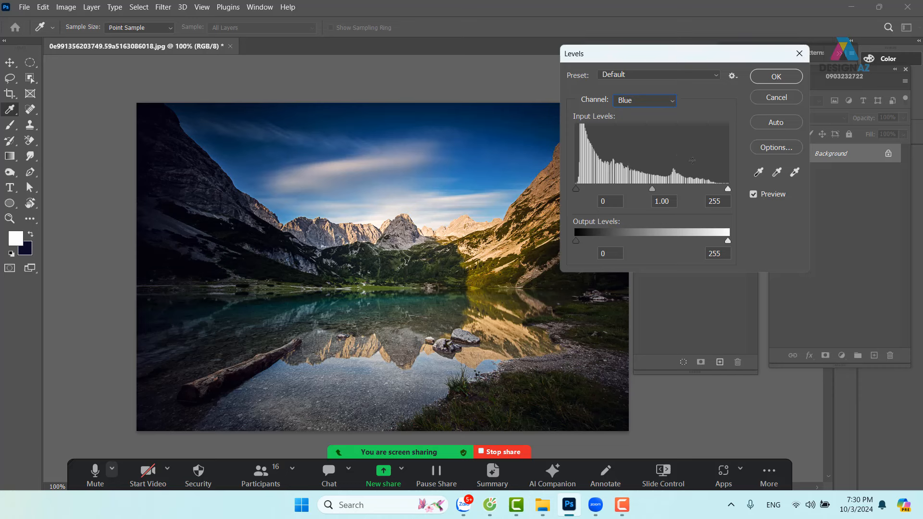
{"action": "key", "text": "Return"}
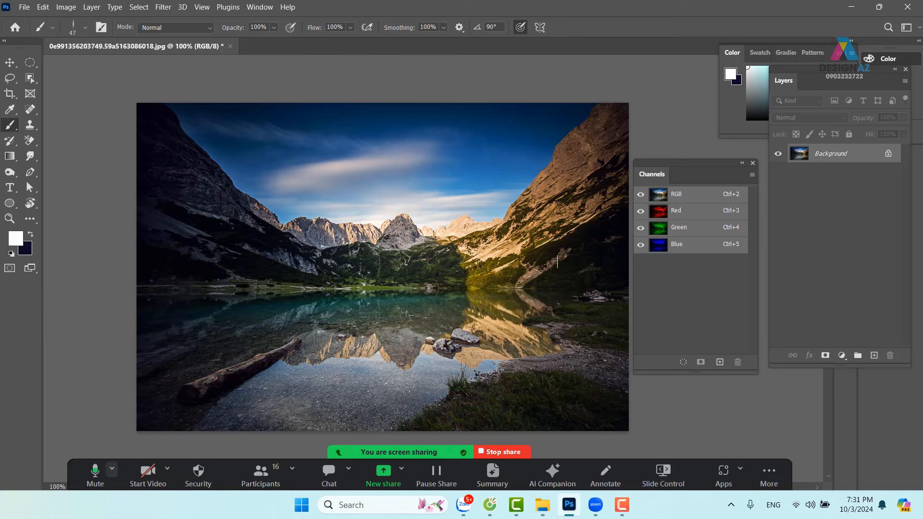
Sample an olive green from the landscape at 200% zoom as the foreground color
{"action": "key", "text": "ctrl+plus"}
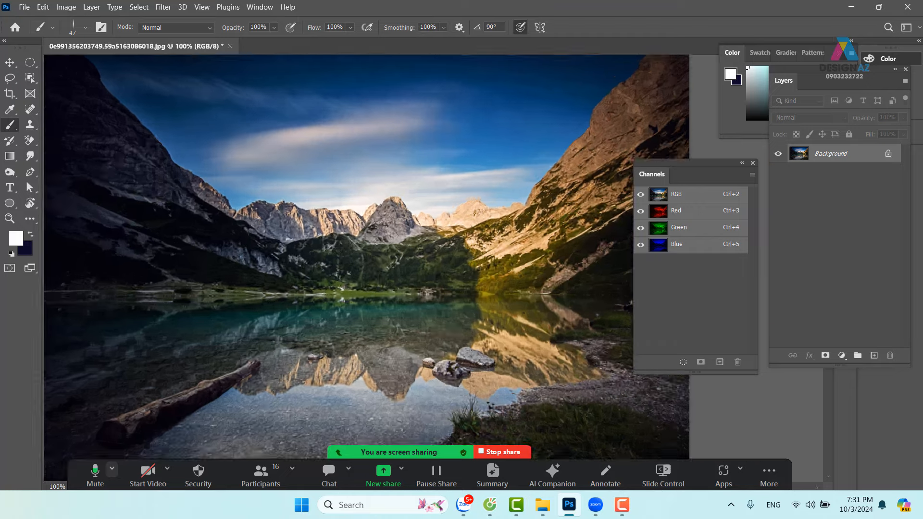
{"action": "left_click_drag", "start_coordinate": [441, 283], "coordinate": [461, 288]}
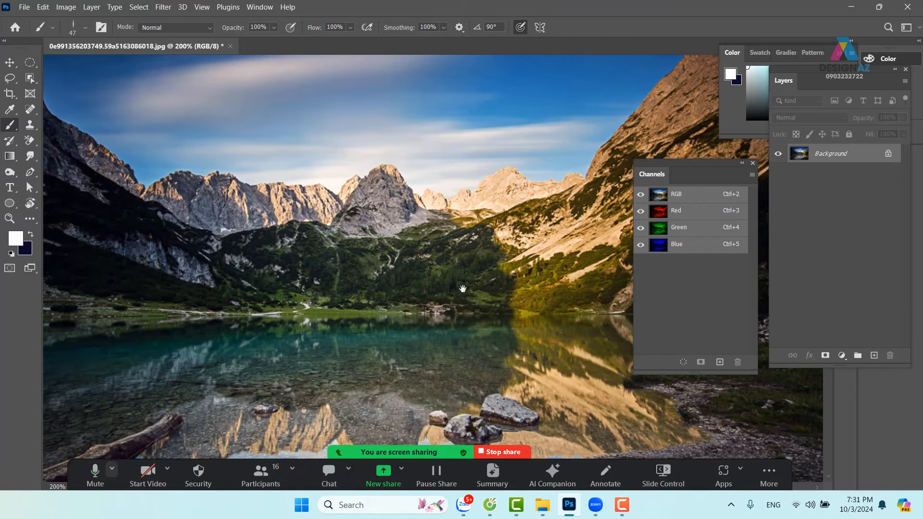
{"action": "mouse_move", "coordinate": [253, 303]}
{"action": "left_mouse_down"}
{"action": "mouse_move", "coordinate": [461, 274]}
{"action": "mouse_move", "coordinate": [439, 280]}
{"action": "mouse_move", "coordinate": [457, 300]}
{"action": "mouse_move", "coordinate": [401, 332]}
{"action": "left_mouse_up"}
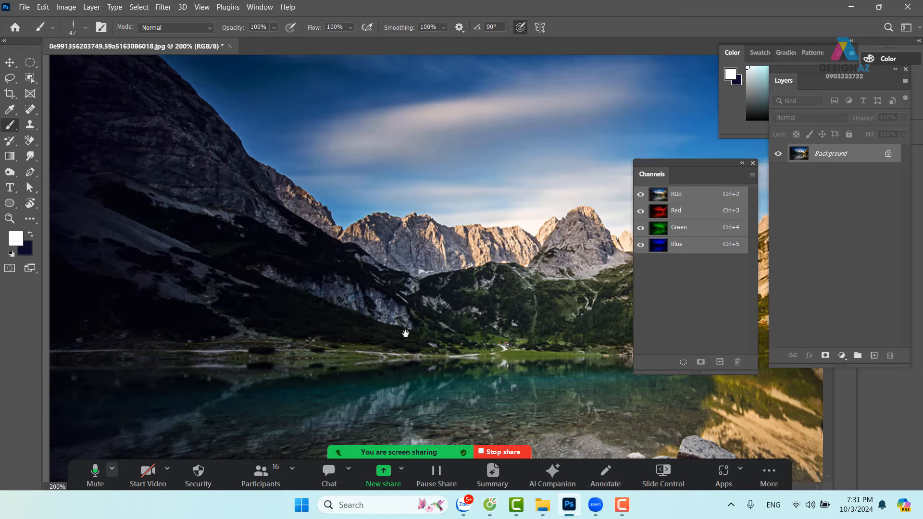
{"action": "key", "text": "alt"}
{"action": "key", "text": "i"}
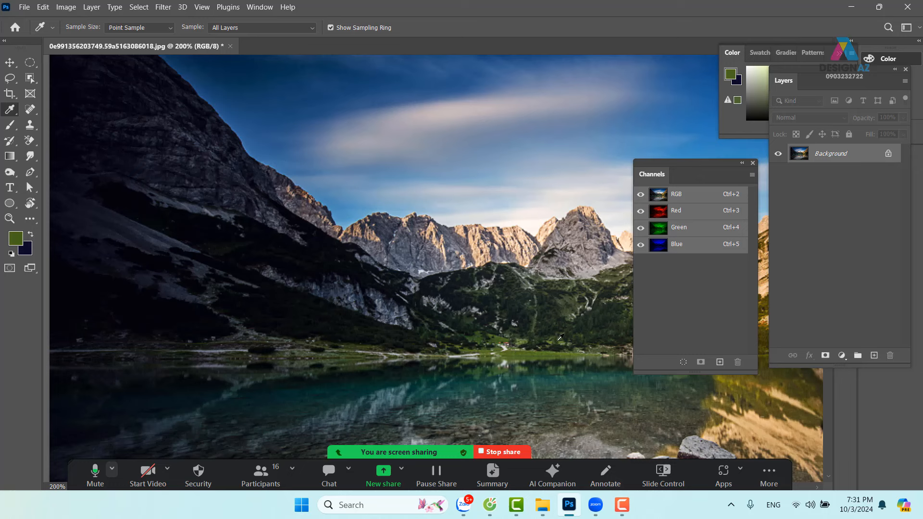
Add a new layer above the Background and choose the 47 px soft round brush with 0% hardness
{"action": "left_click", "coordinate": [874, 355]}
{"action": "key", "text": "b"}
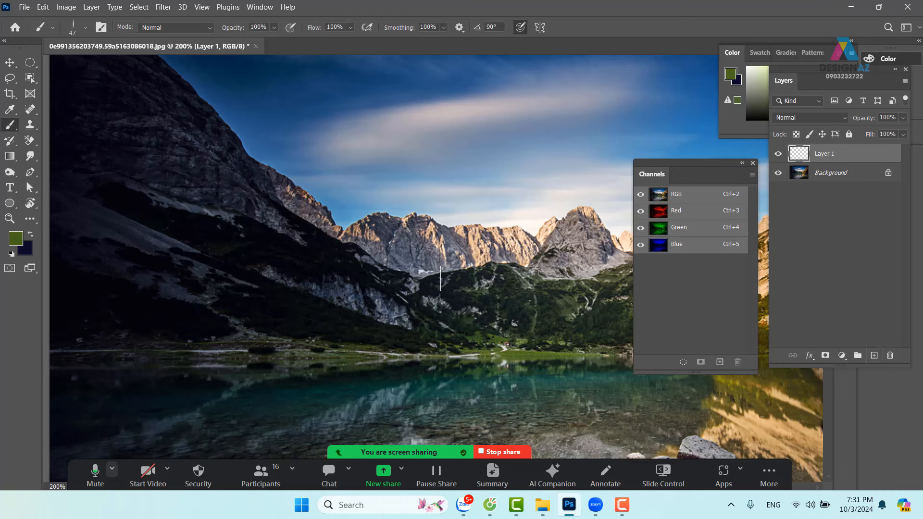
{"action": "left_click", "coordinate": [85, 28]}
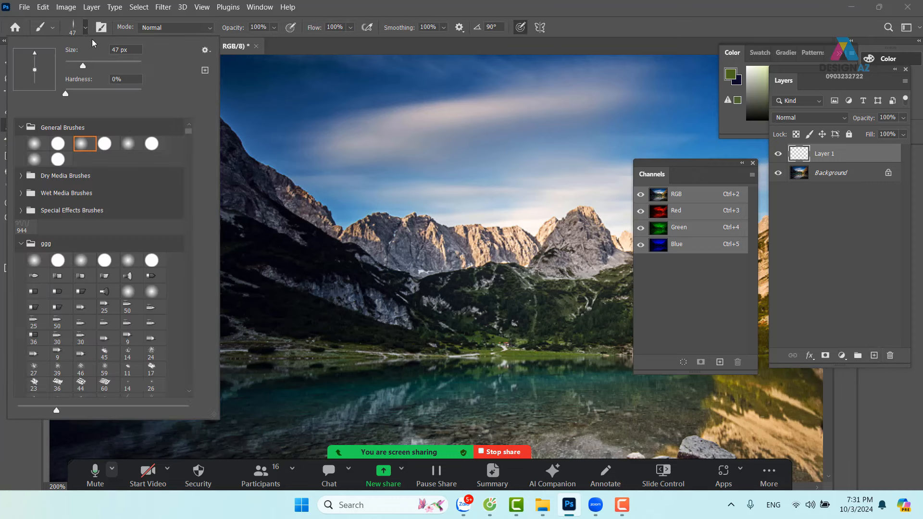
{"action": "left_click", "coordinate": [41, 165]}
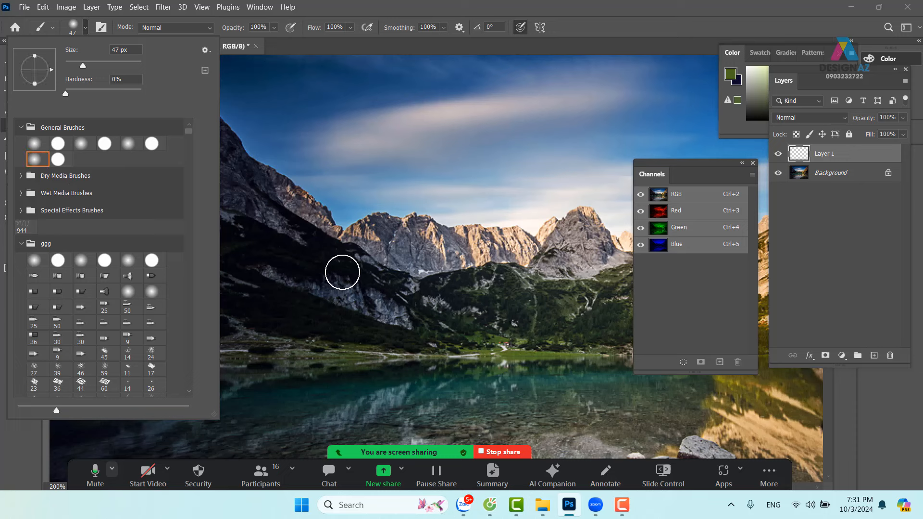
Undo a trial green stroke on the dark slope and paint a single soft green dab on the hillside above the lakeshore
{"action": "left_click_drag", "start_coordinate": [290, 317], "coordinate": [395, 325]}
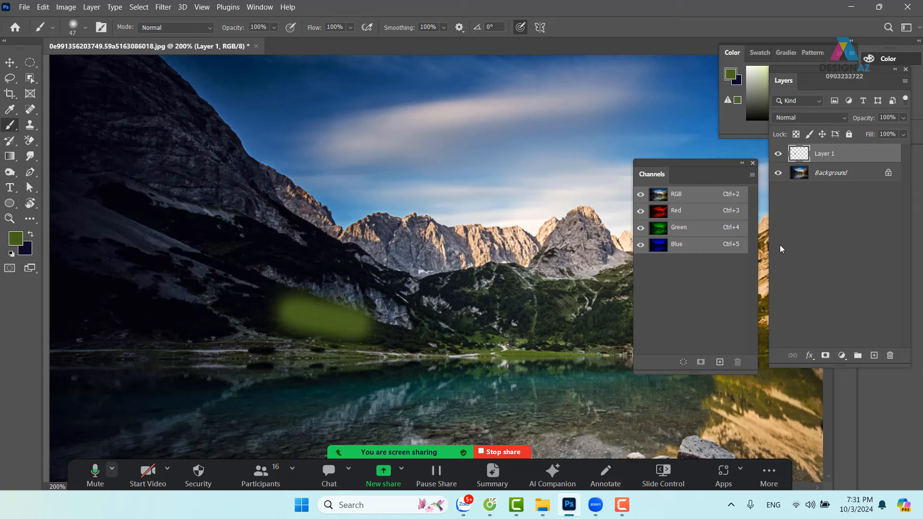
{"action": "key", "text": "ctrl+z"}
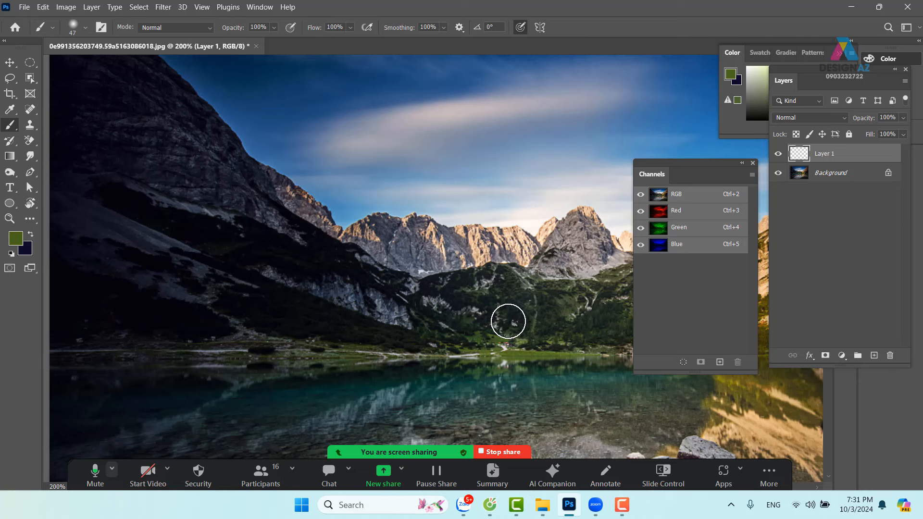
{"action": "left_click", "coordinate": [508, 320]}
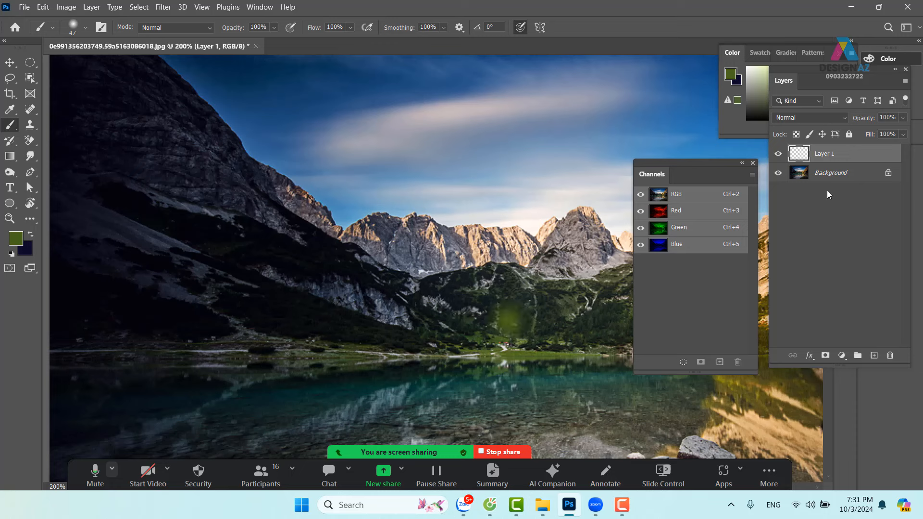
Set Layer 1's blend mode to Overlay
{"action": "left_click", "coordinate": [822, 120]}
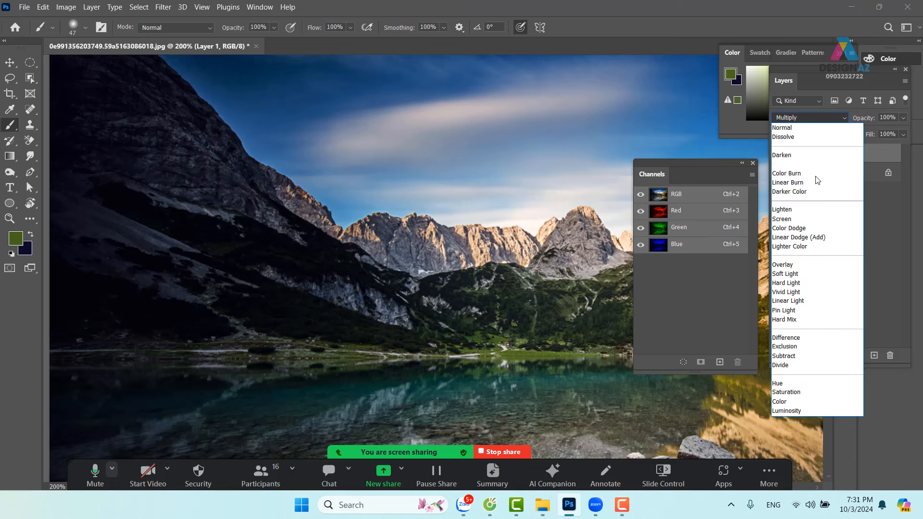
{"action": "left_click", "coordinate": [811, 268]}
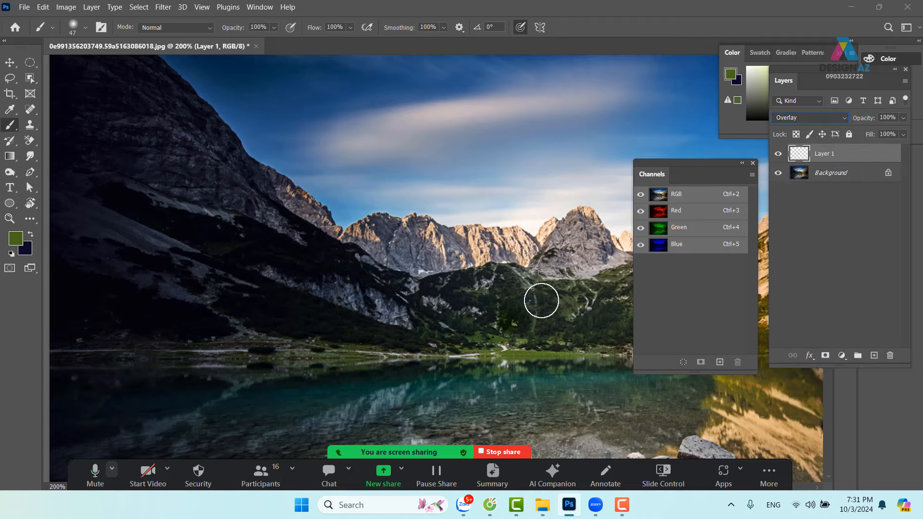
{"action": "left_click_drag", "start_coordinate": [543, 306], "coordinate": [403, 278]}
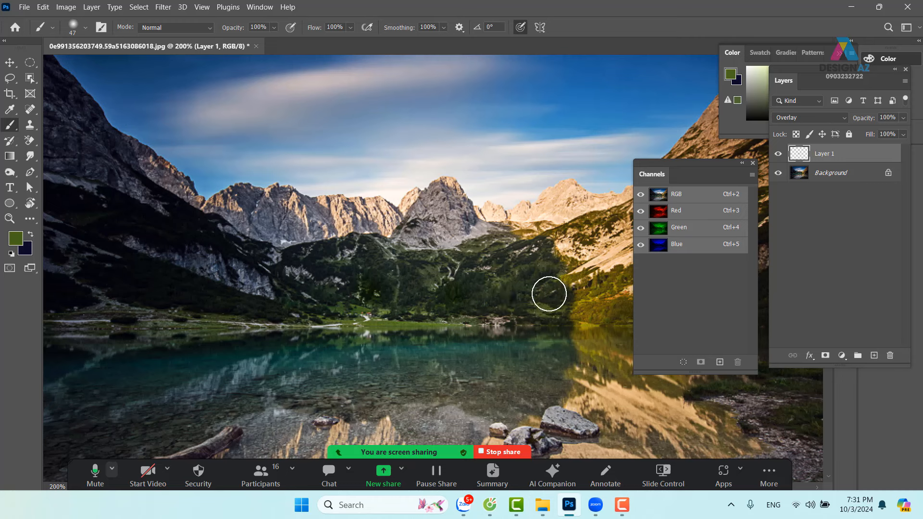
Try a dab of a brighter green, about #8cc430, on the central hillside and undo it
{"action": "left_click", "coordinate": [16, 238]}
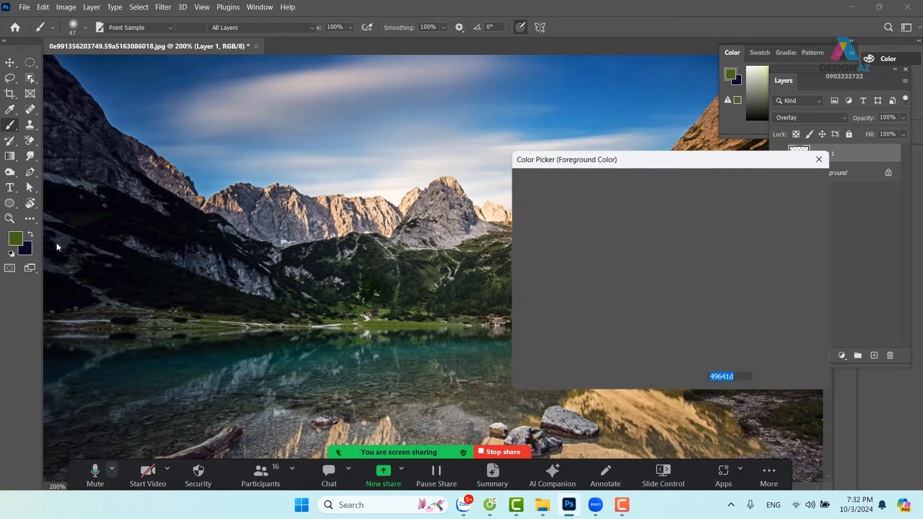
{"action": "left_click", "coordinate": [636, 214]}
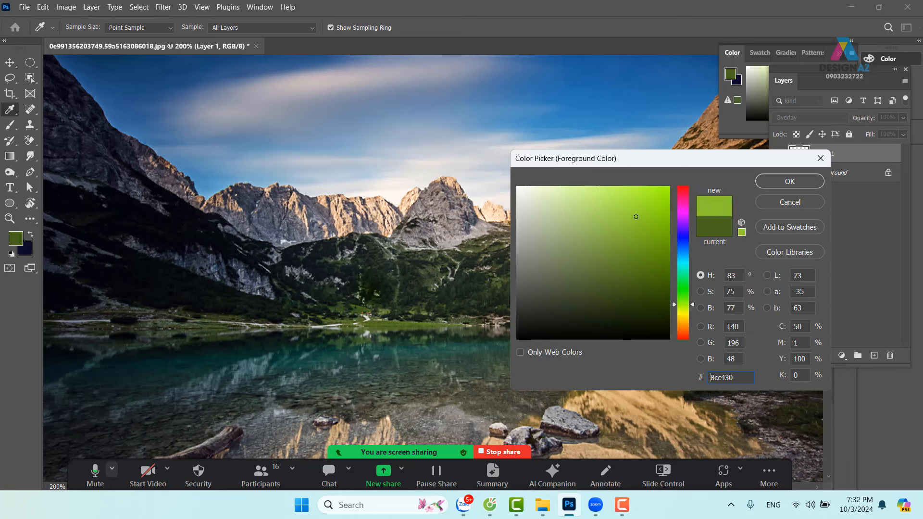
{"action": "left_click", "coordinate": [809, 185]}
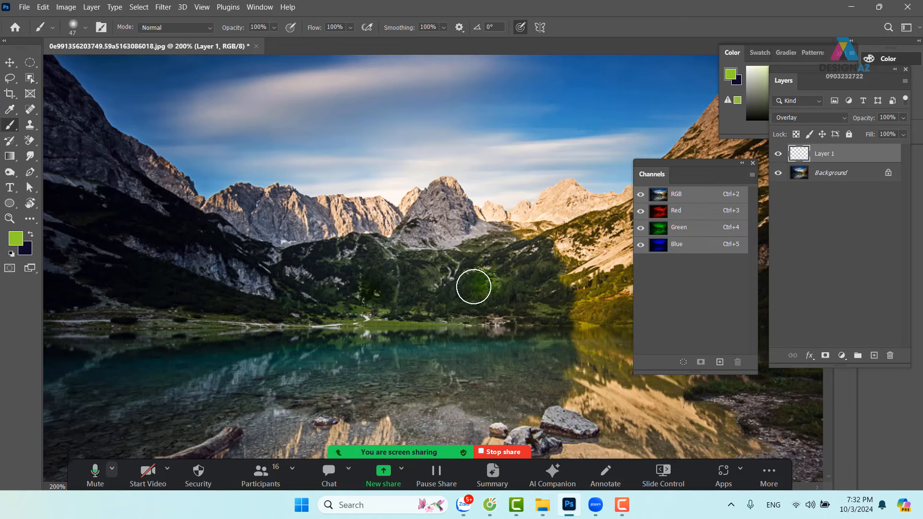
{"action": "left_click", "coordinate": [465, 292]}
{"action": "key", "text": "ctrl+z"}
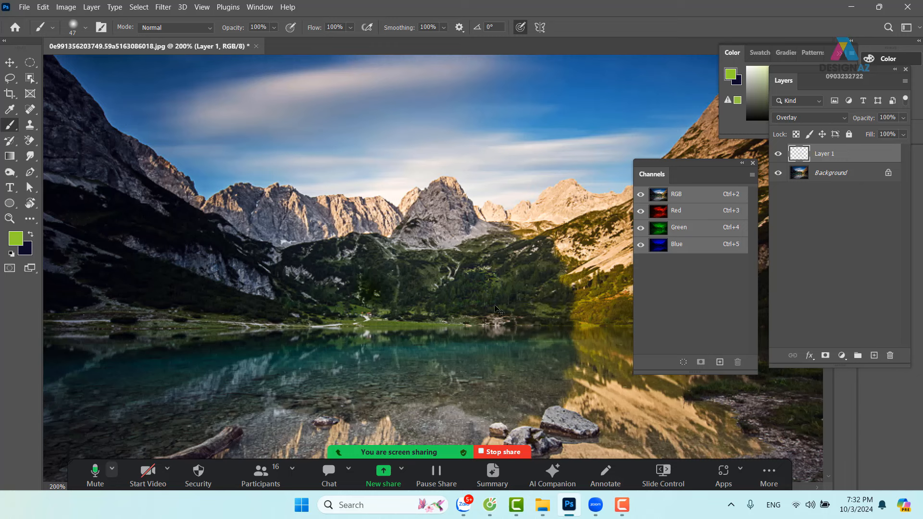
Try dark green #4f7a0a on the hillside, and undo back to the empty Layer 1 in Normal mode
{"action": "left_click", "coordinate": [18, 239]}
{"action": "left_click", "coordinate": [656, 265]}
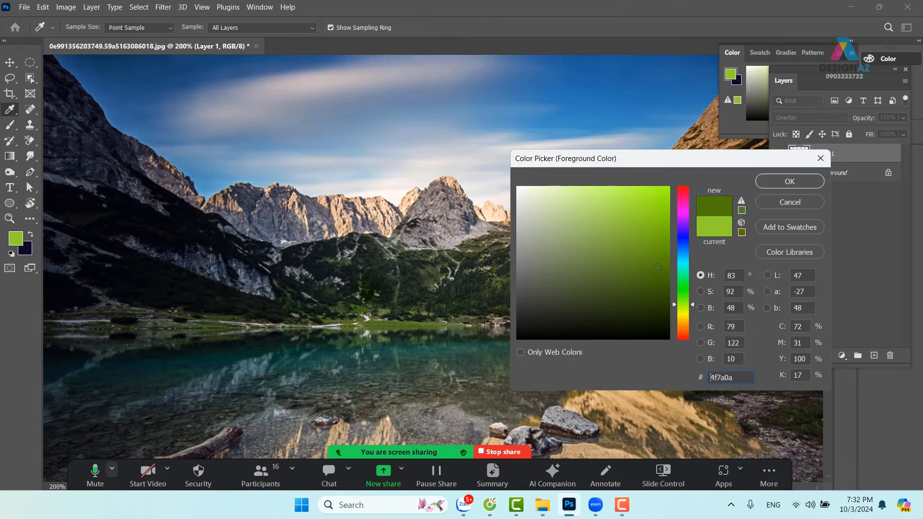
{"action": "key", "text": "Return"}
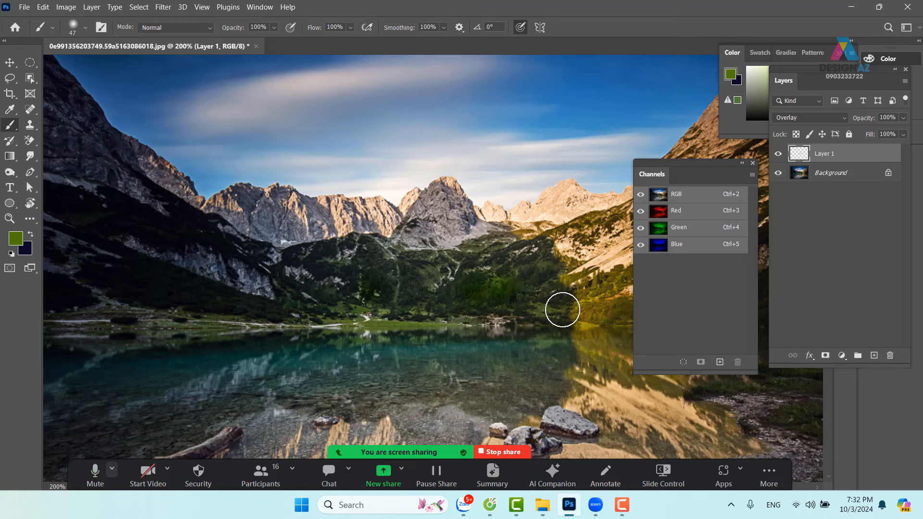
{"action": "key", "text": "ctrl+z"}
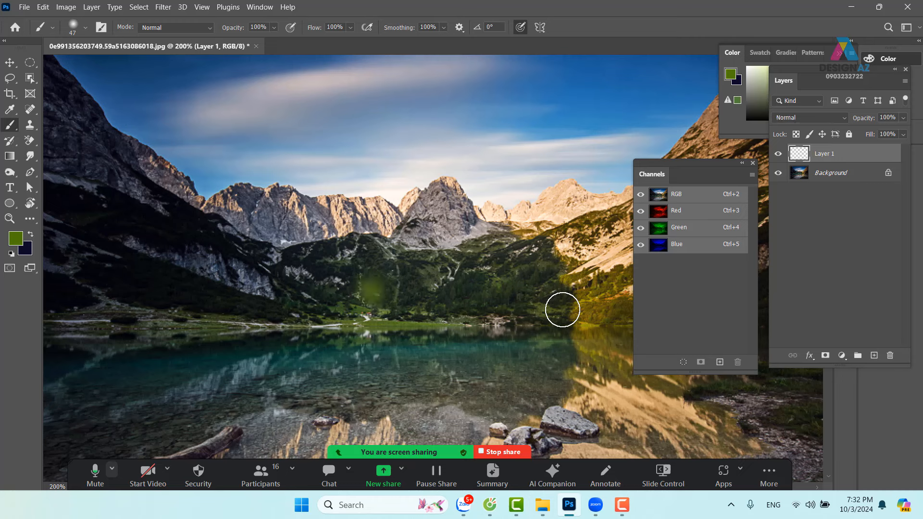
{"action": "key", "text": "ctrl+z"}
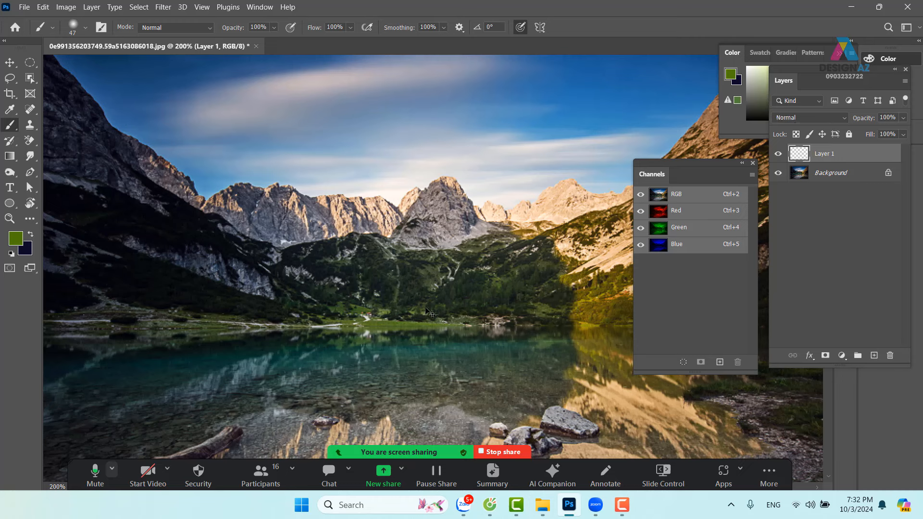
Choose a lighter, less saturated green as the foreground color, and undo a trial dab of it on the hillside
{"action": "left_click", "coordinate": [19, 238]}
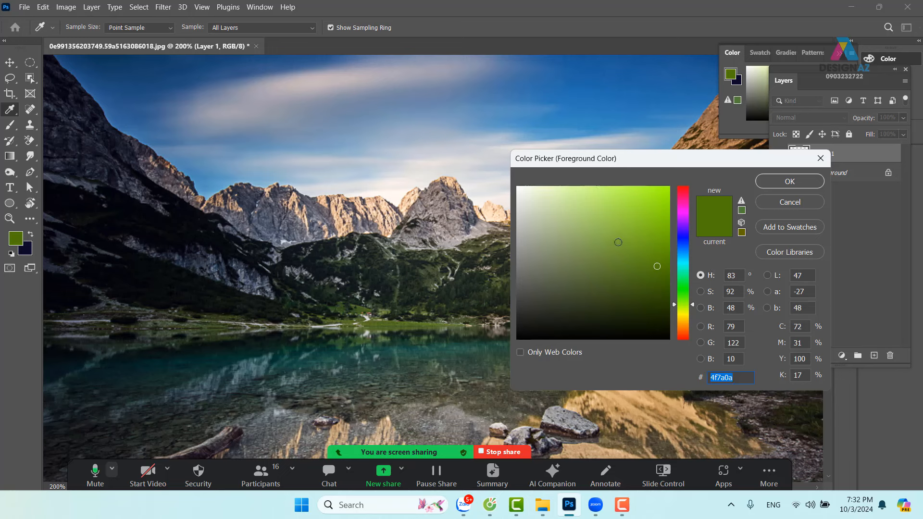
{"action": "left_click", "coordinate": [623, 241]}
{"action": "left_click", "coordinate": [793, 183]}
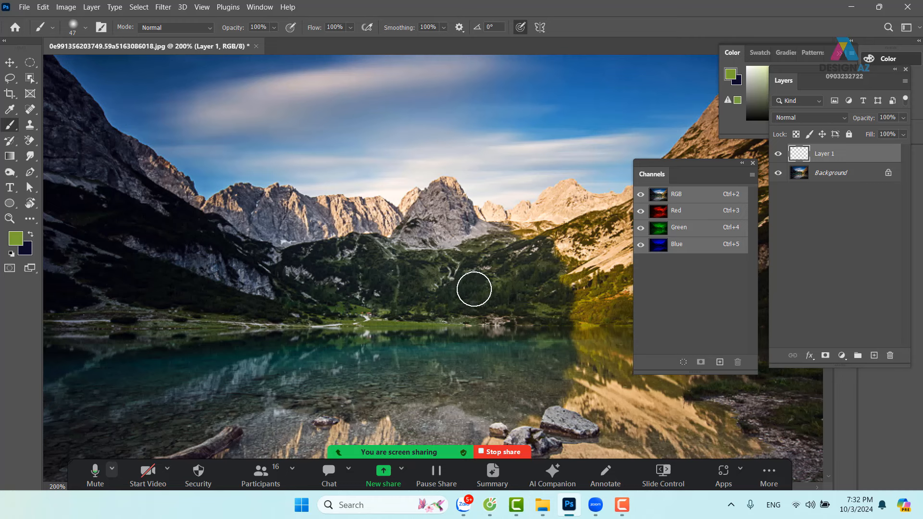
{"action": "left_click", "coordinate": [481, 292]}
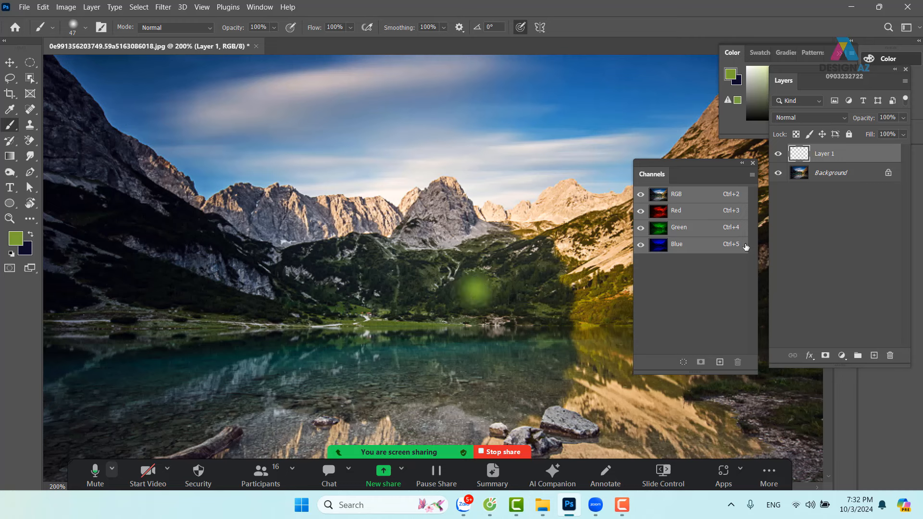
{"action": "key", "text": "ctrl+z"}
Set Layer 1 to Overlay and brush the green over the central hillside and the grassy shoreline below the dark slope
{"action": "left_click", "coordinate": [824, 118]}
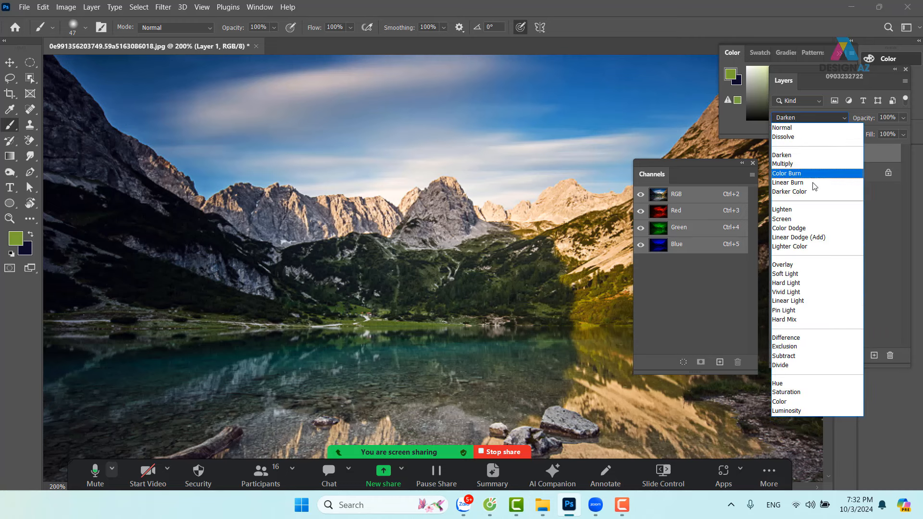
{"action": "left_click", "coordinate": [793, 267]}
{"action": "mouse_move", "coordinate": [479, 276]}
{"action": "left_mouse_down"}
{"action": "mouse_move", "coordinate": [475, 303]}
{"action": "mouse_move", "coordinate": [478, 284]}
{"action": "mouse_move", "coordinate": [451, 297]}
{"action": "left_mouse_up"}
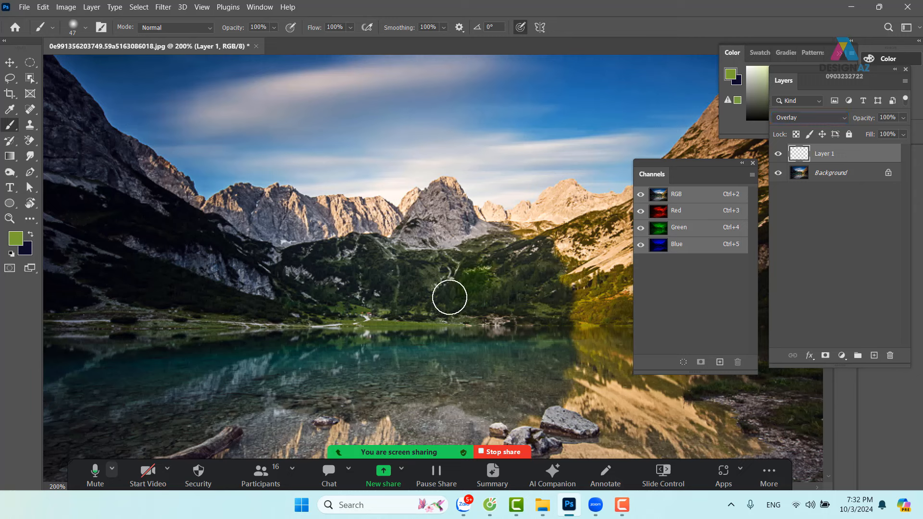
{"action": "mouse_move", "coordinate": [545, 272]}
{"action": "left_mouse_down"}
{"action": "mouse_move", "coordinate": [508, 296]}
{"action": "mouse_move", "coordinate": [546, 260]}
{"action": "mouse_move", "coordinate": [501, 260]}
{"action": "mouse_move", "coordinate": [438, 282]}
{"action": "mouse_move", "coordinate": [540, 294]}
{"action": "mouse_move", "coordinate": [411, 298]}
{"action": "mouse_move", "coordinate": [527, 308]}
{"action": "mouse_move", "coordinate": [401, 306]}
{"action": "mouse_move", "coordinate": [544, 311]}
{"action": "mouse_move", "coordinate": [602, 290]}
{"action": "mouse_move", "coordinate": [505, 290]}
{"action": "mouse_move", "coordinate": [572, 303]}
{"action": "left_mouse_up"}
{"action": "left_click_drag", "start_coordinate": [442, 293], "coordinate": [484, 297]}
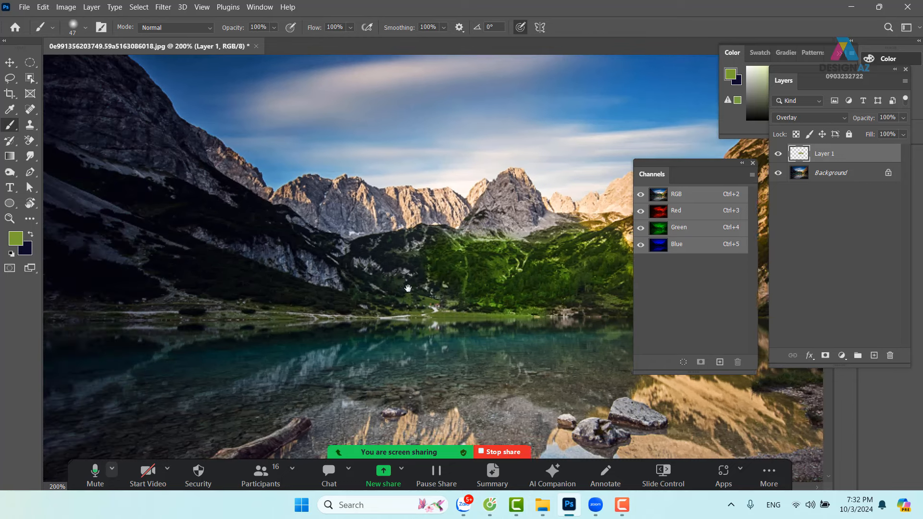
{"action": "mouse_move", "coordinate": [342, 288]}
{"action": "left_mouse_down"}
{"action": "mouse_move", "coordinate": [442, 291]}
{"action": "mouse_move", "coordinate": [418, 297]}
{"action": "mouse_move", "coordinate": [508, 306]}
{"action": "mouse_move", "coordinate": [313, 319]}
{"action": "mouse_move", "coordinate": [397, 307]}
{"action": "mouse_move", "coordinate": [243, 313]}
{"action": "mouse_move", "coordinate": [336, 305]}
{"action": "mouse_move", "coordinate": [288, 288]}
{"action": "mouse_move", "coordinate": [378, 270]}
{"action": "mouse_move", "coordinate": [472, 297]}
{"action": "mouse_move", "coordinate": [309, 243]}
{"action": "left_mouse_up"}
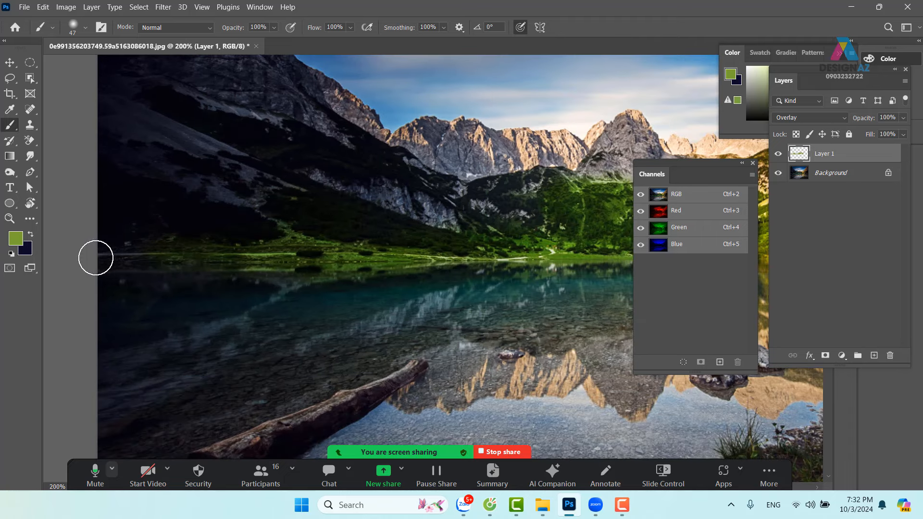
{"action": "mouse_move", "coordinate": [454, 225]}
{"action": "left_mouse_down"}
{"action": "mouse_move", "coordinate": [469, 284]}
{"action": "mouse_move", "coordinate": [414, 240]}
{"action": "mouse_move", "coordinate": [477, 258]}
{"action": "mouse_move", "coordinate": [434, 253]}
{"action": "left_mouse_up"}
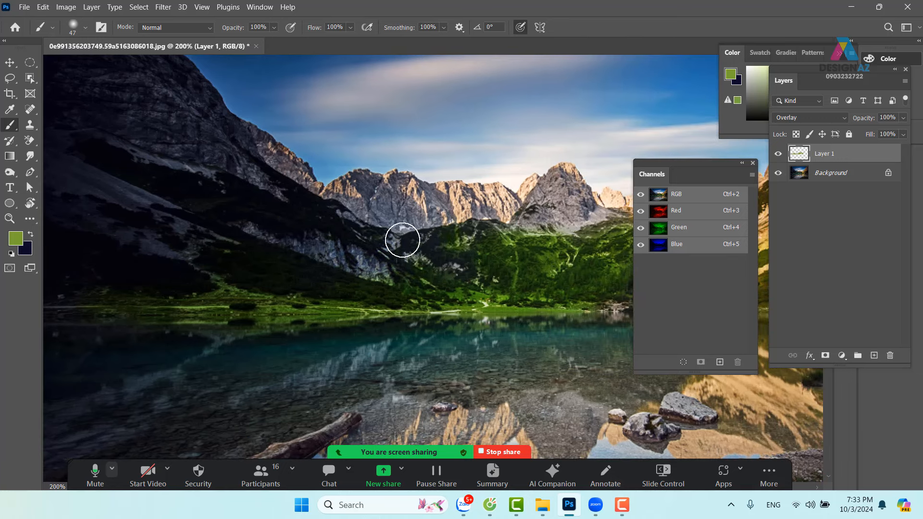
Brush the same green over the sunlit right-hand slope, its reflection in the lake and the grassy bank
{"action": "left_click_drag", "start_coordinate": [533, 281], "coordinate": [243, 260]}
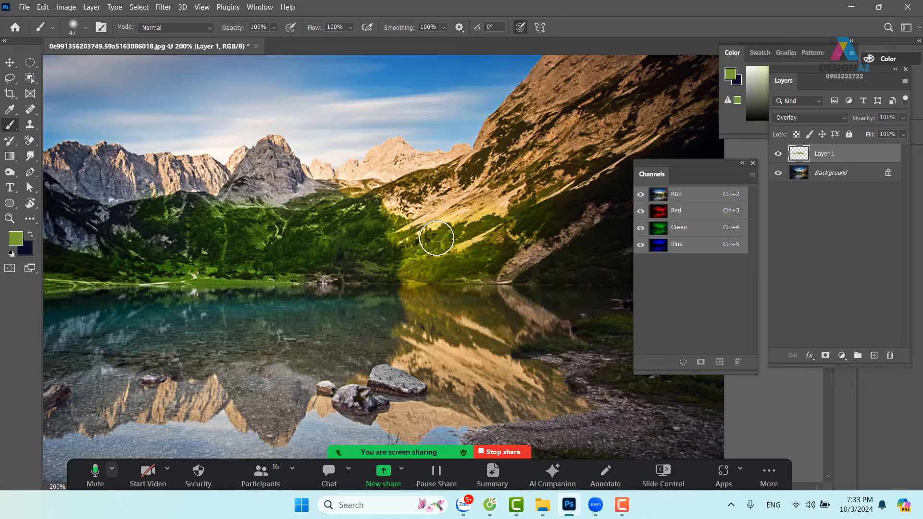
{"action": "left_click_drag", "start_coordinate": [436, 238], "coordinate": [446, 258]}
{"action": "mouse_move", "coordinate": [408, 212]}
{"action": "left_mouse_down"}
{"action": "mouse_move", "coordinate": [470, 196]}
{"action": "mouse_move", "coordinate": [399, 236]}
{"action": "mouse_move", "coordinate": [432, 250]}
{"action": "left_mouse_up"}
{"action": "left_click_drag", "start_coordinate": [289, 284], "coordinate": [200, 245]}
{"action": "mouse_move", "coordinate": [504, 332]}
{"action": "left_mouse_down"}
{"action": "mouse_move", "coordinate": [569, 336]}
{"action": "mouse_move", "coordinate": [543, 353]}
{"action": "mouse_move", "coordinate": [498, 359]}
{"action": "mouse_move", "coordinate": [572, 361]}
{"action": "mouse_move", "coordinate": [566, 326]}
{"action": "mouse_move", "coordinate": [520, 367]}
{"action": "mouse_move", "coordinate": [475, 380]}
{"action": "mouse_move", "coordinate": [576, 391]}
{"action": "mouse_move", "coordinate": [525, 373]}
{"action": "mouse_move", "coordinate": [518, 386]}
{"action": "mouse_move", "coordinate": [406, 338]}
{"action": "mouse_move", "coordinate": [533, 343]}
{"action": "left_mouse_up"}
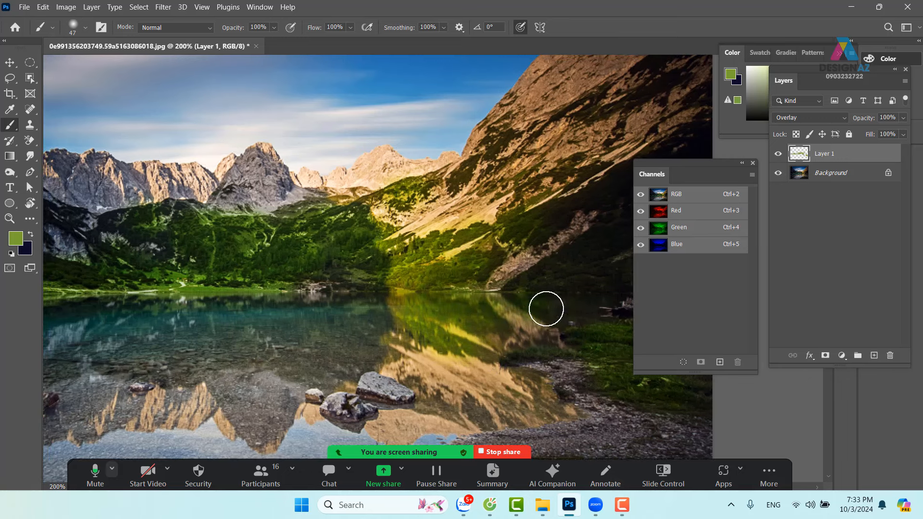
{"action": "left_click_drag", "start_coordinate": [319, 313], "coordinate": [526, 319]}
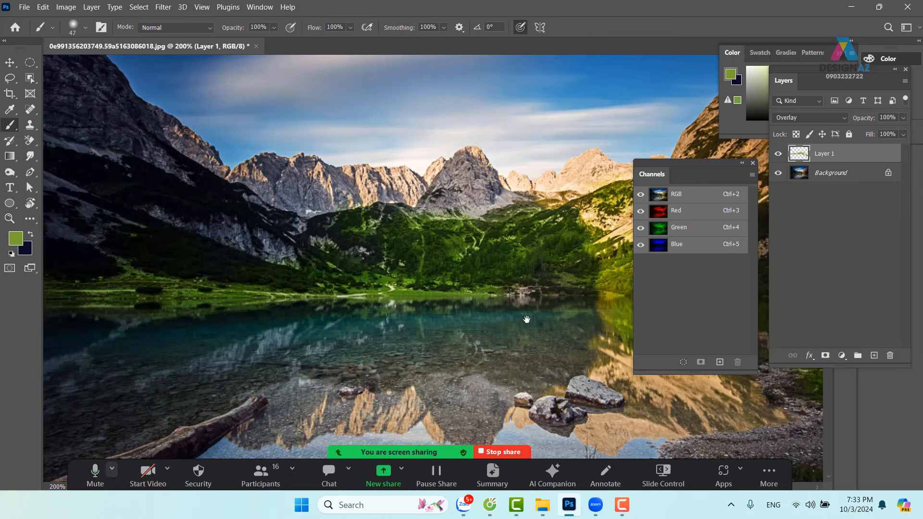
Add a new layer above Layer 1, sample the lake's dark teal and brighten the foreground color to #35827a
{"action": "left_click", "coordinate": [873, 355]}
{"action": "key", "text": "i"}
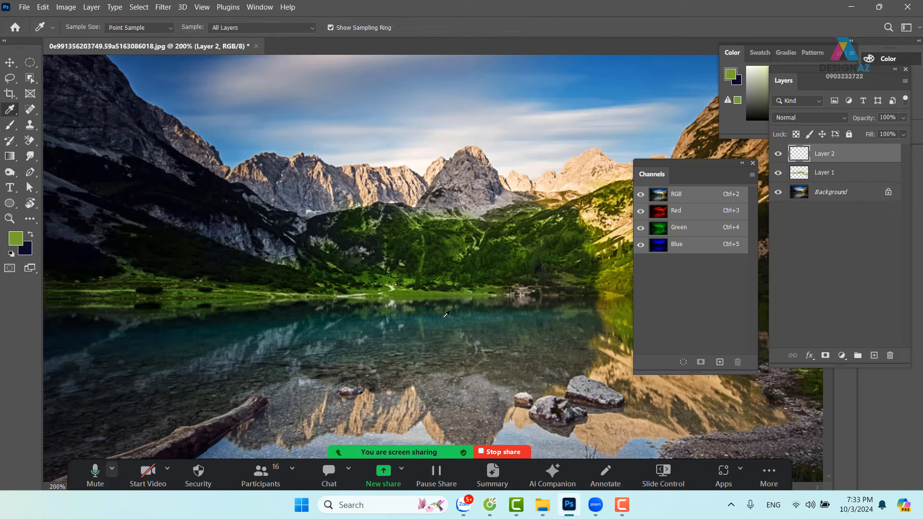
{"action": "left_click", "coordinate": [16, 240]}
{"action": "left_click", "coordinate": [608, 264]}
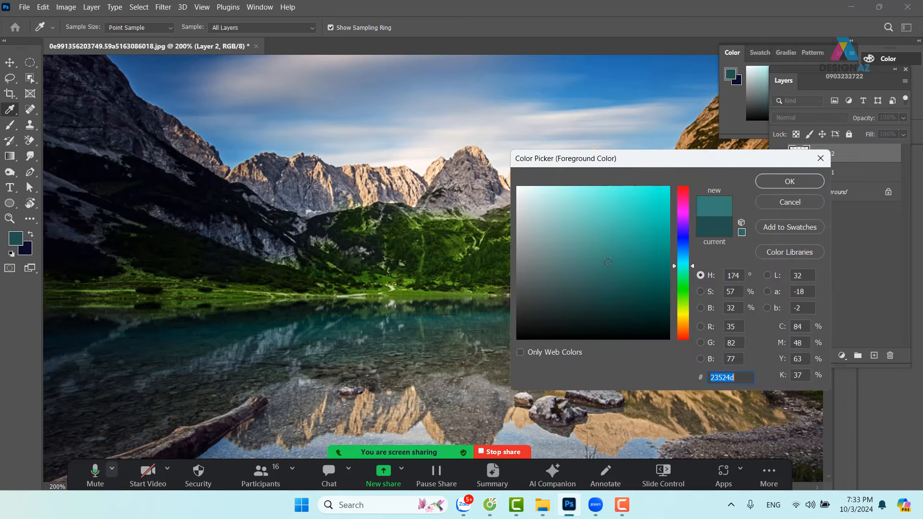
{"action": "left_click", "coordinate": [789, 181]}
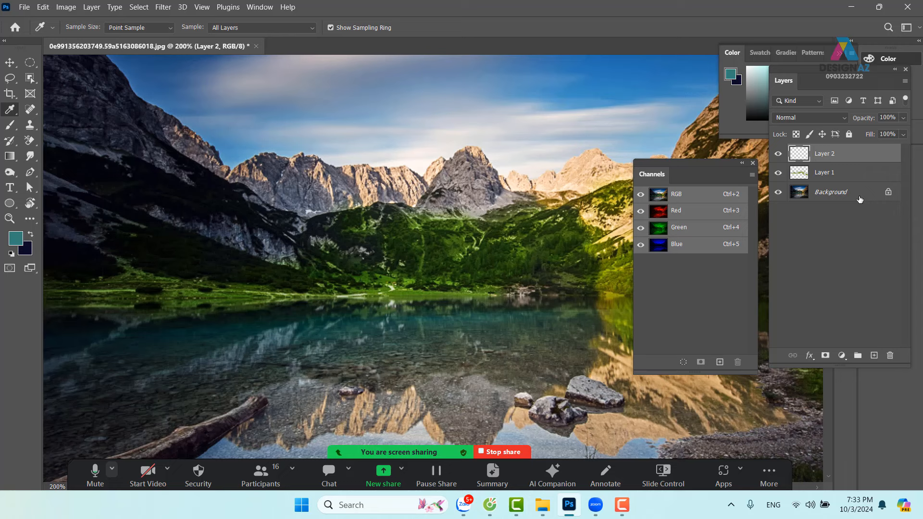
Set Layer 2's blend mode to Overlay and brush the teal across the lake water toward the photo's left side
{"action": "left_click", "coordinate": [824, 117]}
{"action": "left_click", "coordinate": [817, 267]}
{"action": "left_click", "coordinate": [9, 125]}
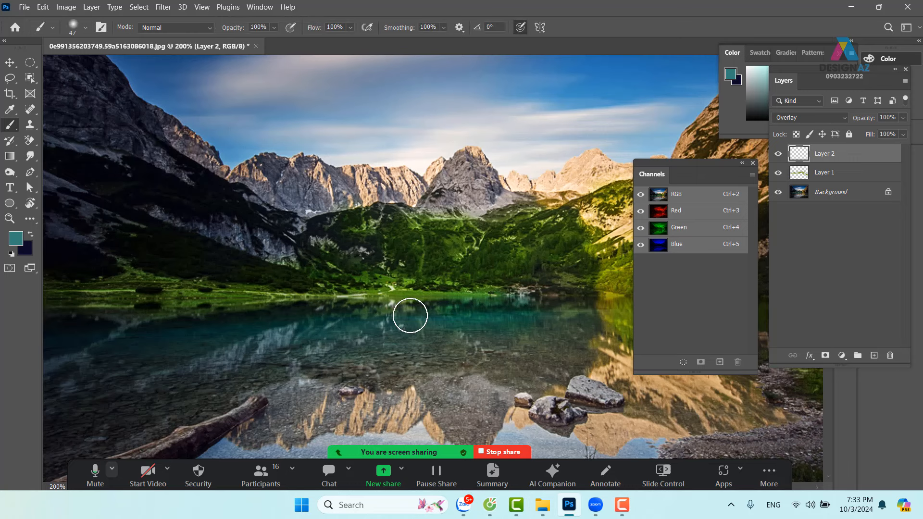
{"action": "mouse_move", "coordinate": [410, 316]}
{"action": "left_mouse_down"}
{"action": "mouse_move", "coordinate": [461, 330]}
{"action": "mouse_move", "coordinate": [317, 330]}
{"action": "mouse_move", "coordinate": [284, 339]}
{"action": "mouse_move", "coordinate": [426, 325]}
{"action": "left_mouse_up"}
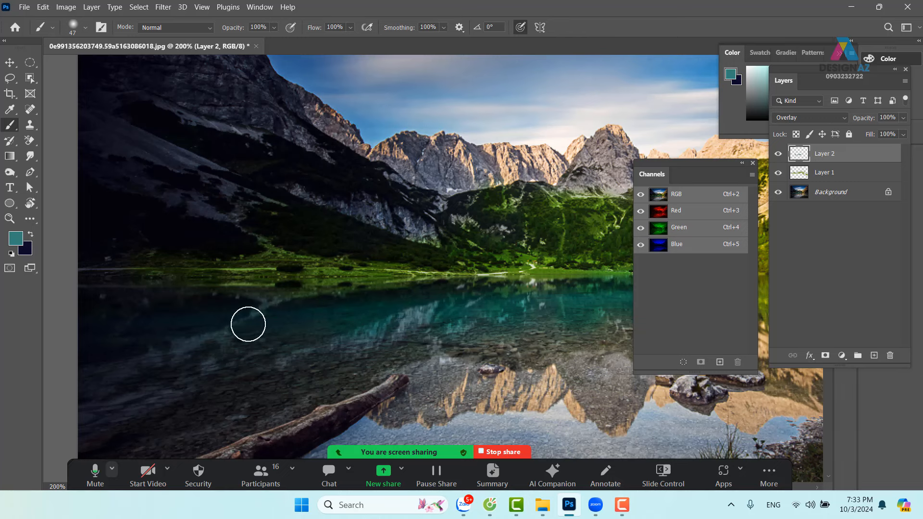
{"action": "left_click_drag", "start_coordinate": [323, 335], "coordinate": [446, 303]}
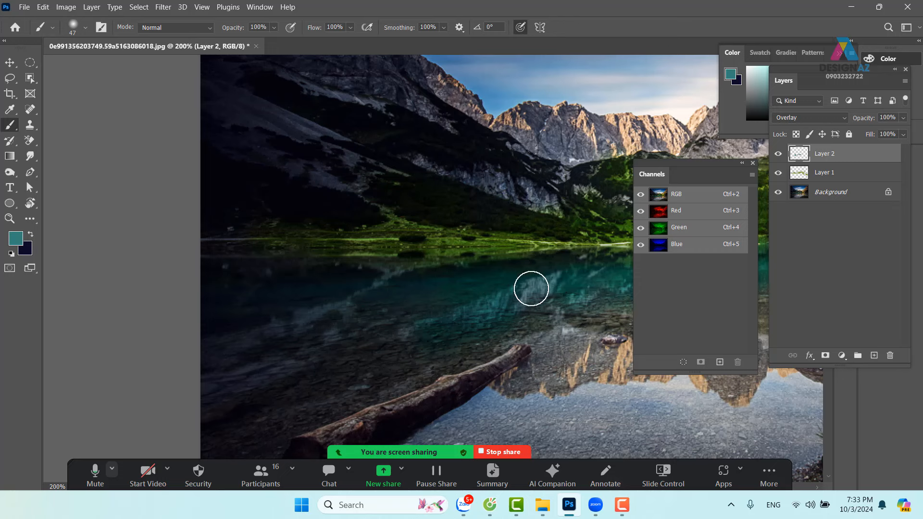
Set the foreground color to dark blue #003058, and undo a trial stroke of it along the lake's far edge
{"action": "left_click", "coordinate": [12, 241]}
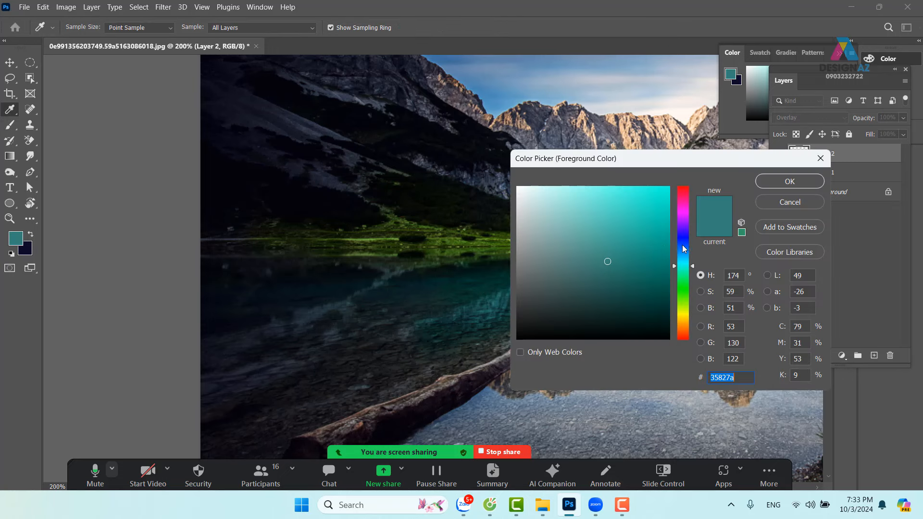
{"action": "type", "text": "023159"}
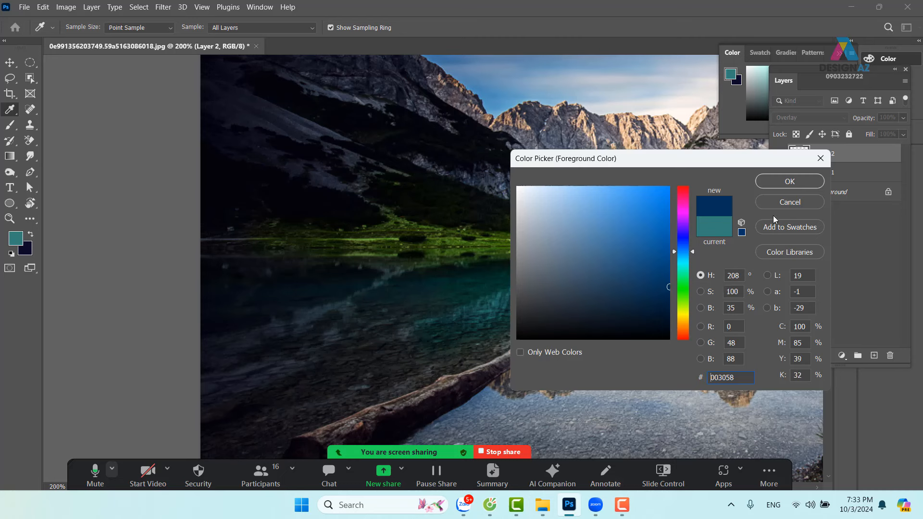
{"action": "left_click", "coordinate": [803, 183]}
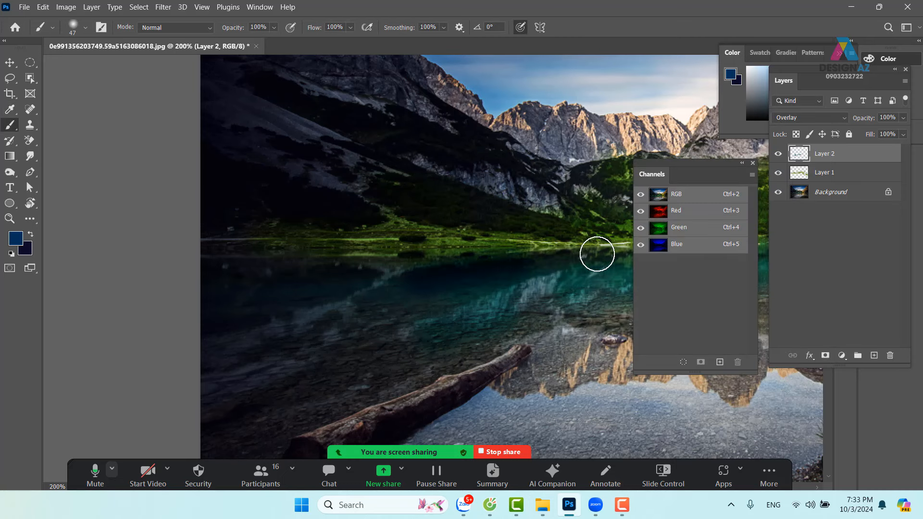
{"action": "key", "text": "ctrl+z"}
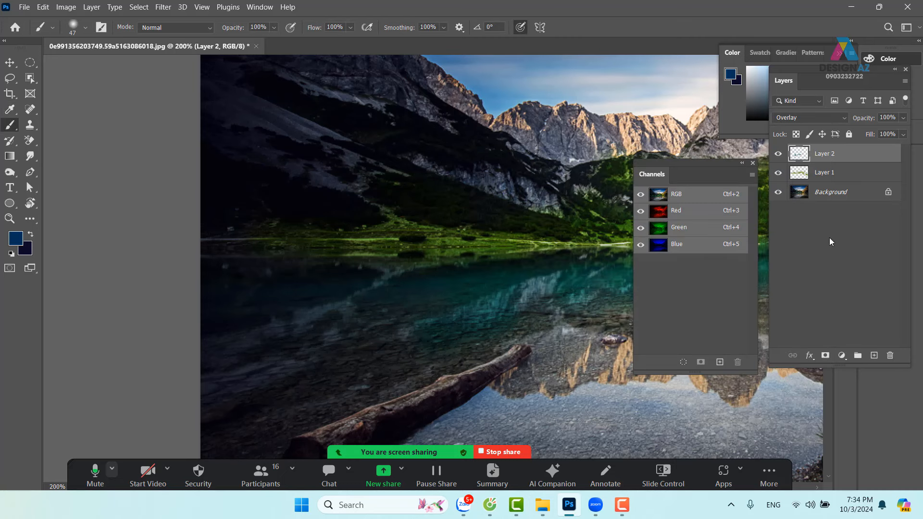
Add a new layer above Layer 2, paint a short dark blue stroke on the lake and set the layer to Overlay
{"action": "left_click", "coordinate": [874, 355]}
{"action": "left_click_drag", "start_coordinate": [453, 278], "coordinate": [528, 269]}
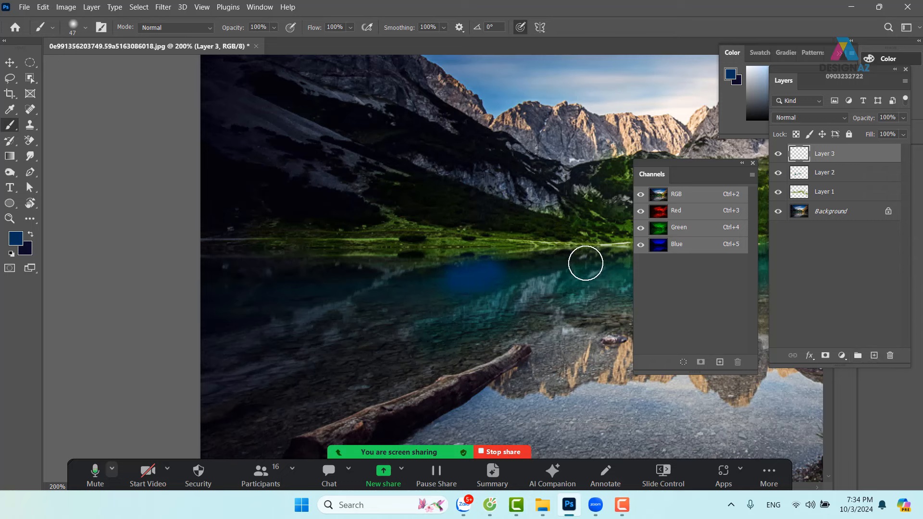
{"action": "left_click", "coordinate": [812, 117]}
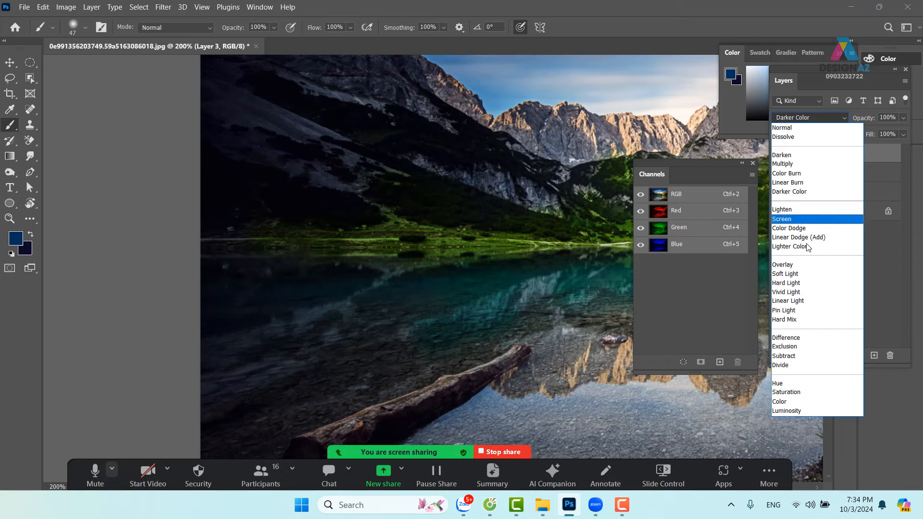
{"action": "left_click", "coordinate": [801, 265]}
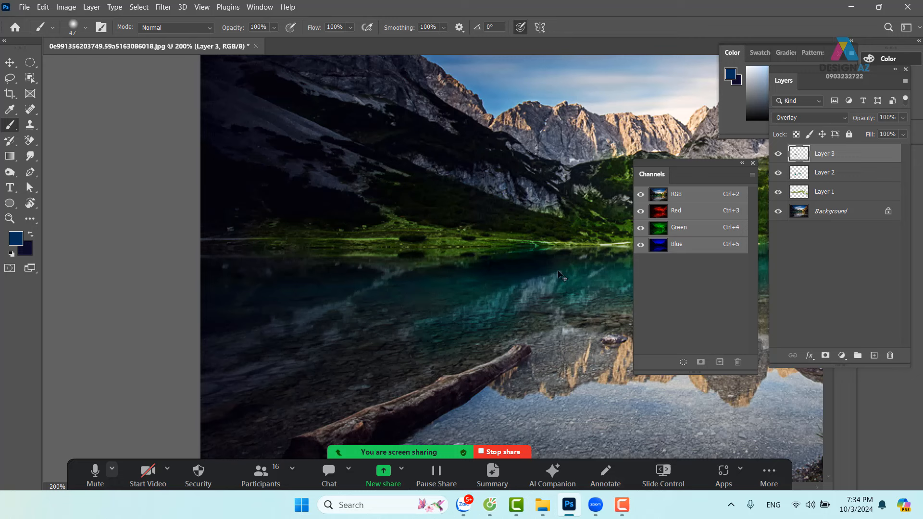
Lower the brush opacity to 48% and brush dark blue over the lake water on Layer 3
{"action": "left_click", "coordinate": [273, 29]}
{"action": "left_click_drag", "start_coordinate": [450, 284], "coordinate": [601, 263]}
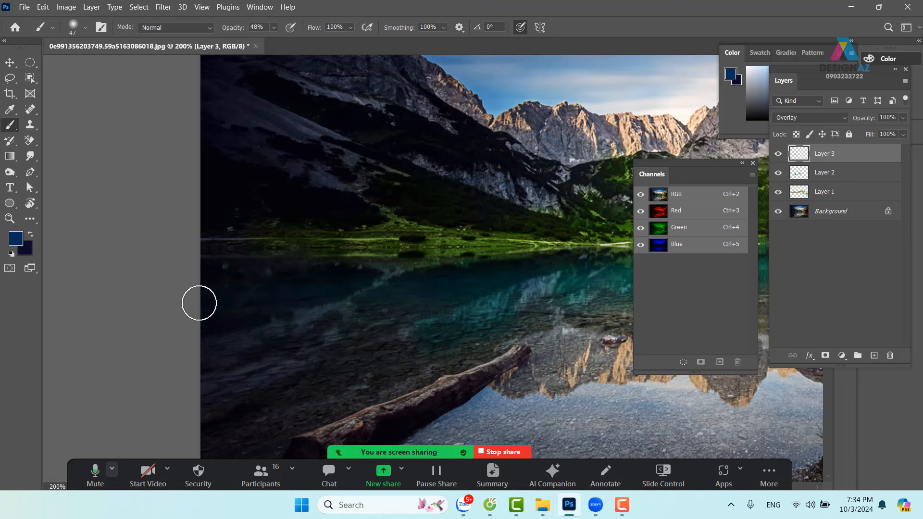
{"action": "left_click_drag", "start_coordinate": [397, 387], "coordinate": [379, 296]}
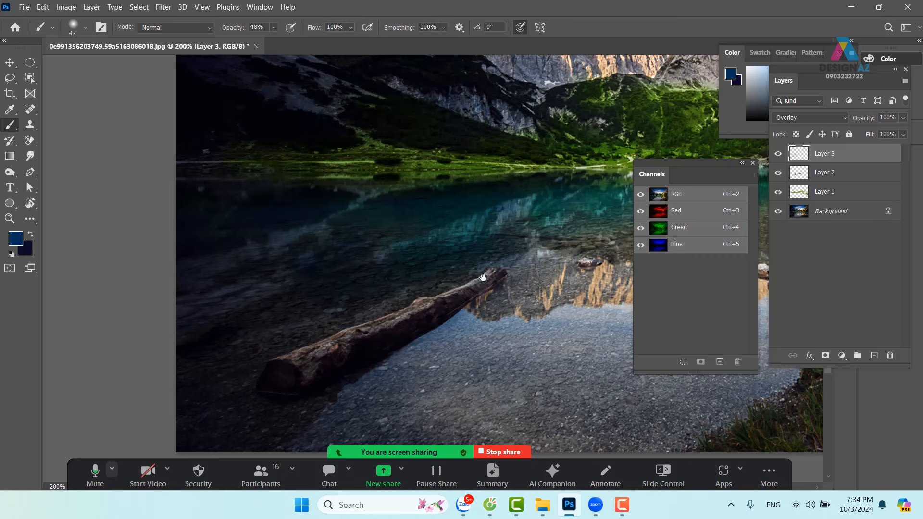
{"action": "left_click_drag", "start_coordinate": [517, 252], "coordinate": [279, 284]}
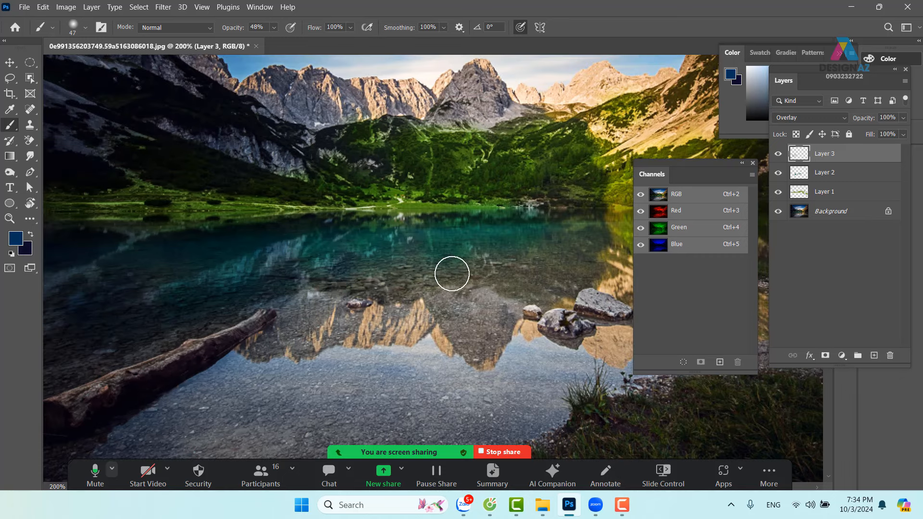
{"action": "left_click_drag", "start_coordinate": [525, 278], "coordinate": [408, 285]}
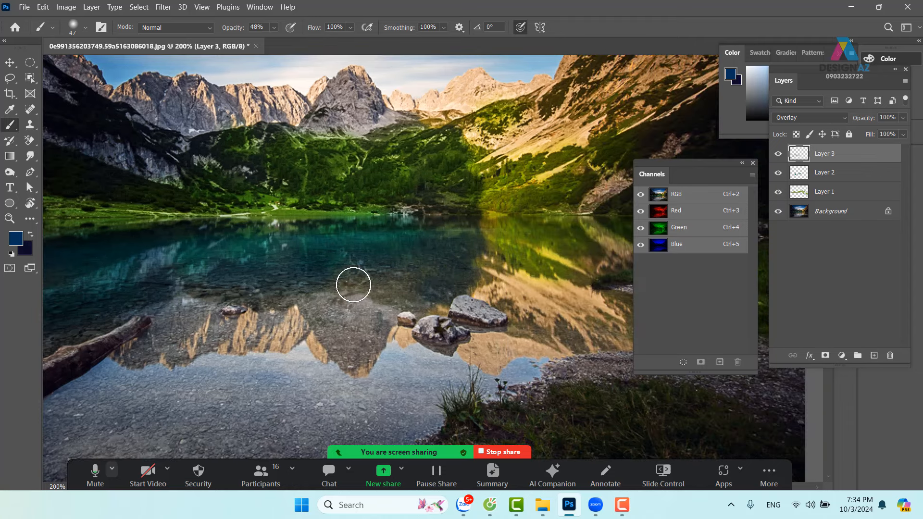
{"action": "mouse_move", "coordinate": [487, 327]}
{"action": "left_mouse_down"}
{"action": "mouse_move", "coordinate": [473, 287]}
{"action": "mouse_move", "coordinate": [322, 319]}
{"action": "left_mouse_up"}
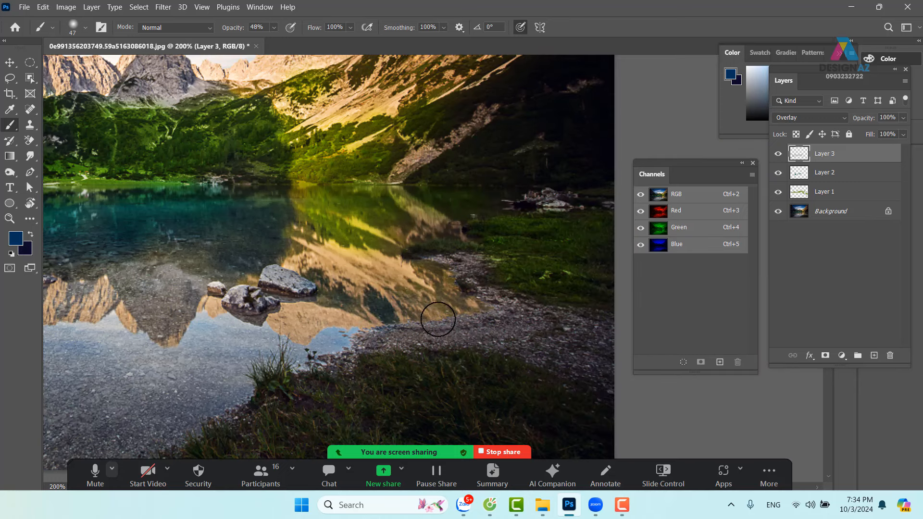
{"action": "left_click_drag", "start_coordinate": [431, 246], "coordinate": [487, 288]}
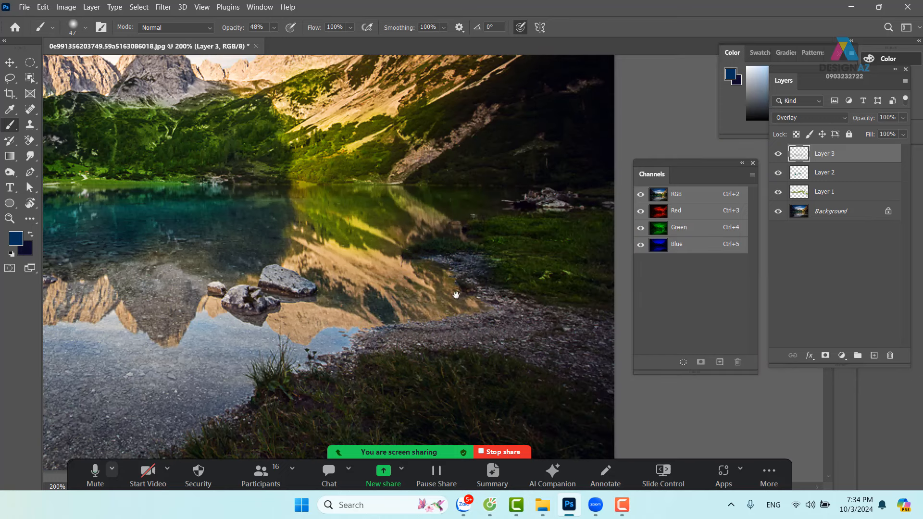
{"action": "mouse_move", "coordinate": [372, 255]}
{"action": "left_mouse_down"}
{"action": "mouse_move", "coordinate": [453, 325]}
{"action": "mouse_move", "coordinate": [373, 327]}
{"action": "left_mouse_up"}
{"action": "mouse_move", "coordinate": [336, 255]}
{"action": "left_mouse_down"}
{"action": "mouse_move", "coordinate": [382, 346]}
{"action": "mouse_move", "coordinate": [493, 331]}
{"action": "mouse_move", "coordinate": [479, 336]}
{"action": "left_mouse_up"}
{"action": "key", "text": "ctrl+minus"}
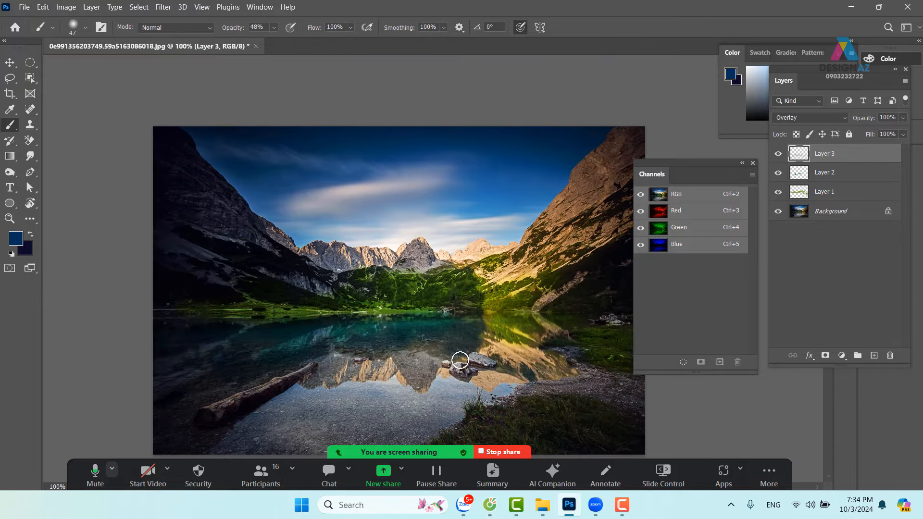
Compare the painted photo with the original by isolating the Background layer, restore all layers, and close the Channels list
{"action": "left_click", "coordinate": [778, 212], "text": "alt"}
{"action": "left_click", "coordinate": [778, 212], "text": "alt"}
{"action": "left_click_drag", "start_coordinate": [407, 268], "coordinate": [348, 277]}
{"action": "key", "text": "ctrl+plus"}
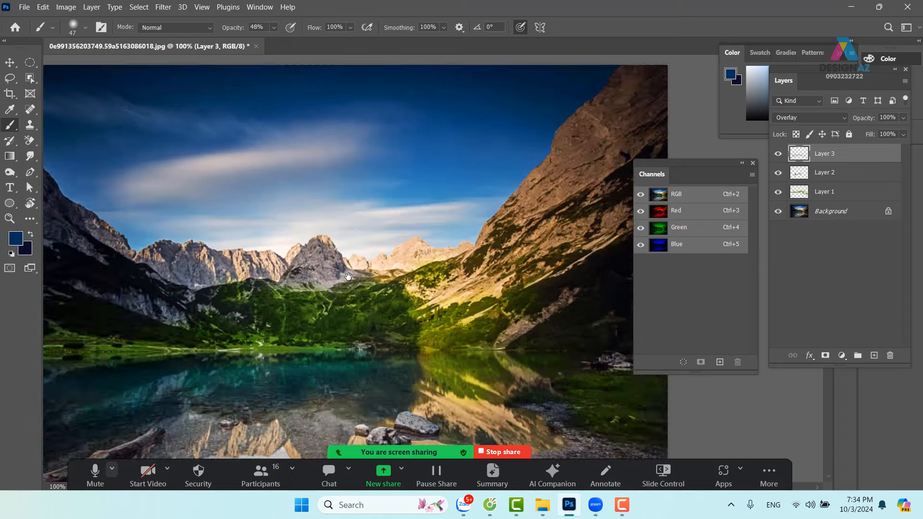
{"action": "left_click_drag", "start_coordinate": [336, 231], "coordinate": [404, 201]}
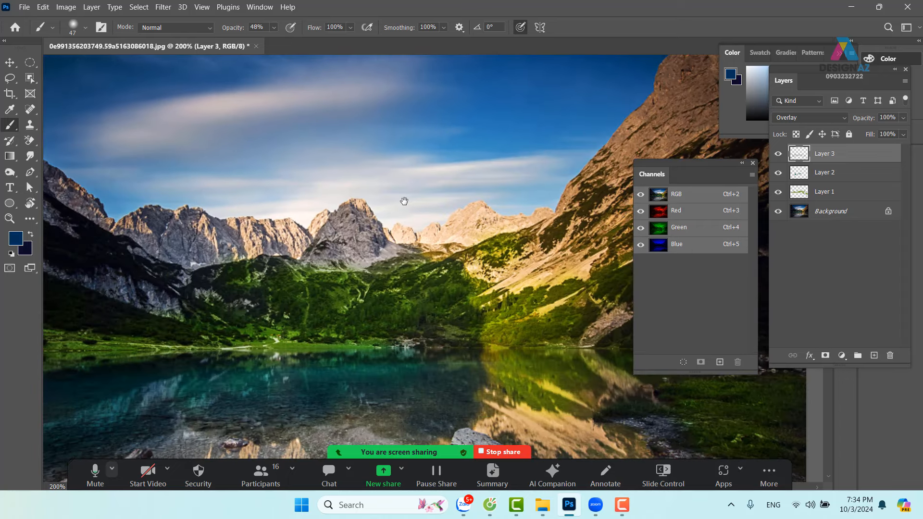
{"action": "key", "text": "ctrl+minus"}
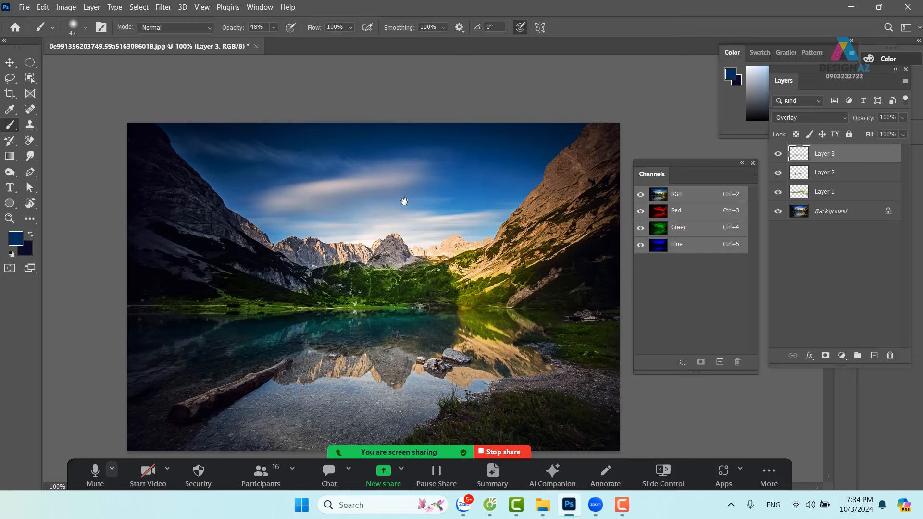
{"action": "left_click", "coordinate": [753, 163]}
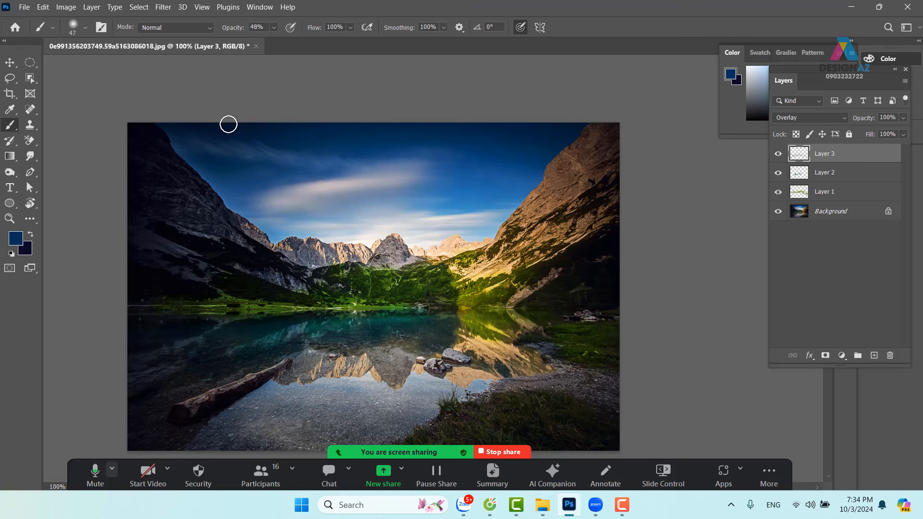
Open the brush presets, browse to ggg.abr in drive E's nội dung đồ họa folder for import, and cancel loading it
{"action": "left_click", "coordinate": [86, 27]}
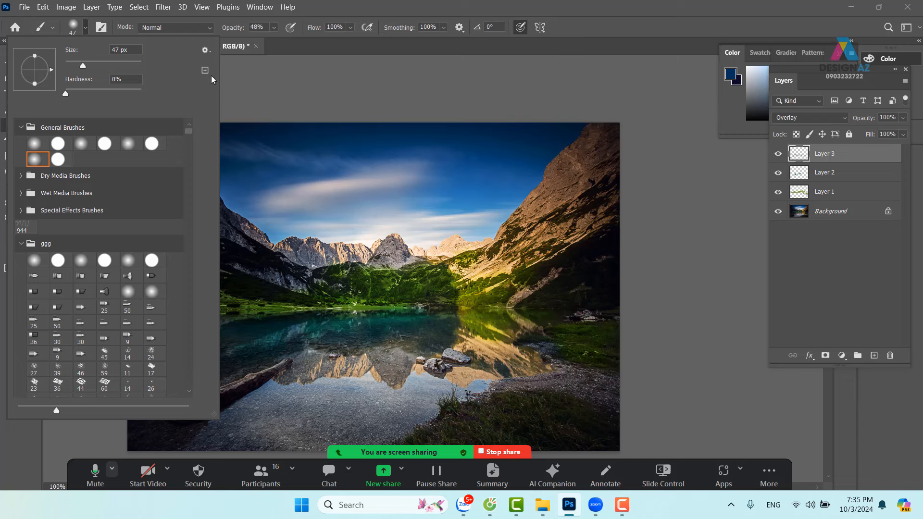
{"action": "left_click", "coordinate": [208, 53]}
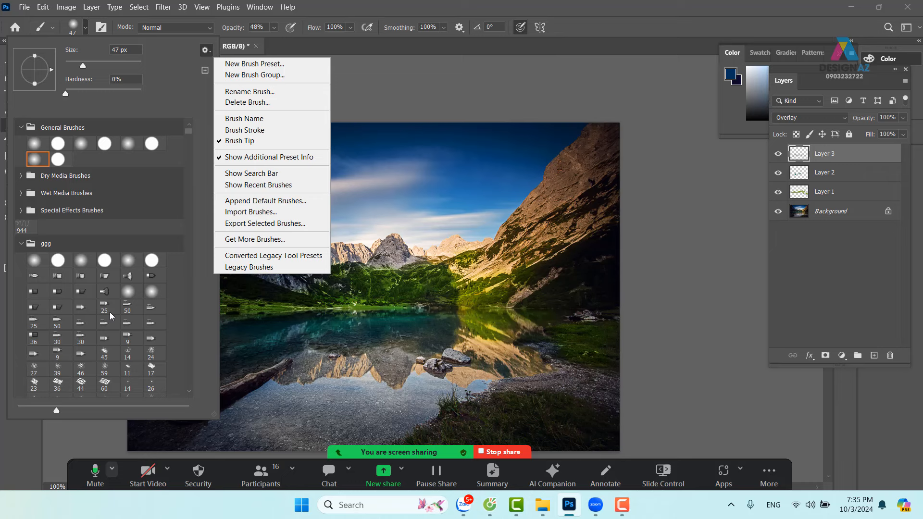
{"action": "left_click", "coordinate": [266, 218]}
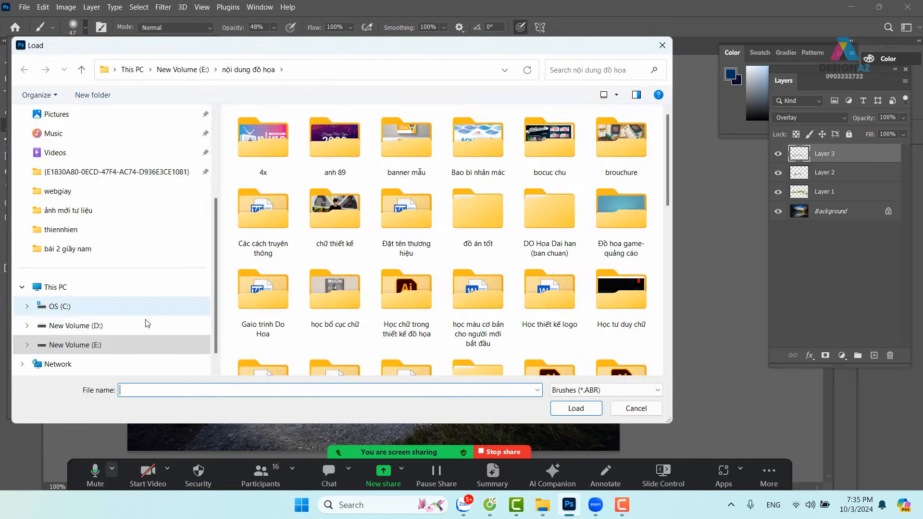
{"action": "left_click", "coordinate": [138, 345]}
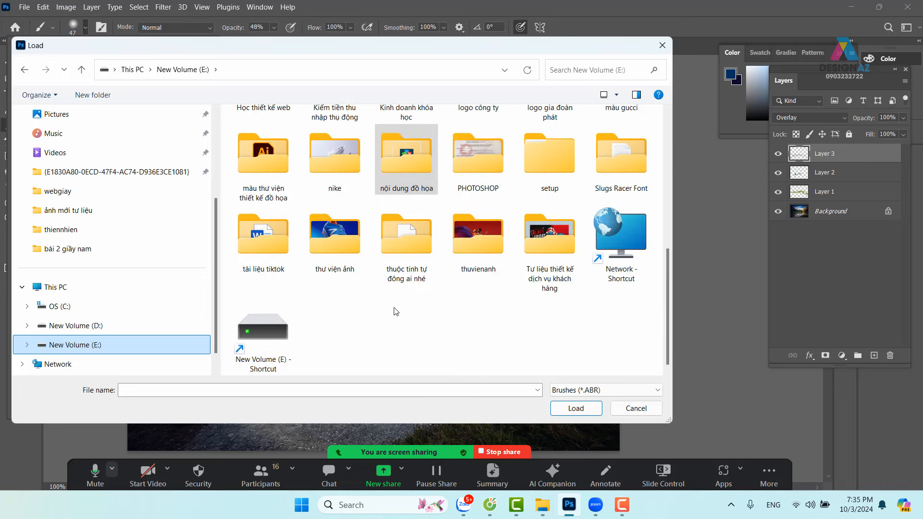
{"action": "double_click", "coordinate": [405, 168]}
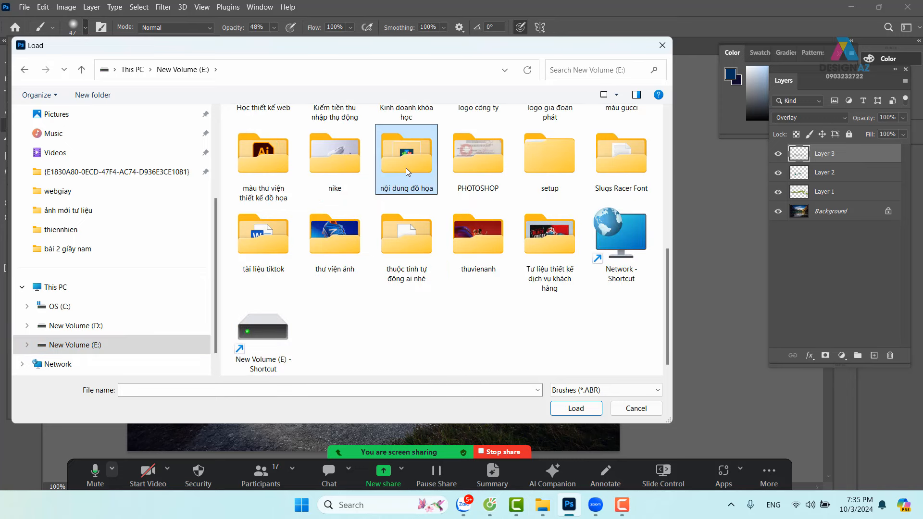
{"action": "type", "text": "ggg.abr"}
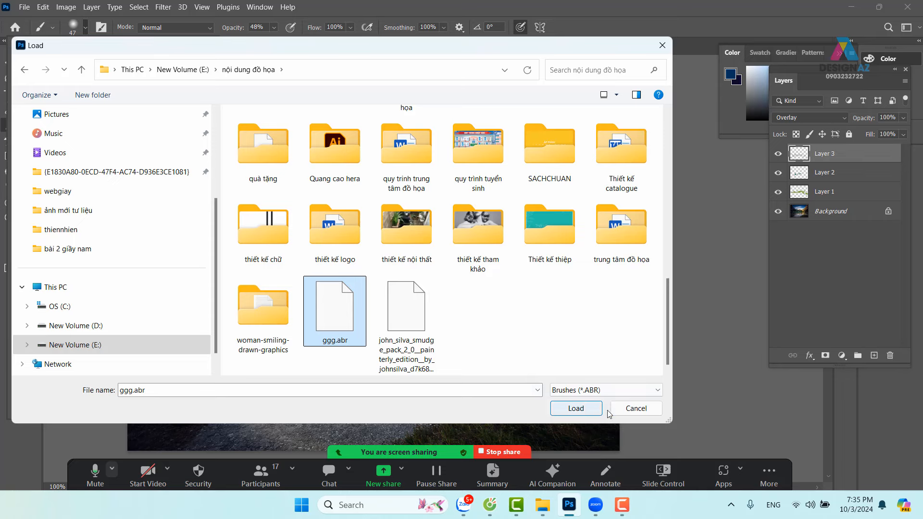
{"action": "left_click", "coordinate": [648, 410]}
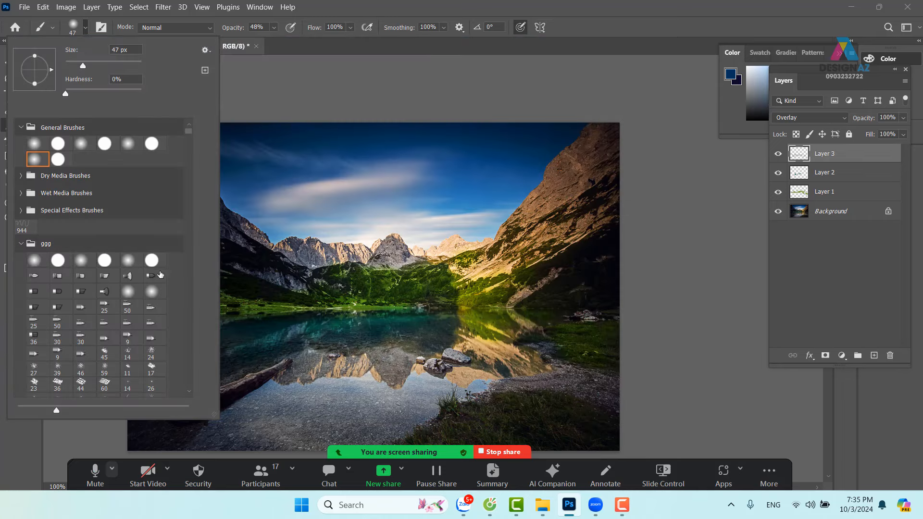
Pick the 854 px cloud brush from the ggg brush set
{"action": "scroll", "coordinate": [107, 305], "scroll_direction": "down", "scroll_amount": 5}
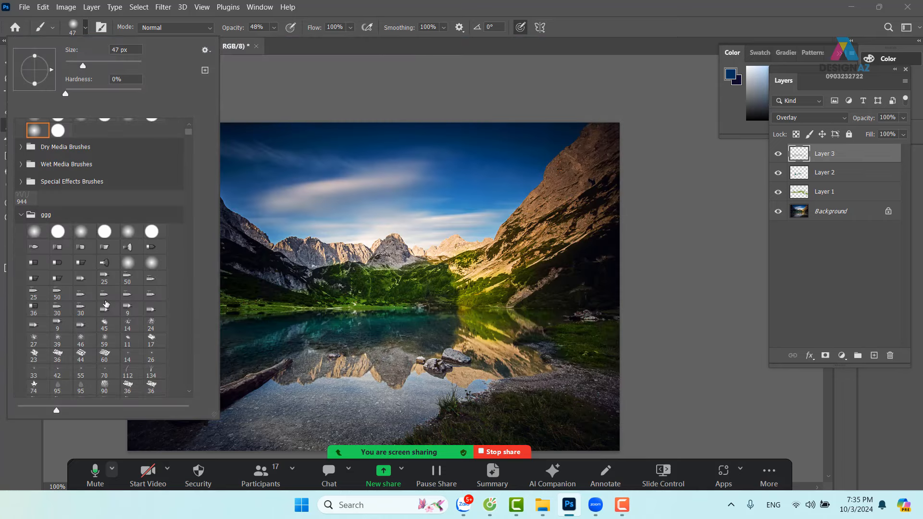
{"action": "scroll", "coordinate": [107, 305], "scroll_direction": "down", "scroll_amount": 4}
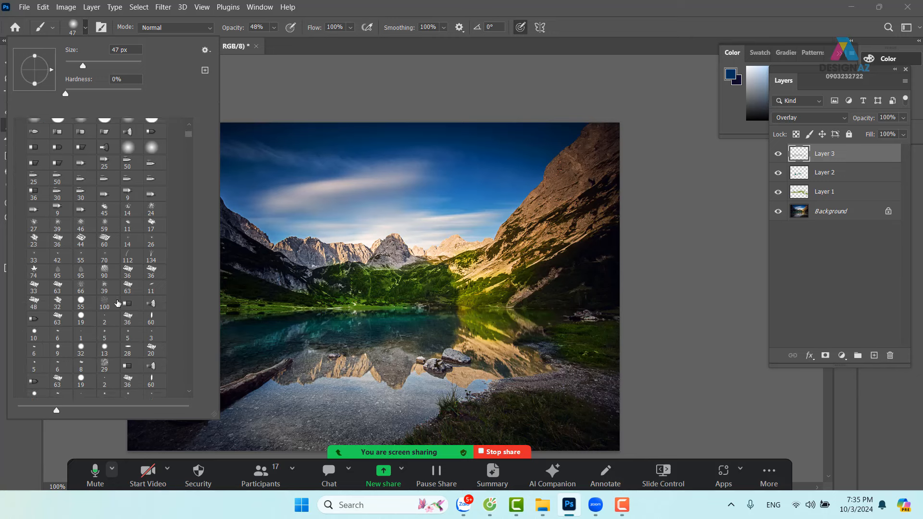
{"action": "scroll", "coordinate": [118, 301], "scroll_direction": "down", "scroll_amount": 2}
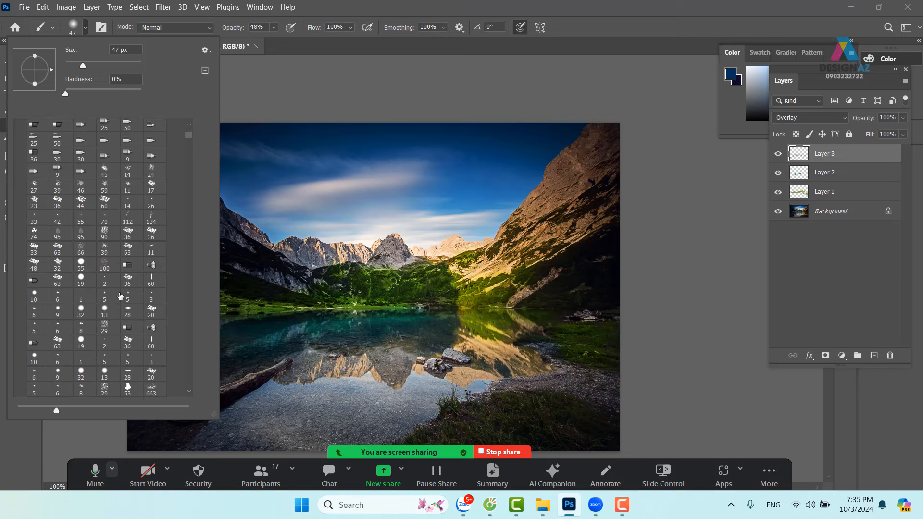
{"action": "scroll", "coordinate": [120, 294], "scroll_direction": "down", "scroll_amount": 3}
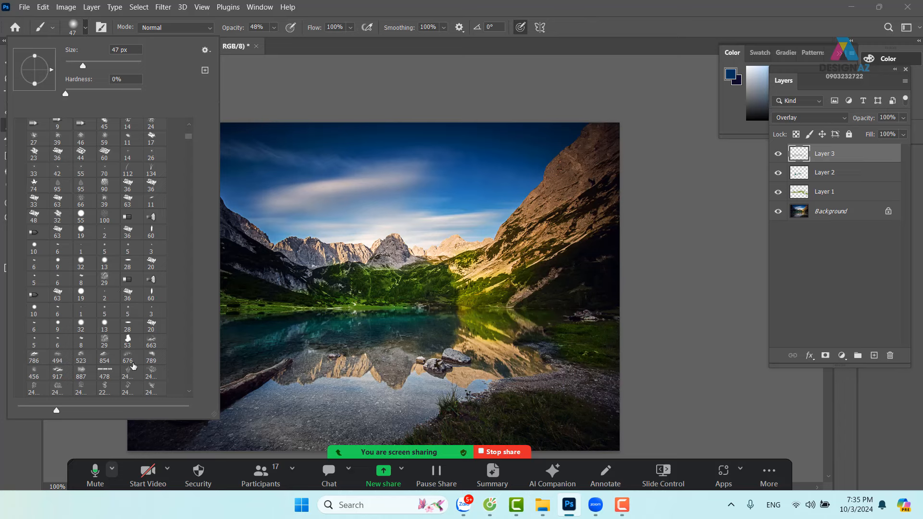
{"action": "left_click", "coordinate": [109, 359]}
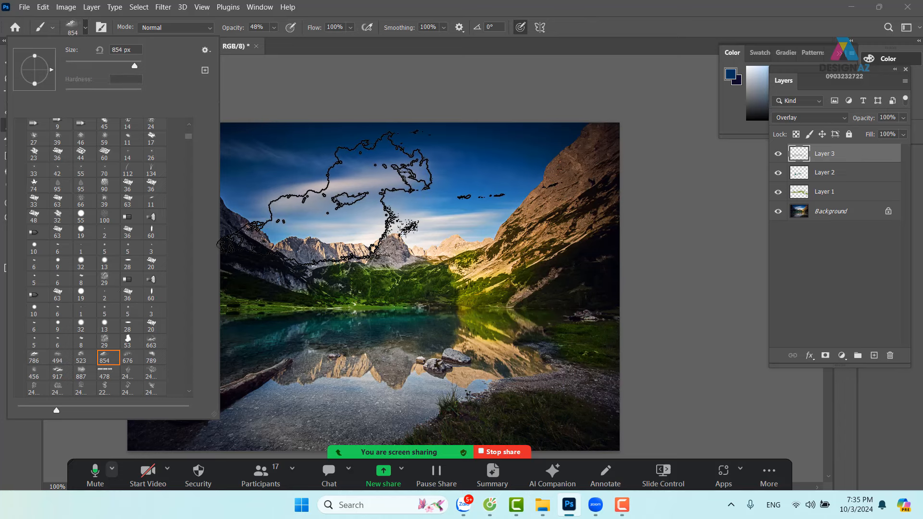
{"action": "left_click", "coordinate": [670, 22]}
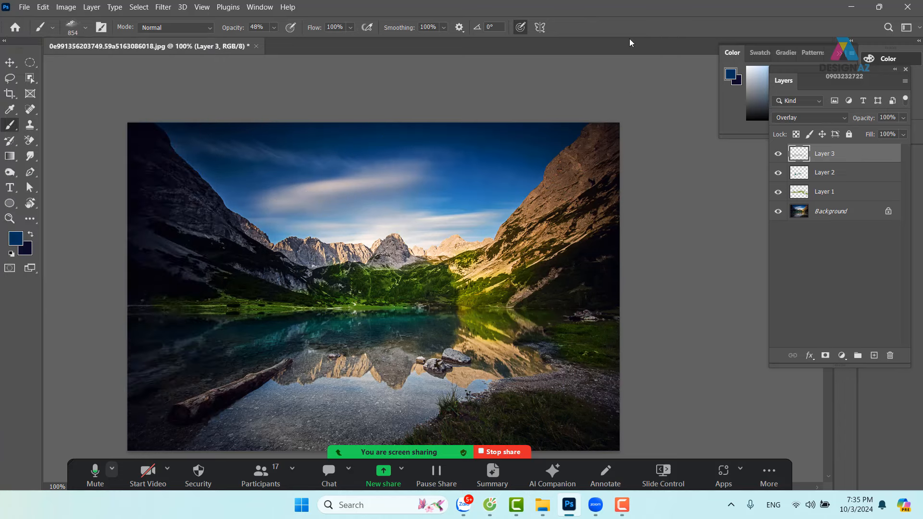
Set the brush opacity to 100% and reduce the cloud brush size to 532 px
{"action": "left_click", "coordinate": [273, 27]}
{"action": "left_click_drag", "start_coordinate": [282, 42], "coordinate": [364, 40]}
{"action": "left_click", "coordinate": [661, 27]}
{"action": "left_click_drag", "start_coordinate": [454, 214], "coordinate": [337, 219]}
{"action": "left_click_drag", "start_coordinate": [372, 192], "coordinate": [422, 198]}
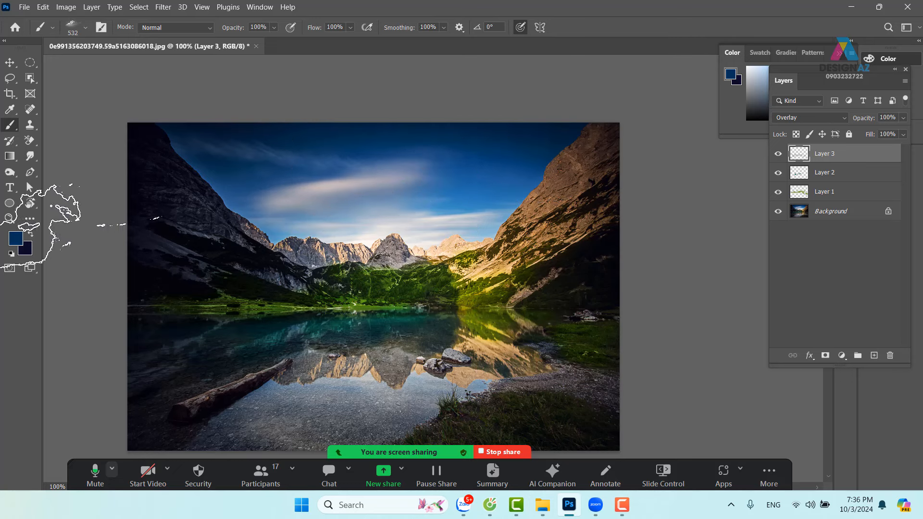
Set the foreground color to white #ffffff and stamp one cloud above the mountain peaks on a new layer
{"action": "left_click", "coordinate": [17, 239]}
{"action": "type", "text": "ffffff"}
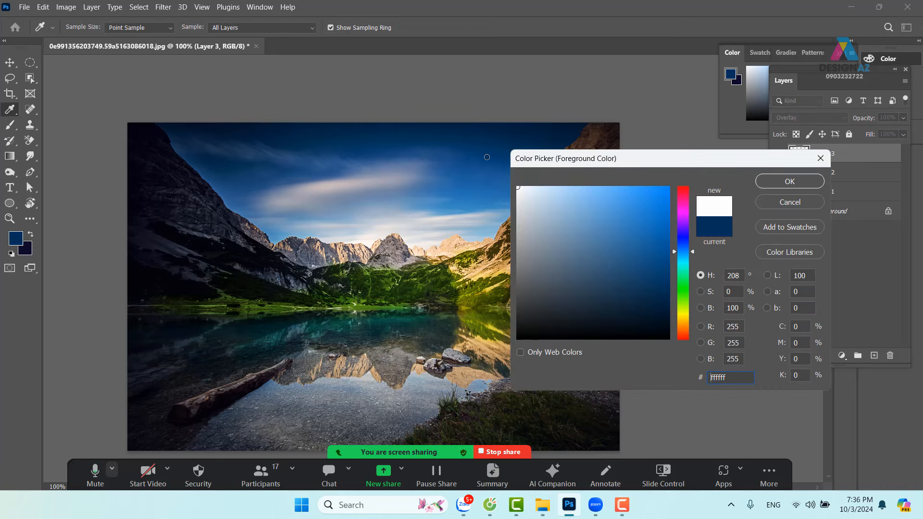
{"action": "left_click", "coordinate": [789, 181]}
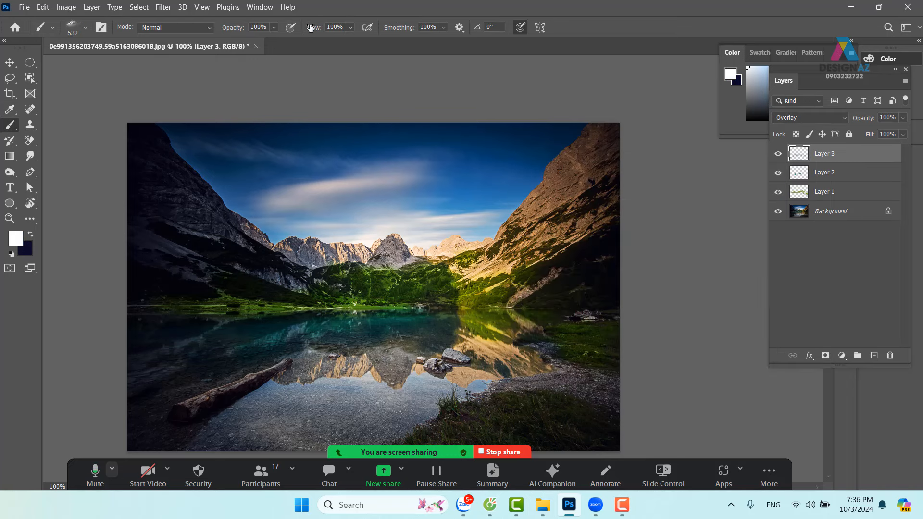
{"action": "left_click", "coordinate": [874, 355]}
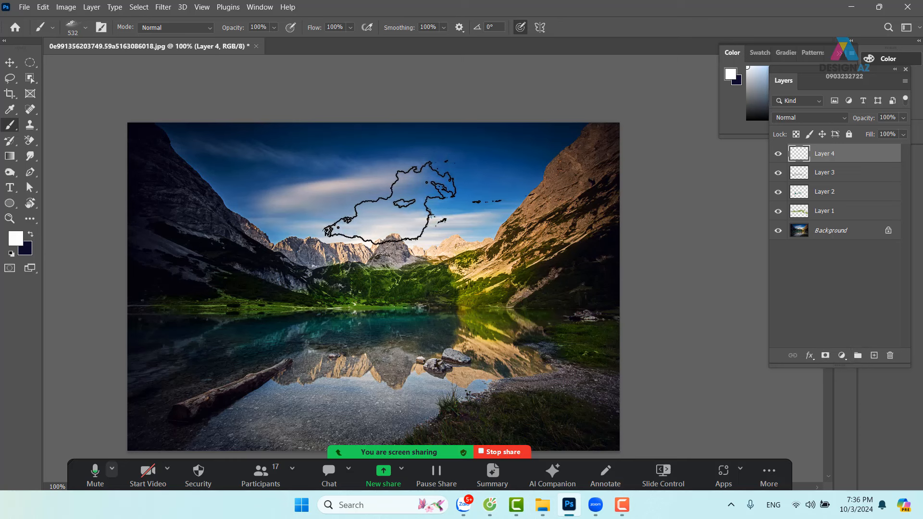
{"action": "left_click", "coordinate": [390, 201]}
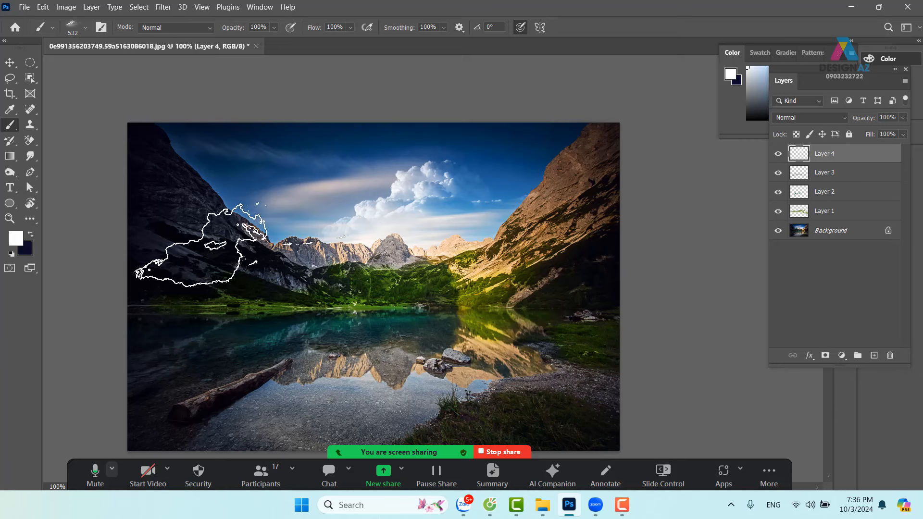
Duplicate the cloud layer onto the lake, flip the copy vertically and position it as the cloud's reflection
{"action": "left_click", "coordinate": [10, 63]}
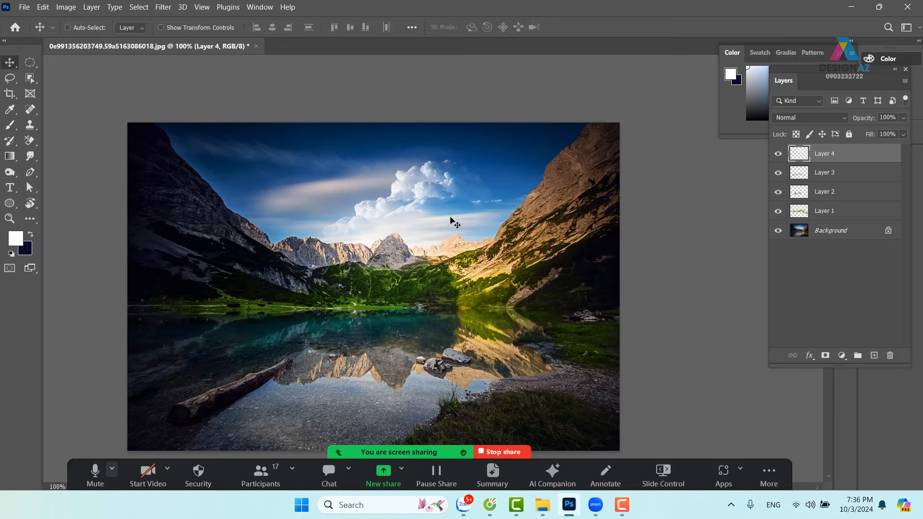
{"action": "left_click_drag", "start_coordinate": [435, 209], "coordinate": [453, 321]}
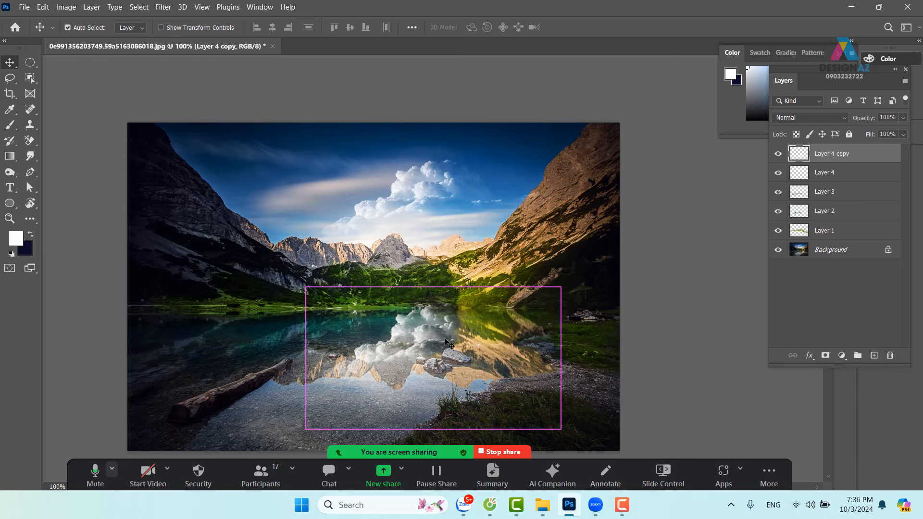
{"action": "key", "text": "ctrl+t"}
{"action": "right_click", "coordinate": [436, 326]}
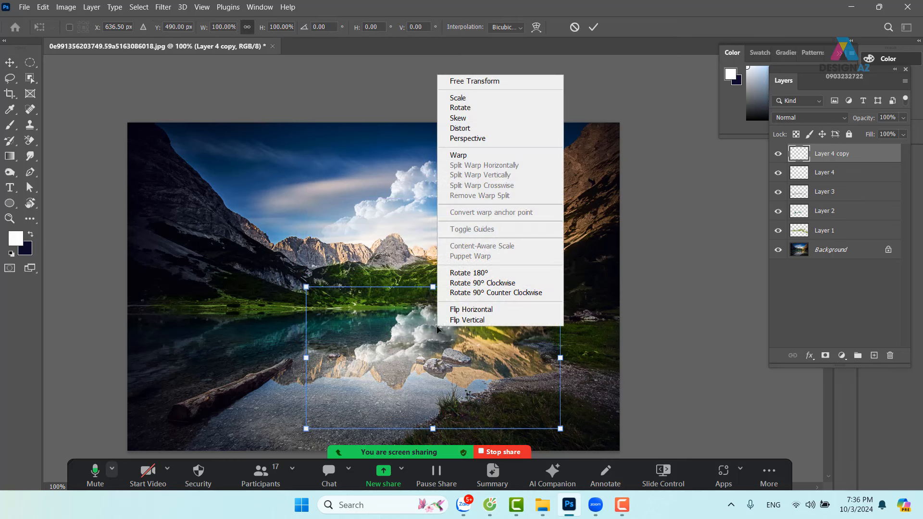
{"action": "left_click", "coordinate": [475, 319]}
{"action": "left_click_drag", "start_coordinate": [423, 395], "coordinate": [420, 407]}
{"action": "key", "text": "Return"}
Blend the cloud reflection into the lake with Blend If, splitting the underlying layer's black slider to 97 / 209
{"action": "key", "text": "ctrl+plus"}
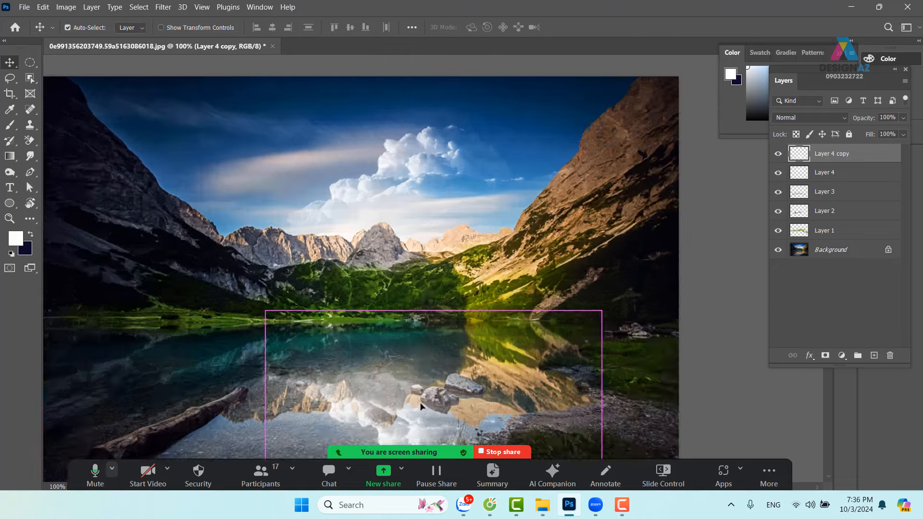
{"action": "scroll", "coordinate": [420, 403], "scroll_direction": "down", "scroll_amount": 4}
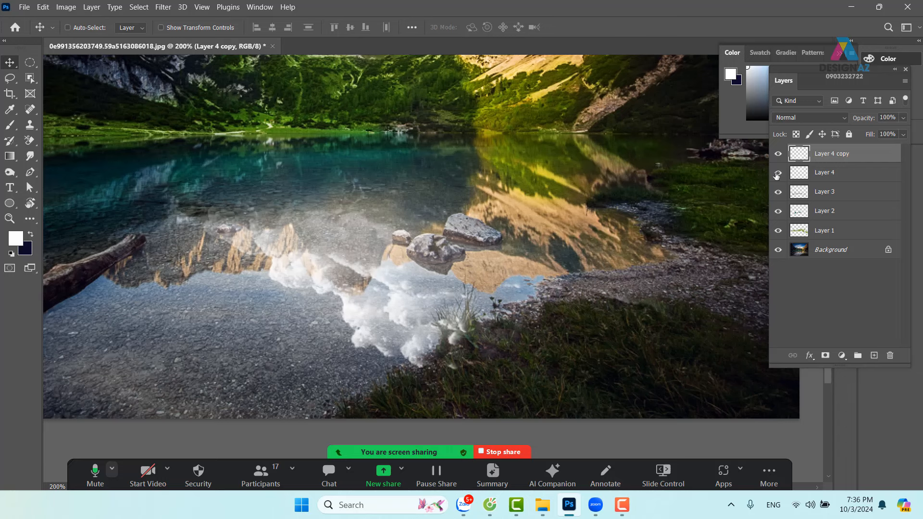
{"action": "right_click", "coordinate": [865, 156]}
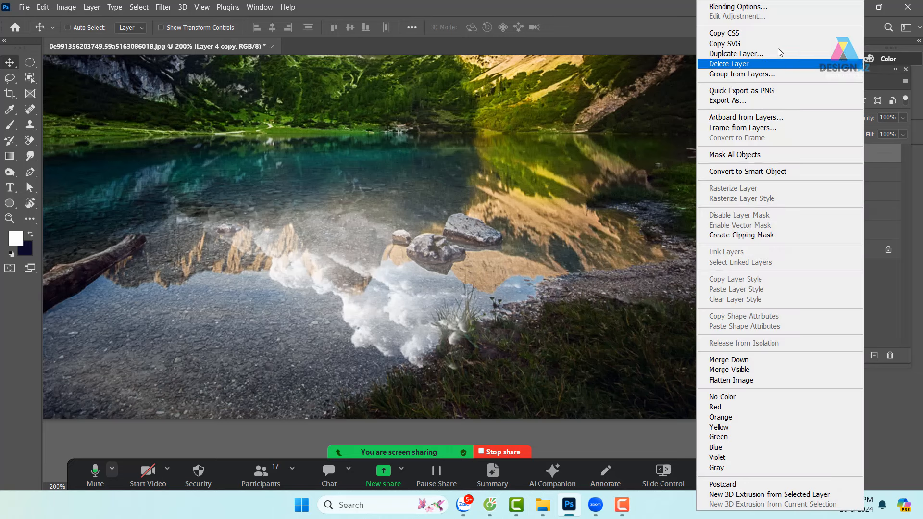
{"action": "left_click", "coordinate": [778, 9]}
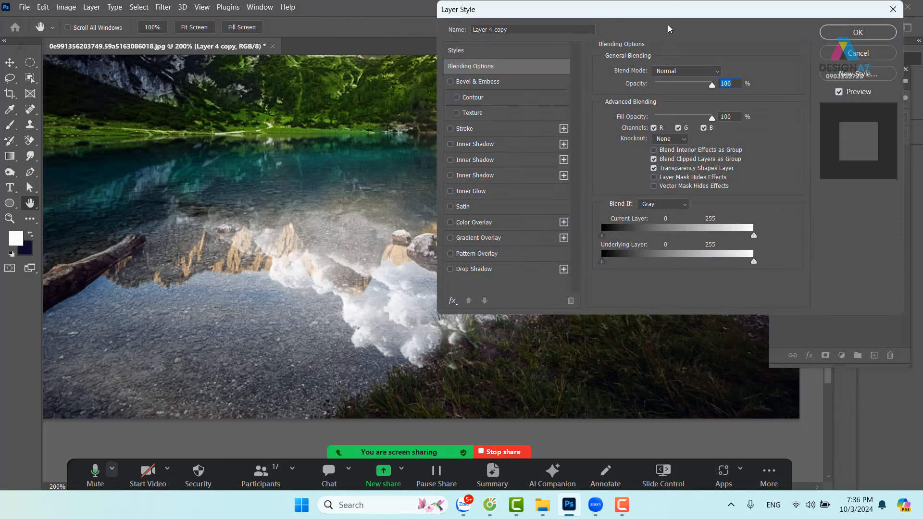
{"action": "left_click_drag", "start_coordinate": [668, 10], "coordinate": [736, 9]}
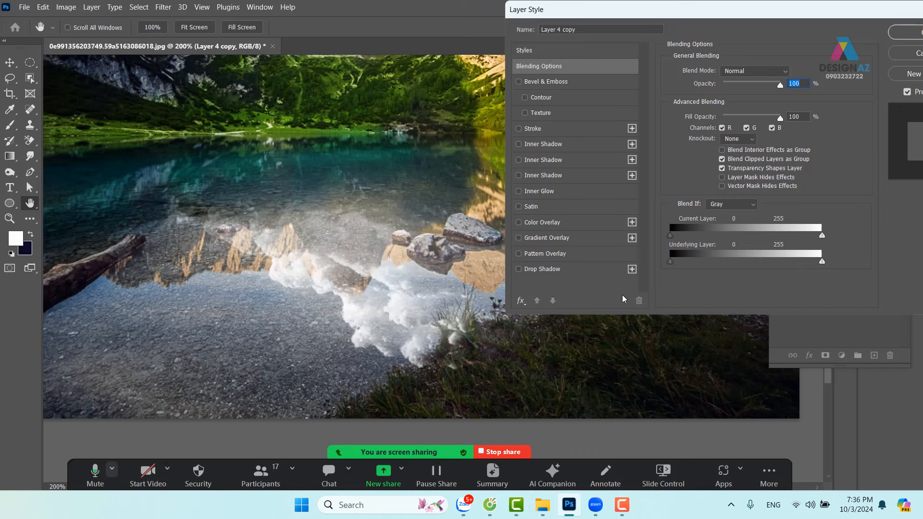
{"action": "left_click_drag", "start_coordinate": [670, 262], "coordinate": [795, 263]}
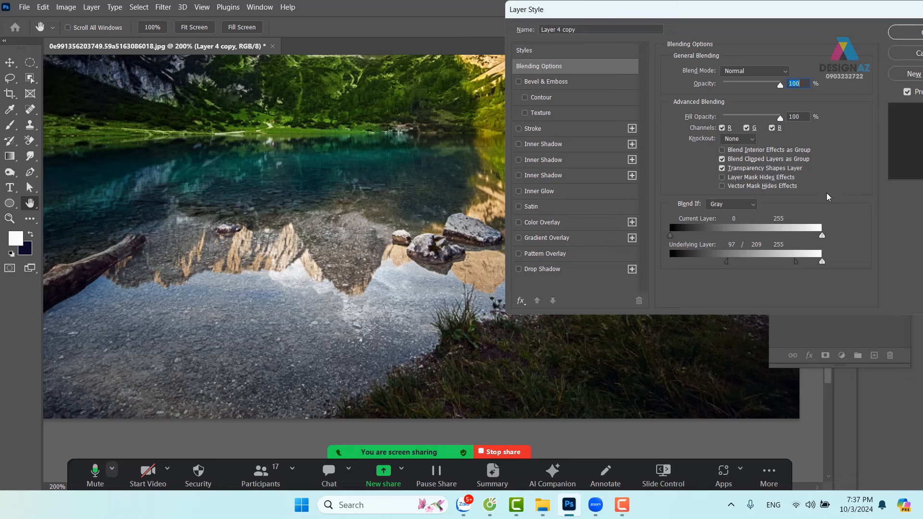
{"action": "left_click", "coordinate": [908, 33]}
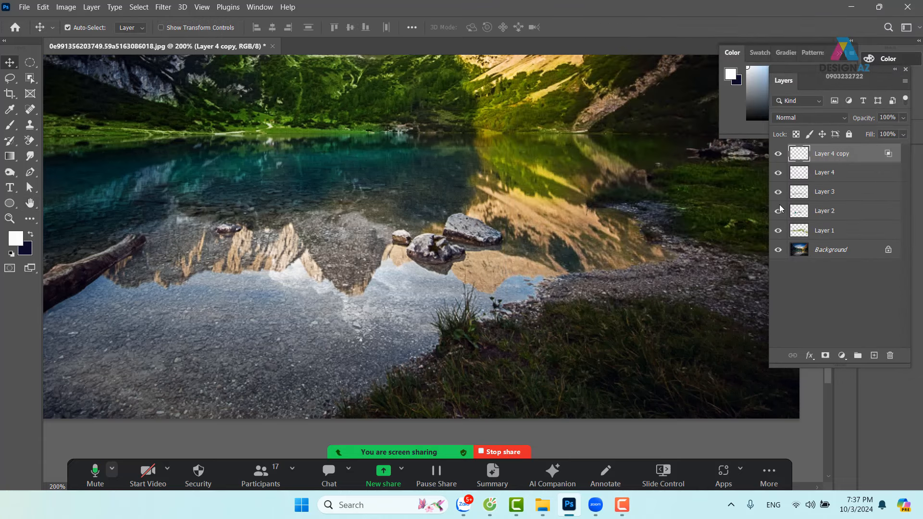
Stamp all visible layers into a new top layer and add a duplicate of it in Screen blend mode
{"action": "key", "text": "ctrl+minus"}
{"action": "key", "text": "ctrl+minus"}
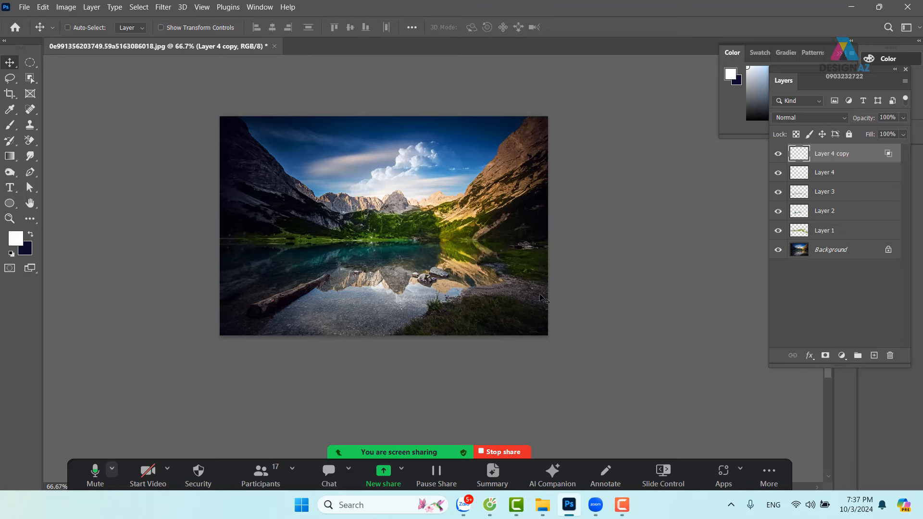
{"action": "key", "text": "ctrl+plus"}
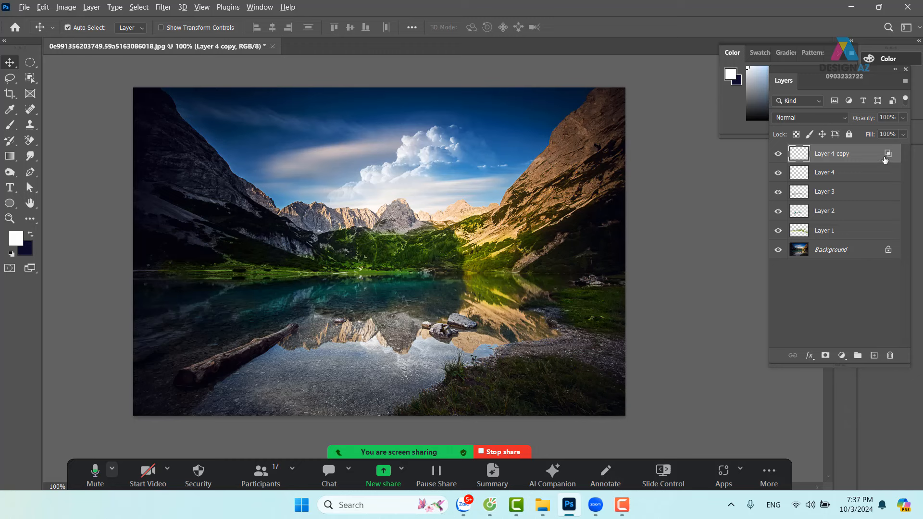
{"action": "key", "text": "ctrl+shift+alt+e"}
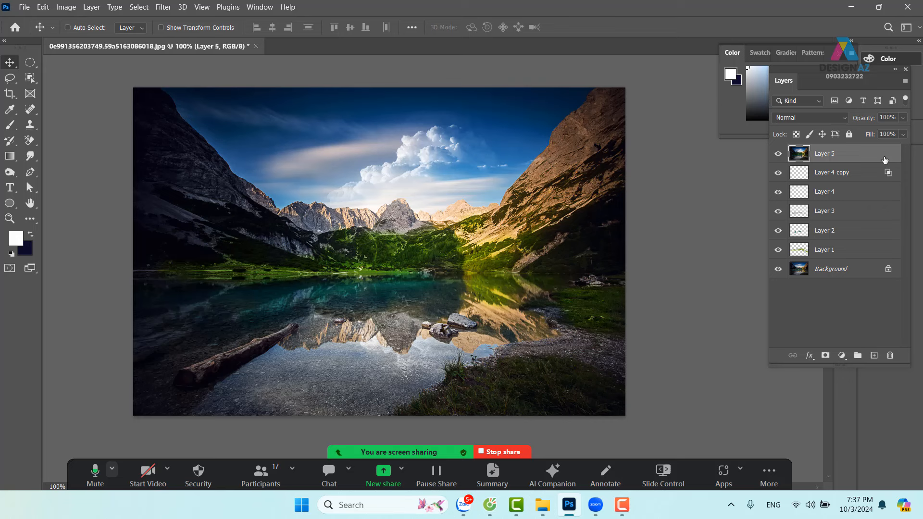
{"action": "key", "text": "ctrl+j"}
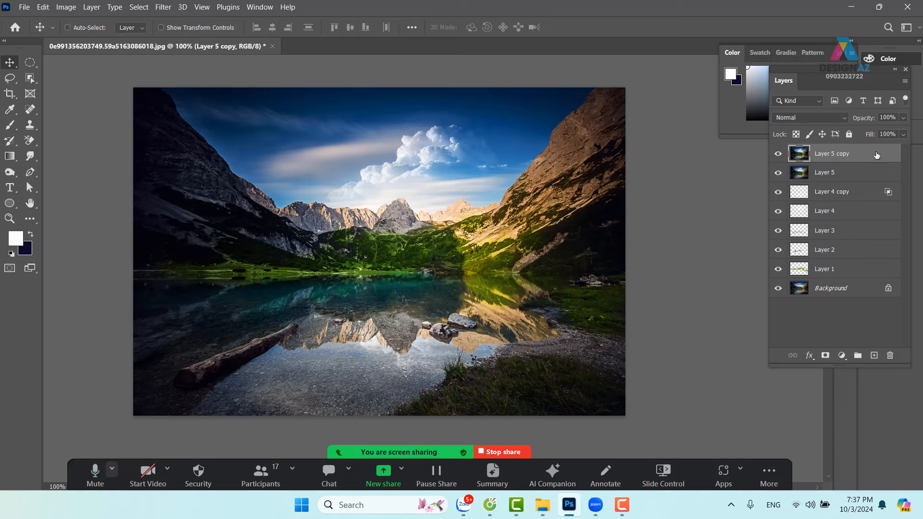
{"action": "left_click", "coordinate": [843, 120]}
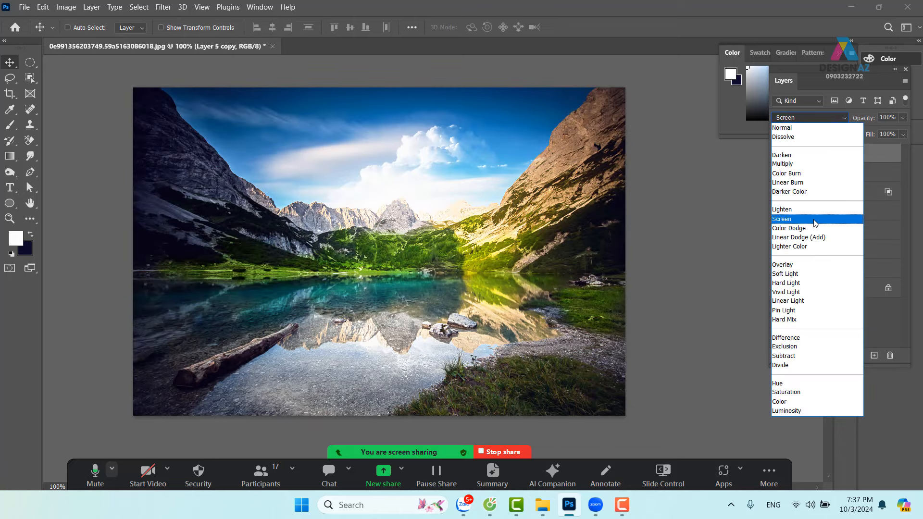
{"action": "left_click", "coordinate": [814, 219]}
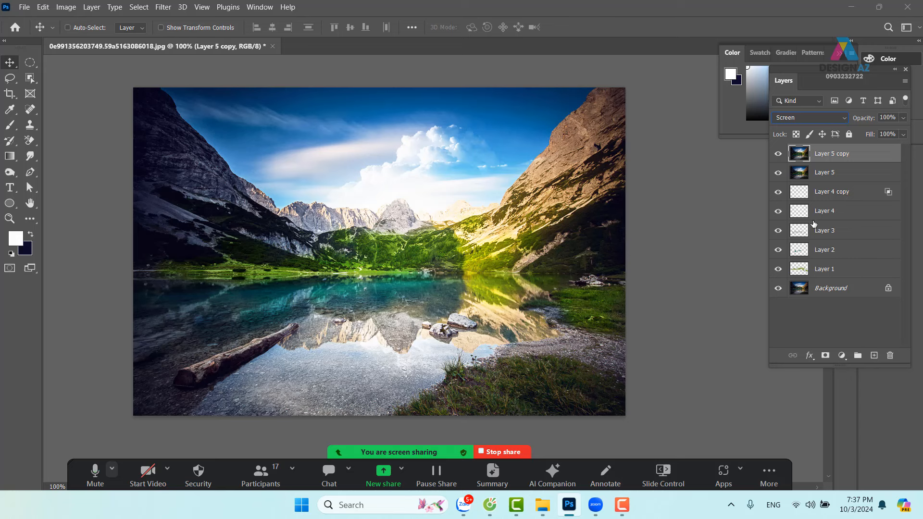
Try the current layer's Blend If black slider on the Screen copy at 69 and split at 0 / 137, resetting it each time
{"action": "right_click", "coordinate": [857, 156]}
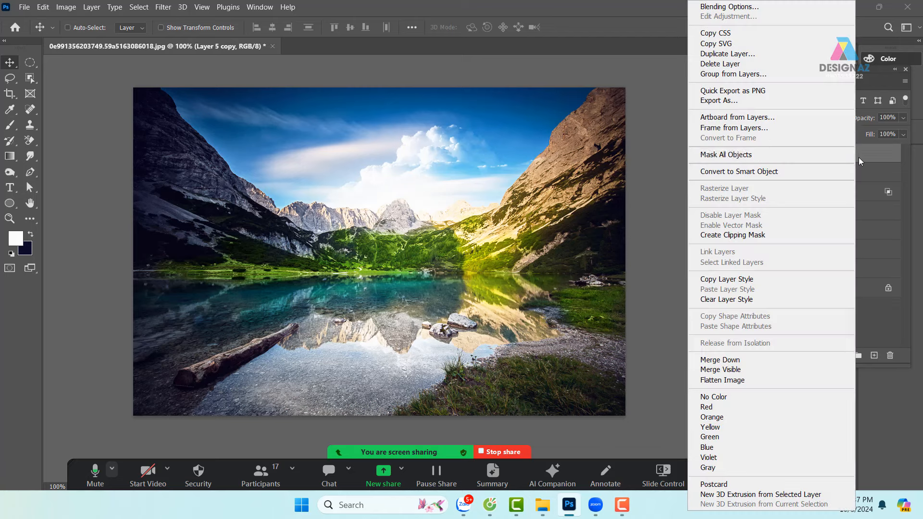
{"action": "left_click", "coordinate": [794, 8]}
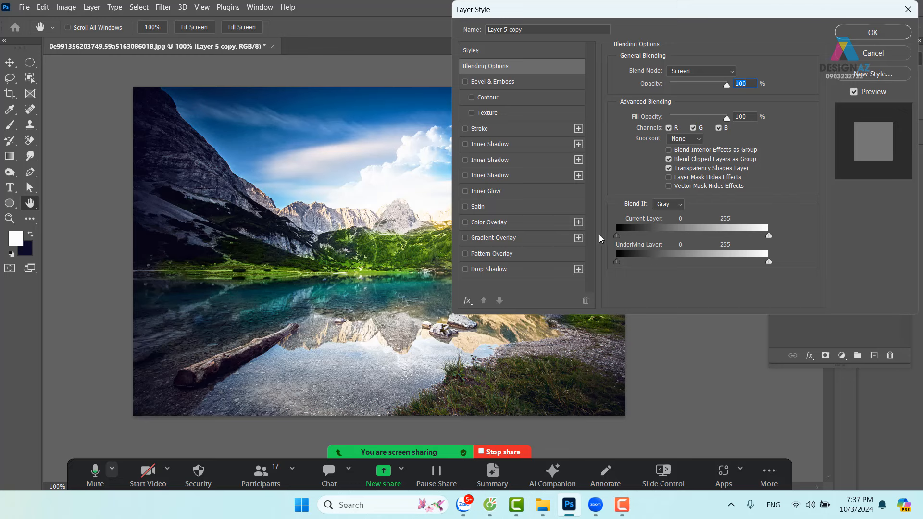
{"action": "left_click_drag", "start_coordinate": [617, 236], "coordinate": [658, 234]}
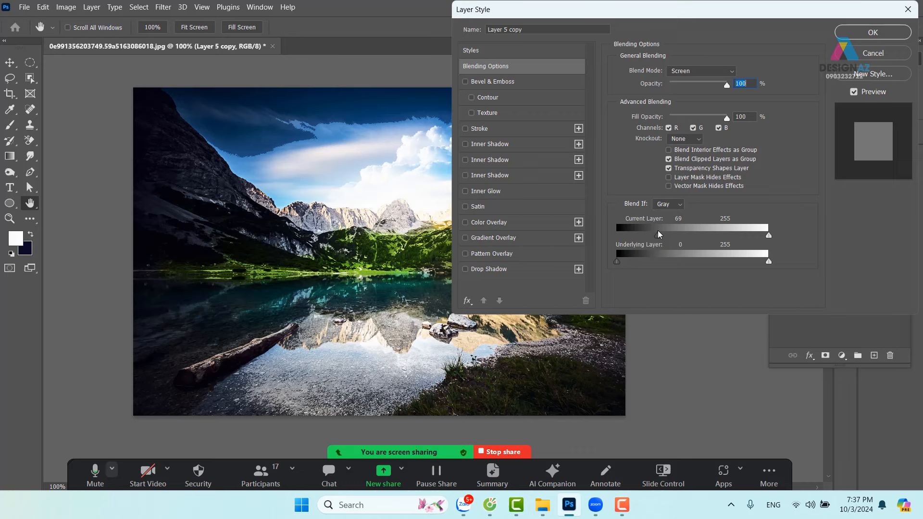
{"action": "left_click_drag", "start_coordinate": [658, 231], "coordinate": [598, 222]}
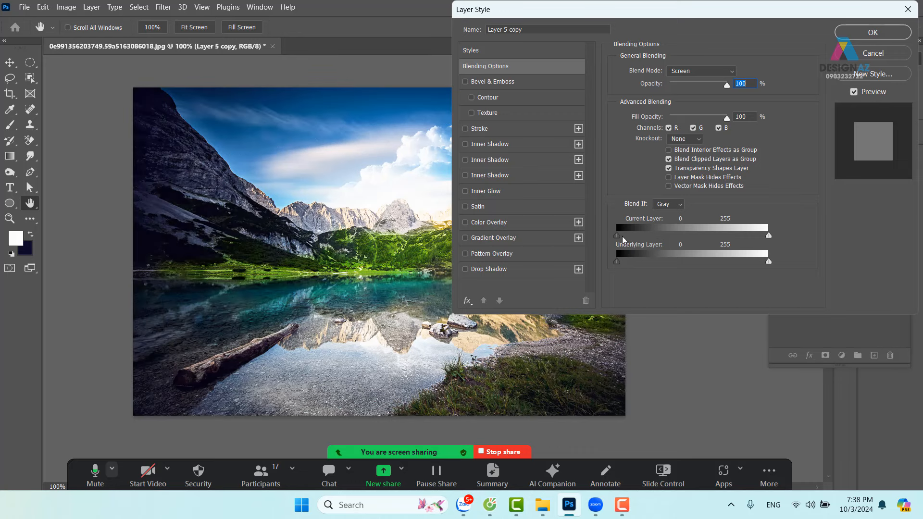
{"action": "left_click_drag", "start_coordinate": [619, 235], "coordinate": [698, 234]}
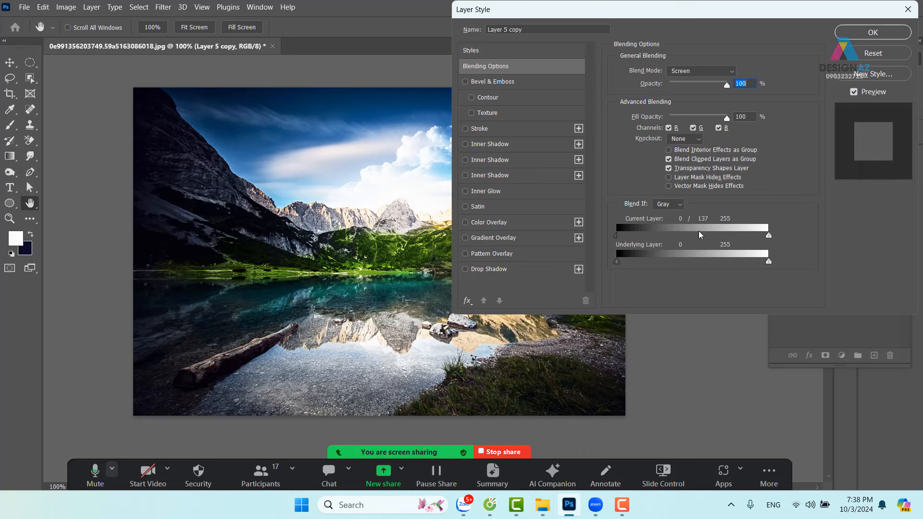
{"action": "left_click_drag", "start_coordinate": [699, 232], "coordinate": [603, 231]}
{"action": "left_click_drag", "start_coordinate": [768, 235], "coordinate": [815, 241]}
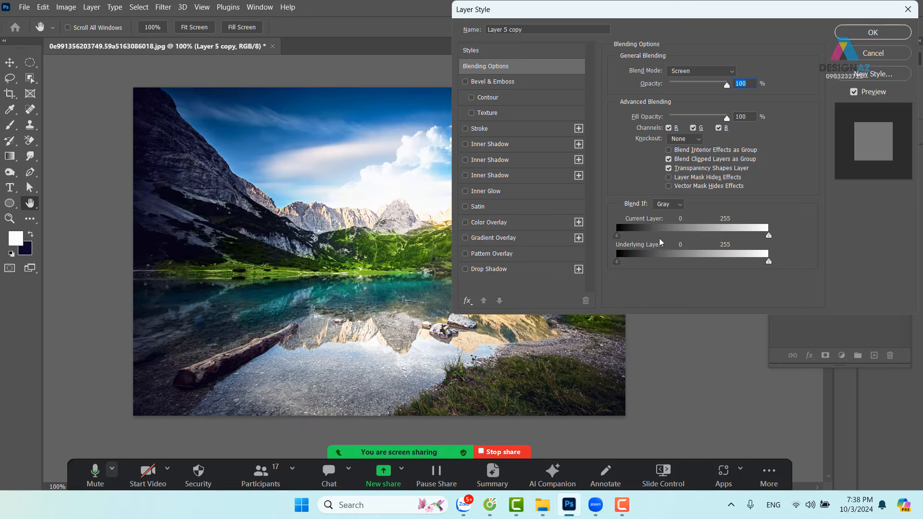
Split the Screen copy's current-layer Blend If black slider to 0 / 224 and apply the blending options
{"action": "left_click_drag", "start_coordinate": [617, 235], "coordinate": [690, 234]}
{"action": "key", "text": "alt"}
{"action": "left_click_drag", "start_coordinate": [619, 235], "coordinate": [687, 236]}
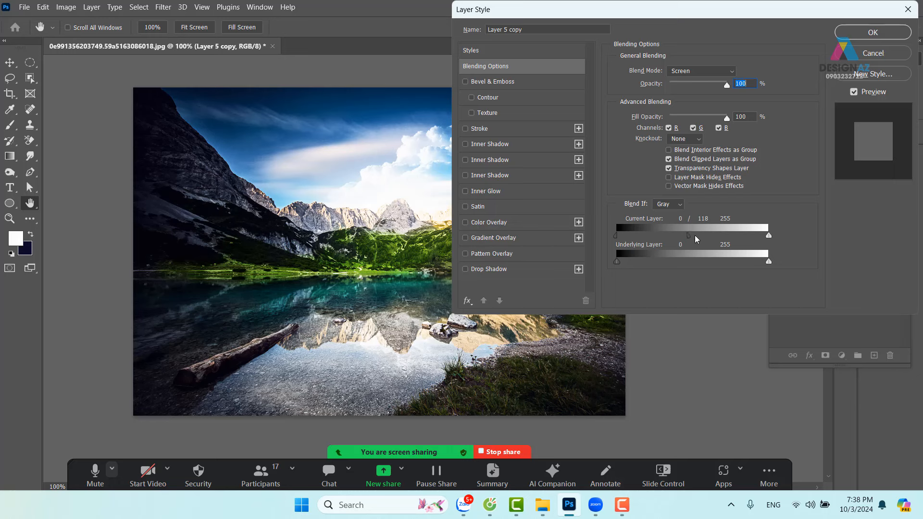
{"action": "key", "text": "alt"}
{"action": "left_click_drag", "start_coordinate": [689, 236], "coordinate": [752, 237]}
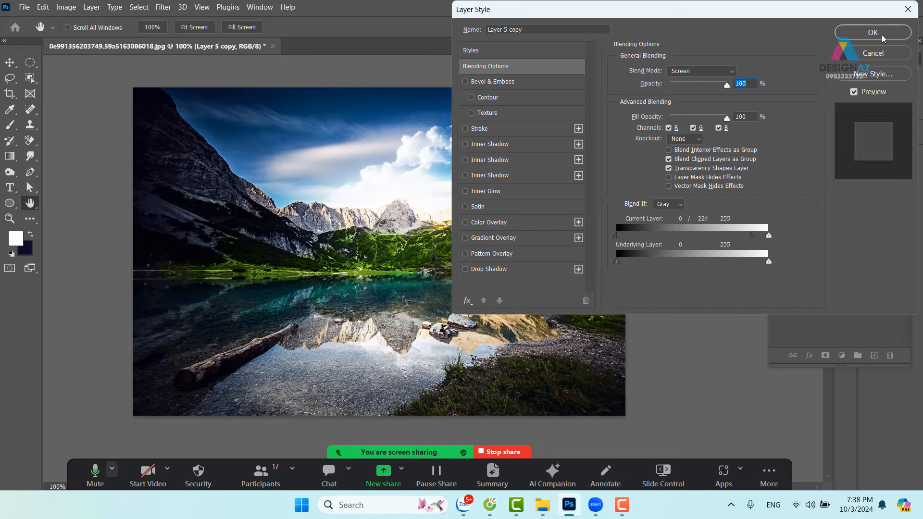
{"action": "key", "text": "Return"}
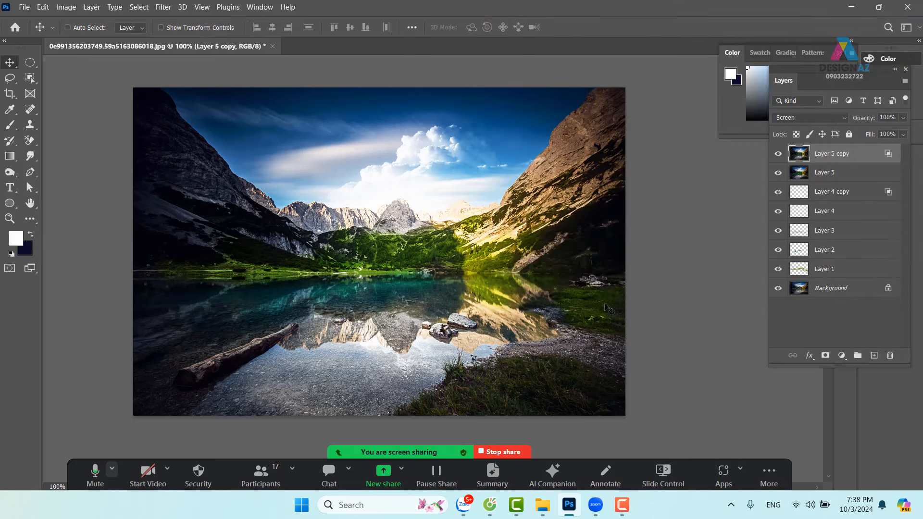
Delete the Screen copy of the merged layer and revert the document to its last saved state
{"action": "key", "text": "ctrl"}
{"action": "key", "text": "Delete"}
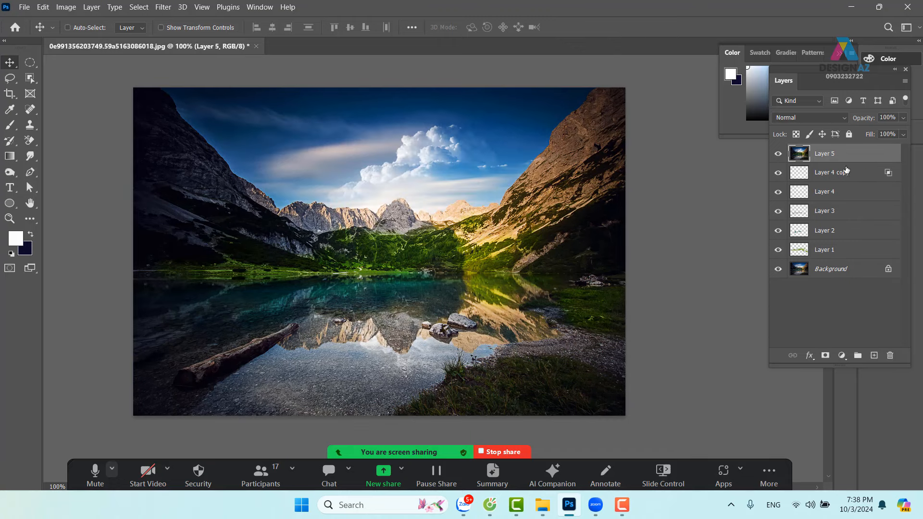
{"action": "key", "text": "ctrl+plus"}
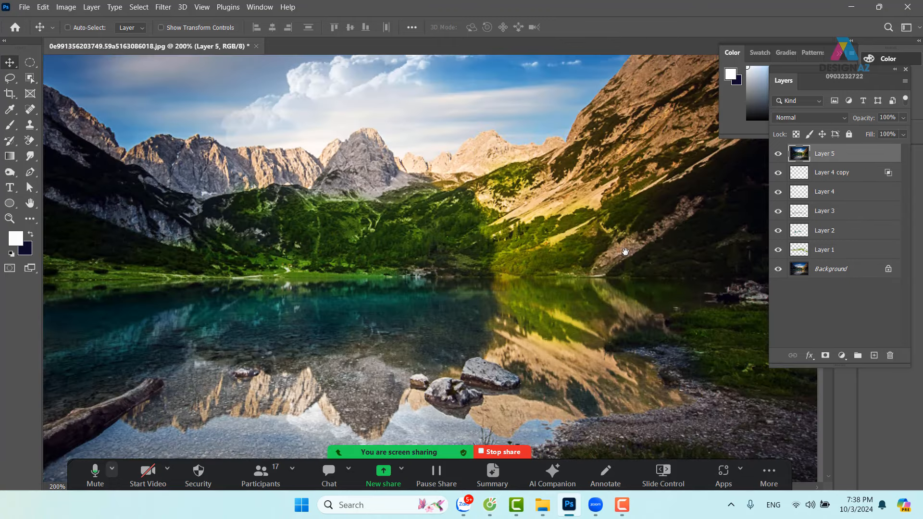
{"action": "left_click_drag", "start_coordinate": [483, 241], "coordinate": [528, 199]}
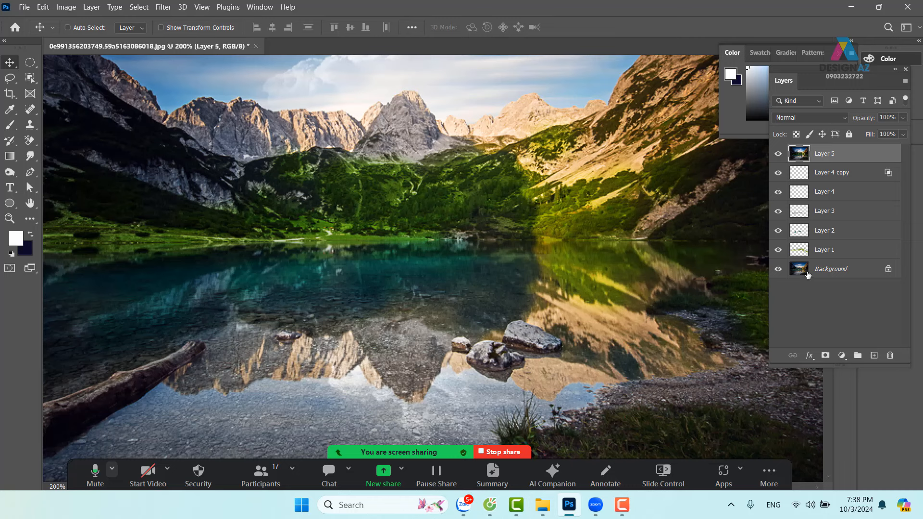
{"action": "key", "text": "F12"}
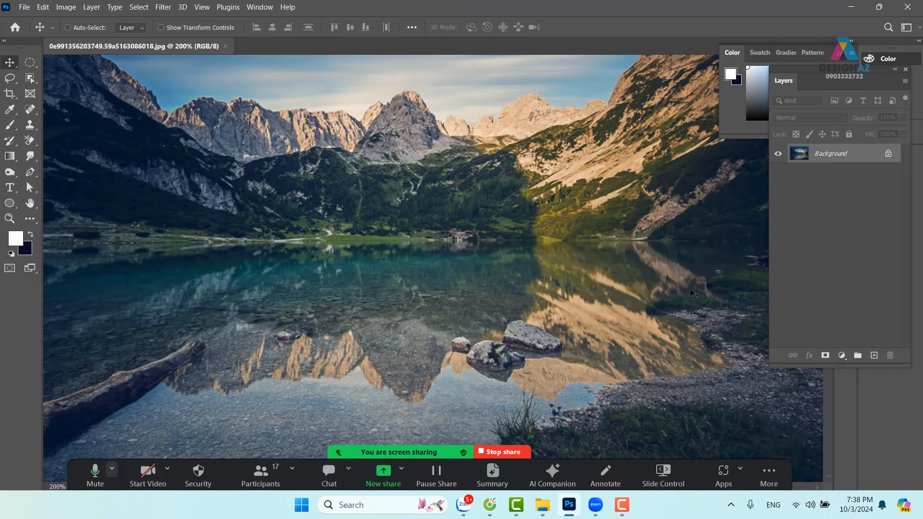
In a new Hue/Saturation adjustment layer, target the yellows of the sunlit lakeside slope and set their saturation to +43
{"action": "left_click_drag", "start_coordinate": [553, 210], "coordinate": [436, 243]}
{"action": "left_click_drag", "start_coordinate": [502, 255], "coordinate": [459, 271]}
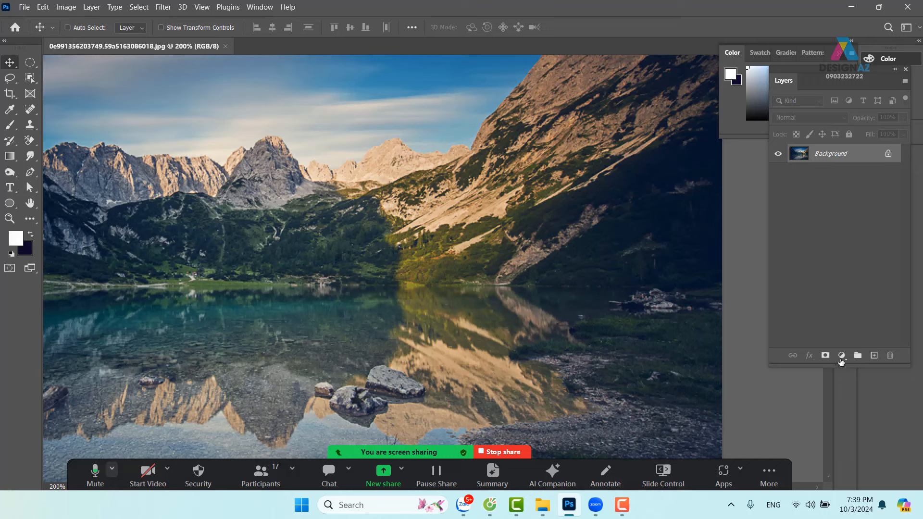
{"action": "left_click", "coordinate": [841, 356]}
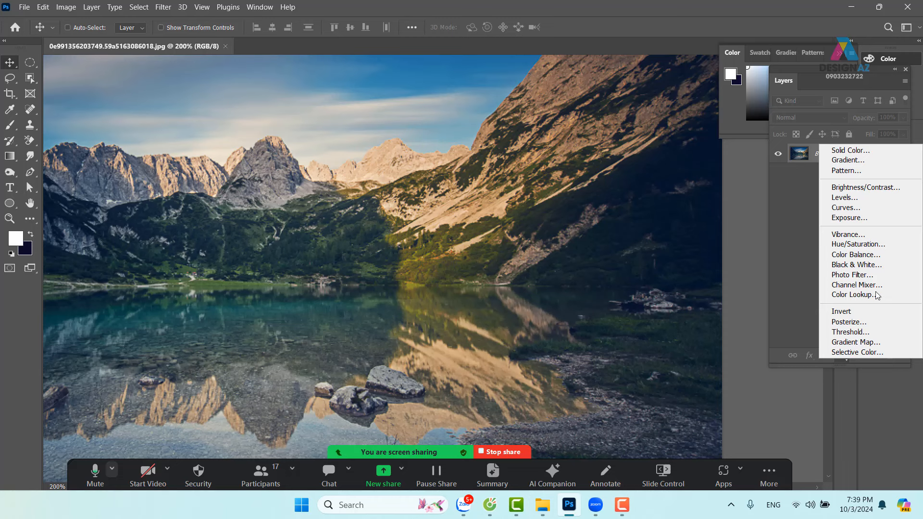
{"action": "left_click", "coordinate": [875, 246]}
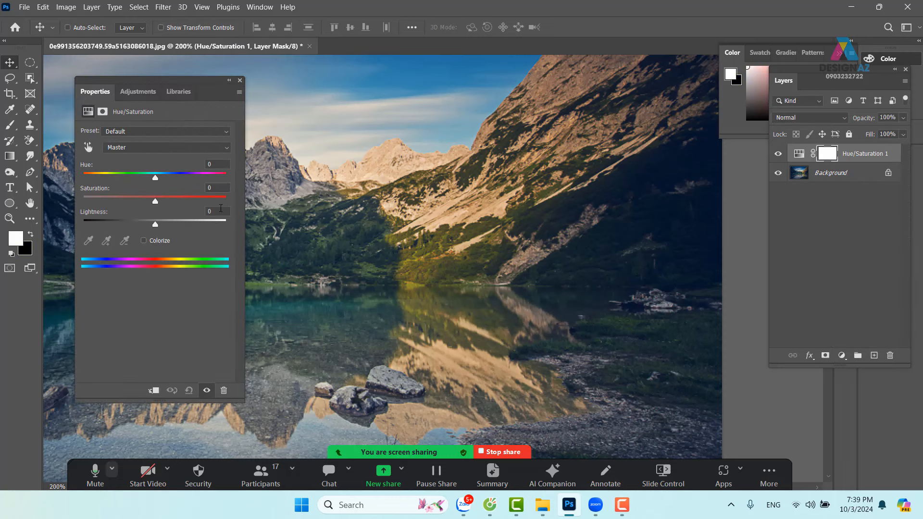
{"action": "left_click", "coordinate": [88, 148]}
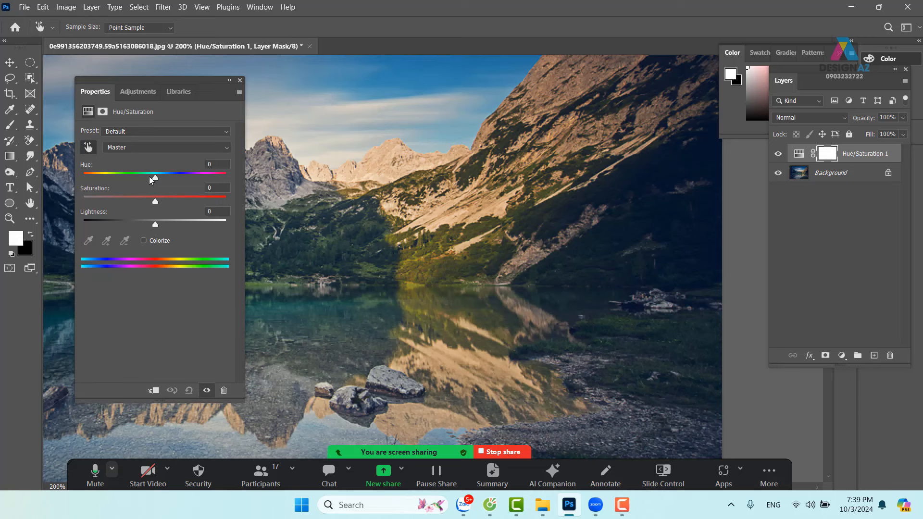
{"action": "left_click", "coordinate": [415, 272]}
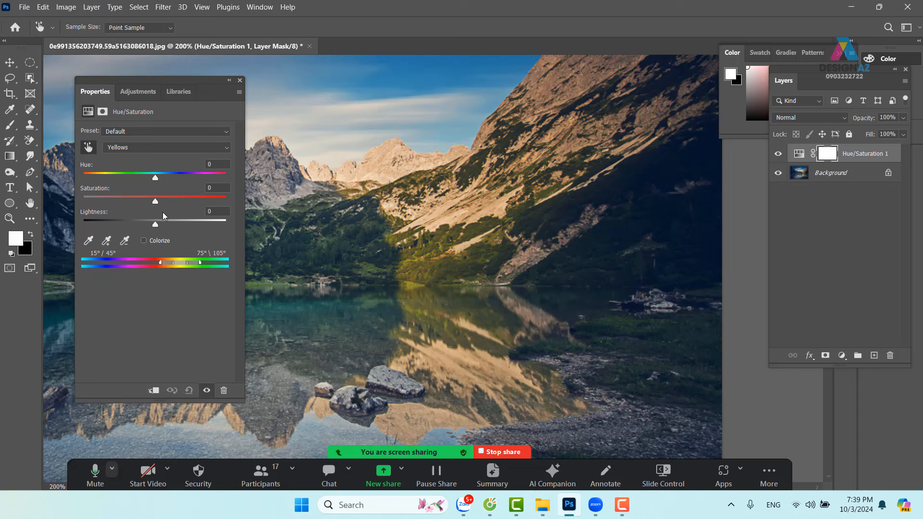
{"action": "left_click_drag", "start_coordinate": [156, 200], "coordinate": [118, 211]}
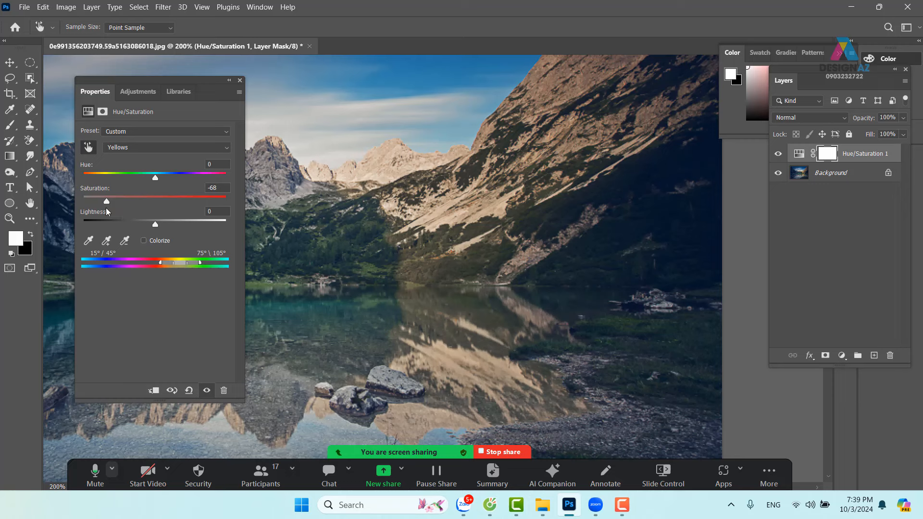
{"action": "left_click_drag", "start_coordinate": [107, 202], "coordinate": [187, 208]}
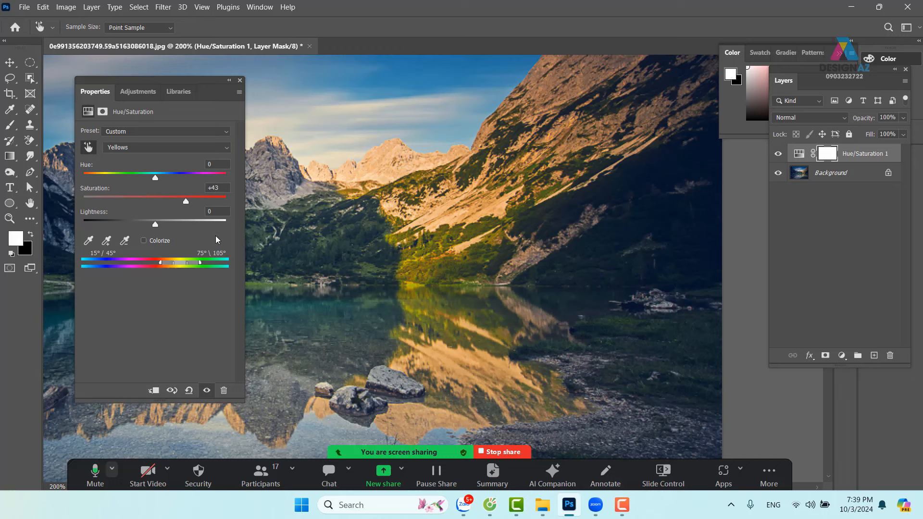
Add the shaded green slope's color to the adjusted Hue/Saturation range and set the range's saturation to +63
{"action": "left_click", "coordinate": [106, 240]}
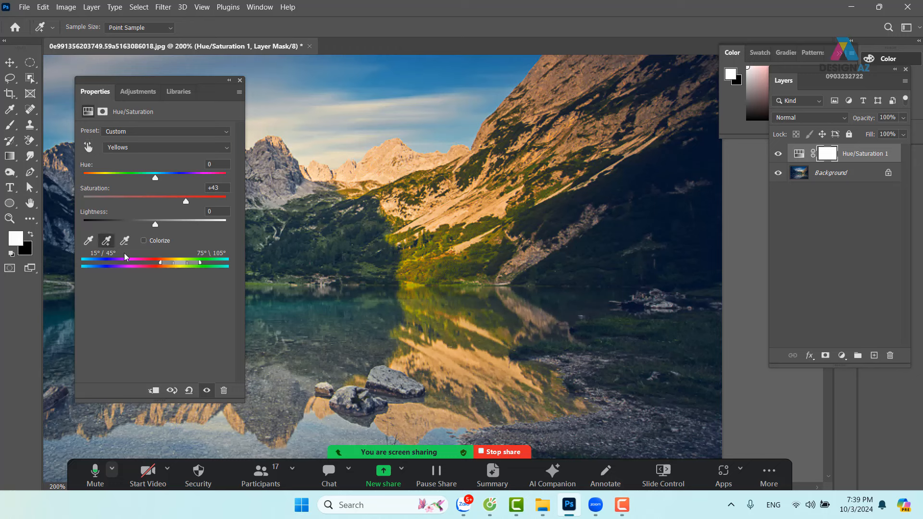
{"action": "left_click", "coordinate": [332, 250]}
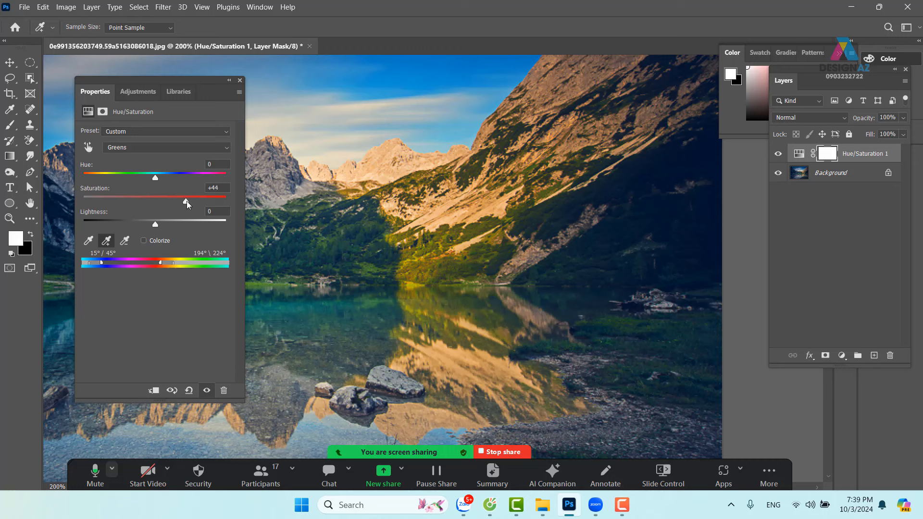
{"action": "left_click_drag", "start_coordinate": [186, 200], "coordinate": [197, 200]}
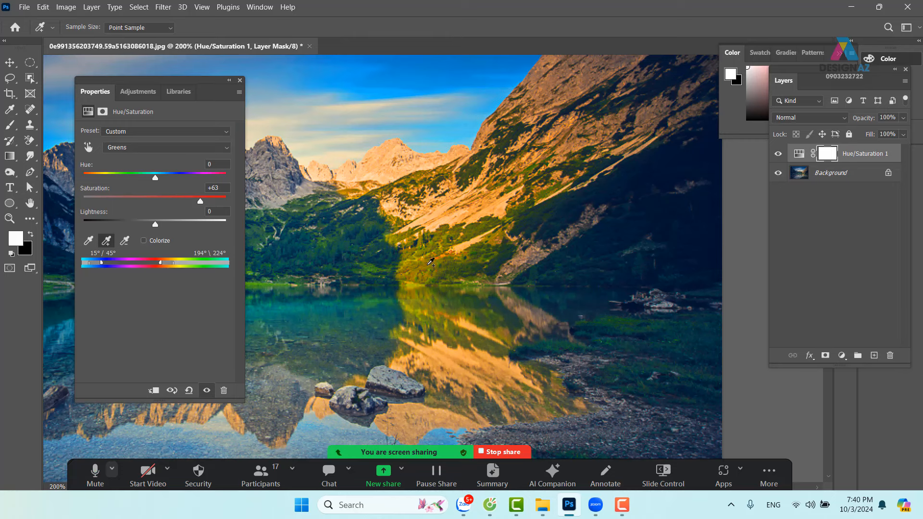
{"action": "scroll", "coordinate": [431, 263], "scroll_direction": "down", "scroll_amount": 1, "text": "alt"}
{"action": "left_click_drag", "start_coordinate": [426, 298], "coordinate": [581, 284]}
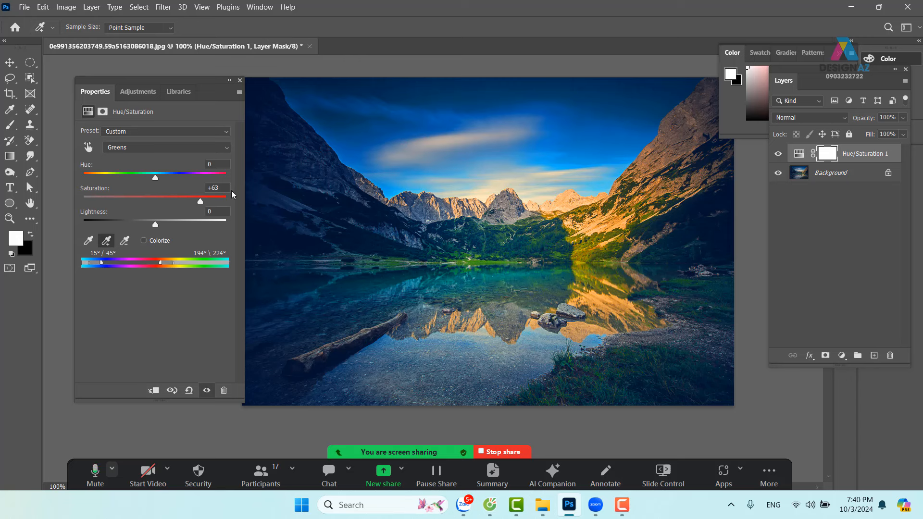
{"action": "left_click", "coordinate": [239, 80]}
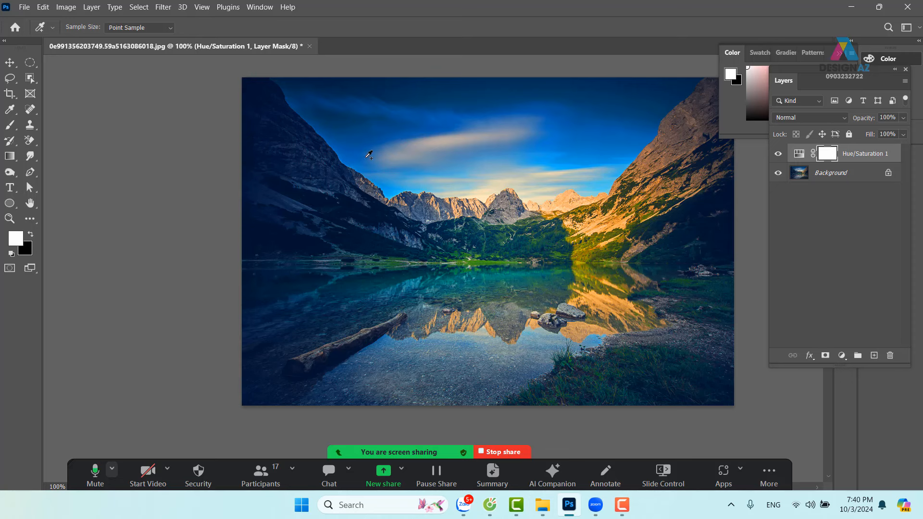
Compare the landscape with and without the Hue/Saturation adjustment
{"action": "left_click", "coordinate": [778, 154]}
{"action": "left_click", "coordinate": [777, 155]}
{"action": "left_click", "coordinate": [778, 155]}
{"action": "left_click", "coordinate": [778, 154]}
Switch to the Brush tool and open the brush presets
{"action": "key", "text": "b"}
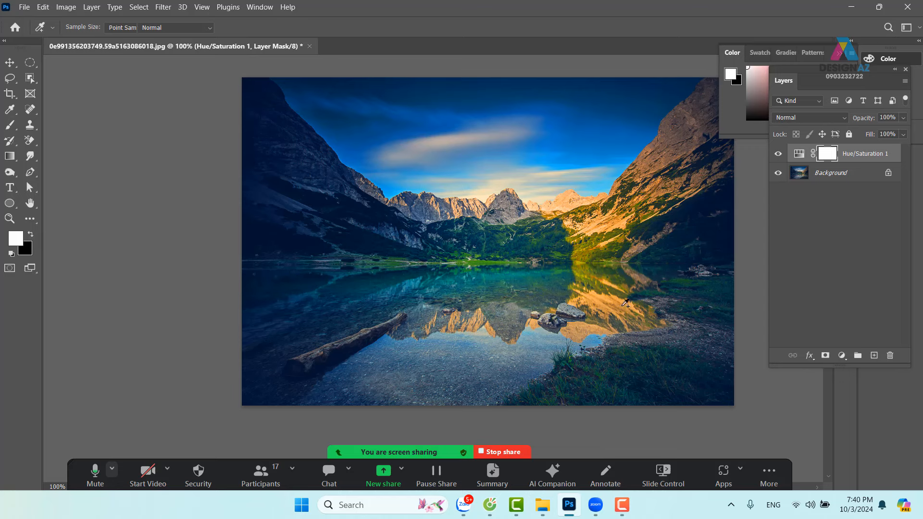
{"action": "left_click", "coordinate": [85, 28]}
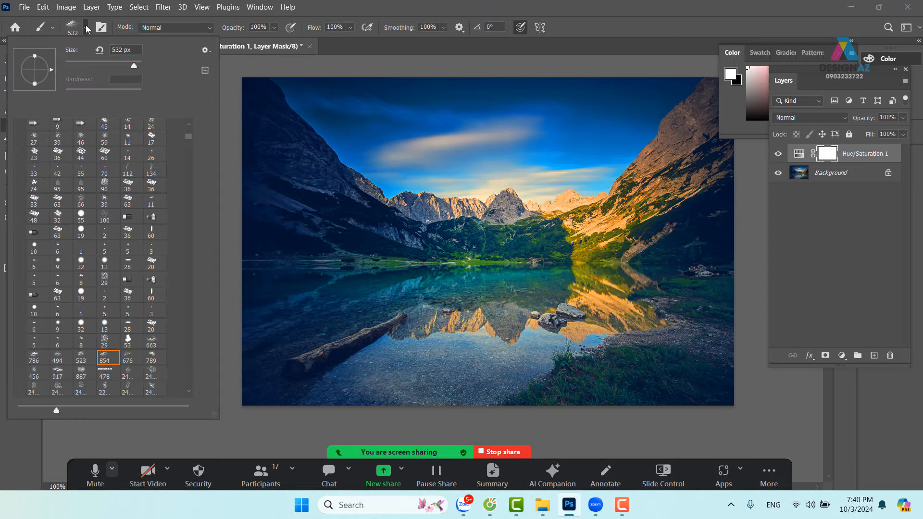
Choose the soft round brush in the second row of the General Brushes presets for painting on the layer mask
{"action": "left_click_drag", "start_coordinate": [188, 137], "coordinate": [188, 125]}
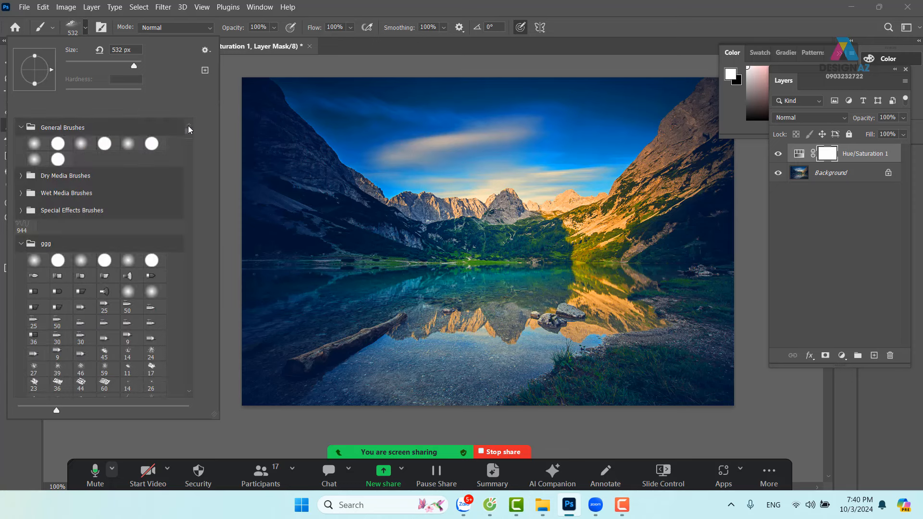
{"action": "left_click", "coordinate": [82, 144]}
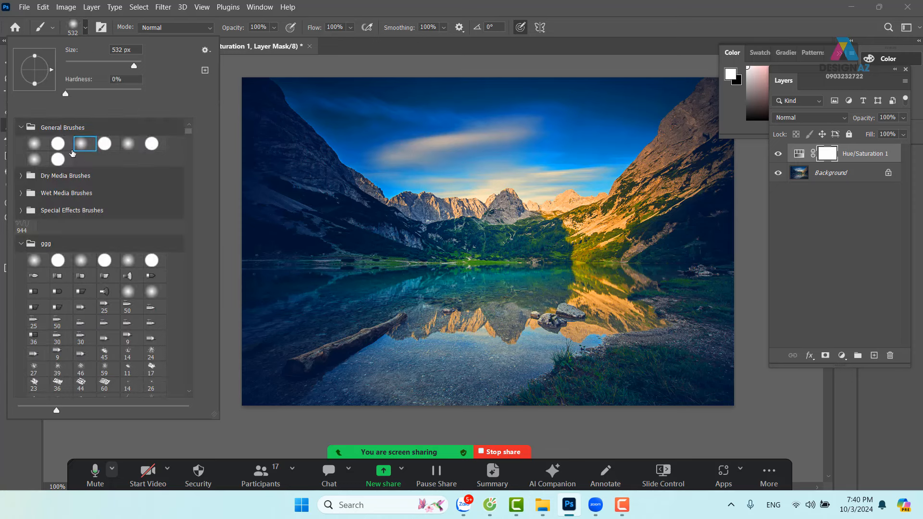
{"action": "left_click", "coordinate": [35, 159]}
{"action": "left_click", "coordinate": [638, 32]}
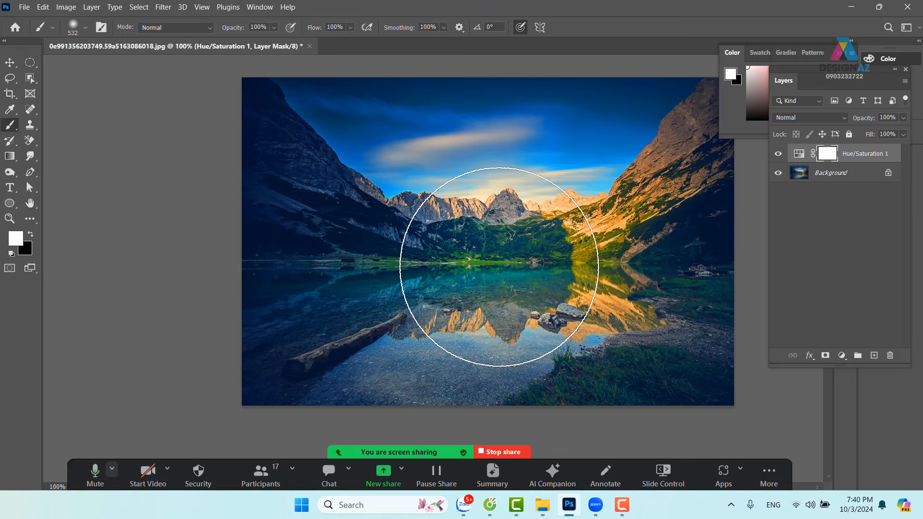
Paint black on the Hue/Saturation mask over the sky with a 425 px brush, and compare with the adjustment hidden and shown
{"action": "key", "text": "x"}
{"action": "right_click", "coordinate": [532, 192], "text": "alt"}
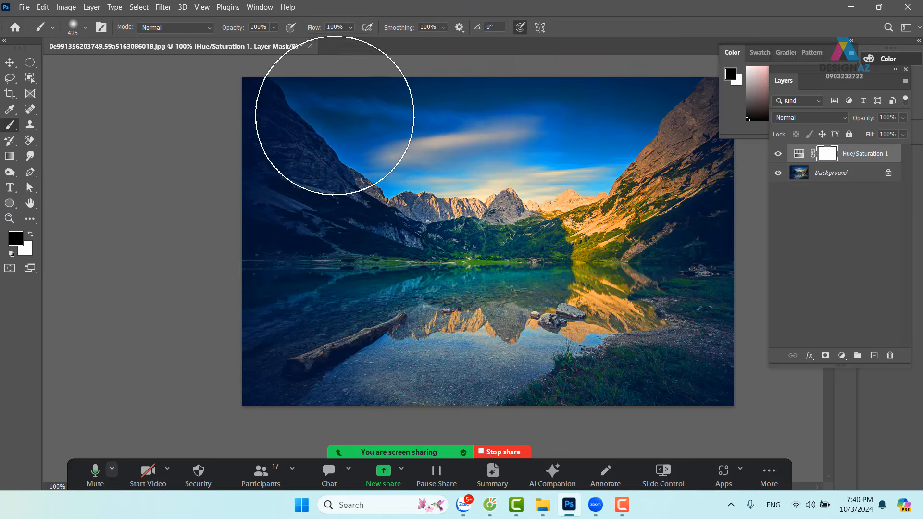
{"action": "mouse_move", "coordinate": [331, 115]}
{"action": "left_mouse_down"}
{"action": "mouse_move", "coordinate": [423, 149]}
{"action": "mouse_move", "coordinate": [607, 144]}
{"action": "mouse_move", "coordinate": [543, 143]}
{"action": "left_mouse_up"}
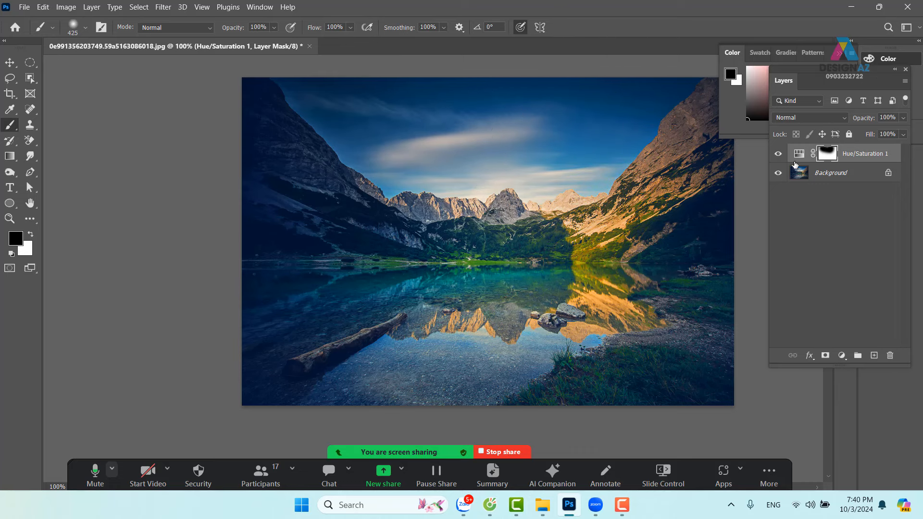
{"action": "left_click", "coordinate": [778, 154]}
{"action": "left_click", "coordinate": [778, 154]}
{"action": "left_click", "coordinate": [778, 154]}
{"action": "left_click_drag", "start_coordinate": [562, 279], "coordinate": [536, 282]}
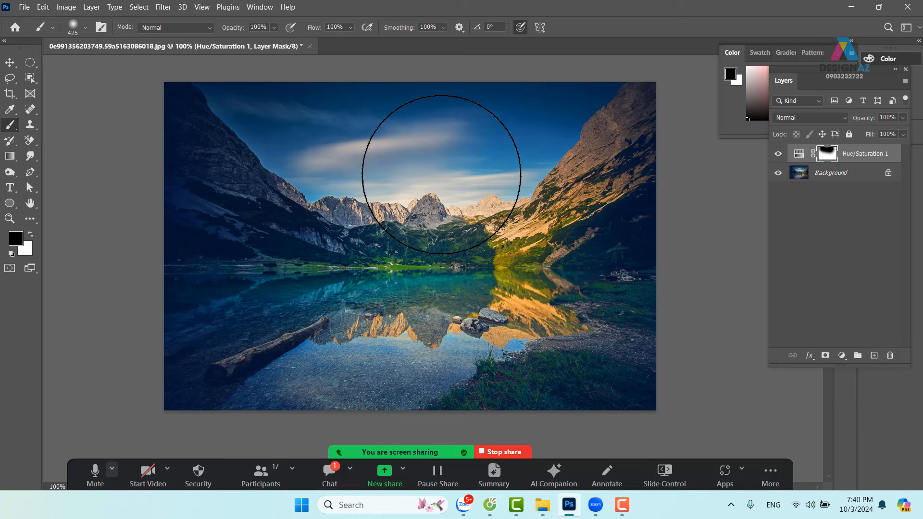
Open the photo 0f4bd367111367.5b2e213233ace from the thiennhien folder and start a Levels adjustment on it
{"action": "key", "text": "ctrl+o"}
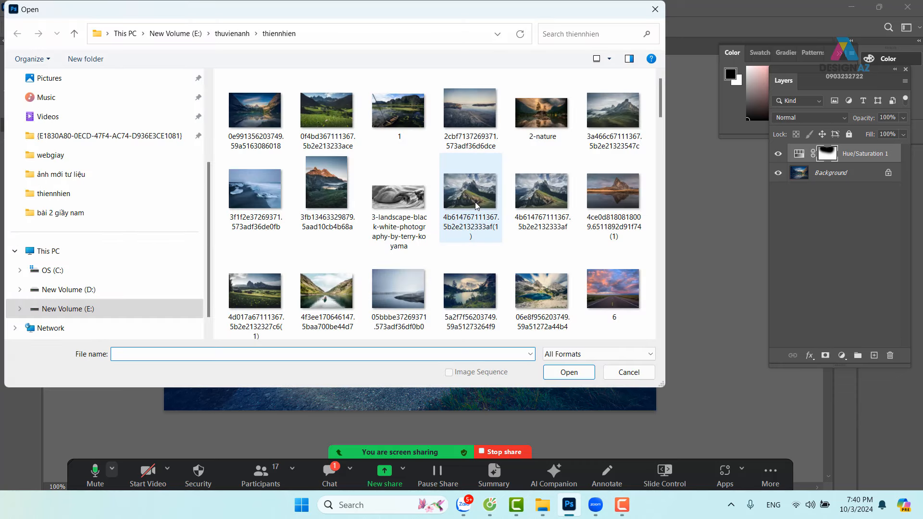
{"action": "left_click", "coordinate": [331, 126]}
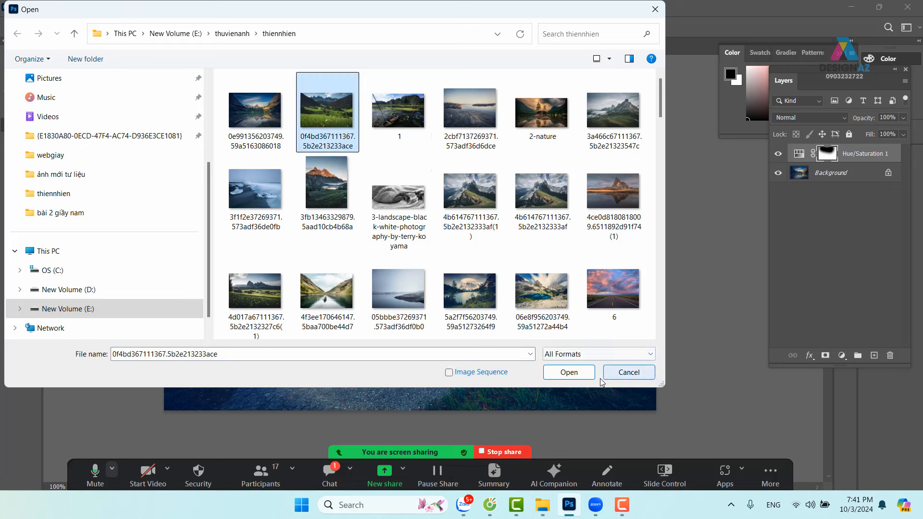
{"action": "left_click", "coordinate": [567, 373]}
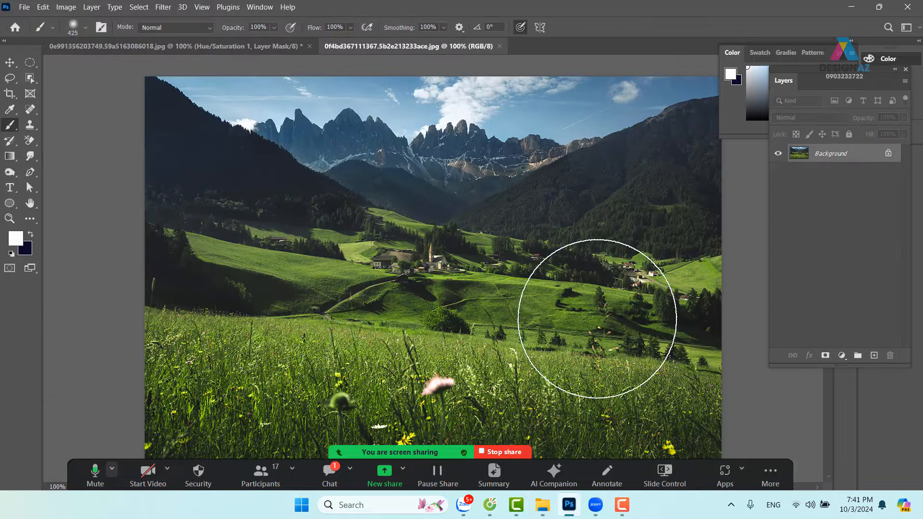
{"action": "key", "text": "ctrl+minus"}
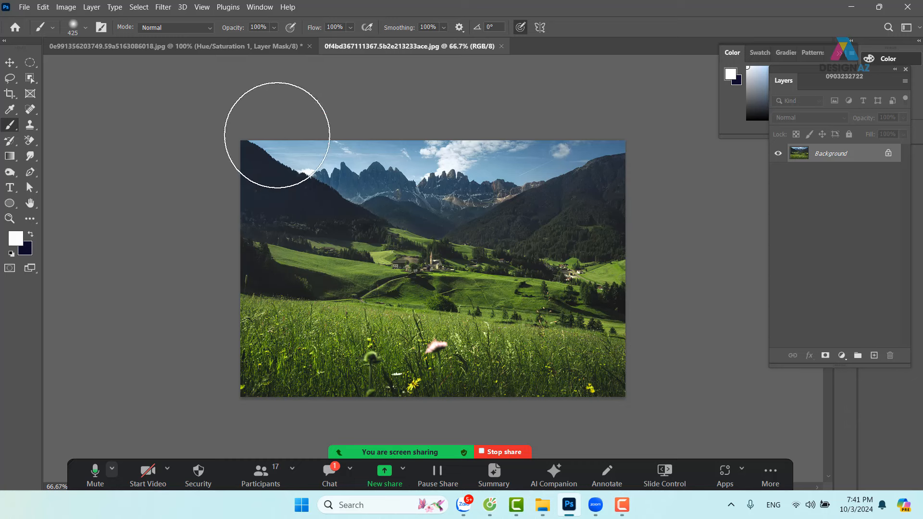
{"action": "left_click", "coordinate": [66, 7]}
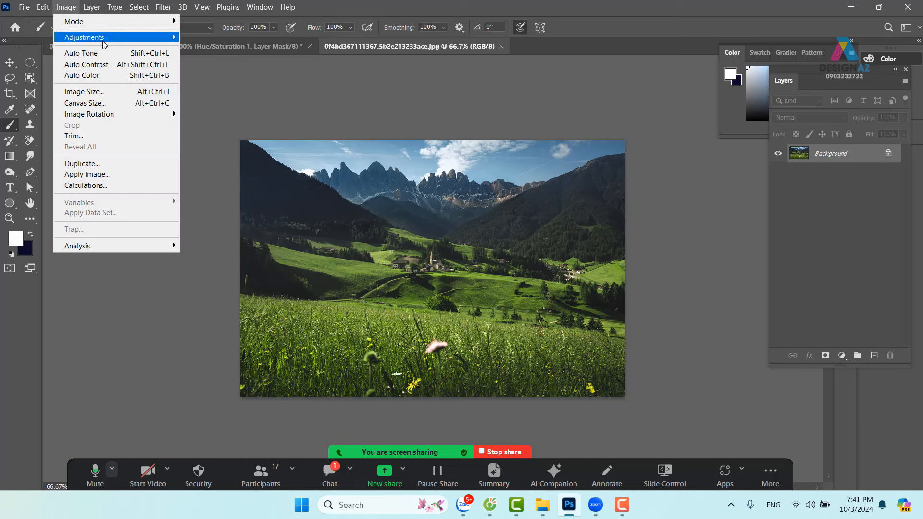
{"action": "mouse_move", "coordinate": [107, 38]}
{"action": "left_click", "coordinate": [229, 50]}
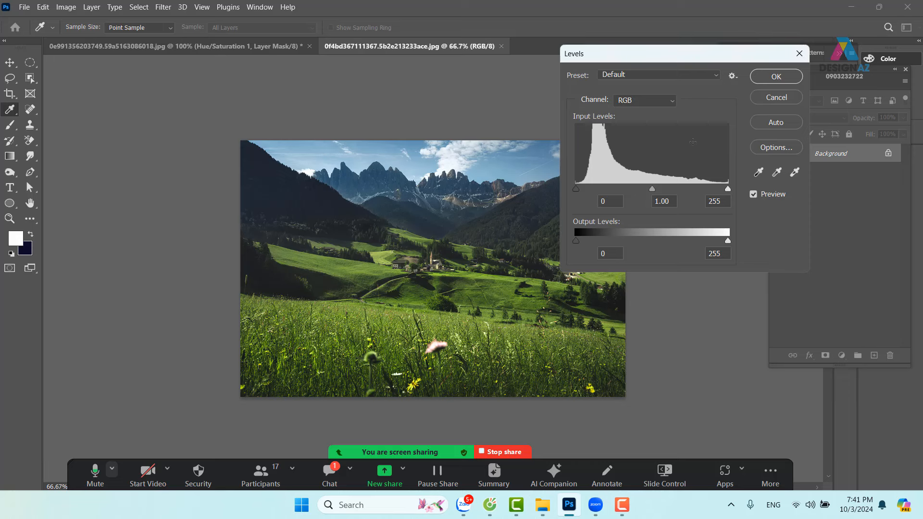
Examine the Levels histograms of the Red, Green and Blue channels, then return to the RGB channel
{"action": "left_click", "coordinate": [663, 101]}
{"action": "left_click", "coordinate": [661, 110]}
{"action": "left_click", "coordinate": [659, 101]}
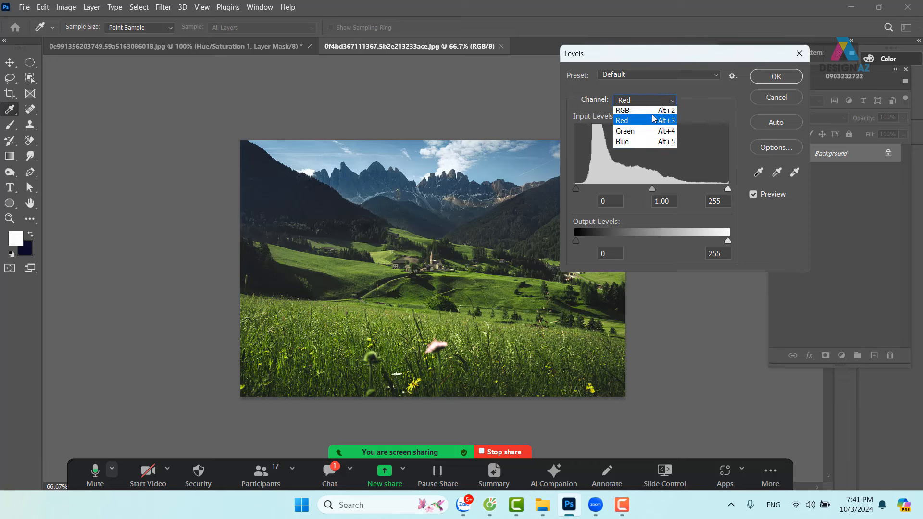
{"action": "left_click", "coordinate": [660, 129]}
{"action": "left_click", "coordinate": [658, 105]}
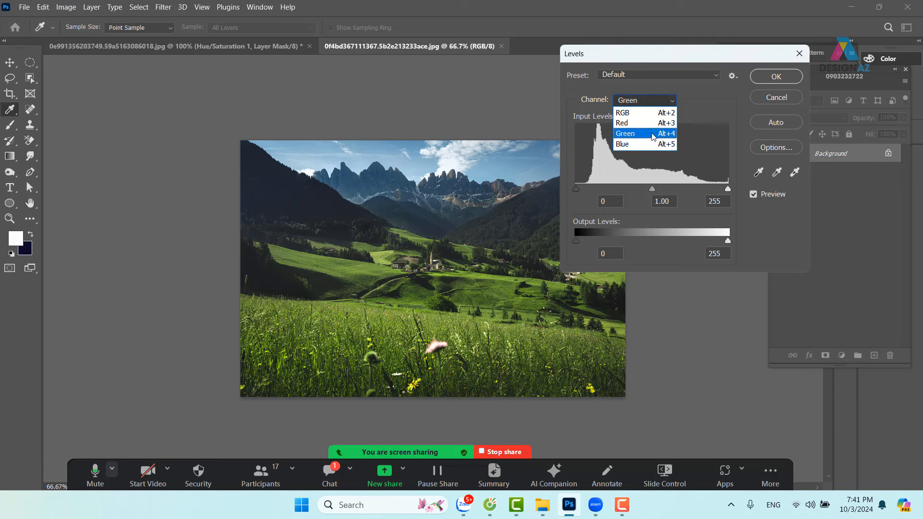
{"action": "left_click", "coordinate": [644, 145]}
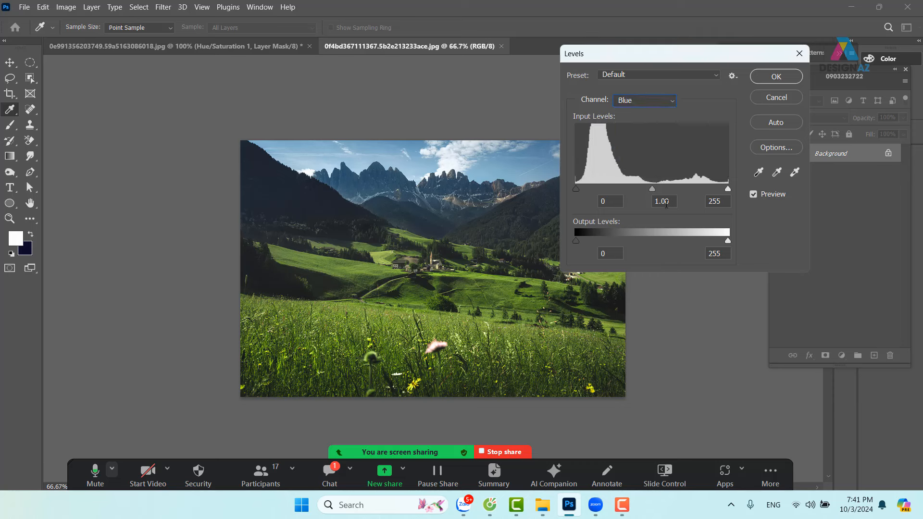
{"action": "left_click", "coordinate": [672, 101]}
{"action": "left_click", "coordinate": [632, 111]}
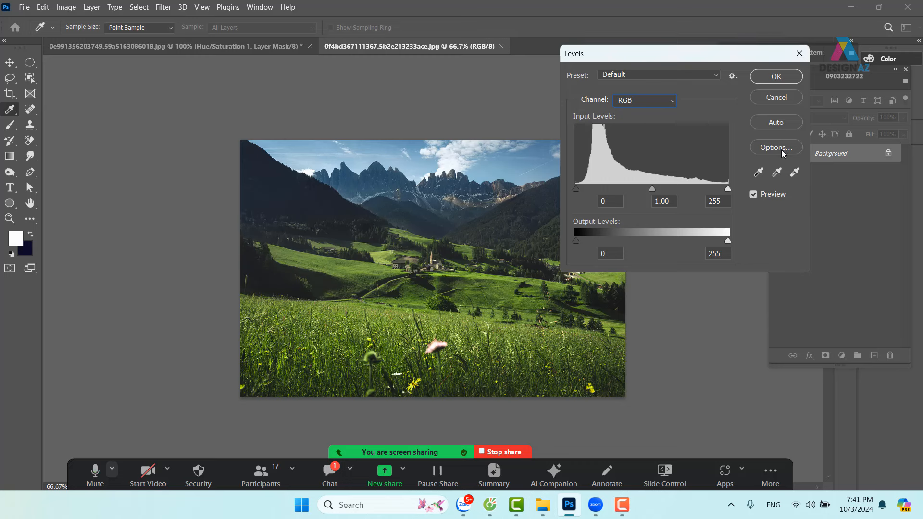
Apply the Find Dark & Light Colors auto correction algorithm in Levels and accept the adjustment
{"action": "left_click", "coordinate": [783, 148]}
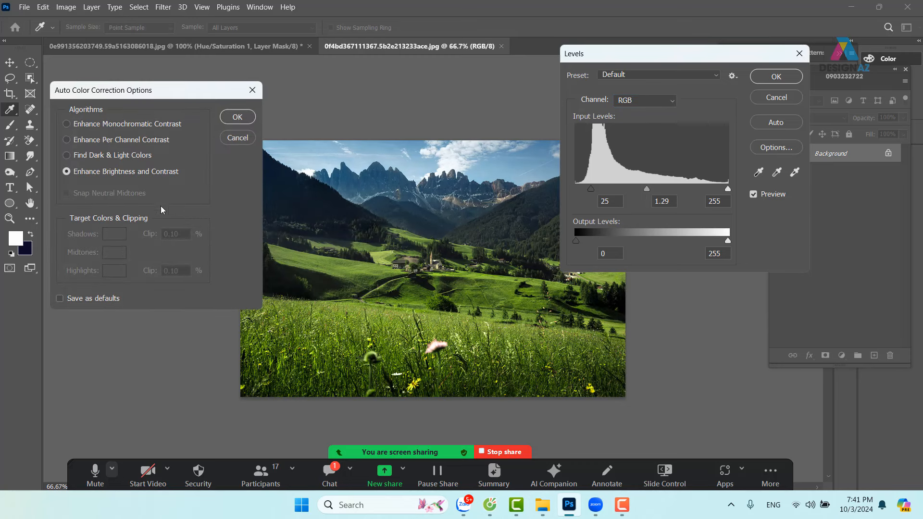
{"action": "left_click", "coordinate": [128, 157]}
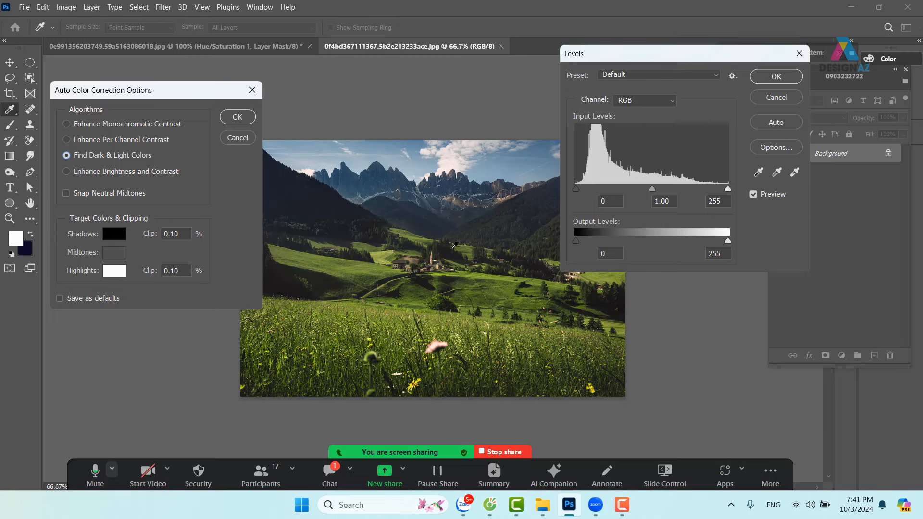
{"action": "left_click", "coordinate": [238, 117]}
{"action": "left_click", "coordinate": [776, 76]}
{"action": "key", "text": "b"}
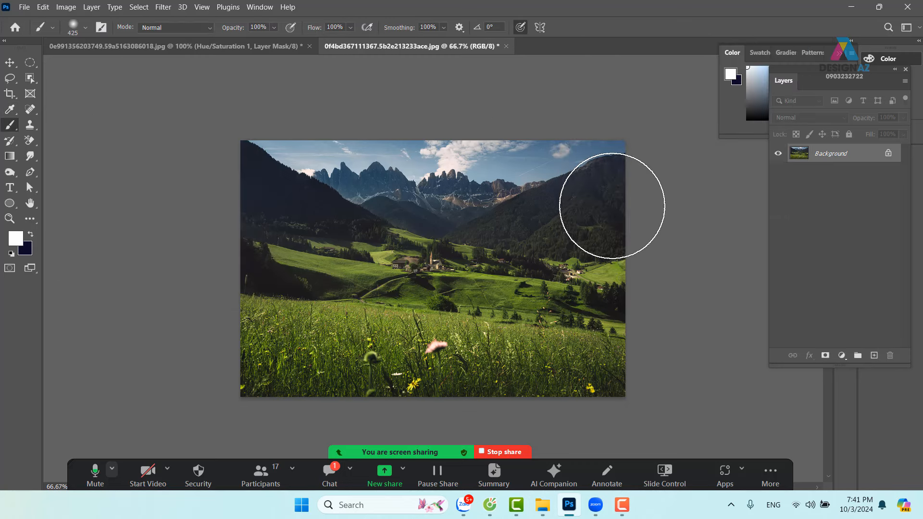
Duplicate the Background layer and set the copy's blend mode to Screen
{"action": "key", "text": "ctrl+1"}
{"action": "scroll", "coordinate": [537, 224], "scroll_direction": "down", "scroll_amount": 1}
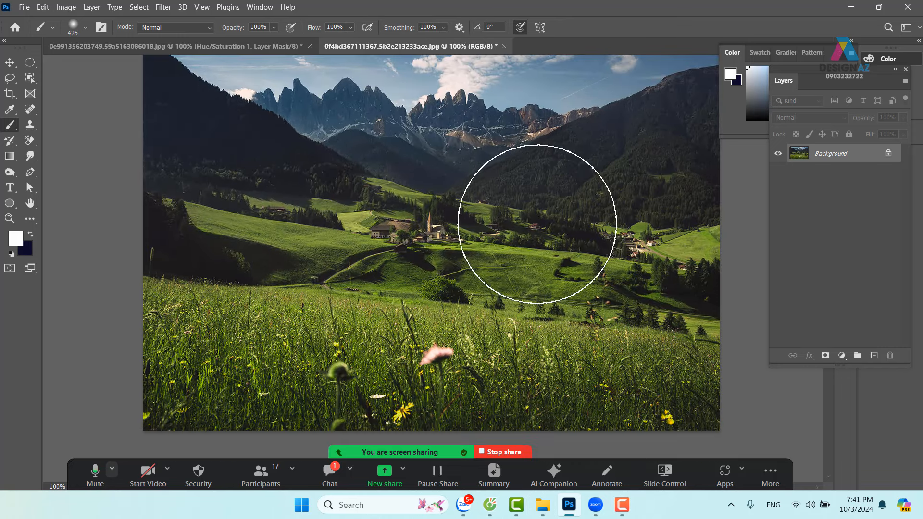
{"action": "key", "text": "ctrl+j"}
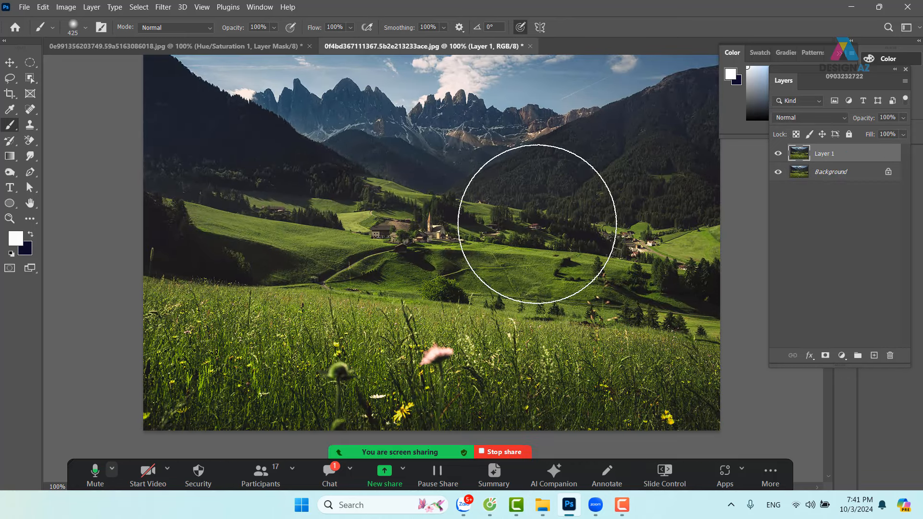
{"action": "left_click", "coordinate": [832, 117]}
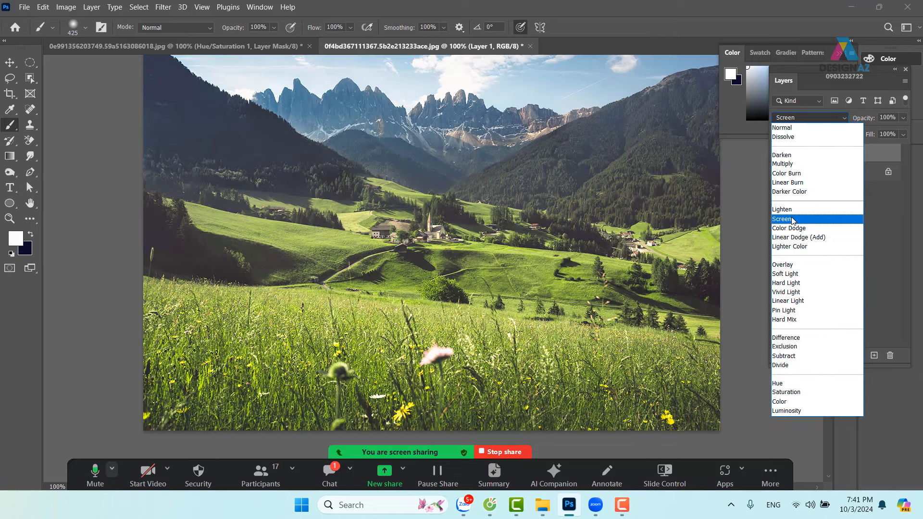
{"action": "left_click", "coordinate": [792, 221]}
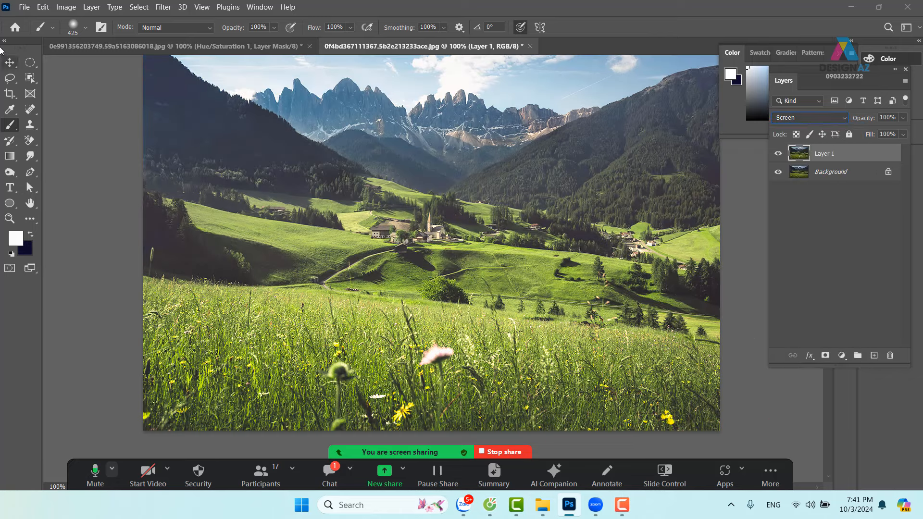
In Layer 1's blending options, split the Current Layer black Blend If slider to 30 / 83 and accept
{"action": "left_click", "coordinate": [10, 62]}
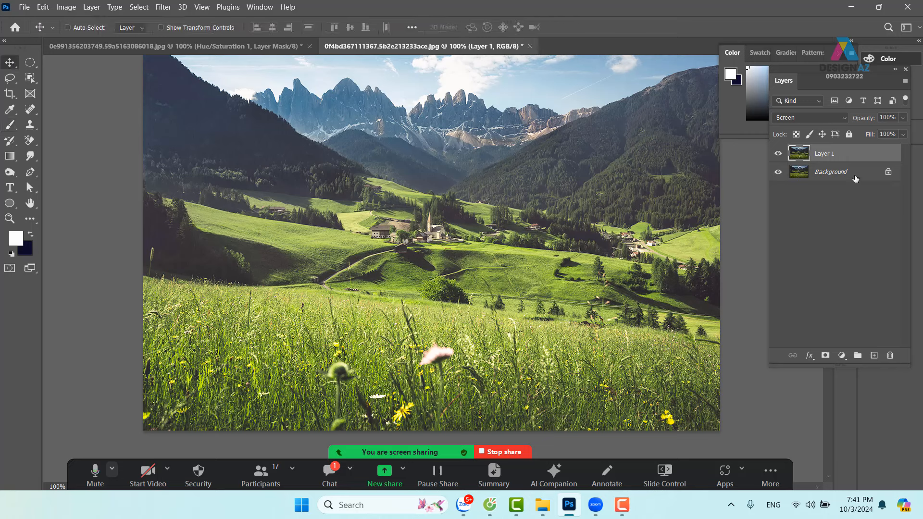
{"action": "right_click", "coordinate": [859, 150]}
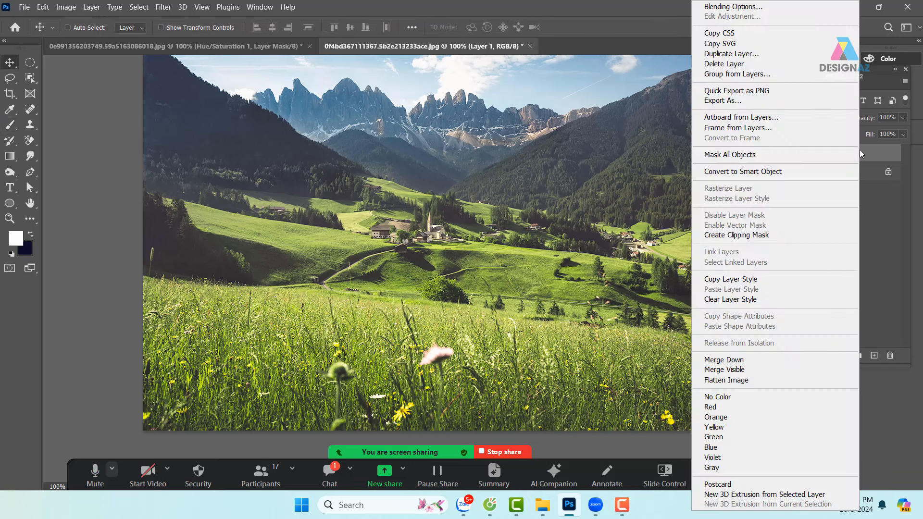
{"action": "left_click", "coordinate": [756, 10]}
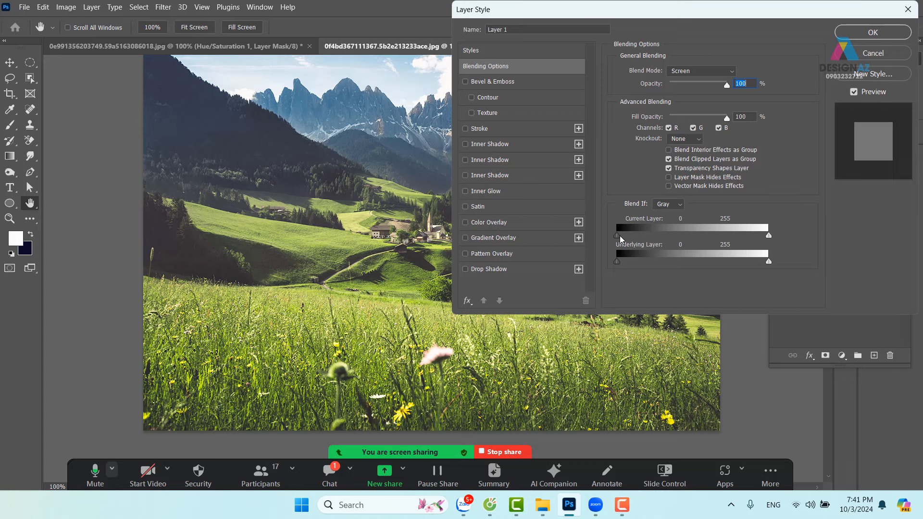
{"action": "left_click_drag", "start_coordinate": [619, 236], "coordinate": [634, 235]}
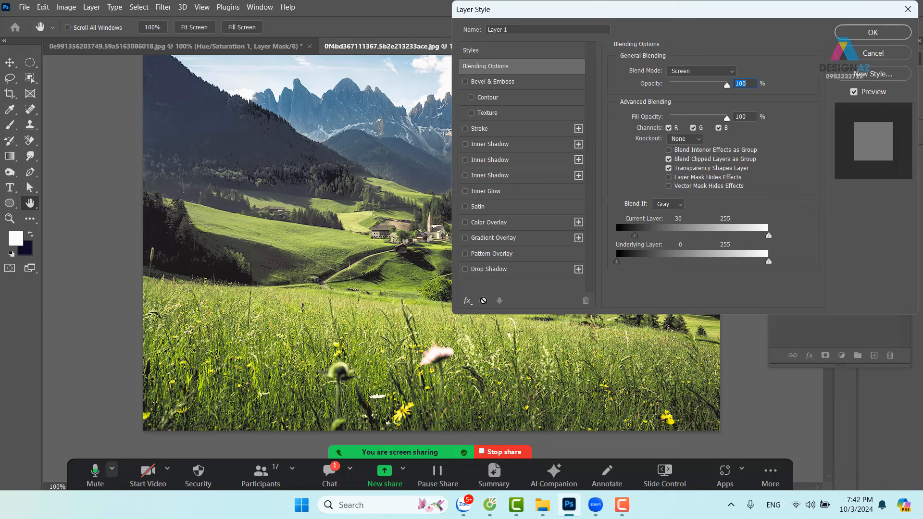
{"action": "key", "text": "alt"}
{"action": "left_click_drag", "start_coordinate": [635, 236], "coordinate": [666, 236]}
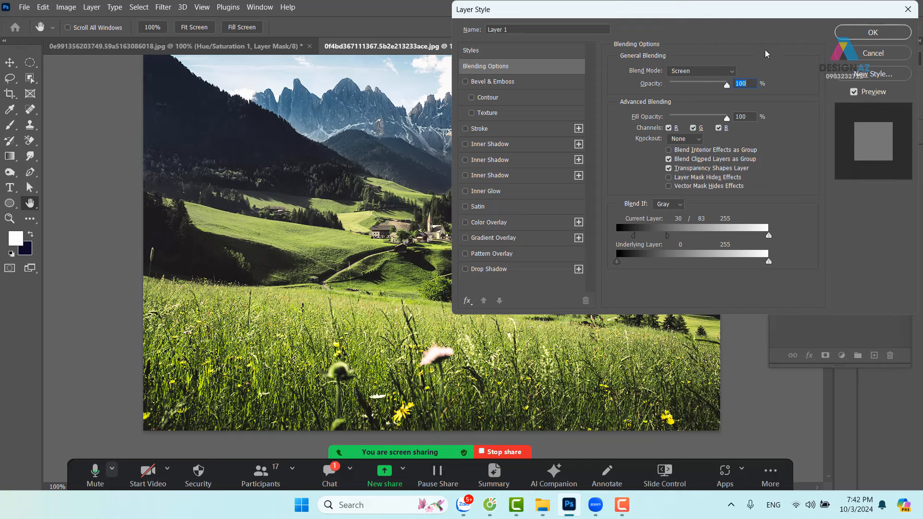
{"action": "left_click_drag", "start_coordinate": [772, 15], "coordinate": [227, 108]}
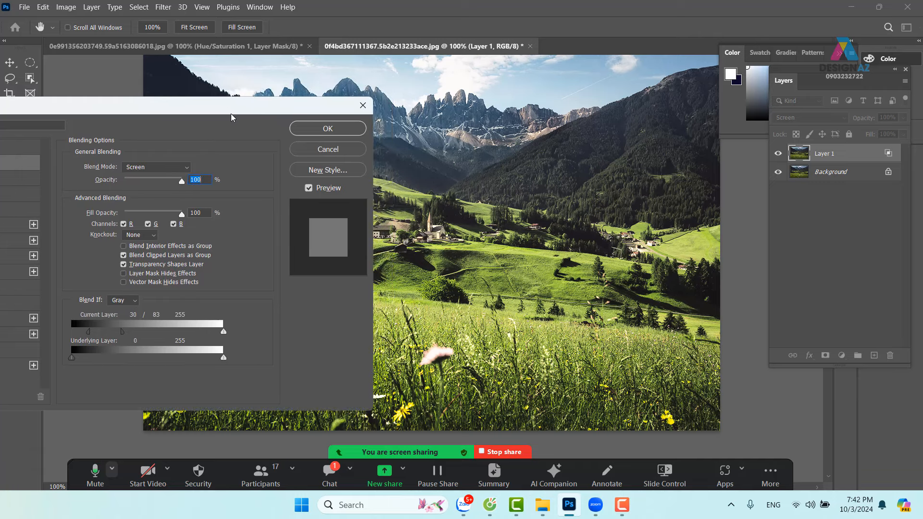
{"action": "left_click", "coordinate": [347, 128]}
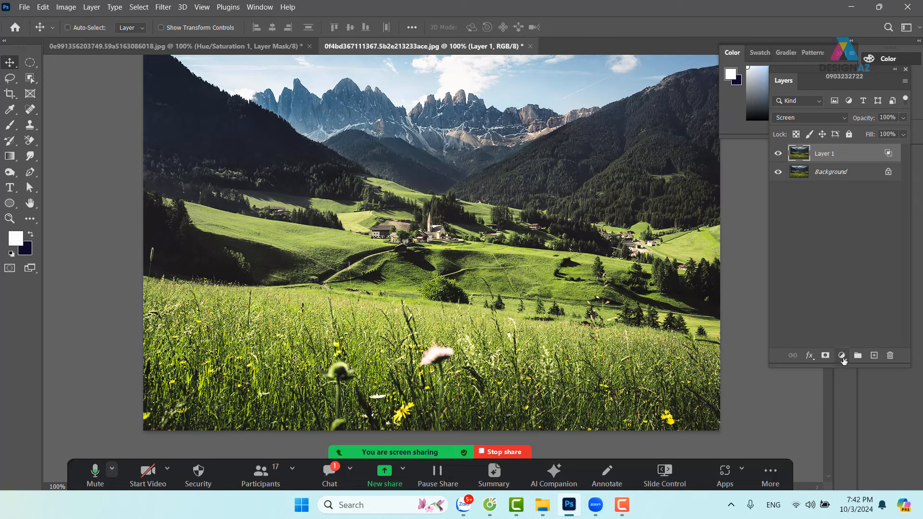
Add a Hue/Saturation adjustment layer, target the Blues by sampling the mountainside, and raise their saturation to +77
{"action": "left_click", "coordinate": [841, 355]}
{"action": "left_click", "coordinate": [857, 243]}
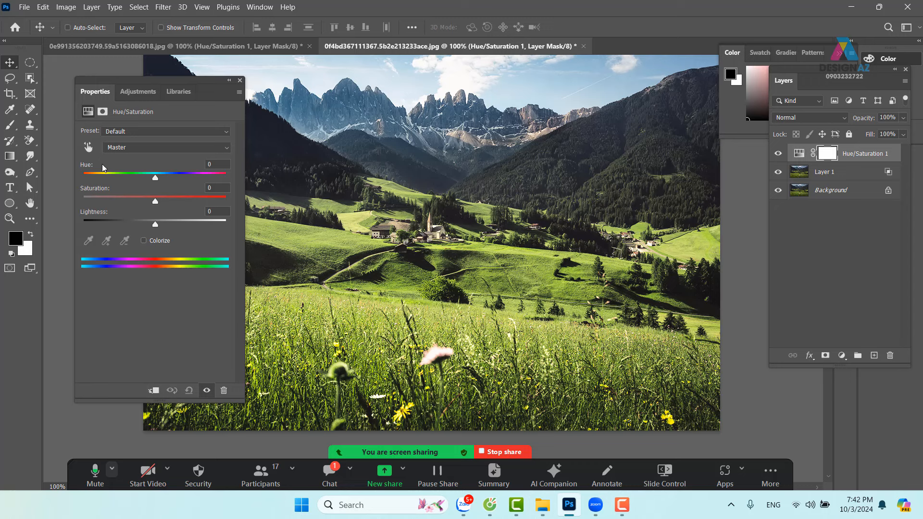
{"action": "left_click", "coordinate": [88, 147]}
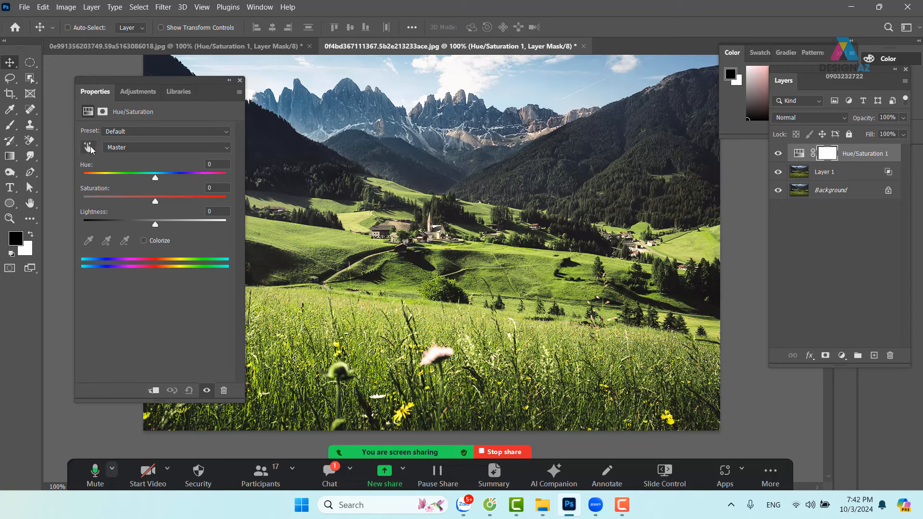
{"action": "left_click", "coordinate": [571, 167]}
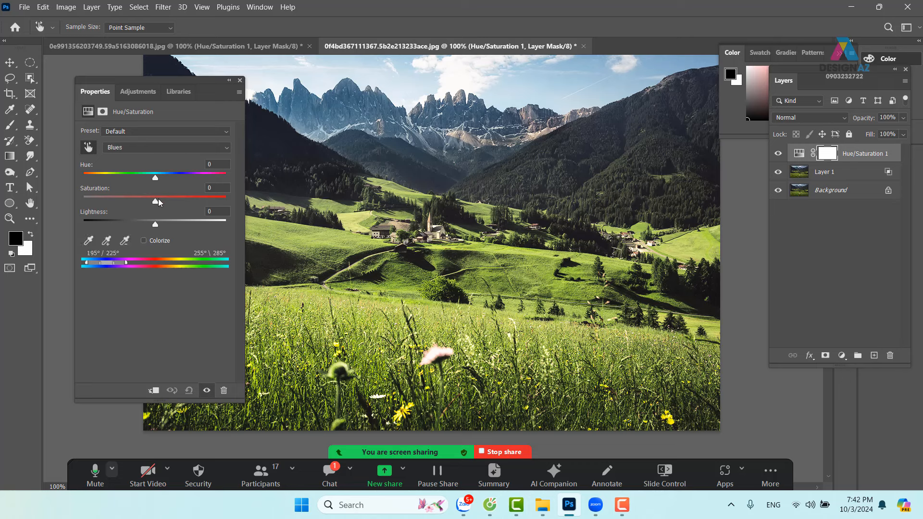
{"action": "left_click_drag", "start_coordinate": [156, 199], "coordinate": [211, 193]}
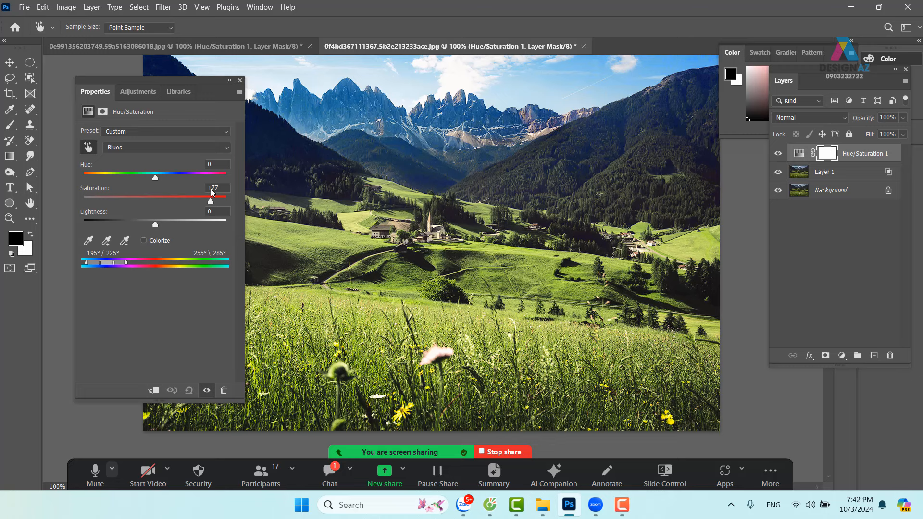
Add the forested mountainside's color to the targeted Hue/Saturation range and lower its saturation to +13
{"action": "left_click", "coordinate": [106, 241]}
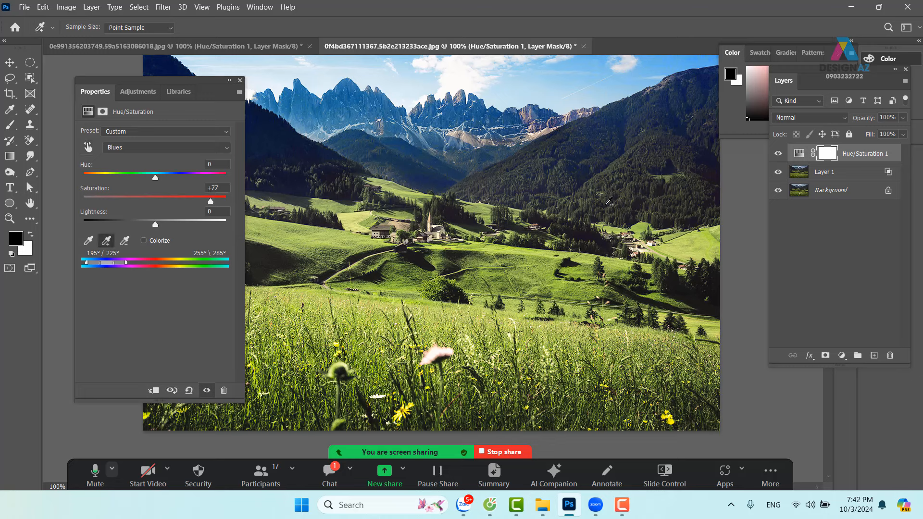
{"action": "left_click", "coordinate": [592, 202]}
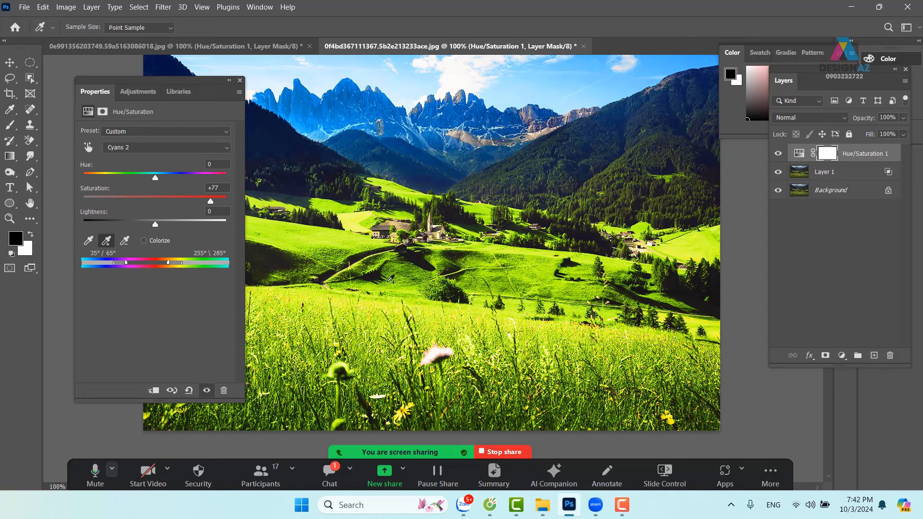
{"action": "left_click_drag", "start_coordinate": [210, 202], "coordinate": [164, 197]}
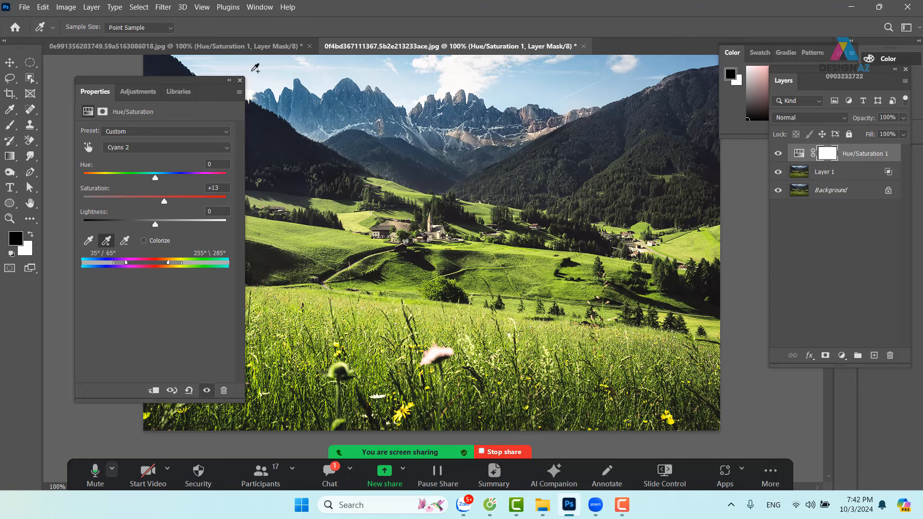
{"action": "left_click", "coordinate": [240, 80]}
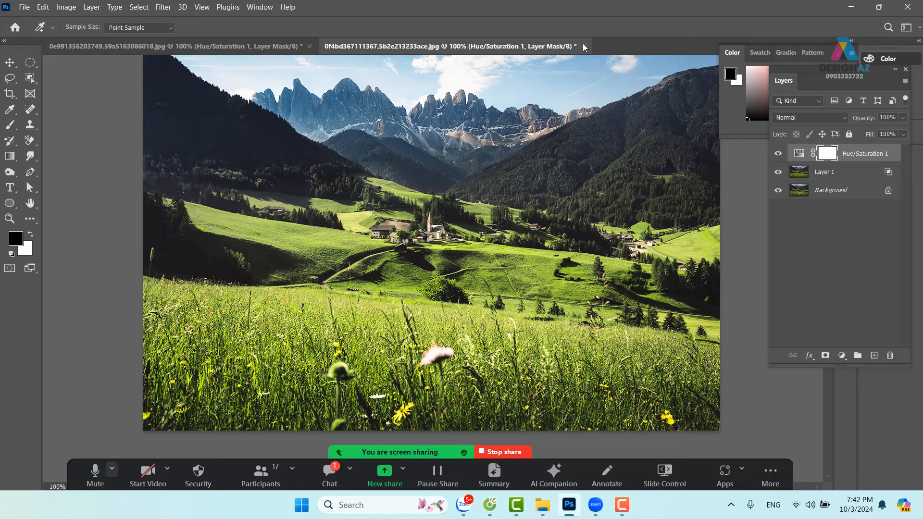
Close the mountain meadow document without saving its changes
{"action": "left_click", "coordinate": [583, 47]}
{"action": "left_click", "coordinate": [476, 206]}
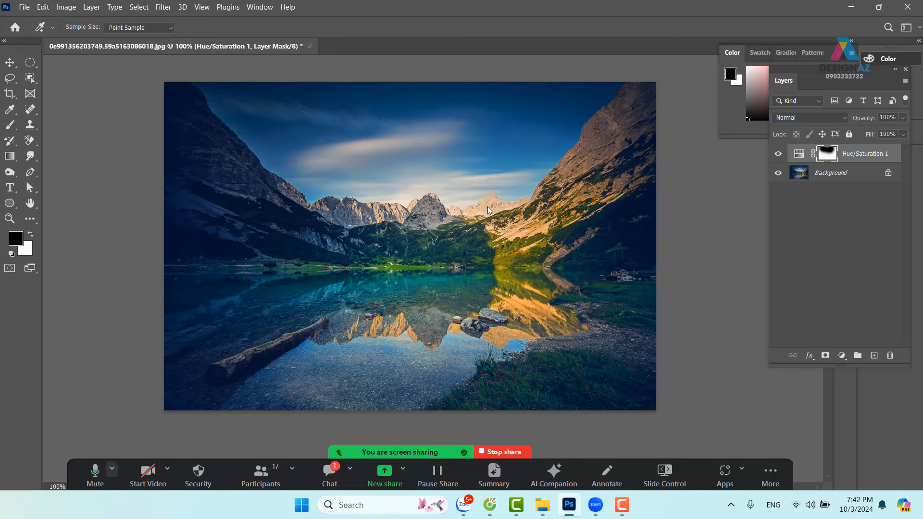
Start opening a file and browse drive E: to Tư liệu thiết kế dịch vụ khách hàng, ánh sáng ảnh, người mẫu chỉnh màu
{"action": "key", "text": "ctrl+o"}
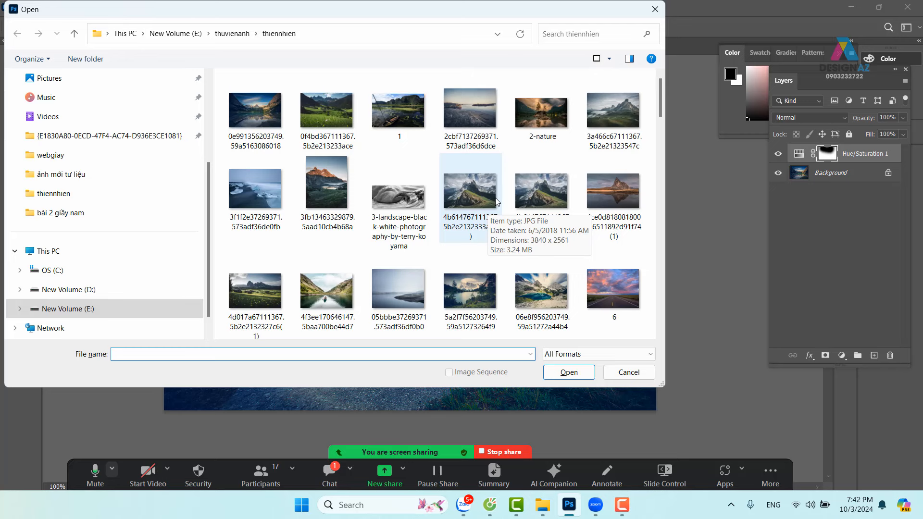
{"action": "scroll", "coordinate": [497, 202], "scroll_direction": "down", "scroll_amount": 5}
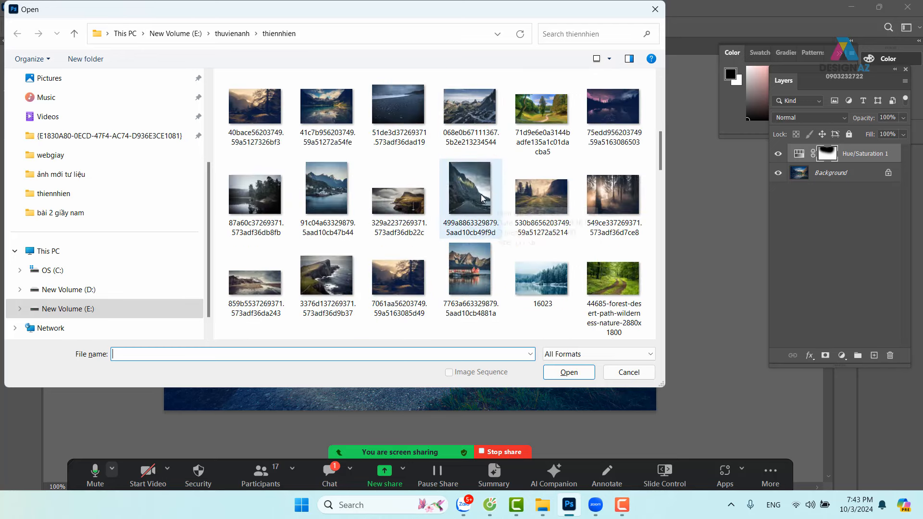
{"action": "left_click", "coordinate": [100, 290]}
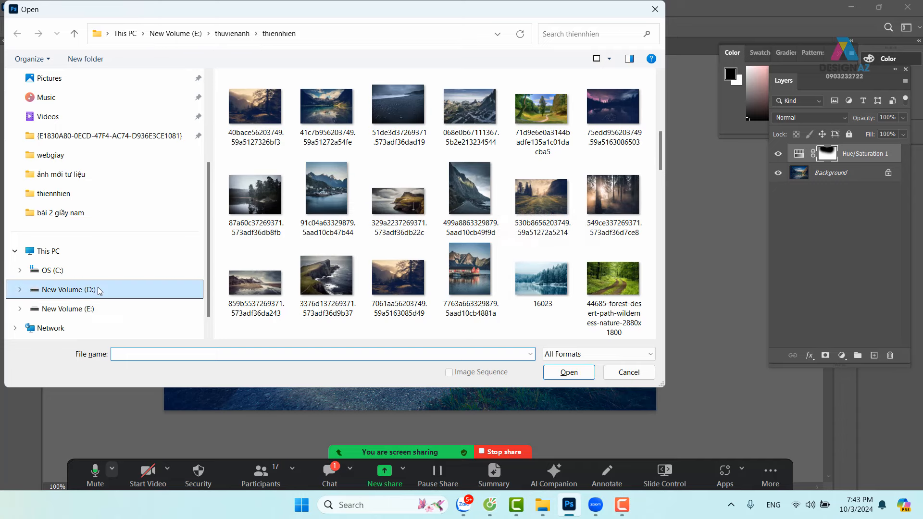
{"action": "left_click", "coordinate": [127, 310]}
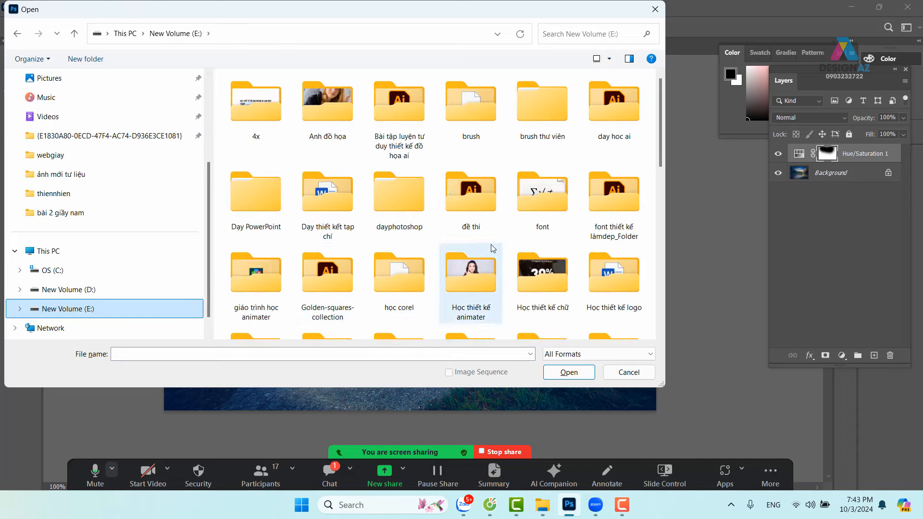
{"action": "scroll", "coordinate": [492, 248], "scroll_direction": "down", "scroll_amount": 5}
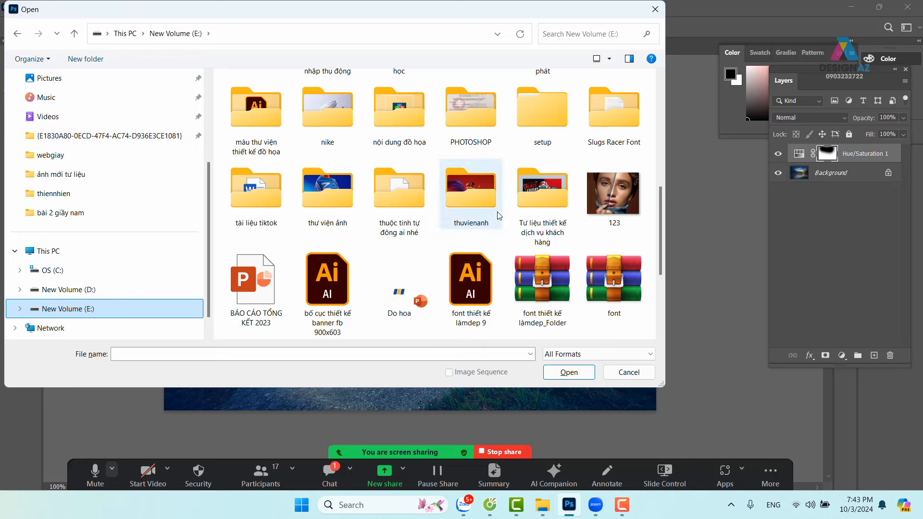
{"action": "left_click", "coordinate": [547, 204]}
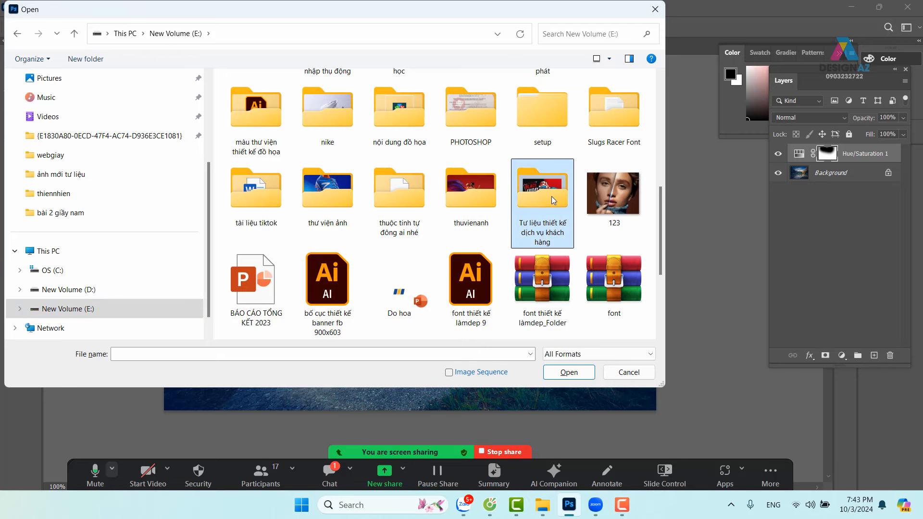
{"action": "double_click", "coordinate": [553, 200]}
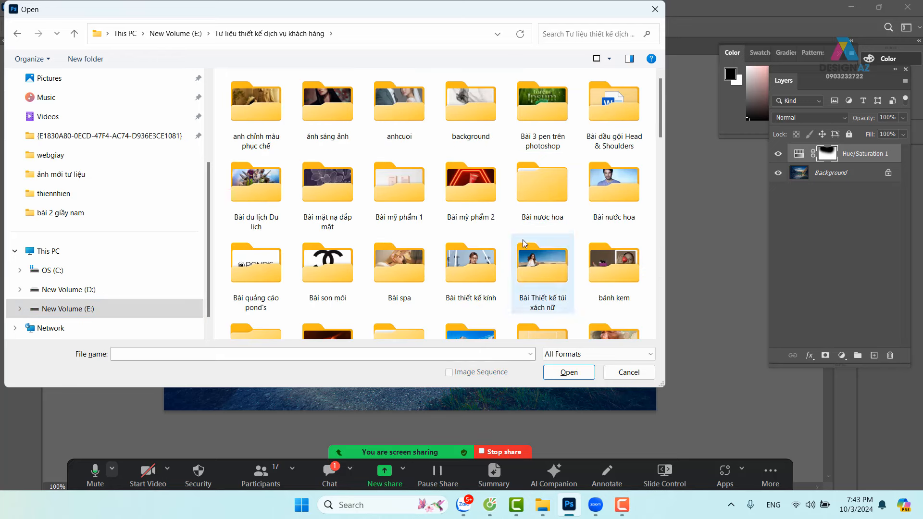
{"action": "double_click", "coordinate": [326, 108]}
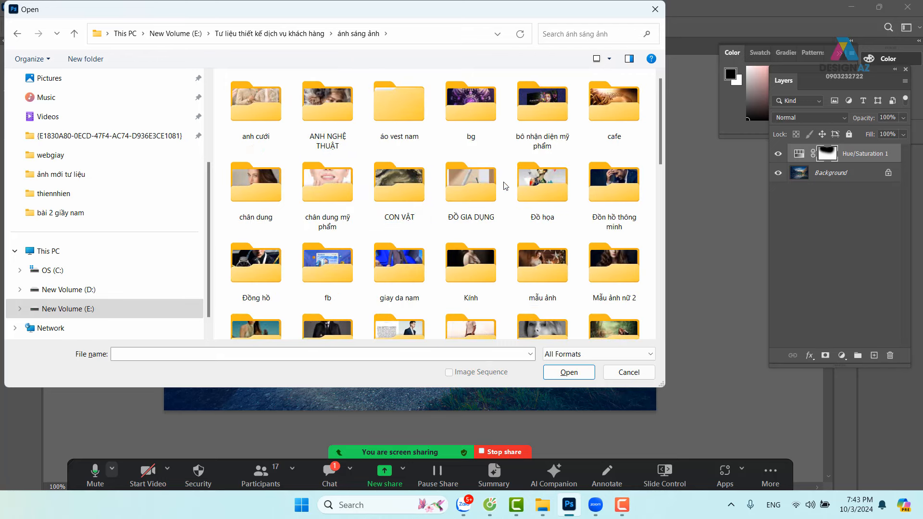
{"action": "scroll", "coordinate": [506, 186], "scroll_direction": "down", "scroll_amount": 3}
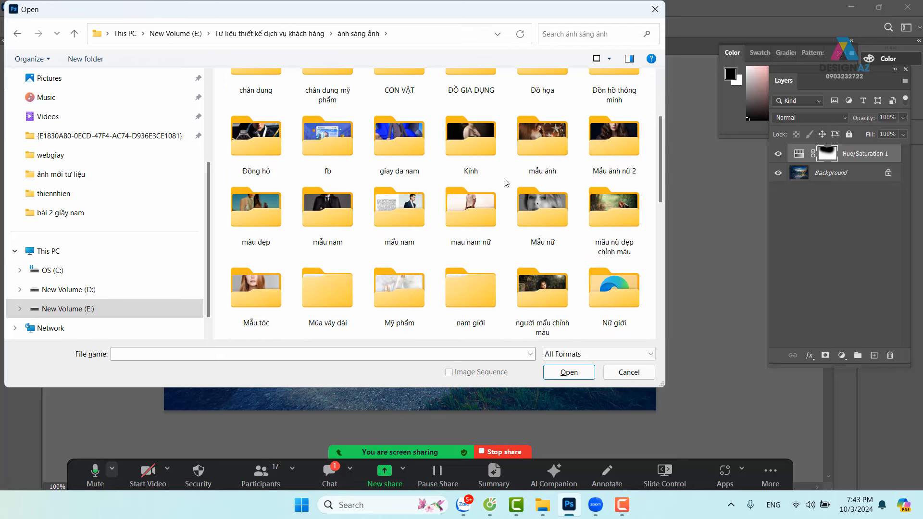
{"action": "double_click", "coordinate": [556, 283]}
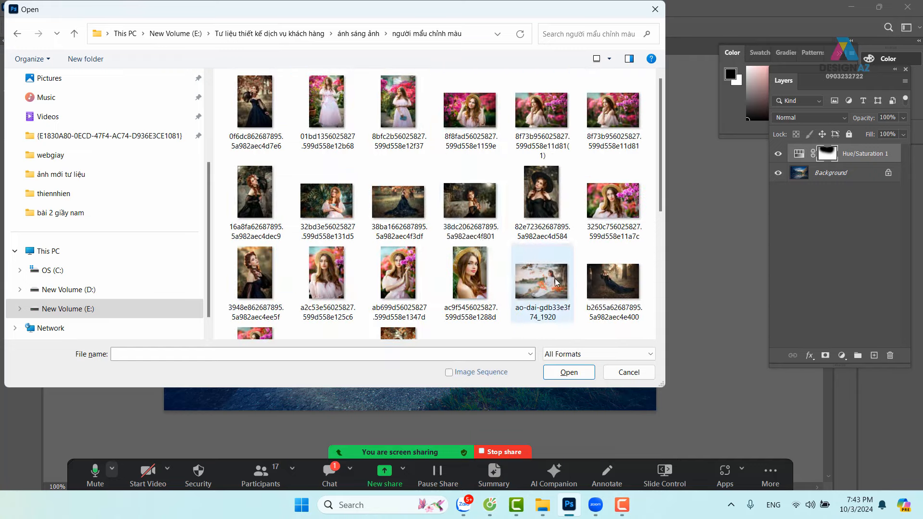
Open the portrait image outdoors-g0139e1092_1920 from the người mẫu chỉnh màu folder
{"action": "scroll", "coordinate": [468, 229], "scroll_direction": "down", "scroll_amount": 3}
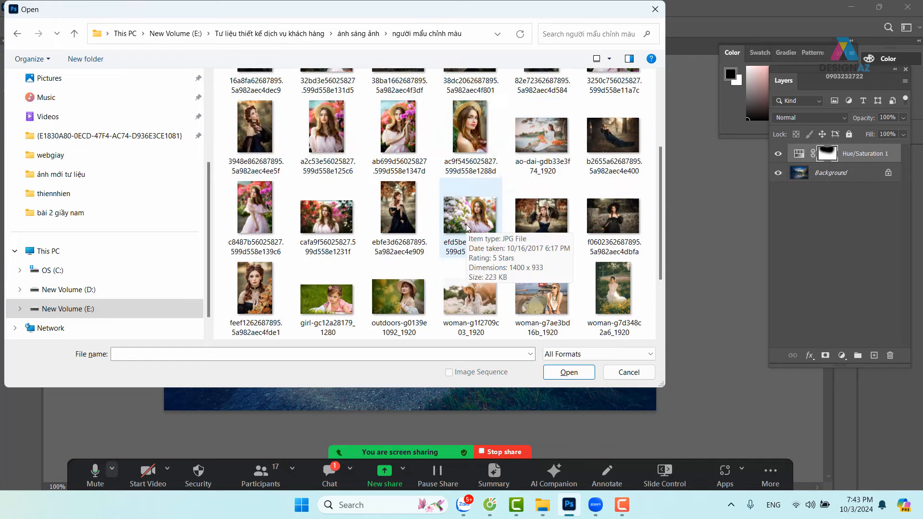
{"action": "scroll", "coordinate": [467, 229], "scroll_direction": "down", "scroll_amount": 2}
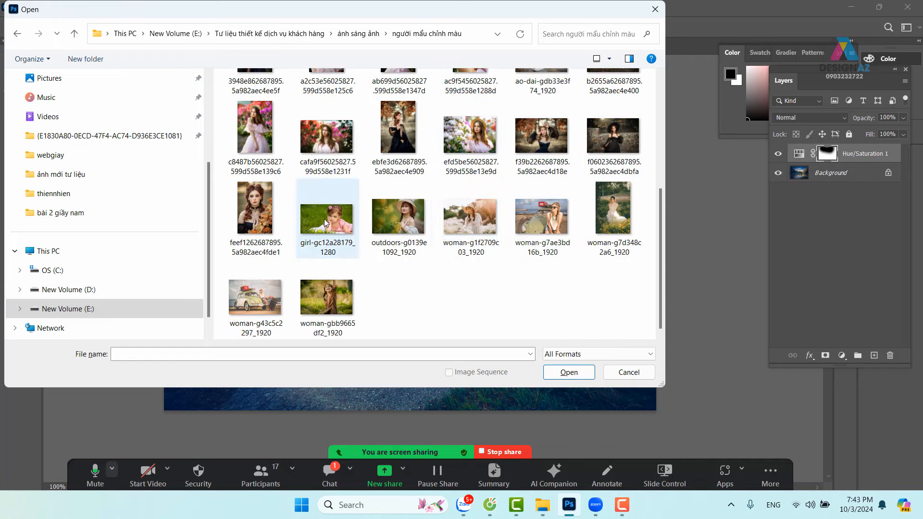
{"action": "left_click", "coordinate": [391, 221]}
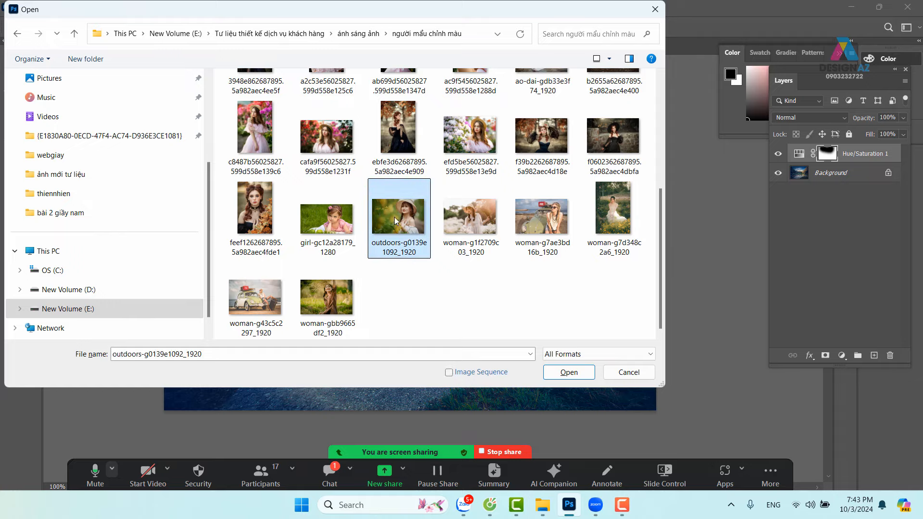
{"action": "left_click", "coordinate": [565, 380]}
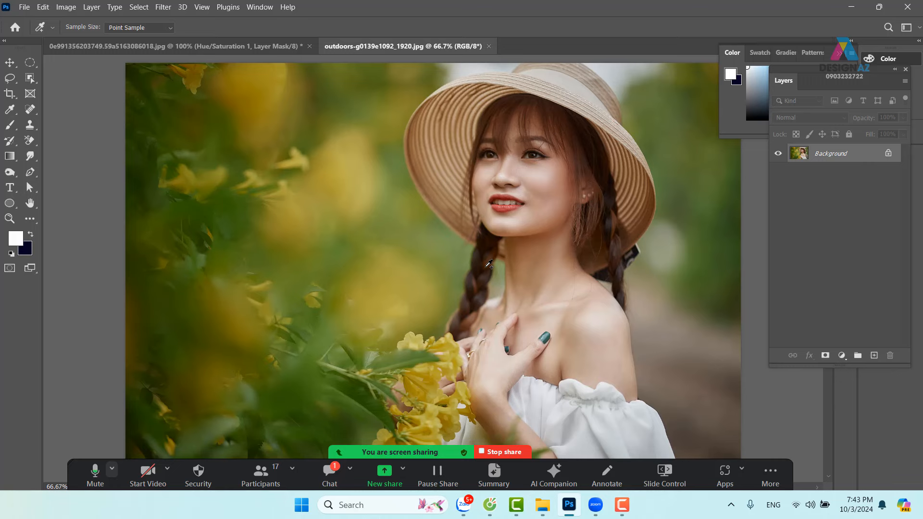
Add a Hue/Saturation adjustment layer above the portrait's Background and move its settings clear of the blurred foliage
{"action": "key", "text": "ctrl+minus"}
{"action": "key", "text": "ctrl+plus"}
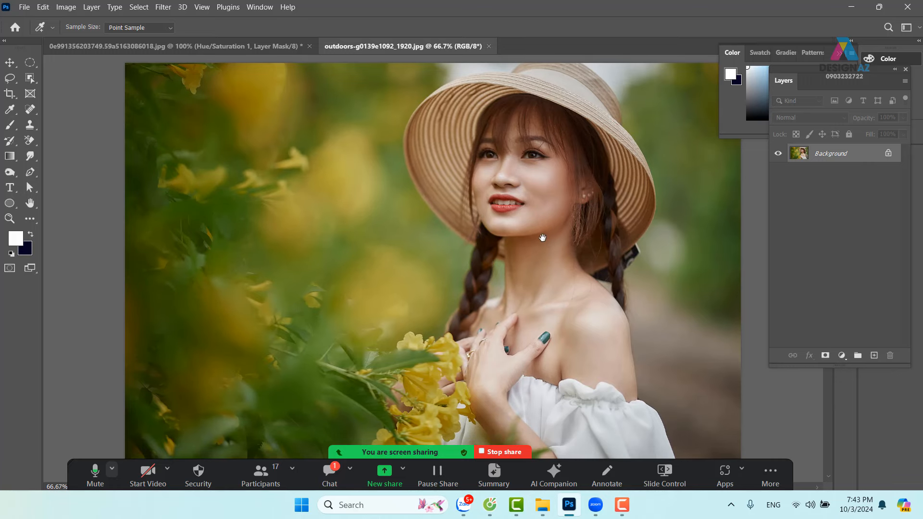
{"action": "left_click_drag", "start_coordinate": [542, 237], "coordinate": [515, 192]}
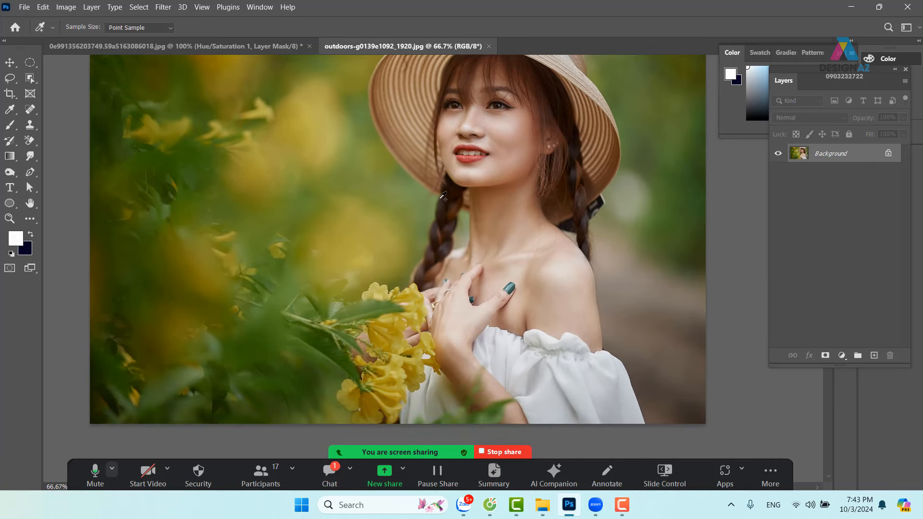
{"action": "left_click", "coordinate": [9, 61]}
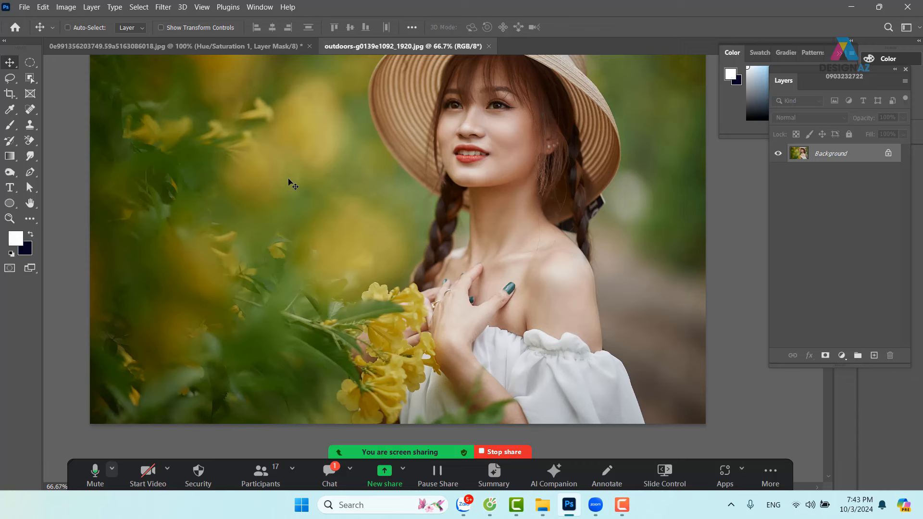
{"action": "left_click", "coordinate": [66, 7]}
{"action": "mouse_move", "coordinate": [108, 40]}
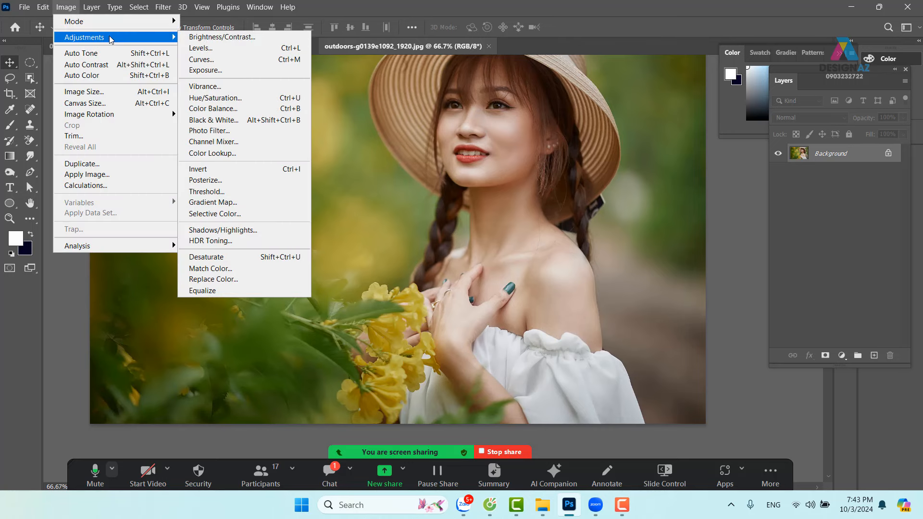
{"action": "left_click", "coordinate": [290, 100]}
{"action": "left_click", "coordinate": [845, 358]}
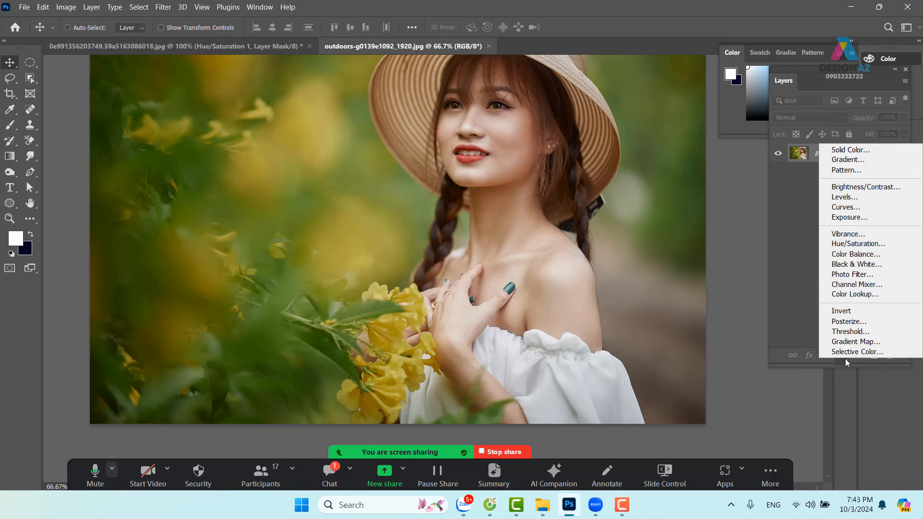
{"action": "left_click", "coordinate": [865, 245]}
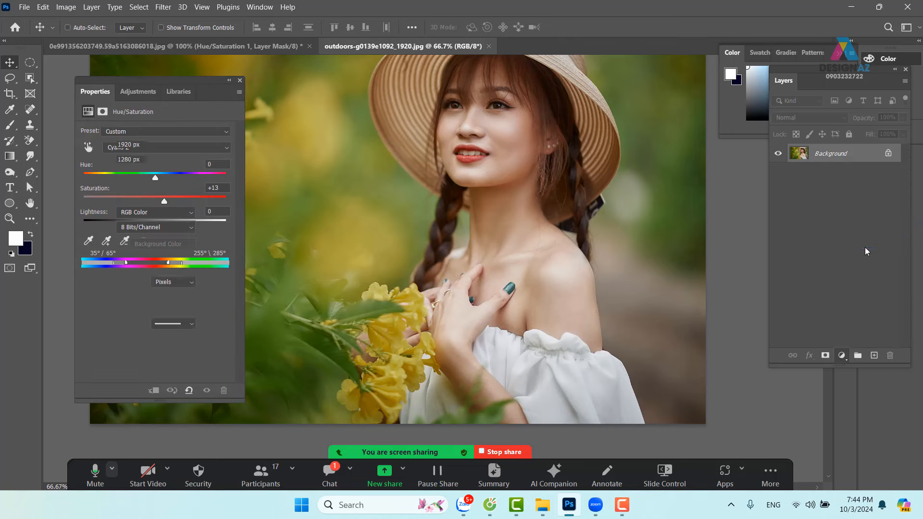
{"action": "left_click_drag", "start_coordinate": [185, 86], "coordinate": [676, 106]}
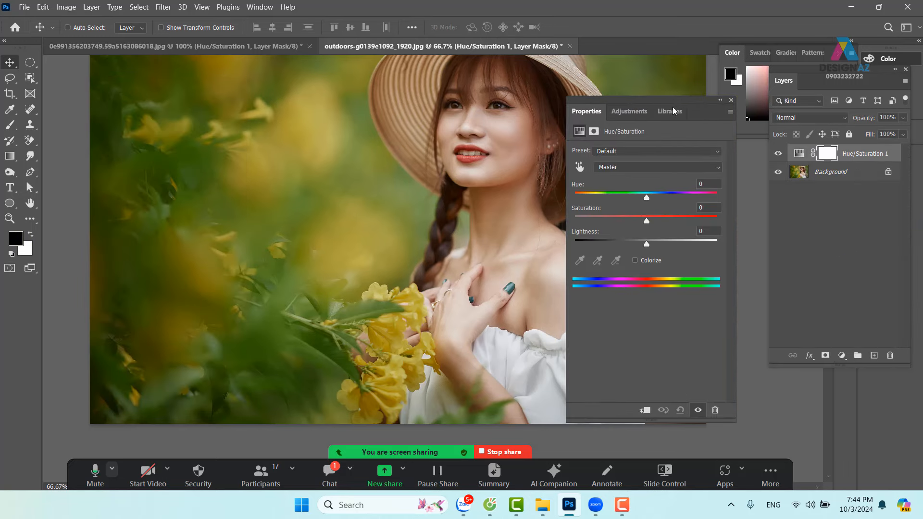
Target the Yellows by sampling the background foliage and set their saturation to -100
{"action": "left_click", "coordinate": [579, 167]}
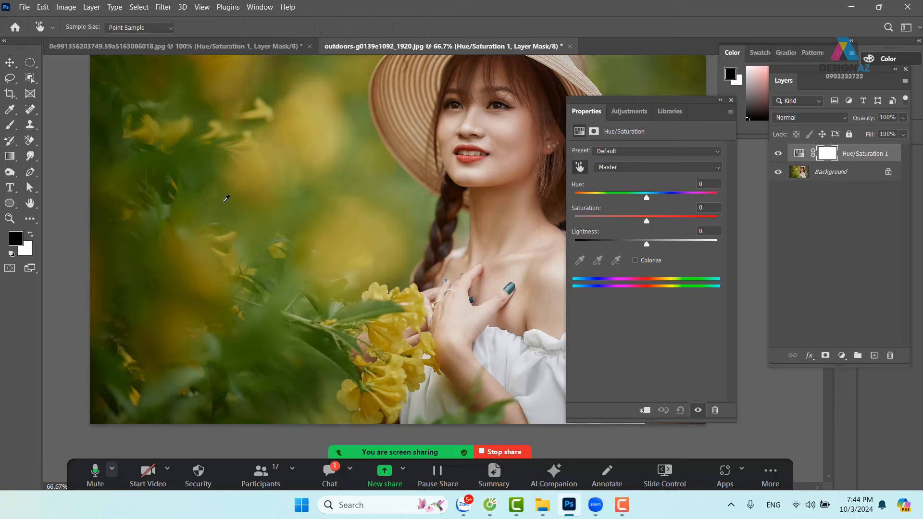
{"action": "left_click", "coordinate": [224, 201]}
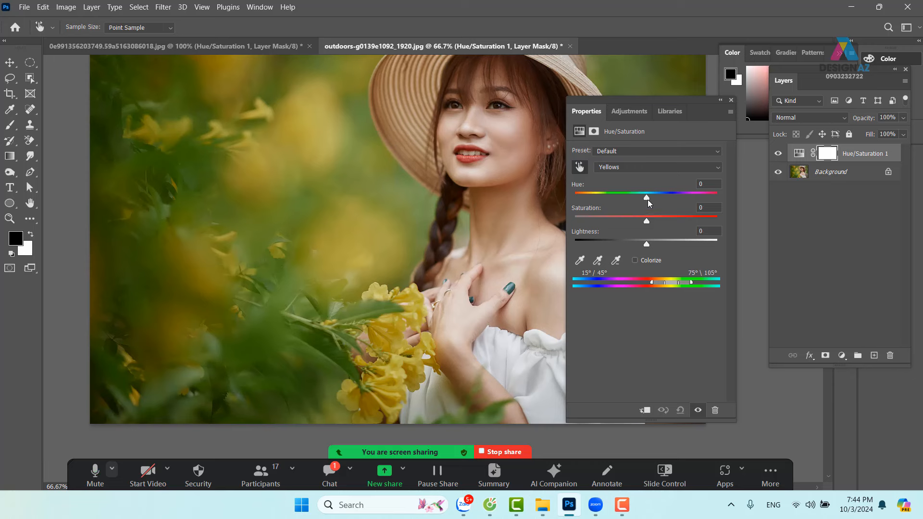
{"action": "left_click_drag", "start_coordinate": [646, 221], "coordinate": [571, 221]}
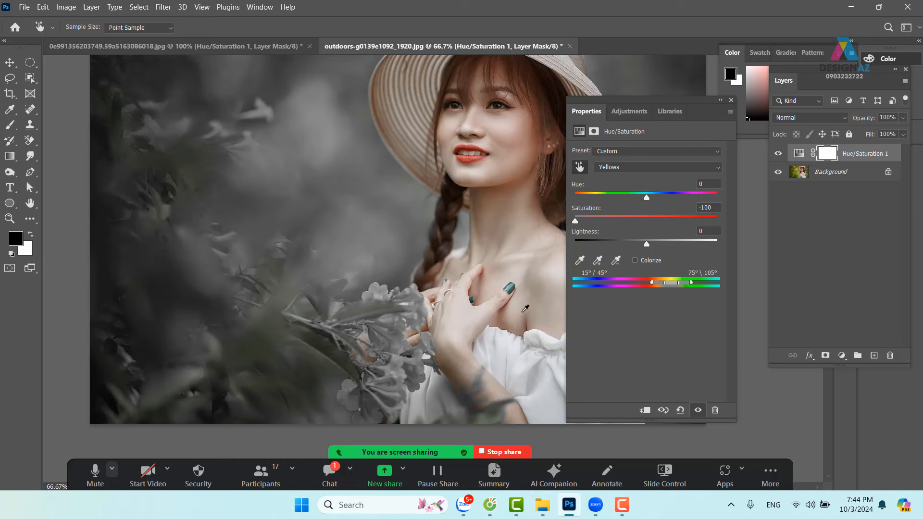
Extend the Yellows range by adding a sample from the dark foliage beside the flowers, and close the adjustment settings
{"action": "left_click", "coordinate": [597, 260]}
{"action": "left_click", "coordinate": [255, 341]}
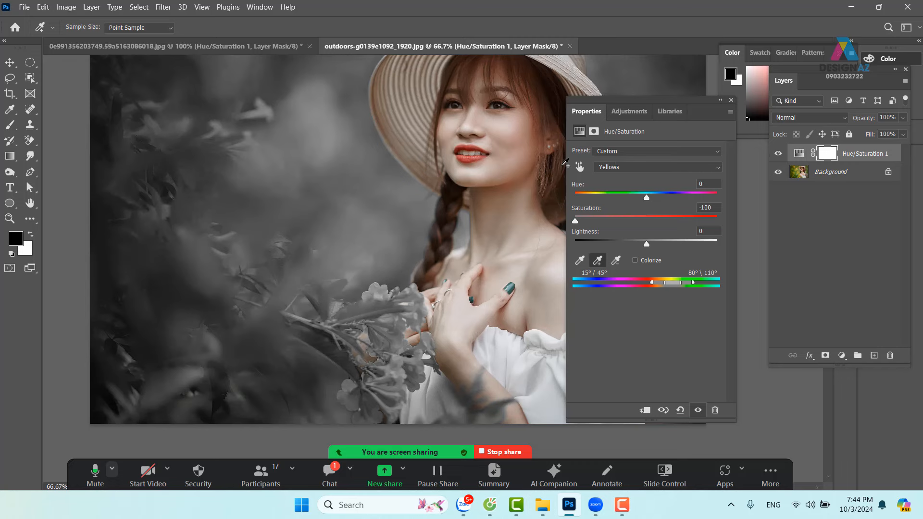
{"action": "key", "text": "ctrl+minus"}
{"action": "left_click_drag", "start_coordinate": [485, 248], "coordinate": [367, 254]}
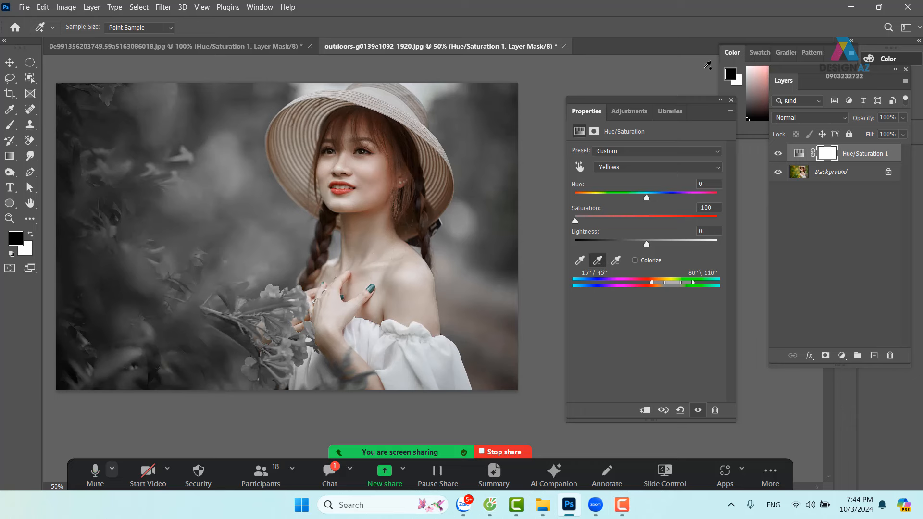
{"action": "left_click", "coordinate": [731, 100]}
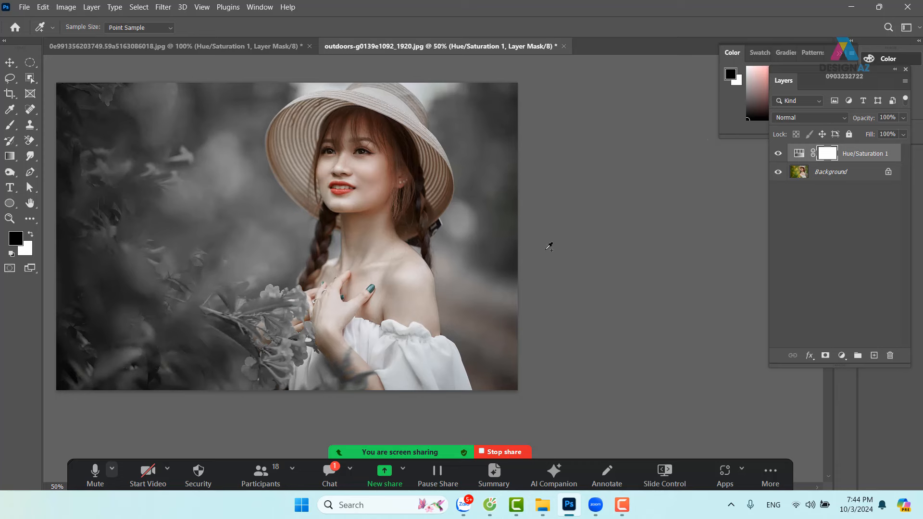
{"action": "key", "text": "ctrl+plus"}
{"action": "left_click_drag", "start_coordinate": [365, 245], "coordinate": [519, 251]}
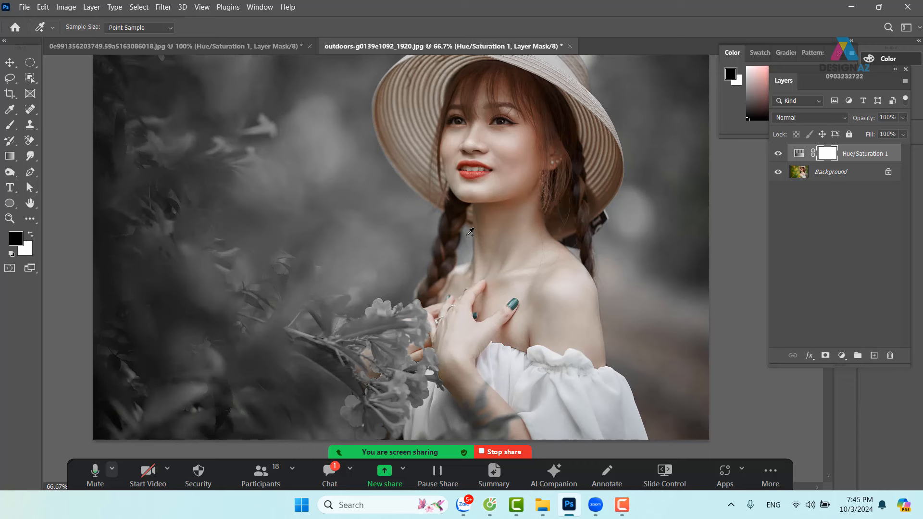
Create a new empty layer above the Hue/Saturation adjustment layer
{"action": "left_click", "coordinate": [10, 62]}
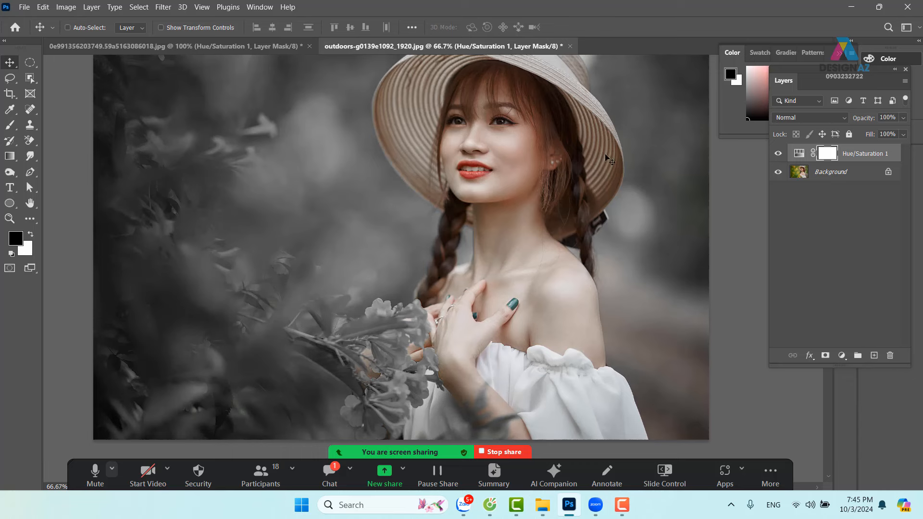
{"action": "left_click", "coordinate": [873, 355]}
{"action": "key", "text": "x"}
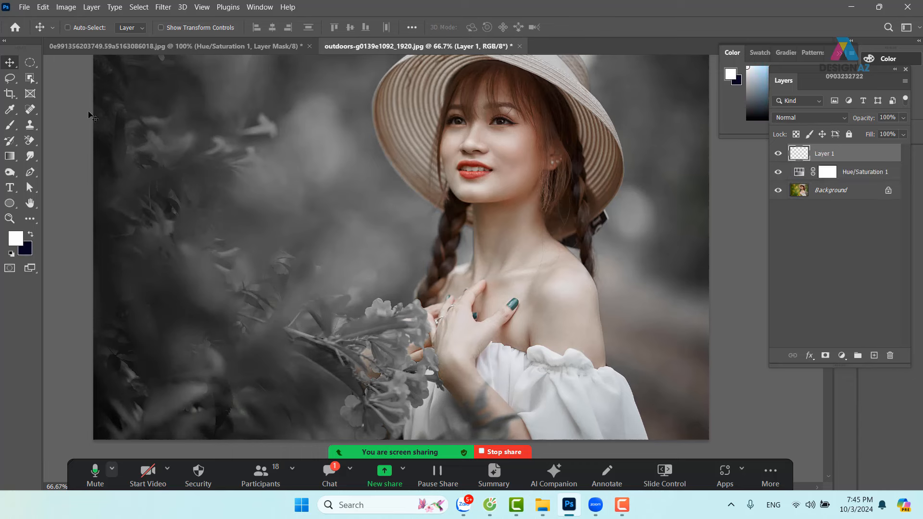
Draw a small square selection across the woman's cheek and the hat brim with the Rectangular Marquee tool
{"action": "left_click", "coordinate": [29, 62]}
{"action": "right_click", "coordinate": [30, 62]}
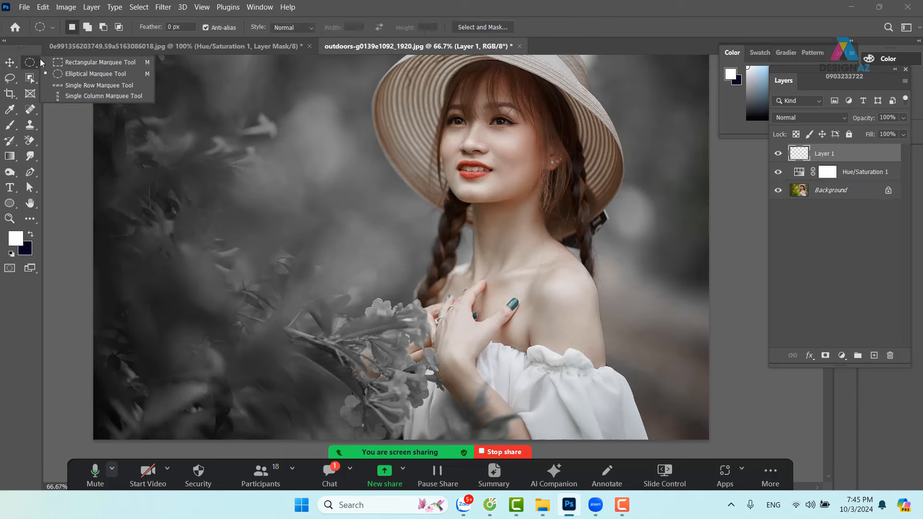
{"action": "left_click", "coordinate": [72, 61]}
{"action": "left_click_drag", "start_coordinate": [397, 139], "coordinate": [445, 189]}
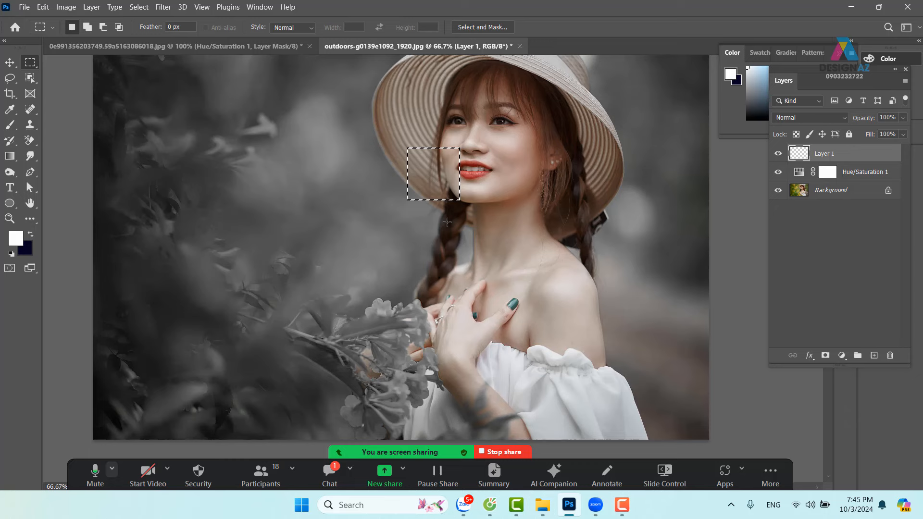
{"action": "key", "text": "ctrl+BackSpace"}
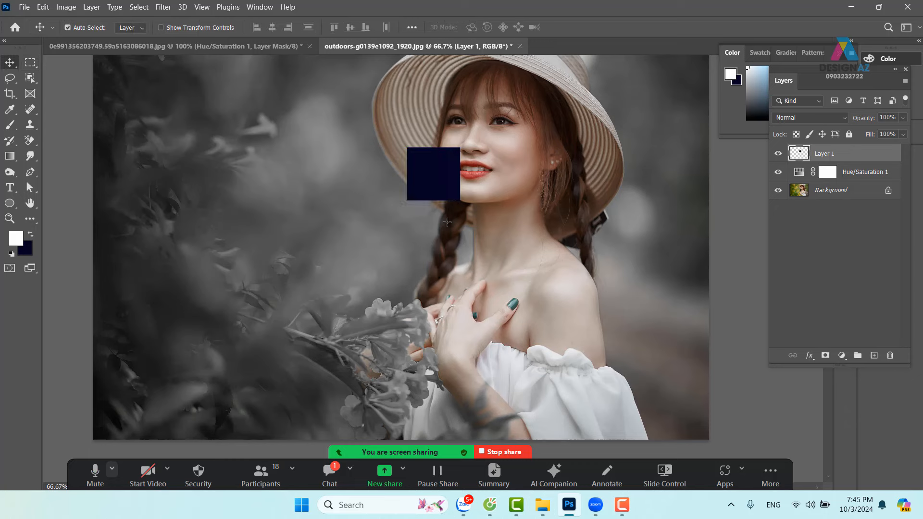
{"action": "key", "text": "ctrl+z"}
{"action": "key", "text": "ctrl+z"}
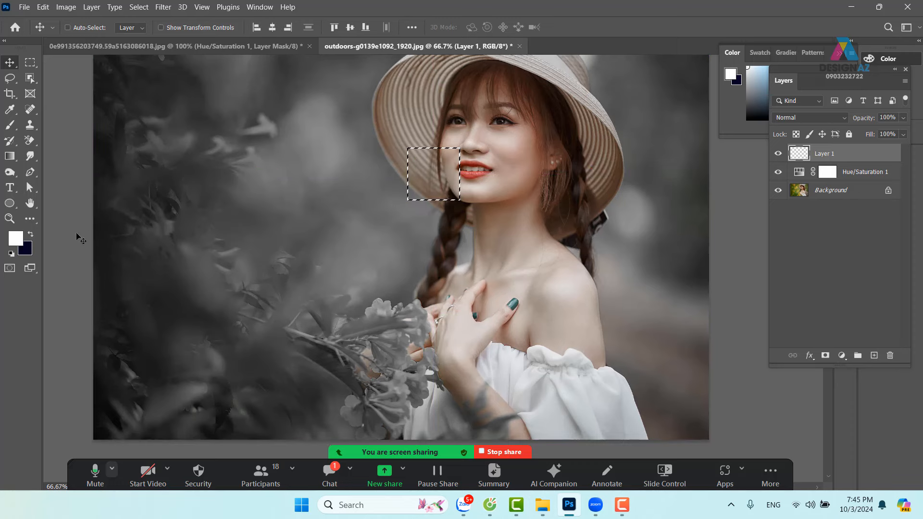
Set the background colour to 000000 and fill the square selection on Layer 1 with it
{"action": "left_click", "coordinate": [25, 248]}
{"action": "type", "text": "000000"}
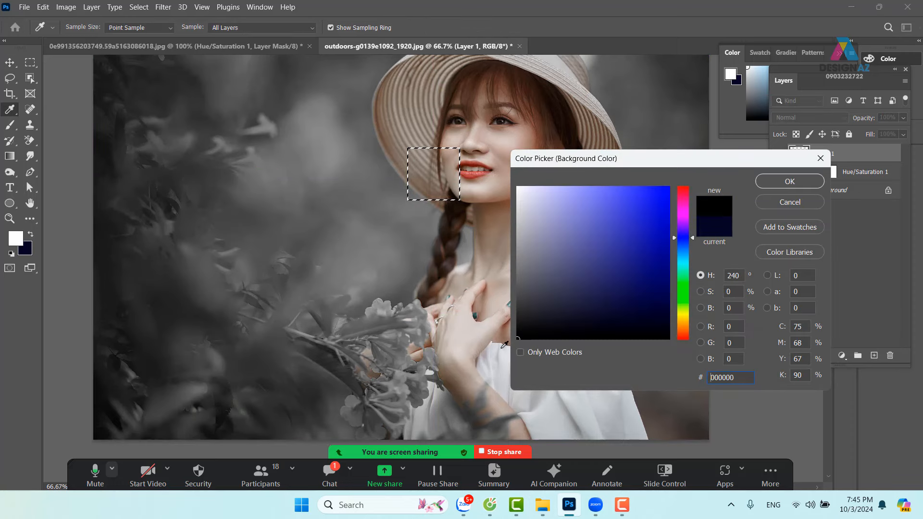
{"action": "key", "text": "Return"}
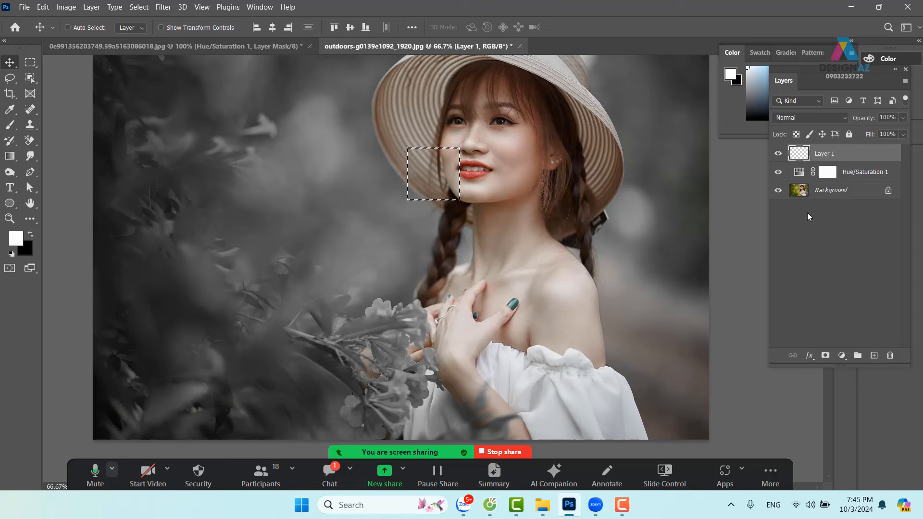
{"action": "key", "text": "ctrl+BackSpace"}
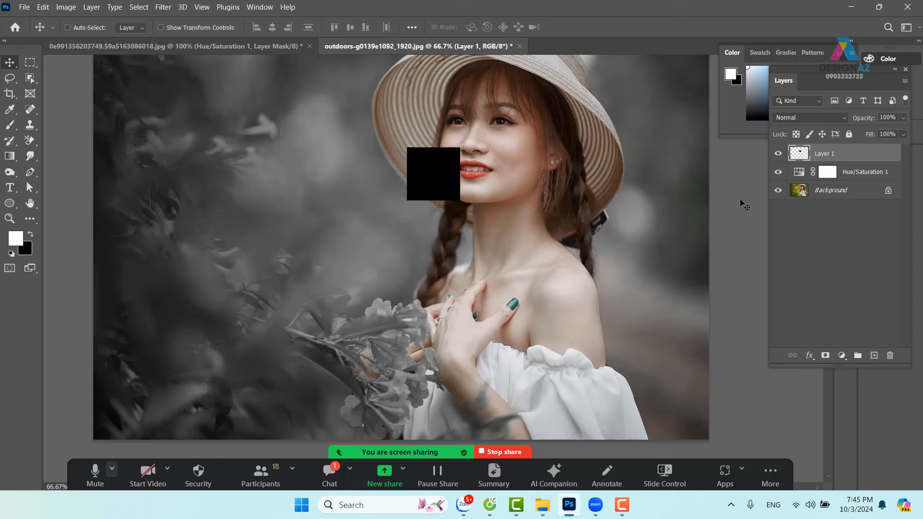
Duplicate the black square directly beside the original and invert the copy to white
{"action": "left_click_drag", "start_coordinate": [434, 201], "coordinate": [487, 202]}
{"action": "key", "text": "ctrl"}
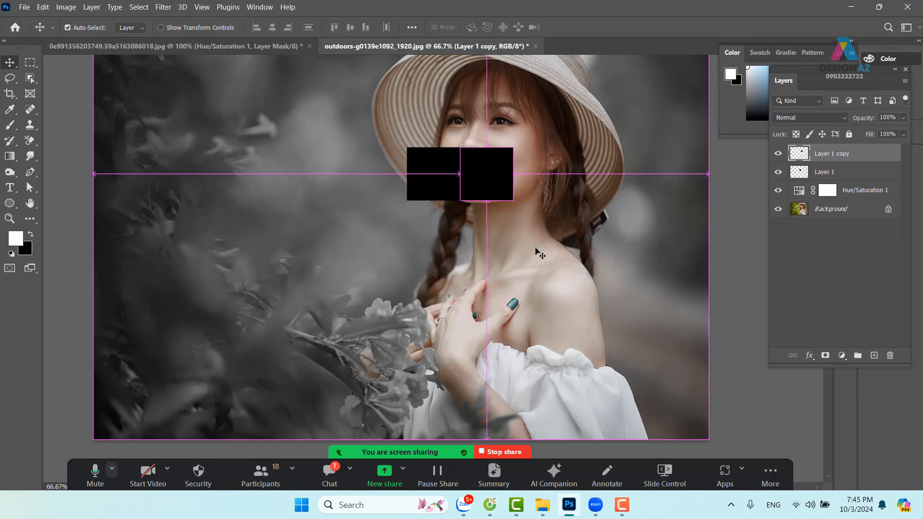
{"action": "key", "text": "ctrl+i"}
Duplicate the white square, line both white squares up beside the black one, and select the middle square's layer, Layer 1 copy 2
{"action": "left_click_drag", "start_coordinate": [474, 188], "coordinate": [499, 198]}
{"action": "right_click", "coordinate": [545, 174]}
{"action": "left_click", "coordinate": [557, 178]}
{"action": "left_click_drag", "start_coordinate": [556, 178], "coordinate": [543, 177]}
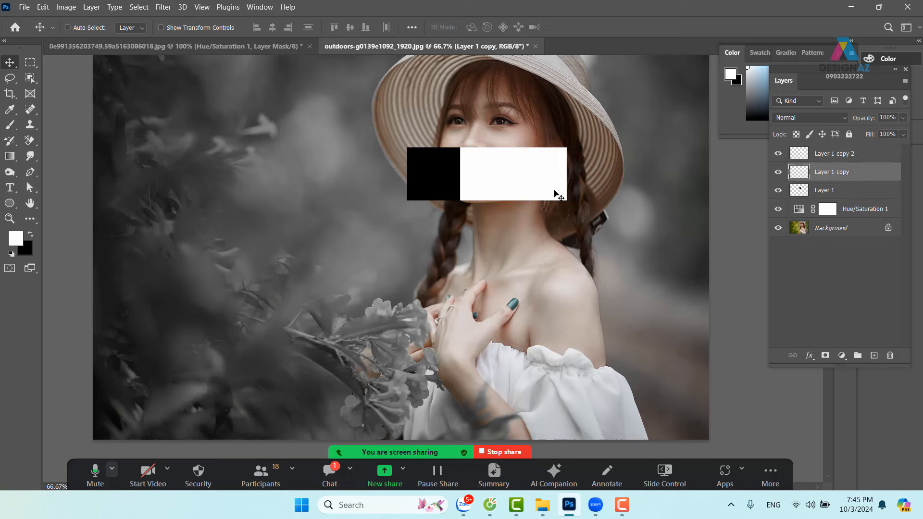
{"action": "right_click", "coordinate": [484, 162]}
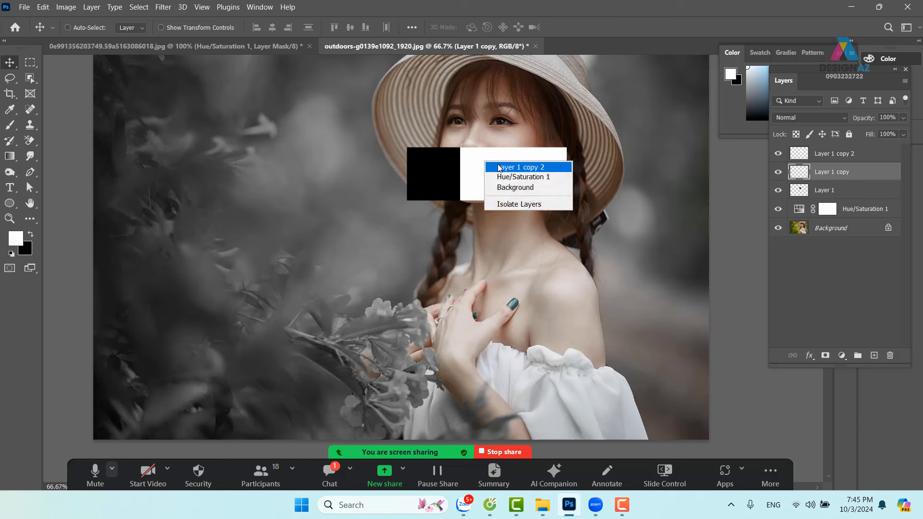
{"action": "left_click", "coordinate": [499, 168]}
{"action": "left_click_drag", "start_coordinate": [488, 181], "coordinate": [520, 196]}
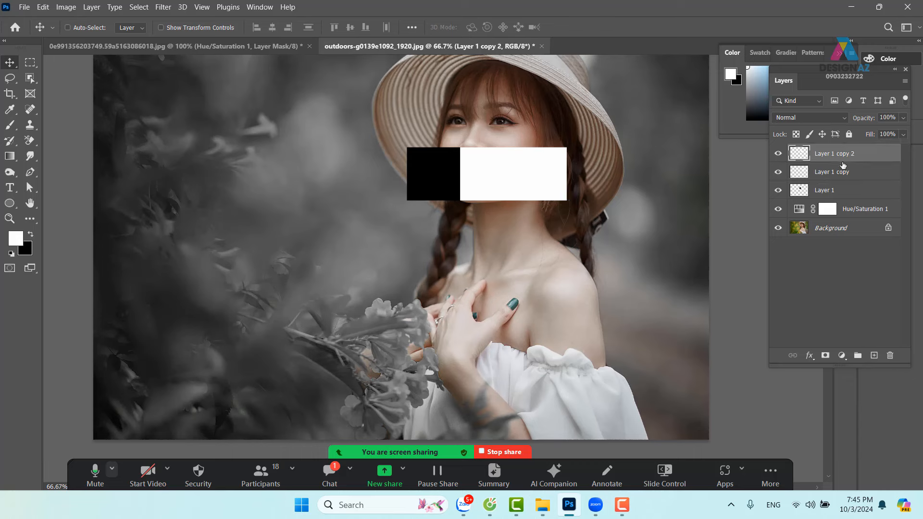
Lock the transparent pixels of Layer 1 copy 2 and fill its square with grey at 50% brightness (808080)
{"action": "left_click", "coordinate": [796, 134]}
{"action": "left_click", "coordinate": [18, 240]}
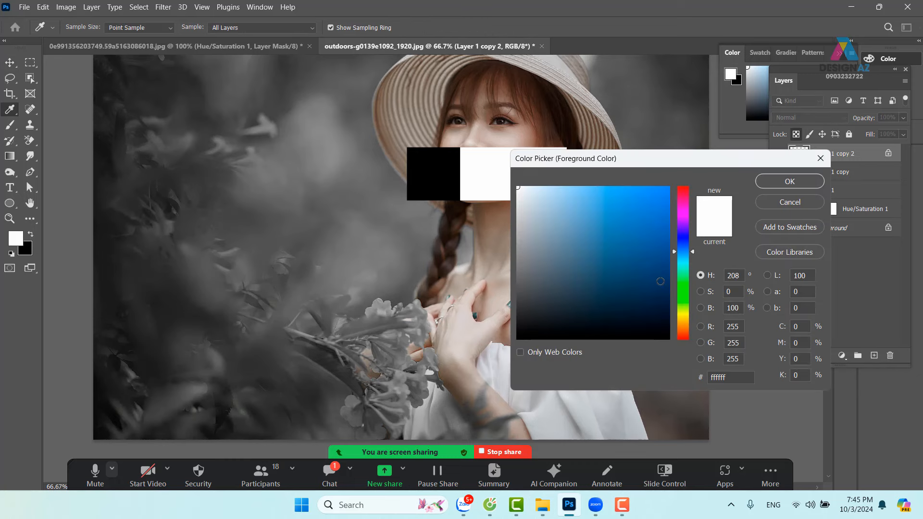
{"action": "left_click_drag", "start_coordinate": [741, 308], "coordinate": [708, 308]}
{"action": "type", "text": "50"}
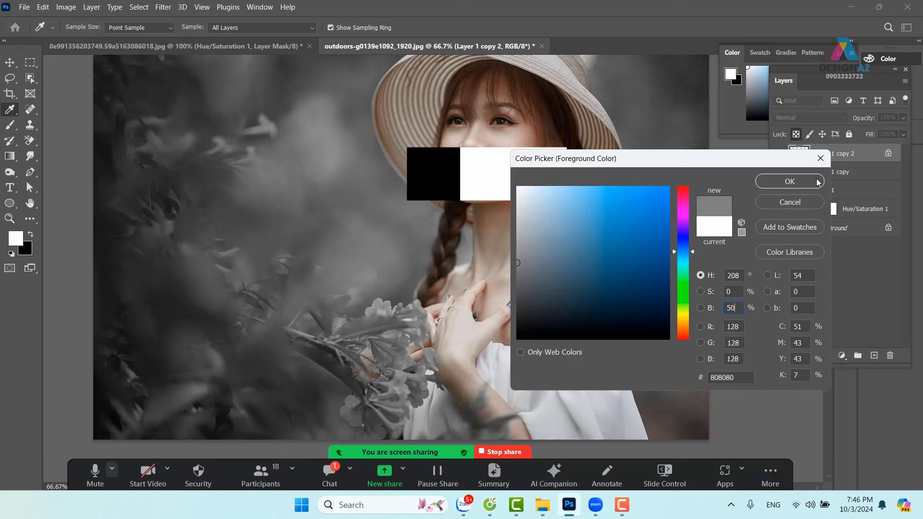
{"action": "left_click", "coordinate": [798, 181]}
{"action": "key", "text": "v"}
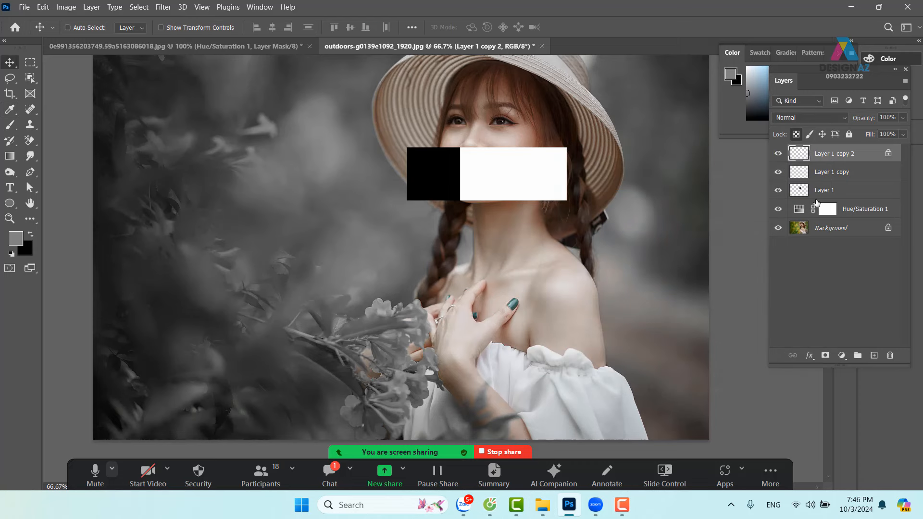
{"action": "key", "text": "alt+BackSpace"}
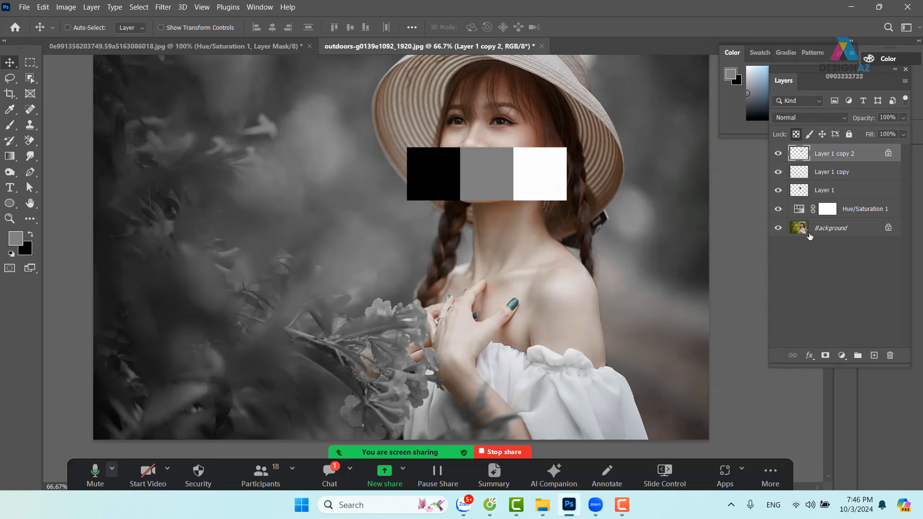
Merge the black, grey and white square layers into one and move the strip off the face, towards the blurred foliage
{"action": "left_click", "coordinate": [845, 189], "text": "shift"}
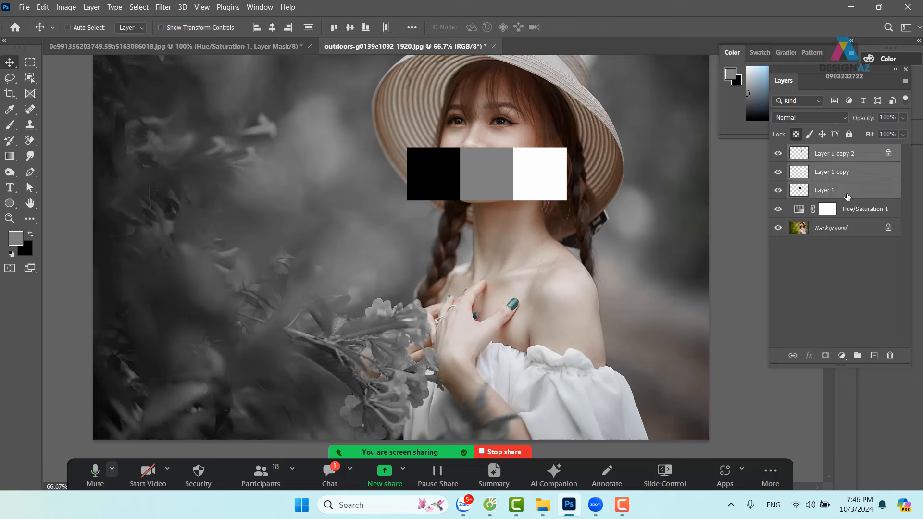
{"action": "key", "text": "ctrl+e"}
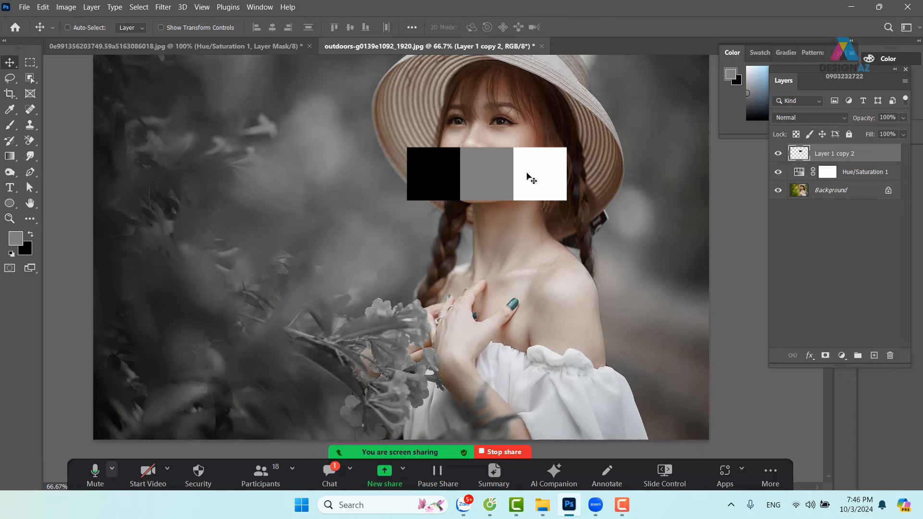
{"action": "left_click_drag", "start_coordinate": [529, 179], "coordinate": [392, 202]}
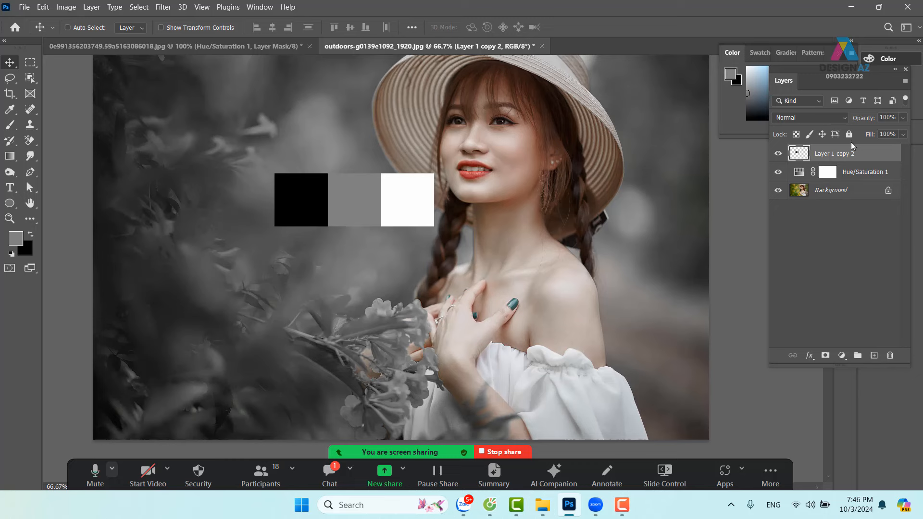
Set the swatch strip's blend mode to Screen and move it over the foliage and back below the face to compare the effect
{"action": "left_click", "coordinate": [830, 119]}
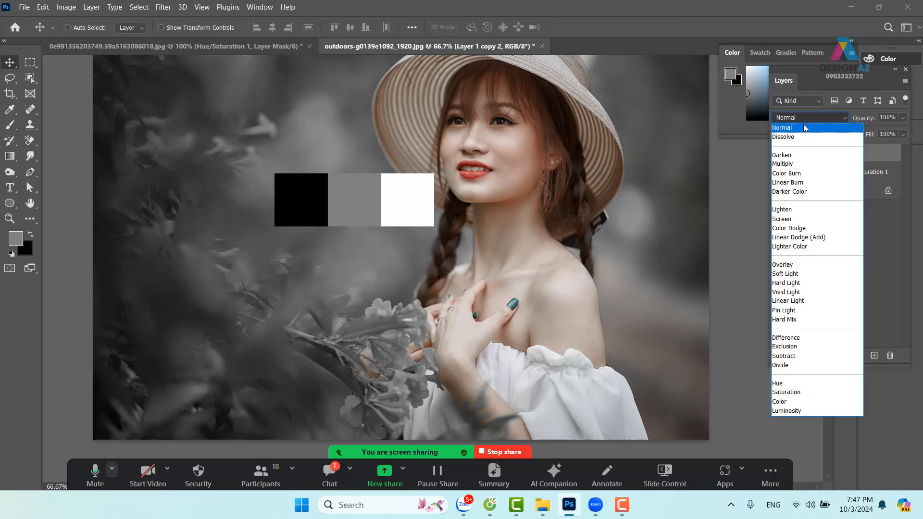
{"action": "left_click", "coordinate": [800, 219]}
{"action": "left_click_drag", "start_coordinate": [367, 208], "coordinate": [262, 256]}
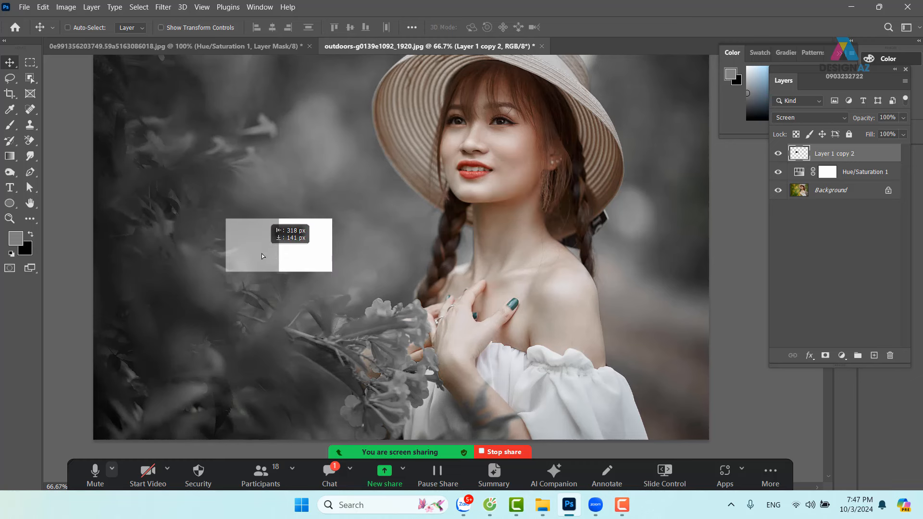
{"action": "left_click_drag", "start_coordinate": [262, 253], "coordinate": [434, 215]}
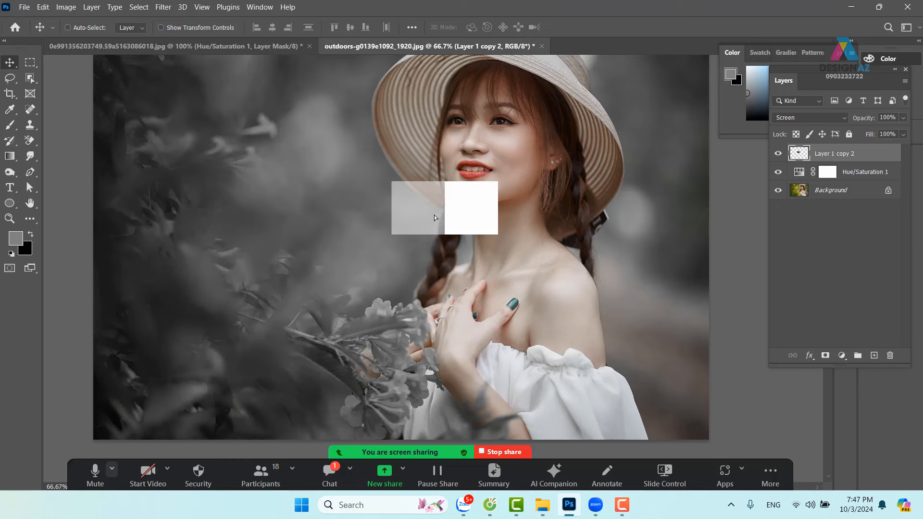
Hide the swatch strip and stamp the visible layers into a new layer above Hue/Saturation 1
{"action": "left_click", "coordinate": [778, 154]}
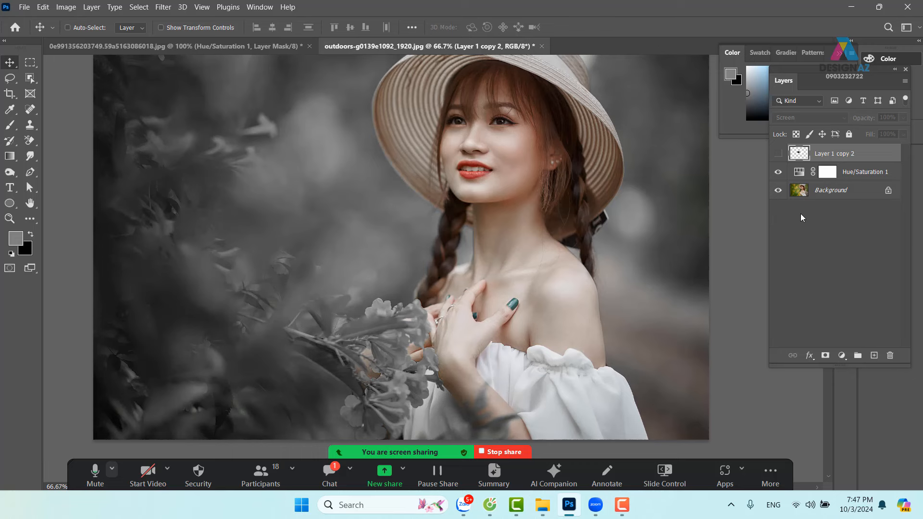
{"action": "key", "text": "ctrl"}
{"action": "left_click", "coordinate": [871, 180]}
{"action": "key", "text": "ctrl"}
{"action": "key", "text": "ctrl+shift+alt+e"}
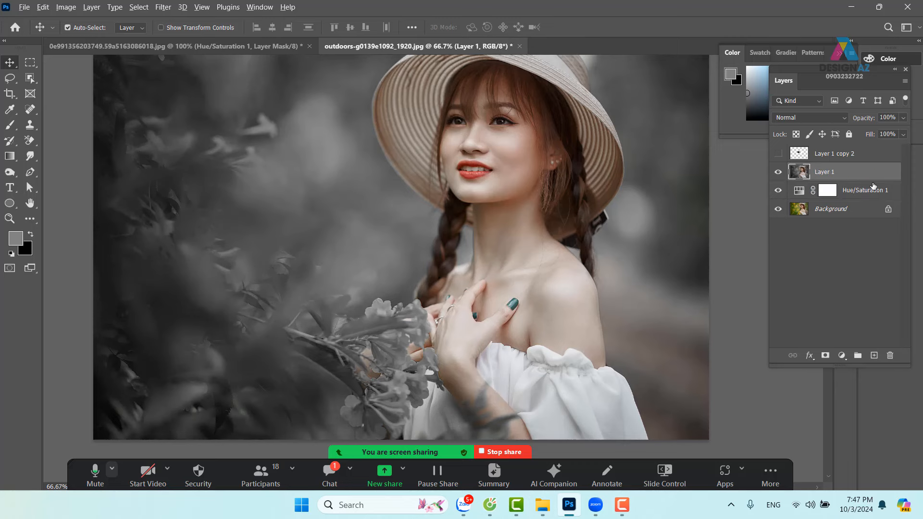
Desaturate the stamped Layer 1 to black and white, keeping it aligned with the photo
{"action": "left_click_drag", "start_coordinate": [476, 196], "coordinate": [540, 245]}
{"action": "key", "text": "ctrl+z"}
{"action": "key", "text": "ctrl+shift+u"}
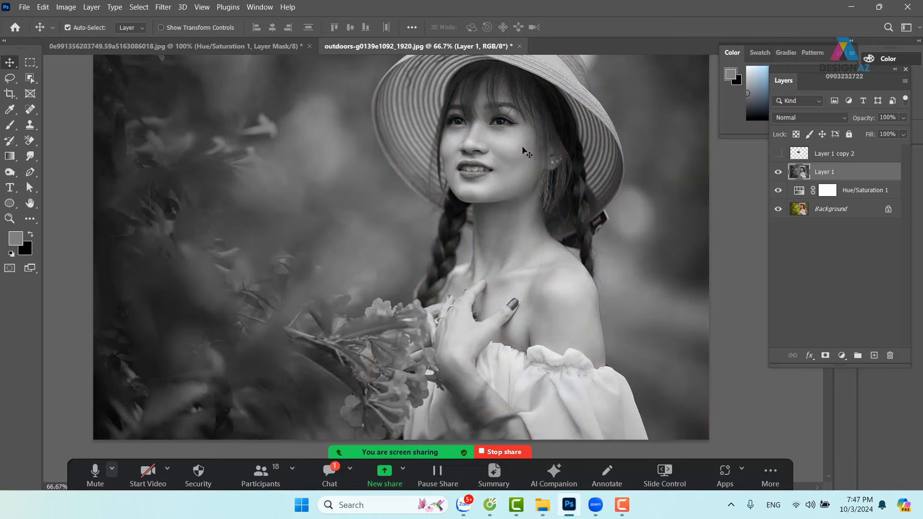
Examine the black-and-white face up close and set Layer 1's blend mode to Screen
{"action": "key", "text": "ctrl+plus"}
{"action": "key", "text": "ctrl+plus"}
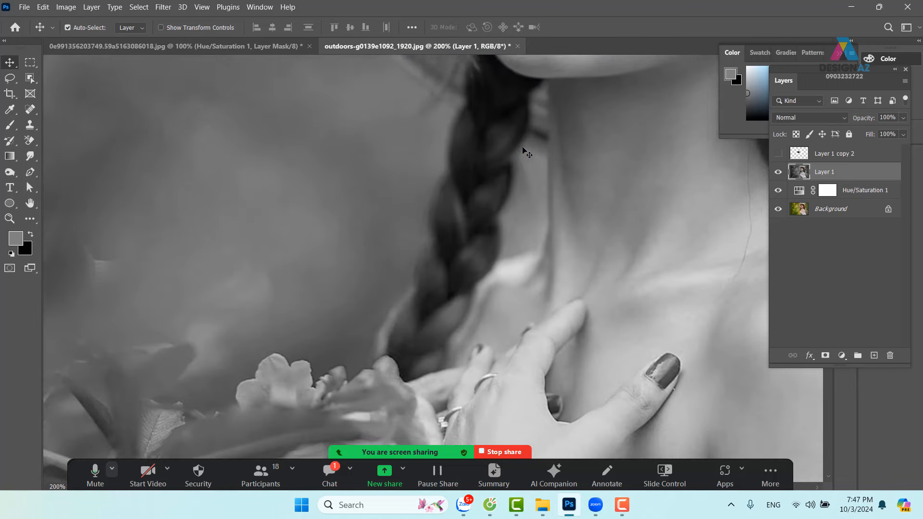
{"action": "key", "text": "space"}
{"action": "left_click_drag", "start_coordinate": [405, 275], "coordinate": [360, 385]}
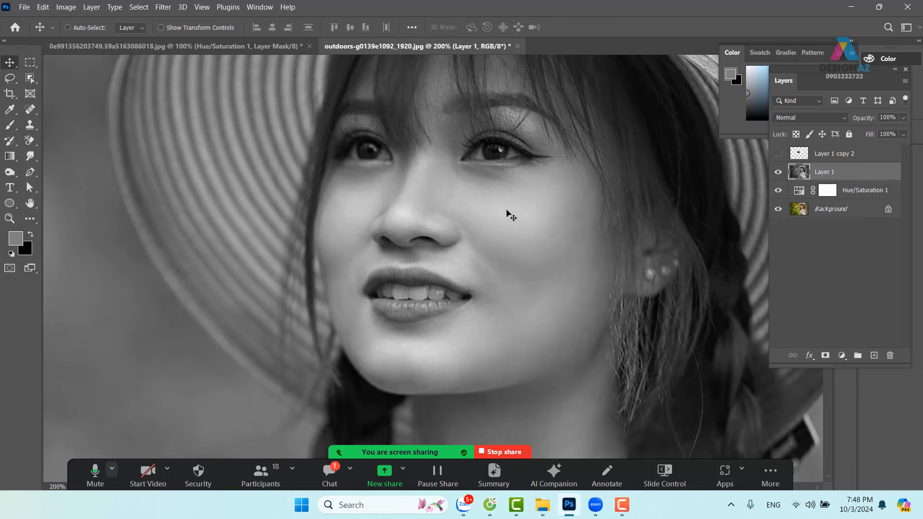
{"action": "left_click", "coordinate": [820, 118]}
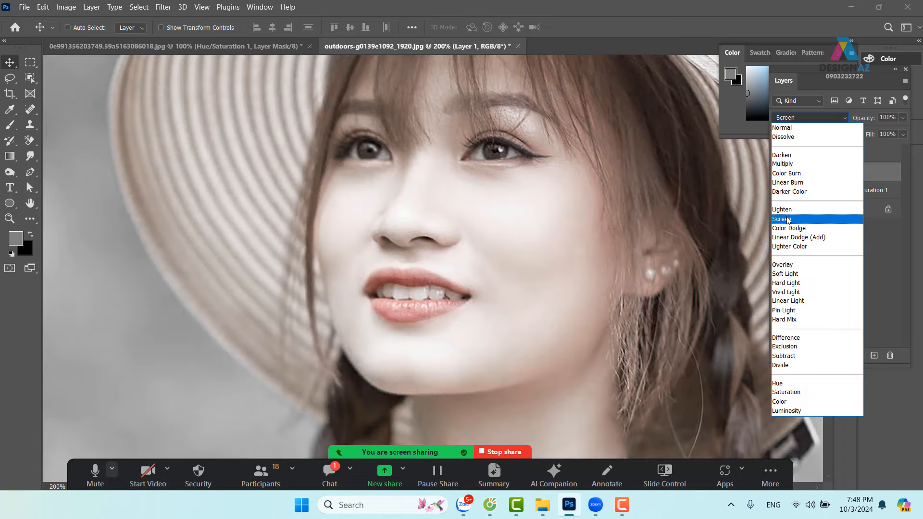
{"action": "left_click", "coordinate": [783, 219]}
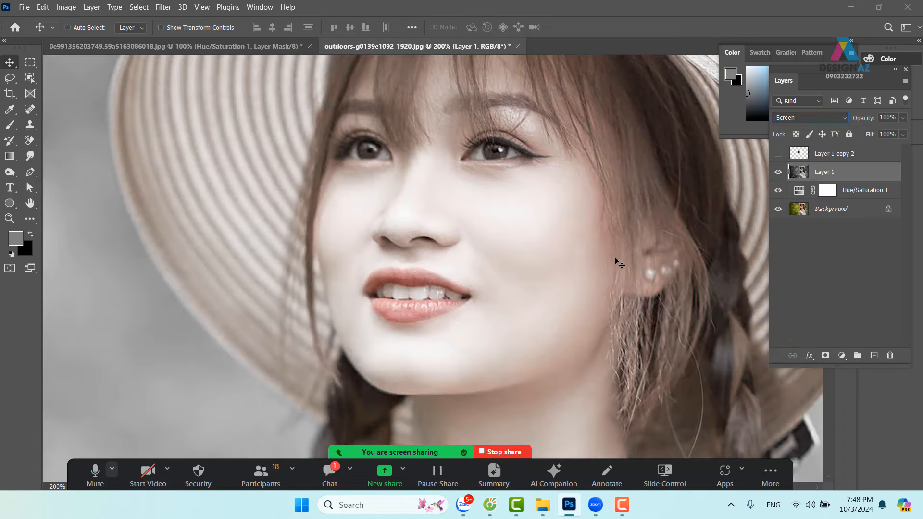
Compare the whole portrait with and without the Screen-blended Layer 1
{"action": "key", "text": "ctrl+minus"}
{"action": "key", "text": "ctrl+minus"}
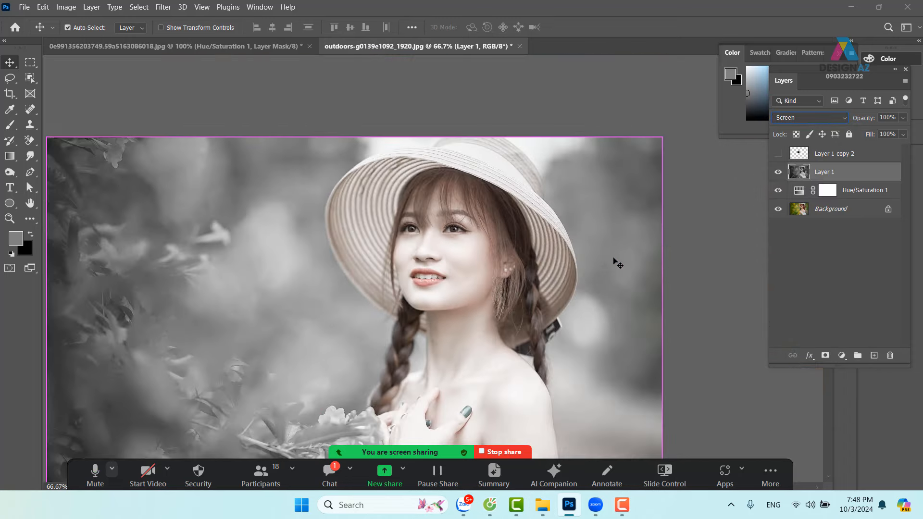
{"action": "key", "text": "ctrl+minus"}
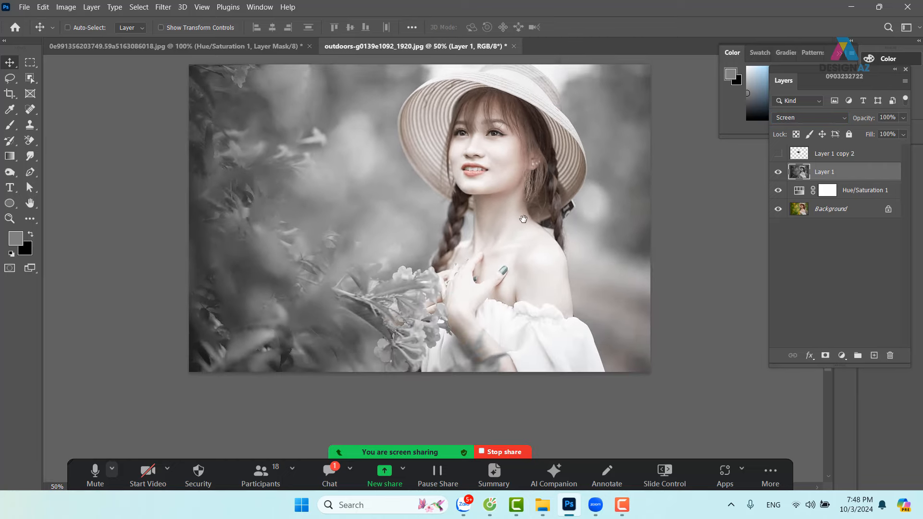
{"action": "left_click", "coordinate": [777, 173]}
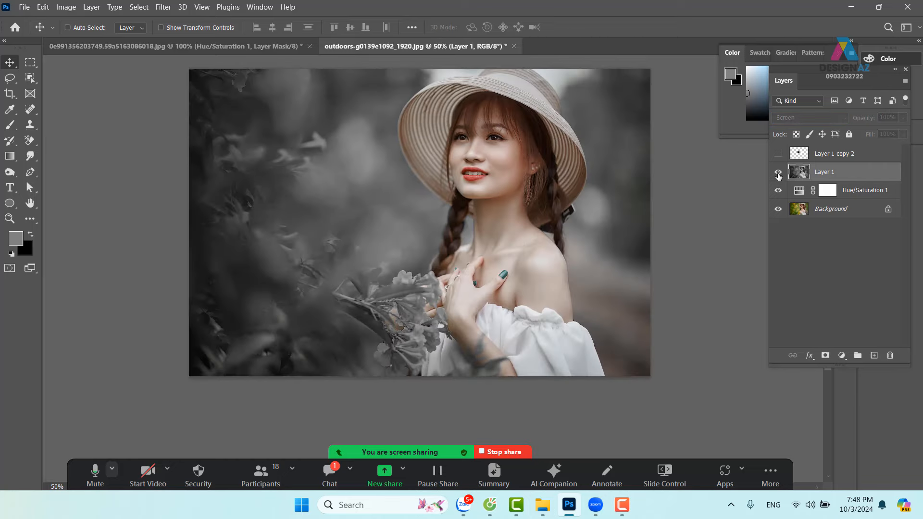
{"action": "left_click", "coordinate": [778, 173]}
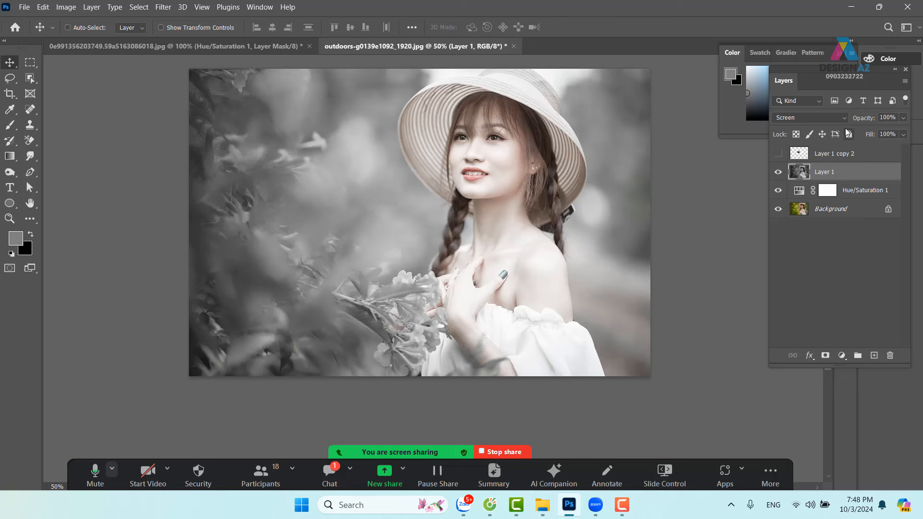
Set Layer 1's blend mode back to Normal and show the swatch strip layer above it
{"action": "left_click", "coordinate": [836, 117]}
{"action": "left_click", "coordinate": [811, 129]}
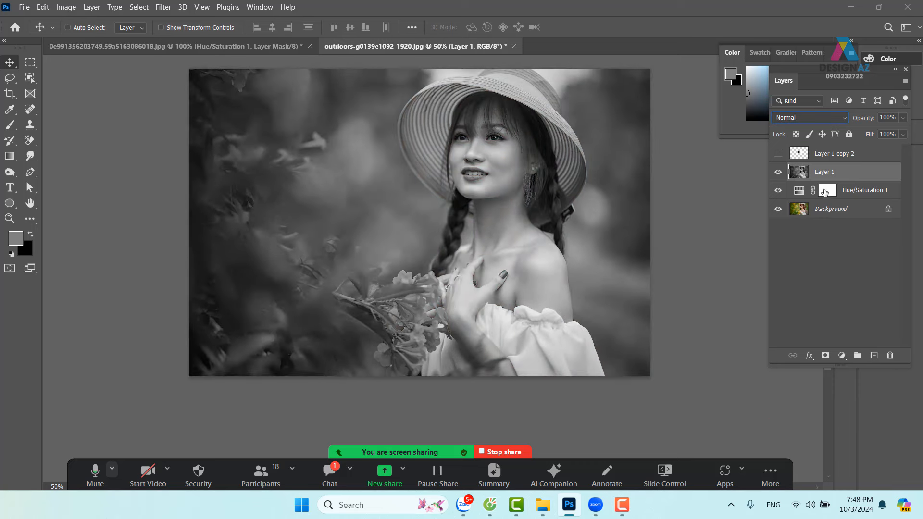
{"action": "left_click", "coordinate": [777, 153]}
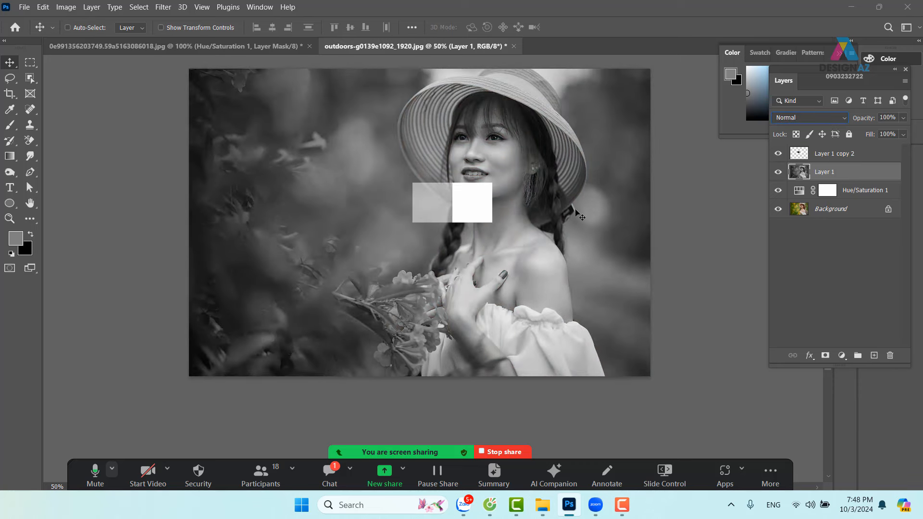
{"action": "left_click_drag", "start_coordinate": [460, 201], "coordinate": [496, 162]}
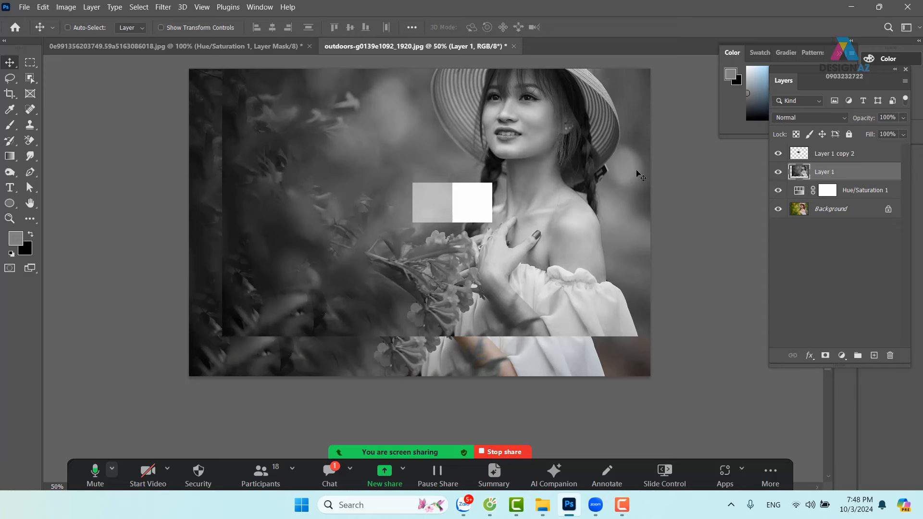
Hide the swatch layer Layer 1 copy 2 and delete the black-and-white Layer 1
{"action": "key", "text": "ctrl+z"}
{"action": "left_click", "coordinate": [860, 154]}
{"action": "left_click", "coordinate": [832, 176]}
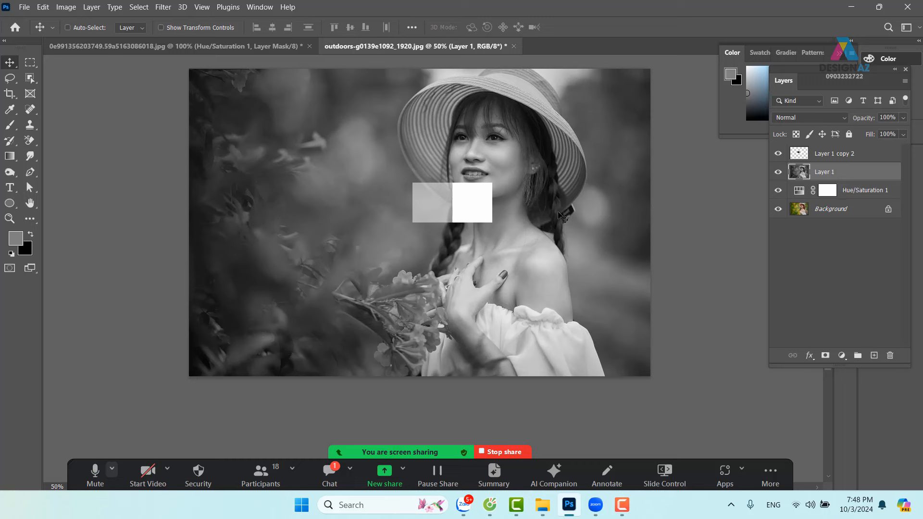
{"action": "left_click", "coordinate": [778, 155]}
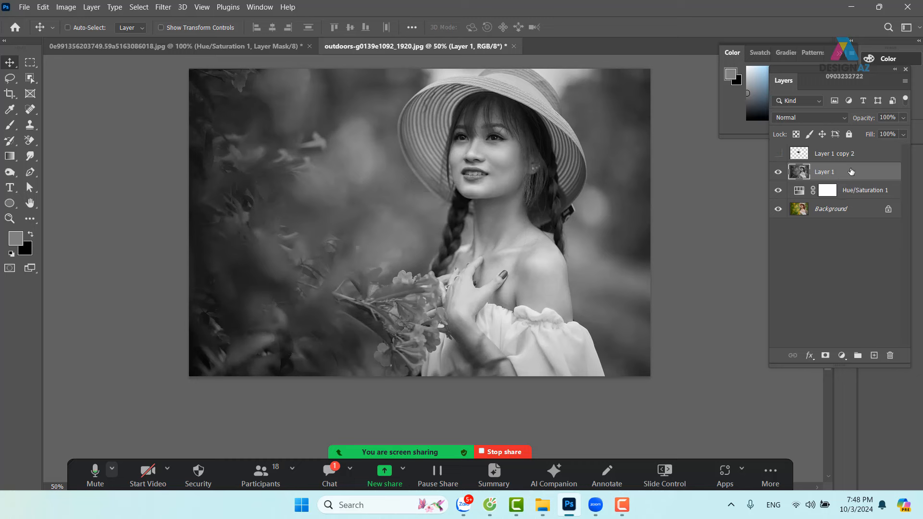
{"action": "key", "text": "Delete"}
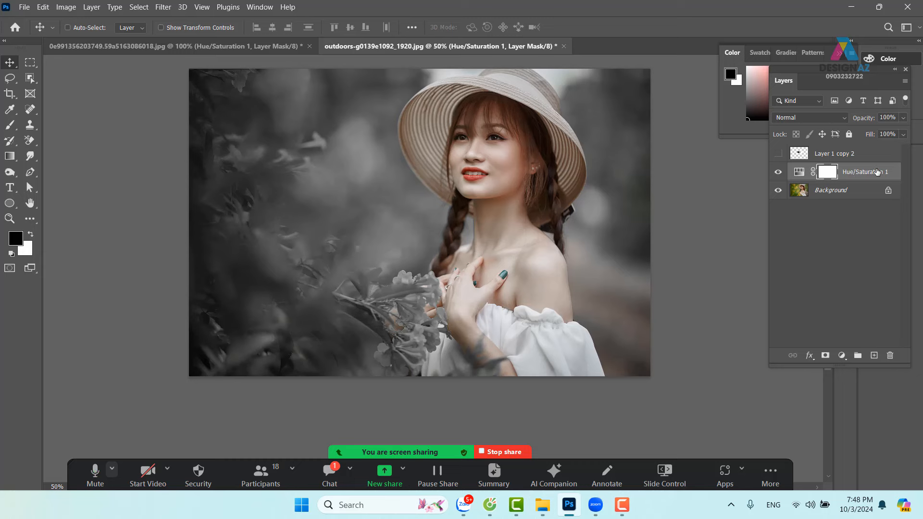
Stamp the visible portrait in colour onto a new layer above Hue/Saturation 1 and set its blend mode to Screen
{"action": "key", "text": "ctrl+alt"}
{"action": "key", "text": "ctrl+alt+shift+e"}
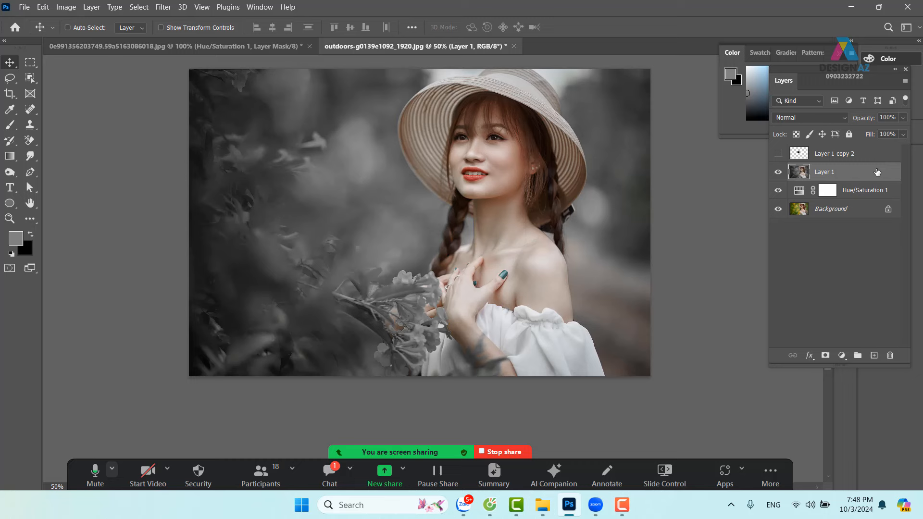
{"action": "left_click", "coordinate": [823, 117]}
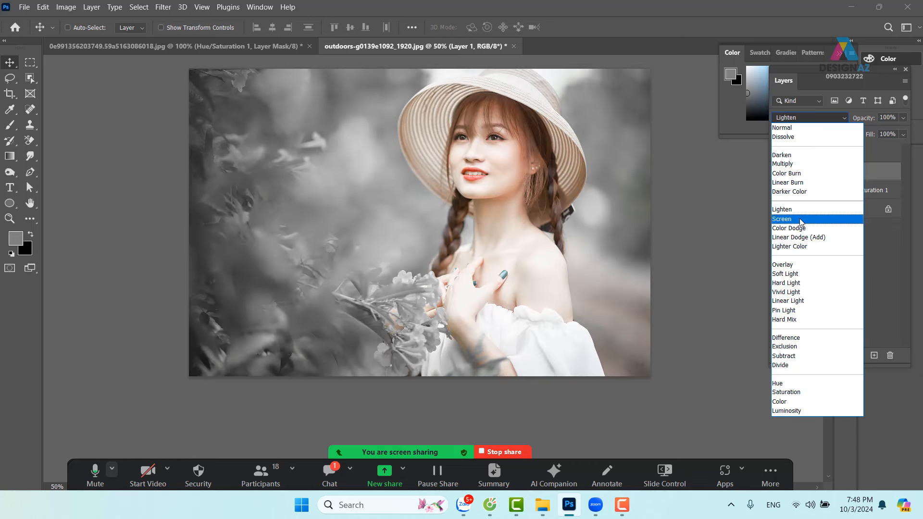
{"action": "left_click", "coordinate": [807, 219]}
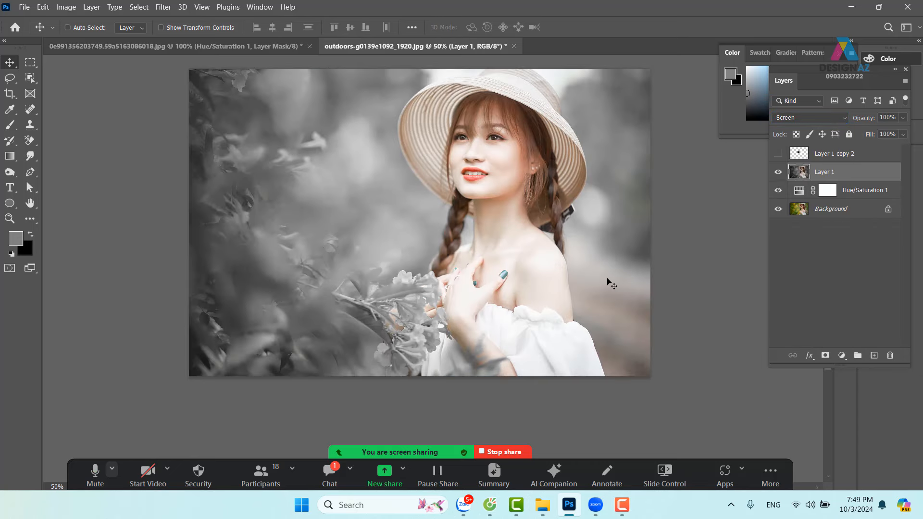
In Layer 1's blending options, split the Current Layer black slider of Blend If Gray to 123 / 236
{"action": "key", "text": "ctrl+plus"}
{"action": "left_click_drag", "start_coordinate": [555, 243], "coordinate": [552, 248]}
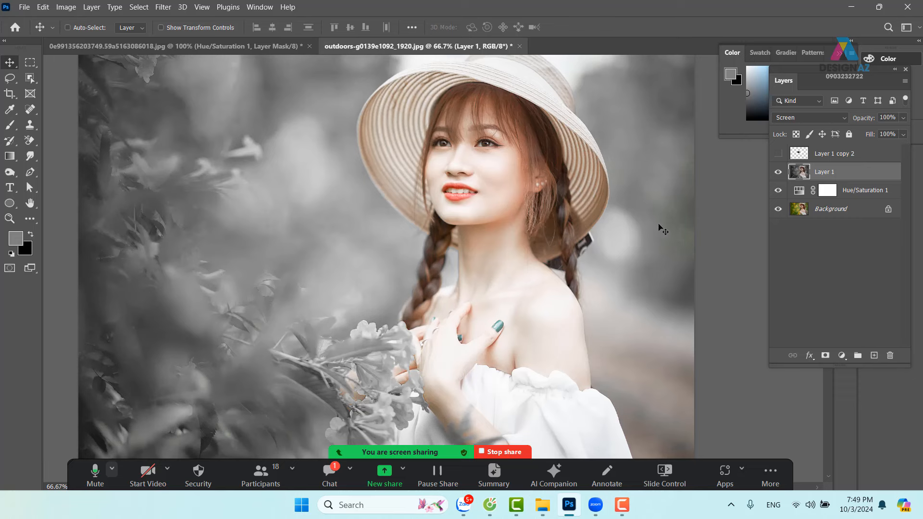
{"action": "right_click", "coordinate": [845, 173]}
{"action": "left_click", "coordinate": [731, 4]}
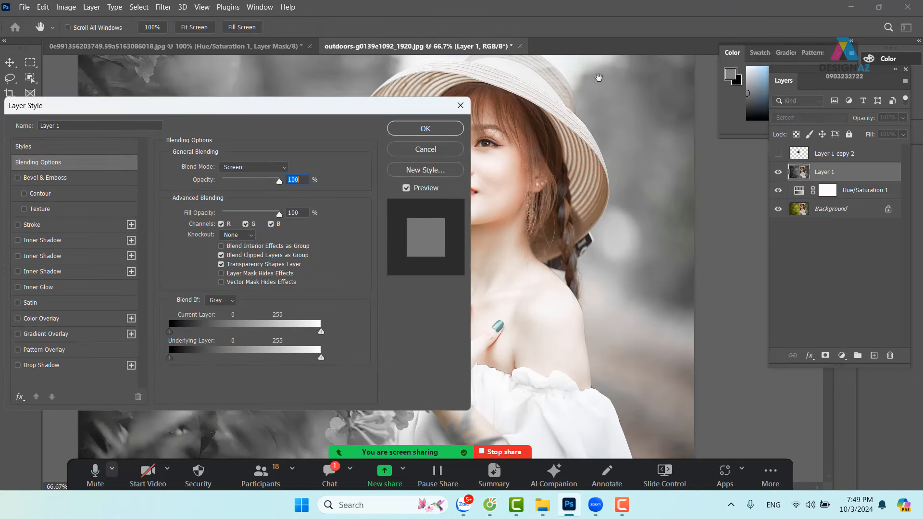
{"action": "left_click_drag", "start_coordinate": [307, 112], "coordinate": [229, 98]}
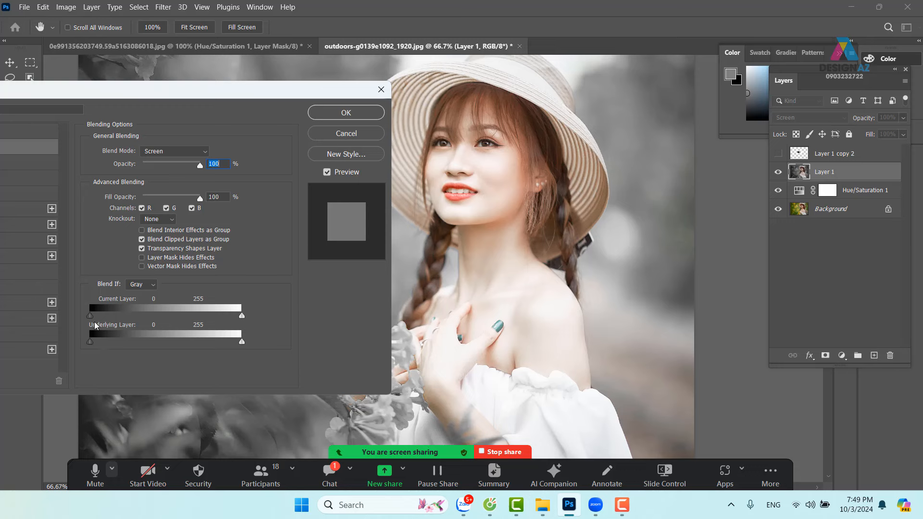
{"action": "left_click_drag", "start_coordinate": [91, 315], "coordinate": [164, 324]}
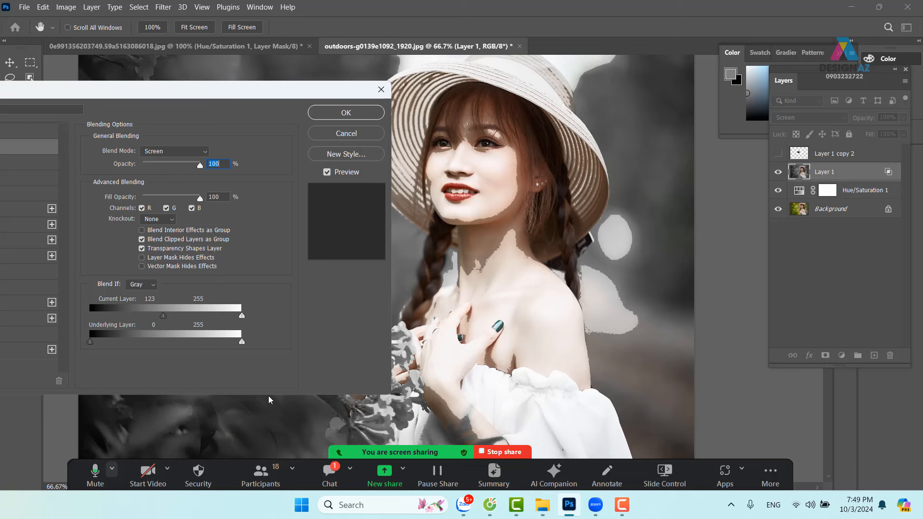
{"action": "key", "text": "alt"}
{"action": "left_click_drag", "start_coordinate": [167, 321], "coordinate": [232, 311]}
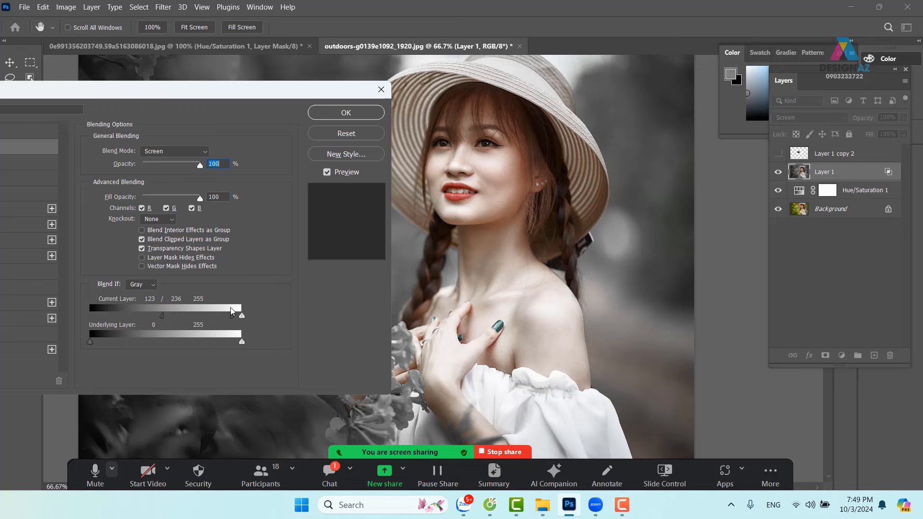
{"action": "left_click", "coordinate": [374, 117]}
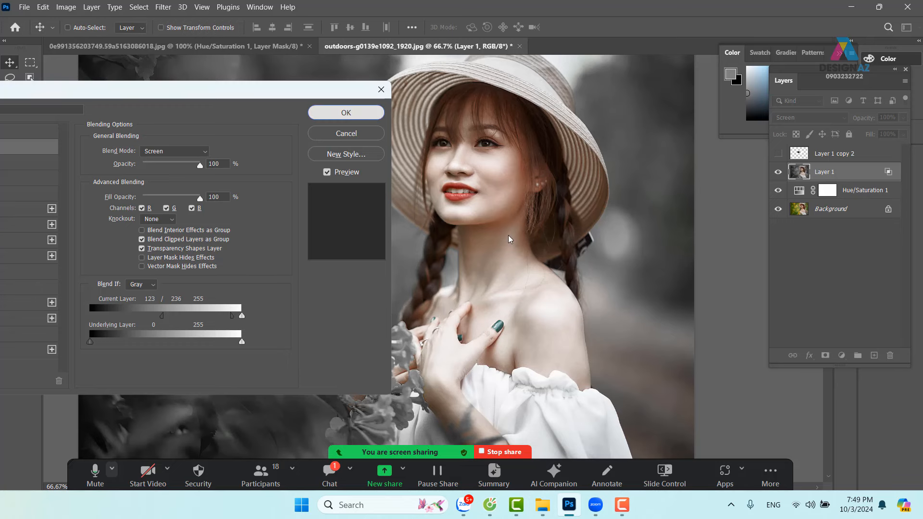
Compare the portrait with and without the Blend If–limited Layer 1
{"action": "left_click", "coordinate": [778, 172]}
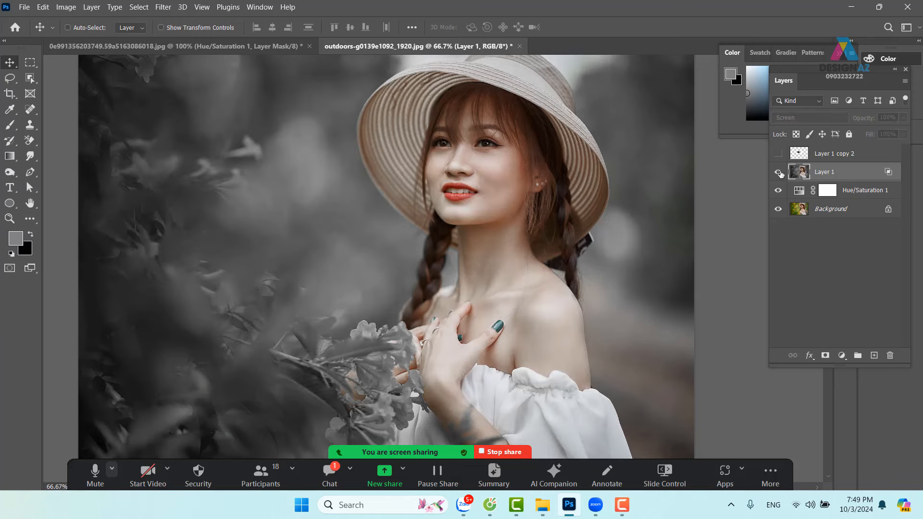
{"action": "left_click", "coordinate": [779, 173]}
{"action": "left_click", "coordinate": [778, 172]}
{"action": "left_click", "coordinate": [779, 172]}
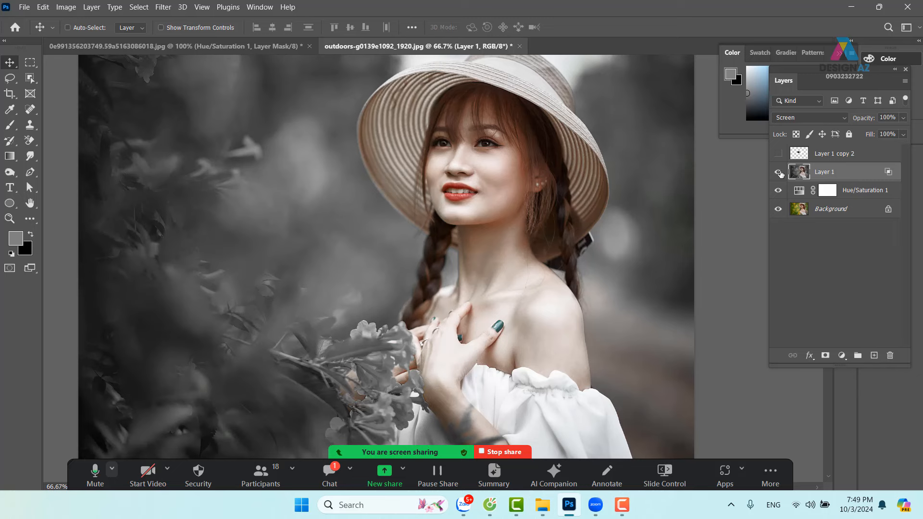
{"action": "left_click", "coordinate": [779, 172]}
{"action": "left_click", "coordinate": [779, 172]}
Reduce Layer 1's fill to 42% and check the portrait with the layer hidden and shown
{"action": "left_click", "coordinate": [904, 134]}
{"action": "left_click", "coordinate": [869, 148]}
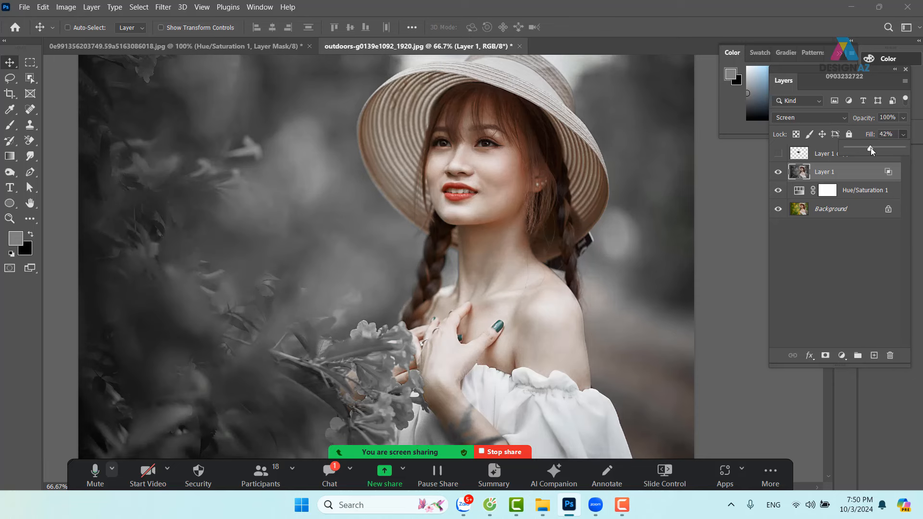
{"action": "left_click", "coordinate": [778, 173]}
{"action": "left_click", "coordinate": [778, 173]}
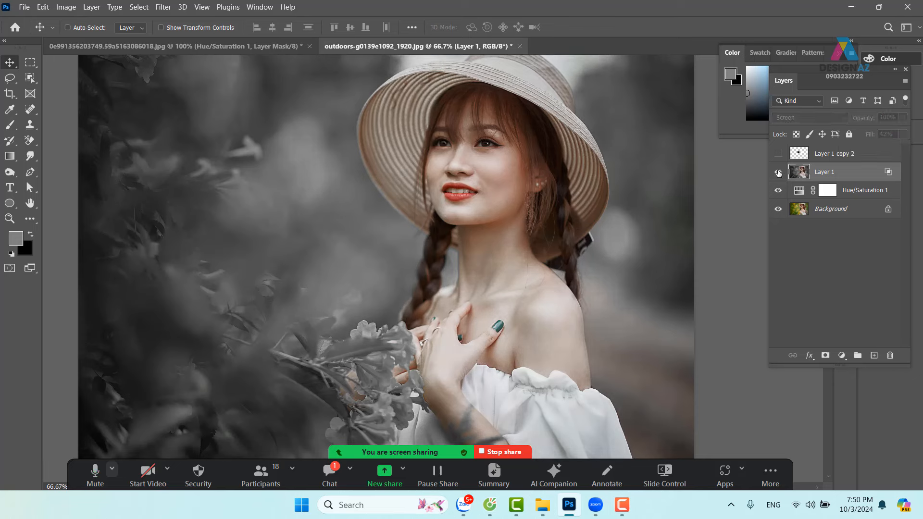
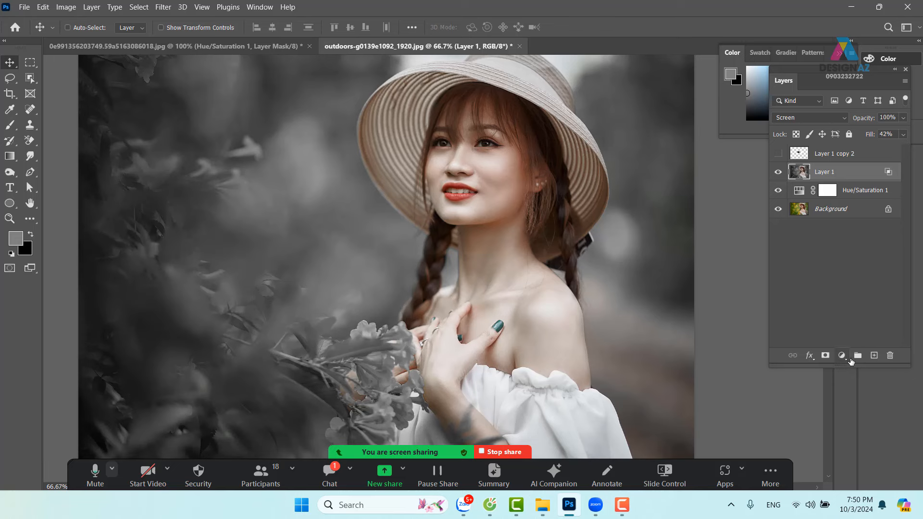
Add a Color Balance adjustment above Layer 1, shifting its midtones slightly toward cyan and setting Magenta–Green to +1
{"action": "left_click", "coordinate": [841, 355]}
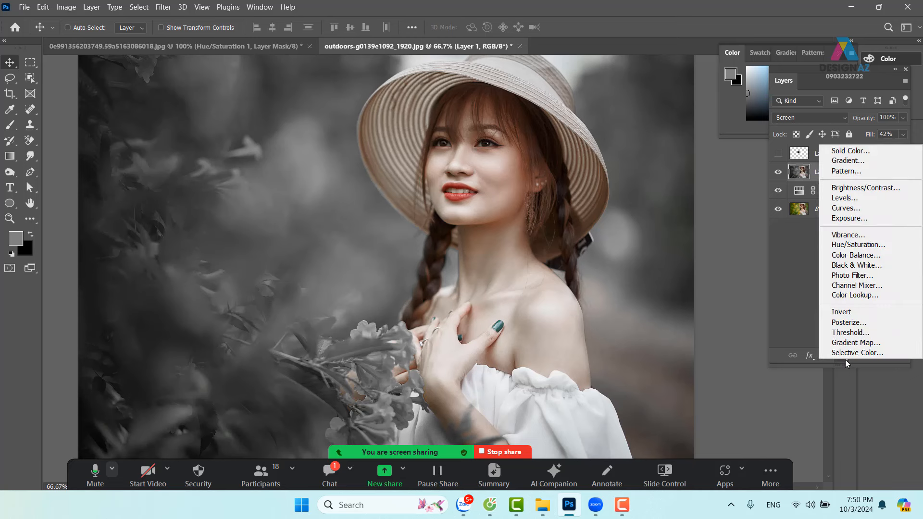
{"action": "left_click", "coordinate": [869, 261]}
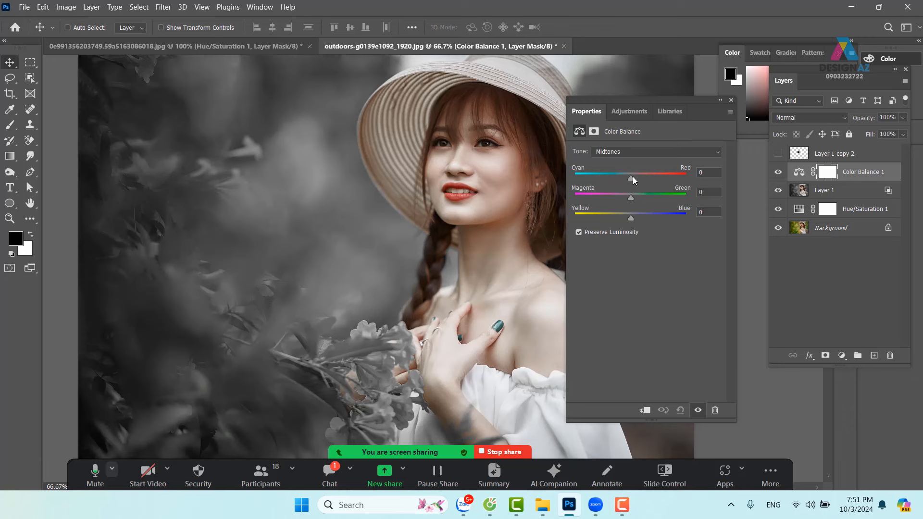
{"action": "left_click_drag", "start_coordinate": [632, 177], "coordinate": [627, 197]}
{"action": "left_click", "coordinate": [698, 410]}
{"action": "left_click_drag", "start_coordinate": [636, 178], "coordinate": [633, 201]}
Set the Color Balance shadows to -8 on Cyan–Red and +14 on Yellow–Blue
{"action": "left_click", "coordinate": [646, 151]}
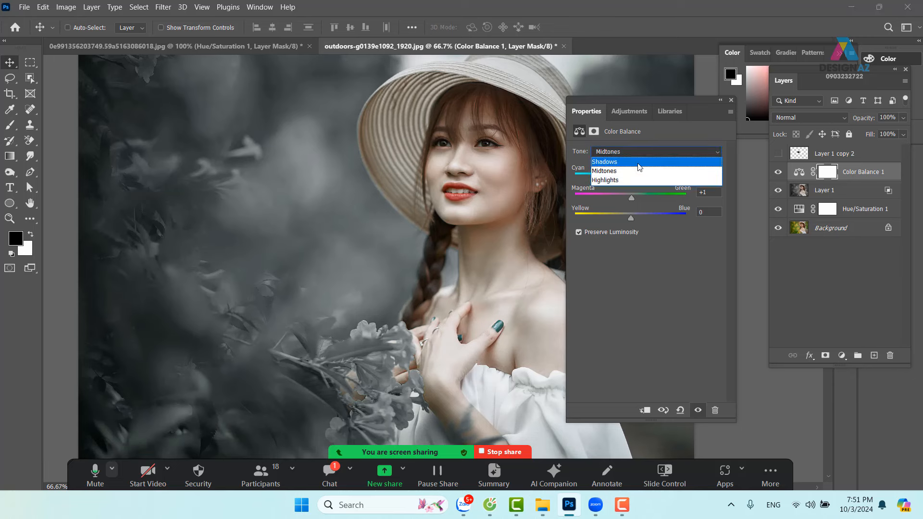
{"action": "left_click", "coordinate": [639, 162]}
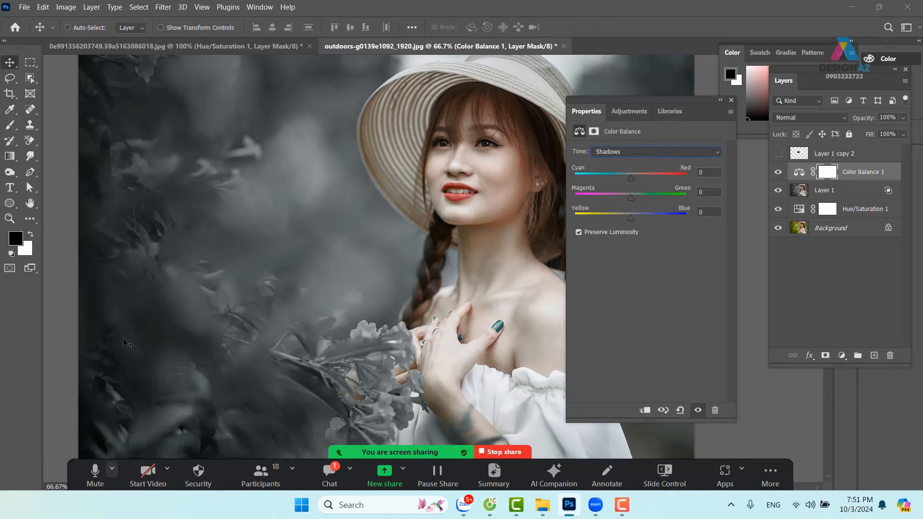
{"action": "left_click", "coordinate": [636, 220]}
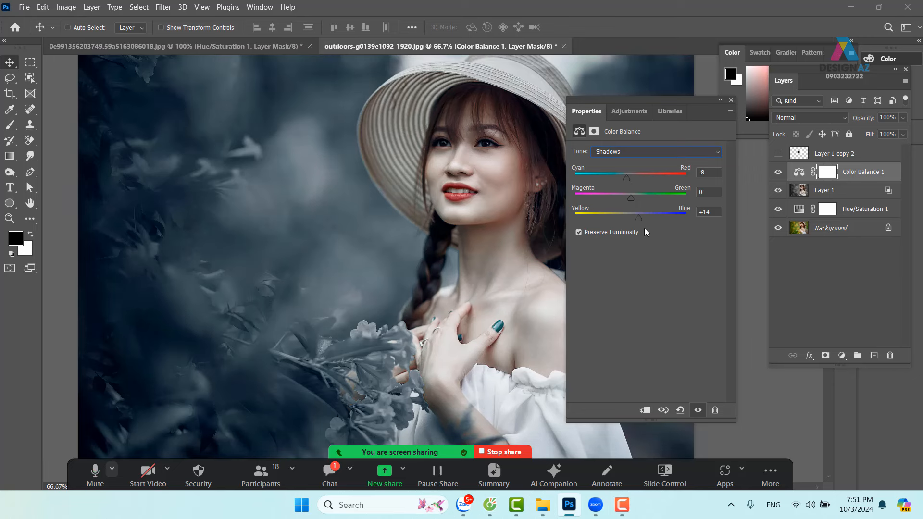
Set the Color Balance highlights to +5 on Cyan–Red and -9 on Yellow–Blue, with a slight shift toward magenta
{"action": "left_click", "coordinate": [647, 151]}
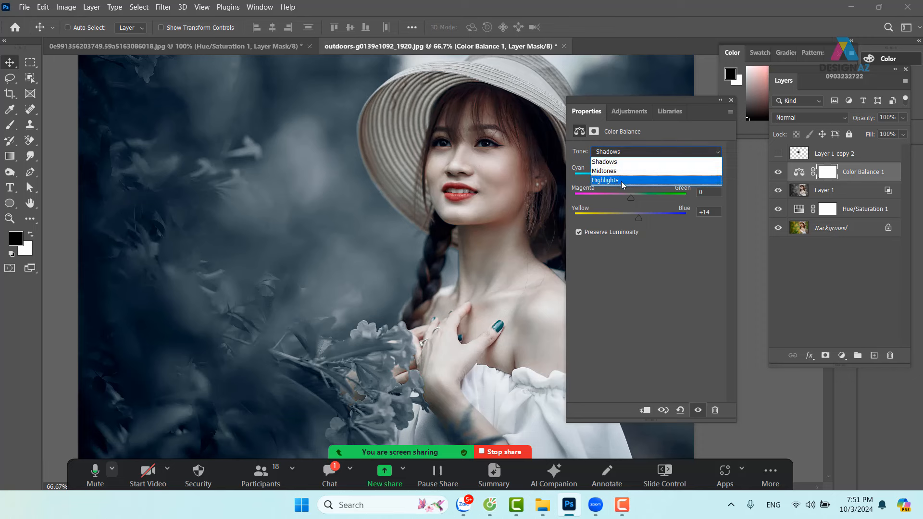
{"action": "left_click", "coordinate": [622, 181]}
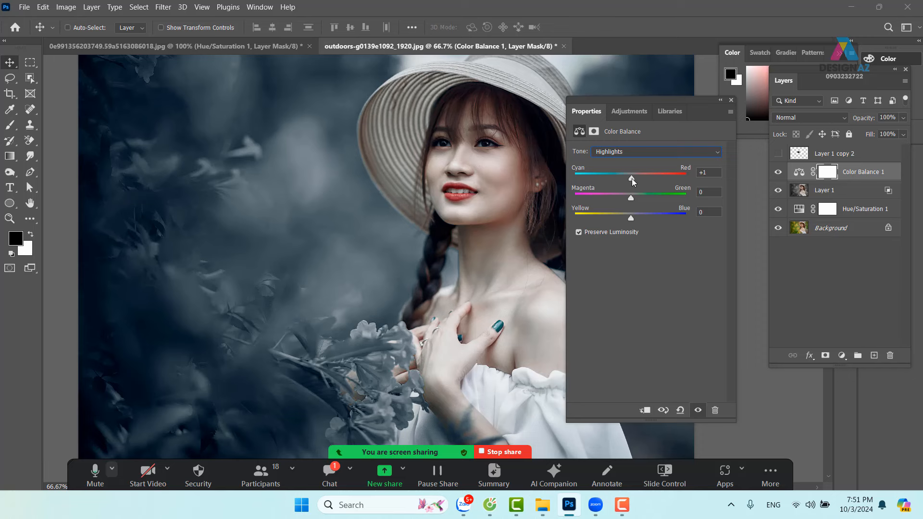
{"action": "left_click_drag", "start_coordinate": [629, 217], "coordinate": [627, 217]}
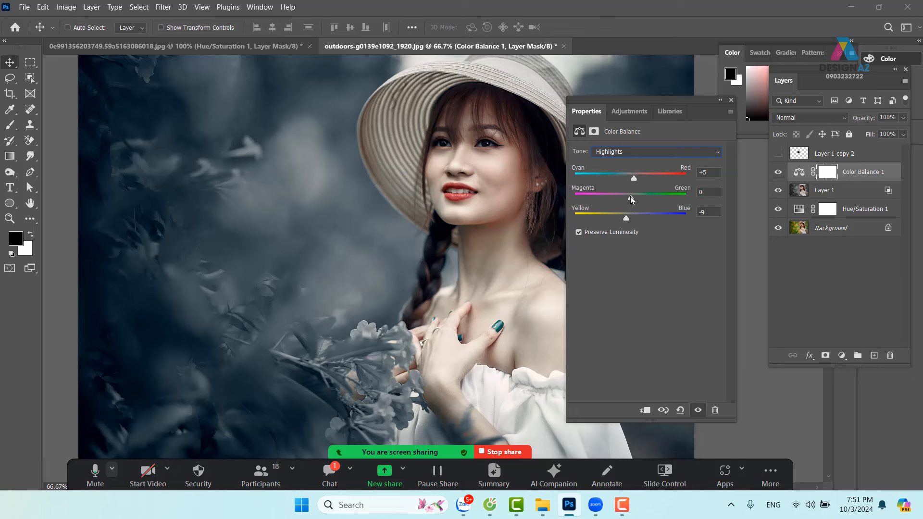
{"action": "left_click_drag", "start_coordinate": [628, 196], "coordinate": [625, 196]}
{"action": "left_click", "coordinate": [731, 101]}
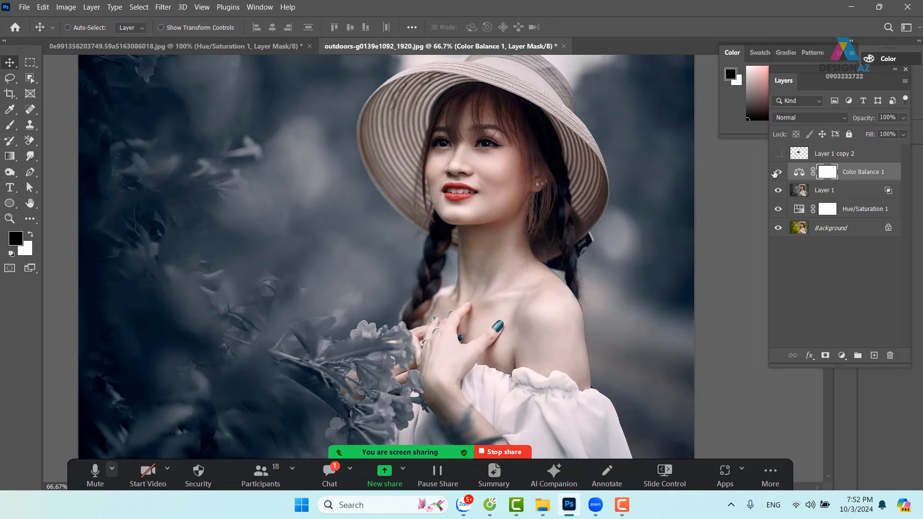
Compare the portrait with and without the Color Balance adjustment, viewing the whole picture
{"action": "left_click", "coordinate": [776, 172]}
{"action": "left_click", "coordinate": [775, 172]}
{"action": "key", "text": "ctrl+minus"}
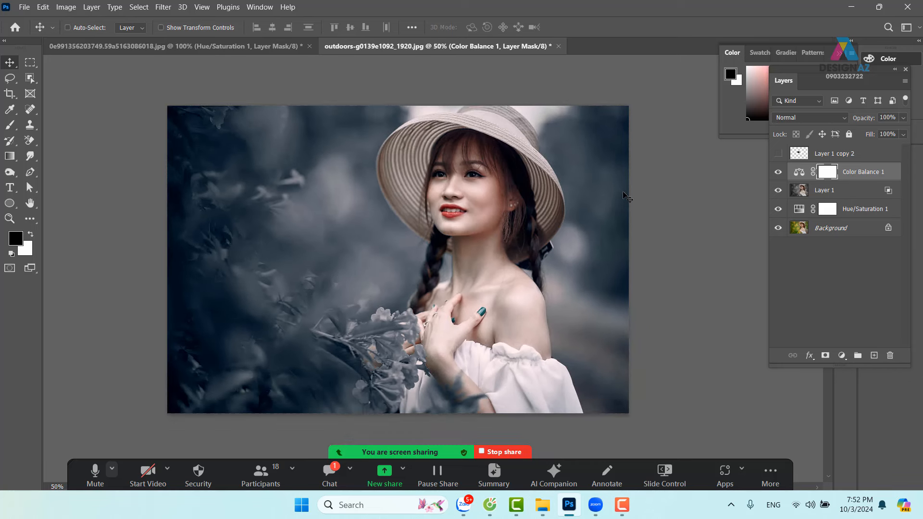
Delete the Color Balance 1, Layer 1, Hue/Saturation 1 and Layer 1 copy 2 layers, keeping only the Background
{"action": "left_click", "coordinate": [870, 215], "text": "shift"}
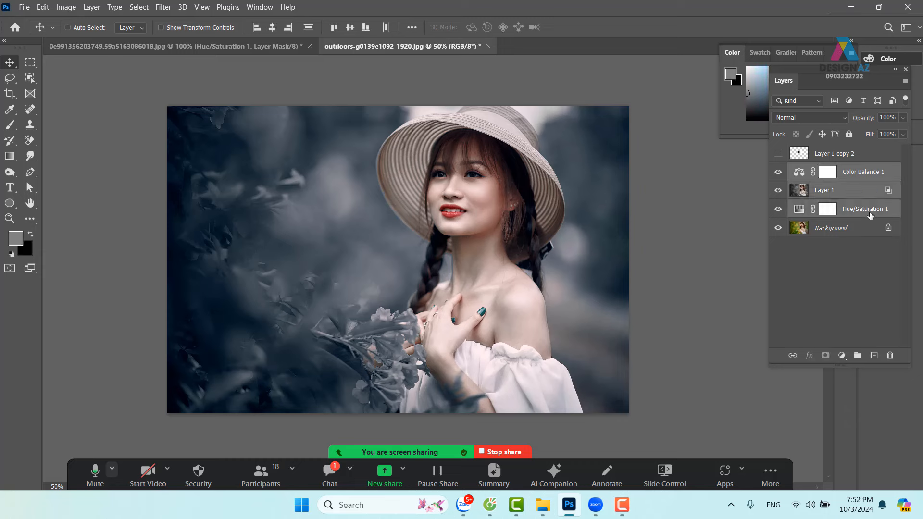
{"action": "key", "text": "Delete"}
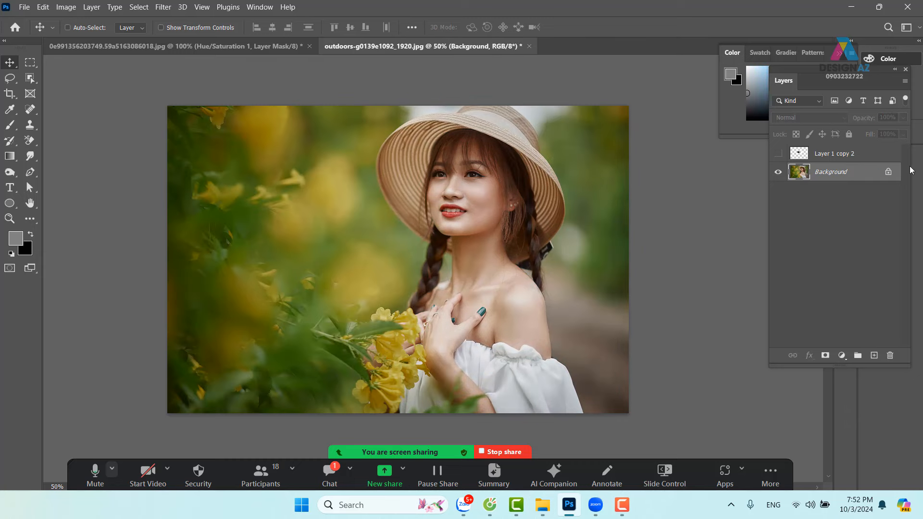
{"action": "left_click", "coordinate": [845, 155]}
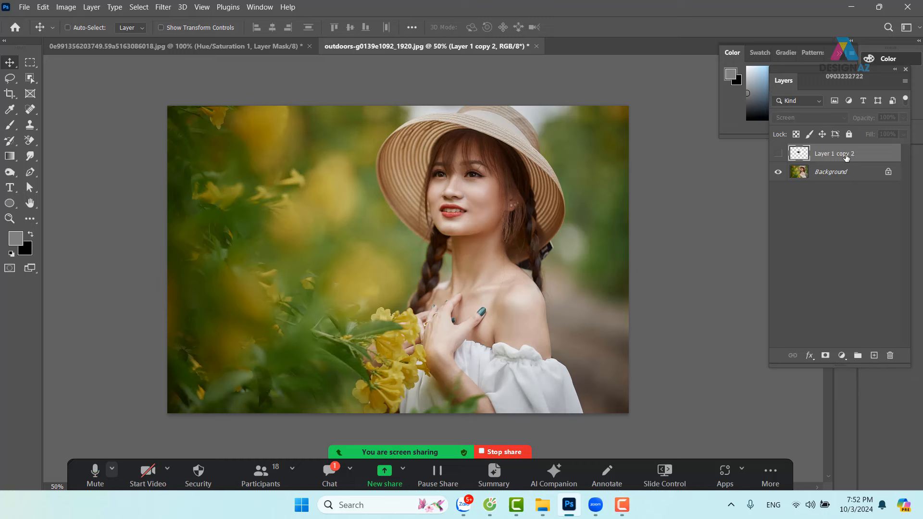
{"action": "key", "text": "Delete"}
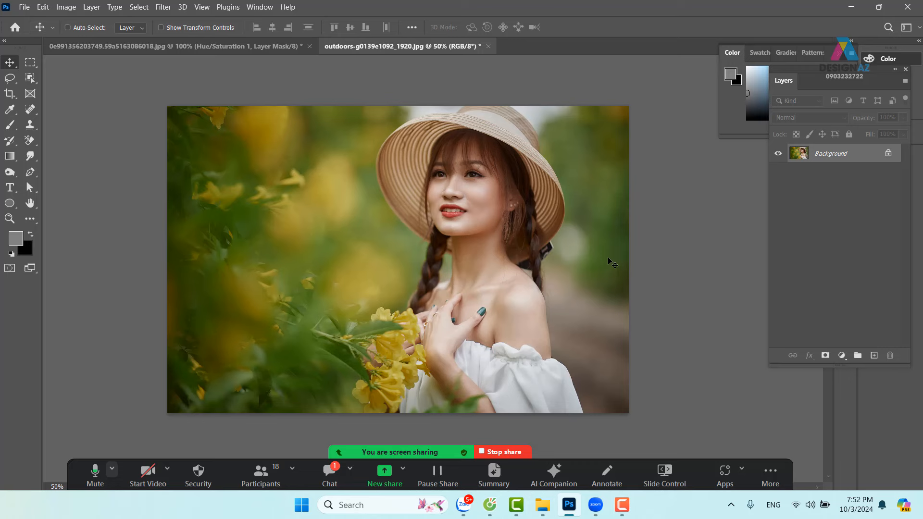
Add a Hue/Saturation adjustment layer above the original portrait Background
{"action": "key", "text": "ctrl+plus"}
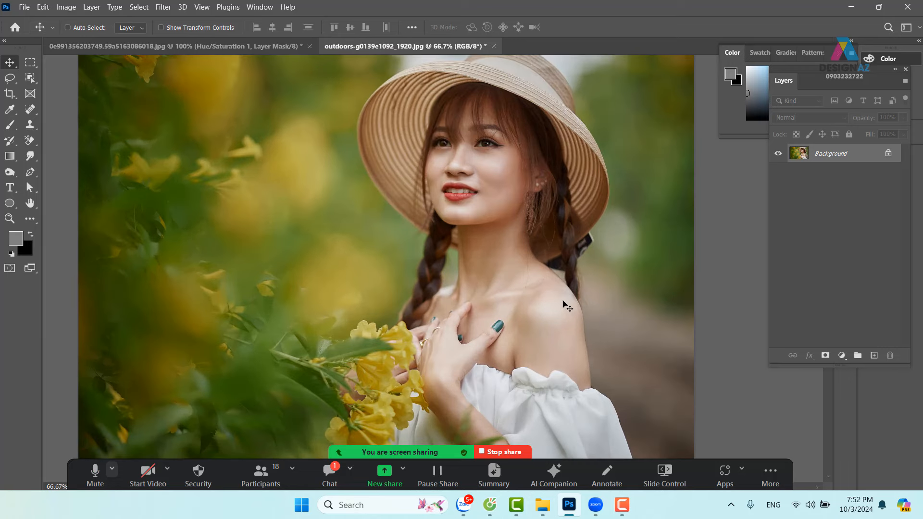
{"action": "mouse_move", "coordinate": [516, 291]}
{"action": "left_mouse_down"}
{"action": "mouse_move", "coordinate": [522, 303]}
{"action": "mouse_move", "coordinate": [524, 265]}
{"action": "mouse_move", "coordinate": [524, 281]}
{"action": "left_mouse_up"}
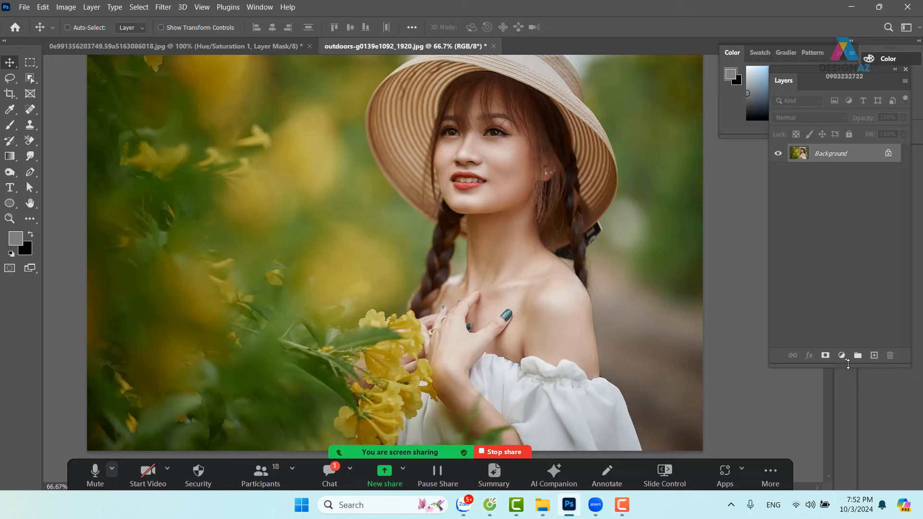
{"action": "left_click", "coordinate": [842, 357]}
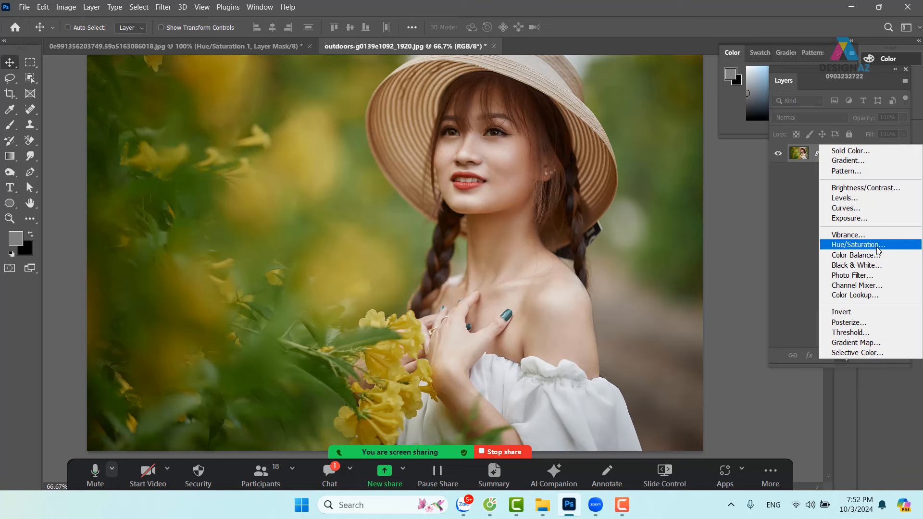
{"action": "left_click", "coordinate": [877, 246]}
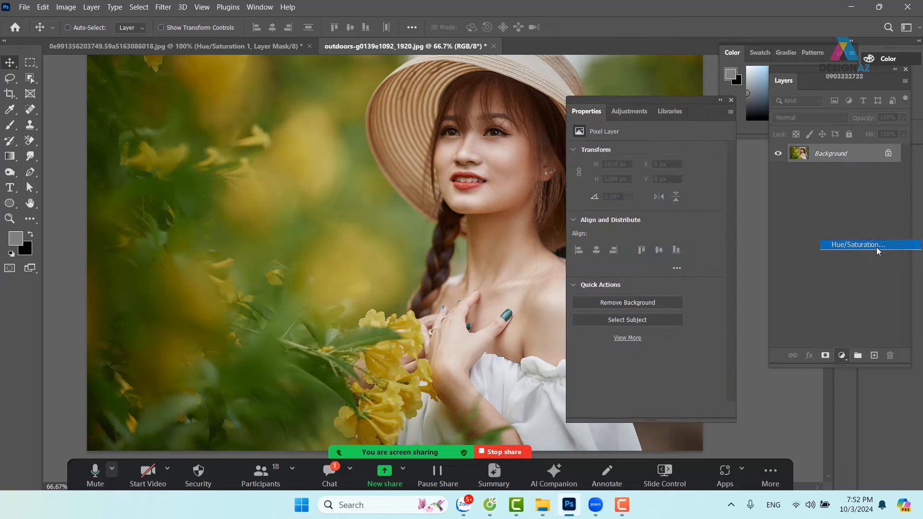
Target the Yellows range of the Hue/Saturation adjustment by sampling the green-yellow background foliage in the portrait
{"action": "left_click_drag", "start_coordinate": [674, 99], "coordinate": [688, 82]}
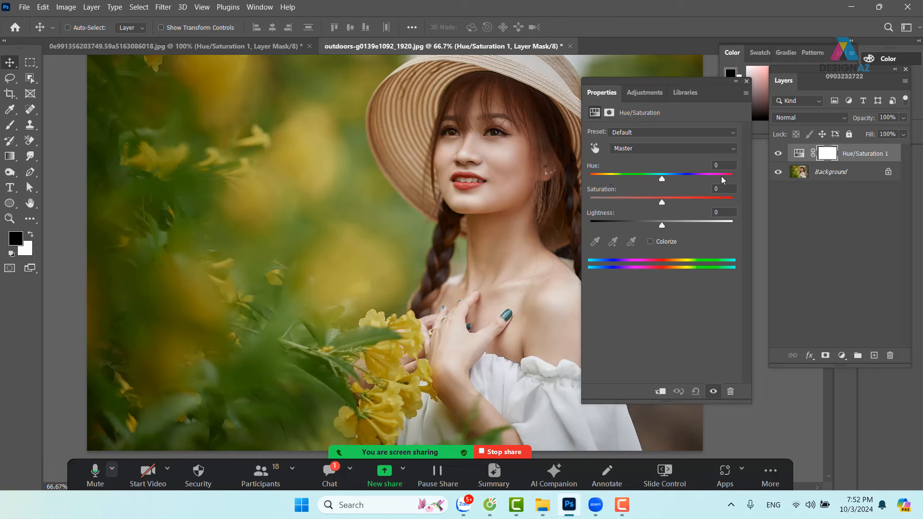
{"action": "mouse_move", "coordinate": [662, 178]}
{"action": "left_mouse_down"}
{"action": "mouse_move", "coordinate": [752, 176]}
{"action": "mouse_move", "coordinate": [600, 180]}
{"action": "mouse_move", "coordinate": [750, 175]}
{"action": "mouse_move", "coordinate": [662, 179]}
{"action": "left_mouse_up"}
{"action": "left_click", "coordinate": [595, 149]}
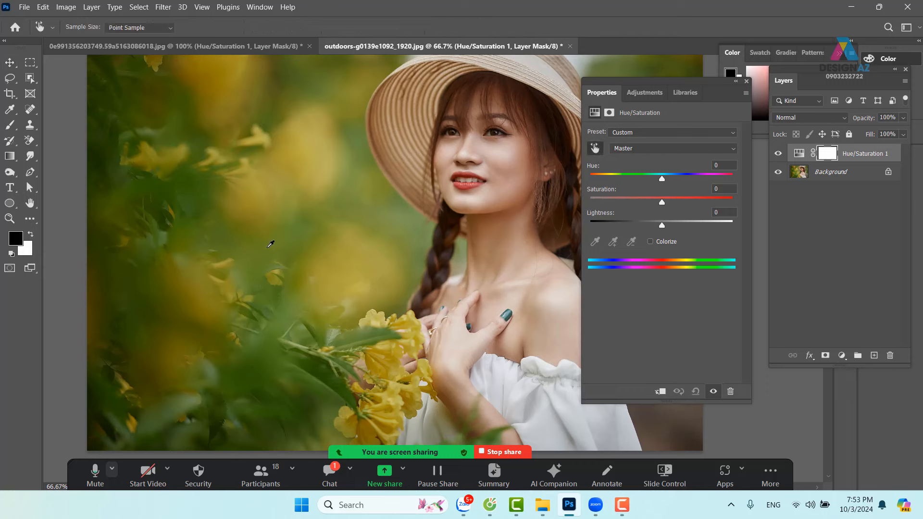
{"action": "left_click", "coordinate": [266, 246]}
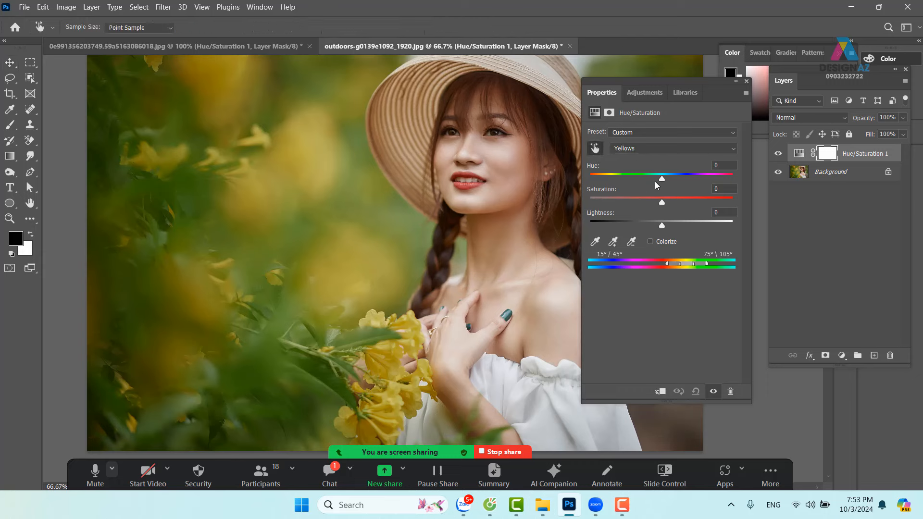
Exaggerate Yellows with hue +180 and saturation +100, and narrow the affected colour range to 39°/45° and 75°\92° to exclude the skin
{"action": "left_click_drag", "start_coordinate": [662, 178], "coordinate": [733, 180]}
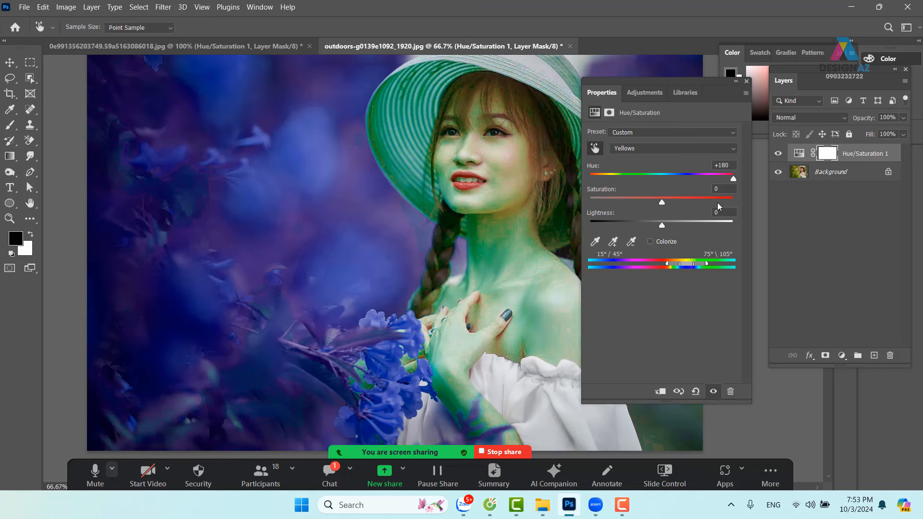
{"action": "key", "text": "ctrl+z"}
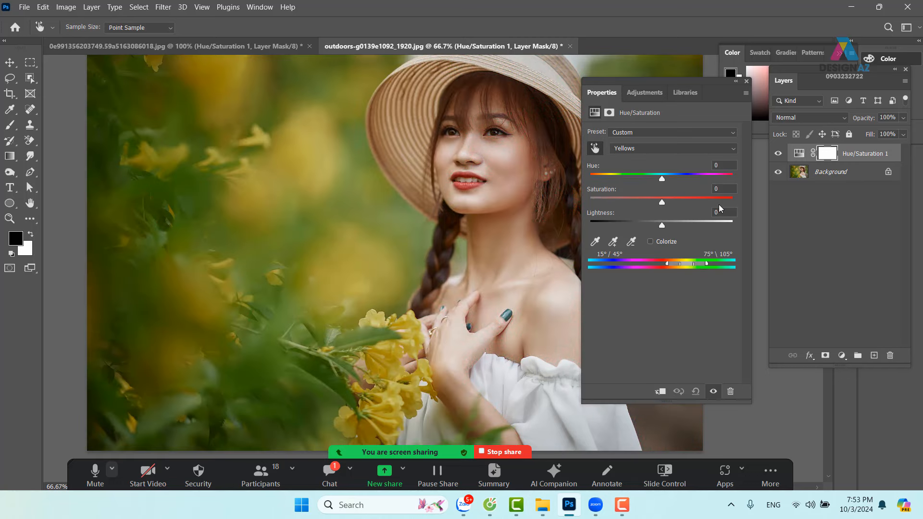
{"action": "key", "text": "ctrl+shift+z"}
{"action": "left_click_drag", "start_coordinate": [674, 205], "coordinate": [746, 196]}
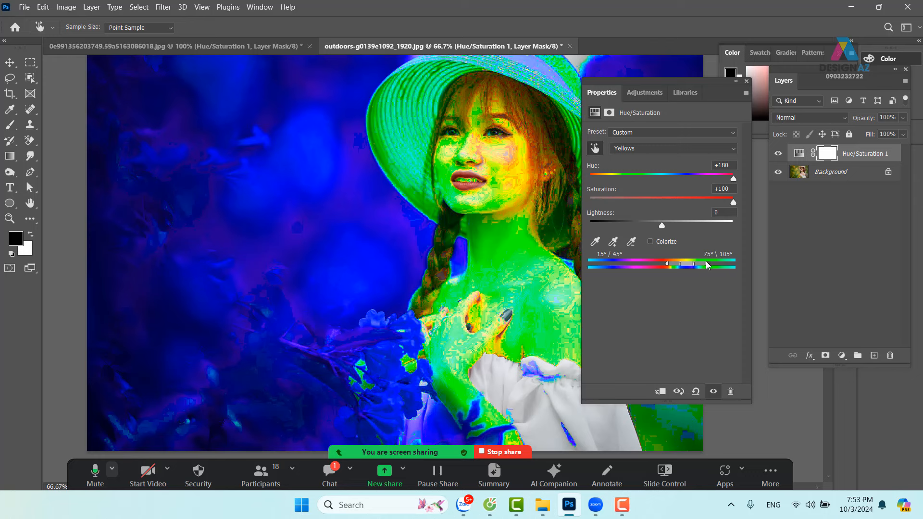
{"action": "left_click_drag", "start_coordinate": [706, 265], "coordinate": [680, 267]}
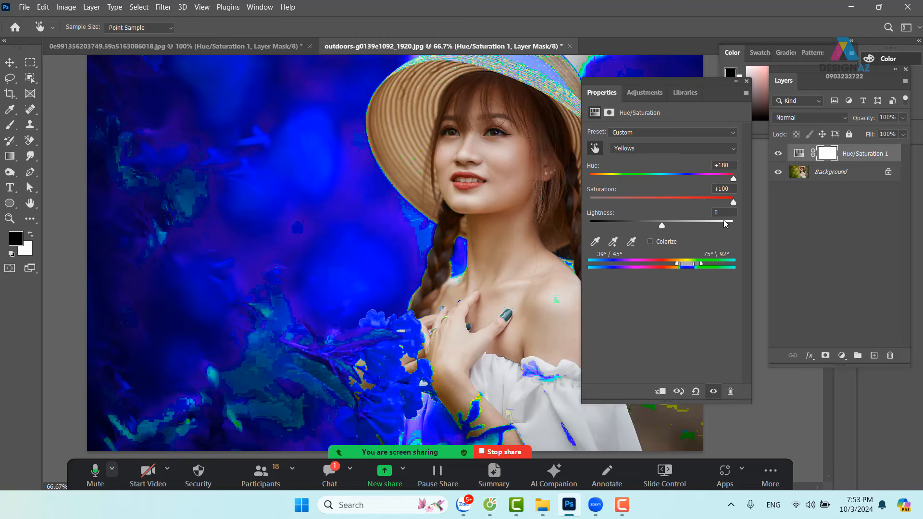
Set the Yellows saturation to -1 and hue to -112, with the lower colour range limits at 39°/57°
{"action": "left_click_drag", "start_coordinate": [732, 202], "coordinate": [663, 212]}
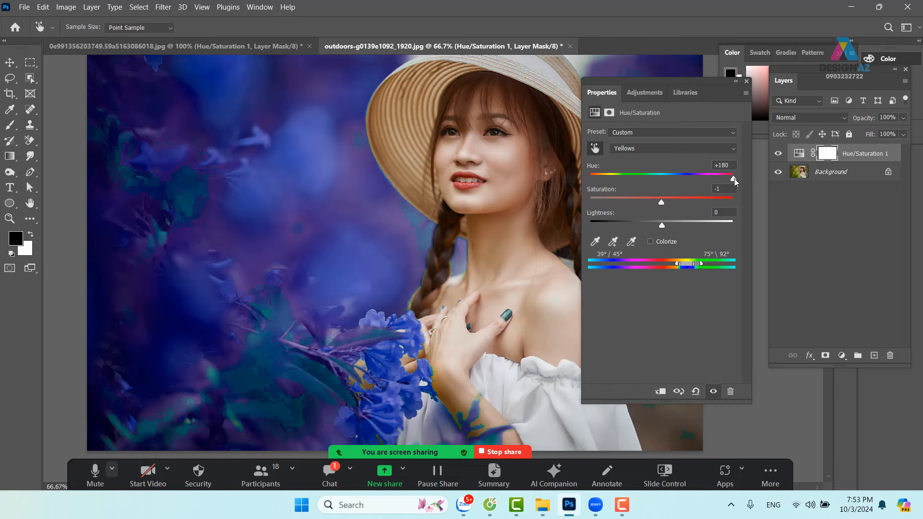
{"action": "left_click_drag", "start_coordinate": [734, 180], "coordinate": [623, 192]}
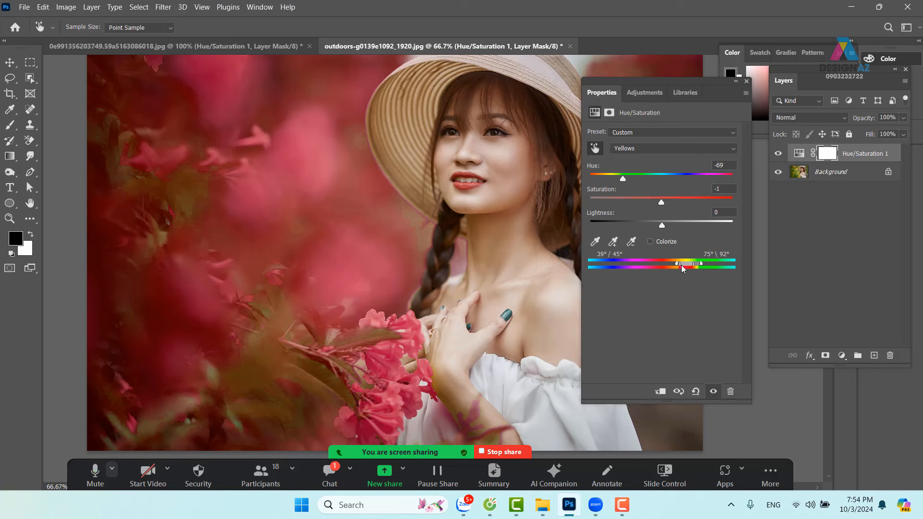
{"action": "left_click_drag", "start_coordinate": [682, 264], "coordinate": [685, 264]}
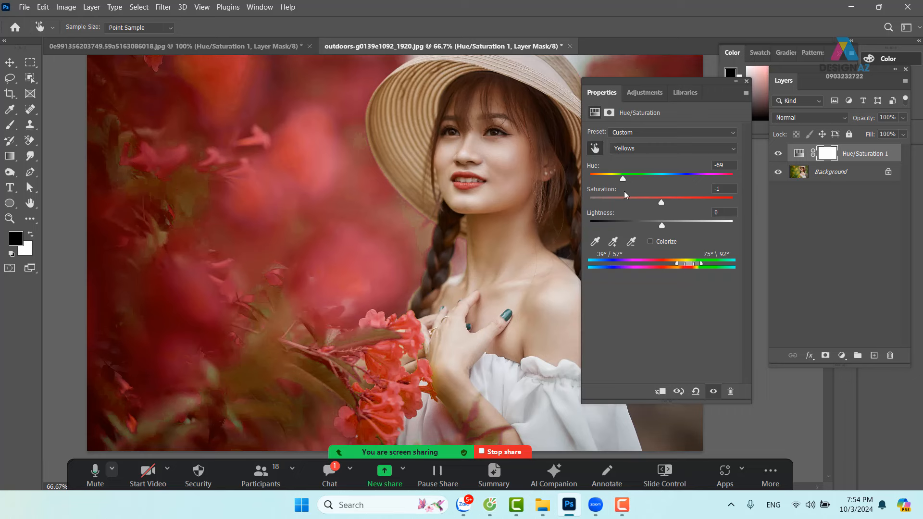
{"action": "left_click_drag", "start_coordinate": [619, 178], "coordinate": [610, 180]}
Extend the Yellows range by adding samples from the background beside the braid and the darker foliage
{"action": "left_click", "coordinate": [613, 241]}
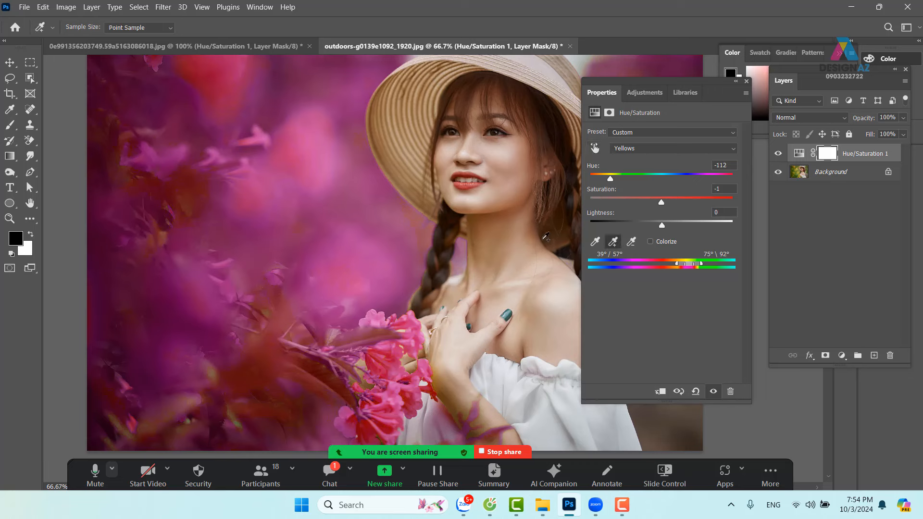
{"action": "left_click", "coordinate": [423, 230]}
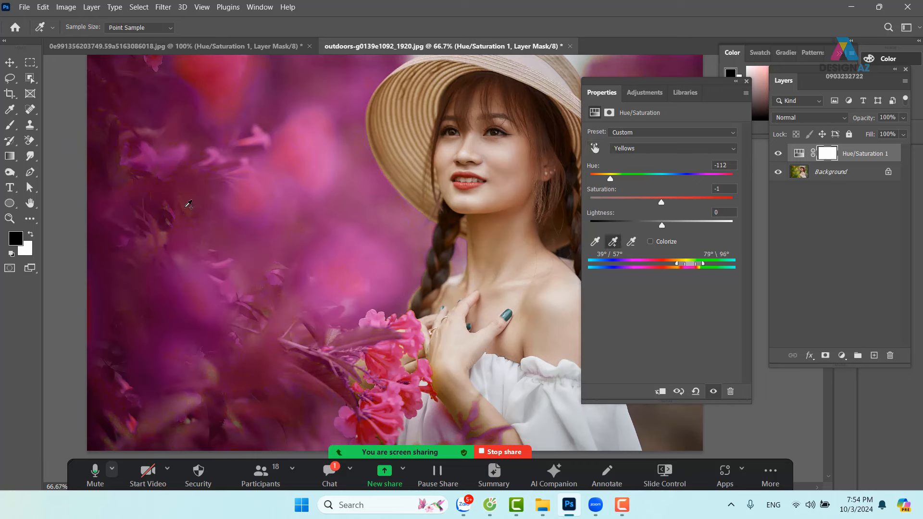
{"action": "left_click", "coordinate": [193, 216]}
{"action": "left_click", "coordinate": [748, 84]}
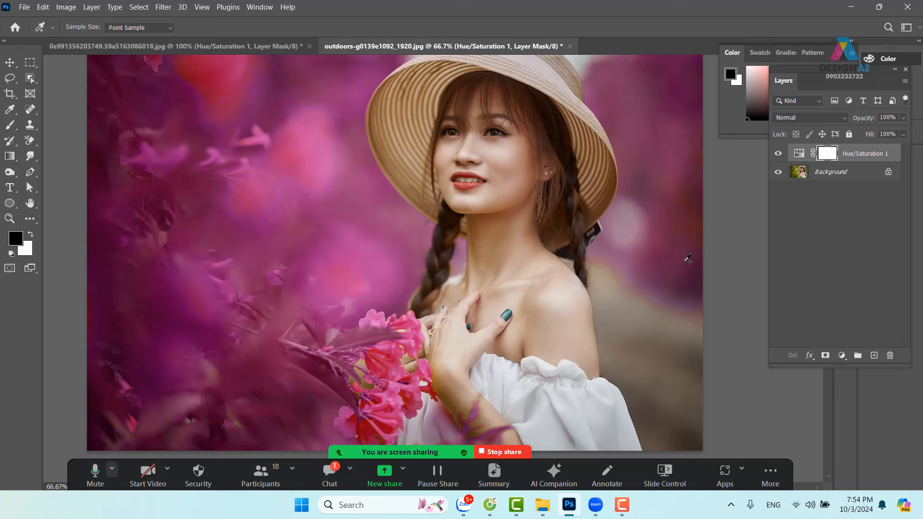
Compare the whole portrait with and without the Hue/Saturation adjustment
{"action": "key", "text": "ctrl+minus"}
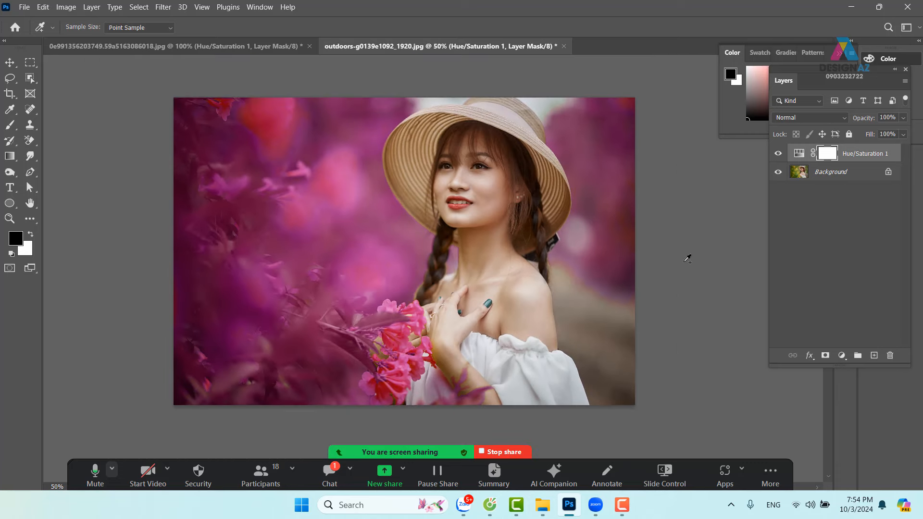
{"action": "left_click", "coordinate": [777, 153]}
{"action": "left_click", "coordinate": [777, 153]}
Set the Hue/Saturation layer's blend mode to Color, comparing it with Normal
{"action": "left_click", "coordinate": [825, 117]}
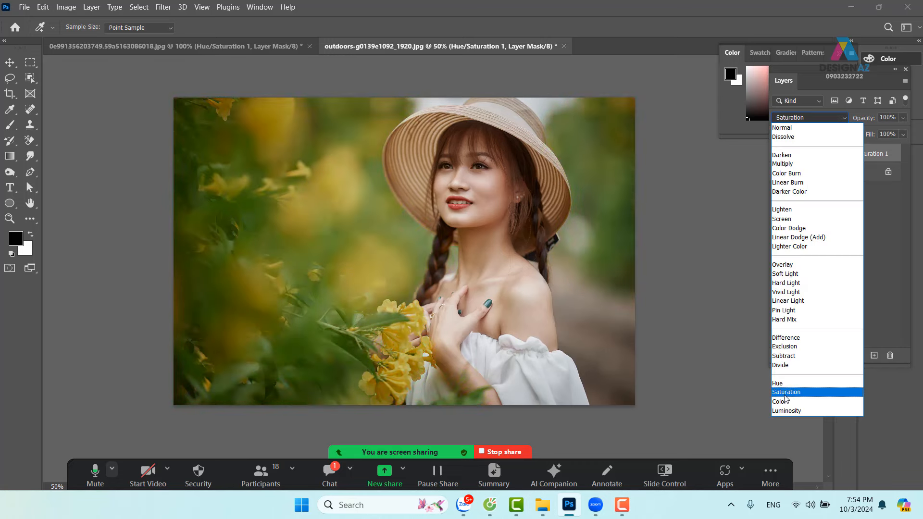
{"action": "left_click", "coordinate": [786, 402]}
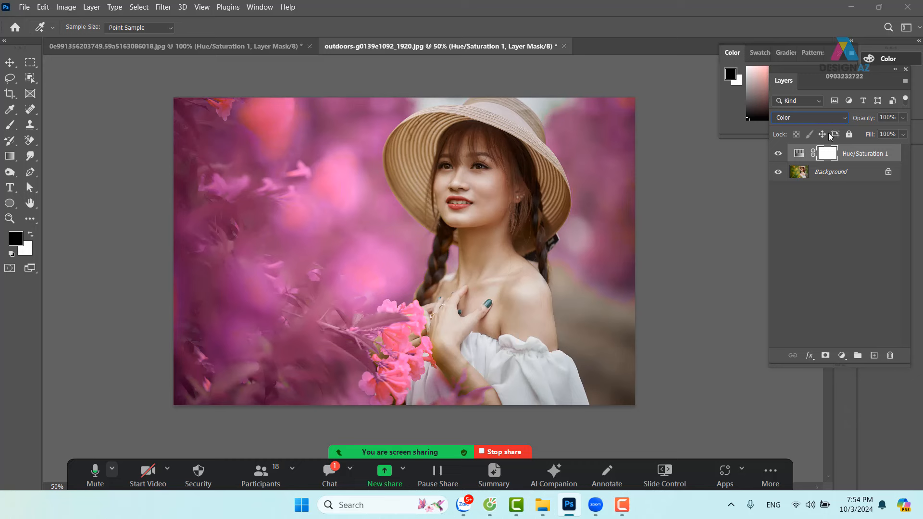
{"action": "left_click", "coordinate": [811, 117]}
{"action": "left_click", "coordinate": [809, 132]}
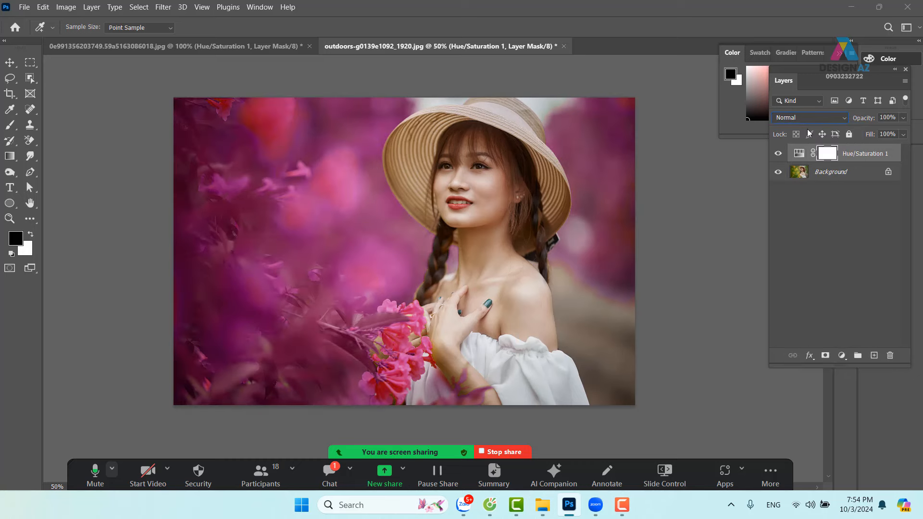
{"action": "left_click", "coordinate": [814, 118]}
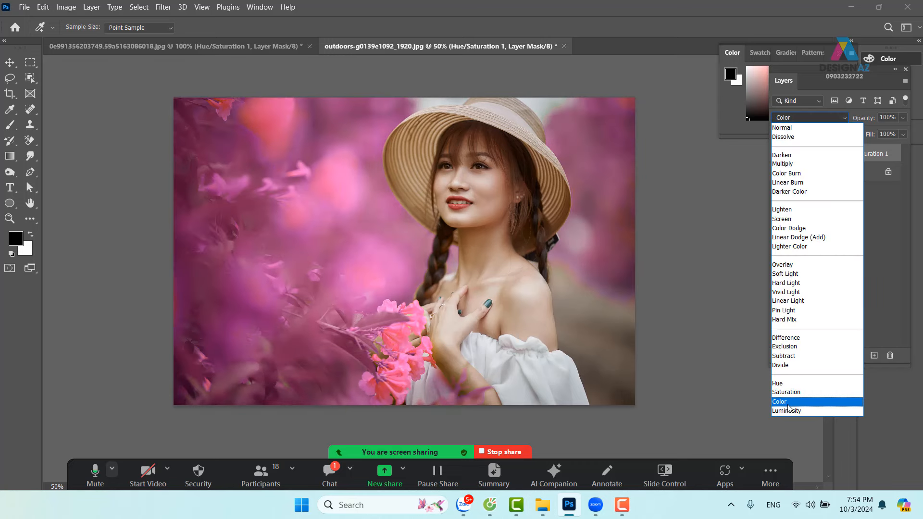
{"action": "left_click", "coordinate": [793, 401]}
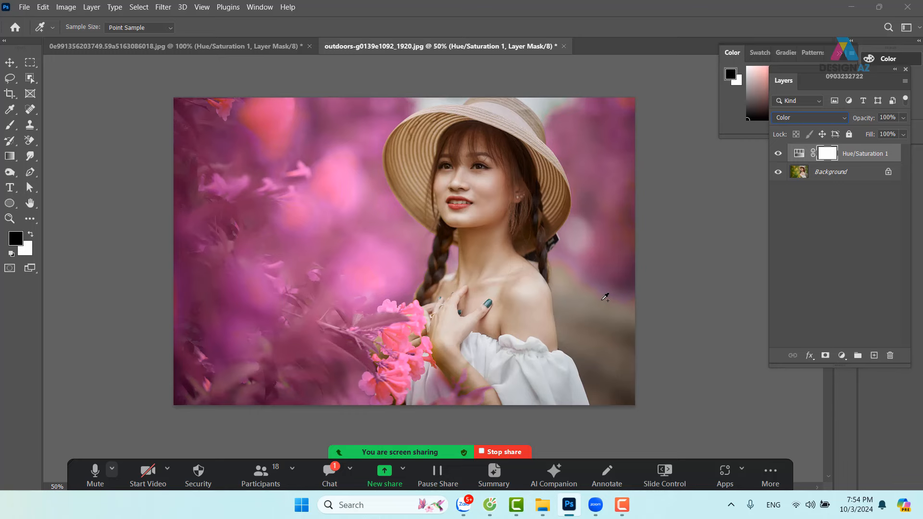
{"action": "key", "text": "ctrl+plus"}
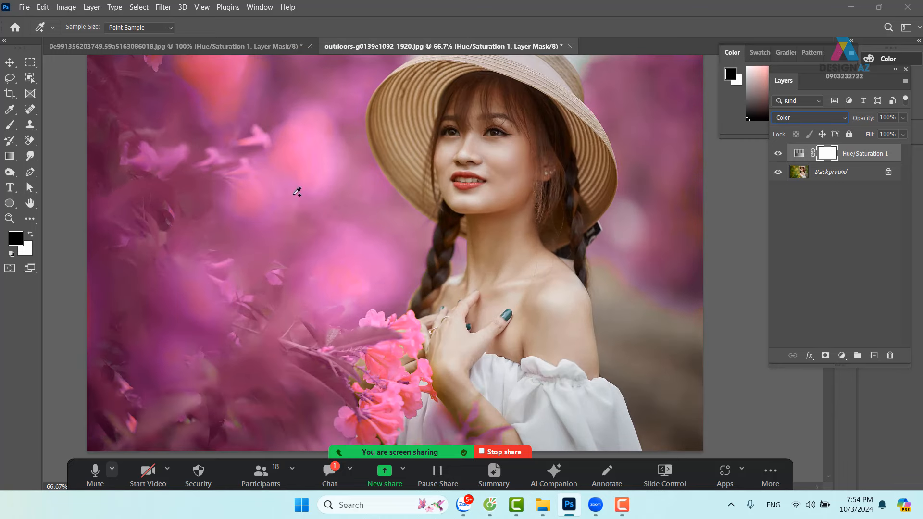
{"action": "left_click", "coordinate": [9, 63]}
{"action": "right_click", "coordinate": [476, 163]}
{"action": "left_click", "coordinate": [494, 168]}
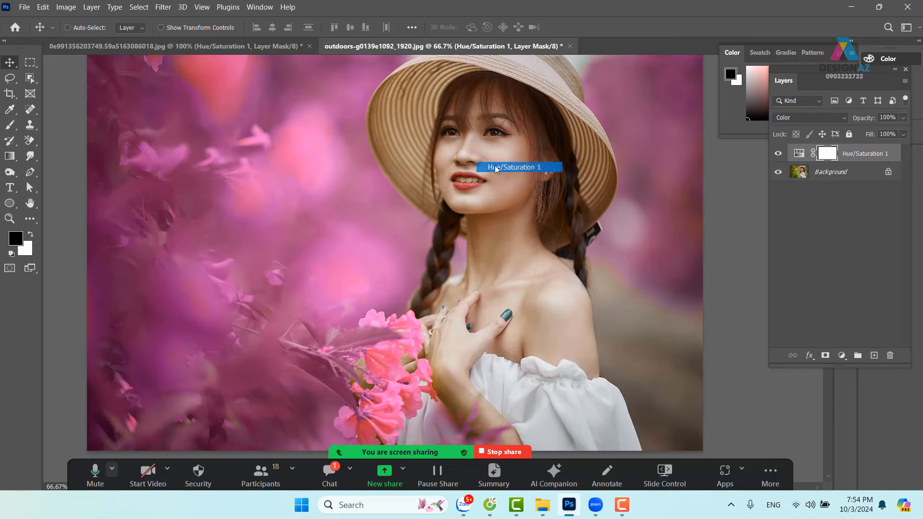
Try a Color Balance adjustment layer directly above the Background, with midtones at +23 Cyan–Red and -26 Magenta–Green
{"action": "left_click", "coordinate": [869, 173]}
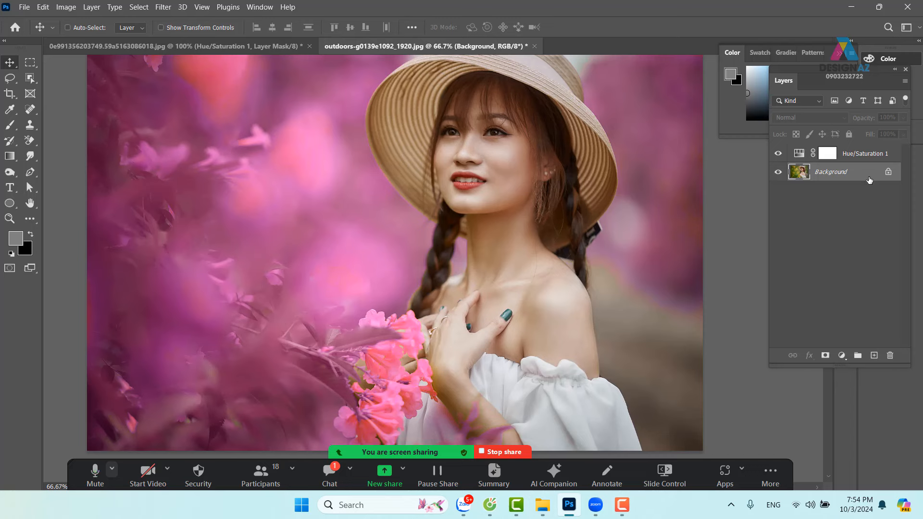
{"action": "left_click", "coordinate": [842, 357]}
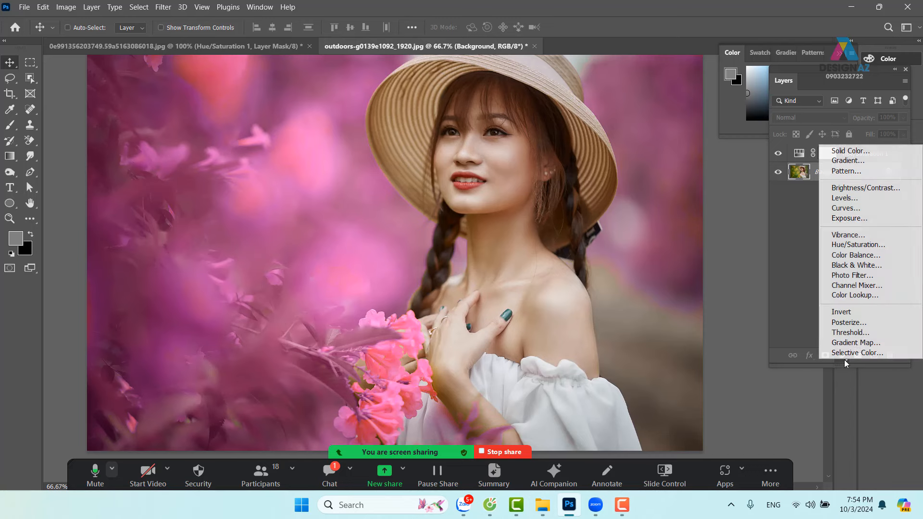
{"action": "left_click", "coordinate": [872, 255]}
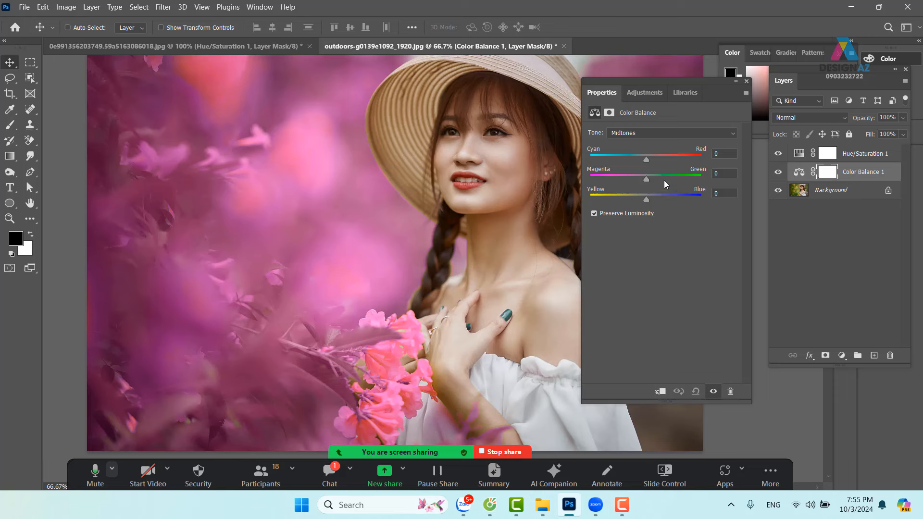
{"action": "left_click_drag", "start_coordinate": [646, 178], "coordinate": [659, 158]}
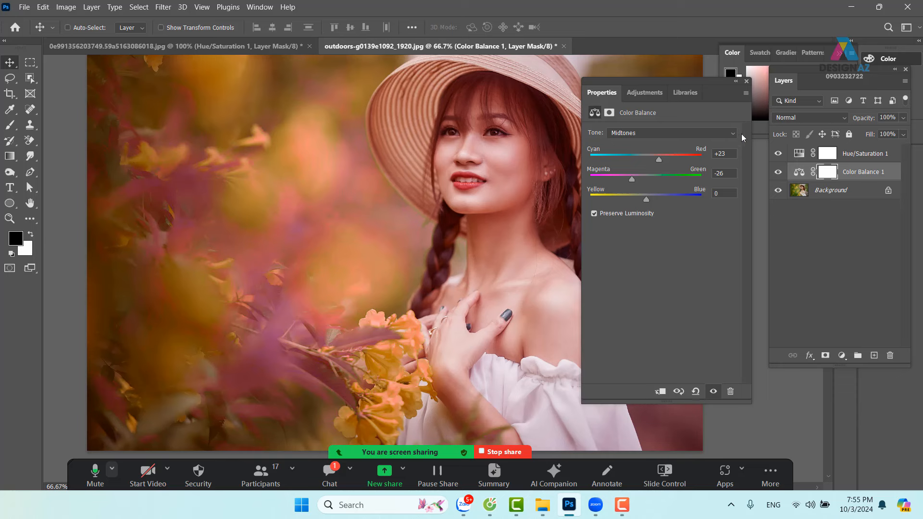
{"action": "left_click", "coordinate": [747, 81]}
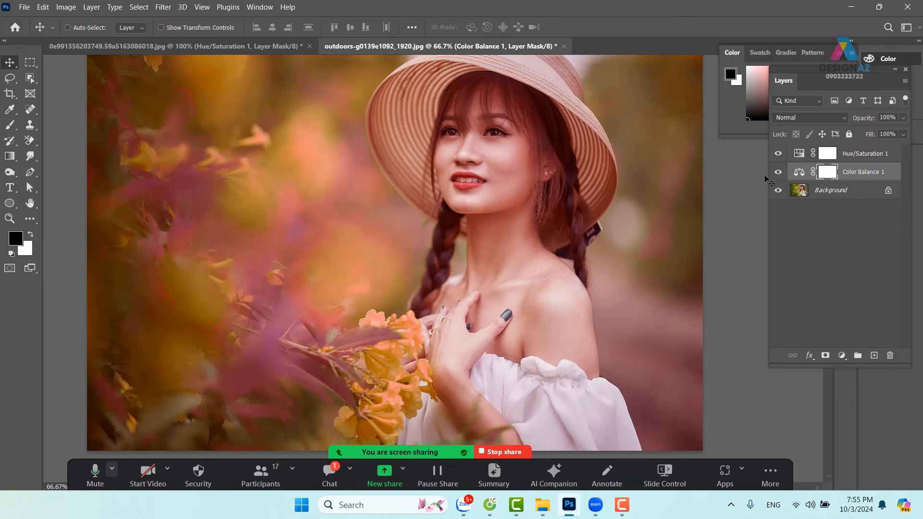
Delete the Color Balance and Hue/Saturation adjustment layers, keeping only the Background
{"action": "left_click", "coordinate": [865, 174]}
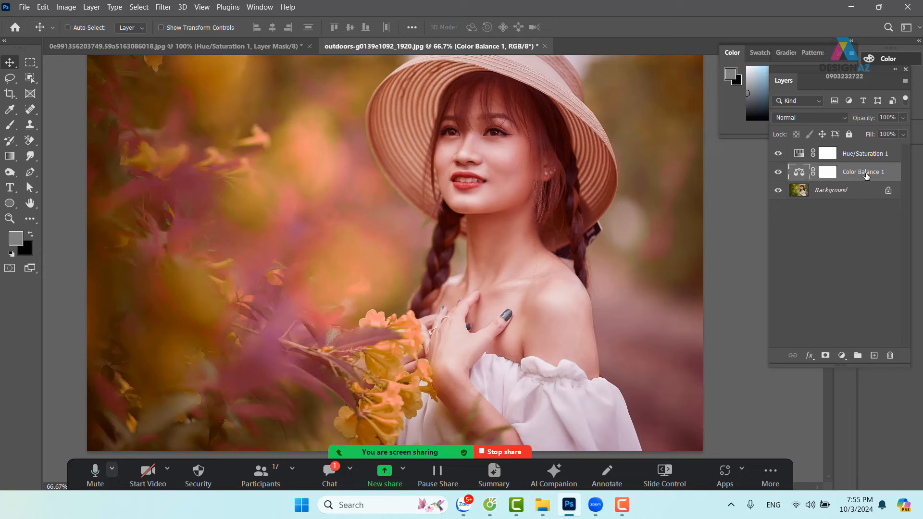
{"action": "key", "text": "Delete"}
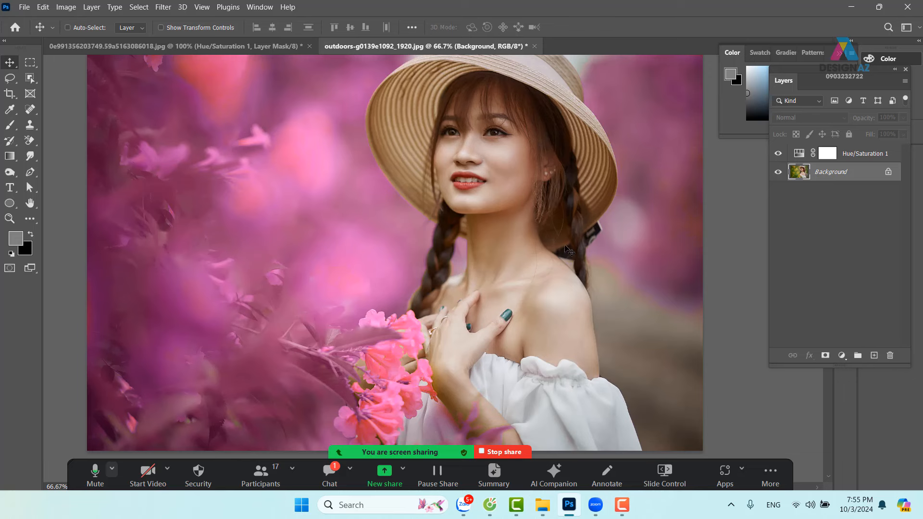
{"action": "left_click", "coordinate": [864, 154]}
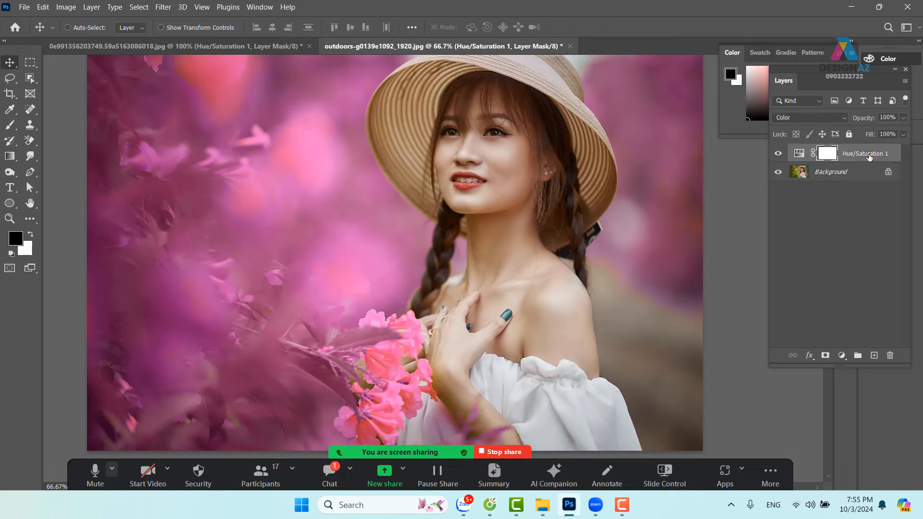
{"action": "key", "text": "Delete"}
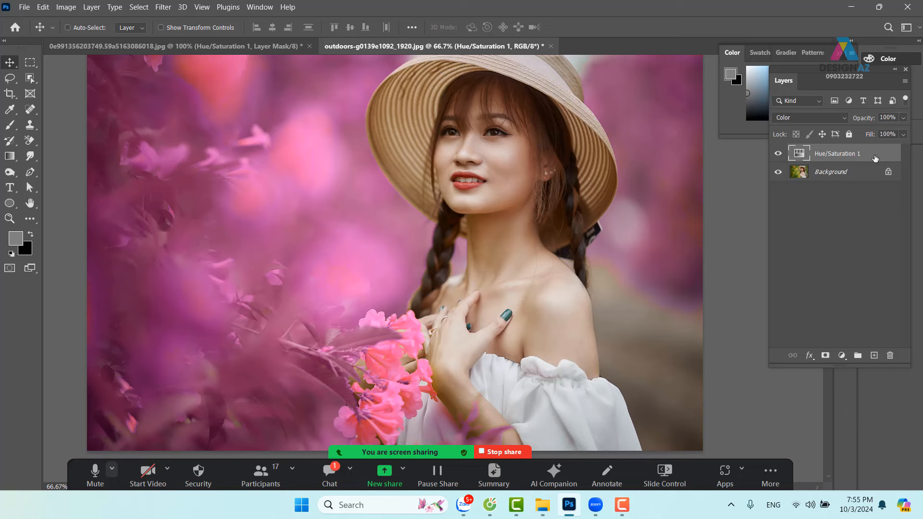
{"action": "key", "text": "Delete"}
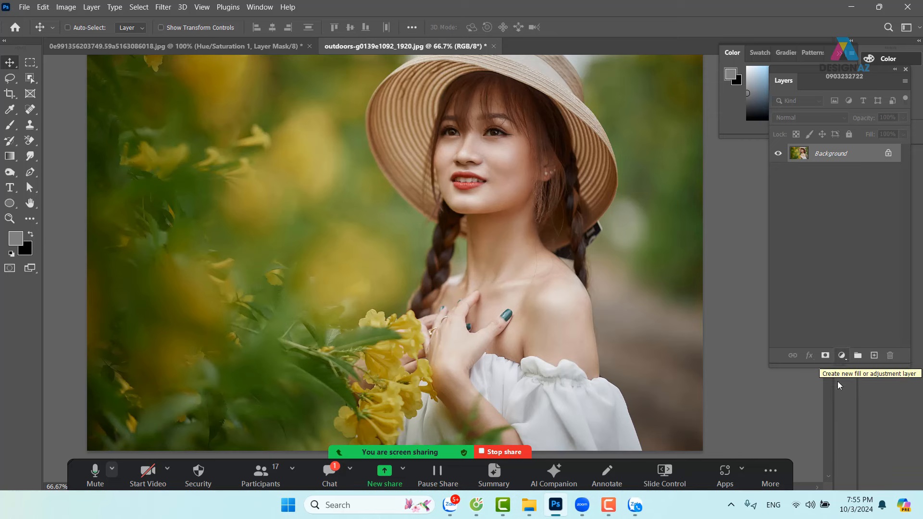
Mute the meeting microphone and bring up the screen recorder's controls
{"action": "mouse_move", "coordinate": [641, 505]}
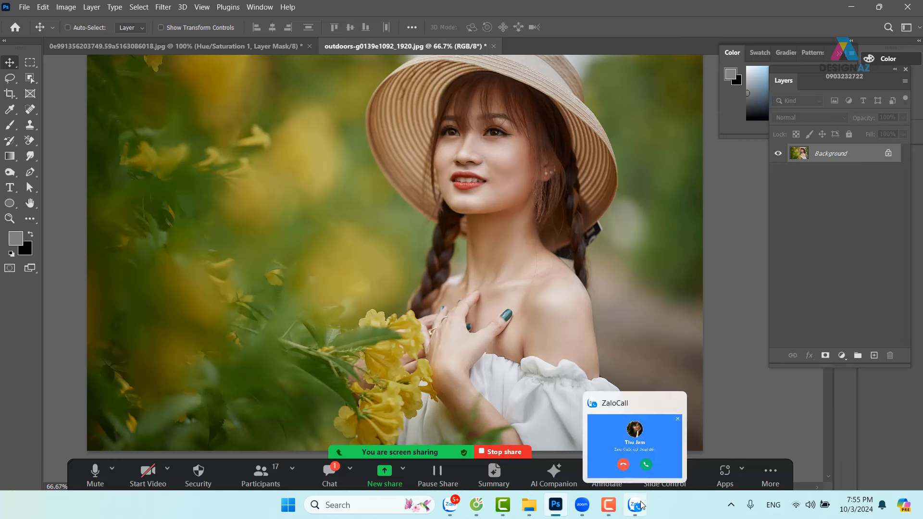
{"action": "mouse_move", "coordinate": [609, 510]}
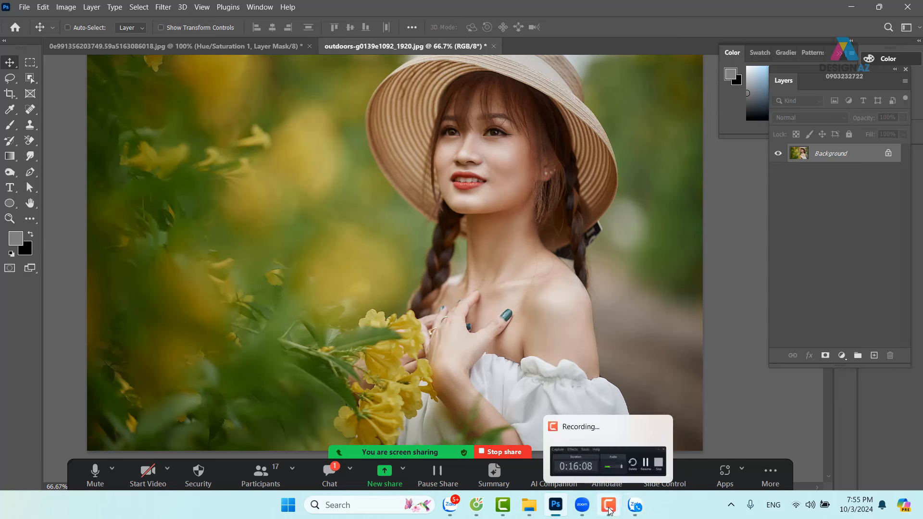
{"action": "left_click", "coordinate": [95, 475]}
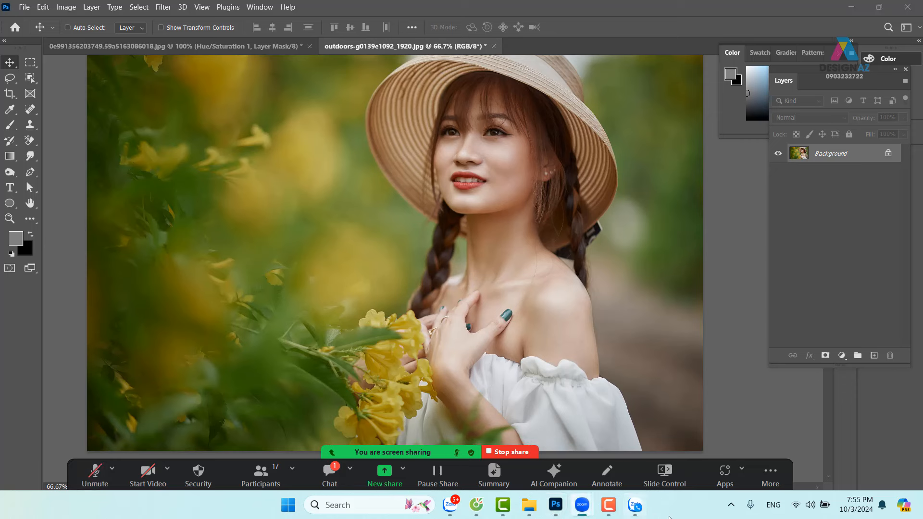
{"action": "left_click", "coordinate": [608, 505]}
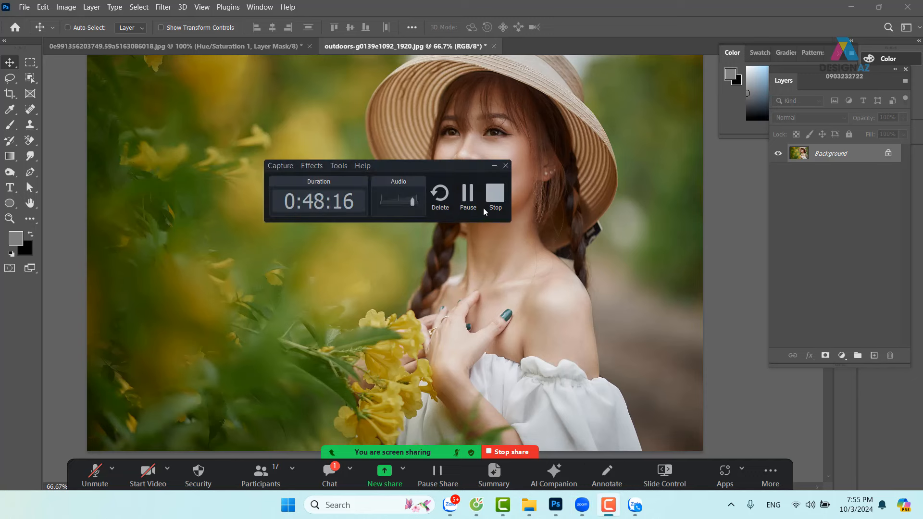
Pause the running screen recording
{"action": "left_click", "coordinate": [468, 195]}
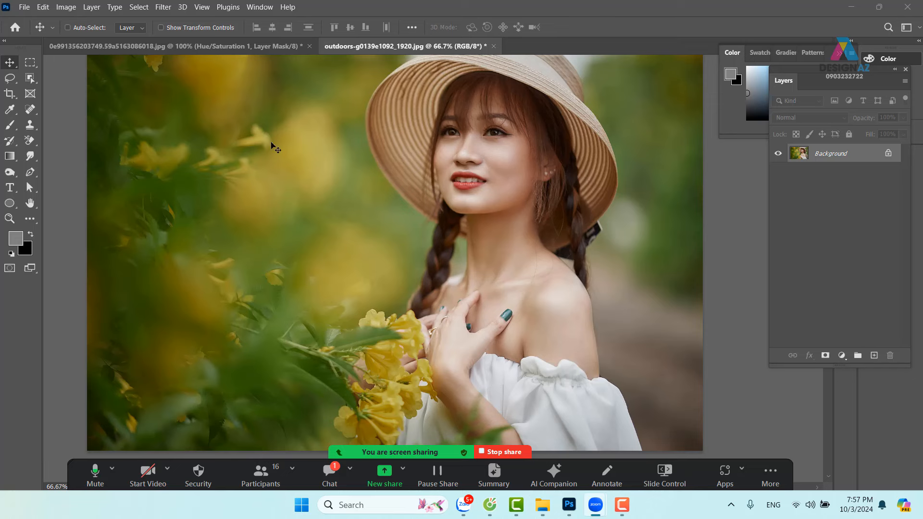
Start a Selective Color adjustment on the portrait's Background and set the Yellows to Cyan +56 and Yellow -100
{"action": "left_click", "coordinate": [67, 7]}
{"action": "mouse_move", "coordinate": [87, 39]}
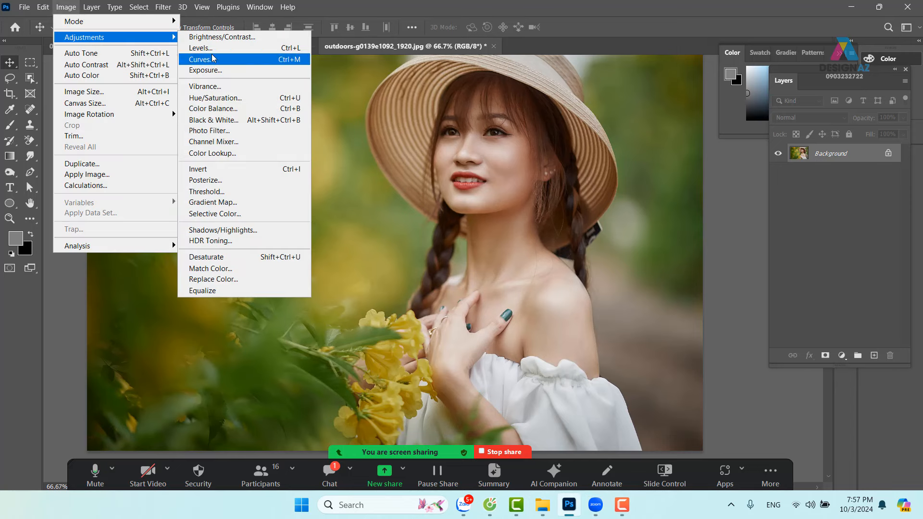
{"action": "left_click", "coordinate": [246, 213]}
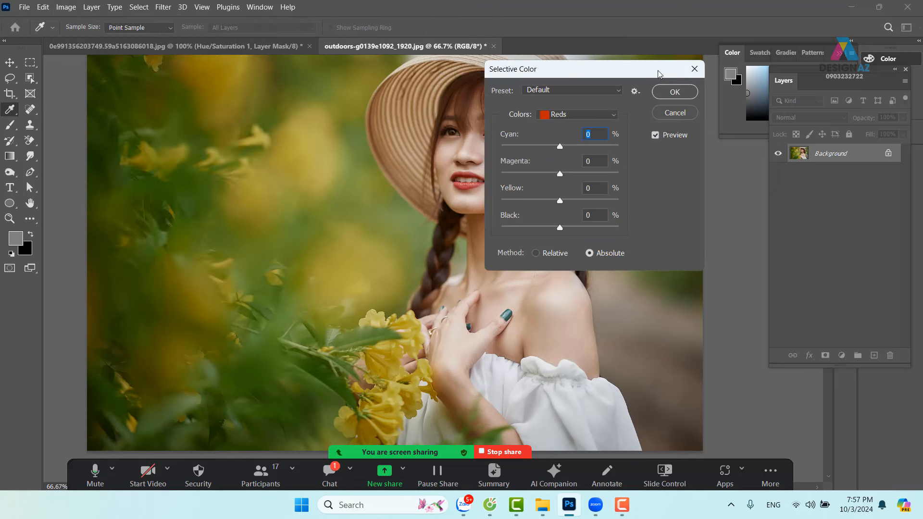
{"action": "left_click_drag", "start_coordinate": [535, 69], "coordinate": [308, 74]}
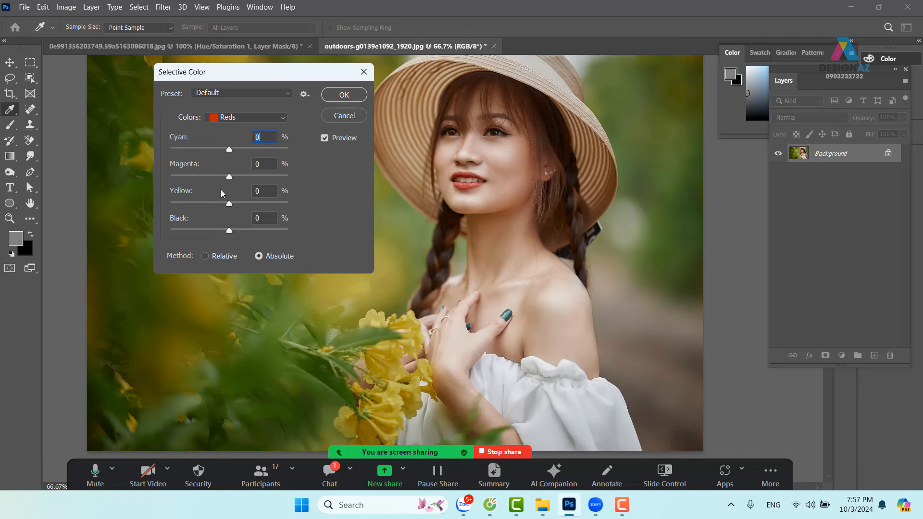
{"action": "left_click_drag", "start_coordinate": [288, 78], "coordinate": [166, 96]}
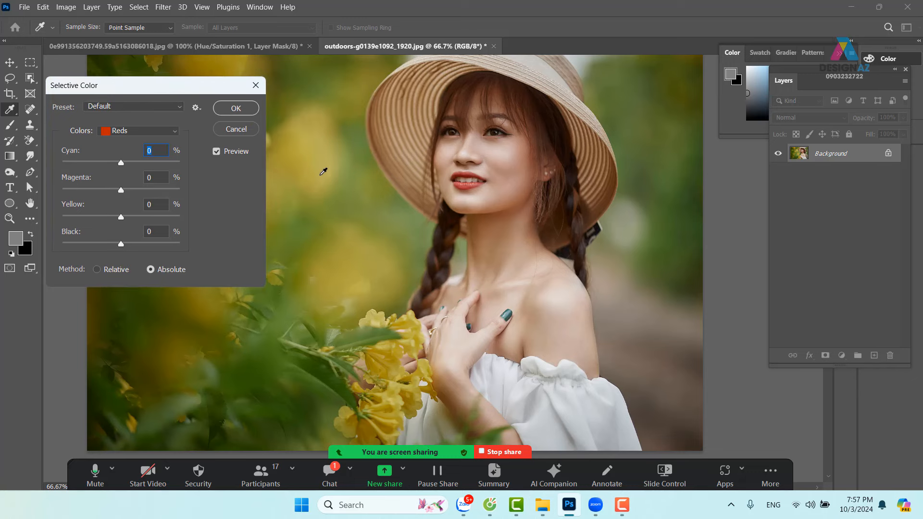
{"action": "left_click", "coordinate": [149, 131]}
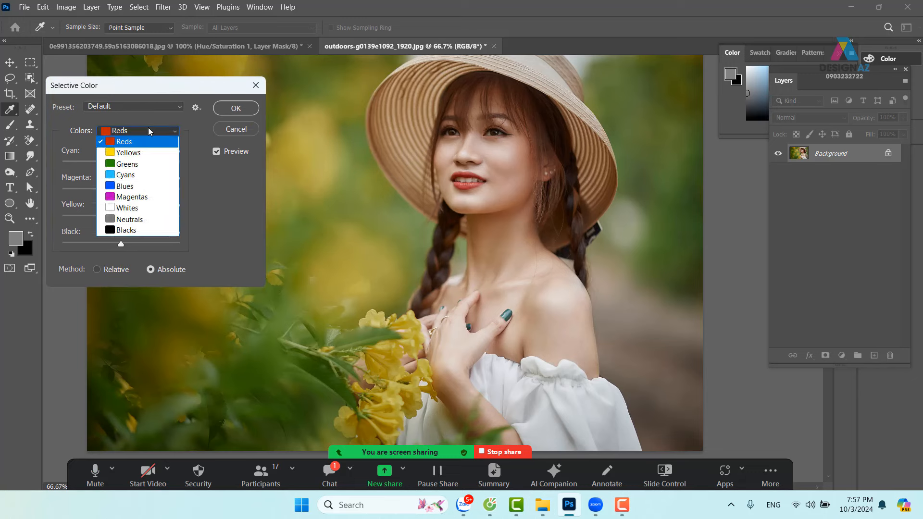
{"action": "left_click", "coordinate": [138, 153]}
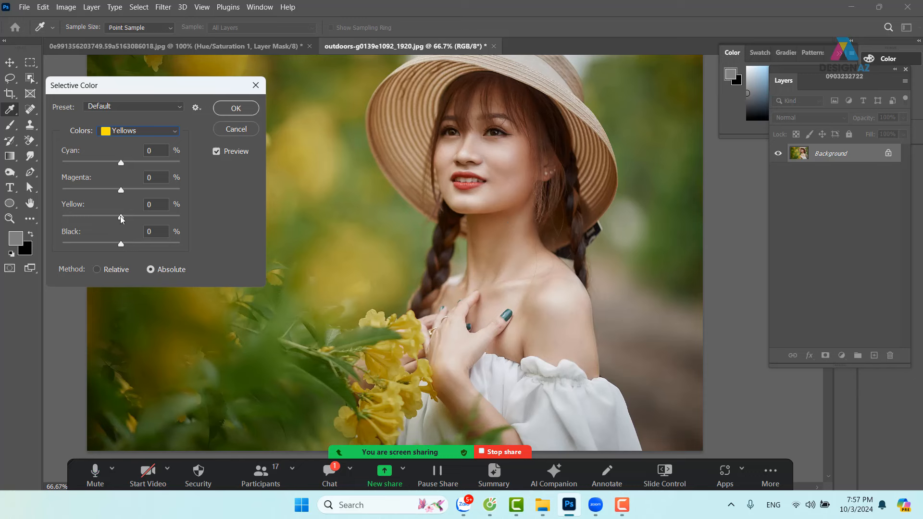
{"action": "left_click_drag", "start_coordinate": [121, 216], "coordinate": [62, 214]}
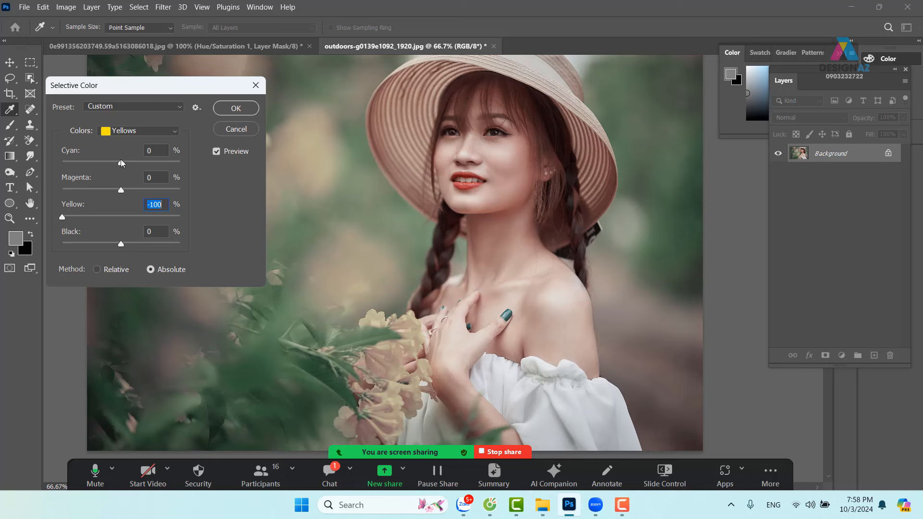
{"action": "left_click_drag", "start_coordinate": [121, 162], "coordinate": [154, 164]}
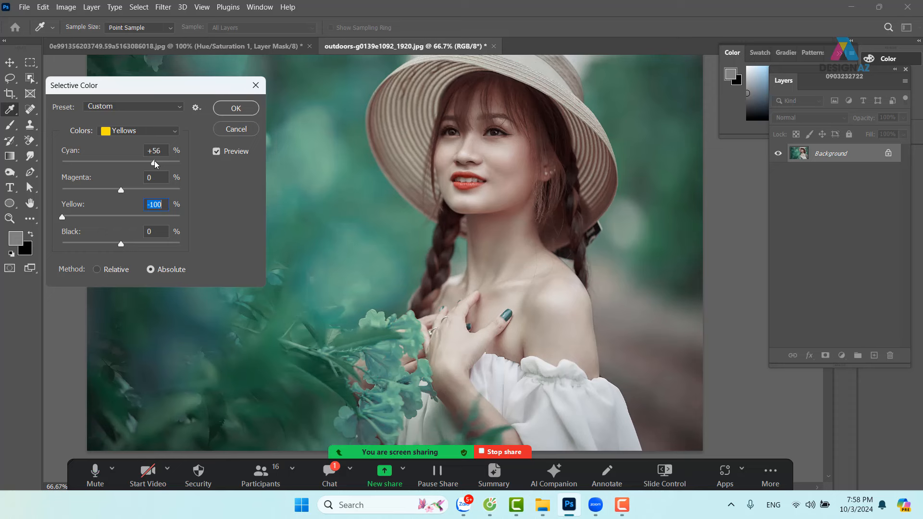
{"action": "left_click_drag", "start_coordinate": [155, 164], "coordinate": [154, 163]}
Set the Greens to Cyan +100 with Yellow at its minimum, and apply the Selective Color adjustment
{"action": "left_click", "coordinate": [159, 131]}
{"action": "left_click", "coordinate": [139, 161]}
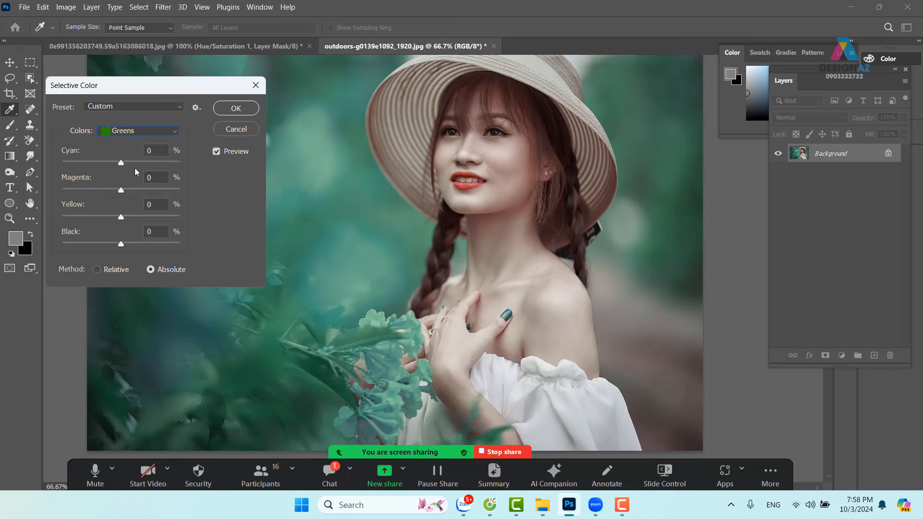
{"action": "left_click_drag", "start_coordinate": [121, 162], "coordinate": [201, 169]}
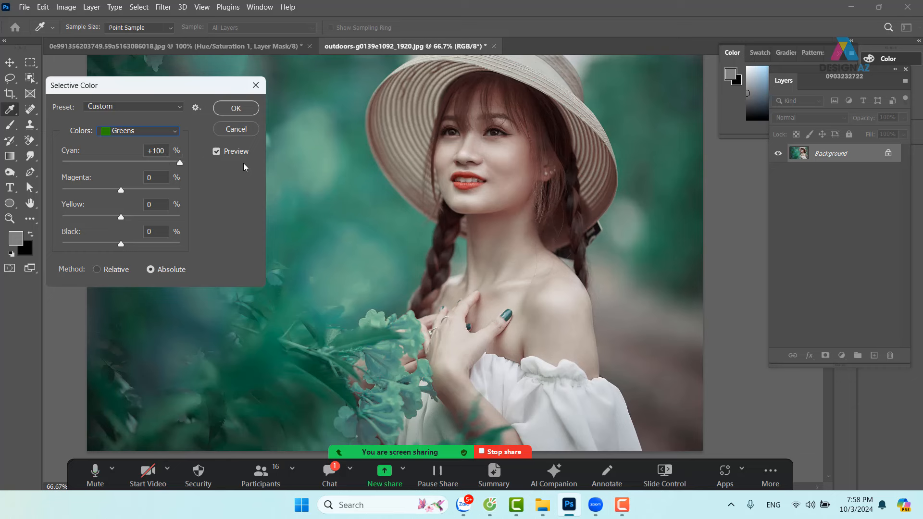
{"action": "left_click_drag", "start_coordinate": [121, 217], "coordinate": [28, 217]}
{"action": "left_click", "coordinate": [236, 108]}
{"action": "key", "text": "v"}
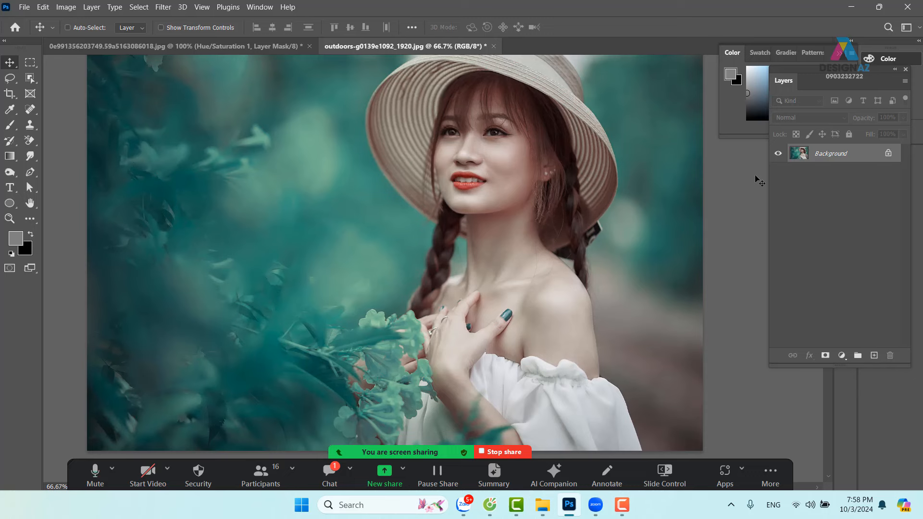
Duplicate the Background layer and set the copy's blend mode to Screen
{"action": "key", "text": "ctrl"}
{"action": "key", "text": "ctrl+j"}
{"action": "left_click", "coordinate": [821, 117]}
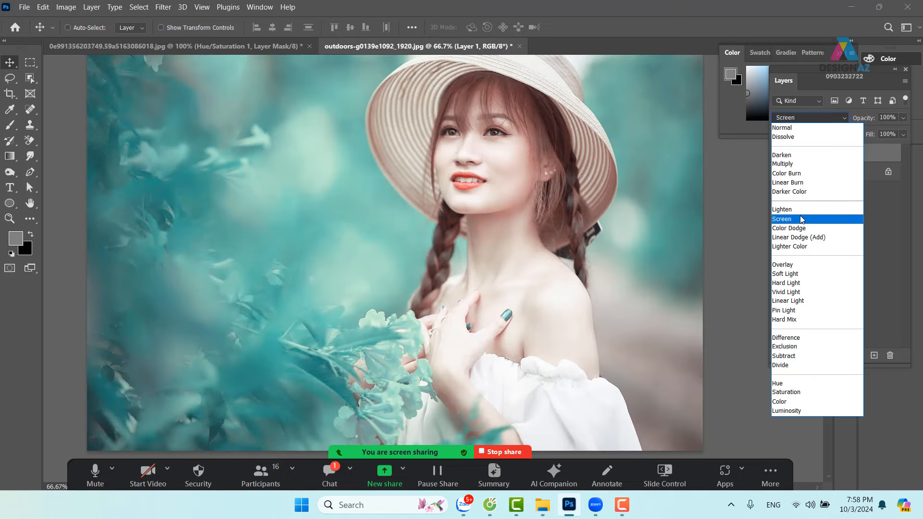
{"action": "left_click", "coordinate": [800, 219]}
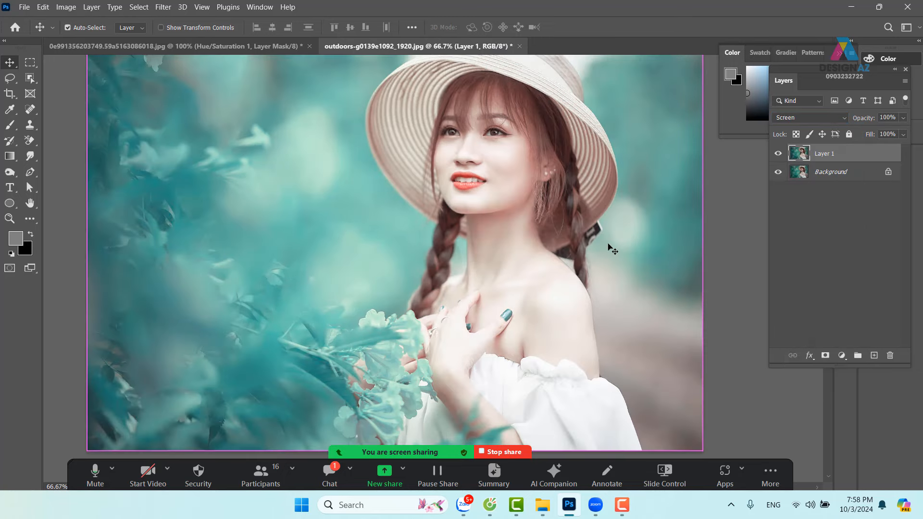
Duplicate the Screen layer, setting the new copy's blend mode to Multiply and its Fill to 49%
{"action": "key", "text": "ctrl+j"}
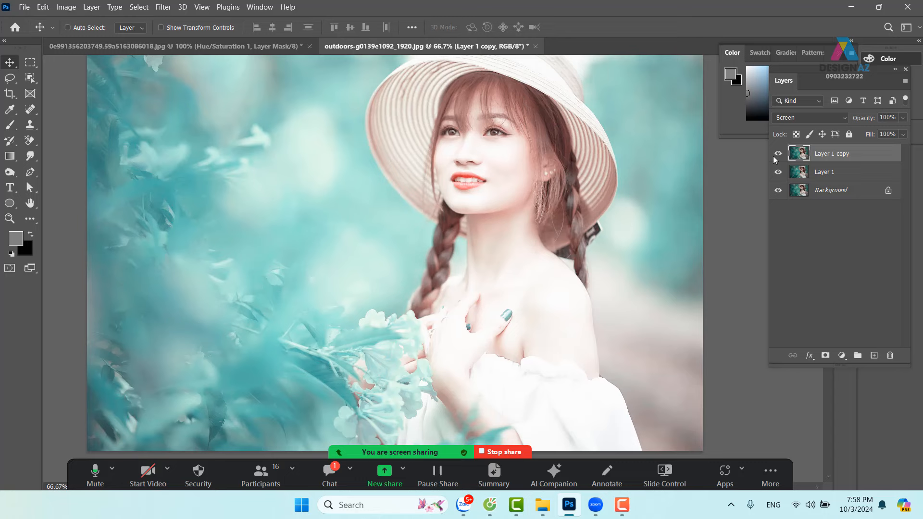
{"action": "left_click", "coordinate": [814, 118]}
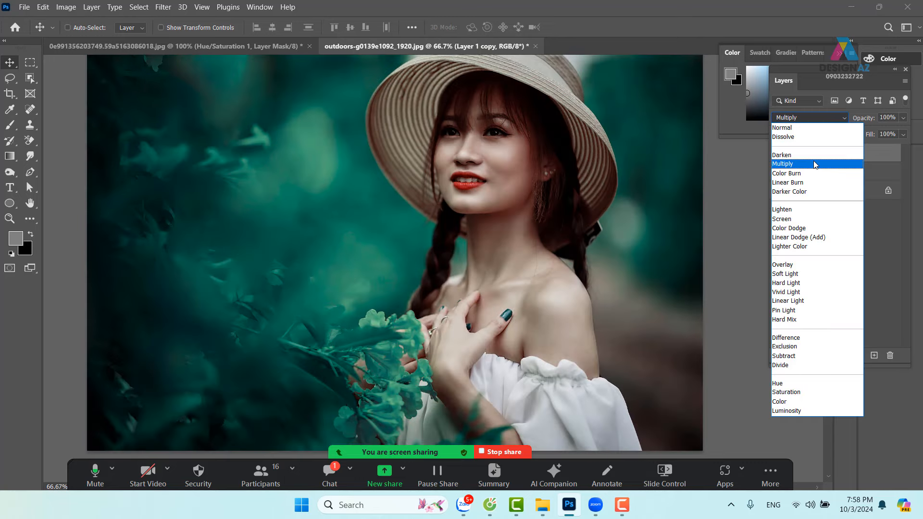
{"action": "left_click", "coordinate": [815, 165]}
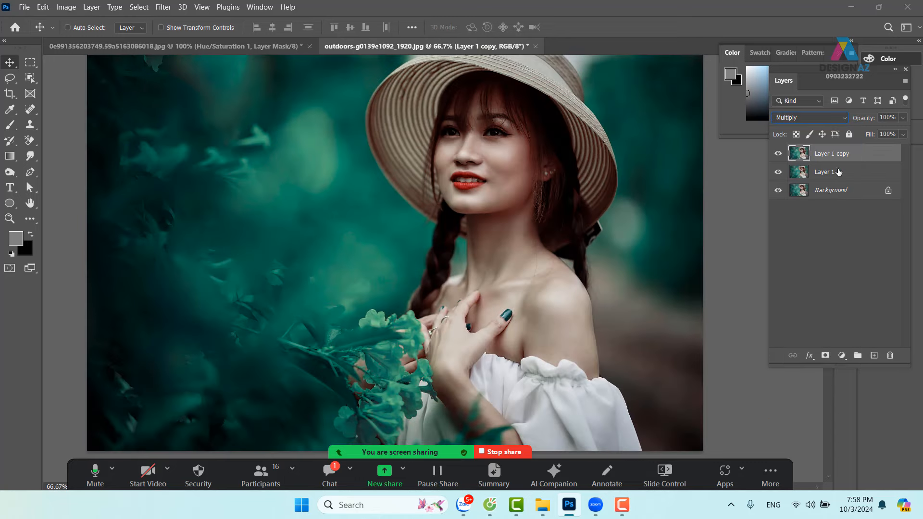
{"action": "left_click", "coordinate": [903, 136]}
{"action": "left_click", "coordinate": [874, 148]}
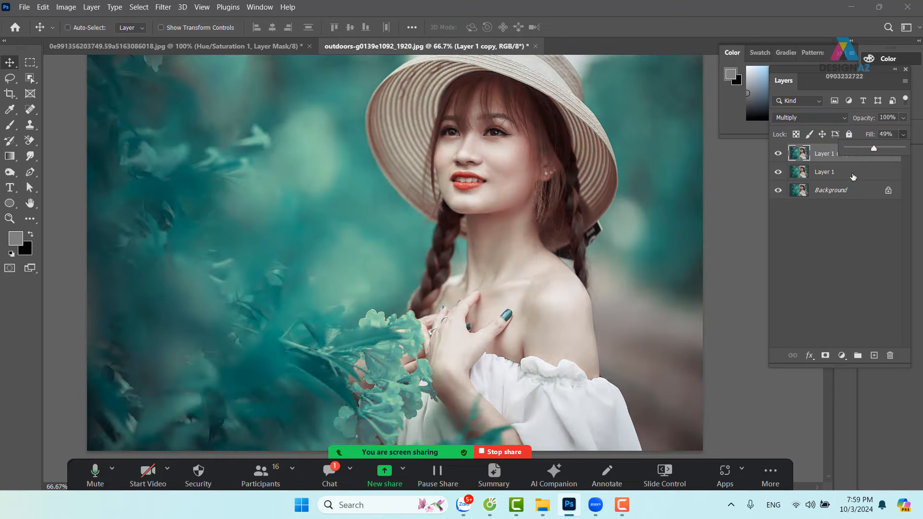
Set the Screen layer's Fill to 53%, and toggle the Background's visibility off and on
{"action": "left_click", "coordinate": [854, 176]}
{"action": "left_click", "coordinate": [903, 135]}
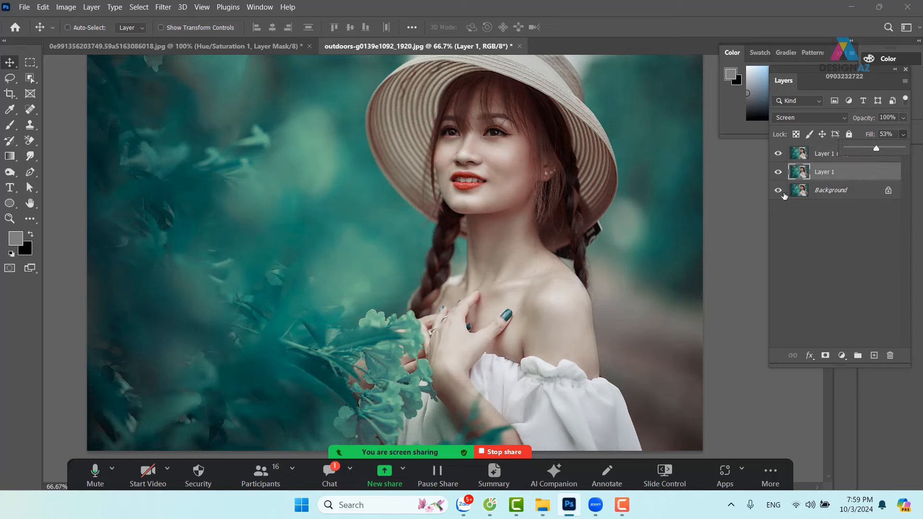
{"action": "left_click", "coordinate": [778, 191]}
{"action": "left_click", "coordinate": [778, 190]}
Close the portrait and the mountain lake documents without saving their changes
{"action": "left_click", "coordinate": [520, 46]}
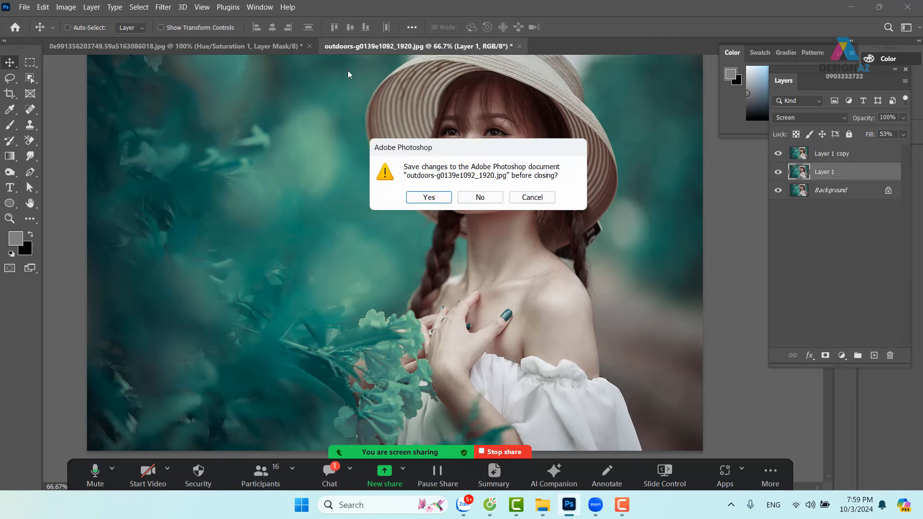
{"action": "left_click", "coordinate": [498, 200]}
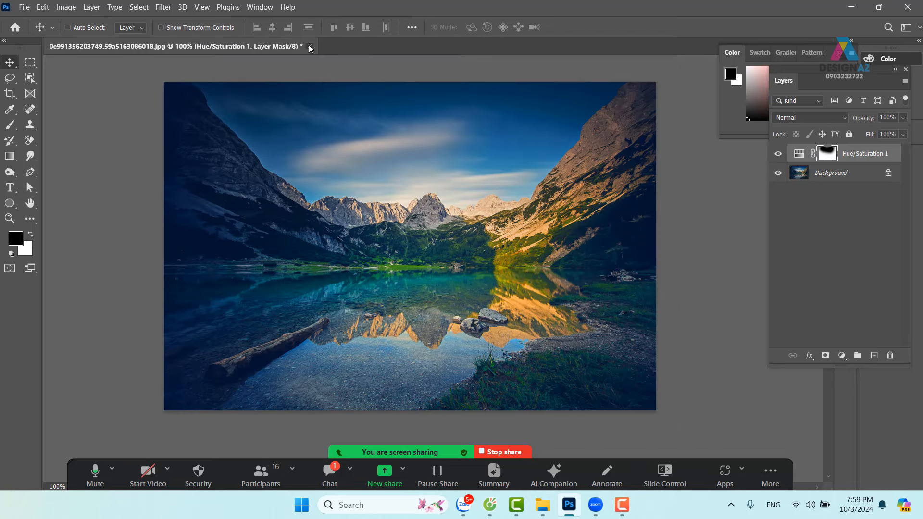
{"action": "left_click", "coordinate": [479, 206]}
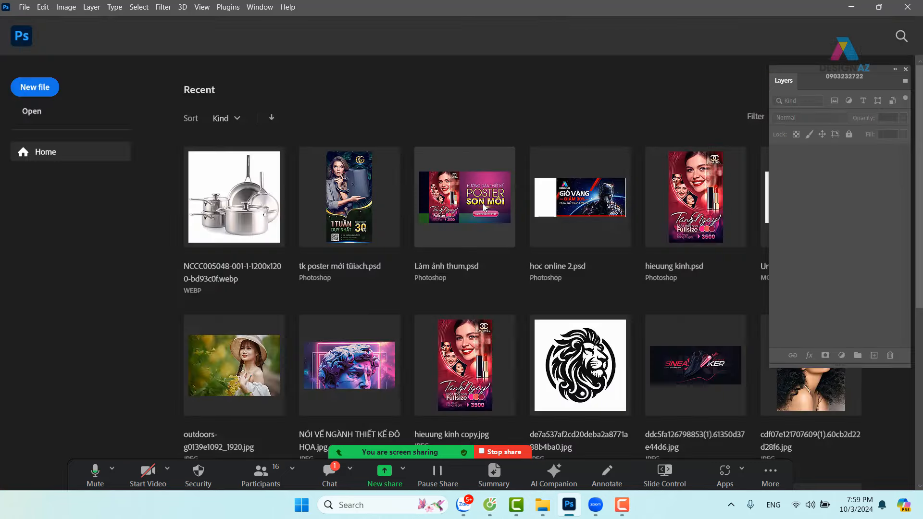
Switch to File Explorer and view the images in the Phở bò ăn liền and mỳ phở cháo folders
{"action": "left_click", "coordinate": [542, 505]}
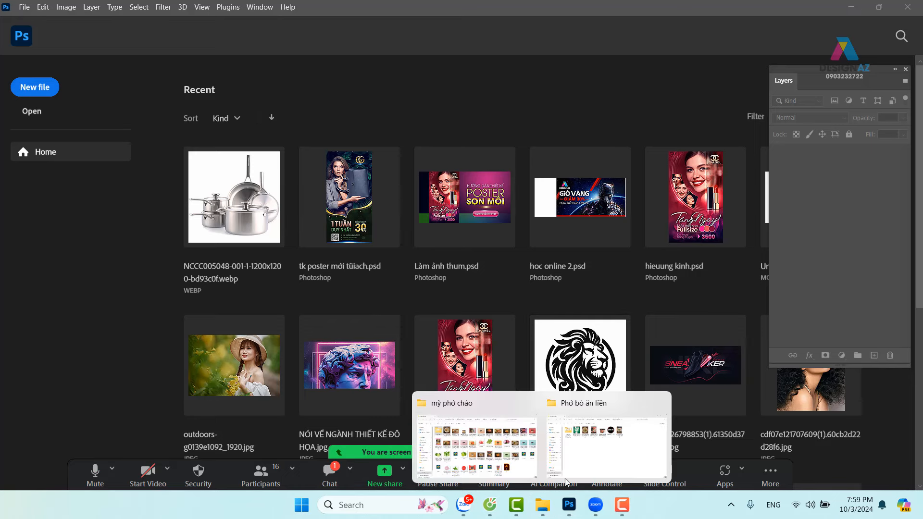
{"action": "left_click", "coordinate": [581, 450]}
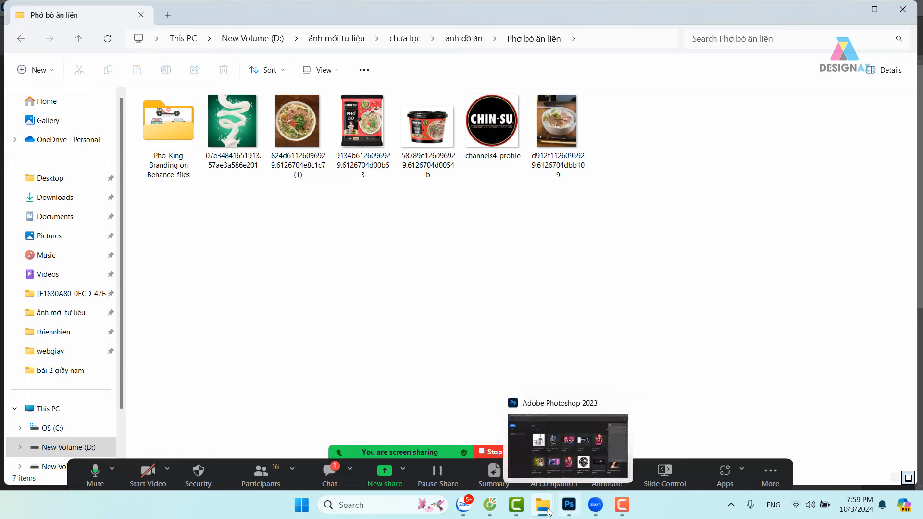
{"action": "mouse_move", "coordinate": [549, 512]}
{"action": "left_click", "coordinate": [476, 447]}
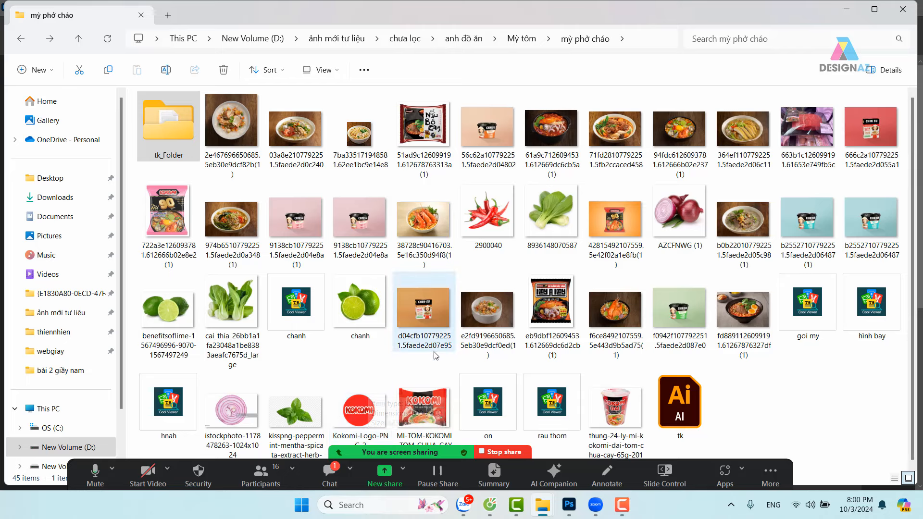
Go back up to the anh đồ ăn folder and look through its food images and subfolders
{"action": "left_click", "coordinate": [21, 39]}
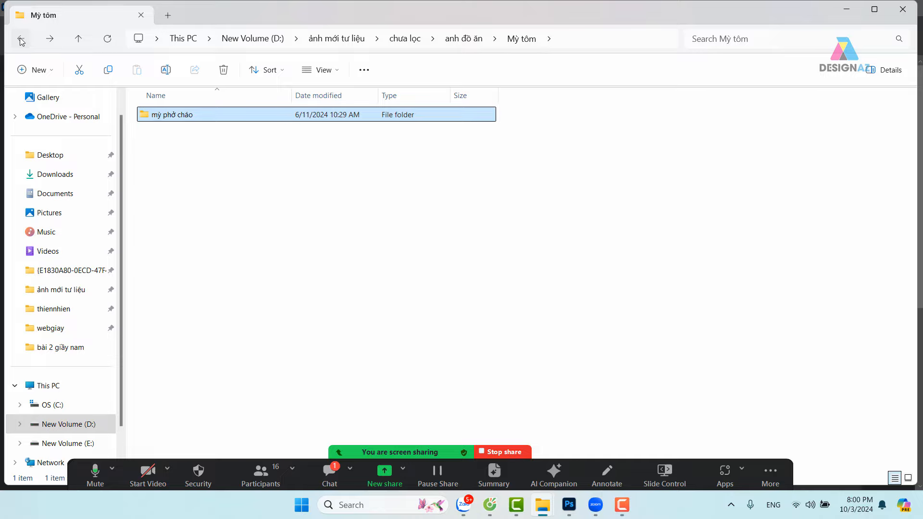
{"action": "left_click", "coordinate": [21, 40]}
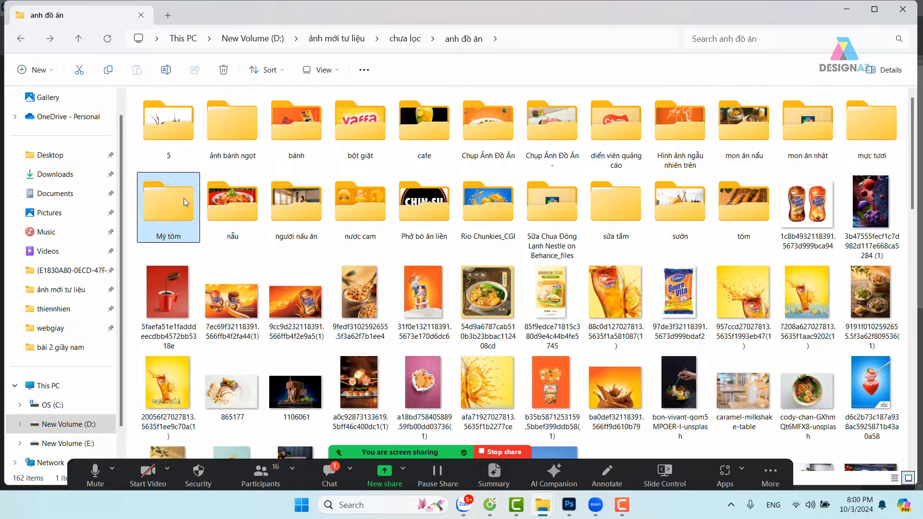
{"action": "scroll", "coordinate": [452, 225], "scroll_direction": "down", "scroll_amount": 5}
{"action": "scroll", "coordinate": [452, 225], "scroll_direction": "down", "scroll_amount": 5}
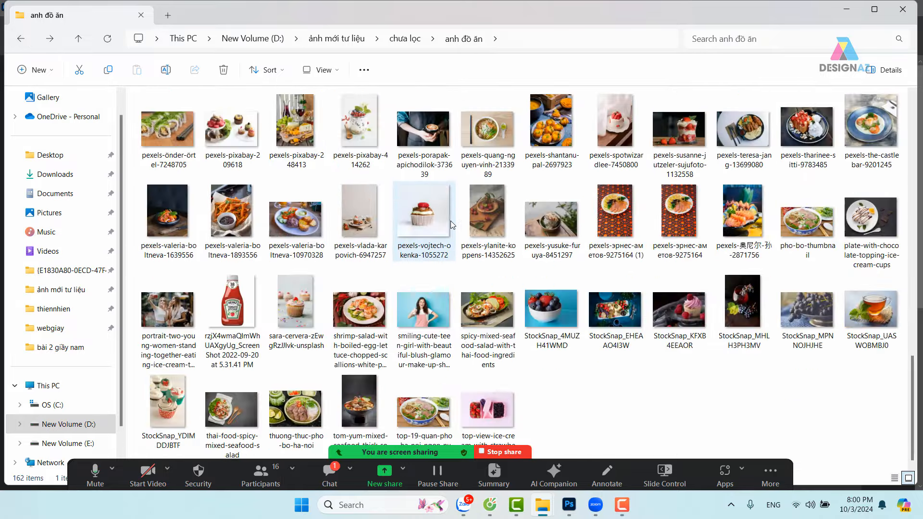
{"action": "scroll", "coordinate": [452, 224], "scroll_direction": "up", "scroll_amount": 5}
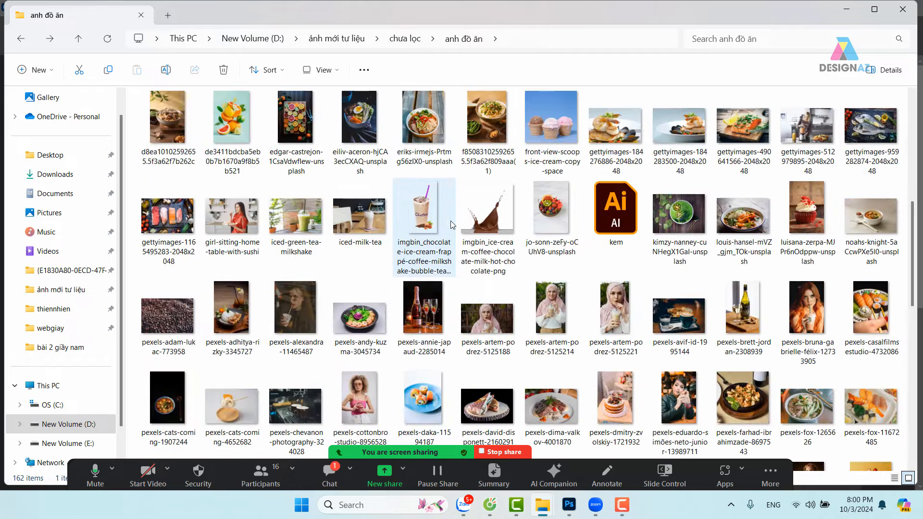
{"action": "scroll", "coordinate": [452, 225], "scroll_direction": "up", "scroll_amount": 3}
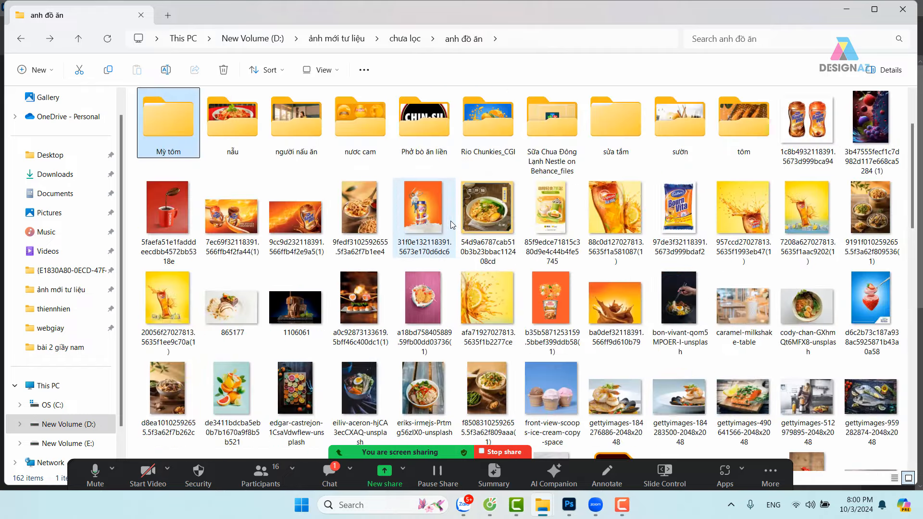
{"action": "scroll", "coordinate": [452, 224], "scroll_direction": "down", "scroll_amount": 10}
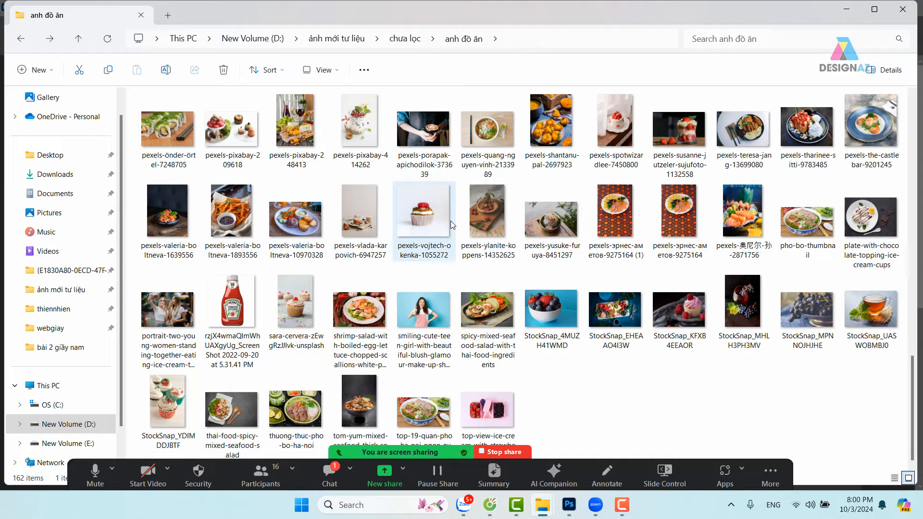
{"action": "scroll", "coordinate": [452, 224], "scroll_direction": "up", "scroll_amount": 10}
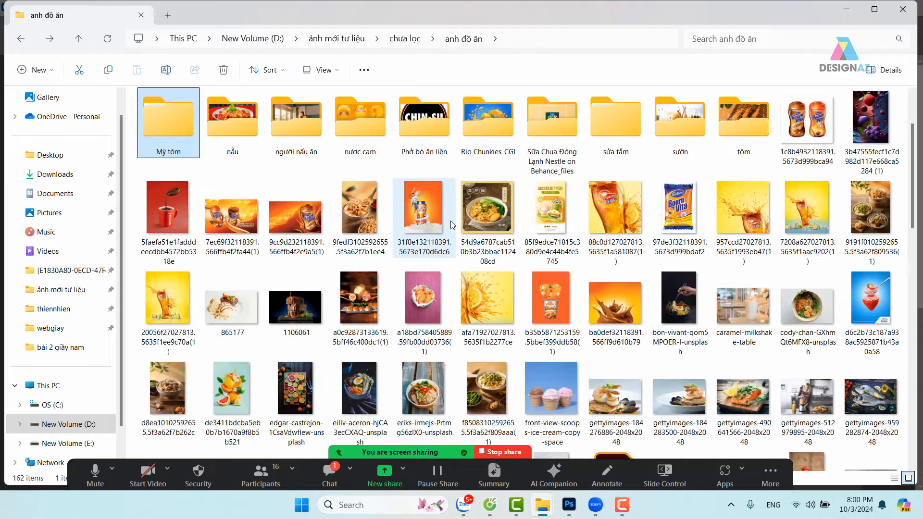
{"action": "scroll", "coordinate": [452, 224], "scroll_direction": "up", "scroll_amount": 2}
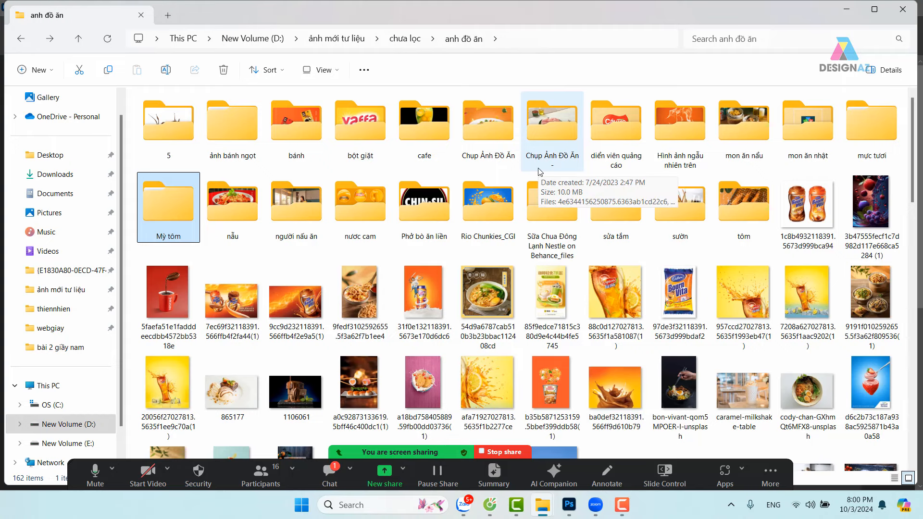
Reopen the mỳ phở cháo folder inside Mỳ tôm, and open a new File Explorer window
{"action": "double_click", "coordinate": [161, 205]}
{"action": "double_click", "coordinate": [166, 120]}
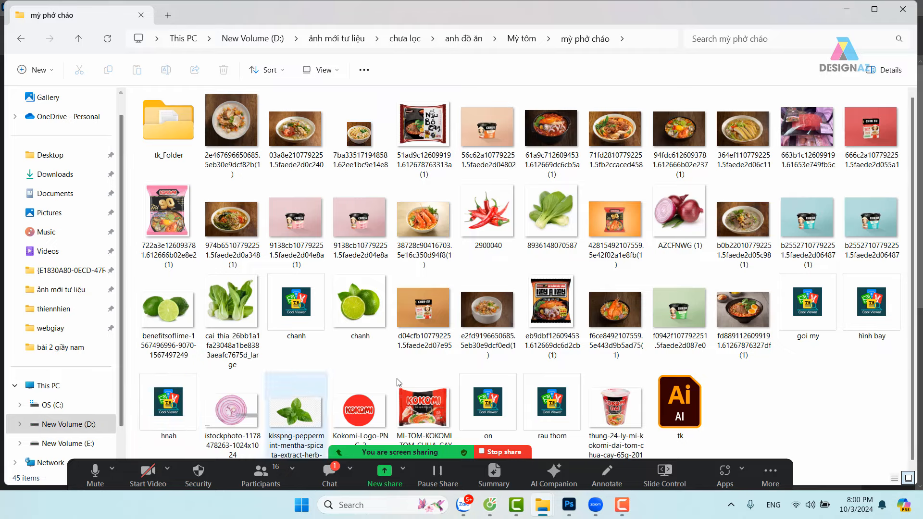
{"action": "key", "text": "super+e"}
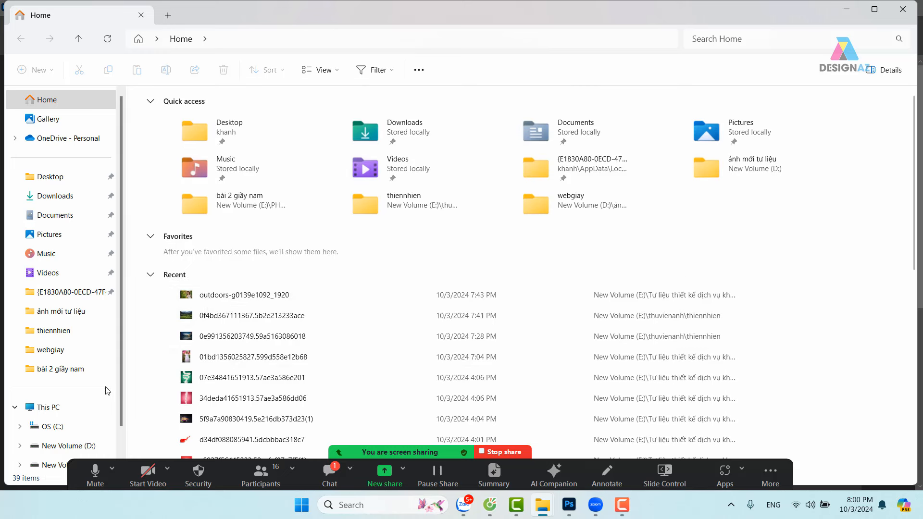
Browse New Volume (D:) to ảnh mới tư liệu, look through chưa lọc, and open its background thiết kế folder
{"action": "scroll", "coordinate": [59, 442], "scroll_direction": "down", "scroll_amount": 1}
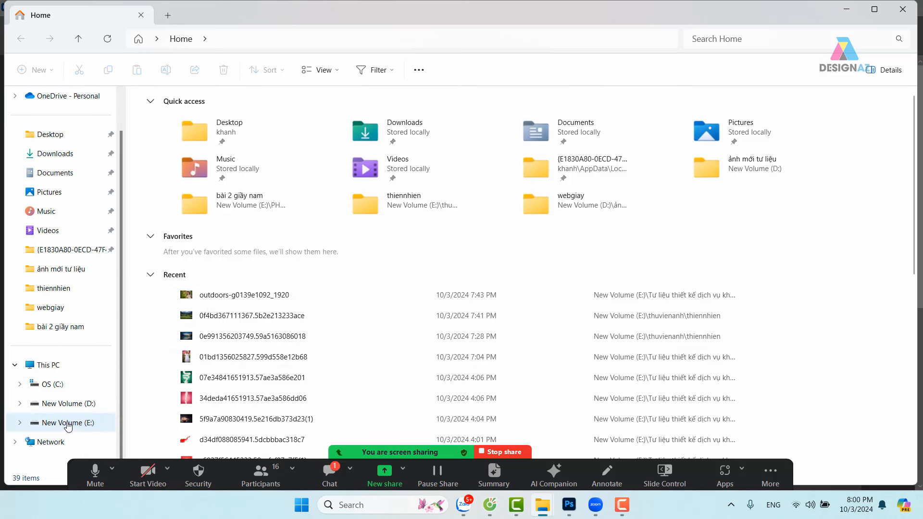
{"action": "left_click", "coordinate": [72, 404]}
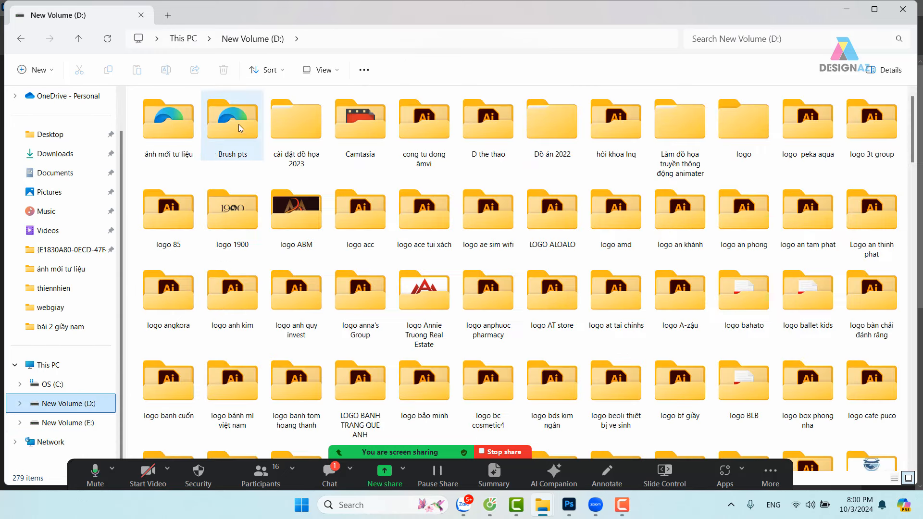
{"action": "double_click", "coordinate": [184, 125]}
{"action": "double_click", "coordinate": [437, 140]}
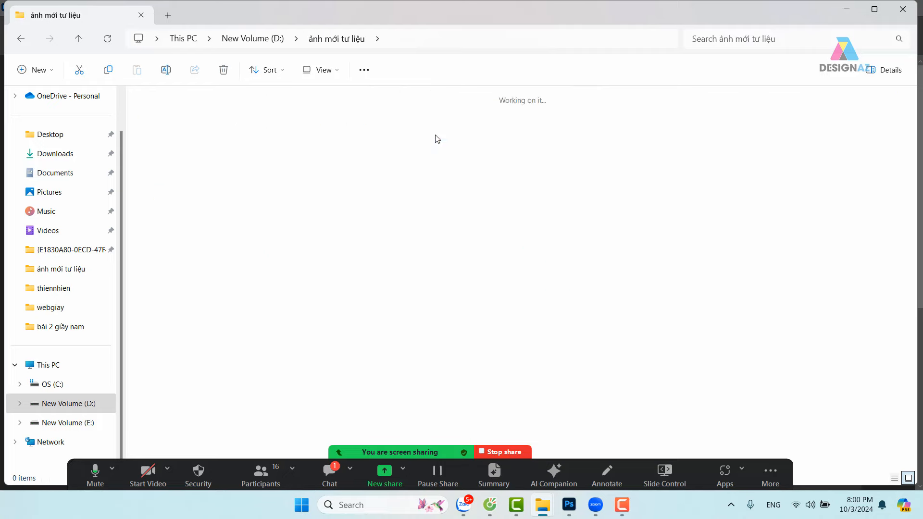
{"action": "scroll", "coordinate": [538, 235], "scroll_direction": "down", "scroll_amount": 10}
{"action": "scroll", "coordinate": [539, 235], "scroll_direction": "up", "scroll_amount": 10}
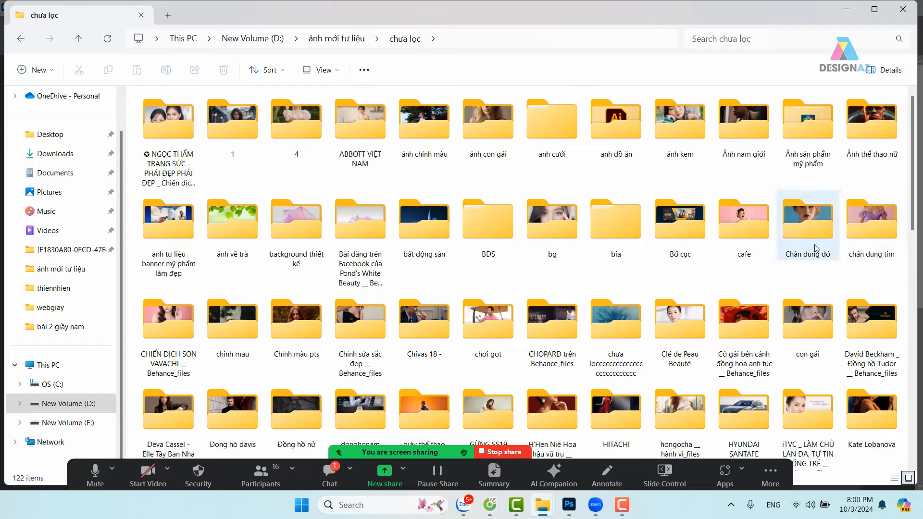
{"action": "double_click", "coordinate": [298, 229]}
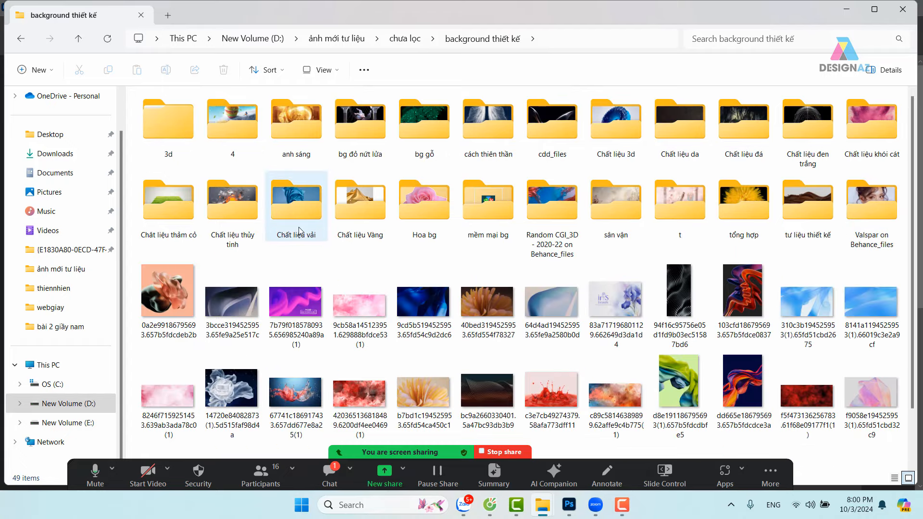
Preview the red liquid splash image c3e7cb49274379.58afa773dff11.jpg, close the preview, and open the file in Photoshop
{"action": "scroll", "coordinate": [380, 193], "scroll_direction": "down", "scroll_amount": 2}
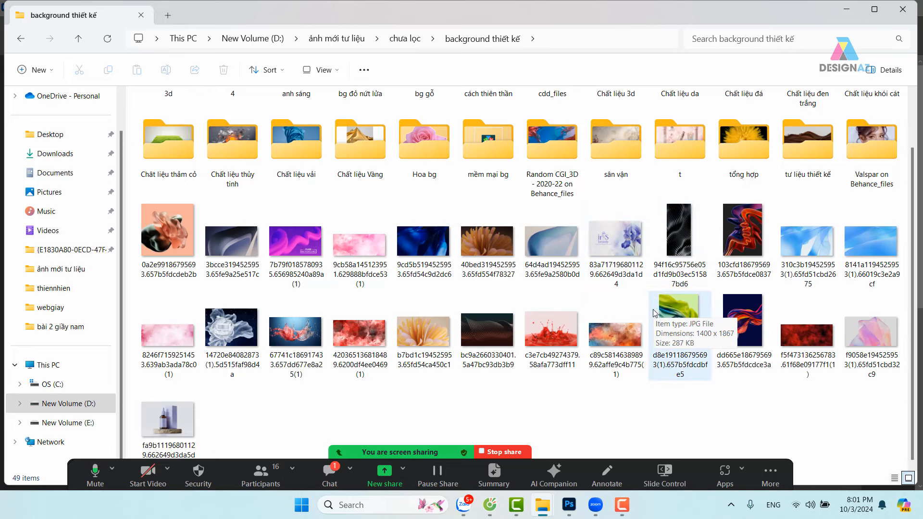
{"action": "left_click", "coordinate": [558, 344]}
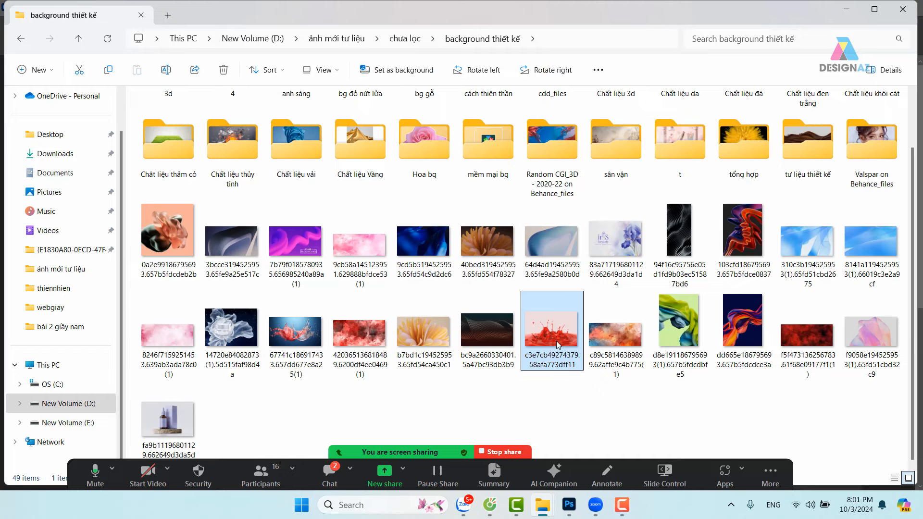
{"action": "double_click", "coordinate": [557, 344]}
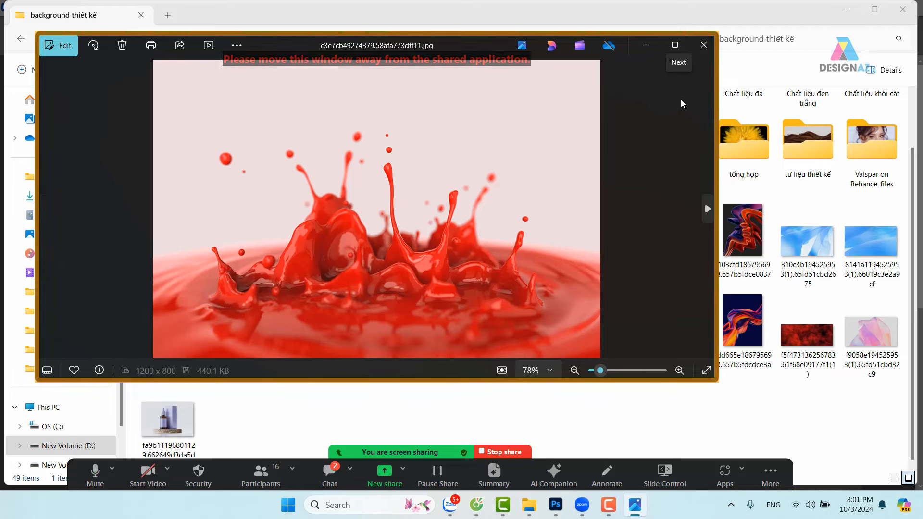
{"action": "left_click", "coordinate": [704, 46]}
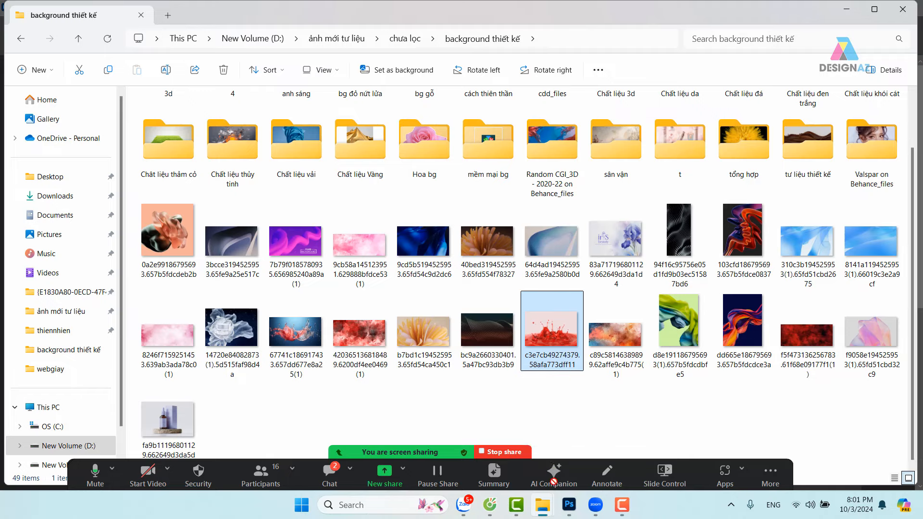
{"action": "mouse_move", "coordinate": [572, 504]}
{"action": "left_click_drag", "start_coordinate": [572, 505], "coordinate": [647, 31]}
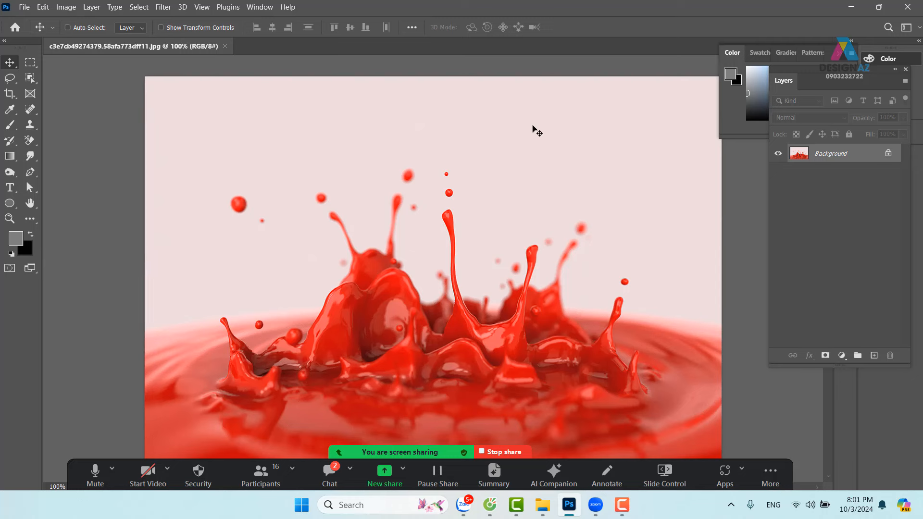
Check the splash image's pixel dimensions in Image Size without changing them
{"action": "key", "text": "ctrl+minus"}
{"action": "key", "text": "ctrl+minus"}
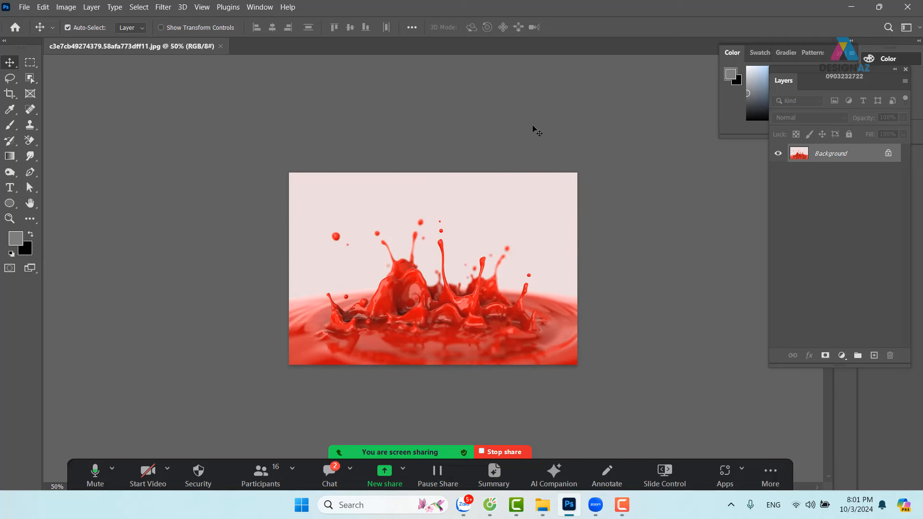
{"action": "key", "text": "alt"}
{"action": "key", "text": "alt"}
{"action": "key", "text": "ctrl+alt+i"}
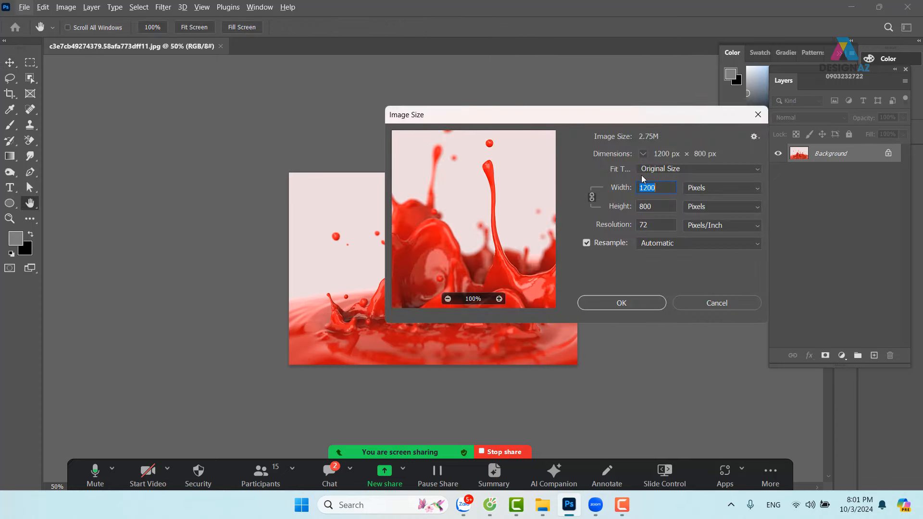
{"action": "left_click", "coordinate": [716, 303]}
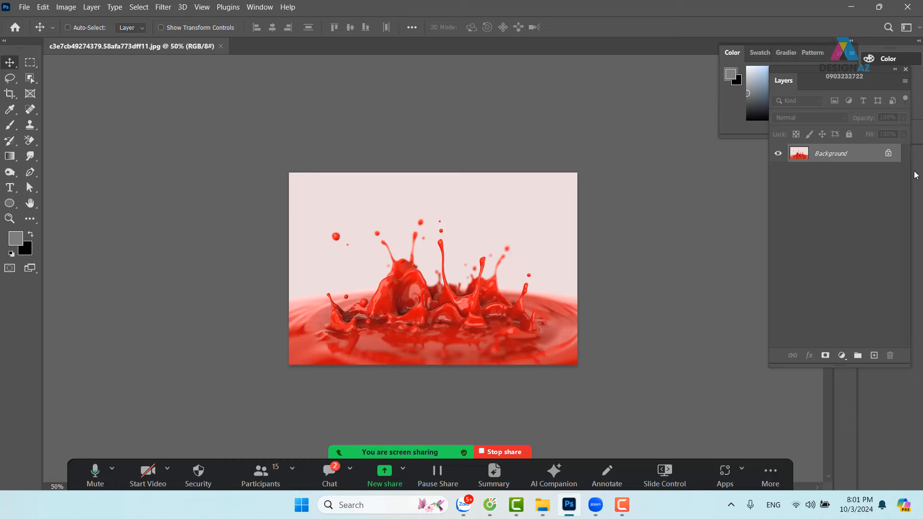
Unlock the Background layer and use the Crop tool to extend the canvas above the splash into a portrait format
{"action": "left_click", "coordinate": [888, 154]}
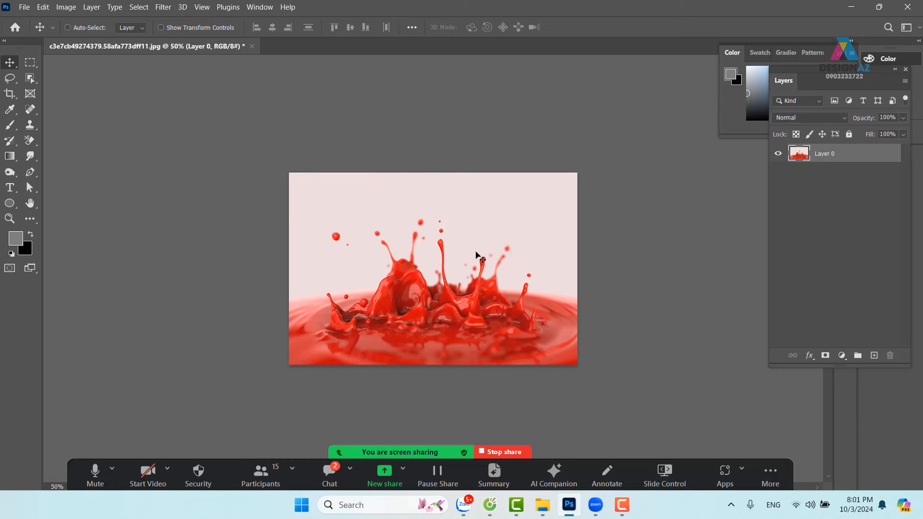
{"action": "key", "text": "c"}
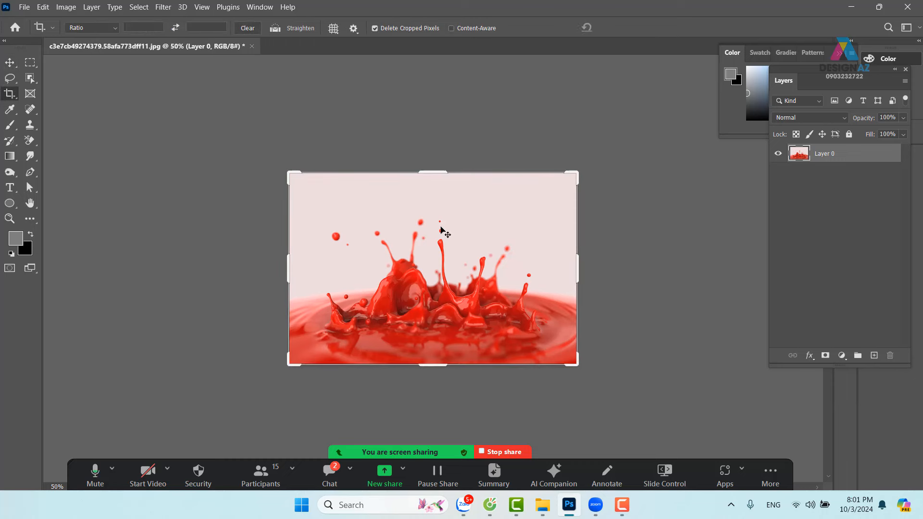
{"action": "left_click_drag", "start_coordinate": [438, 174], "coordinate": [447, 94]}
{"action": "key", "text": "Return"}
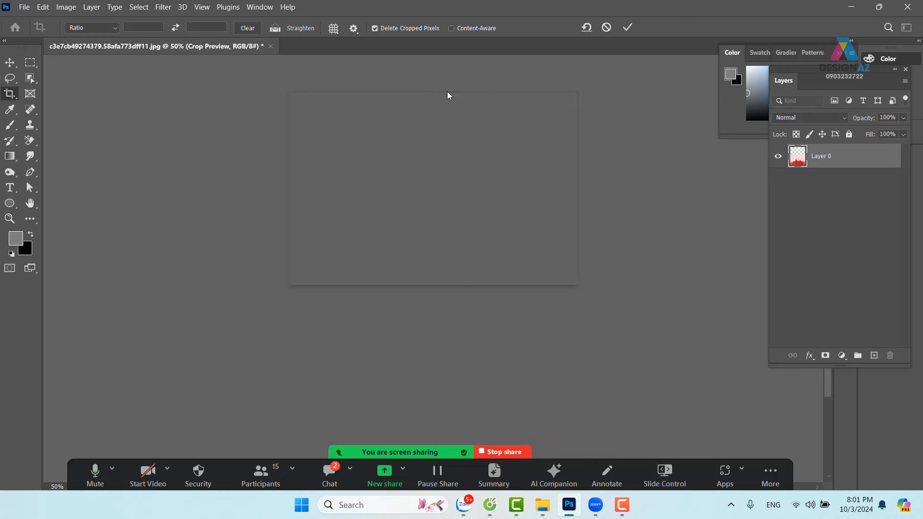
Move the splash layer up so that an empty strip remains beneath it on the extended canvas
{"action": "key", "text": "v"}
{"action": "right_click", "coordinate": [460, 274]}
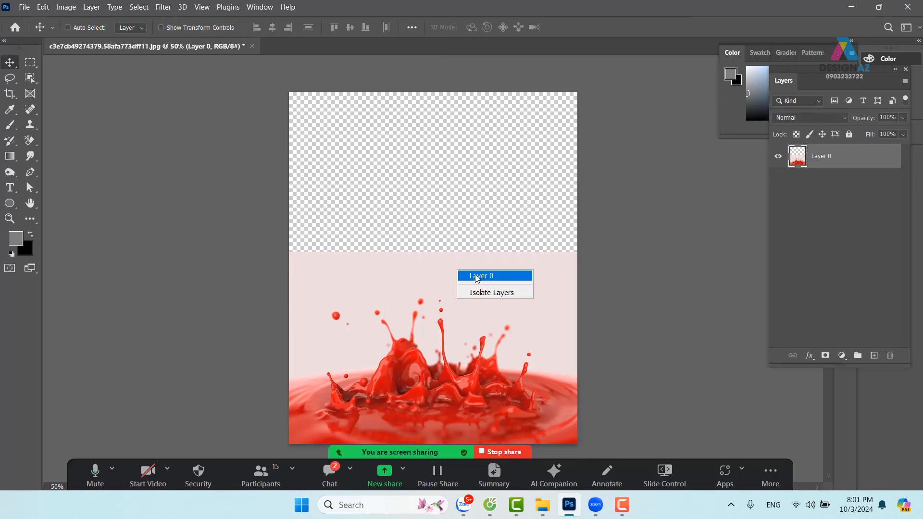
{"action": "left_click_drag", "start_coordinate": [462, 273], "coordinate": [462, 236]}
{"action": "left_click_drag", "start_coordinate": [479, 315], "coordinate": [487, 279]}
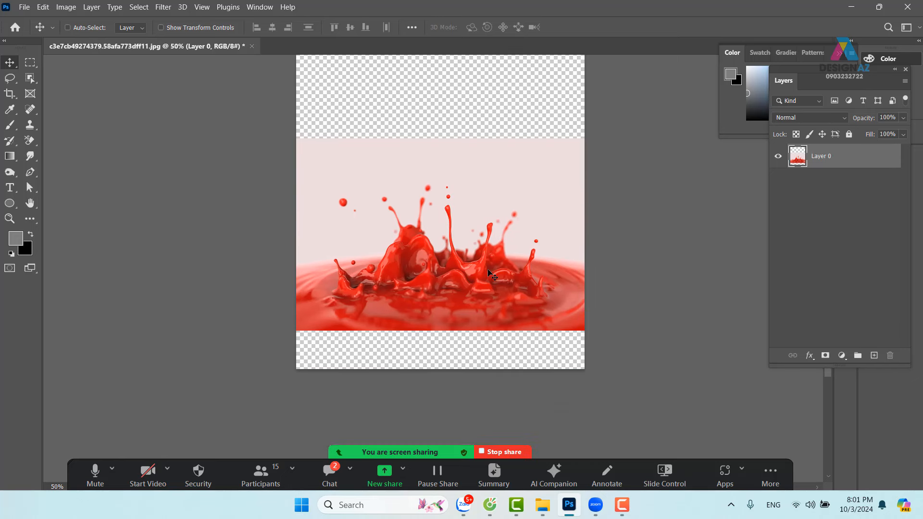
Add a new layer, fill it with a red-to-dark radial gradient from the upper middle downward, and place it beneath Layer 0
{"action": "left_click", "coordinate": [873, 355]}
{"action": "key", "text": "g"}
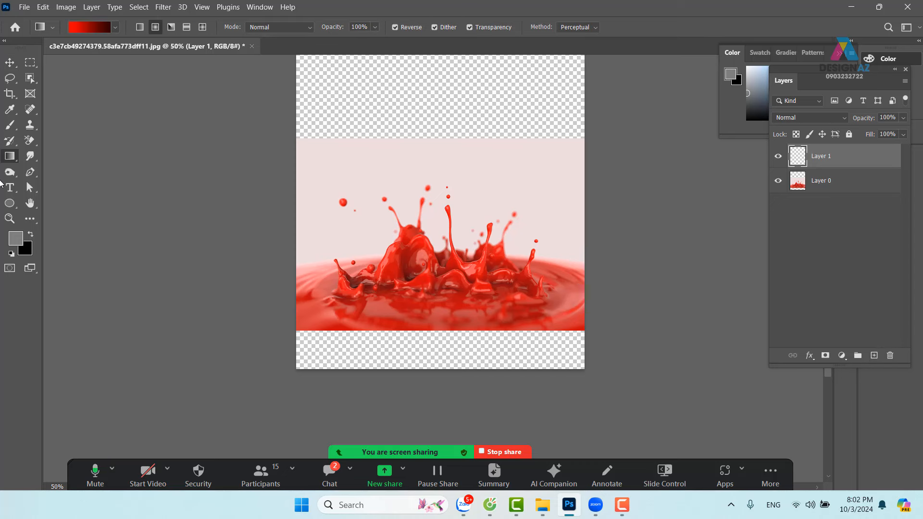
{"action": "left_click_drag", "start_coordinate": [445, 137], "coordinate": [462, 370]}
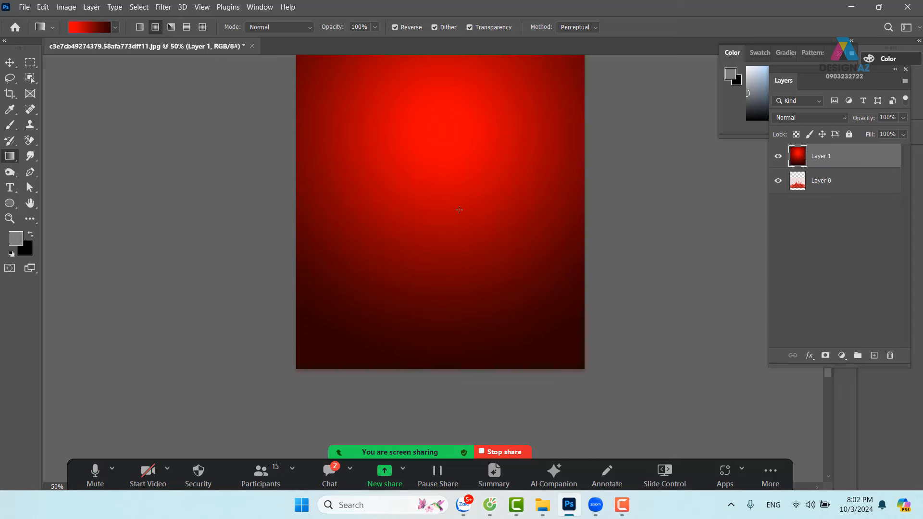
{"action": "key", "text": "ctrl+bracketleft"}
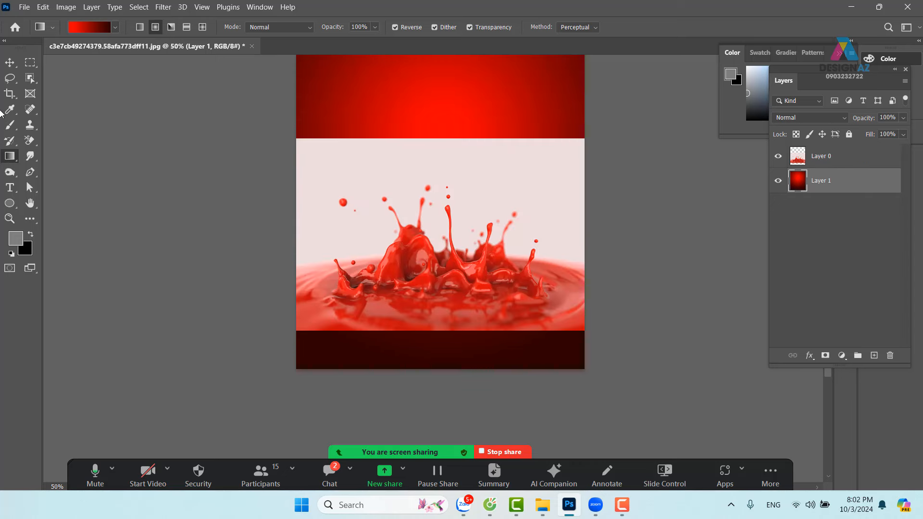
Select Layer 0 with the Move tool and preview blend modes such as Screen on it, keeping Normal
{"action": "left_click", "coordinate": [10, 62]}
{"action": "right_click", "coordinate": [477, 267]}
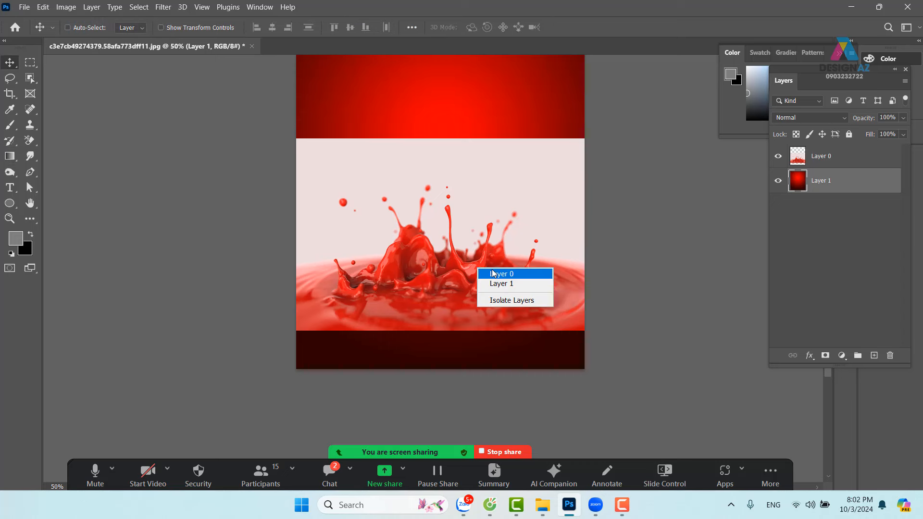
{"action": "left_click", "coordinate": [492, 272]}
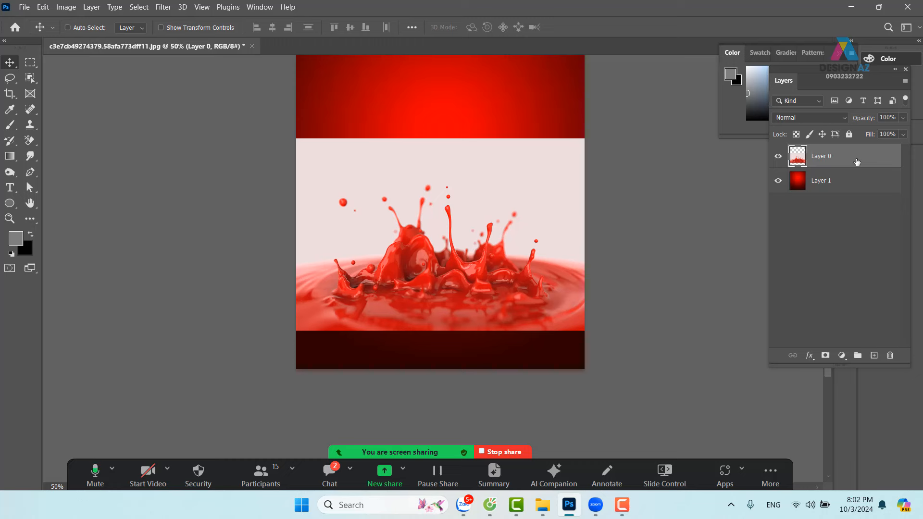
{"action": "left_click", "coordinate": [822, 120]}
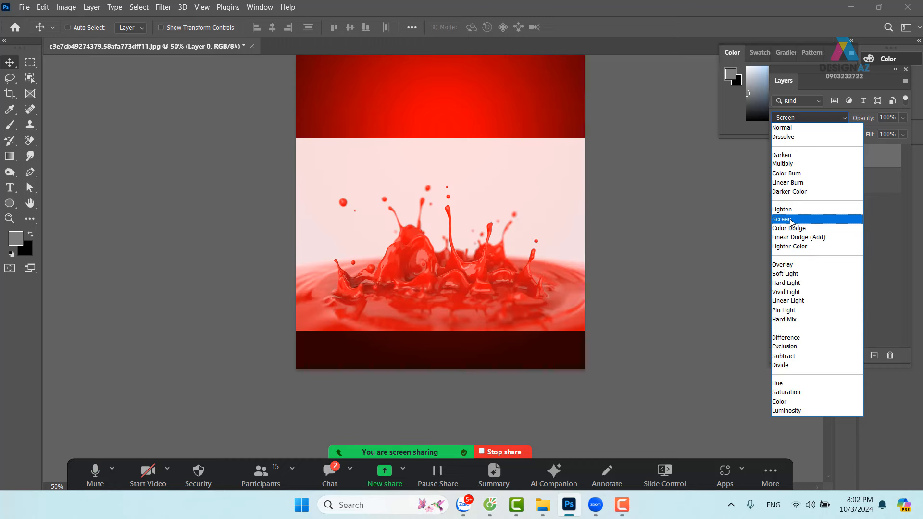
{"action": "left_click", "coordinate": [513, 174]}
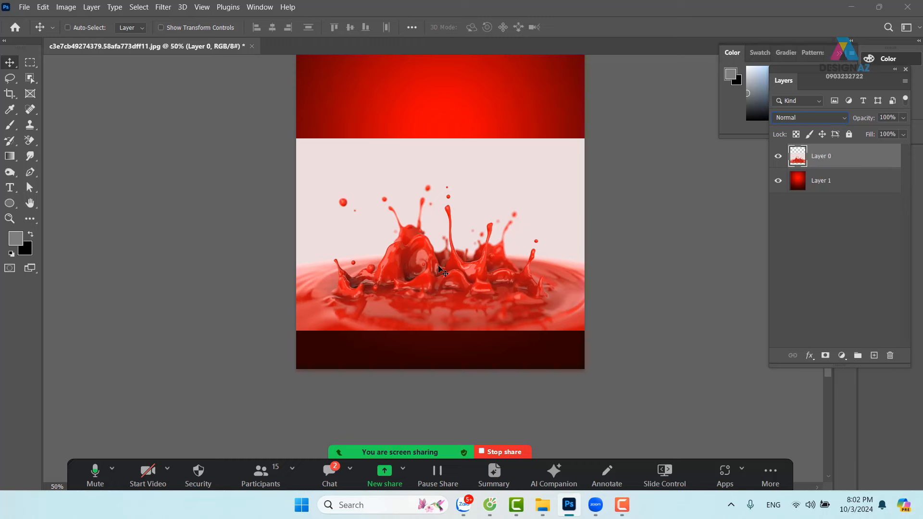
Try adding a layer mask to Layer 0, and undo it
{"action": "right_click", "coordinate": [557, 202]}
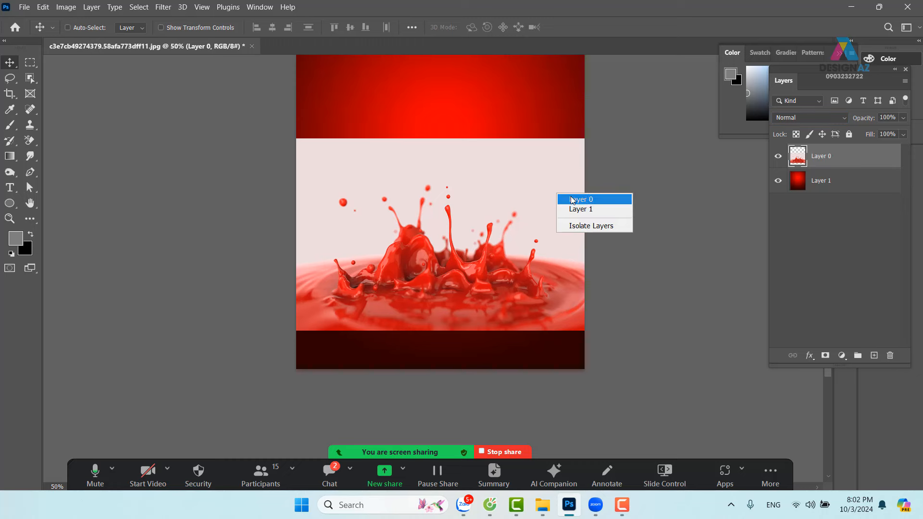
{"action": "left_click", "coordinate": [570, 197]}
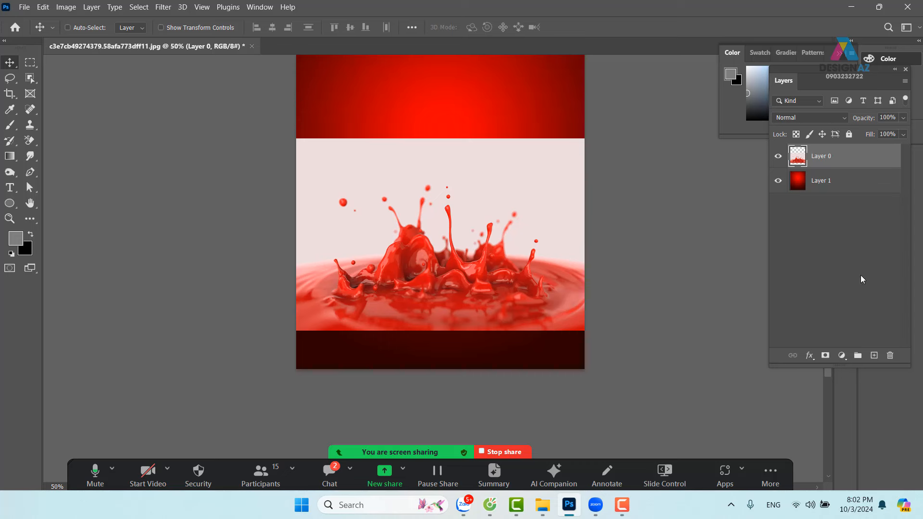
{"action": "left_click", "coordinate": [825, 356]}
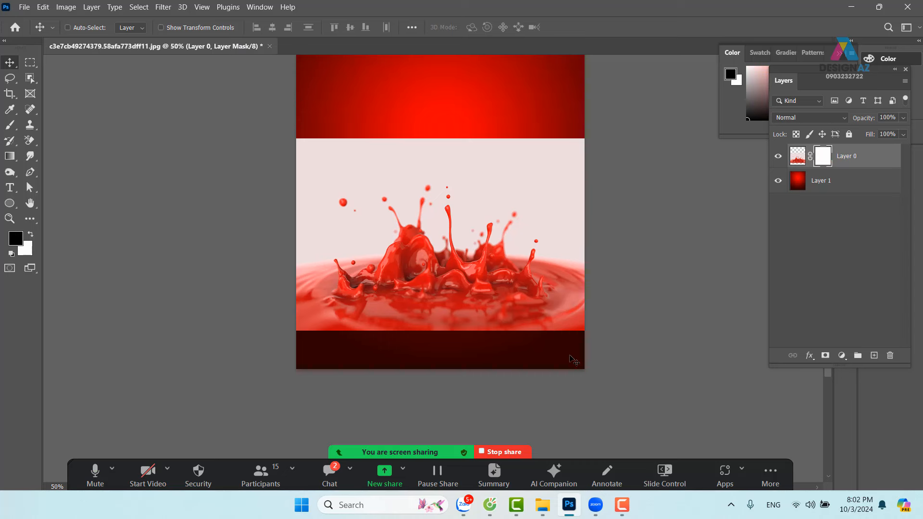
{"action": "key", "text": "ctrl+z"}
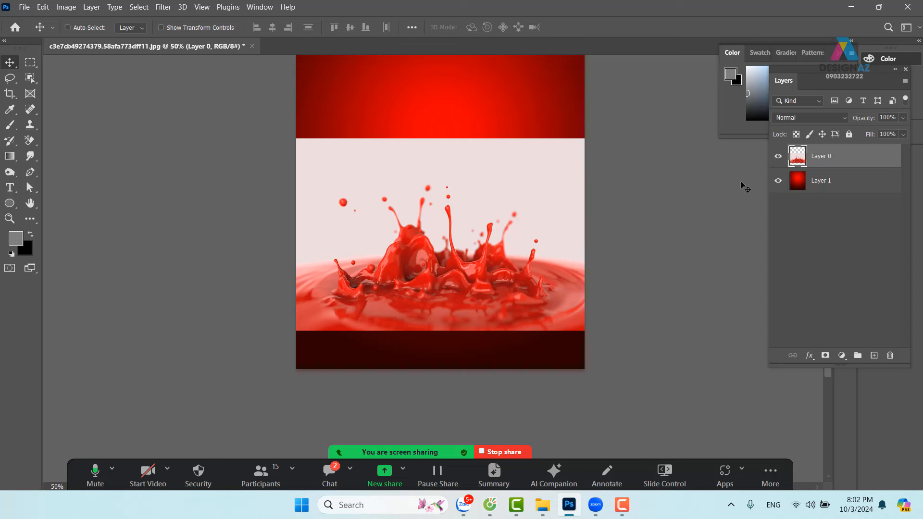
Cut out the splash on Layer 0 using Select and Mask with Select Subject and Decontaminate Colors, output as a masked layer copy
{"action": "left_click", "coordinate": [139, 7]}
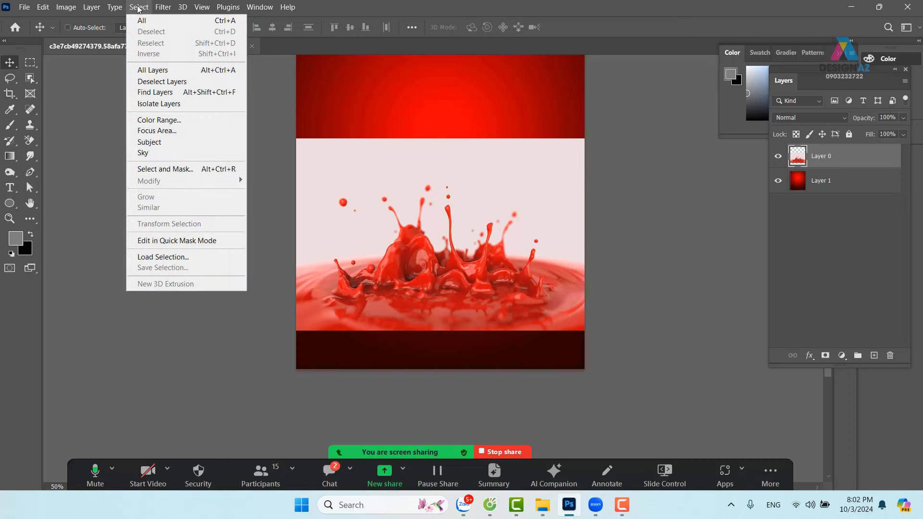
{"action": "left_click", "coordinate": [206, 169]}
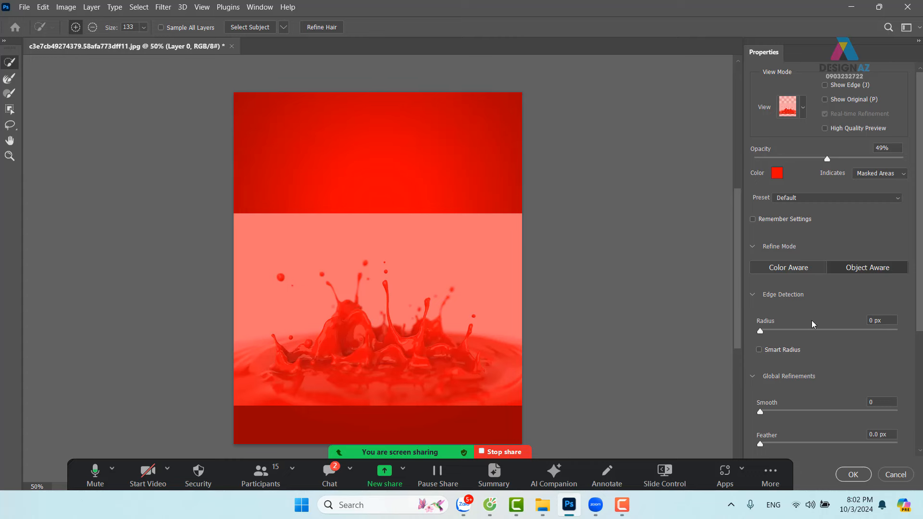
{"action": "left_click", "coordinate": [259, 29]}
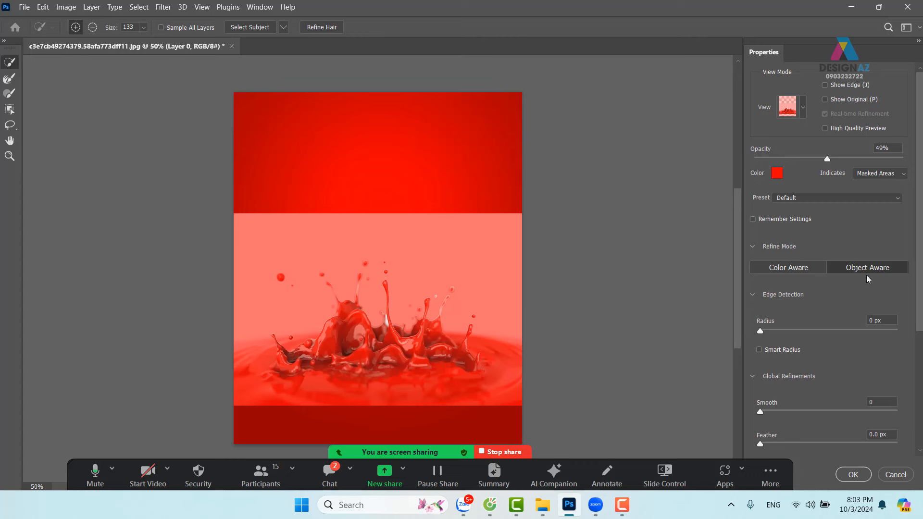
{"action": "scroll", "coordinate": [870, 288], "scroll_direction": "down", "scroll_amount": 5}
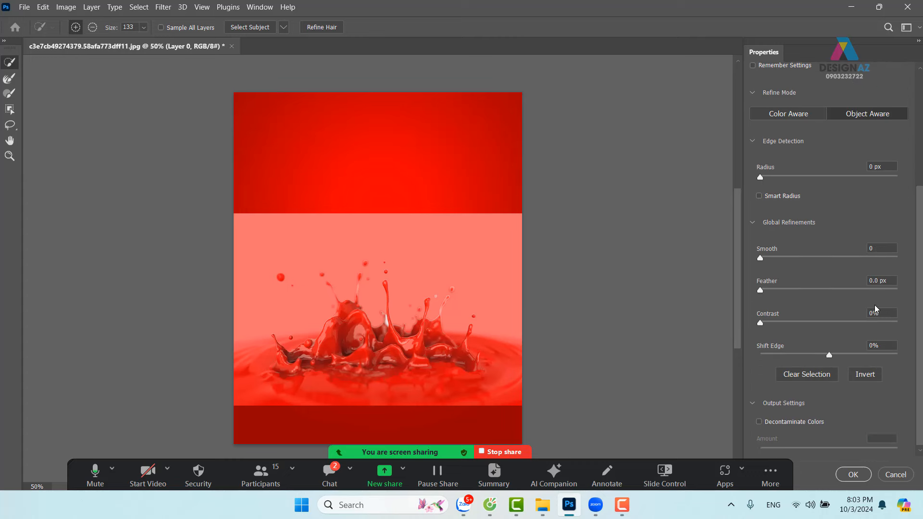
{"action": "scroll", "coordinate": [875, 312], "scroll_direction": "down", "scroll_amount": 1}
{"action": "left_click", "coordinate": [760, 401]}
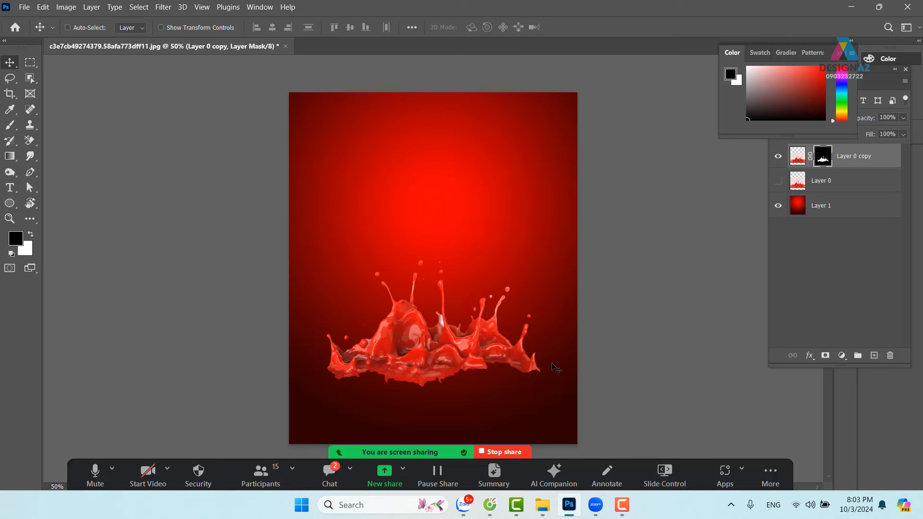
{"action": "key", "text": "ctrl+plus"}
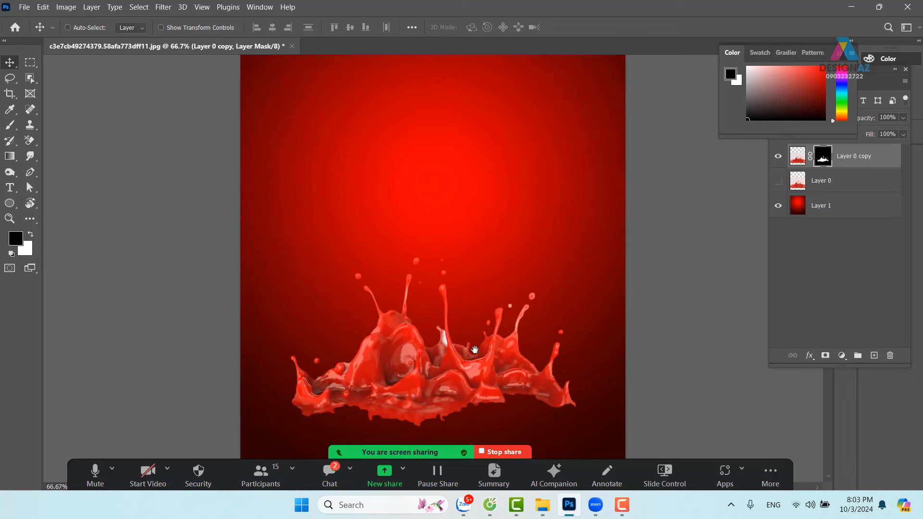
Try painting black with a soft 87 px brush on the Layer 0 copy mask along the splash's lower edge
{"action": "left_click_drag", "start_coordinate": [473, 350], "coordinate": [483, 231]}
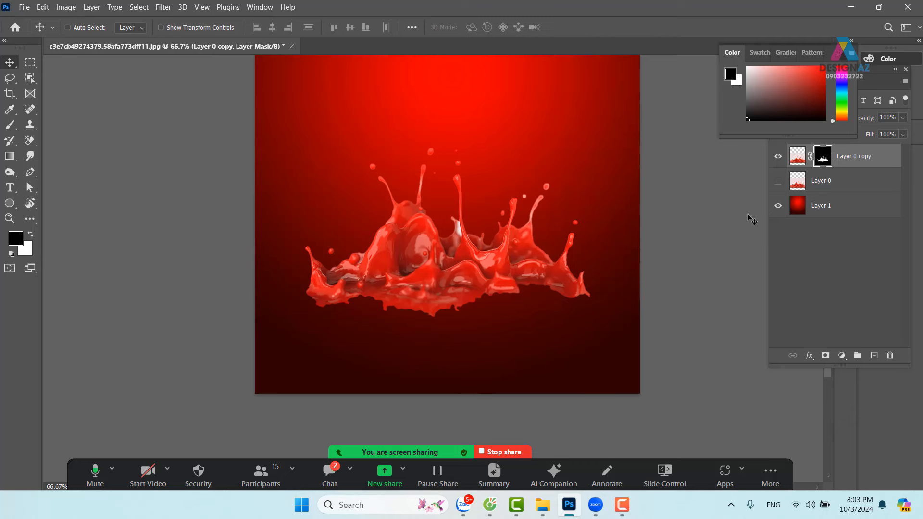
{"action": "key", "text": "ctrl+plus"}
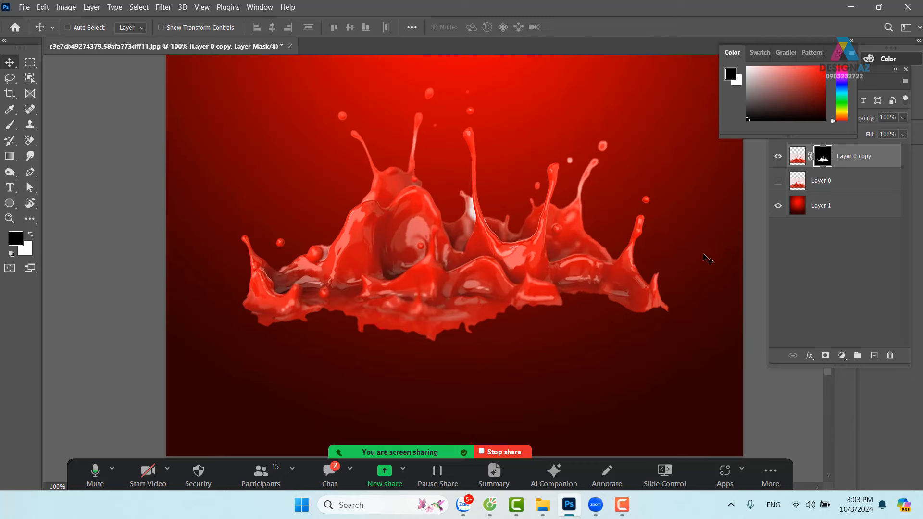
{"action": "left_click_drag", "start_coordinate": [569, 275], "coordinate": [546, 261]}
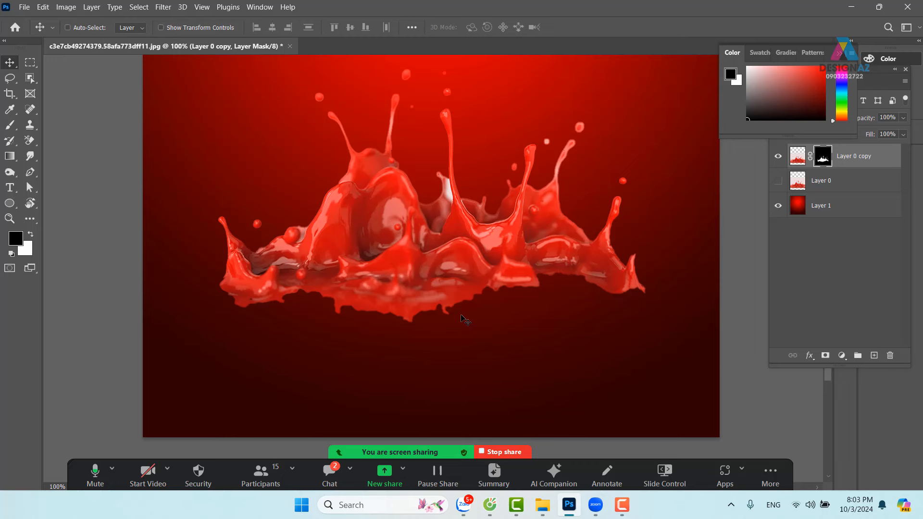
{"action": "key", "text": "b"}
{"action": "mouse_move", "coordinate": [478, 319]}
{"action": "left_mouse_down"}
{"action": "mouse_move", "coordinate": [477, 307]}
{"action": "mouse_move", "coordinate": [366, 307]}
{"action": "left_mouse_up"}
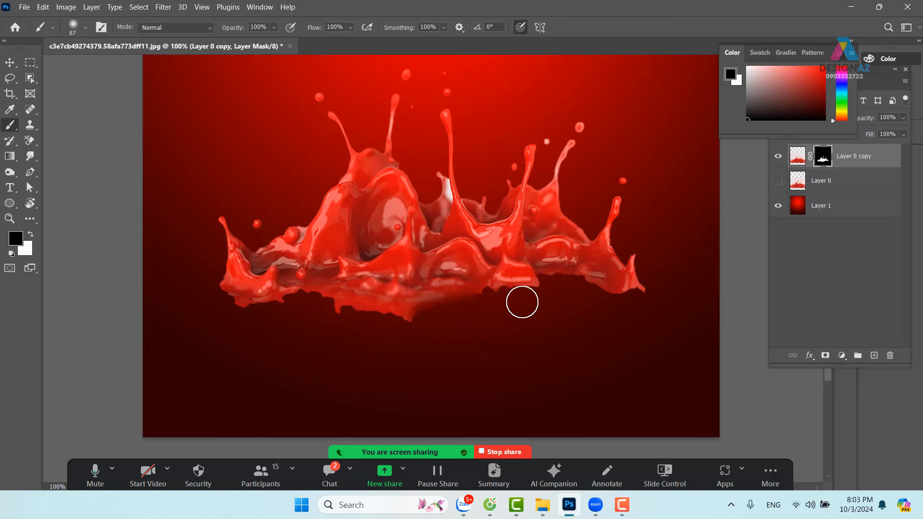
Paint white on the Layer 0 copy mask to reveal liquid beneath the splash's right half, undoing the strokes further left
{"action": "key", "text": "x"}
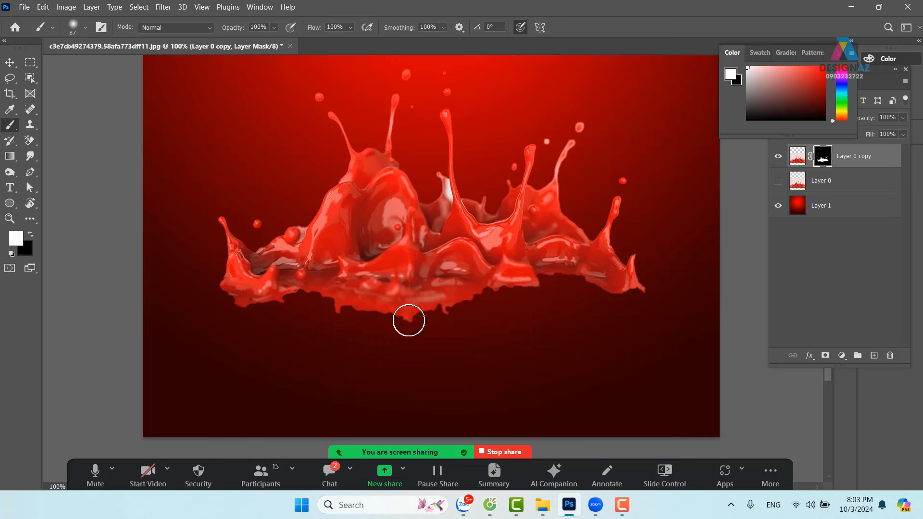
{"action": "left_click_drag", "start_coordinate": [425, 319], "coordinate": [470, 320]}
{"action": "left_click_drag", "start_coordinate": [526, 308], "coordinate": [578, 284]}
{"action": "key", "text": "ctrl+z"}
{"action": "mouse_move", "coordinate": [476, 288]}
{"action": "left_mouse_down"}
{"action": "mouse_move", "coordinate": [609, 283]}
{"action": "mouse_move", "coordinate": [495, 282]}
{"action": "mouse_move", "coordinate": [553, 275]}
{"action": "mouse_move", "coordinate": [631, 279]}
{"action": "mouse_move", "coordinate": [441, 269]}
{"action": "mouse_move", "coordinate": [298, 298]}
{"action": "mouse_move", "coordinate": [213, 295]}
{"action": "mouse_move", "coordinate": [240, 303]}
{"action": "left_mouse_up"}
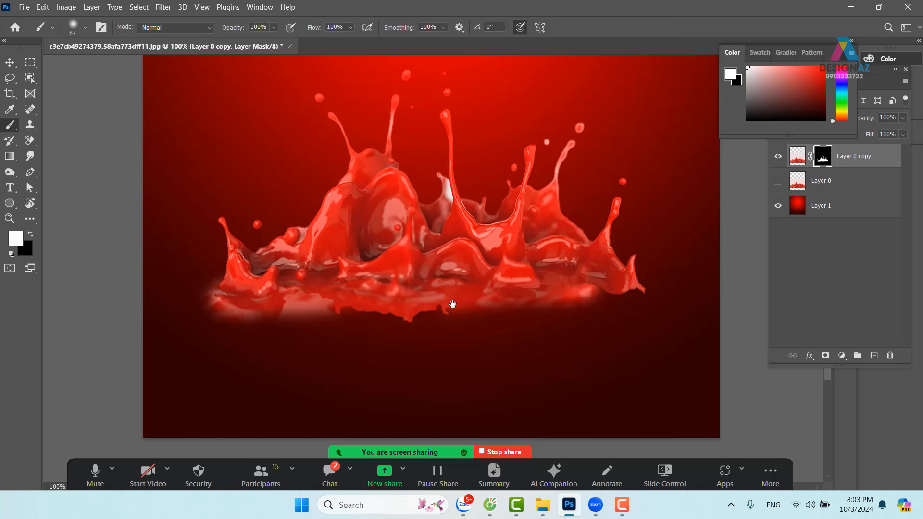
{"action": "left_click_drag", "start_coordinate": [459, 296], "coordinate": [452, 289]}
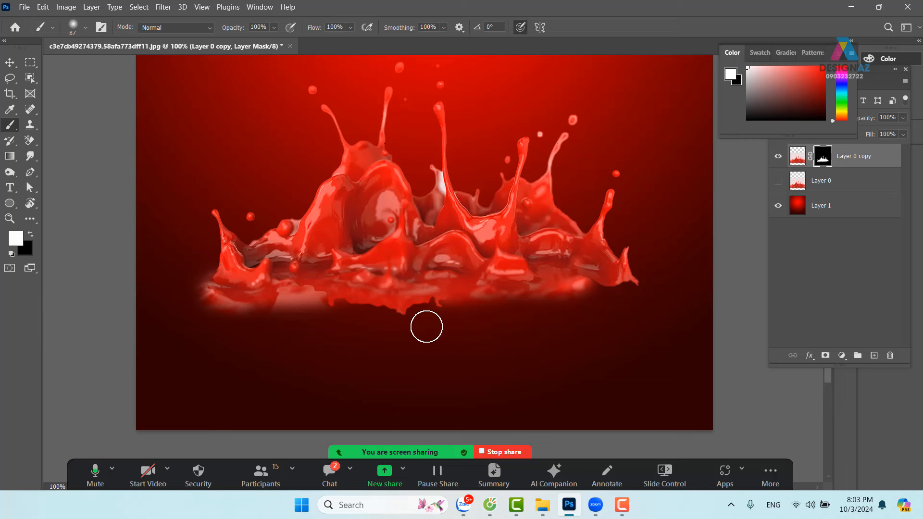
{"action": "key", "text": "ctrl+z"}
{"action": "key", "text": "ctrl+z"}
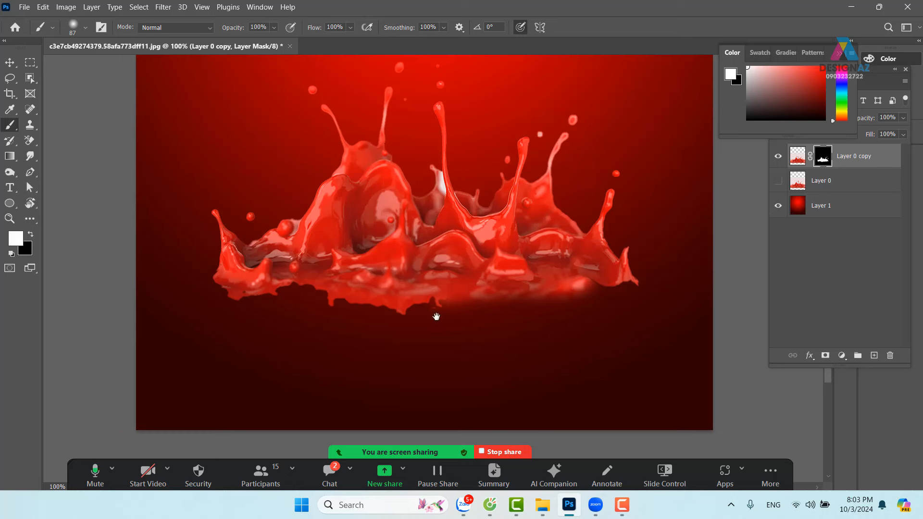
{"action": "left_click_drag", "start_coordinate": [435, 317], "coordinate": [423, 317]}
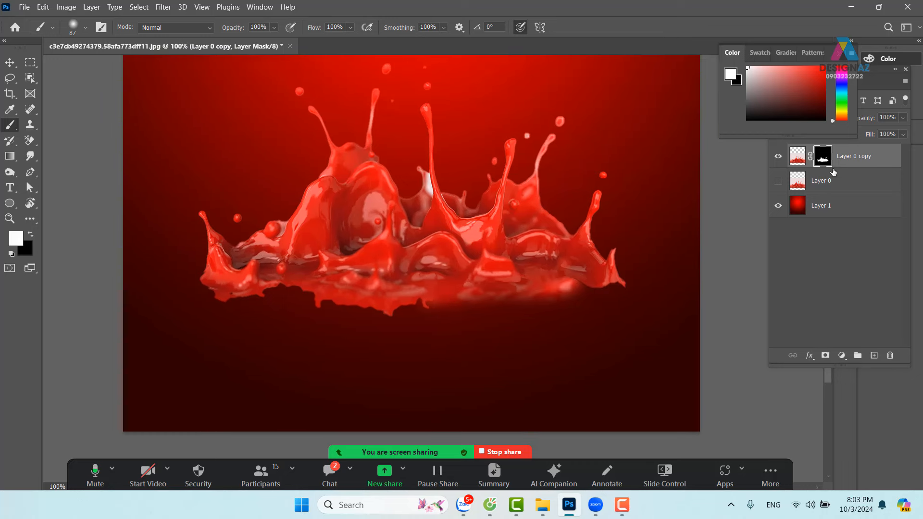
Fade out the splash's lower edge on the mask with a black 177 px soft brush at 27% opacity
{"action": "key", "text": "x"}
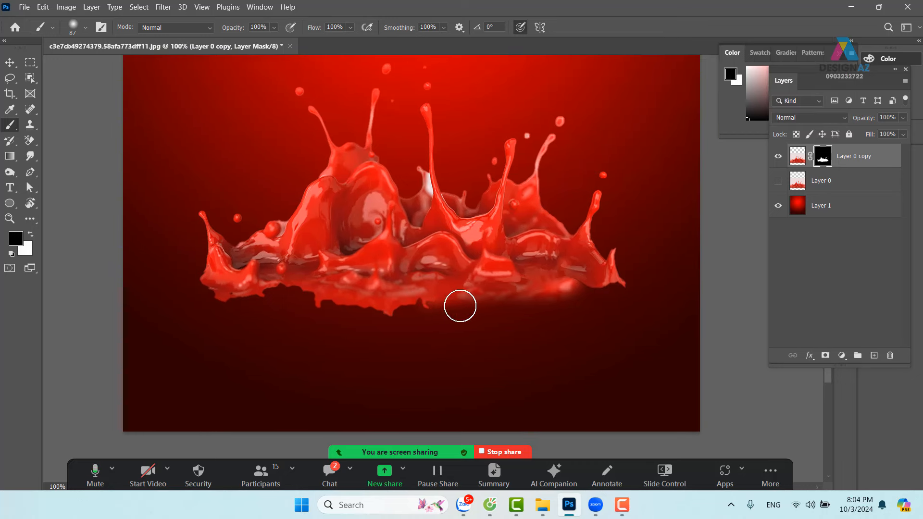
{"action": "left_click_drag", "start_coordinate": [465, 309], "coordinate": [508, 309], "text": "alt"}
{"action": "left_click", "coordinate": [430, 298]}
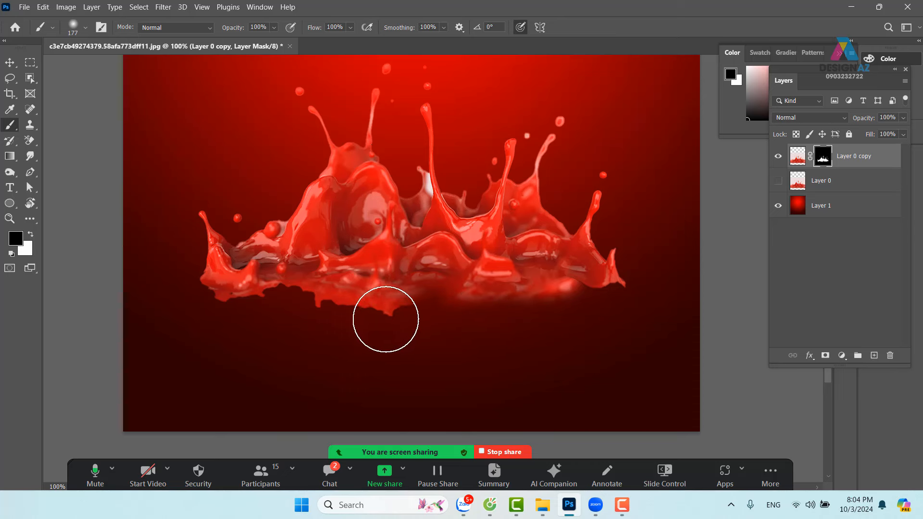
{"action": "key", "text": "ctrl+z"}
{"action": "left_click", "coordinate": [274, 27]}
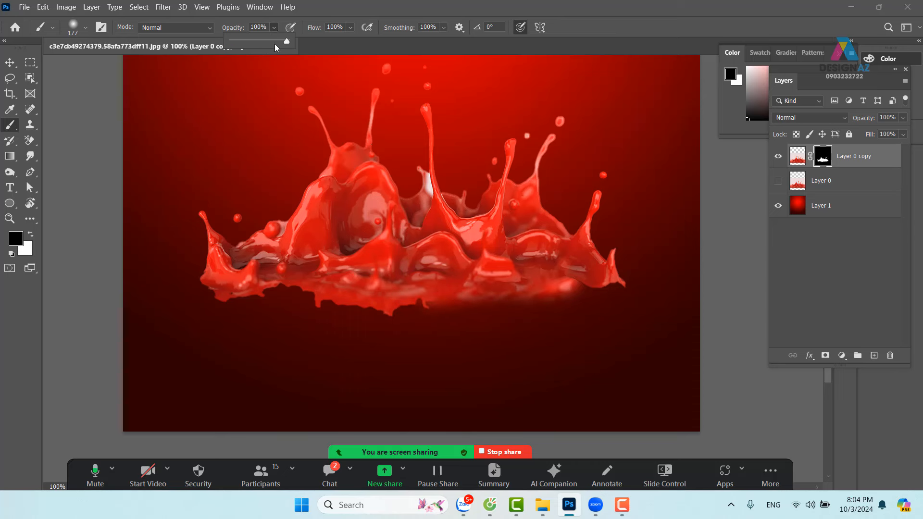
{"action": "mouse_move", "coordinate": [403, 299]}
{"action": "left_mouse_down"}
{"action": "mouse_move", "coordinate": [430, 322]}
{"action": "mouse_move", "coordinate": [465, 304]}
{"action": "mouse_move", "coordinate": [457, 295]}
{"action": "mouse_move", "coordinate": [610, 309]}
{"action": "left_mouse_up"}
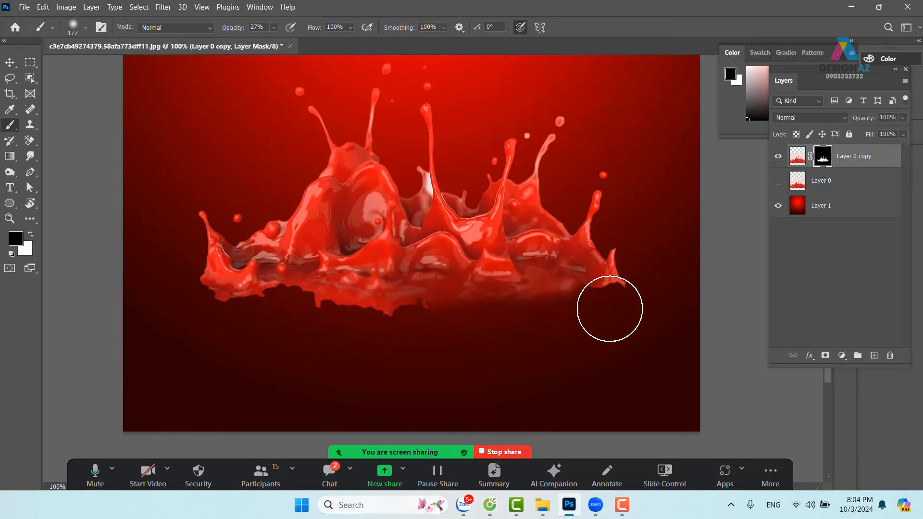
{"action": "mouse_move", "coordinate": [359, 307]}
{"action": "left_mouse_down"}
{"action": "mouse_move", "coordinate": [321, 295]}
{"action": "mouse_move", "coordinate": [276, 311]}
{"action": "mouse_move", "coordinate": [264, 303]}
{"action": "mouse_move", "coordinate": [214, 315]}
{"action": "mouse_move", "coordinate": [213, 304]}
{"action": "mouse_move", "coordinate": [161, 305]}
{"action": "mouse_move", "coordinate": [241, 290]}
{"action": "mouse_move", "coordinate": [304, 302]}
{"action": "mouse_move", "coordinate": [269, 314]}
{"action": "mouse_move", "coordinate": [380, 310]}
{"action": "mouse_move", "coordinate": [195, 300]}
{"action": "mouse_move", "coordinate": [509, 289]}
{"action": "mouse_move", "coordinate": [620, 302]}
{"action": "mouse_move", "coordinate": [204, 291]}
{"action": "mouse_move", "coordinate": [429, 329]}
{"action": "left_mouse_up"}
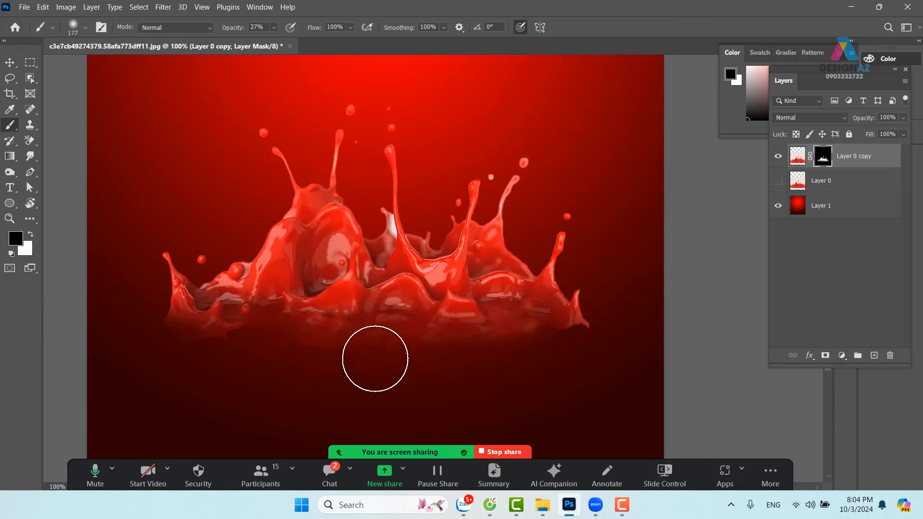
{"action": "mouse_move", "coordinate": [581, 332]}
{"action": "left_mouse_down"}
{"action": "mouse_move", "coordinate": [615, 331]}
{"action": "mouse_move", "coordinate": [567, 306]}
{"action": "mouse_move", "coordinate": [588, 293]}
{"action": "mouse_move", "coordinate": [593, 274]}
{"action": "left_mouse_up"}
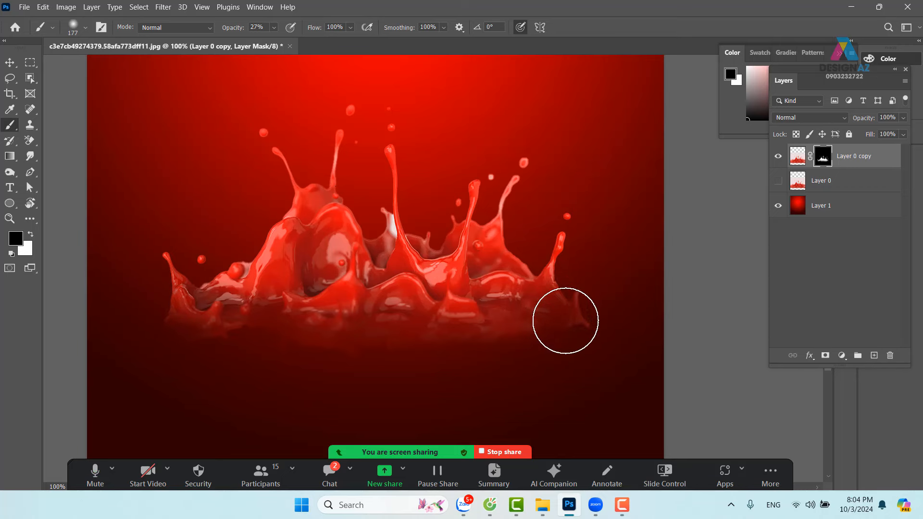
Paint over the white patch beside the tall central spike on the mask with an 8 px brush at 63% opacity
{"action": "key", "text": "ctrl+plus"}
{"action": "key", "text": "ctrl+plus"}
{"action": "mouse_move", "coordinate": [333, 191]}
{"action": "left_mouse_down"}
{"action": "mouse_move", "coordinate": [360, 237]}
{"action": "mouse_move", "coordinate": [231, 243]}
{"action": "left_mouse_up"}
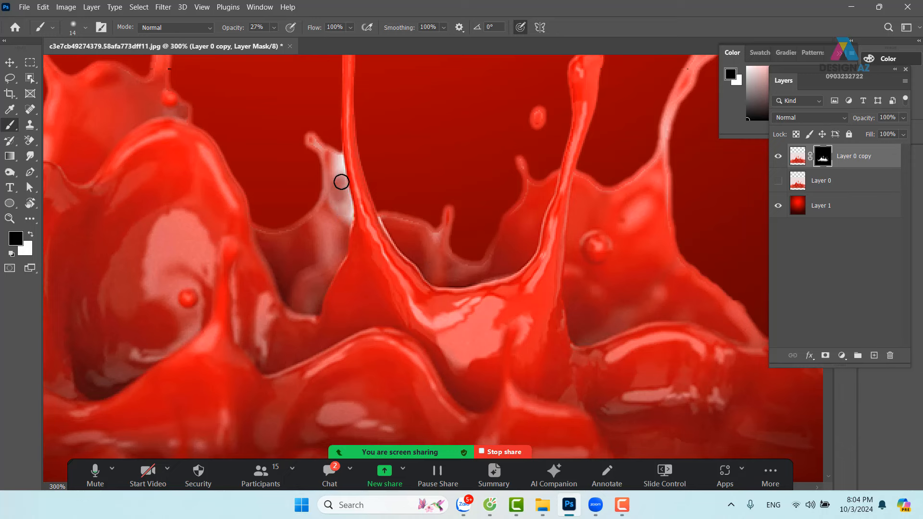
{"action": "left_click", "coordinate": [85, 27]}
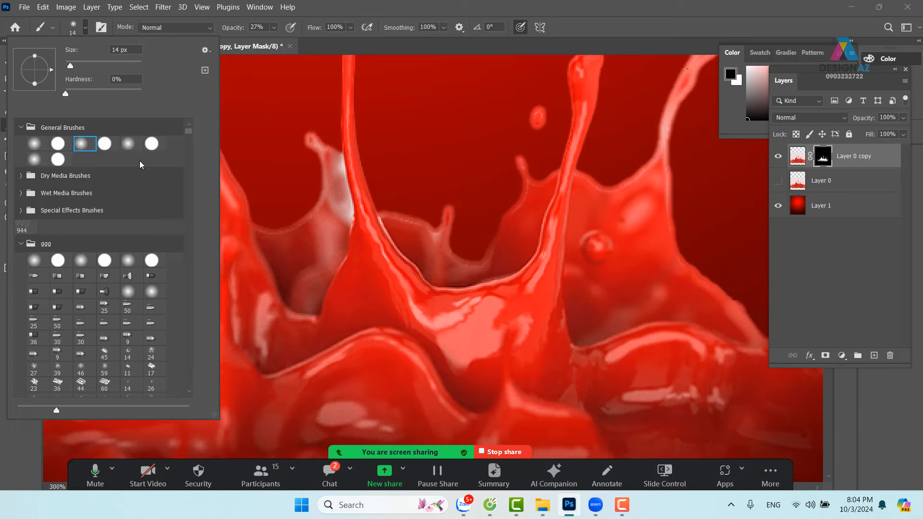
{"action": "right_click", "coordinate": [353, 199], "text": "alt"}
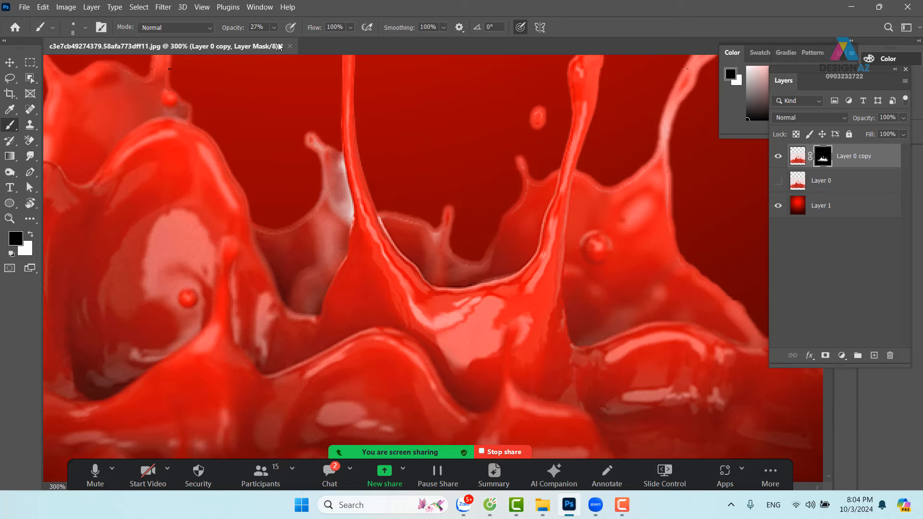
{"action": "left_click", "coordinate": [274, 28]}
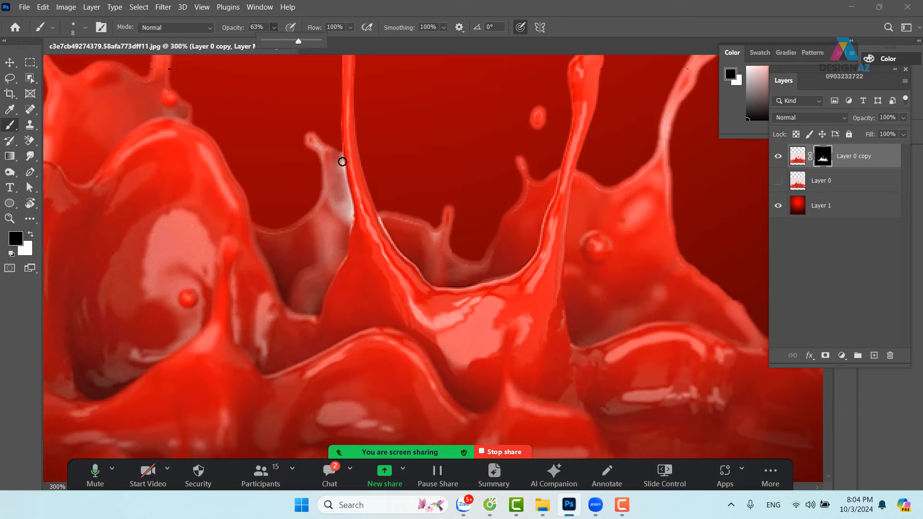
{"action": "left_click_drag", "start_coordinate": [342, 161], "coordinate": [346, 195]}
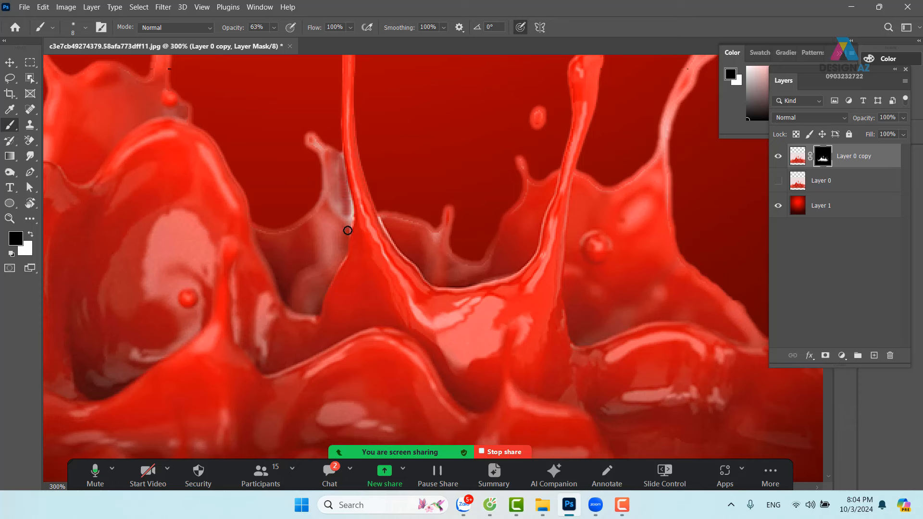
Soften the remaining white patch beside the central spike on the mask using a 16 px brush at 30% opacity
{"action": "right_click", "coordinate": [344, 211], "text": "alt"}
{"action": "left_click", "coordinate": [273, 28]}
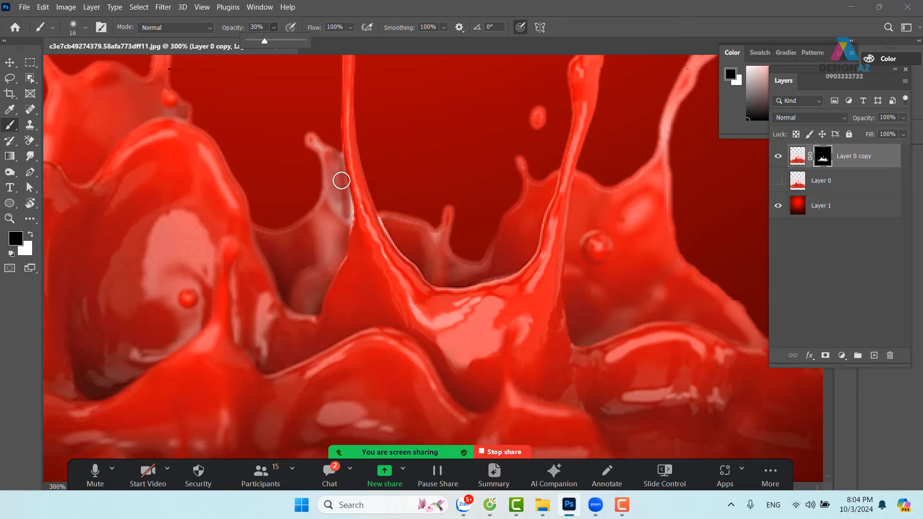
{"action": "mouse_move", "coordinate": [341, 180]}
{"action": "left_mouse_down"}
{"action": "mouse_move", "coordinate": [333, 186]}
{"action": "mouse_move", "coordinate": [350, 221]}
{"action": "mouse_move", "coordinate": [340, 147]}
{"action": "mouse_move", "coordinate": [353, 224]}
{"action": "mouse_move", "coordinate": [352, 210]}
{"action": "left_mouse_up"}
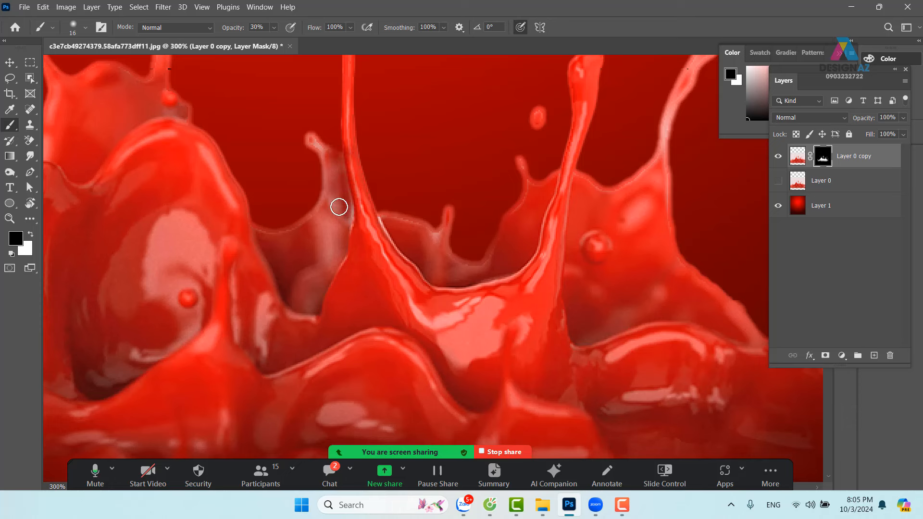
{"action": "left_click", "coordinate": [333, 207]}
{"action": "left_click_drag", "start_coordinate": [350, 211], "coordinate": [355, 224]}
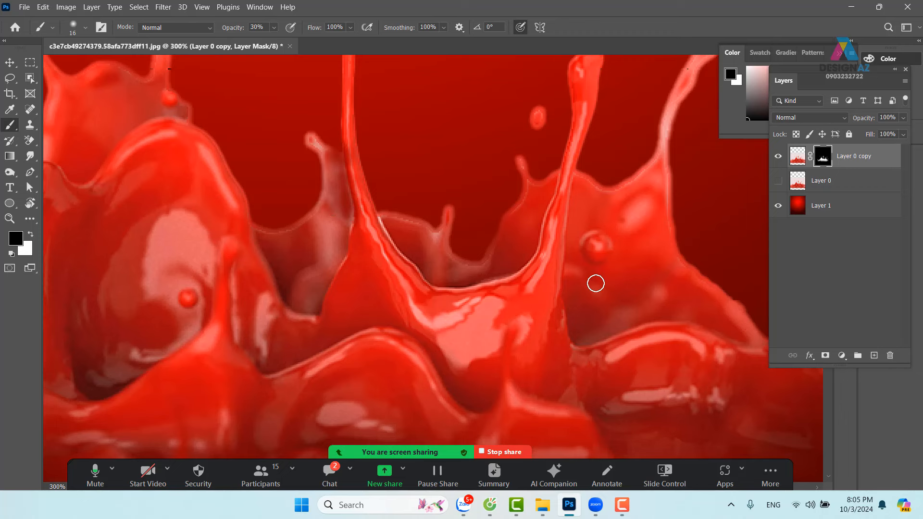
Mask out the remaining liquid along the splash's base and both lower corners with a 100 px black brush at 100% opacity
{"action": "key", "text": "ctrl+minus"}
{"action": "key", "text": "ctrl+minus"}
{"action": "left_click_drag", "start_coordinate": [616, 329], "coordinate": [491, 281]}
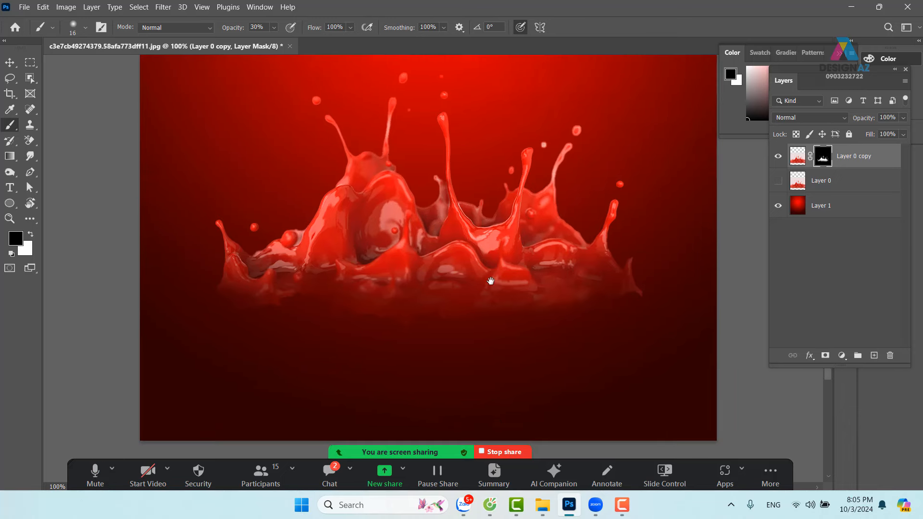
{"action": "left_click_drag", "start_coordinate": [487, 317], "coordinate": [512, 324]}
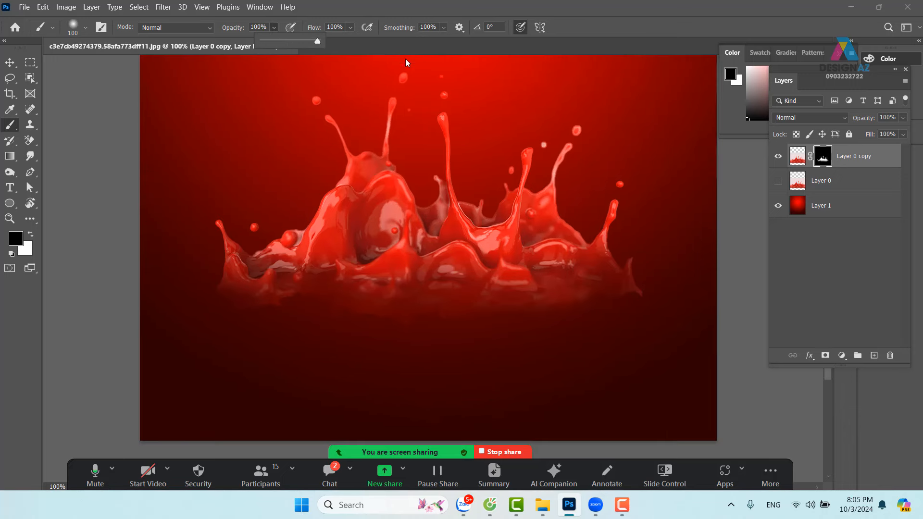
{"action": "left_click", "coordinate": [395, 329]}
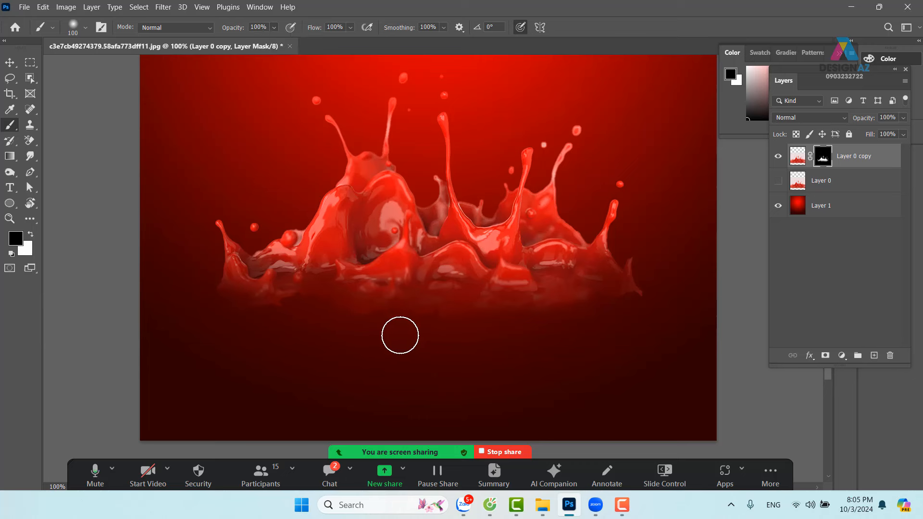
{"action": "mouse_move", "coordinate": [400, 335]}
{"action": "left_mouse_down"}
{"action": "mouse_move", "coordinate": [442, 330]}
{"action": "mouse_move", "coordinate": [229, 325]}
{"action": "left_mouse_up"}
{"action": "left_click_drag", "start_coordinate": [574, 315], "coordinate": [643, 309]}
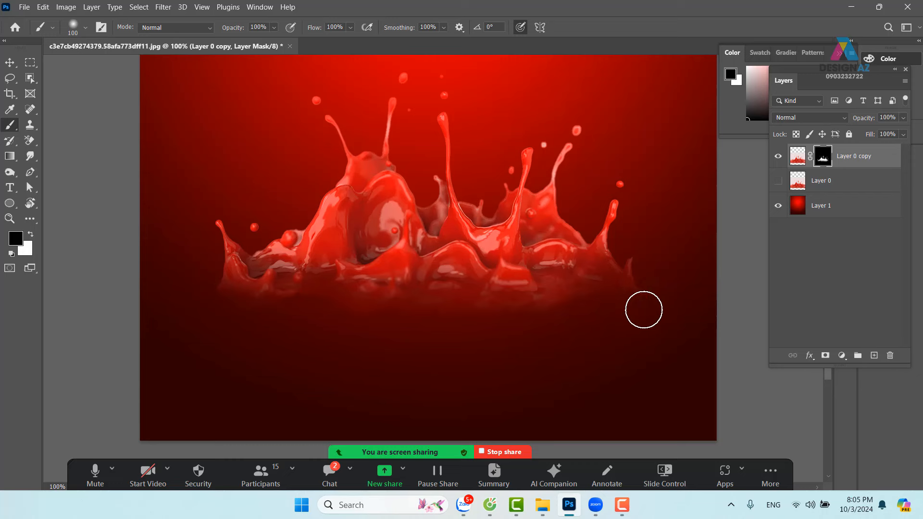
{"action": "left_click_drag", "start_coordinate": [237, 314], "coordinate": [189, 306]}
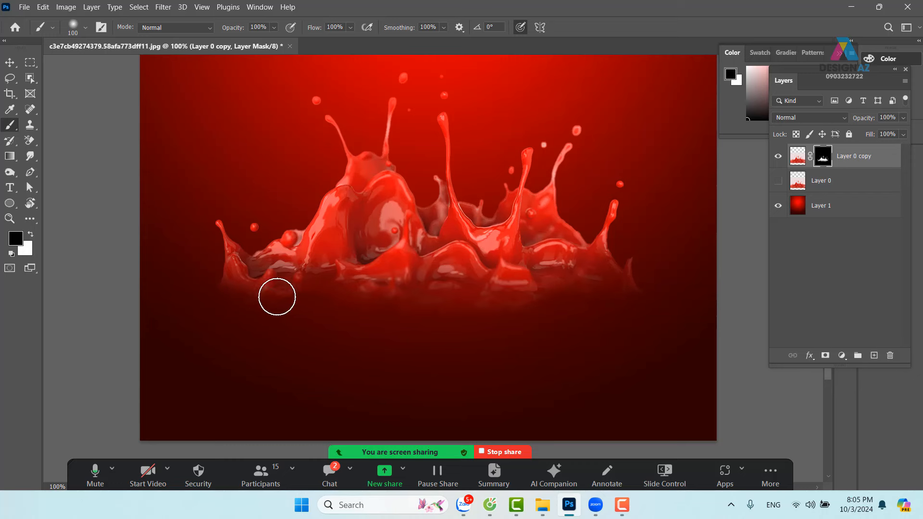
{"action": "left_click_drag", "start_coordinate": [578, 305], "coordinate": [528, 347]}
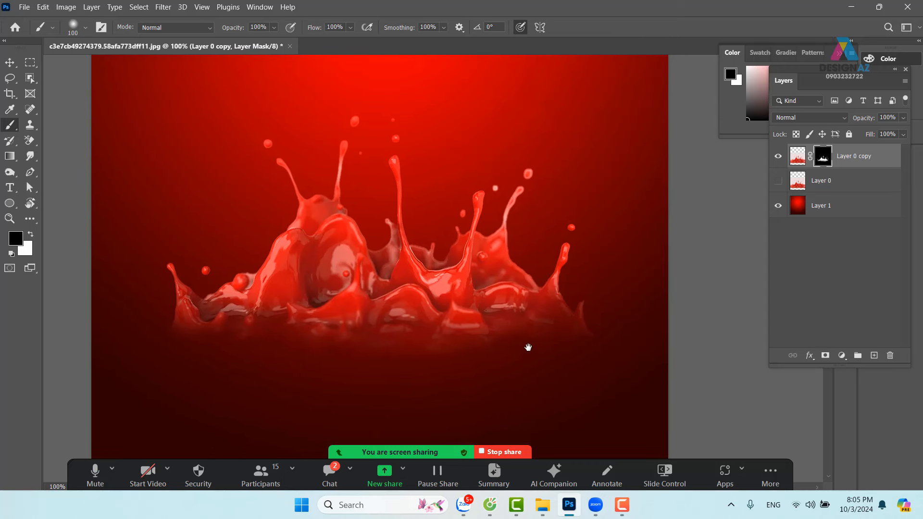
Duplicate the masked Layer 0 copy and set the duplicate's blend mode to Screen
{"action": "key", "text": "ctrl+minus"}
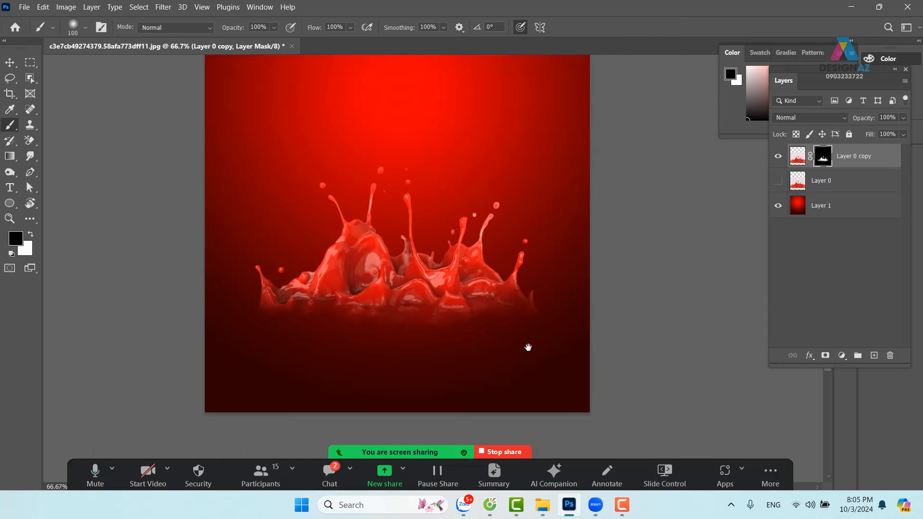
{"action": "left_click", "coordinate": [872, 165]}
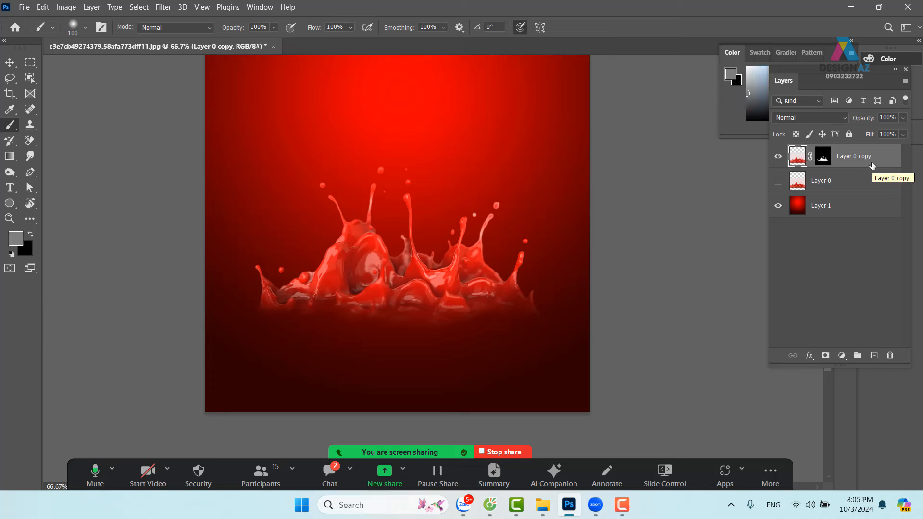
{"action": "key", "text": "ctrl+j"}
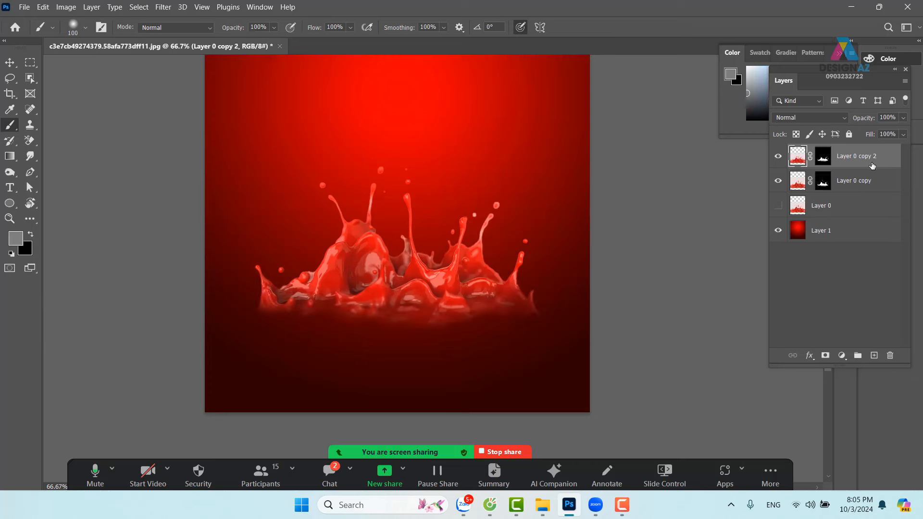
{"action": "left_click", "coordinate": [816, 119]}
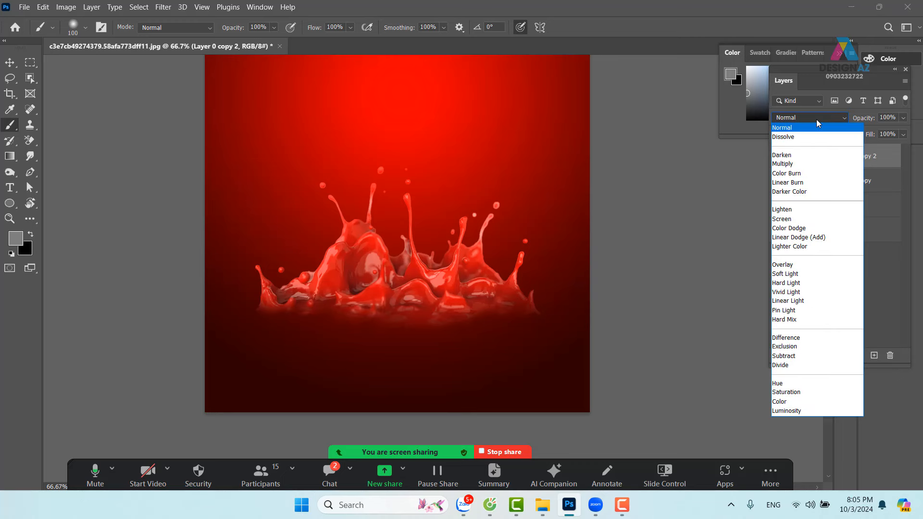
{"action": "left_click", "coordinate": [800, 220]}
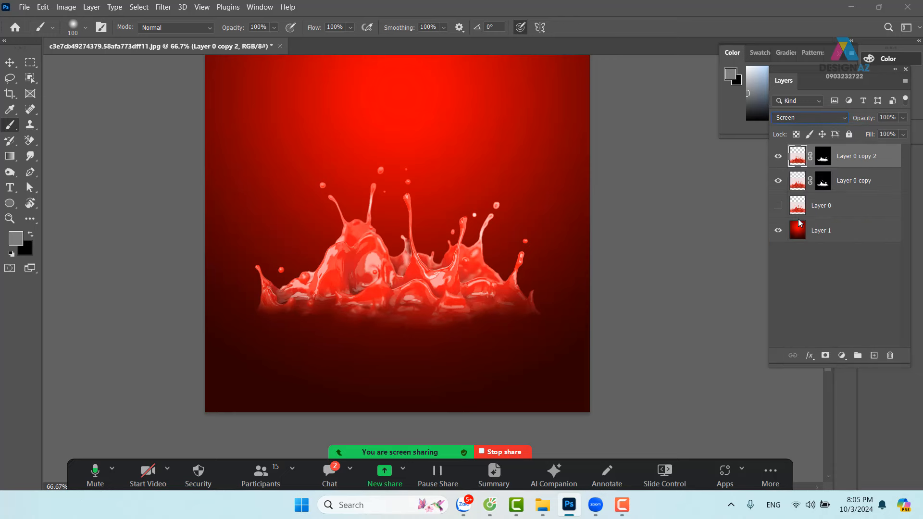
In Layer 0 copy 2's blending options, split the current layer's Blend If shadow threshold to 61 / 134
{"action": "right_click", "coordinate": [877, 160]}
{"action": "left_click", "coordinate": [765, 7]}
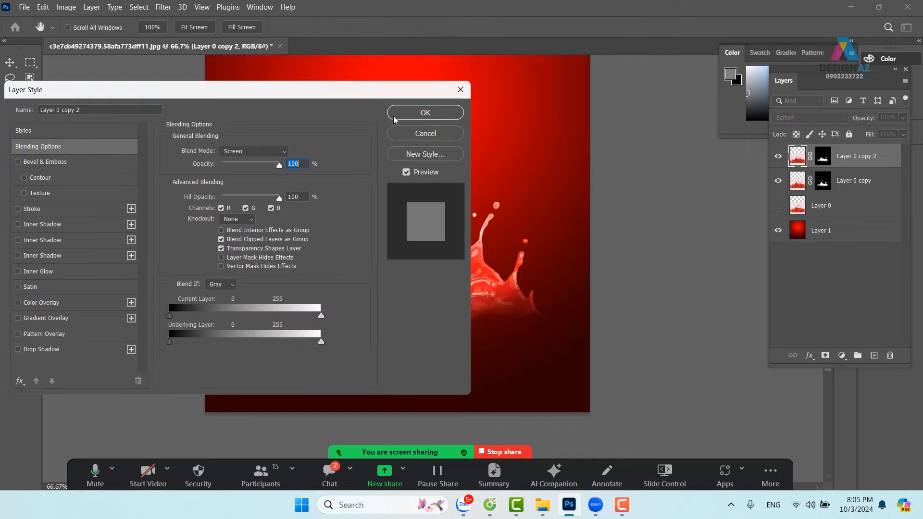
{"action": "left_click_drag", "start_coordinate": [341, 93], "coordinate": [377, 138]}
{"action": "left_click_drag", "start_coordinate": [775, 51], "coordinate": [805, 41]}
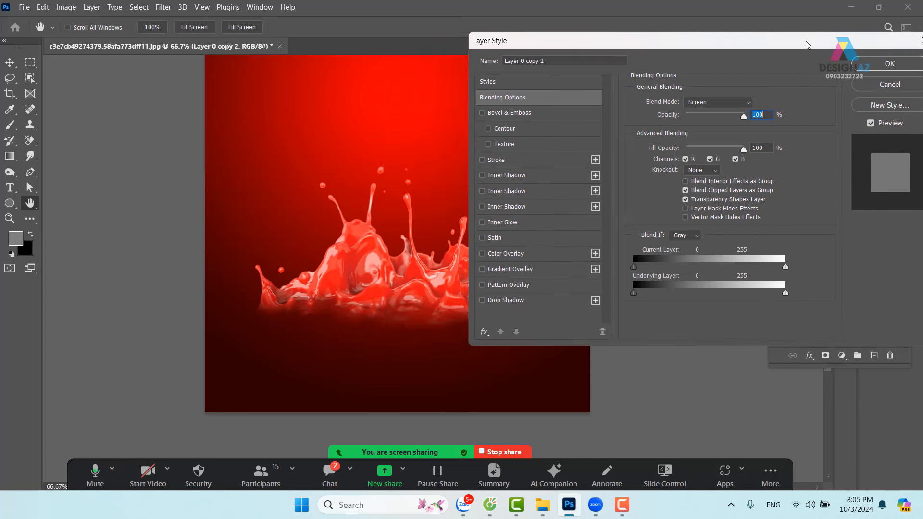
{"action": "left_click_drag", "start_coordinate": [635, 267], "coordinate": [673, 261]}
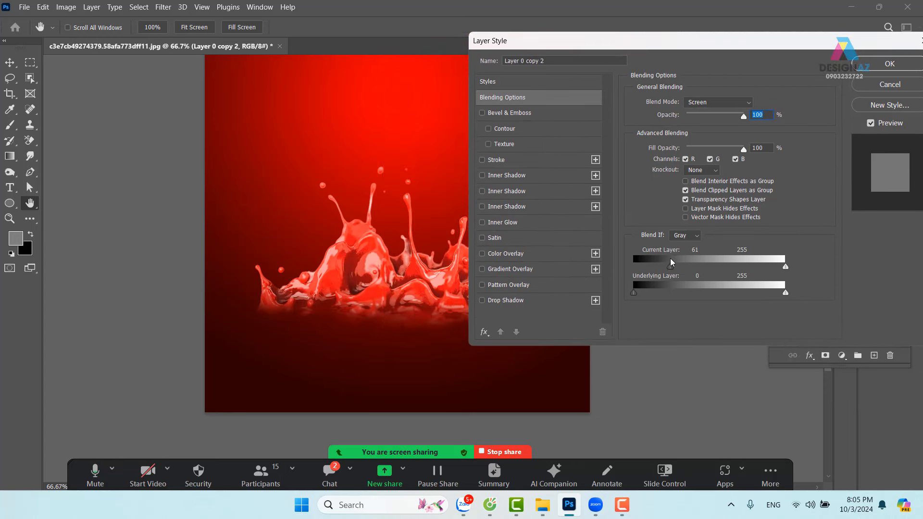
{"action": "left_click_drag", "start_coordinate": [673, 268], "coordinate": [695, 265]}
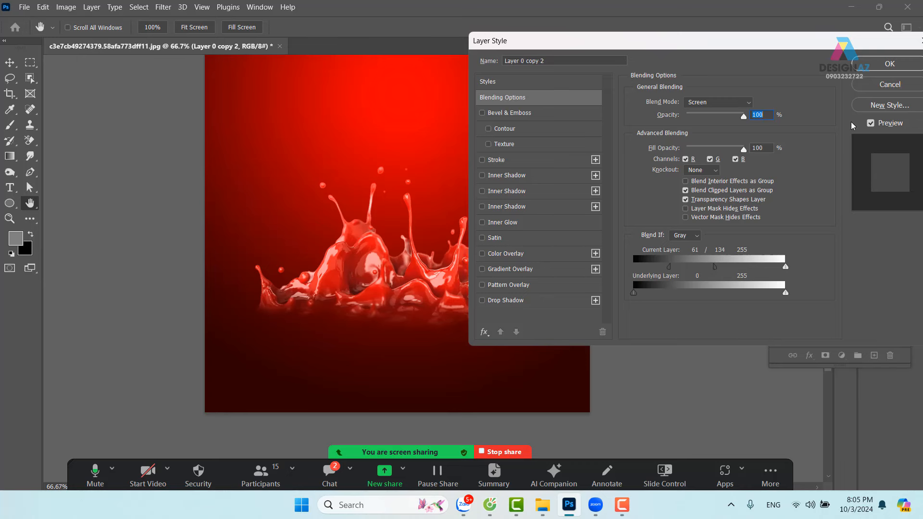
{"action": "left_click", "coordinate": [889, 63]}
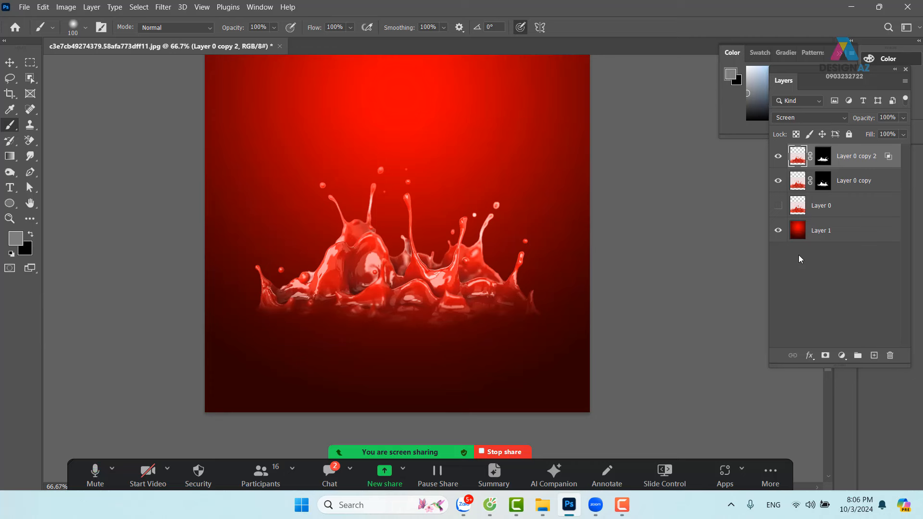
Duplicate Layer 0 copy, flip the duplicate vertically into a reflection under the splash, and place it below Layer 0 copy in the stack
{"action": "left_click", "coordinate": [868, 187]}
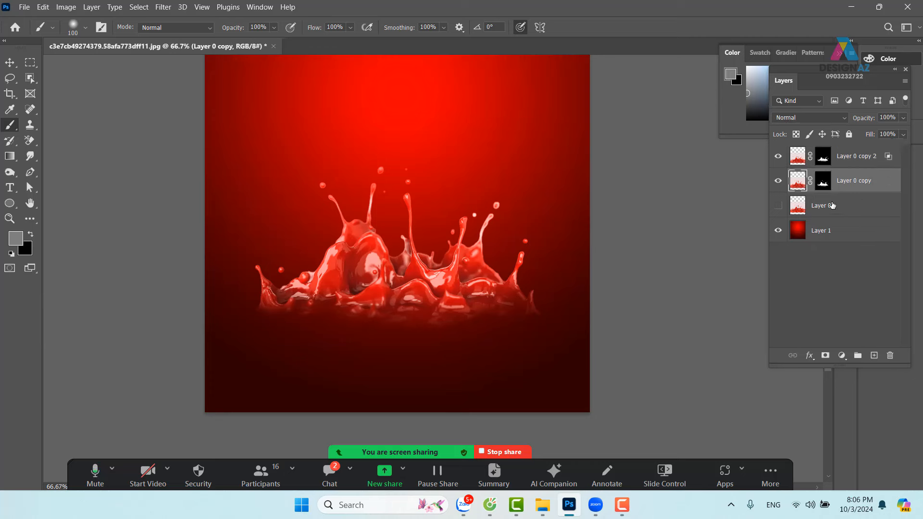
{"action": "key", "text": "ctrl+j"}
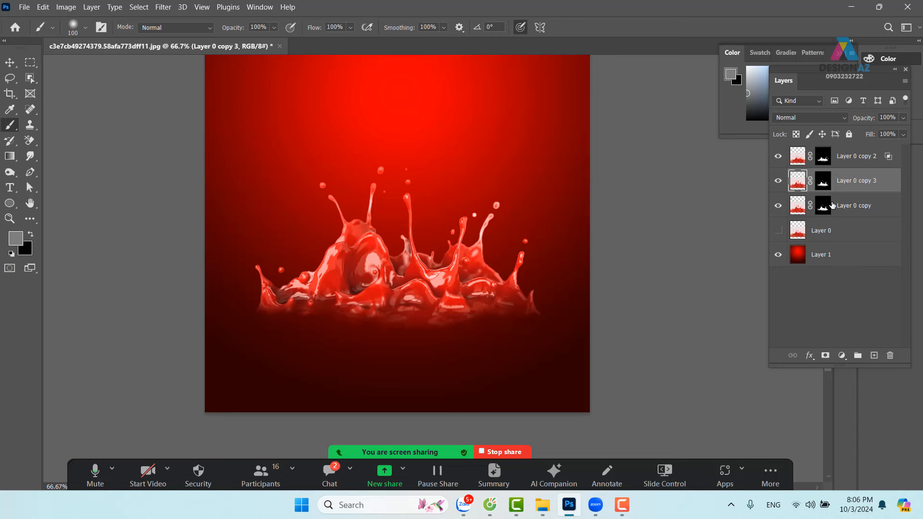
{"action": "key", "text": "ctrl+t"}
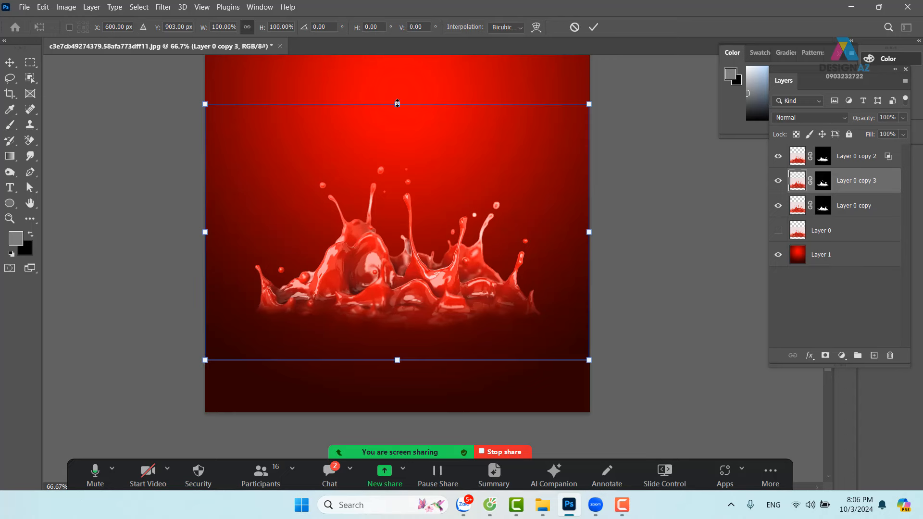
{"action": "mouse_move", "coordinate": [397, 103]}
{"action": "left_mouse_down"}
{"action": "mouse_move", "coordinate": [397, 362]}
{"action": "mouse_move", "coordinate": [407, 267]}
{"action": "left_mouse_up"}
{"action": "key", "text": "Return"}
{"action": "key", "text": "b"}
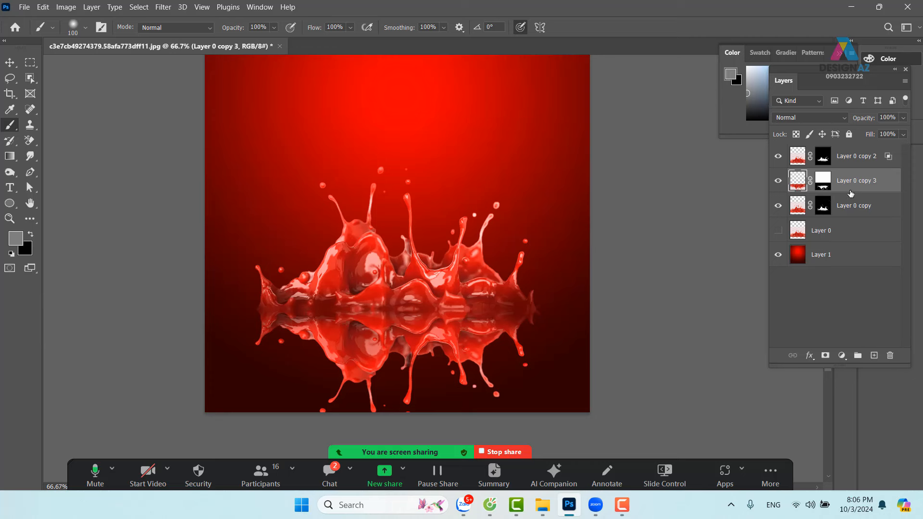
{"action": "left_click_drag", "start_coordinate": [851, 194], "coordinate": [851, 217]}
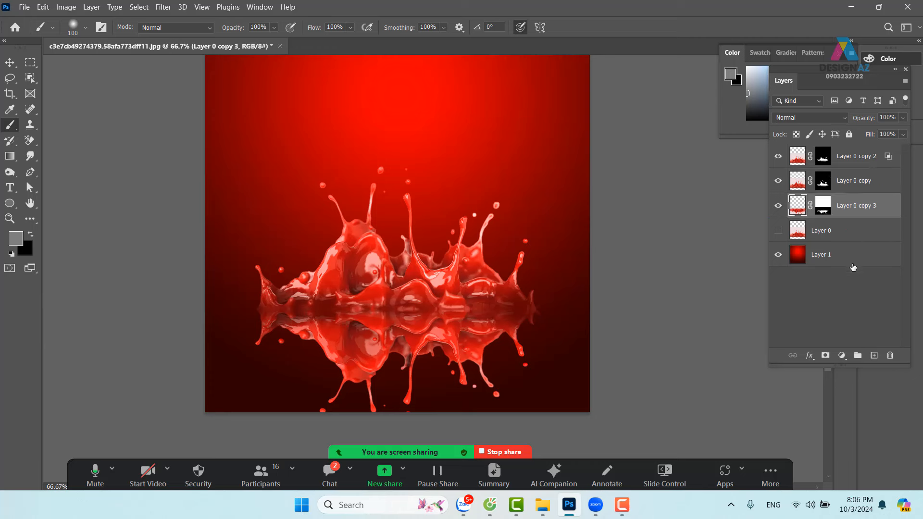
Merge the reflection layer with a new blank layer to bake in its mask
{"action": "left_click", "coordinate": [874, 355]}
{"action": "left_click", "coordinate": [863, 230], "text": "shift"}
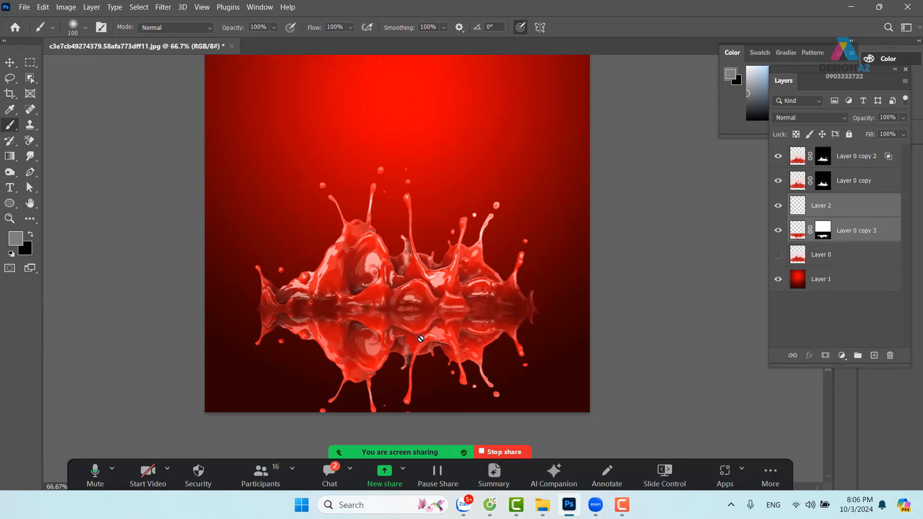
{"action": "key", "text": "ctrl+e"}
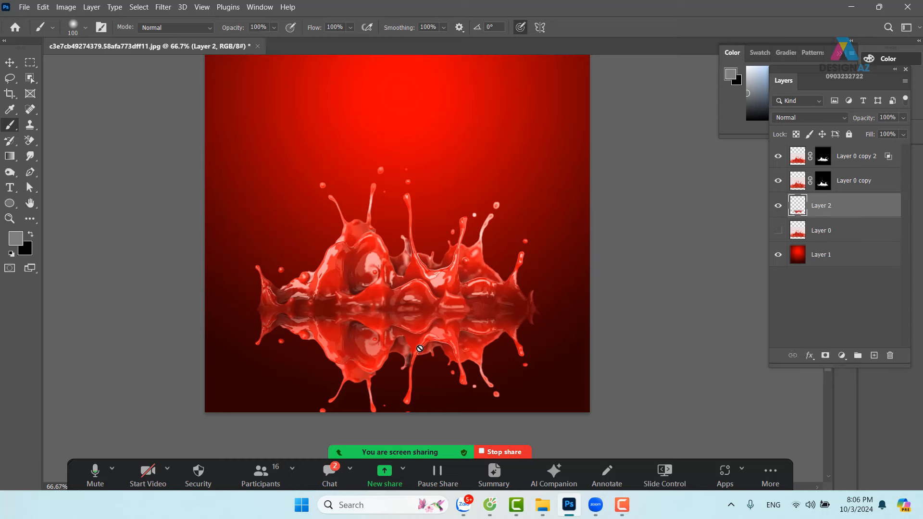
{"action": "key", "text": "v"}
{"action": "left_click_drag", "start_coordinate": [373, 371], "coordinate": [467, 392]}
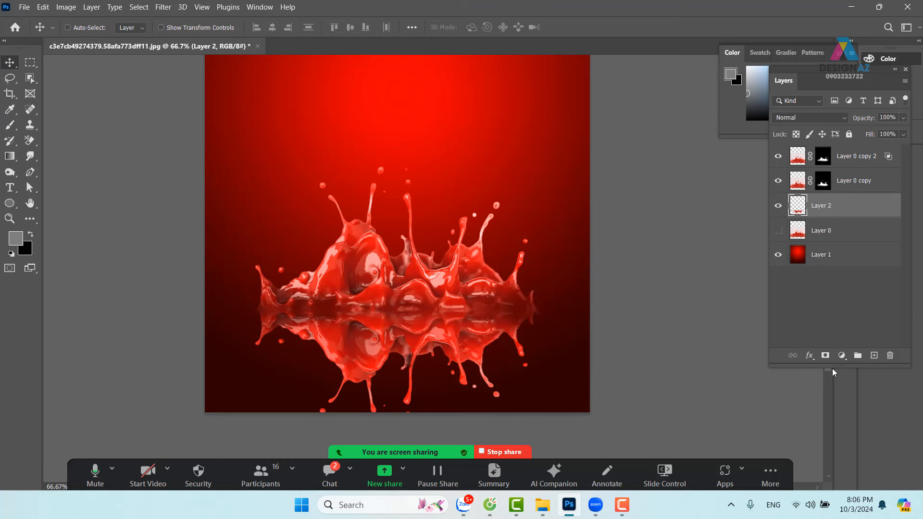
Add a layer mask to the merged reflection and choose the black-to-white preset from the Basics gradients
{"action": "left_click", "coordinate": [824, 355]}
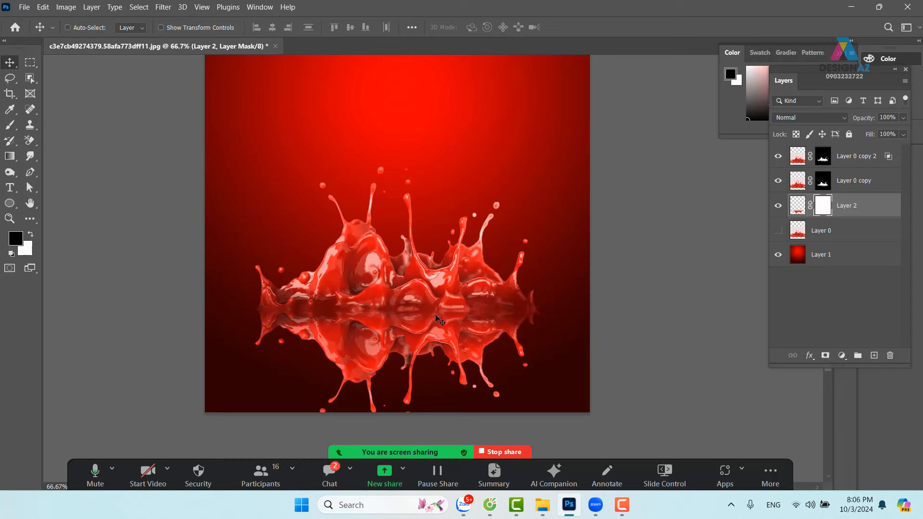
{"action": "key", "text": "g"}
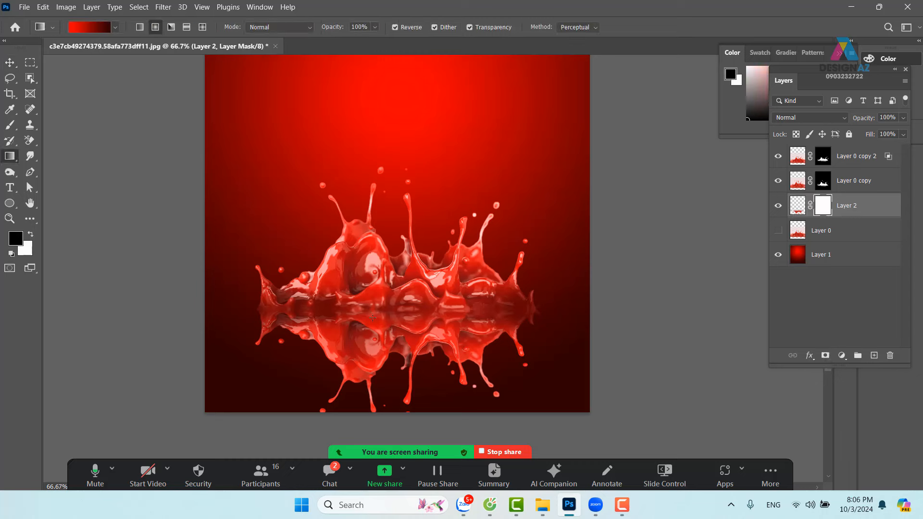
{"action": "left_click", "coordinate": [87, 30]}
{"action": "left_click", "coordinate": [475, 91]}
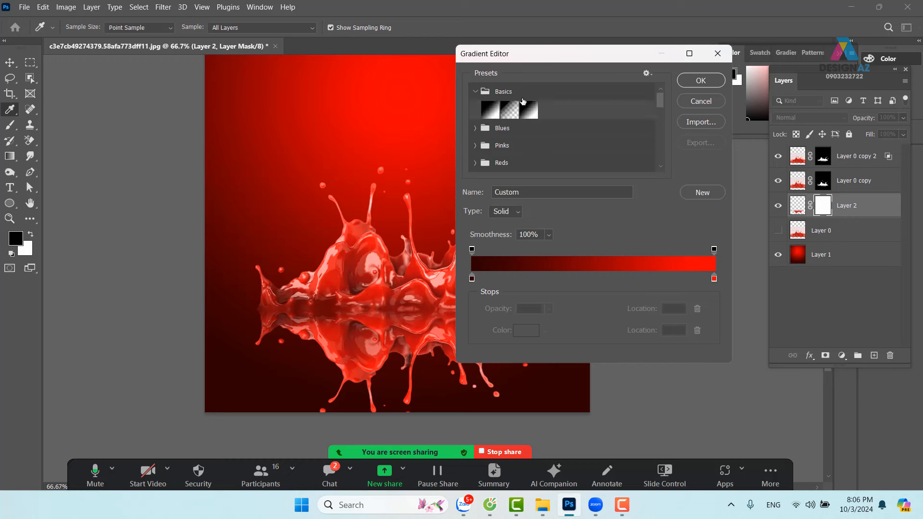
{"action": "left_click", "coordinate": [529, 111]}
{"action": "left_click", "coordinate": [701, 80]}
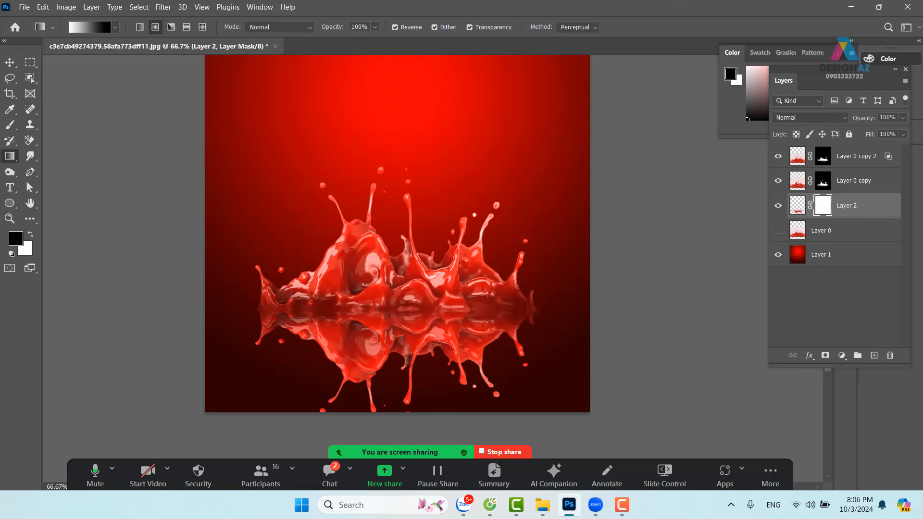
Fade the reflection out toward its lower end with a vertical linear gradient on the Layer 2 mask
{"action": "left_click_drag", "start_coordinate": [388, 307], "coordinate": [384, 363]}
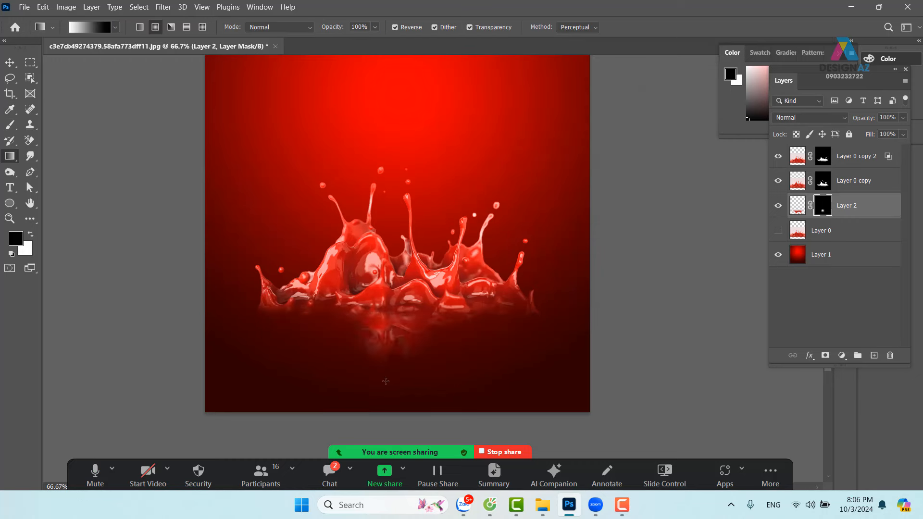
{"action": "left_click", "coordinate": [140, 27]}
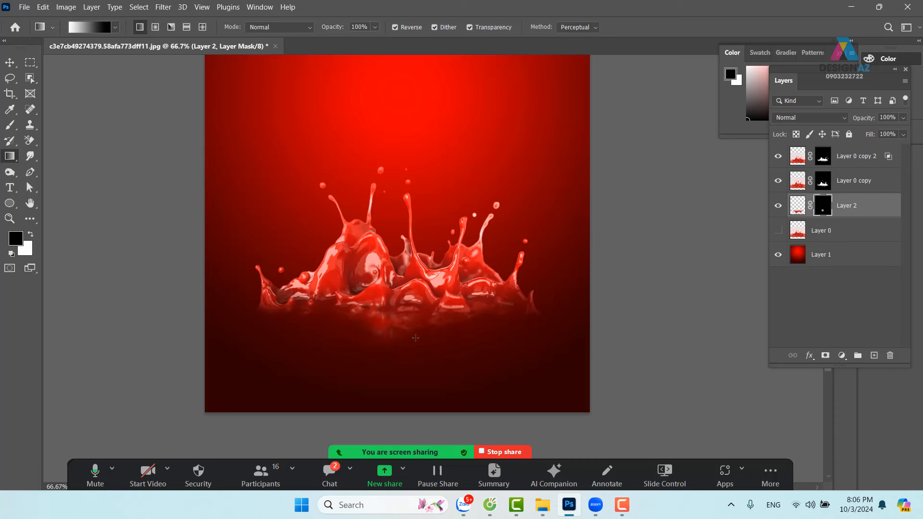
{"action": "left_click_drag", "start_coordinate": [393, 380], "coordinate": [394, 356]}
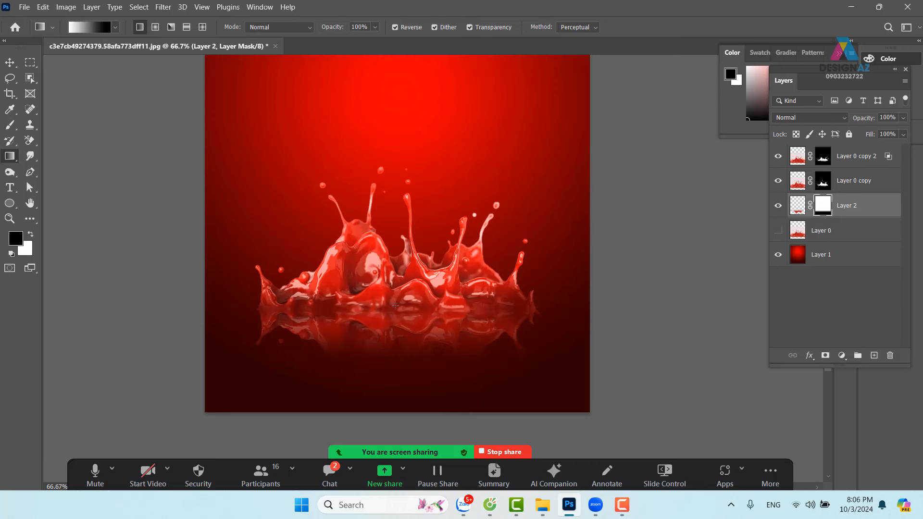
{"action": "left_click_drag", "start_coordinate": [395, 306], "coordinate": [393, 402]}
{"action": "left_click_drag", "start_coordinate": [392, 272], "coordinate": [393, 391]}
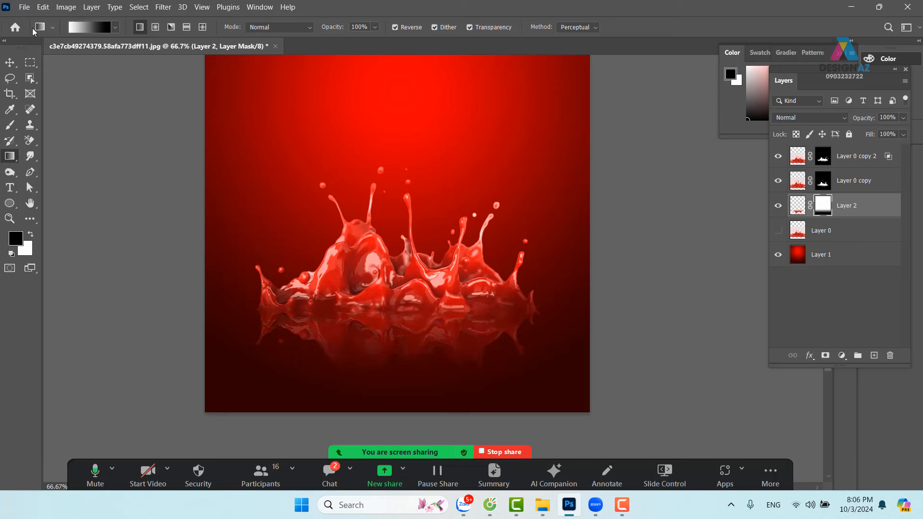
{"action": "key", "text": "v"}
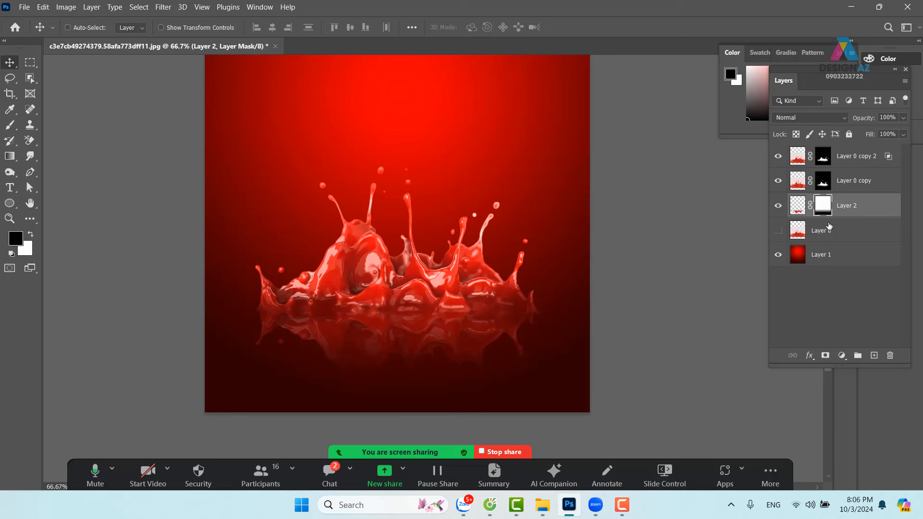
{"action": "left_click_drag", "start_coordinate": [435, 218], "coordinate": [428, 304]}
{"action": "right_click", "coordinate": [414, 202]}
{"action": "left_click", "coordinate": [423, 206]}
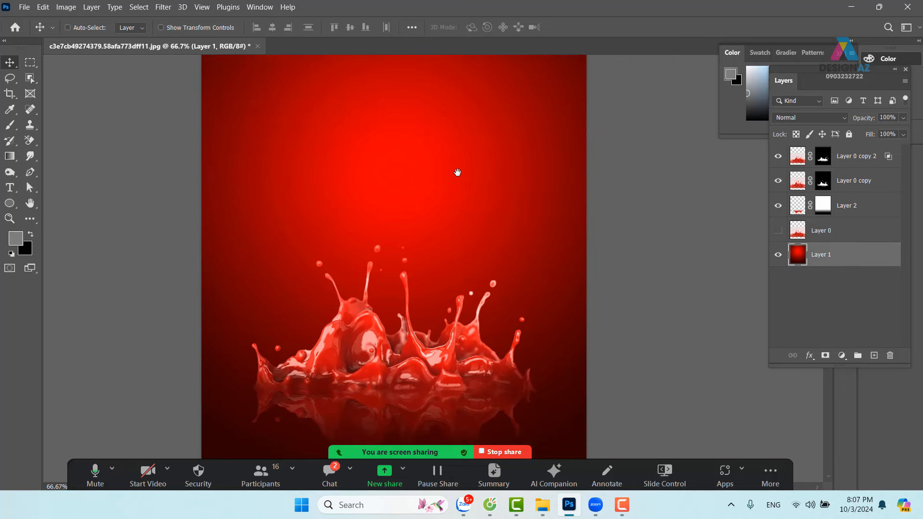
{"action": "left_click_drag", "start_coordinate": [444, 244], "coordinate": [464, 151]}
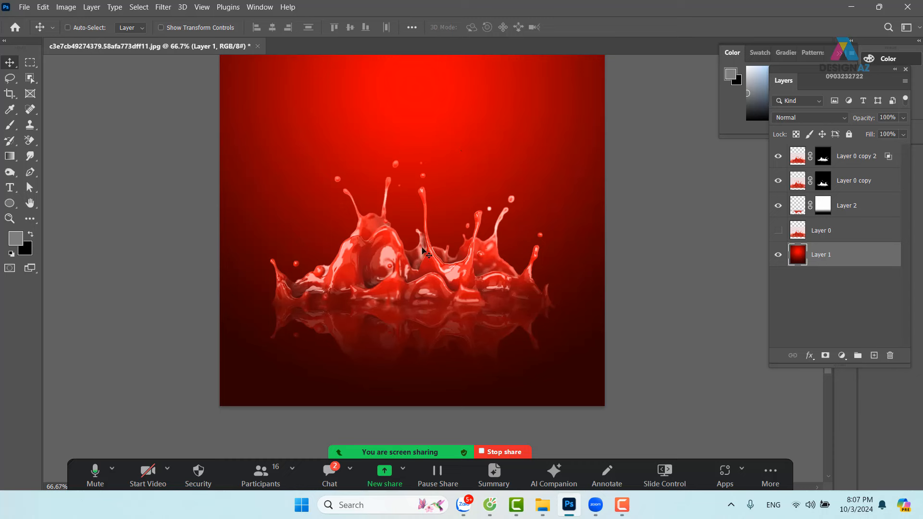
Group the two upright splash layers, Layer 0 copy 2 and Layer 0 copy
{"action": "left_click", "coordinate": [866, 164]}
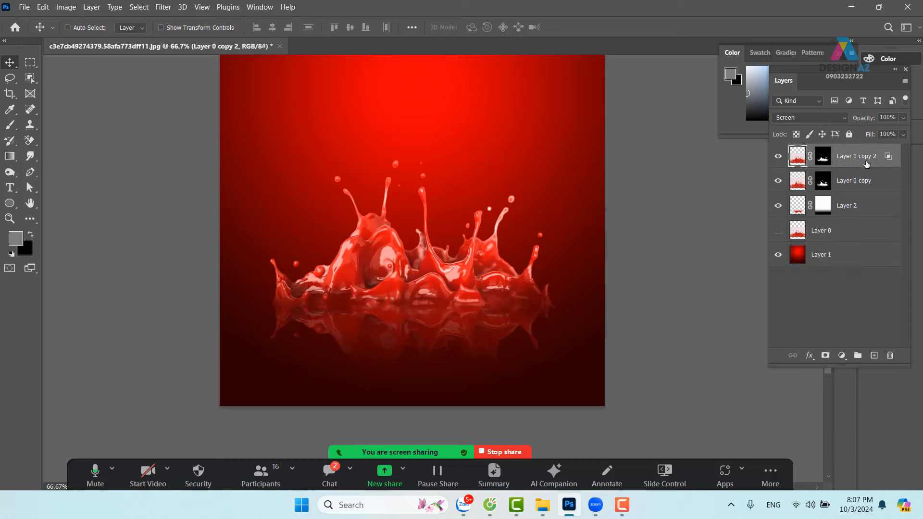
{"action": "left_click_drag", "start_coordinate": [457, 247], "coordinate": [470, 210]}
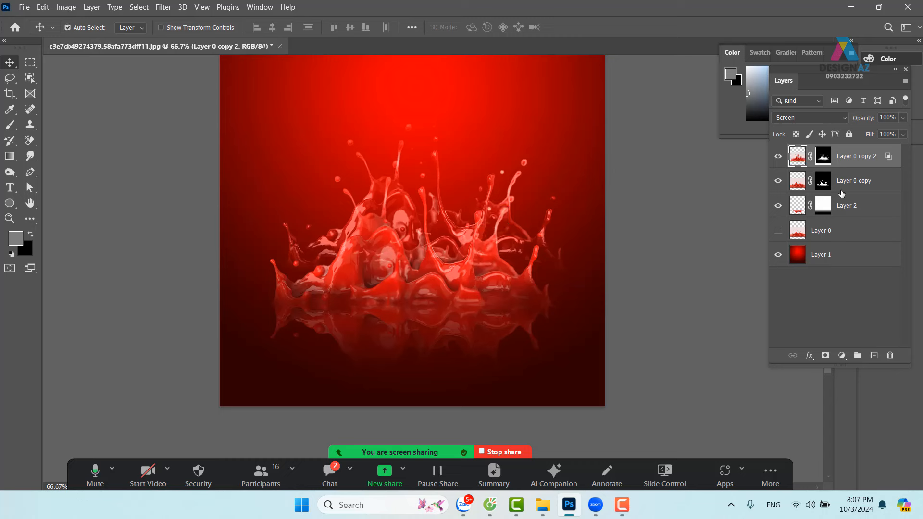
{"action": "key", "text": "ctrl+z"}
{"action": "left_click", "coordinate": [865, 183], "text": "ctrl"}
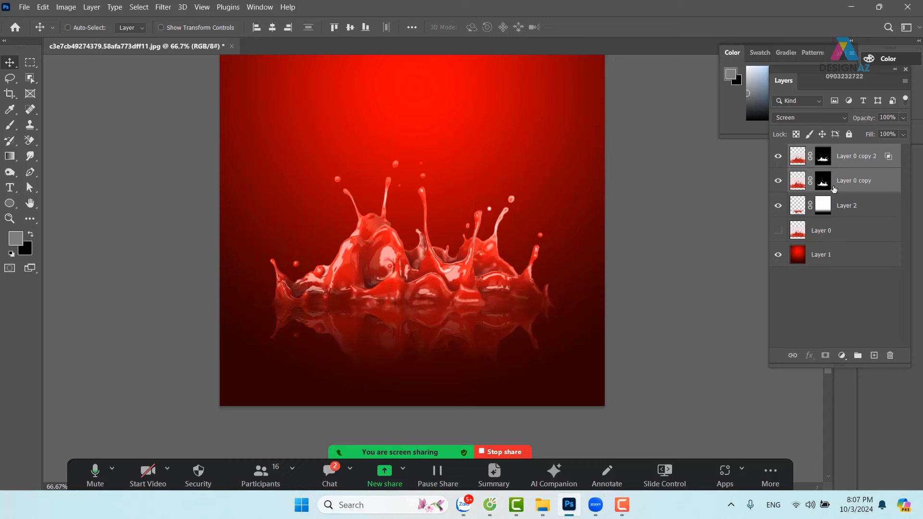
{"action": "key", "text": "ctrl+g"}
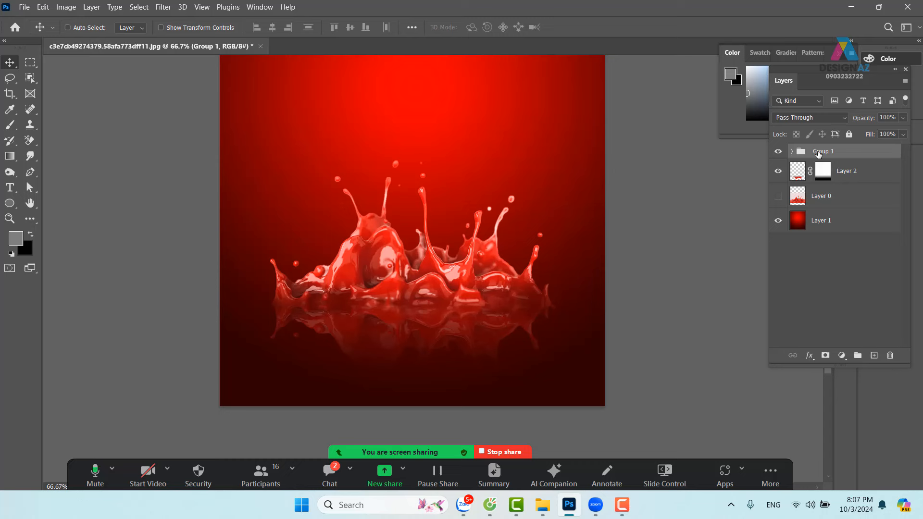
Add a Vibrance adjustment layer above Group 1
{"action": "left_click", "coordinate": [845, 358]}
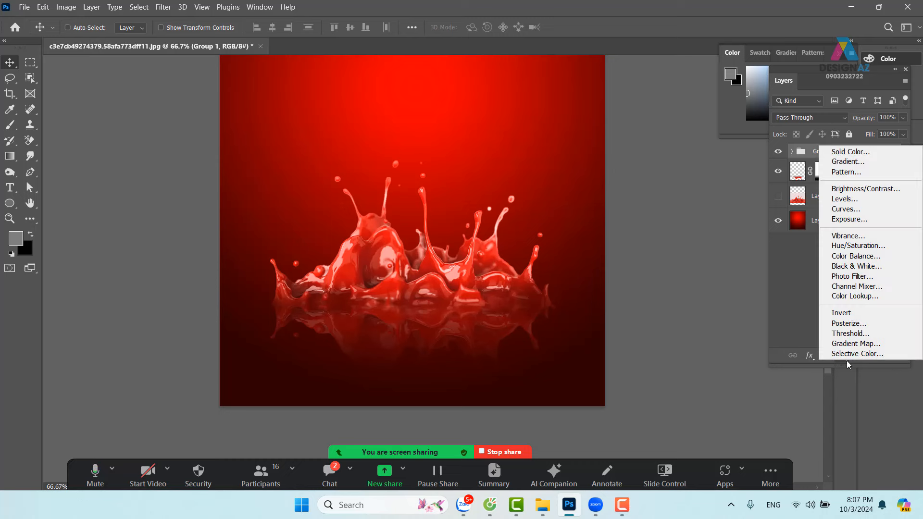
{"action": "left_click", "coordinate": [856, 237]}
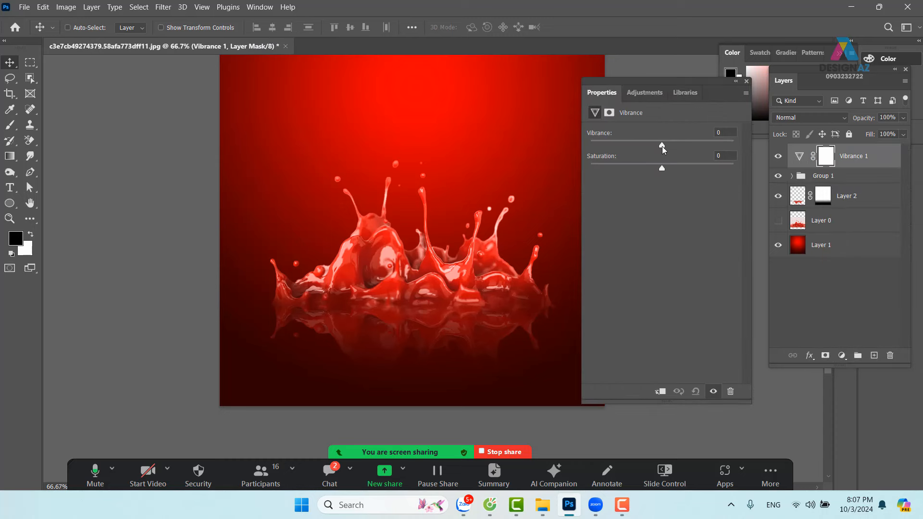
{"action": "left_click_drag", "start_coordinate": [662, 146], "coordinate": [775, 140]}
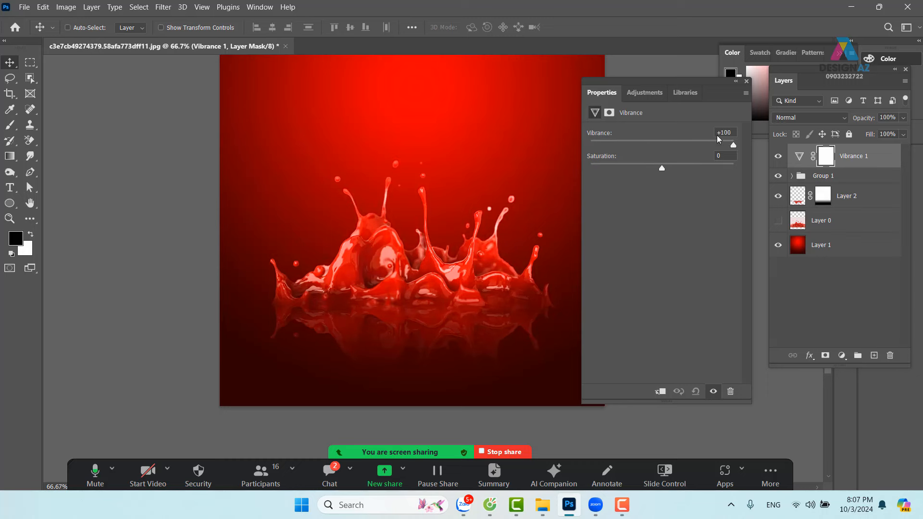
{"action": "left_click_drag", "start_coordinate": [719, 139], "coordinate": [659, 143]}
{"action": "key", "text": "ctrl+z"}
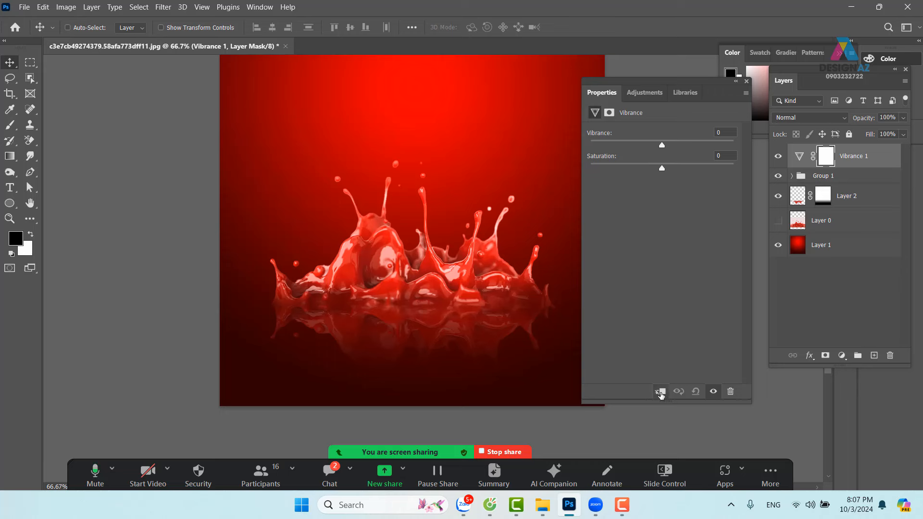
Clip the Vibrance adjustment to Group 1, set its vibrance to +100, and compare the splash with and without it
{"action": "left_click", "coordinate": [660, 392]}
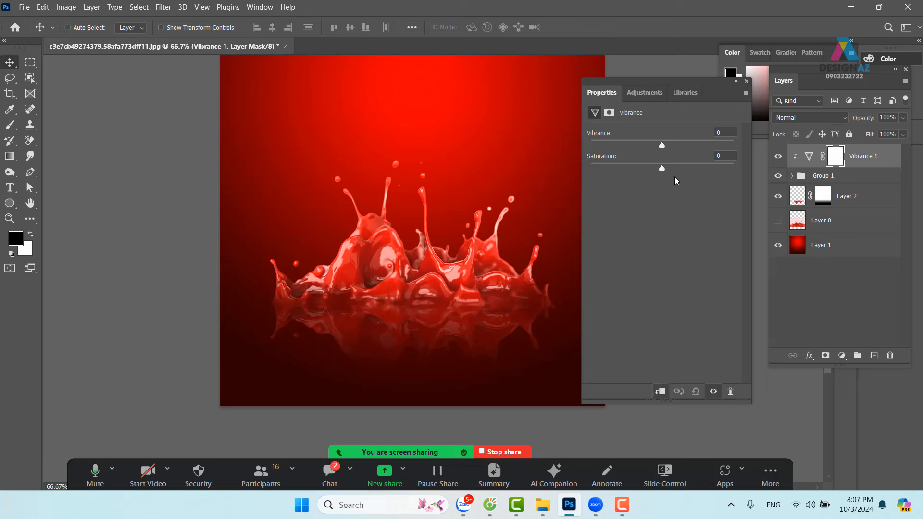
{"action": "left_click_drag", "start_coordinate": [662, 145], "coordinate": [733, 145]}
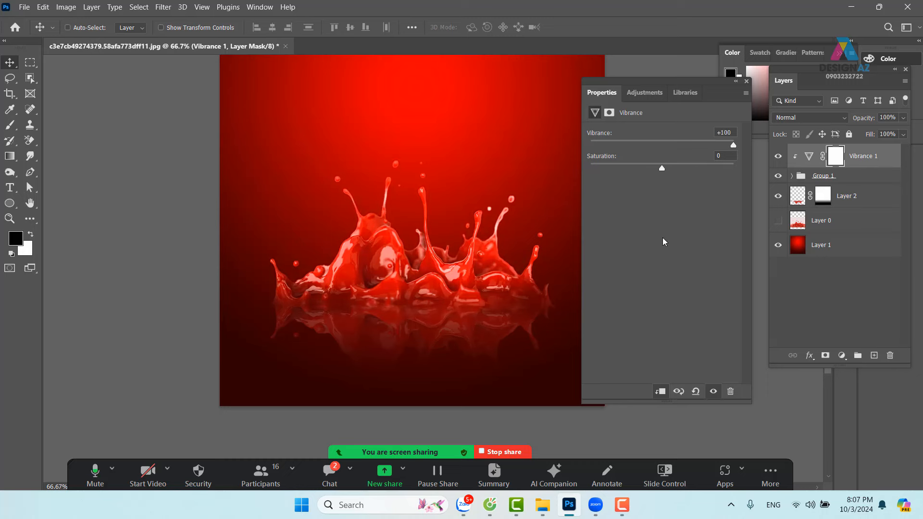
{"action": "mouse_move", "coordinate": [661, 165]}
{"action": "left_mouse_down"}
{"action": "mouse_move", "coordinate": [696, 162]}
{"action": "mouse_move", "coordinate": [662, 165]}
{"action": "left_mouse_up"}
{"action": "left_click", "coordinate": [713, 392]}
{"action": "left_click", "coordinate": [712, 392]}
{"action": "left_click", "coordinate": [746, 86]}
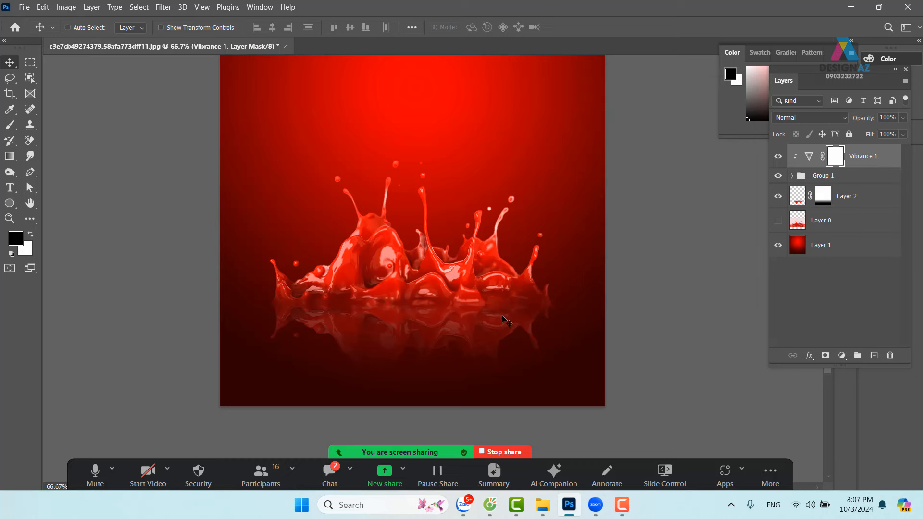
Try moving the Layer 2 reflection to a different position beneath the splash, and undo the move
{"action": "right_click", "coordinate": [463, 342]}
{"action": "left_click", "coordinate": [486, 346]}
{"action": "right_click", "coordinate": [481, 330]}
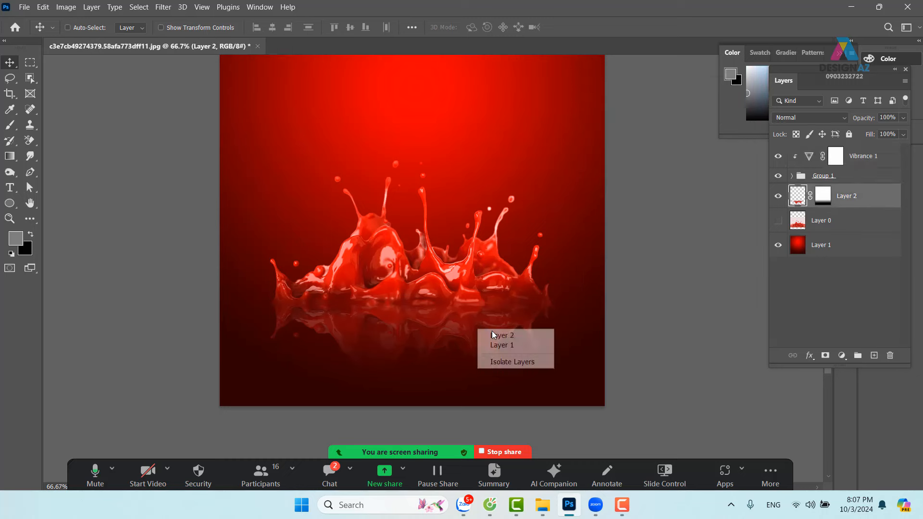
{"action": "left_click", "coordinate": [486, 334]}
{"action": "left_click_drag", "start_coordinate": [467, 333], "coordinate": [489, 320]}
{"action": "key", "text": "ctrl+z"}
{"action": "key", "text": "space"}
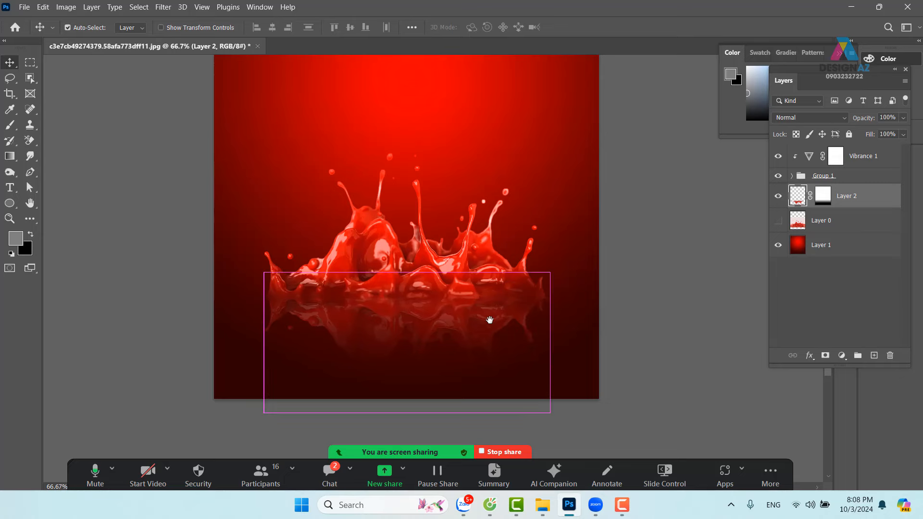
Start opening an image and browse to the PHOTOSHOP folder on New Volume (E:)
{"action": "key", "text": "ctrl+o"}
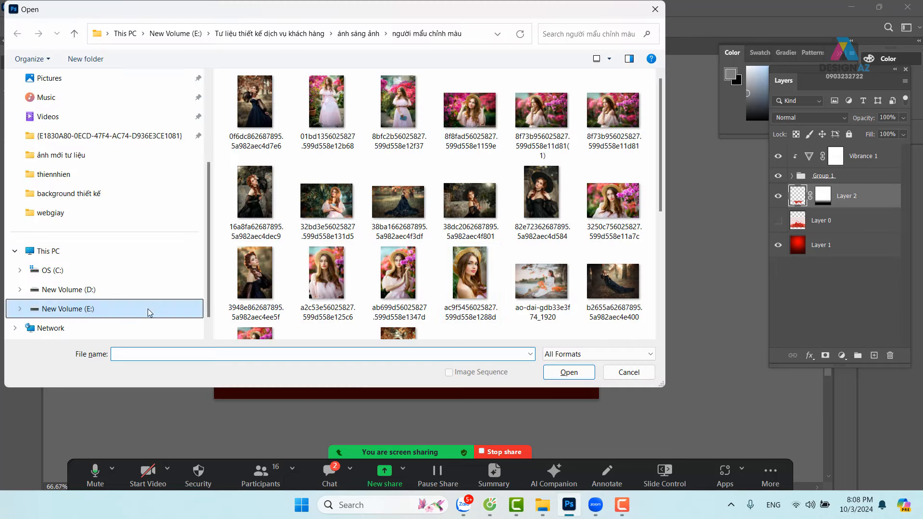
{"action": "left_click", "coordinate": [129, 307]}
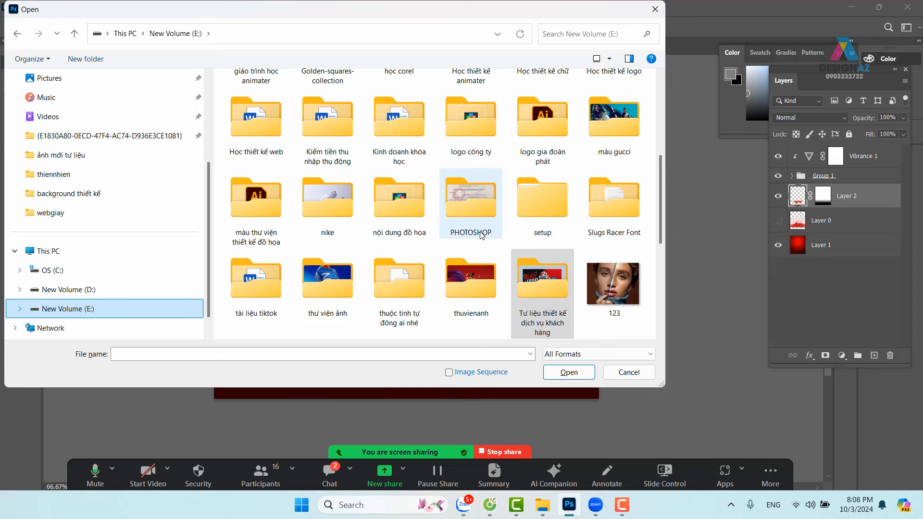
{"action": "double_click", "coordinate": [477, 212]}
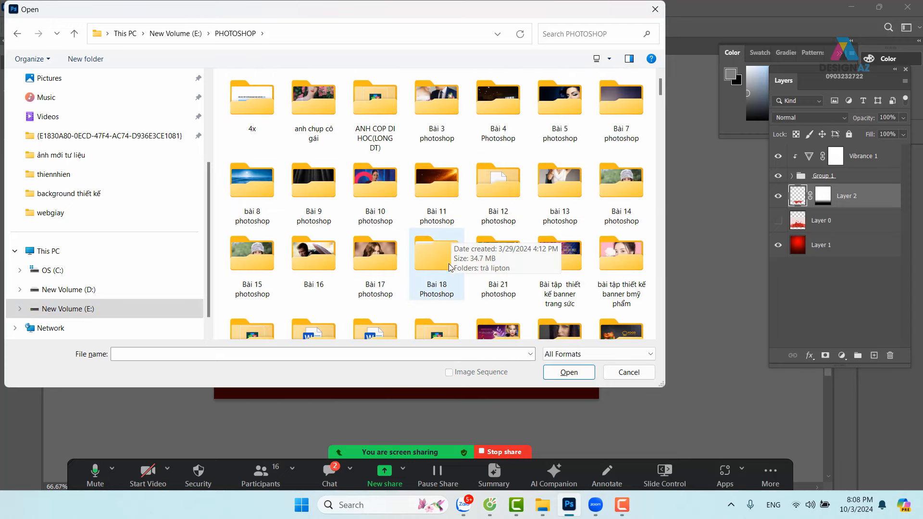
Look through the PHOTOSHOP folder and its GTpts subfolder for a suitable source image
{"action": "scroll", "coordinate": [474, 250], "scroll_direction": "down", "scroll_amount": 2}
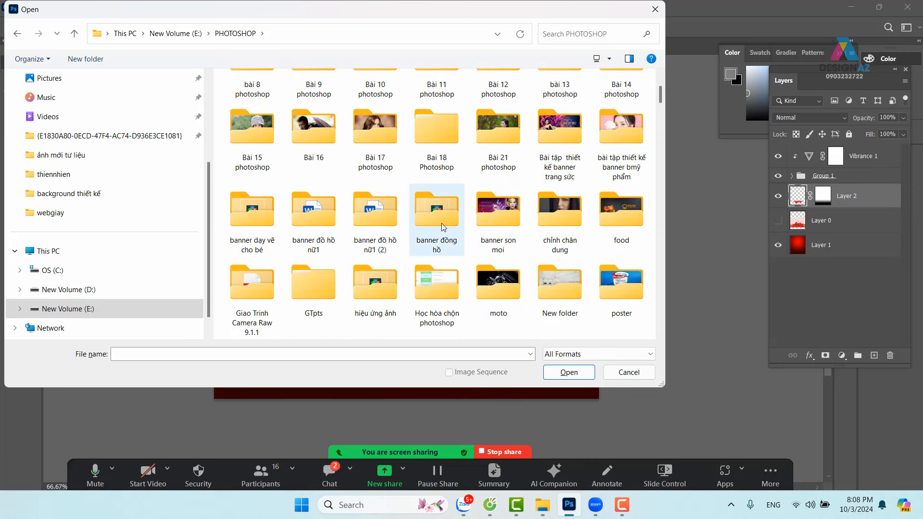
{"action": "scroll", "coordinate": [449, 238], "scroll_direction": "up", "scroll_amount": 2}
{"action": "left_click", "coordinate": [427, 217]}
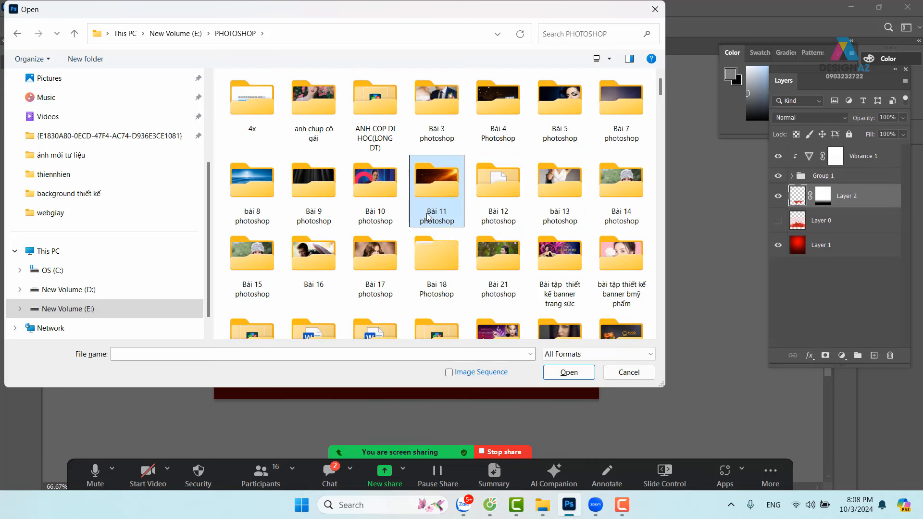
{"action": "key", "text": "g"}
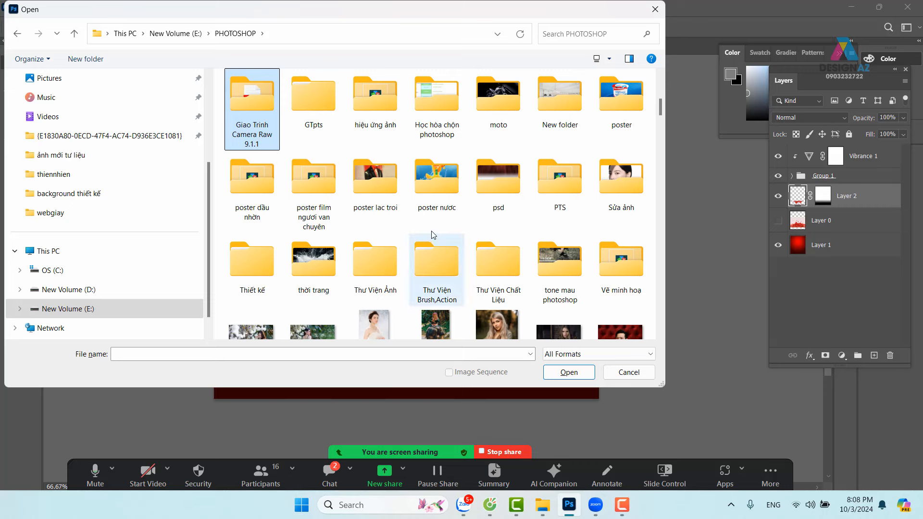
{"action": "left_click", "coordinate": [329, 108]}
{"action": "double_click", "coordinate": [329, 108]}
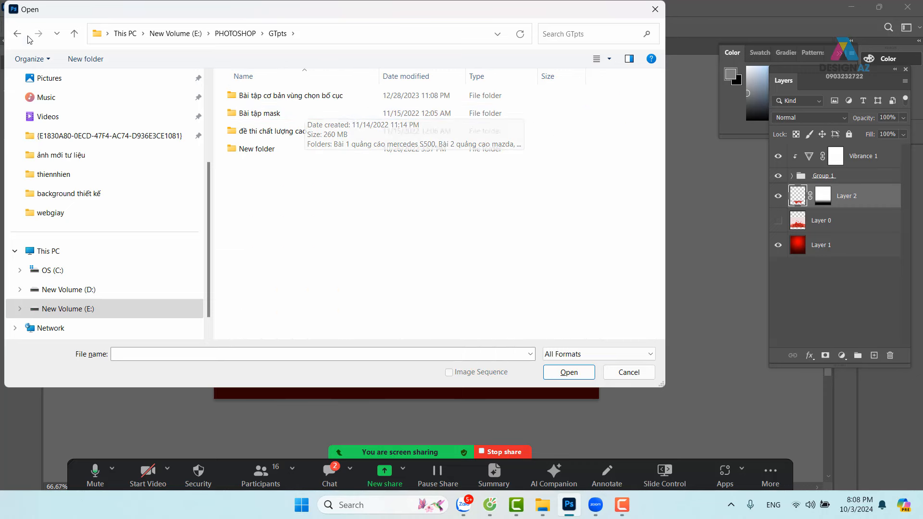
{"action": "key", "text": "alt+Left"}
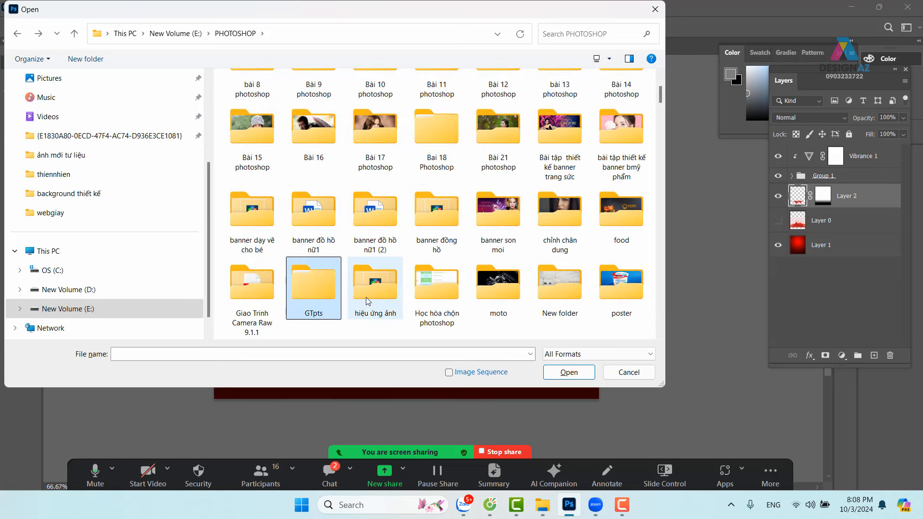
{"action": "scroll", "coordinate": [557, 283], "scroll_direction": "up", "scroll_amount": 2}
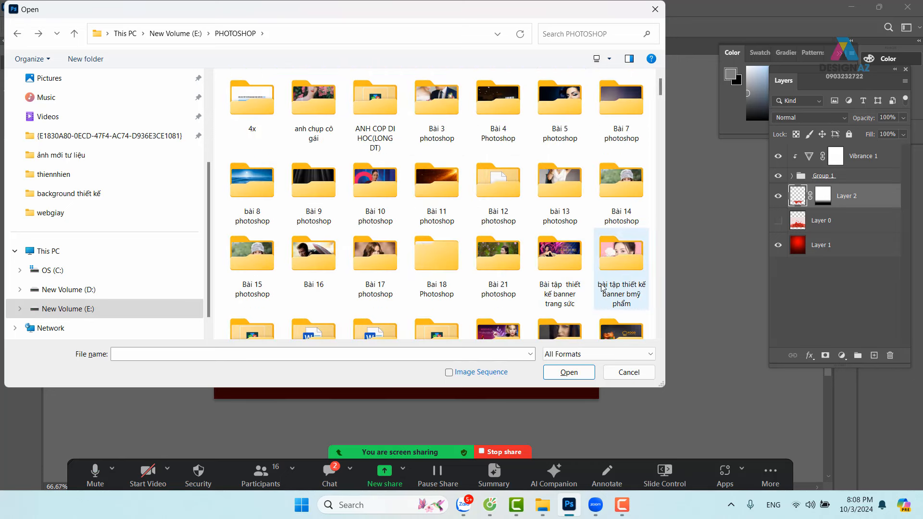
{"action": "scroll", "coordinate": [475, 292], "scroll_direction": "down", "scroll_amount": 10}
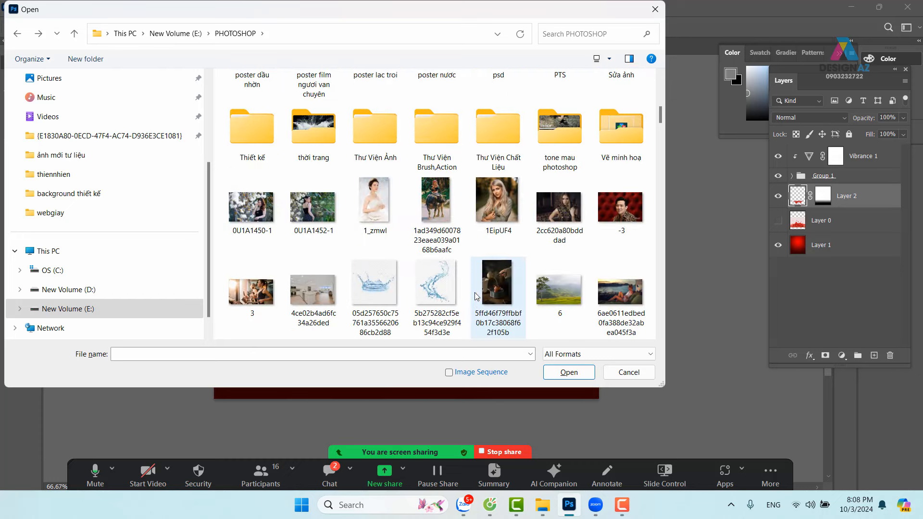
{"action": "scroll", "coordinate": [472, 240], "scroll_direction": "up", "scroll_amount": 10}
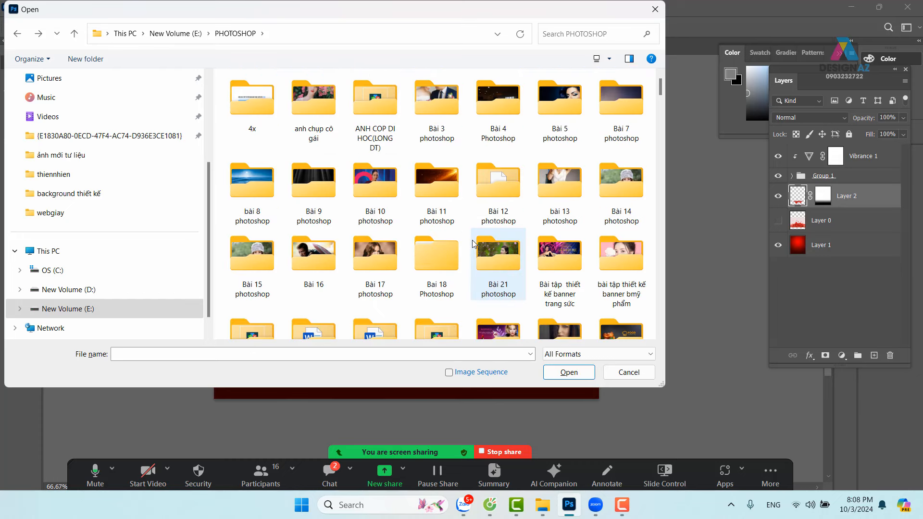
{"action": "left_click", "coordinate": [503, 179]}
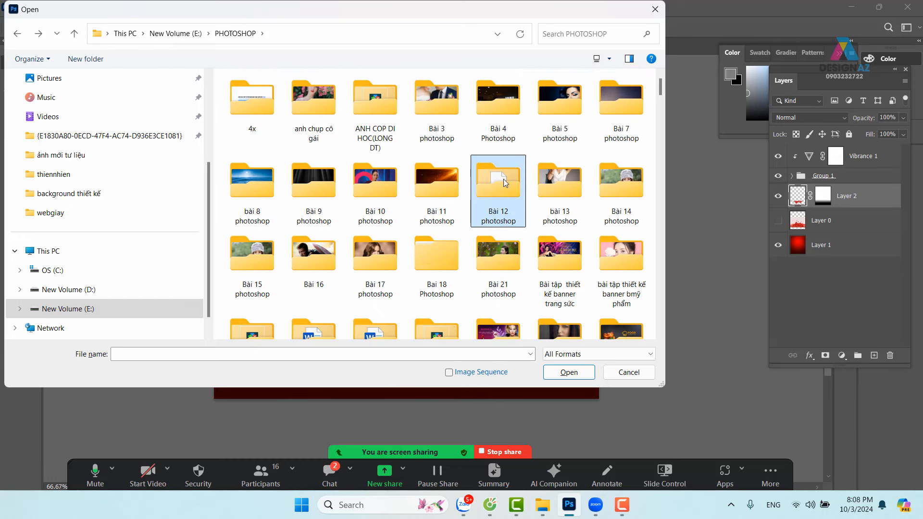
{"action": "key", "text": "m"}
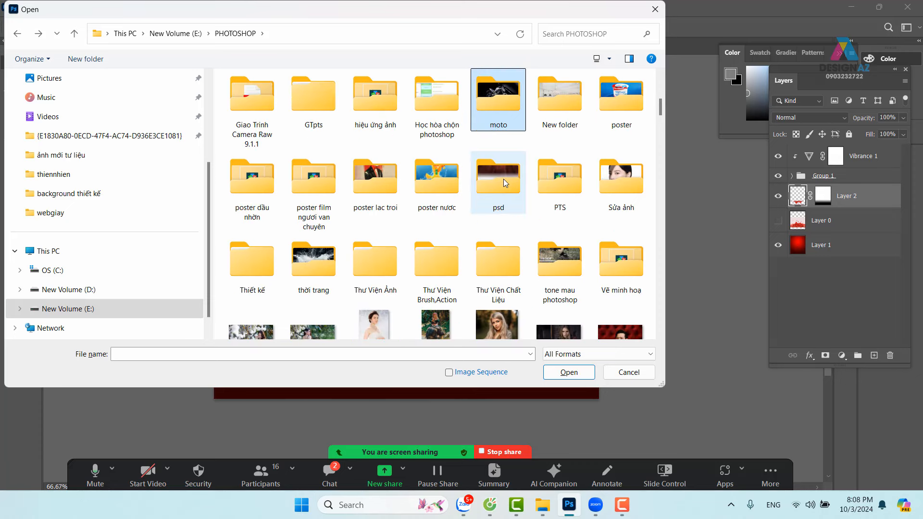
{"action": "scroll", "coordinate": [478, 192], "scroll_direction": "up", "scroll_amount": 6}
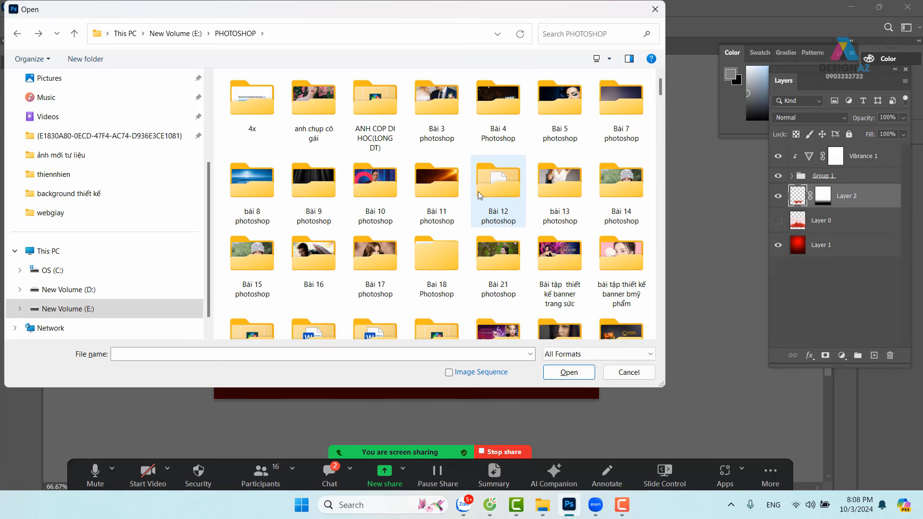
{"action": "scroll", "coordinate": [491, 244], "scroll_direction": "down", "scroll_amount": 5}
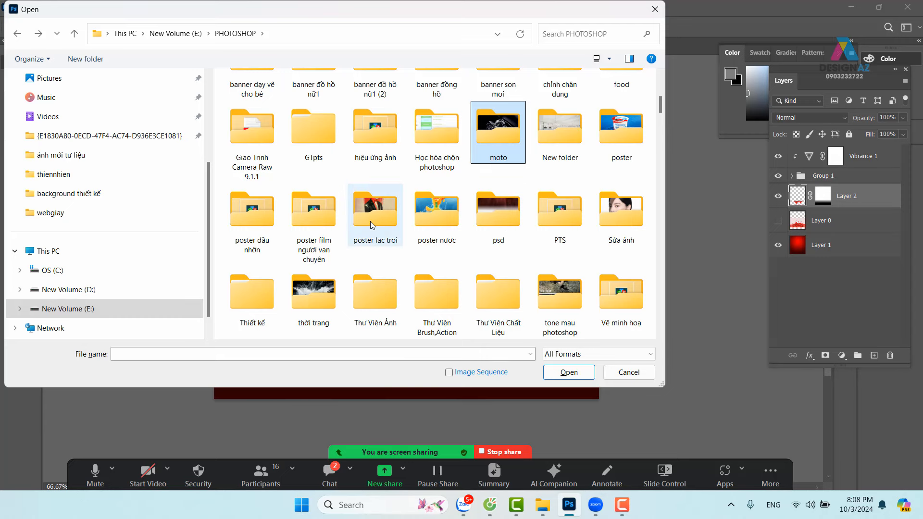
{"action": "scroll", "coordinate": [575, 191], "scroll_direction": "down", "scroll_amount": 5}
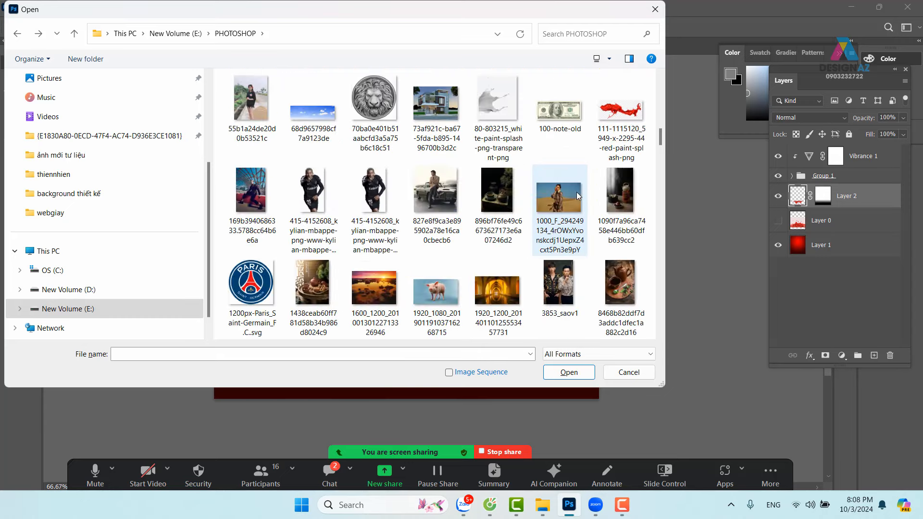
{"action": "scroll", "coordinate": [576, 192], "scroll_direction": "up", "scroll_amount": 8}
{"action": "scroll", "coordinate": [576, 191], "scroll_direction": "up", "scroll_amount": 3}
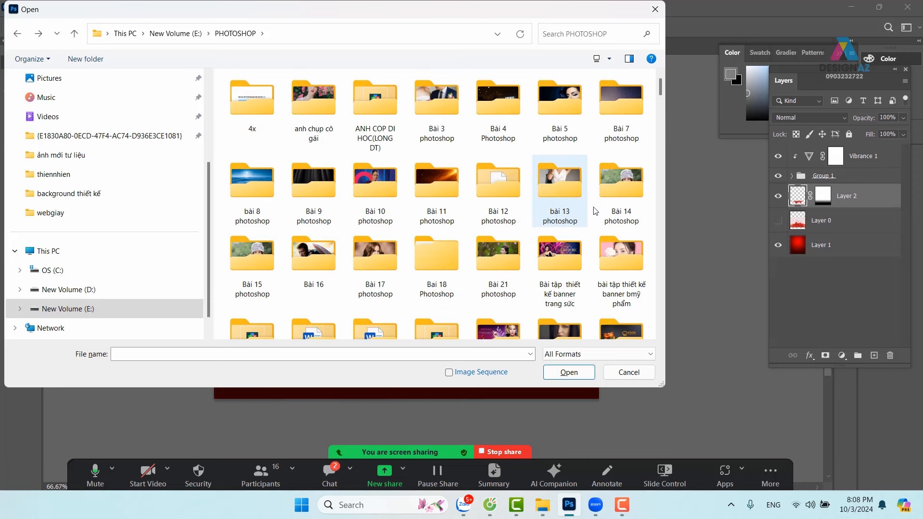
{"action": "scroll", "coordinate": [477, 255], "scroll_direction": "down", "scroll_amount": 3}
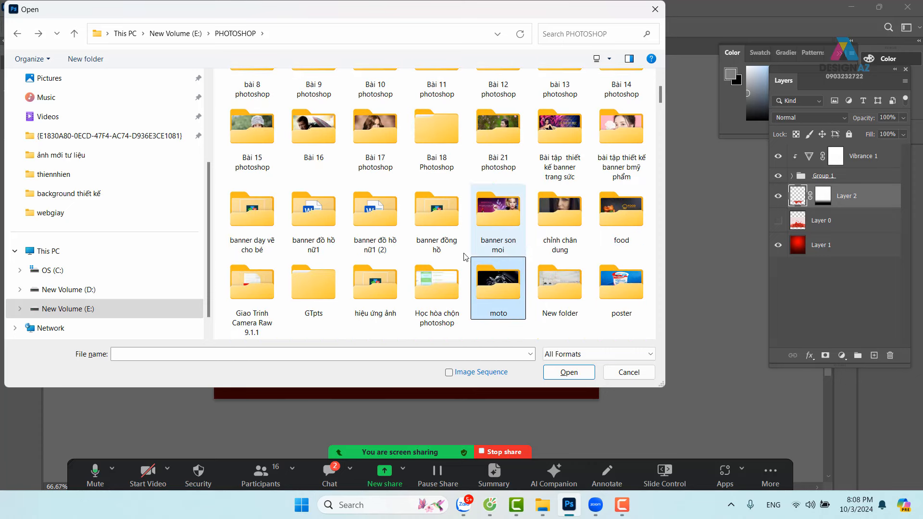
Open Night-water-sea-blue-moon_2560x1440 from "thiet ke banner gradient với pen dien thoai 4" inside "bài tập thiết kế banner bmỹ phẩm"
{"action": "left_click", "coordinate": [629, 129]}
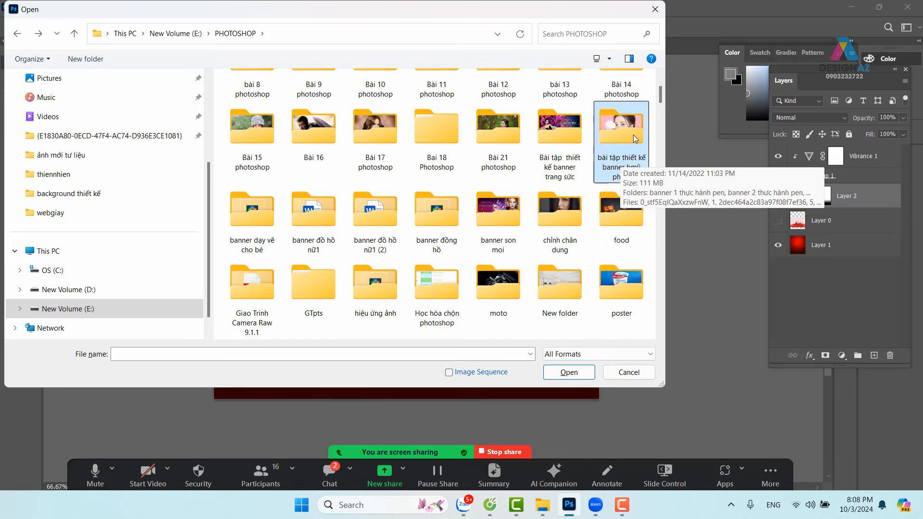
{"action": "double_click", "coordinate": [634, 140]}
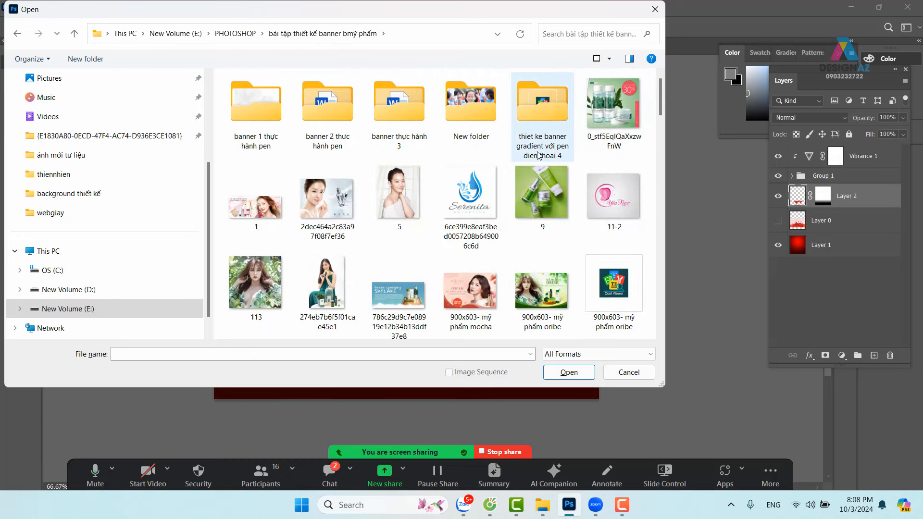
{"action": "double_click", "coordinate": [540, 114]}
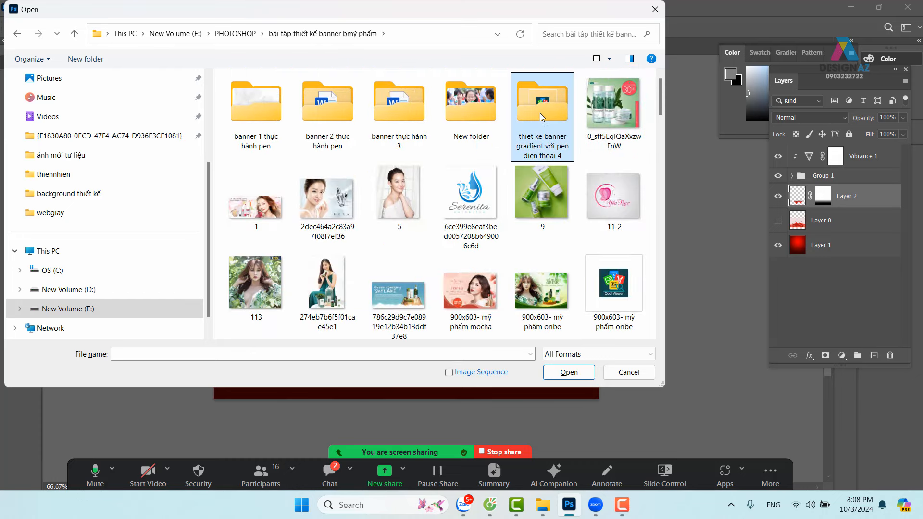
{"action": "left_click", "coordinate": [526, 133]}
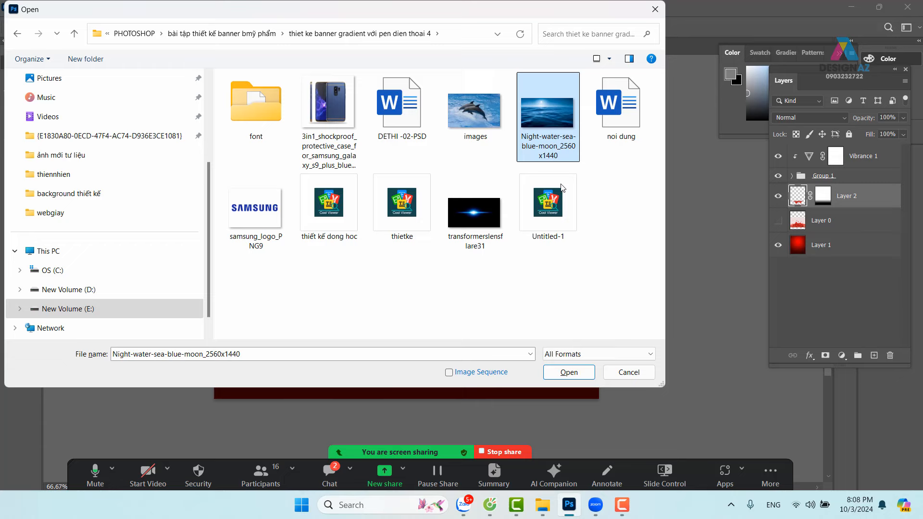
{"action": "left_click", "coordinate": [571, 371]}
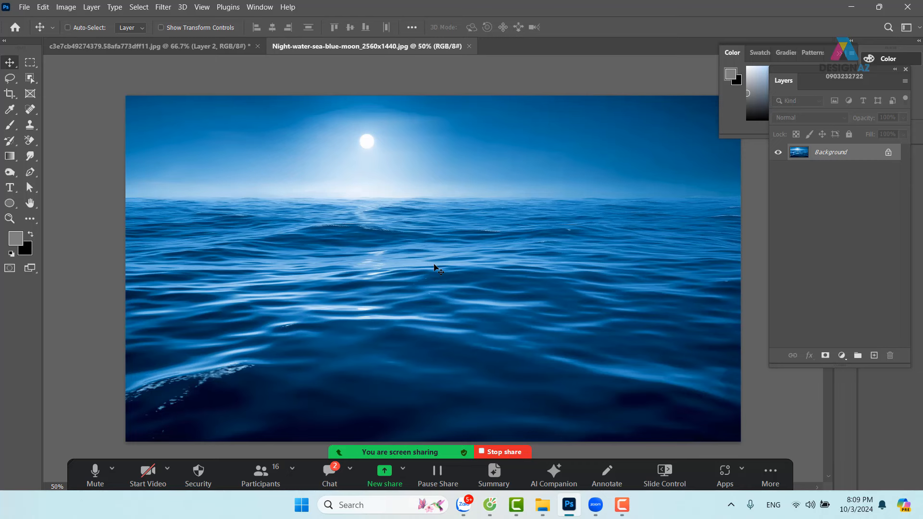
Crop the sky and moon off the upper part of the image, keeping only the water surface
{"action": "key", "text": "c"}
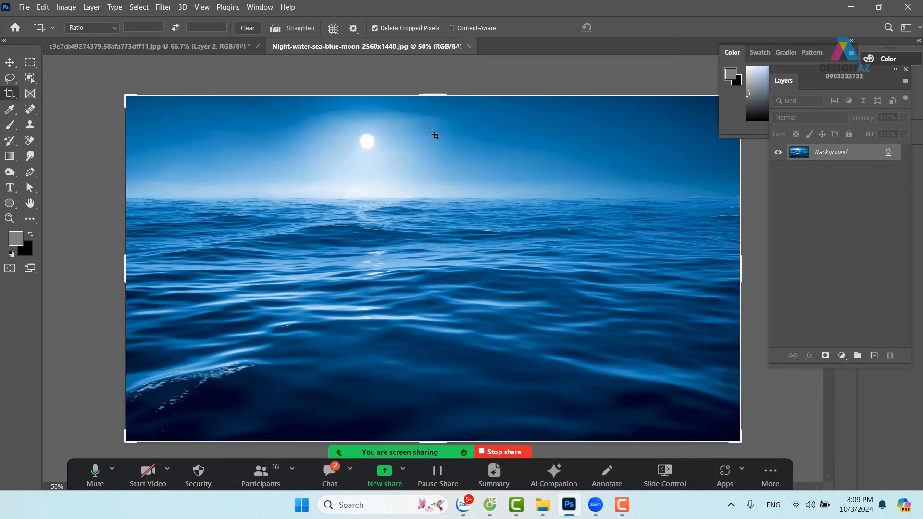
{"action": "left_click_drag", "start_coordinate": [433, 96], "coordinate": [430, 146]}
{"action": "left_click_drag", "start_coordinate": [431, 149], "coordinate": [431, 150]}
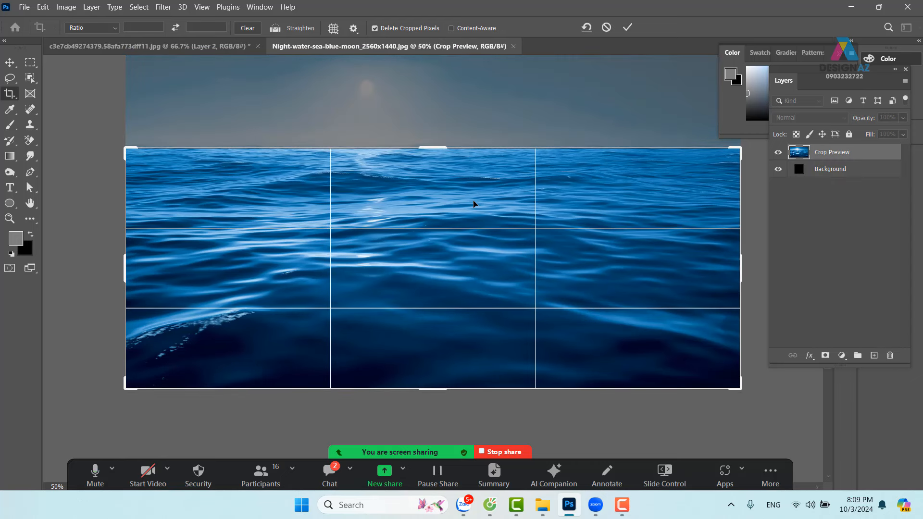
{"action": "key", "text": "Return"}
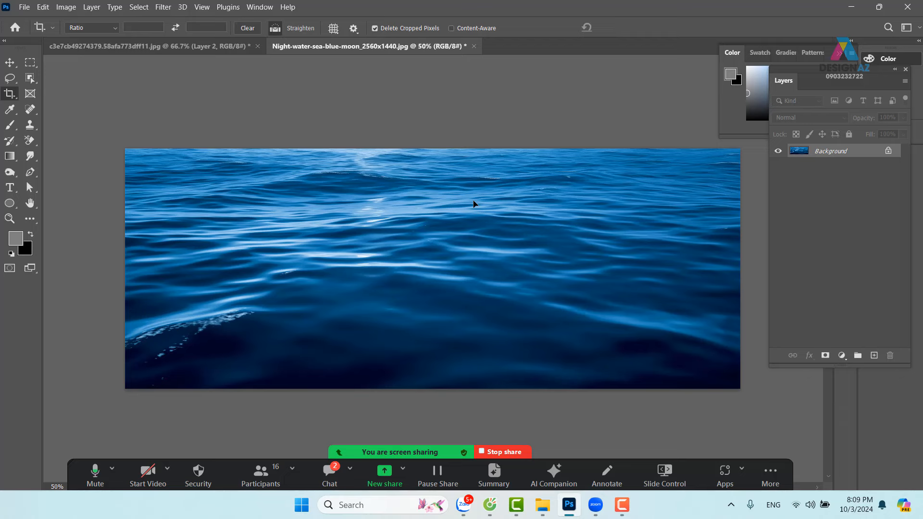
Save the cropped sea-surface image to the Desktop in Photoshop format as "mat bien" and close it
{"action": "key", "text": "ctrl+shift+s"}
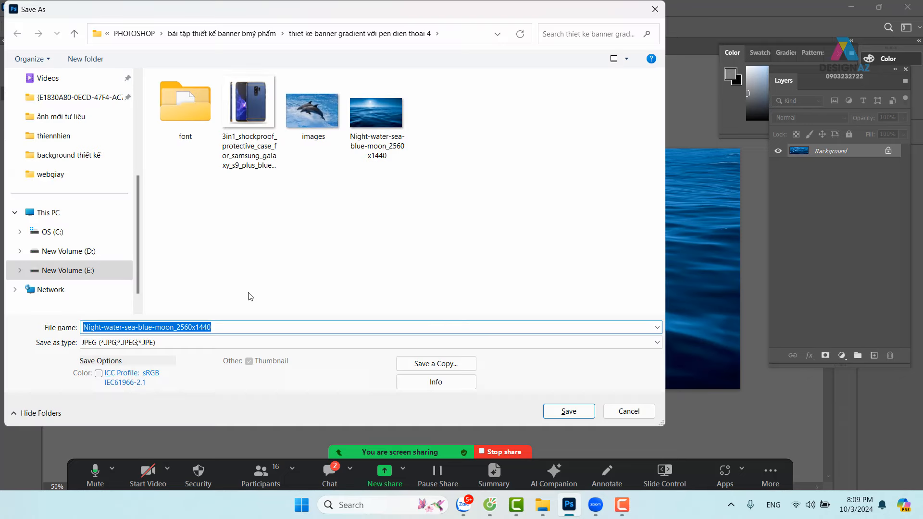
{"action": "left_click", "coordinate": [296, 343]}
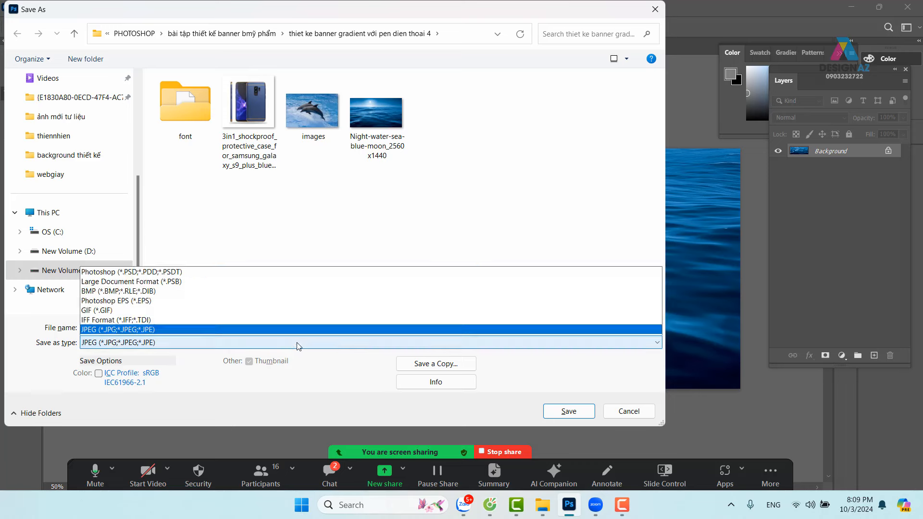
{"action": "left_click", "coordinate": [135, 157]}
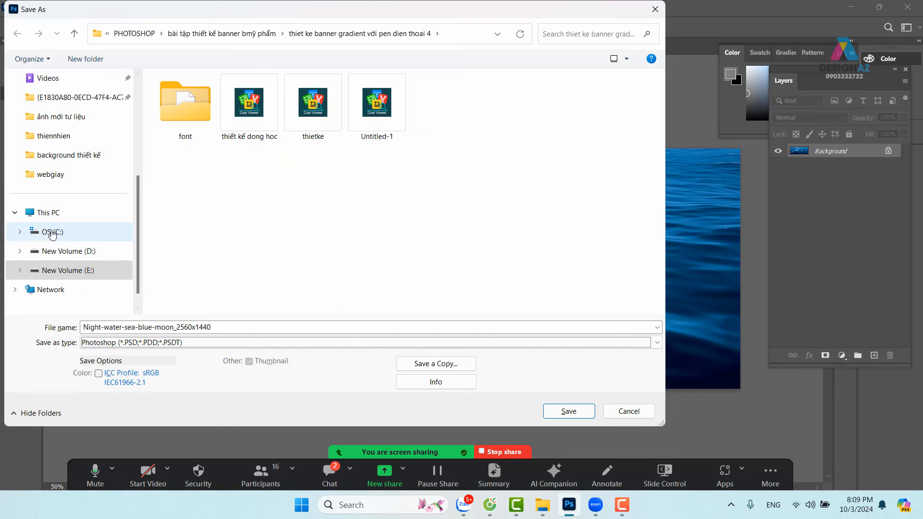
{"action": "scroll", "coordinate": [62, 140], "scroll_direction": "up", "scroll_amount": 4}
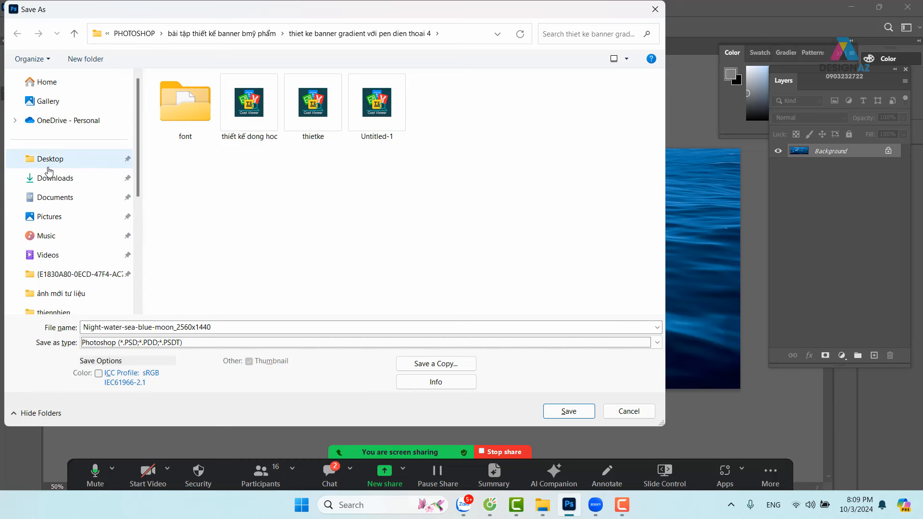
{"action": "left_click", "coordinate": [60, 159]}
{"action": "double_click", "coordinate": [224, 328]}
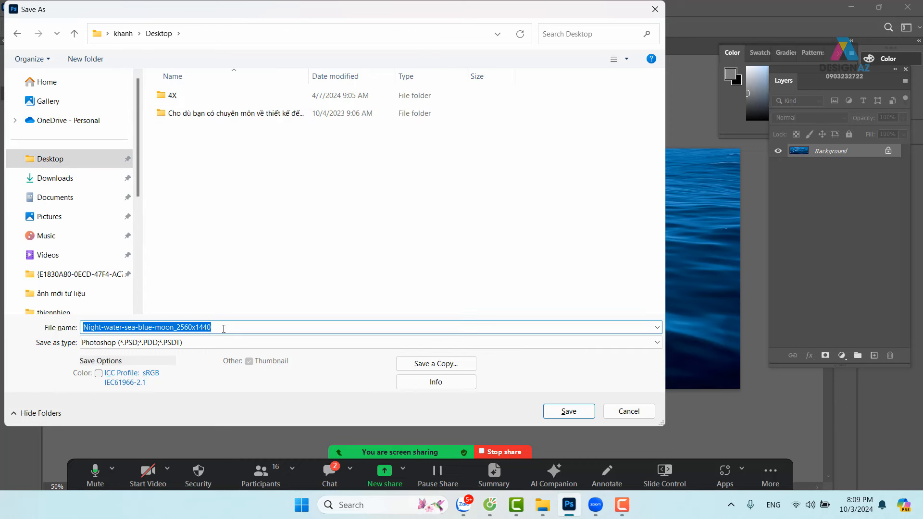
{"action": "key", "text": "BackSpace"}
{"action": "type", "text": "ma"}
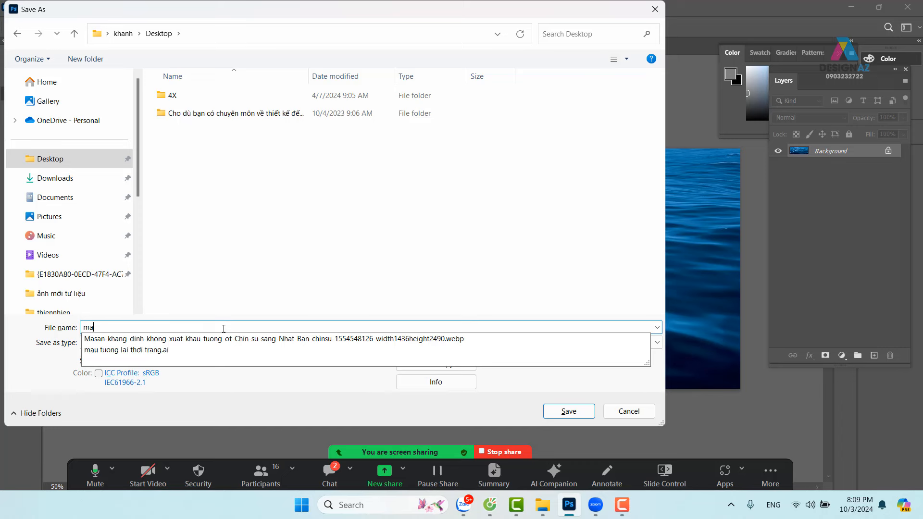
{"action": "type", "text": "t"}
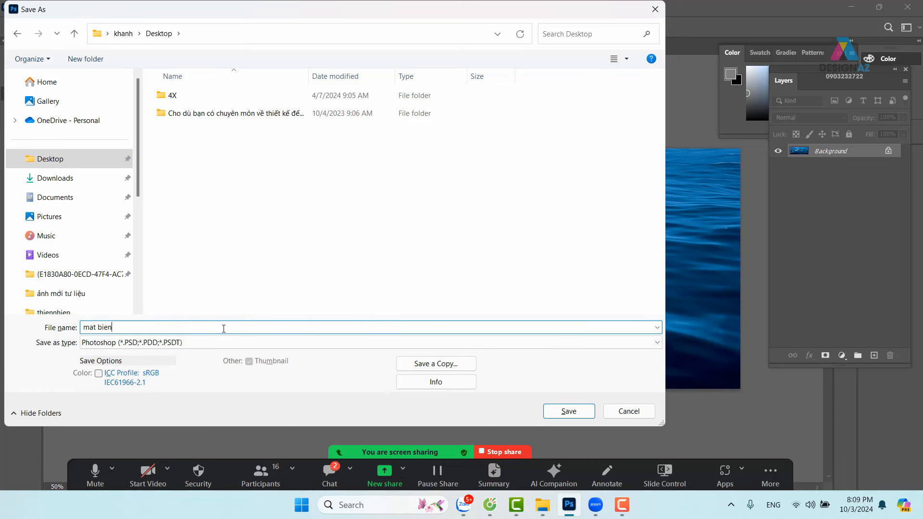
{"action": "type", "text": " bien"}
{"action": "key", "text": "Return"}
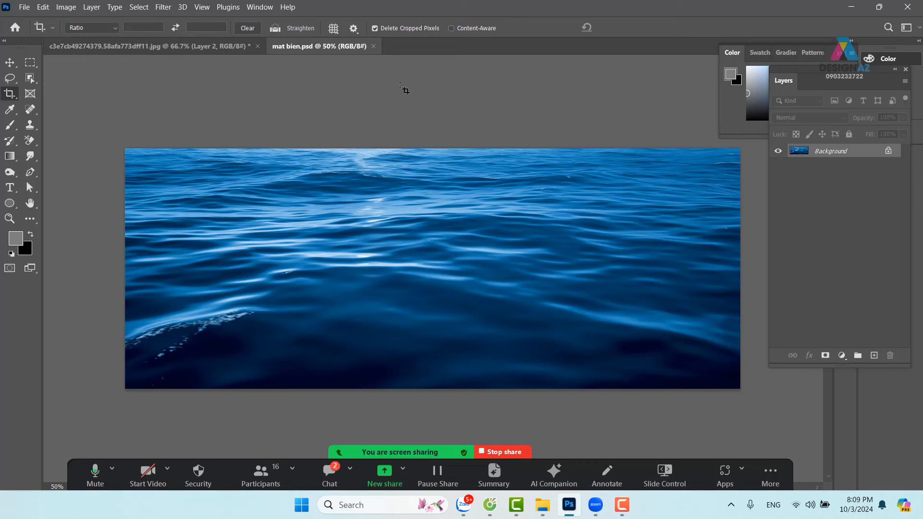
{"action": "left_click", "coordinate": [373, 46]}
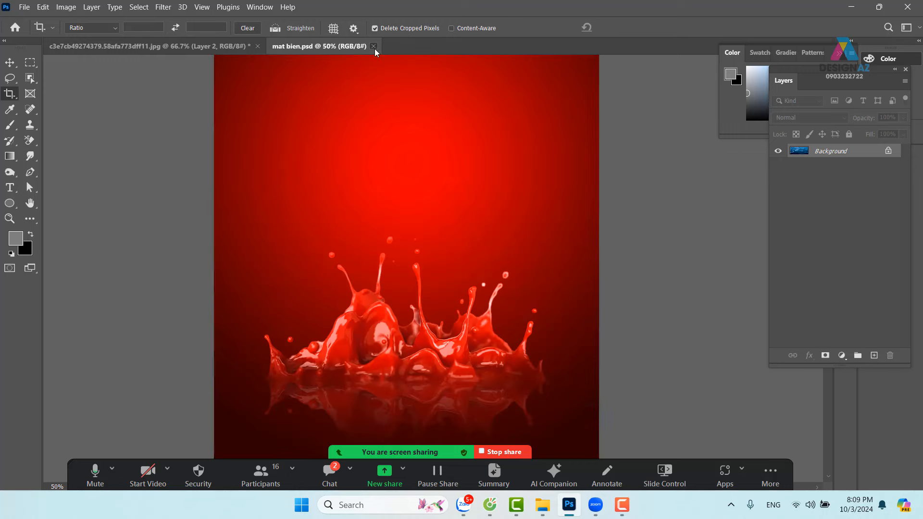
Select the splash's reflection, Layer 2, try shifting it slightly and undo the move
{"action": "left_click_drag", "start_coordinate": [519, 348], "coordinate": [518, 220]}
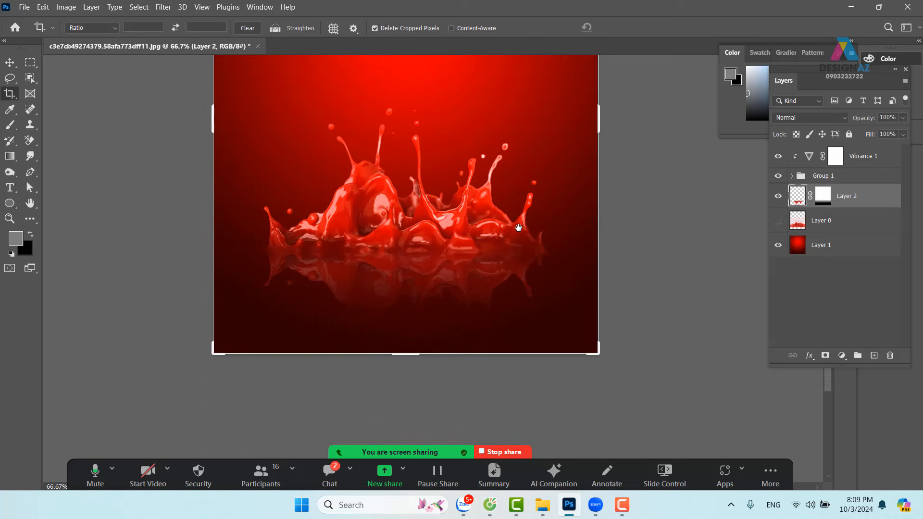
{"action": "left_click", "coordinate": [10, 62]}
{"action": "right_click", "coordinate": [452, 273]}
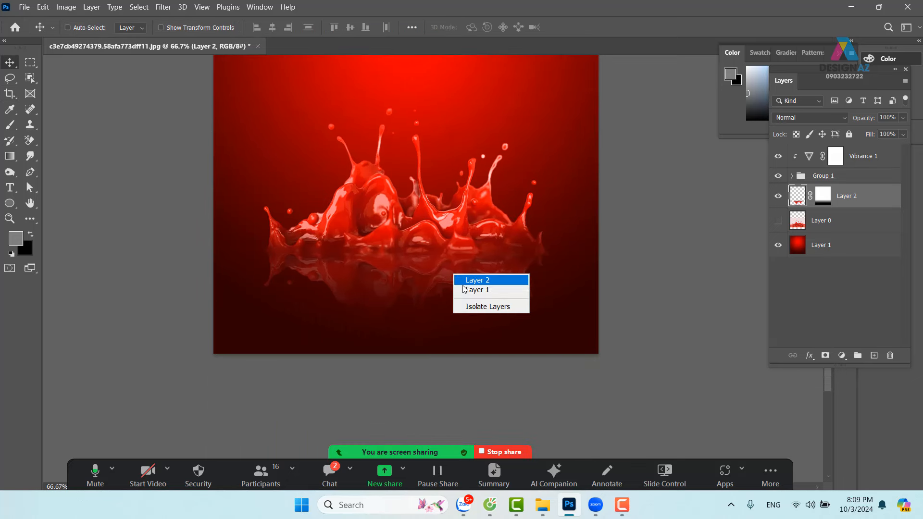
{"action": "left_click", "coordinate": [472, 281]}
{"action": "left_click_drag", "start_coordinate": [443, 272], "coordinate": [461, 277]}
{"action": "key", "text": "ctrl+z"}
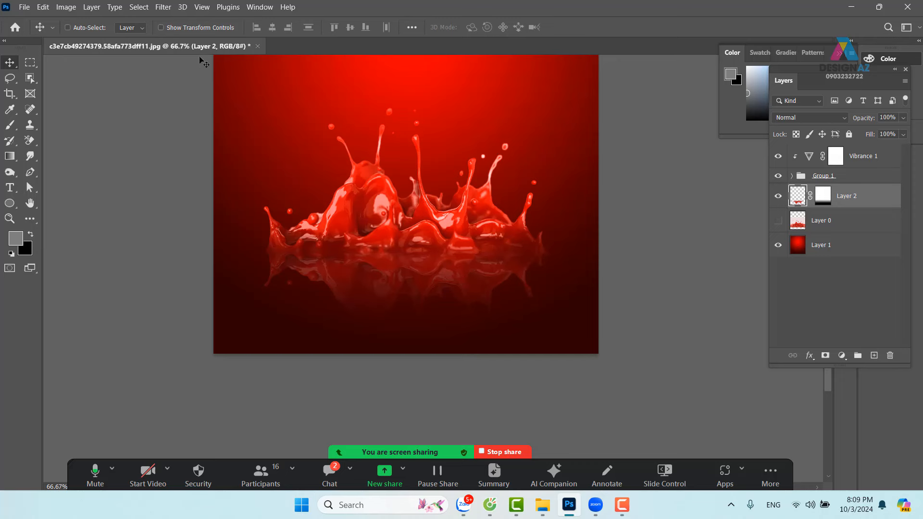
Apply the Filter Gallery's Glass distortion to the reflection, loading "mat bien" from the Desktop as its texture
{"action": "left_click", "coordinate": [163, 7]}
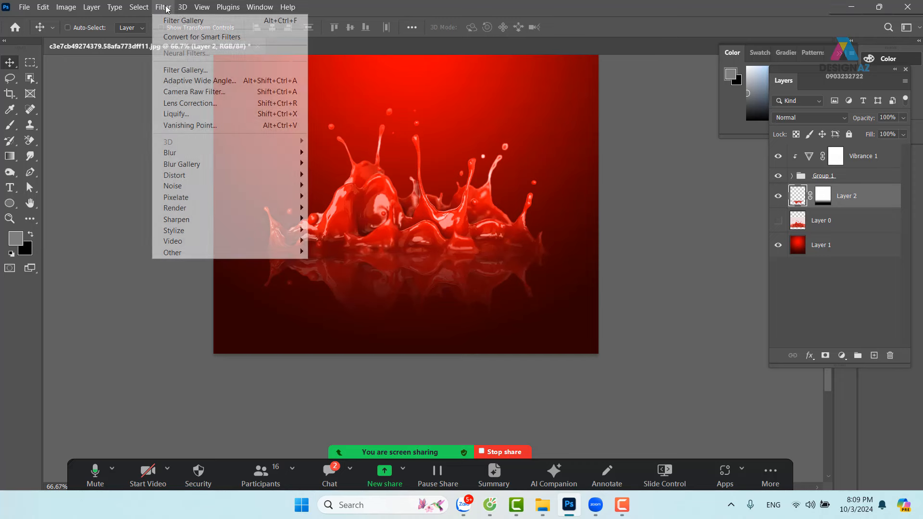
{"action": "left_click", "coordinate": [205, 71]}
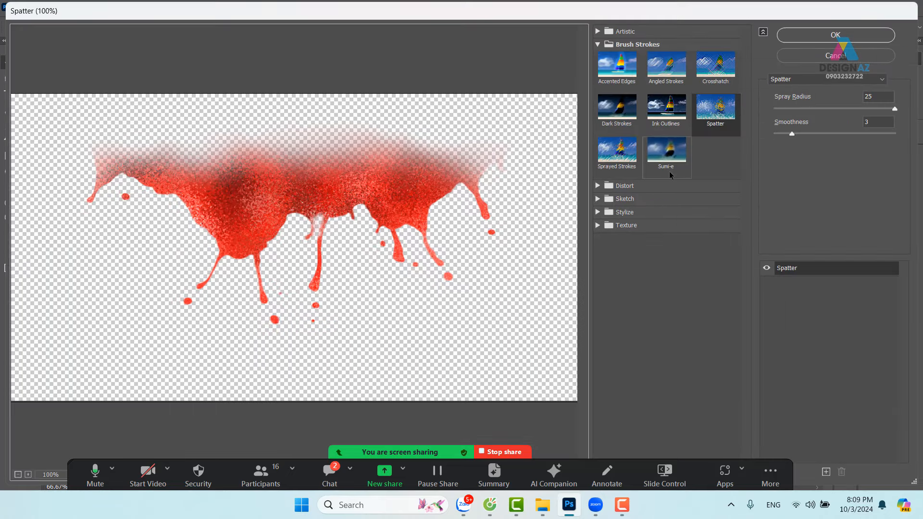
{"action": "left_click", "coordinate": [598, 187]}
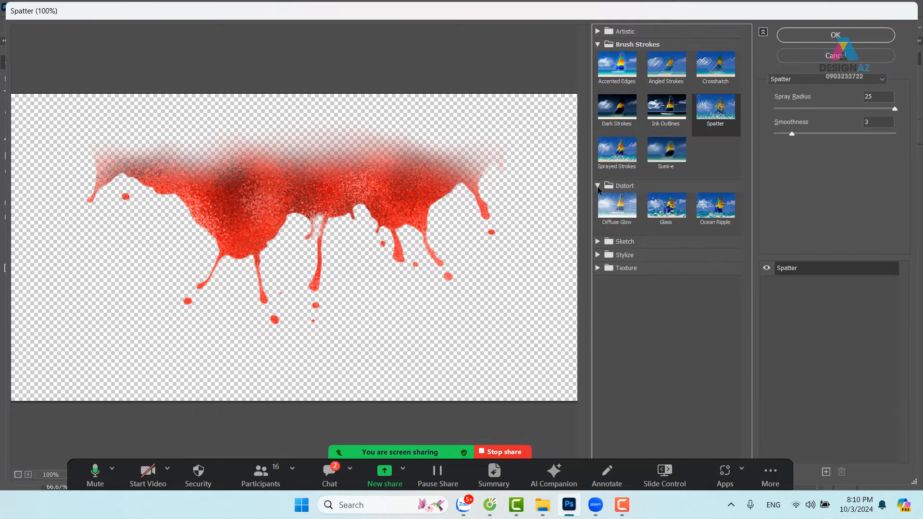
{"action": "left_click", "coordinate": [673, 212]}
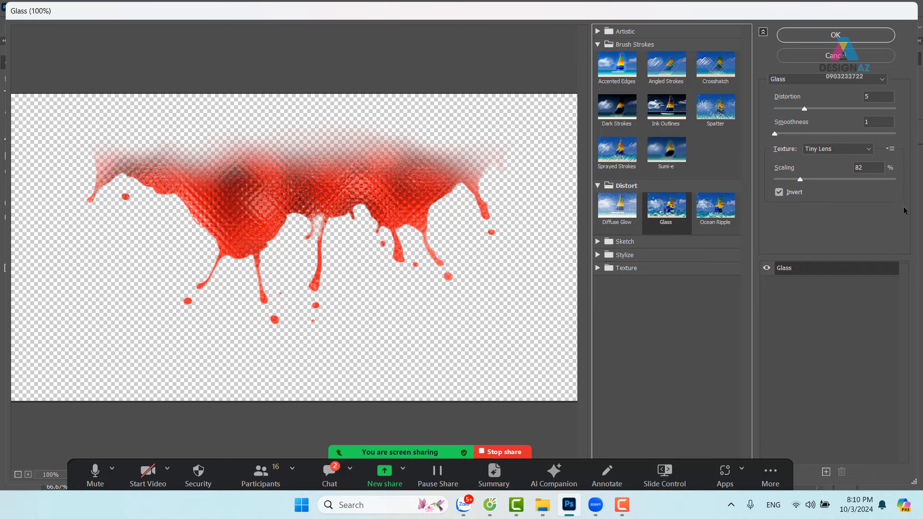
{"action": "left_click", "coordinate": [892, 150]}
{"action": "left_click", "coordinate": [878, 160]}
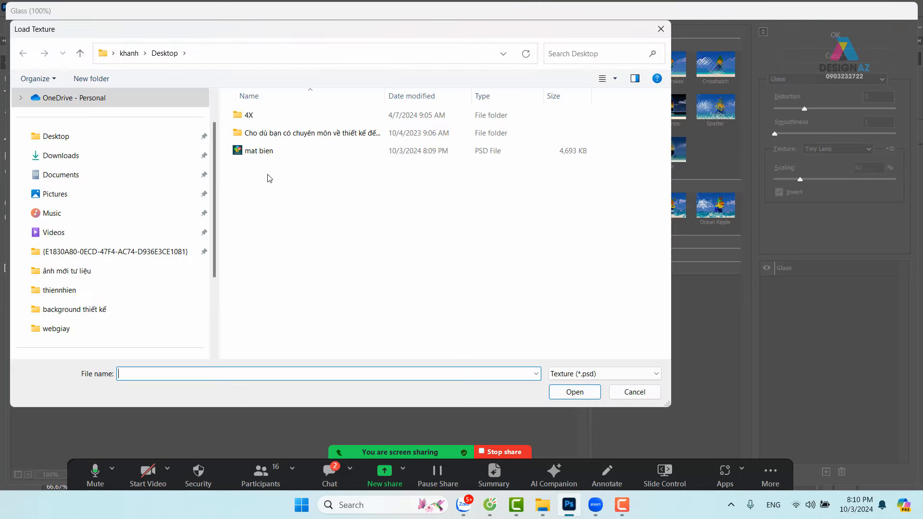
{"action": "left_click", "coordinate": [269, 154]}
{"action": "left_click", "coordinate": [586, 392]}
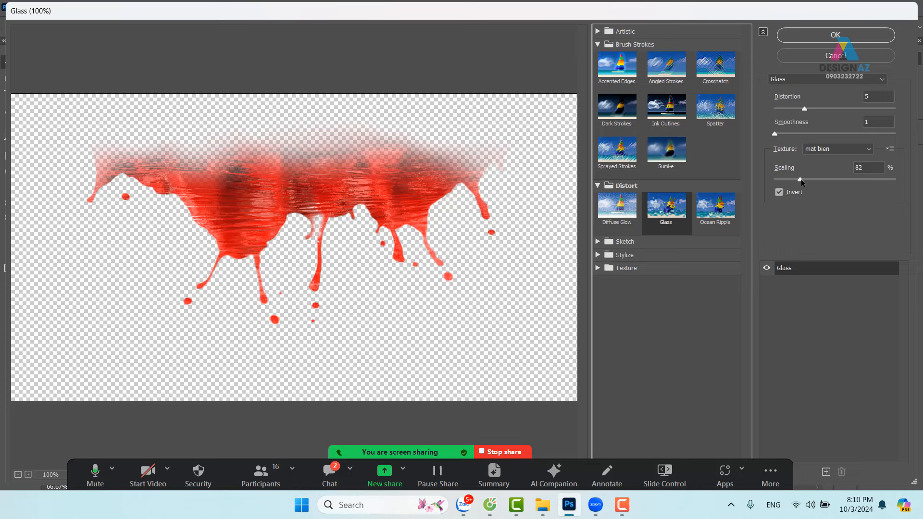
Set the Glass filter's scaling to 114% and smoothness to 5, apply it, and inspect the rippled reflection
{"action": "left_click_drag", "start_coordinate": [801, 180], "coordinate": [825, 181]}
{"action": "left_click_drag", "start_coordinate": [776, 134], "coordinate": [812, 137]}
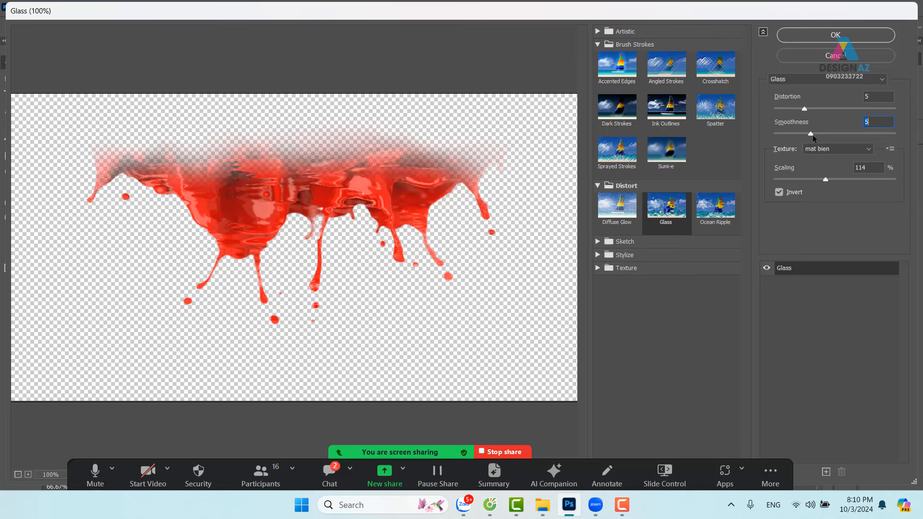
{"action": "left_click", "coordinate": [836, 34]}
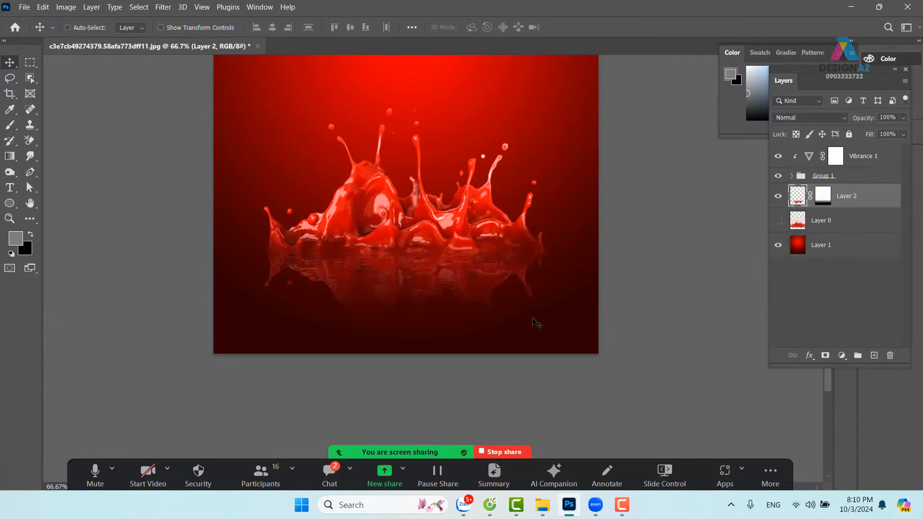
{"action": "key", "text": "ctrl+plus"}
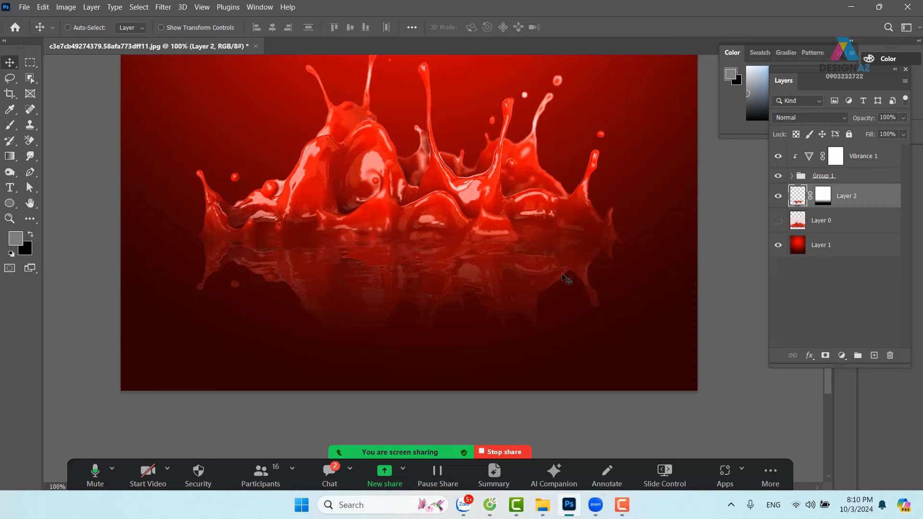
{"action": "key", "text": "ctrl+minus"}
{"action": "left_click_drag", "start_coordinate": [495, 210], "coordinate": [487, 291]}
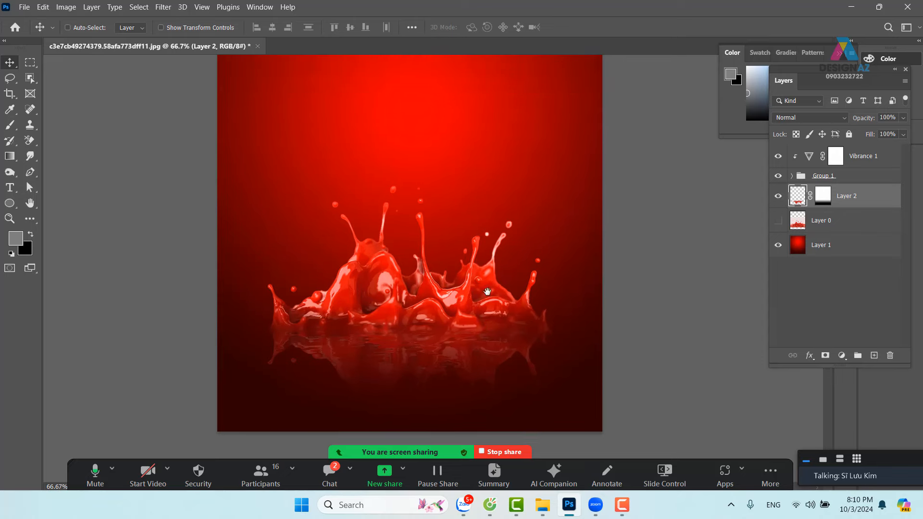
Open the noodle cup image 58789e126096929.6126704d0054b from File Explorer's "Phở bò ăn liền" folder as a separate document in Photoshop
{"action": "mouse_move", "coordinate": [542, 505]}
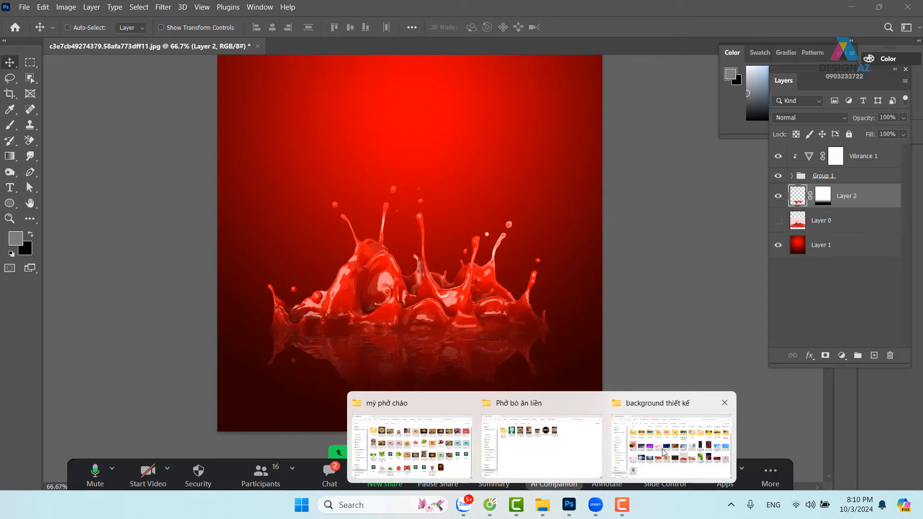
{"action": "left_click", "coordinate": [533, 453]}
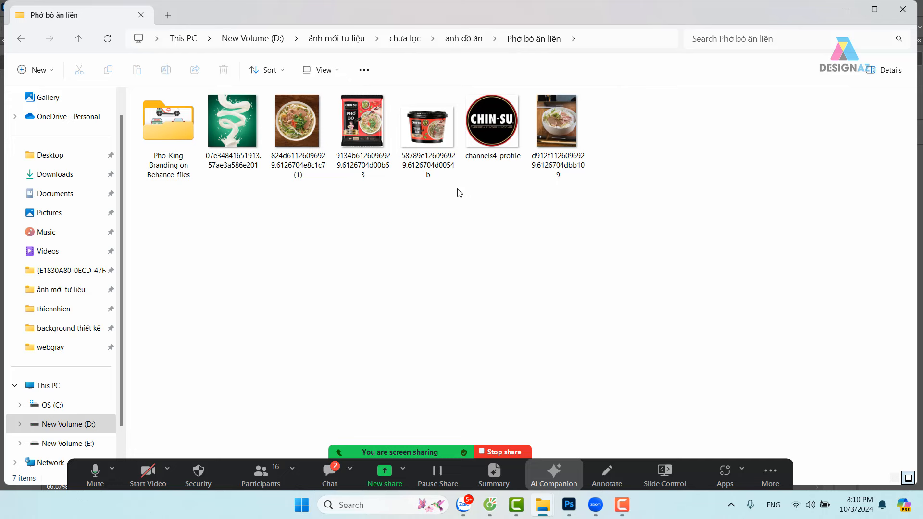
{"action": "left_click", "coordinate": [421, 131]}
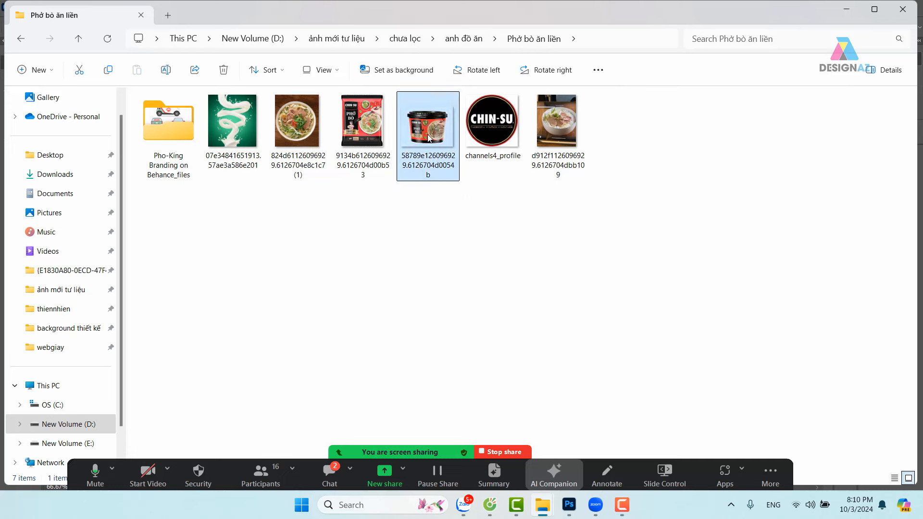
{"action": "left_click_drag", "start_coordinate": [427, 138], "coordinate": [656, 21]}
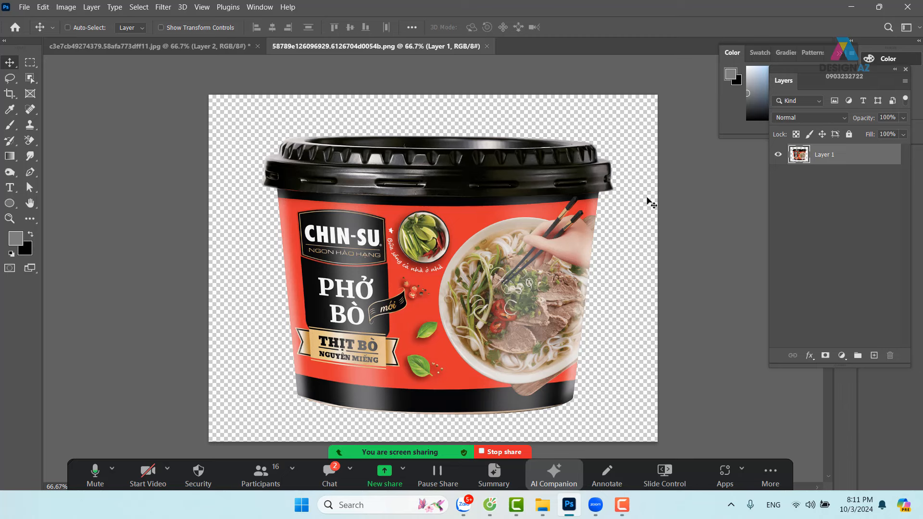
Apply a Vibrance adjustment of +100 to the noodle cup, comparing the preview off and on
{"action": "left_click", "coordinate": [66, 7]}
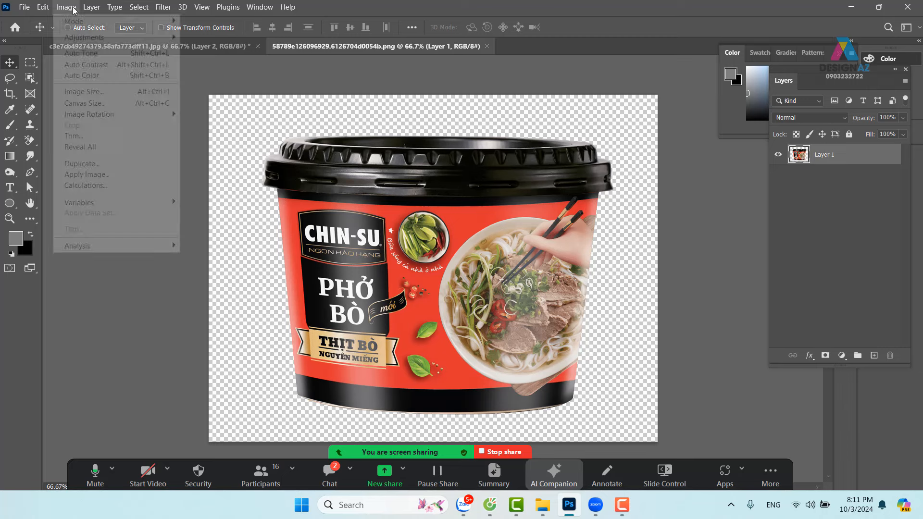
{"action": "mouse_move", "coordinate": [92, 39]}
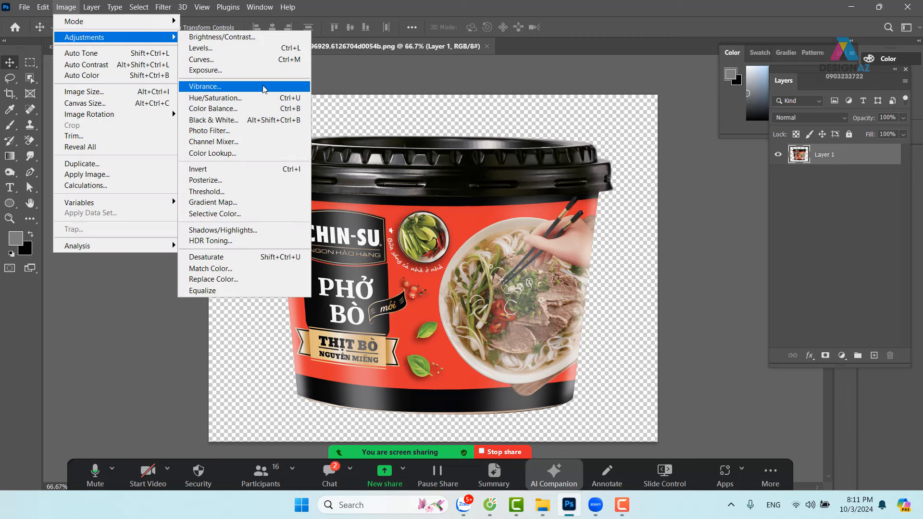
{"action": "left_click", "coordinate": [262, 86]}
{"action": "left_click_drag", "start_coordinate": [582, 146], "coordinate": [670, 132]}
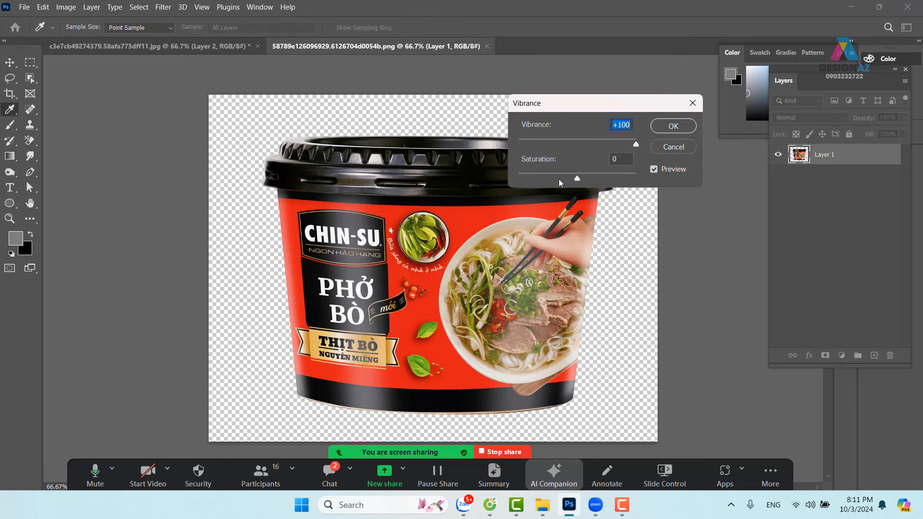
{"action": "left_click", "coordinate": [654, 169]}
{"action": "left_click", "coordinate": [654, 170]}
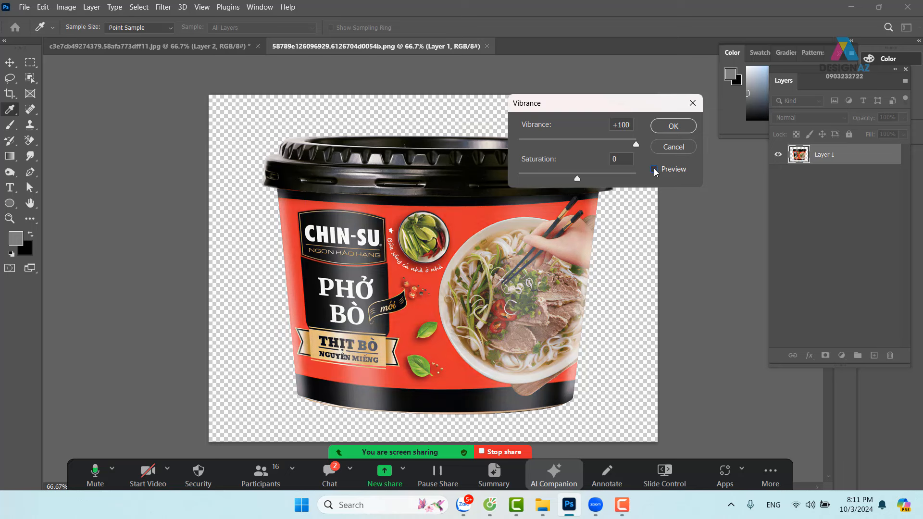
{"action": "left_click", "coordinate": [673, 127]}
Copy the entire noodle cup image and paste it into the red splash document above Layer 2
{"action": "key", "text": "v"}
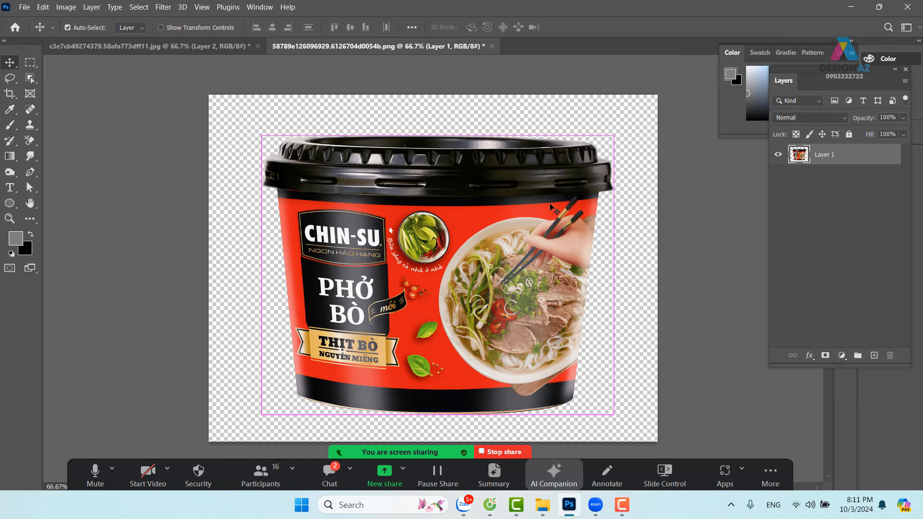
{"action": "key", "text": "ctrl+a"}
{"action": "key", "text": "ctrl+c"}
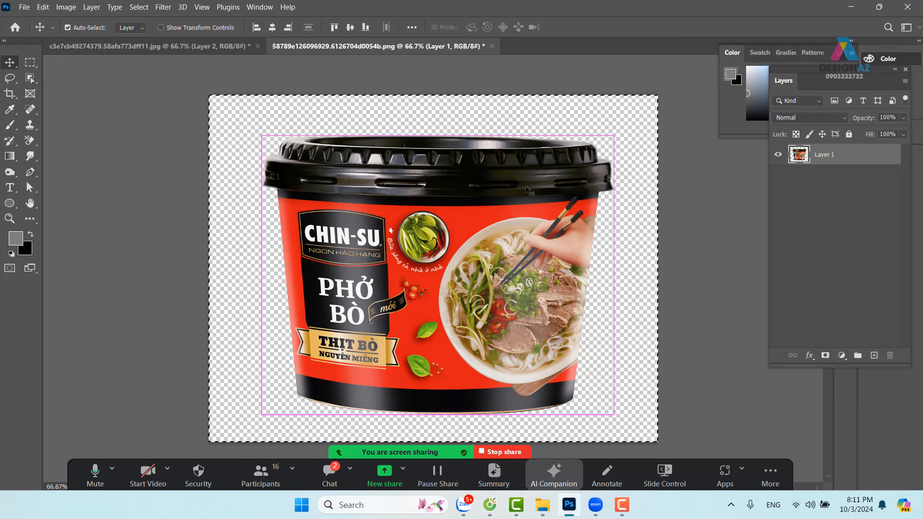
{"action": "left_click", "coordinate": [172, 46]}
{"action": "key", "text": "ctrl+v"}
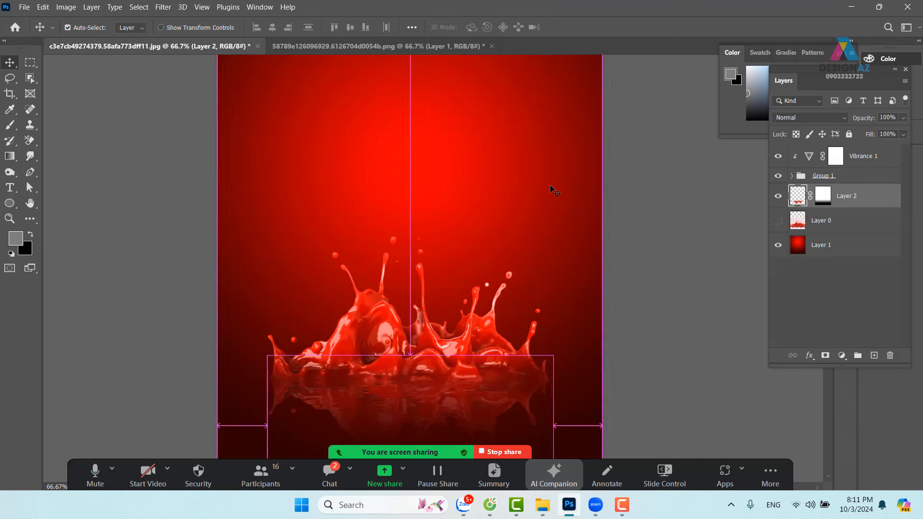
Convert the pasted noodle cup layer, Layer 3, to a Smart Object
{"action": "key", "text": "ctrl+t"}
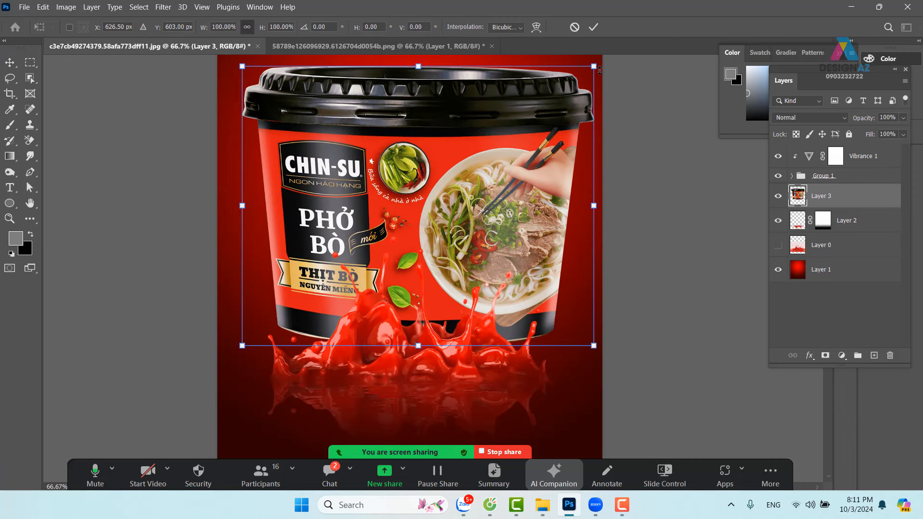
{"action": "key", "text": "Return"}
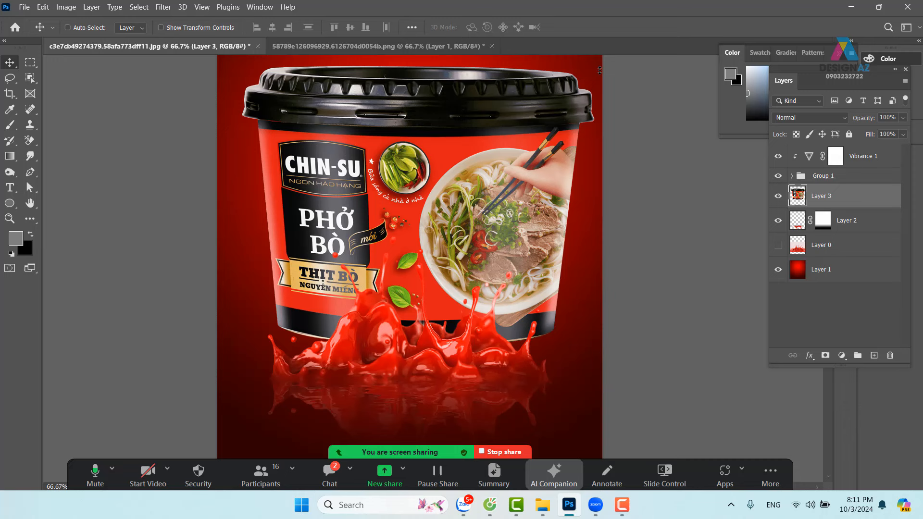
{"action": "right_click", "coordinate": [848, 196]}
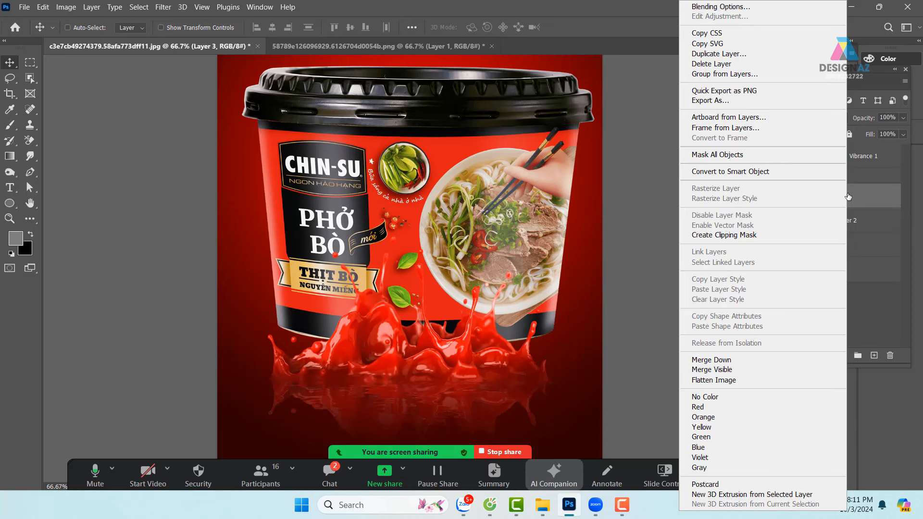
{"action": "left_click", "coordinate": [767, 174]}
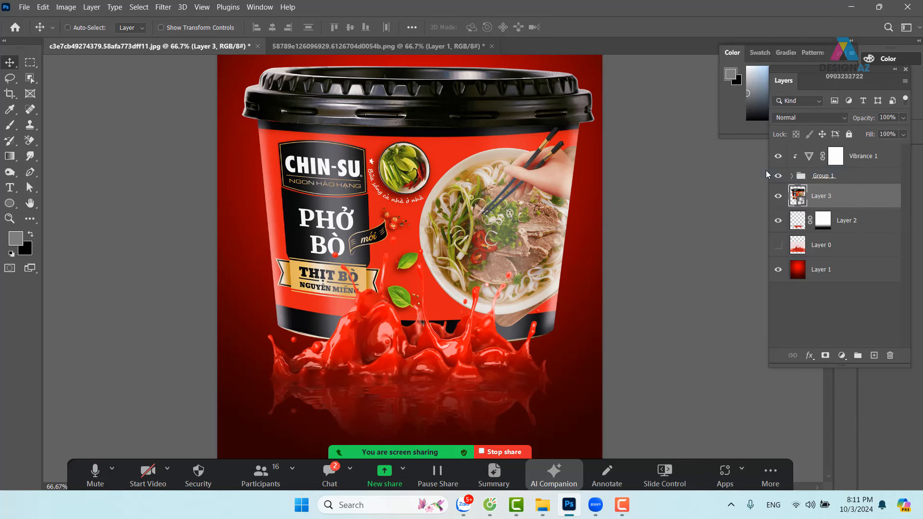
Scale the noodle cup to about 48%, rotate it about 30° clockwise and position it just above the splash
{"action": "key", "text": "ctrl+t"}
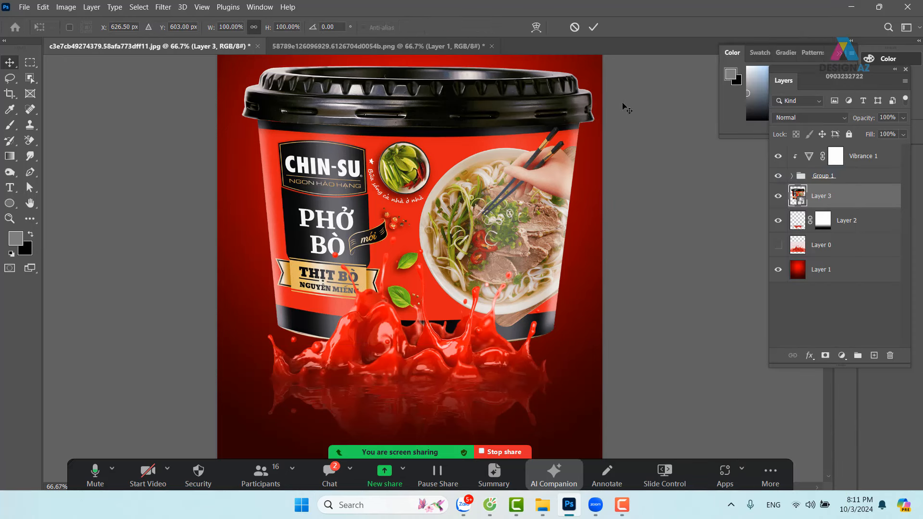
{"action": "left_click_drag", "start_coordinate": [591, 69], "coordinate": [427, 199]}
{"action": "left_click_drag", "start_coordinate": [348, 255], "coordinate": [437, 181]}
{"action": "left_click_drag", "start_coordinate": [519, 133], "coordinate": [539, 190]}
{"action": "left_click_drag", "start_coordinate": [456, 206], "coordinate": [448, 230]}
{"action": "left_click_drag", "start_coordinate": [529, 200], "coordinate": [512, 202]}
{"action": "left_click_drag", "start_coordinate": [411, 216], "coordinate": [420, 216]}
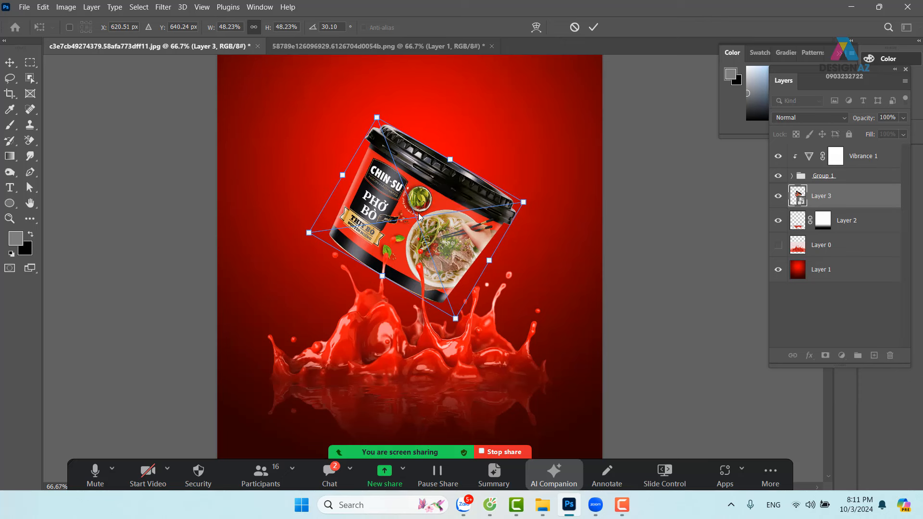
{"action": "left_click_drag", "start_coordinate": [431, 215], "coordinate": [447, 235]}
{"action": "key", "text": "Return"}
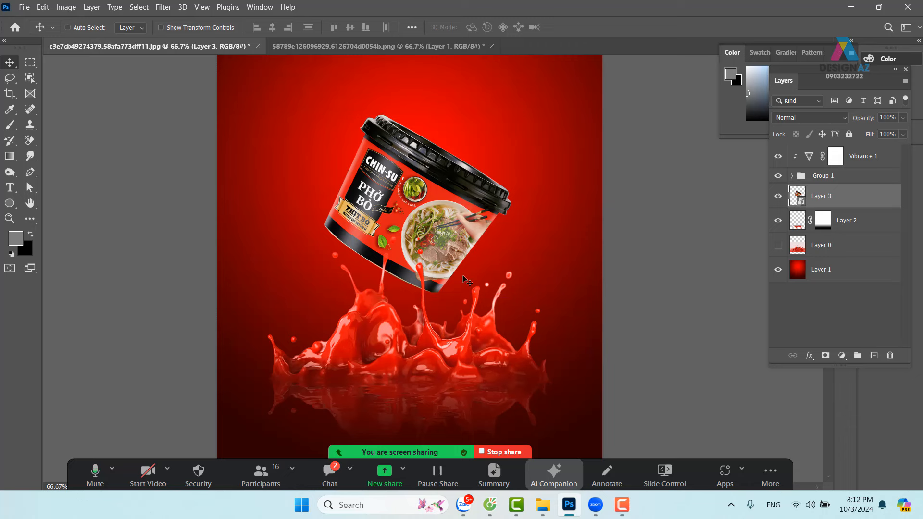
Open the noodle package image 9134b6126096929.6126704d00b53 from the Phở bò ăn liền folder as a separate document
{"action": "mouse_move", "coordinate": [543, 505]}
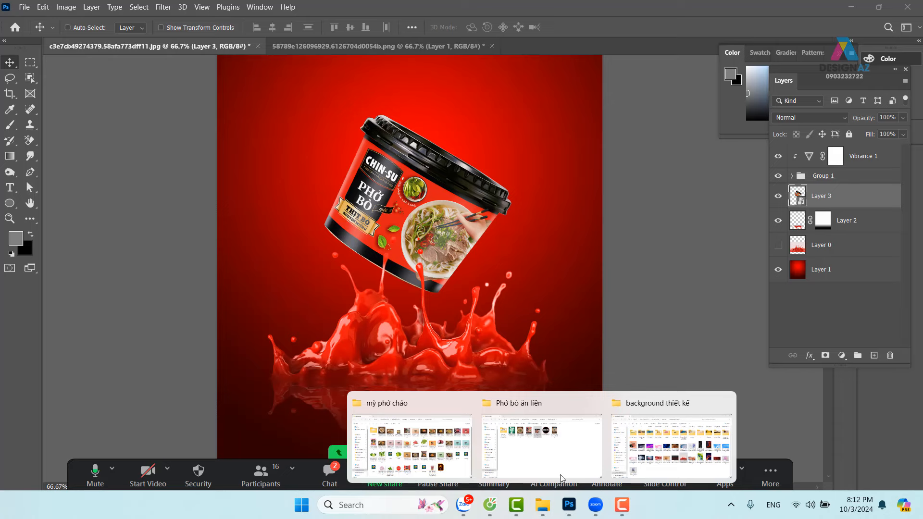
{"action": "left_click", "coordinate": [557, 451]}
{"action": "left_click", "coordinate": [370, 152]}
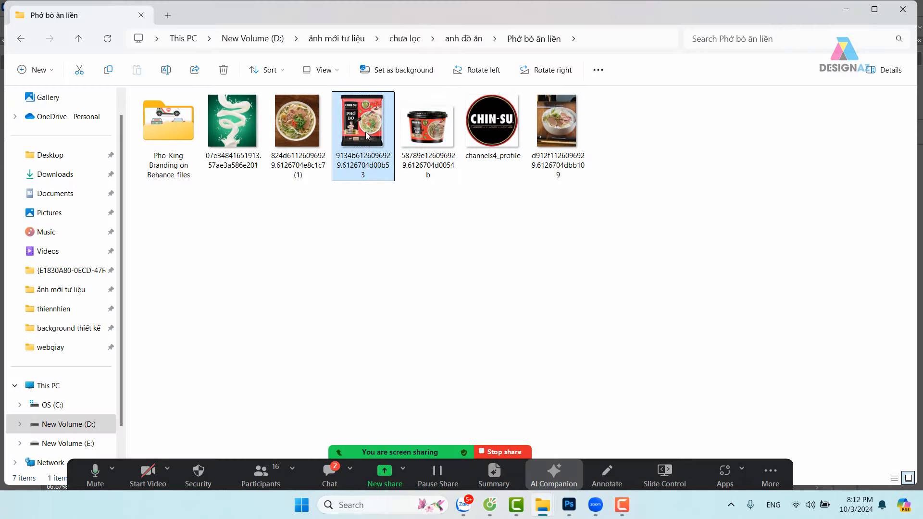
{"action": "left_click_drag", "start_coordinate": [367, 135], "coordinate": [642, 24]}
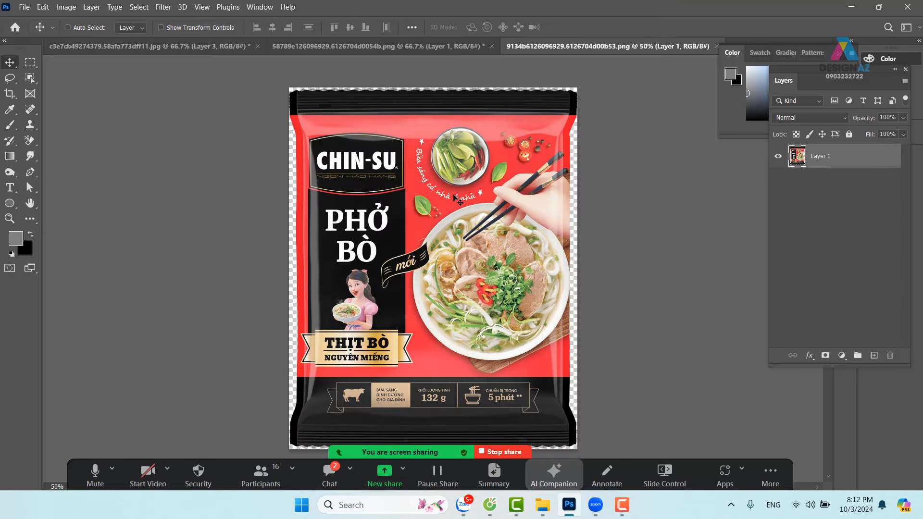
Select the whole package image, raise its Vibrance to the maximum, and copy it
{"action": "key", "text": "ctrl+a"}
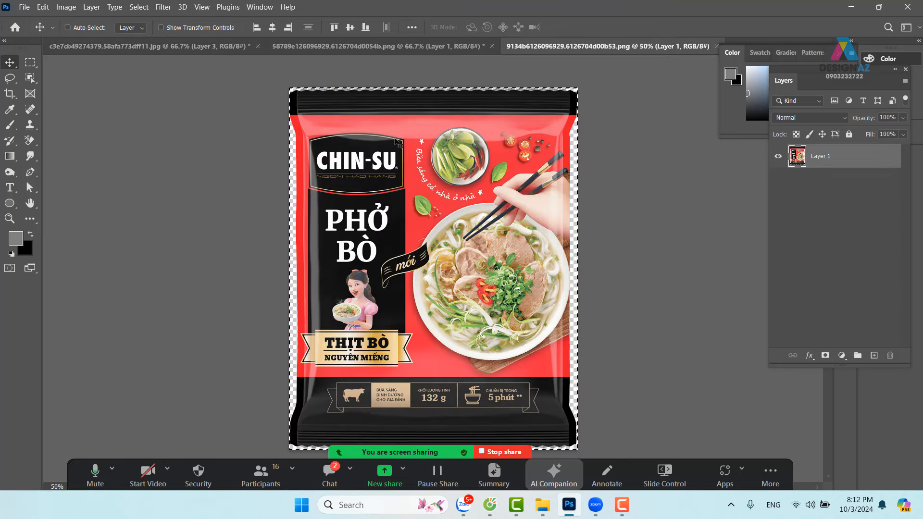
{"action": "left_click", "coordinate": [66, 7]}
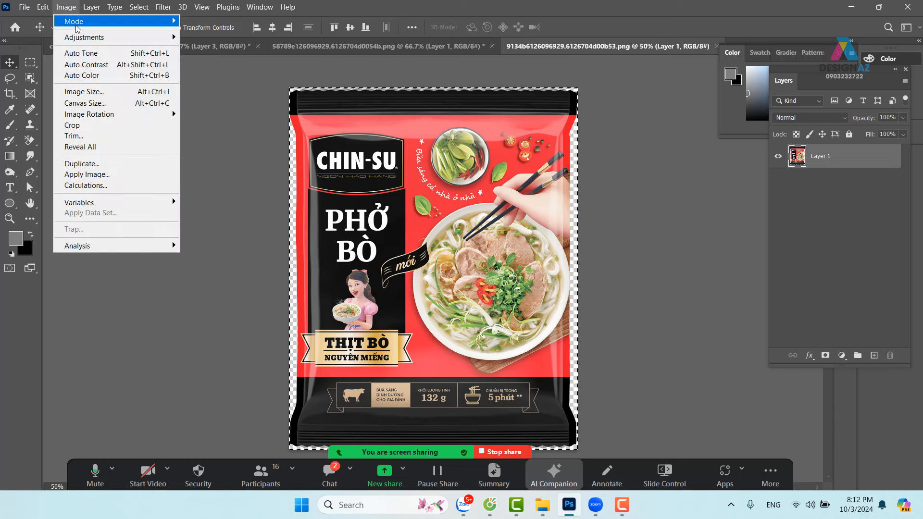
{"action": "mouse_move", "coordinate": [84, 38]}
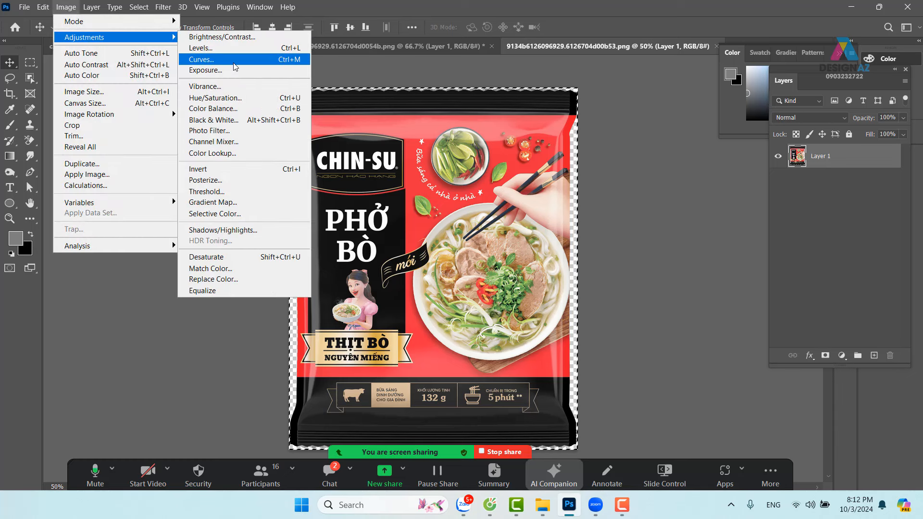
{"action": "left_click", "coordinate": [235, 87]}
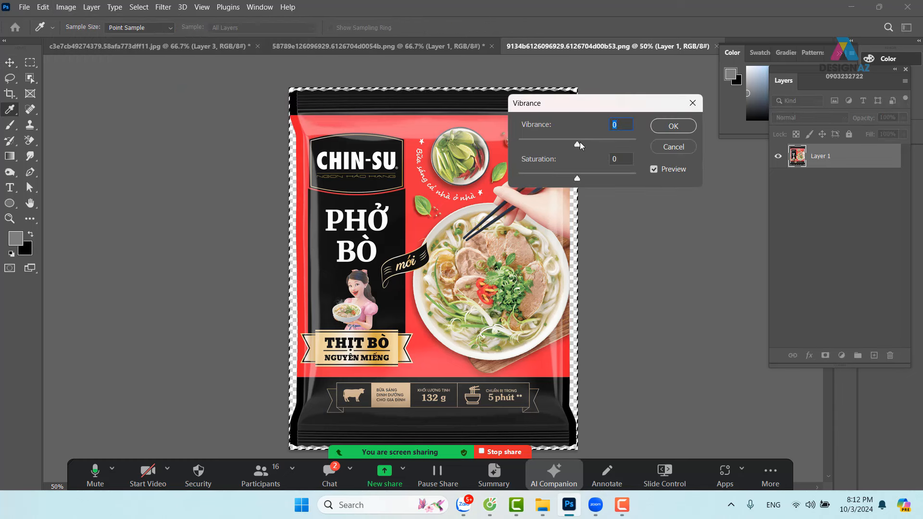
{"action": "left_click_drag", "start_coordinate": [579, 142], "coordinate": [709, 134]}
{"action": "left_click", "coordinate": [673, 125]}
{"action": "key", "text": "v"}
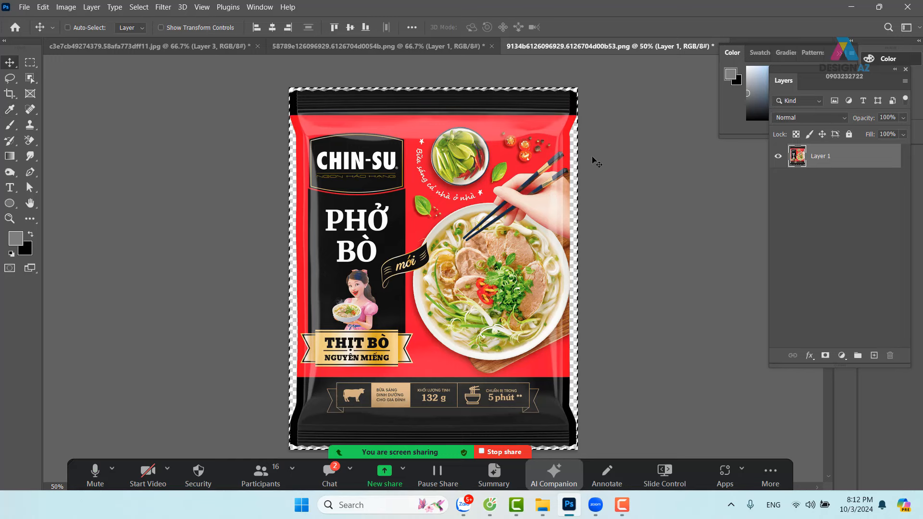
Paste the package into the red splash poster, scale it to about 34%, and place it over the cup's right side
{"action": "left_click", "coordinate": [185, 46]}
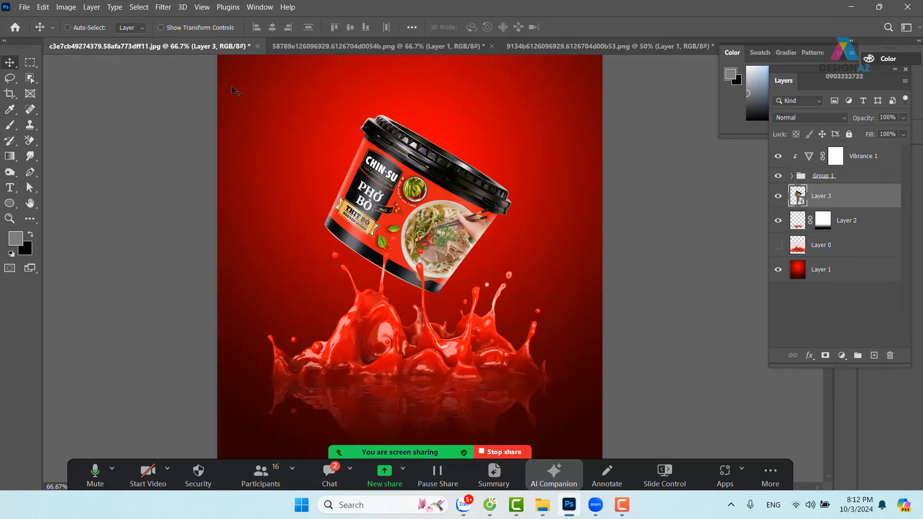
{"action": "key", "text": "ctrl"}
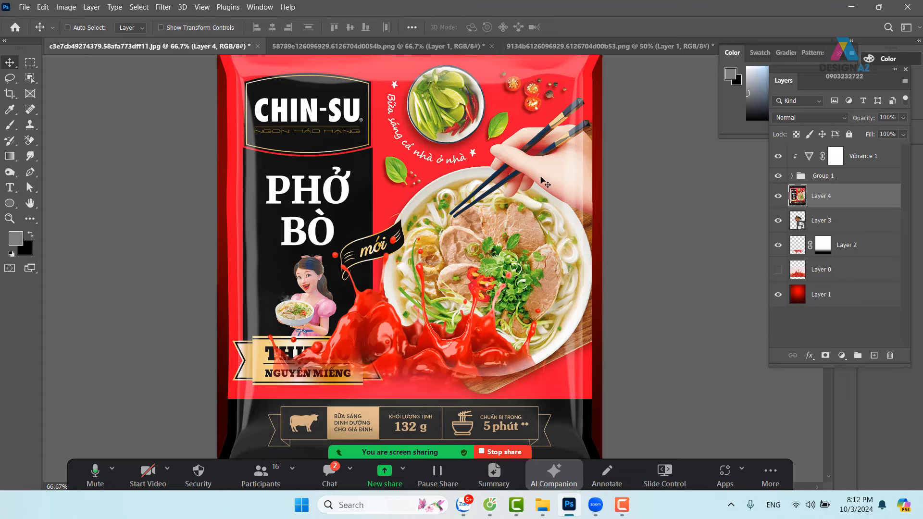
{"action": "left_click_drag", "start_coordinate": [490, 182], "coordinate": [443, 237]}
{"action": "key", "text": "ctrl+t"}
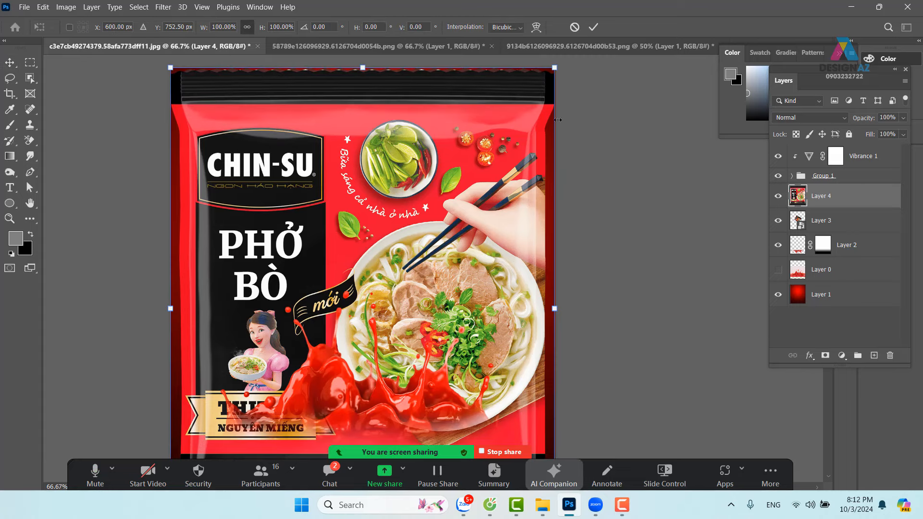
{"action": "left_click_drag", "start_coordinate": [555, 69], "coordinate": [266, 355]}
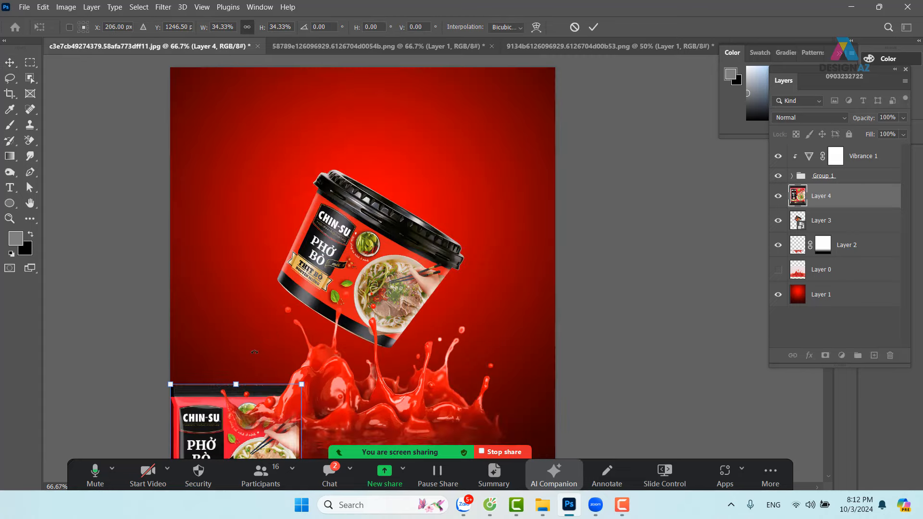
{"action": "left_click_drag", "start_coordinate": [243, 394], "coordinate": [452, 178]}
{"action": "left_click_drag", "start_coordinate": [418, 227], "coordinate": [476, 138]}
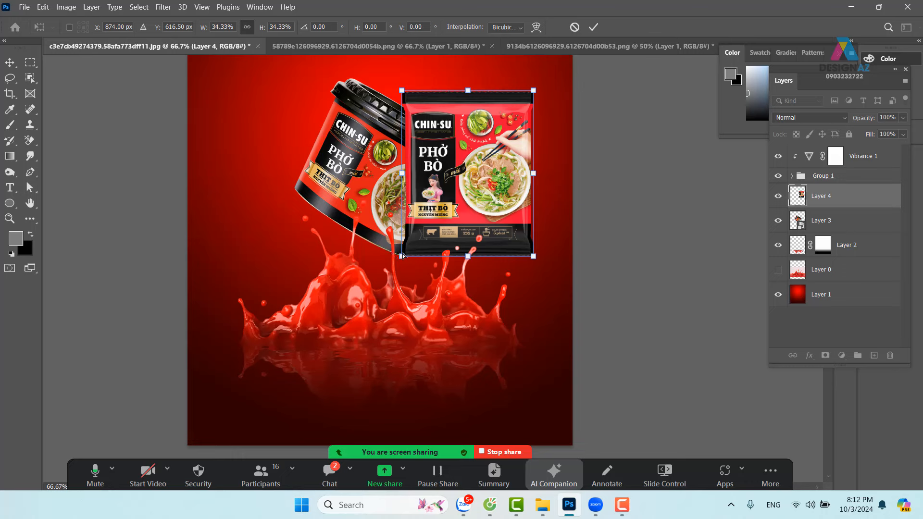
Distort the package's corners and sides into a narrower perspective shape tilted clockwise beside the cup
{"action": "left_click_drag", "start_coordinate": [401, 256], "coordinate": [402, 210]}
{"action": "left_click_drag", "start_coordinate": [404, 94], "coordinate": [464, 98]}
{"action": "left_click_drag", "start_coordinate": [540, 266], "coordinate": [489, 240]}
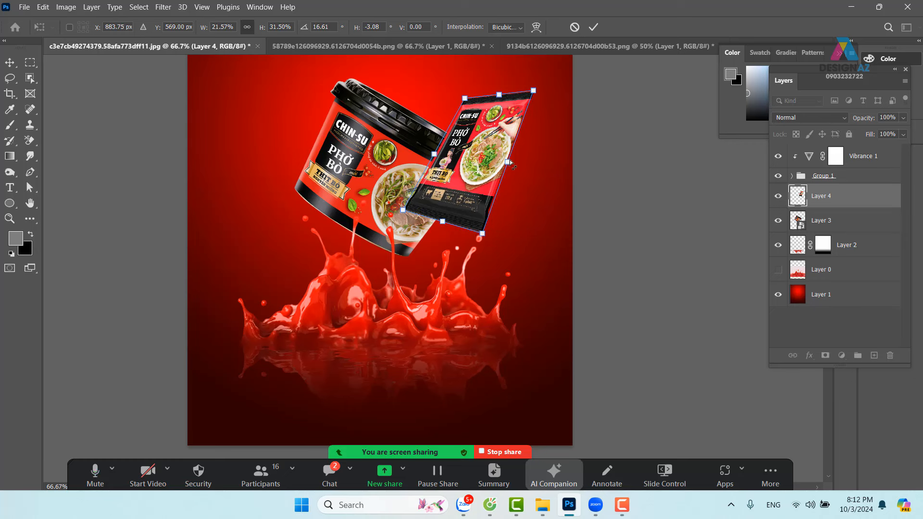
{"action": "mouse_move", "coordinate": [509, 164]}
{"action": "left_mouse_down"}
{"action": "mouse_move", "coordinate": [520, 163]}
{"action": "mouse_move", "coordinate": [487, 189]}
{"action": "mouse_move", "coordinate": [492, 169]}
{"action": "left_mouse_up"}
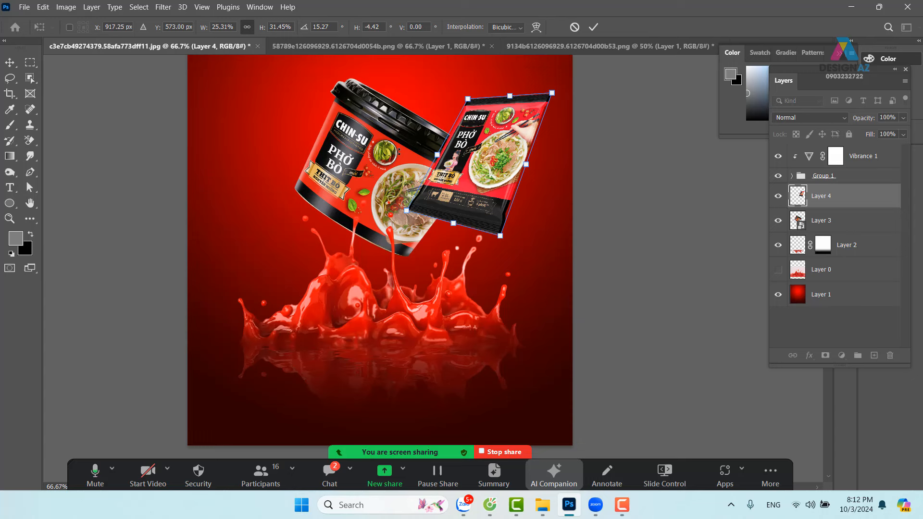
{"action": "left_click_drag", "start_coordinate": [553, 98], "coordinate": [558, 106]}
{"action": "key", "text": "Return"}
Rotate the cup on Layer 3 to about -34° and move it up and slightly left above the splash
{"action": "right_click", "coordinate": [402, 155]}
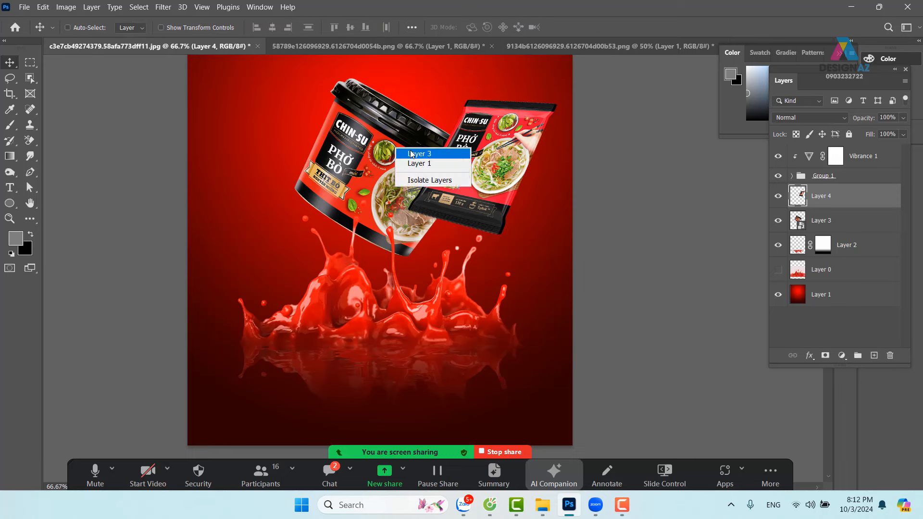
{"action": "left_click", "coordinate": [423, 150]}
{"action": "key", "text": "ctrl+t"}
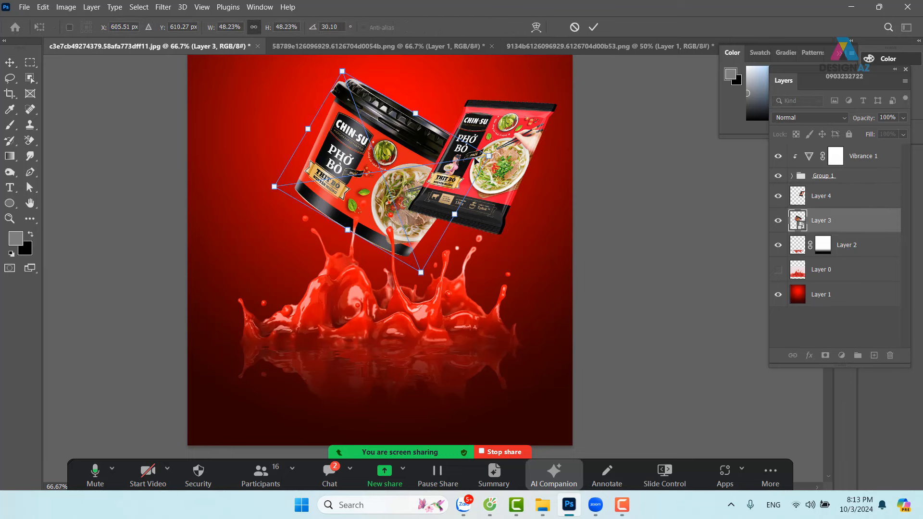
{"action": "left_click_drag", "start_coordinate": [491, 140], "coordinate": [395, 91]}
{"action": "left_click_drag", "start_coordinate": [363, 141], "coordinate": [380, 113]}
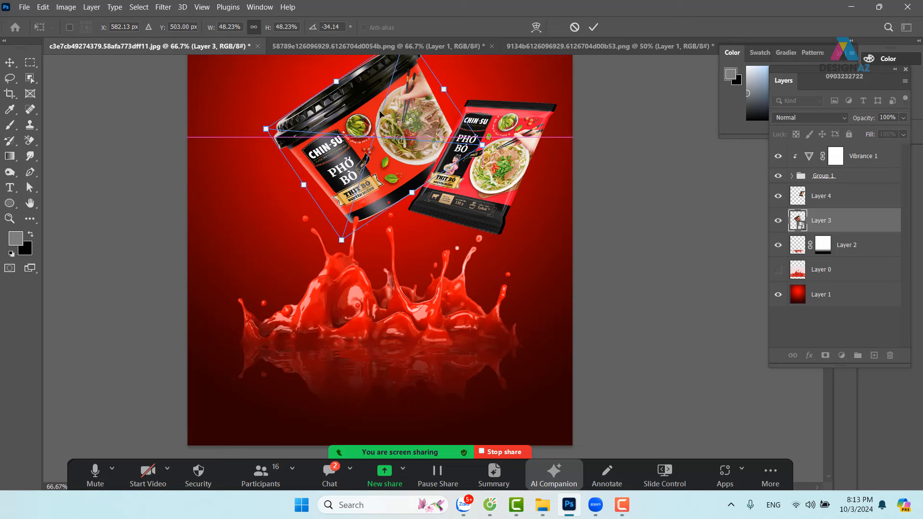
{"action": "key", "text": "Return"}
Bring the cup layer to the front and reposition the cup and package so the cup overlaps the package
{"action": "key", "text": "ctrl+shift+bracketright"}
{"action": "left_click_drag", "start_coordinate": [411, 162], "coordinate": [421, 161]}
{"action": "left_click_drag", "start_coordinate": [495, 167], "coordinate": [498, 210]}
Add a mask to the package on Layer 4 and fade its side behind the cup with a black-and-white linear gradient
{"action": "right_click", "coordinate": [512, 200]}
{"action": "left_click", "coordinate": [524, 191]}
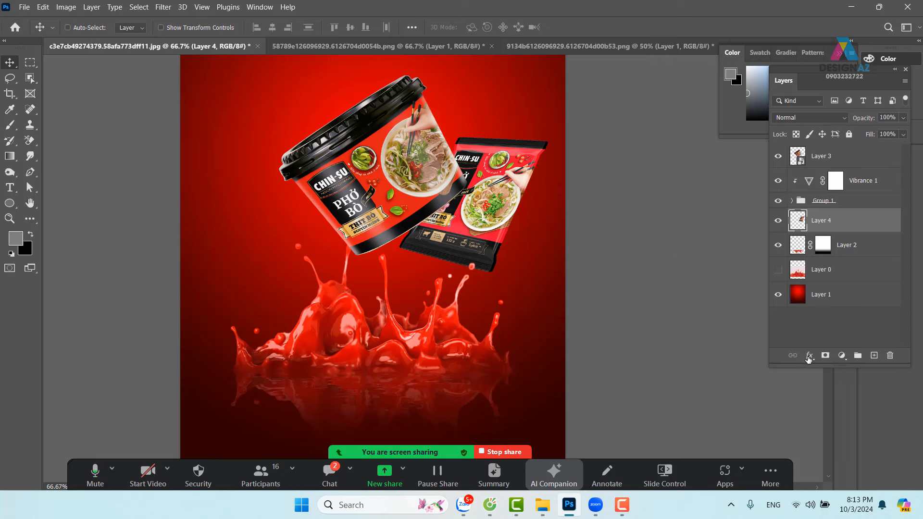
{"action": "left_click", "coordinate": [825, 356]}
{"action": "key", "text": "d"}
{"action": "key", "text": "x"}
{"action": "key", "text": "g"}
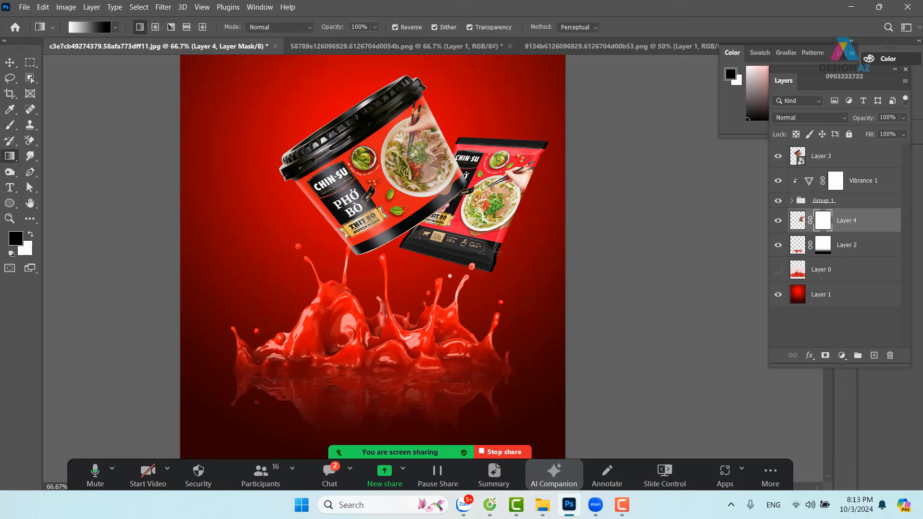
{"action": "left_click_drag", "start_coordinate": [453, 225], "coordinate": [429, 207]}
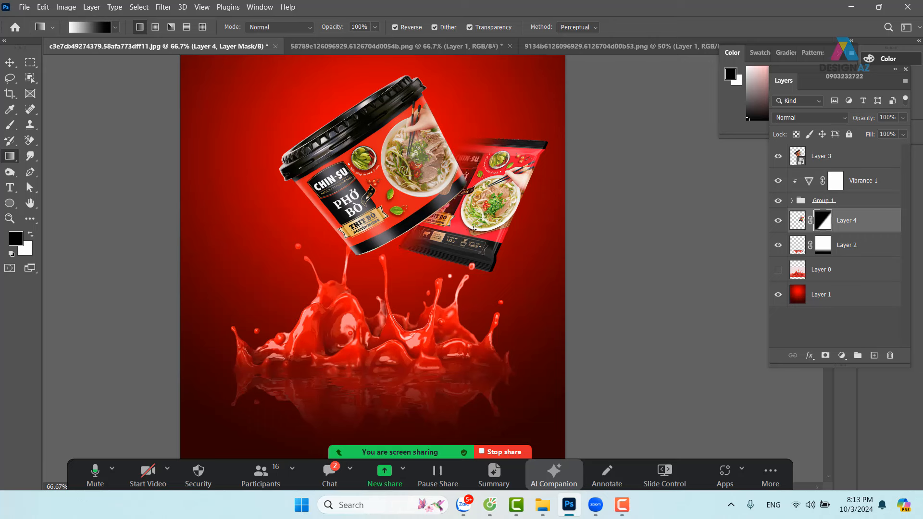
{"action": "left_click_drag", "start_coordinate": [497, 245], "coordinate": [416, 194]}
{"action": "left_click_drag", "start_coordinate": [457, 236], "coordinate": [395, 182]}
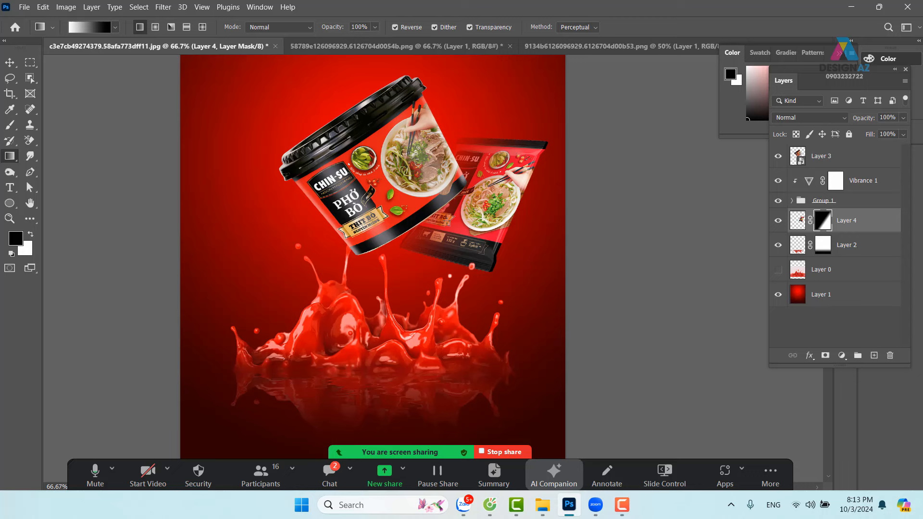
{"action": "key", "text": "ctrl+z"}
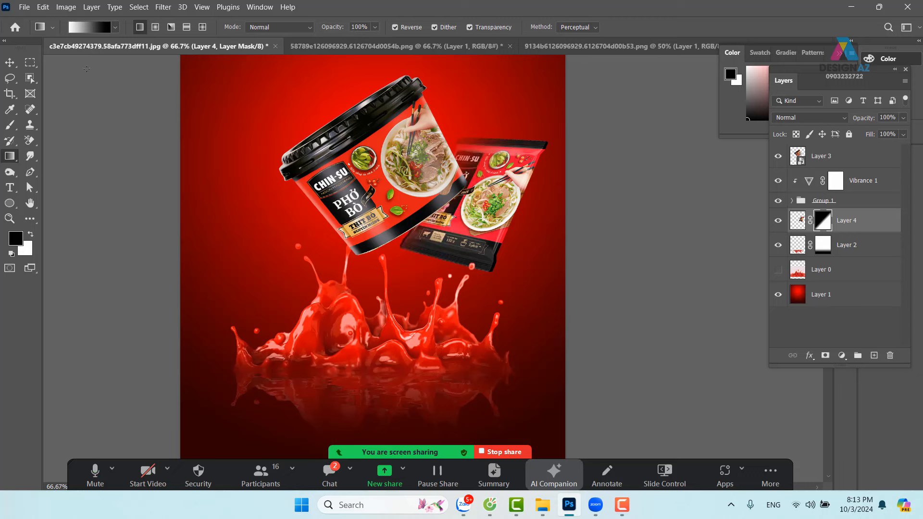
{"action": "left_click", "coordinate": [10, 62]}
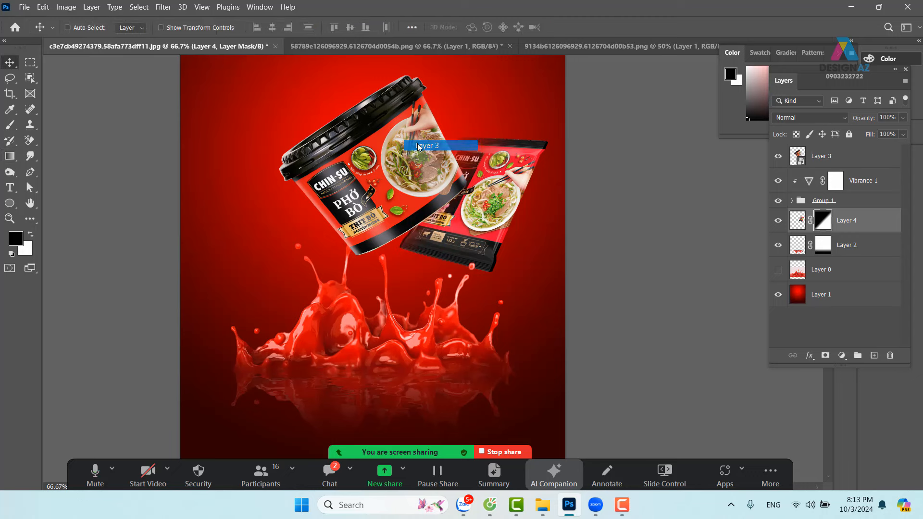
{"action": "left_click_drag", "start_coordinate": [409, 158], "coordinate": [434, 193]}
{"action": "right_click", "coordinate": [445, 184]}
{"action": "left_click", "coordinate": [430, 192]}
Paint black on Layer 4's mask with a 158 px brush at 37% opacity to soften the package's lower-left corner beside the cup
{"action": "left_click", "coordinate": [841, 222]}
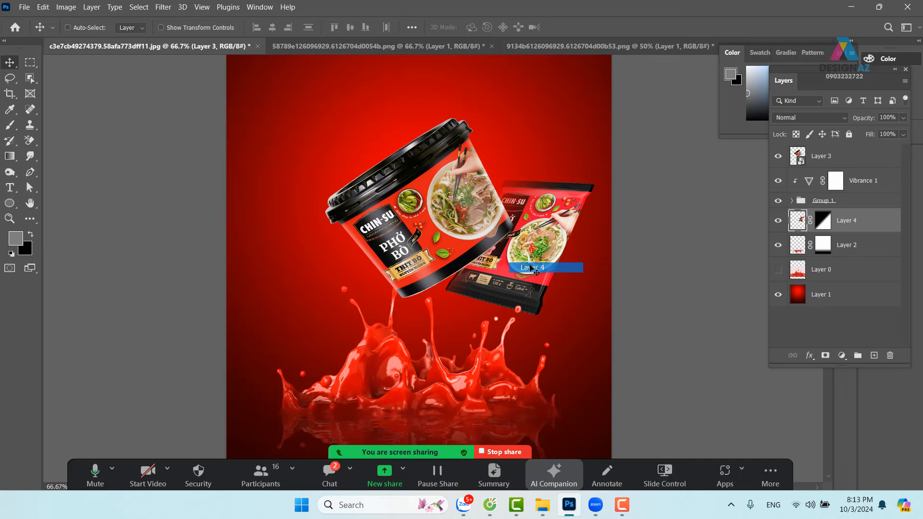
{"action": "left_click", "coordinate": [823, 221]}
{"action": "key", "text": "d"}
{"action": "key", "text": "b"}
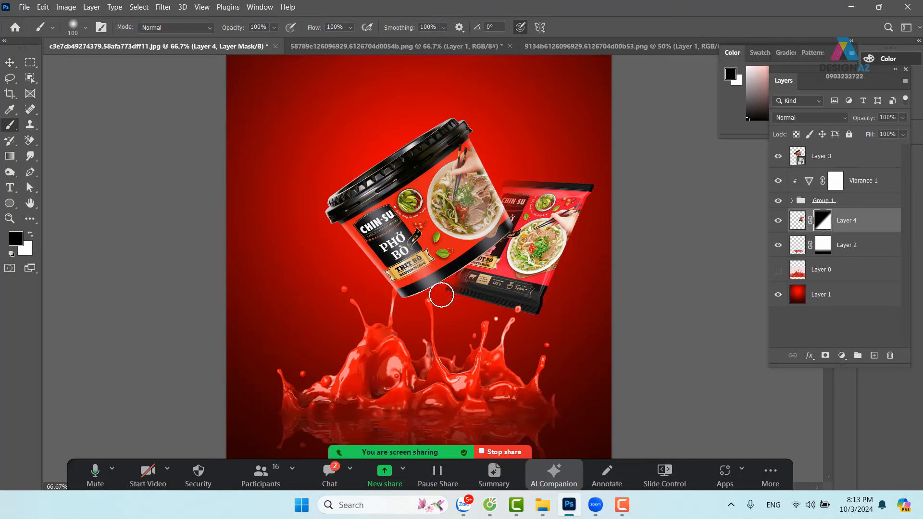
{"action": "key", "text": "ctrl+z"}
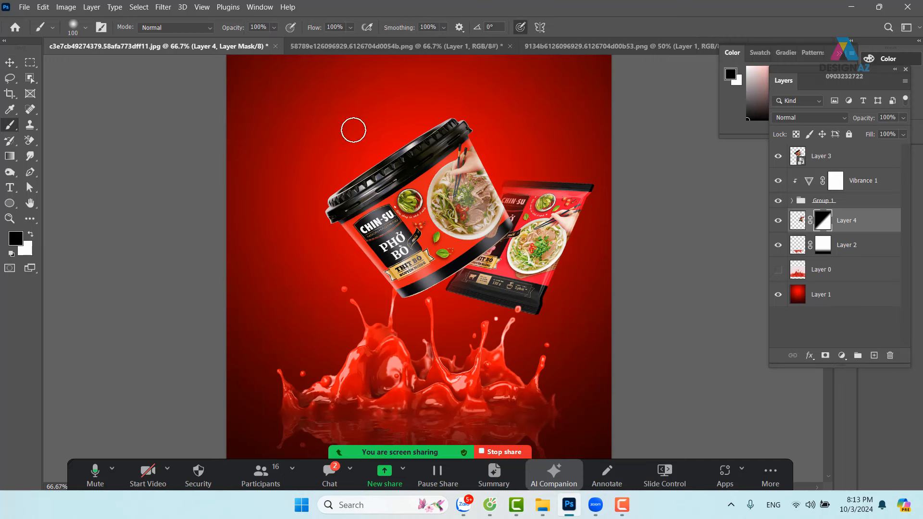
{"action": "right_click", "coordinate": [497, 257], "text": "alt"}
{"action": "left_click", "coordinate": [274, 27]}
{"action": "left_click_drag", "start_coordinate": [269, 42], "coordinate": [250, 43]}
{"action": "left_click", "coordinate": [450, 283]}
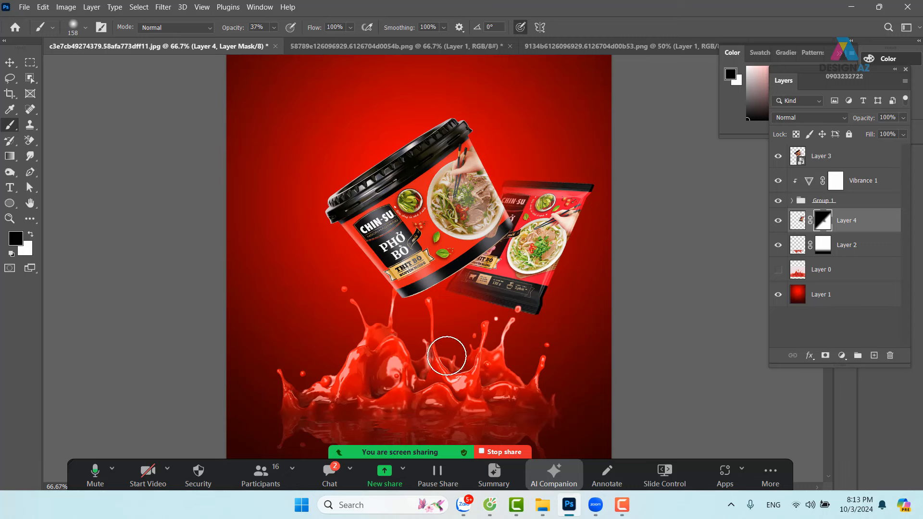
Select the cup on Layer 3 and duplicate its layer in place
{"action": "left_click", "coordinate": [11, 62]}
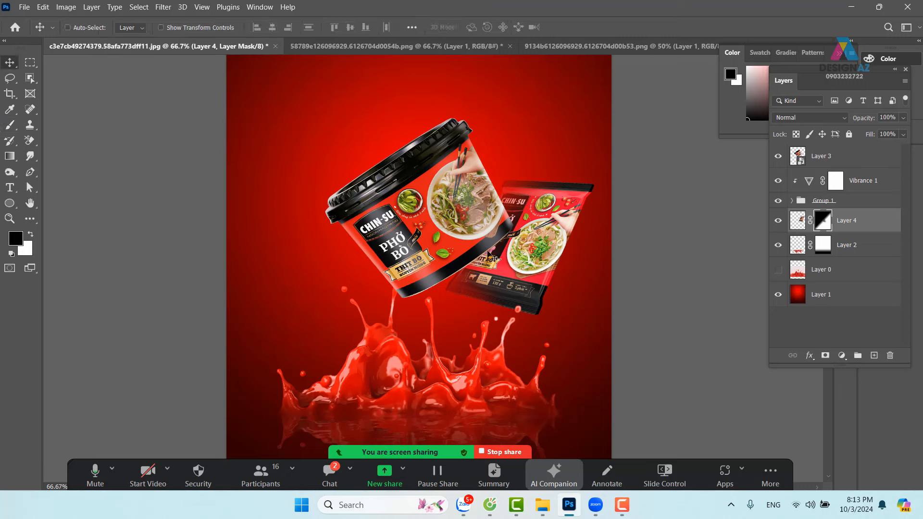
{"action": "right_click", "coordinate": [458, 208]}
{"action": "left_click", "coordinate": [473, 212]}
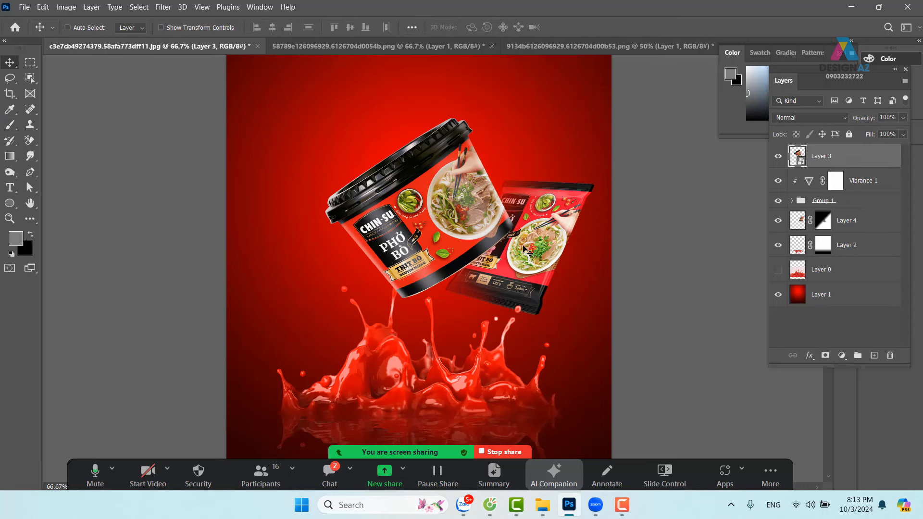
{"action": "right_click", "coordinate": [439, 207]}
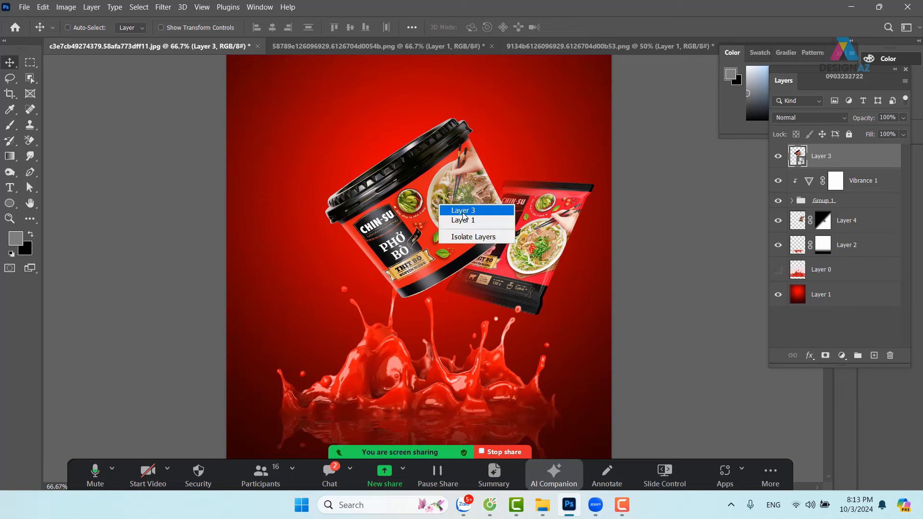
{"action": "left_click", "coordinate": [454, 211]}
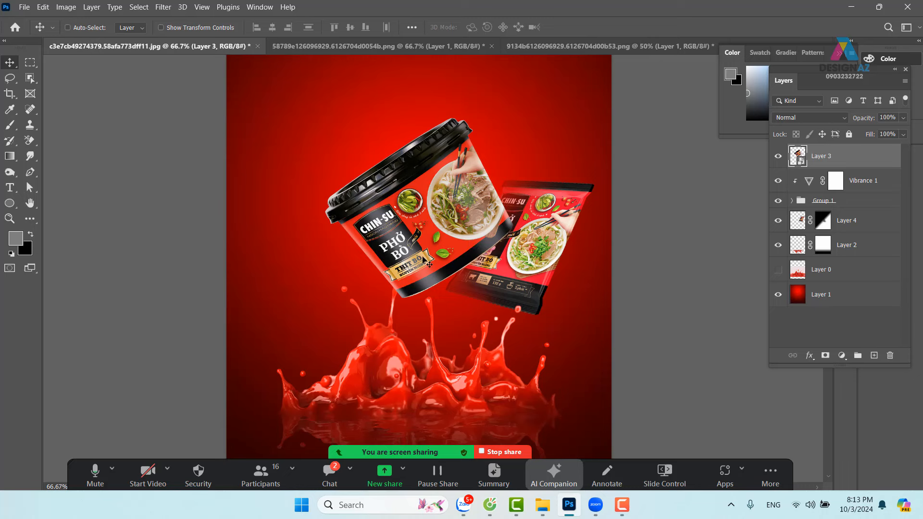
{"action": "right_click", "coordinate": [420, 220]}
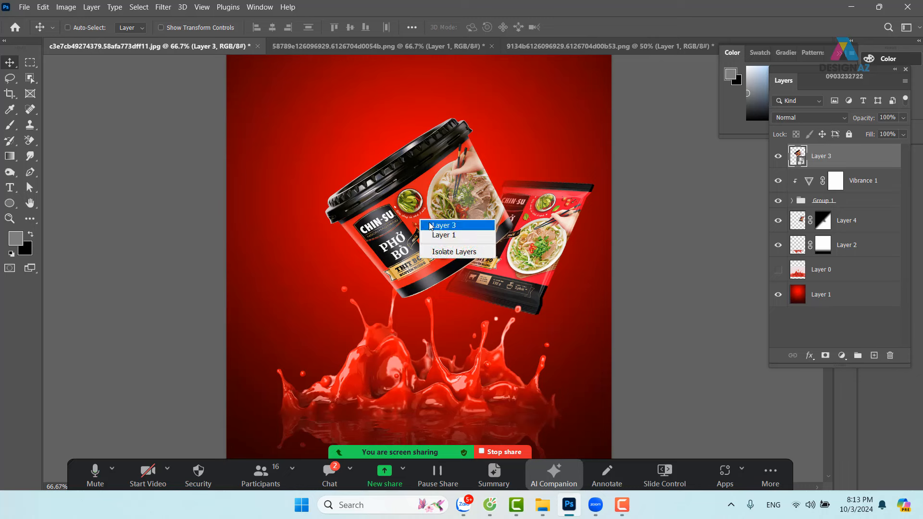
{"action": "left_click", "coordinate": [428, 225]}
{"action": "left_click_drag", "start_coordinate": [420, 224], "coordinate": [420, 207]}
{"action": "key", "text": "ctrl+z"}
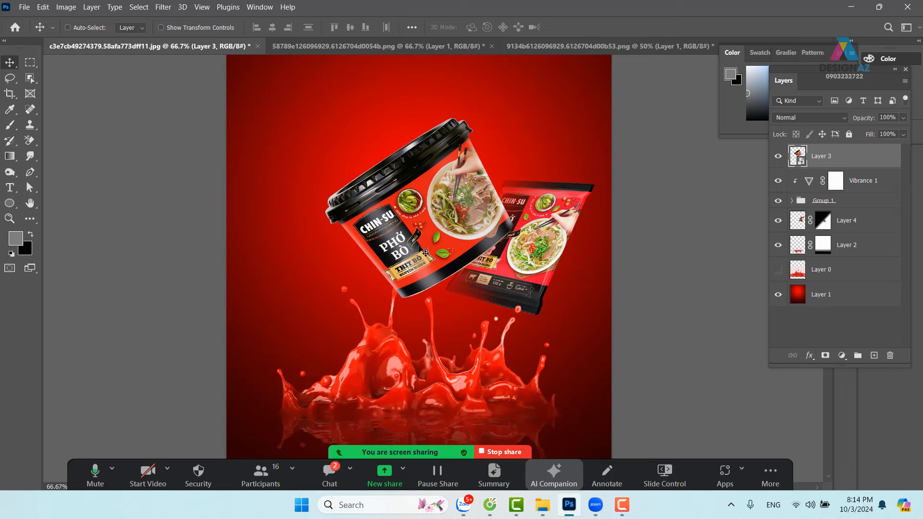
{"action": "key", "text": "ctrl+j"}
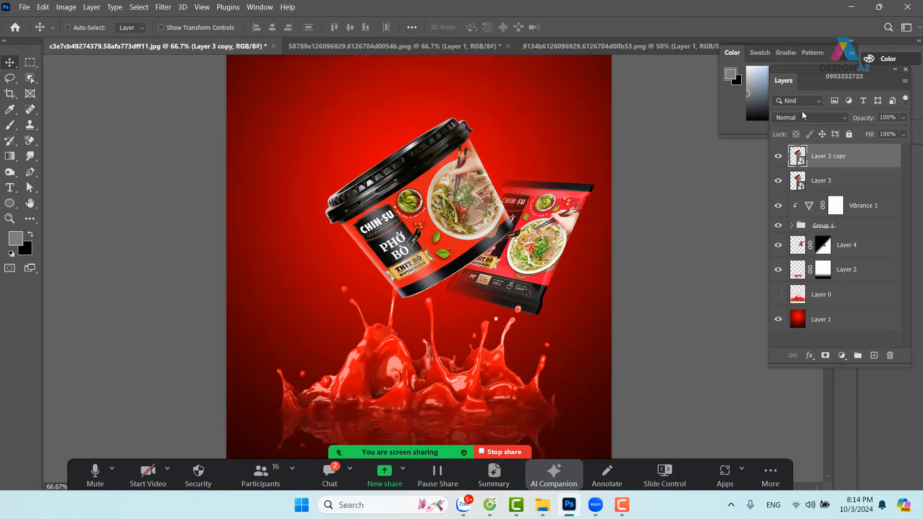
Set Layer 3 copy to Screen blending and restrict it to the cup's highlights by splitting the Current Layer Blend If black slider at 74 / 125
{"action": "left_click", "coordinate": [802, 118]}
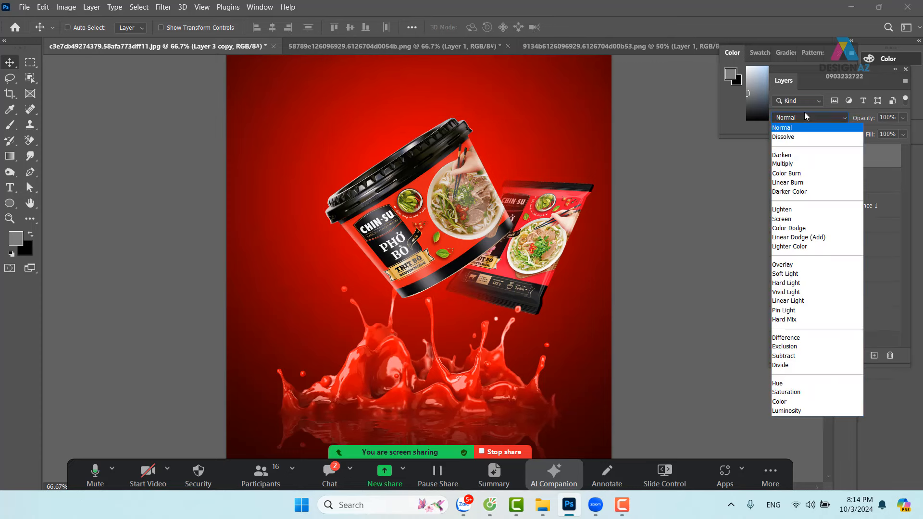
{"action": "left_click", "coordinate": [799, 222]}
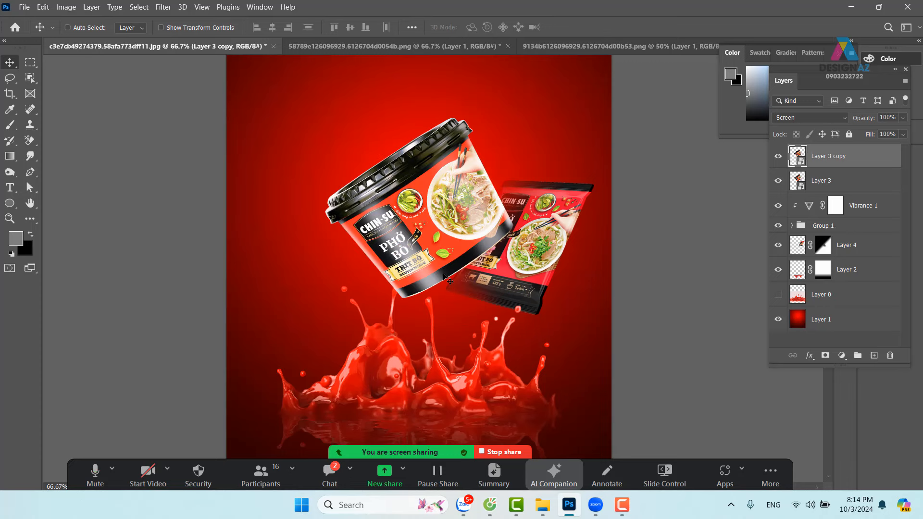
{"action": "right_click", "coordinate": [839, 156]}
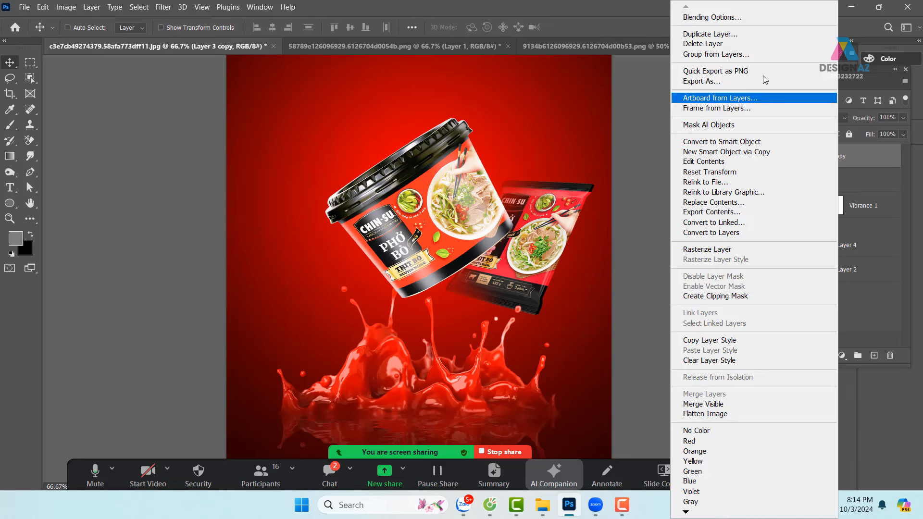
{"action": "left_click", "coordinate": [739, 18]}
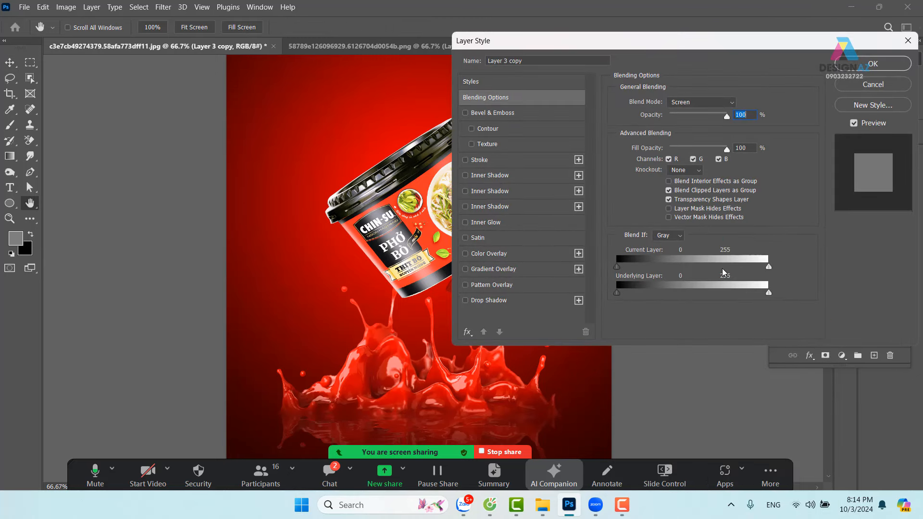
{"action": "left_click_drag", "start_coordinate": [619, 267], "coordinate": [665, 267]}
{"action": "left_click_drag", "start_coordinate": [659, 44], "coordinate": [713, 61]}
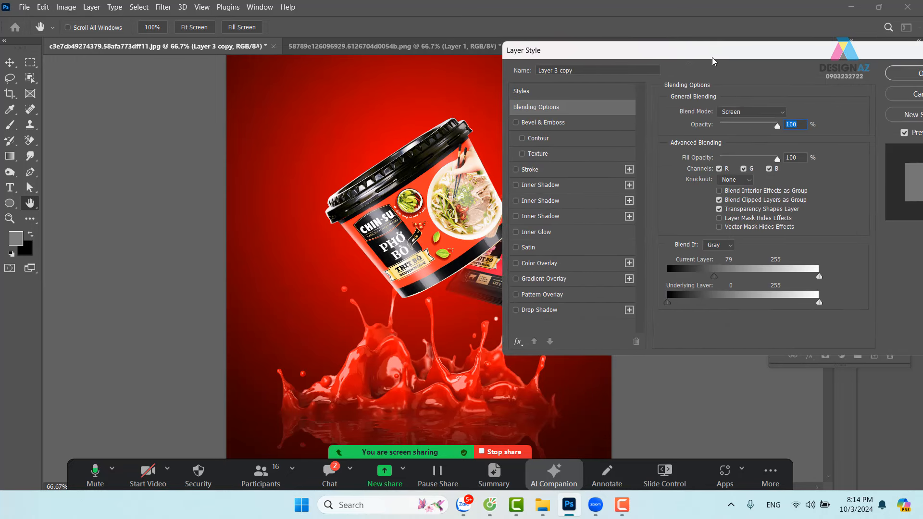
{"action": "left_click_drag", "start_coordinate": [716, 275], "coordinate": [742, 274]}
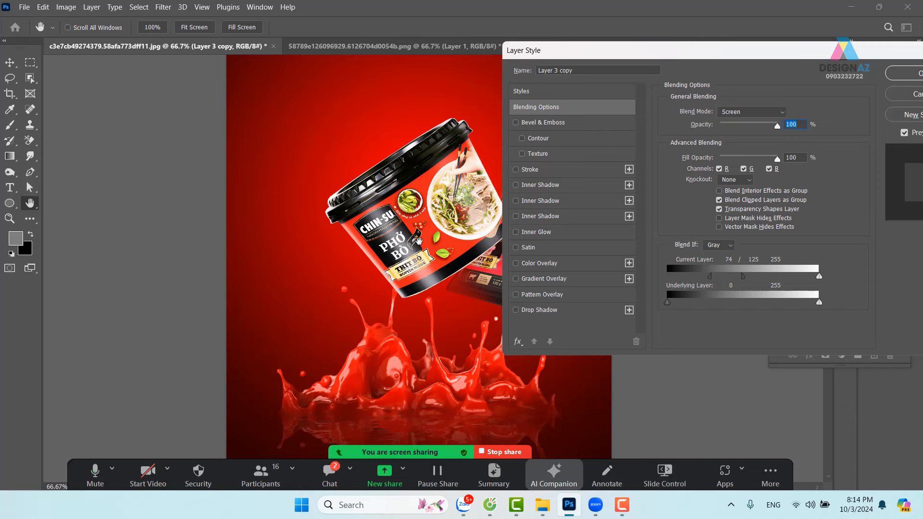
{"action": "left_click", "coordinate": [901, 73]}
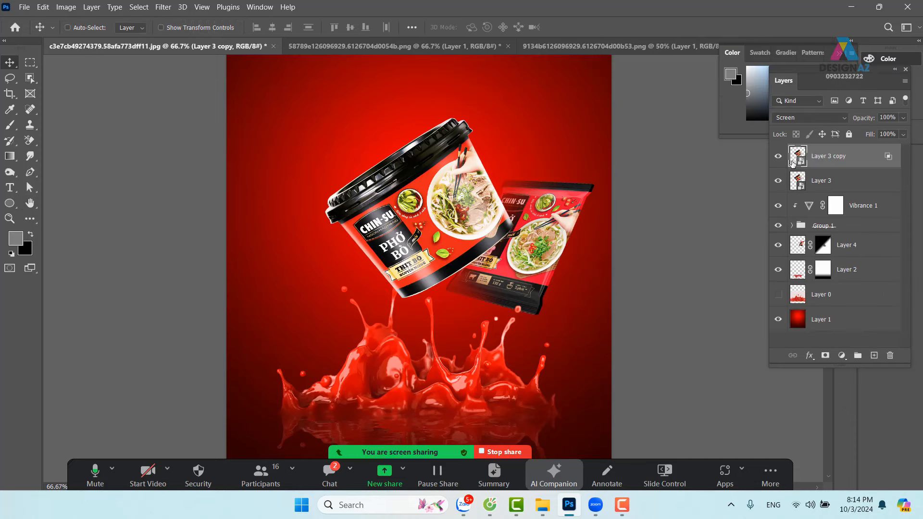
{"action": "left_click", "coordinate": [778, 157]}
{"action": "left_click", "coordinate": [778, 157]}
Load the outline of the cup on Layer 3 copy as a selection and add an empty layer above it
{"action": "left_click_drag", "start_coordinate": [545, 262], "coordinate": [525, 259]}
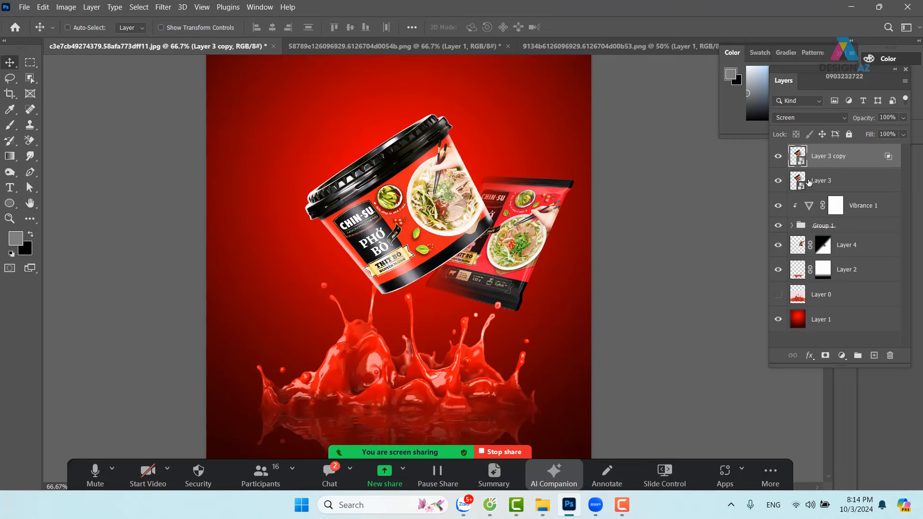
{"action": "left_click", "coordinate": [796, 156], "text": "ctrl"}
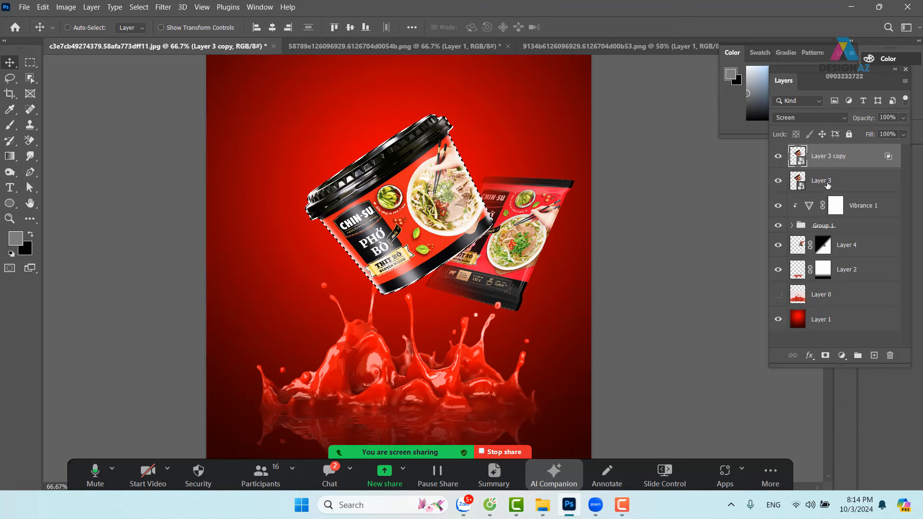
{"action": "left_click", "coordinate": [873, 355]}
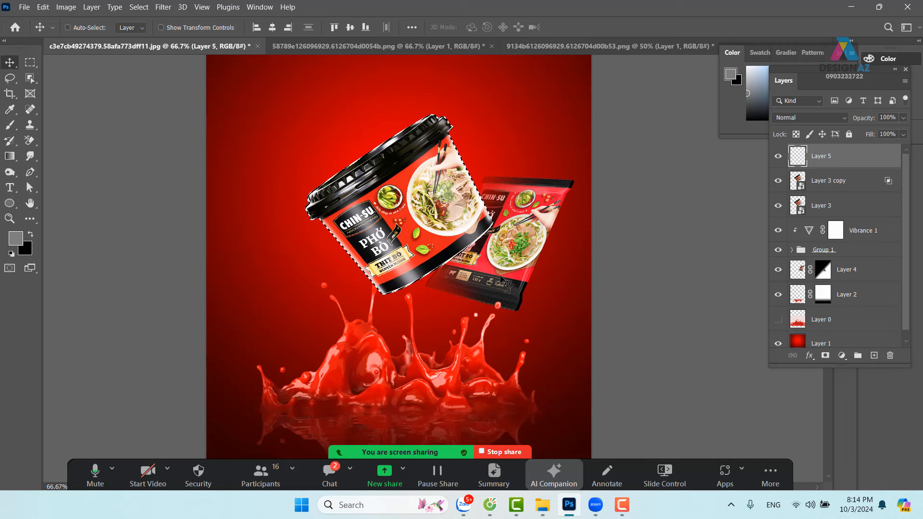
{"action": "key", "text": "alt+BackSpace"}
{"action": "key", "text": "ctrl+d"}
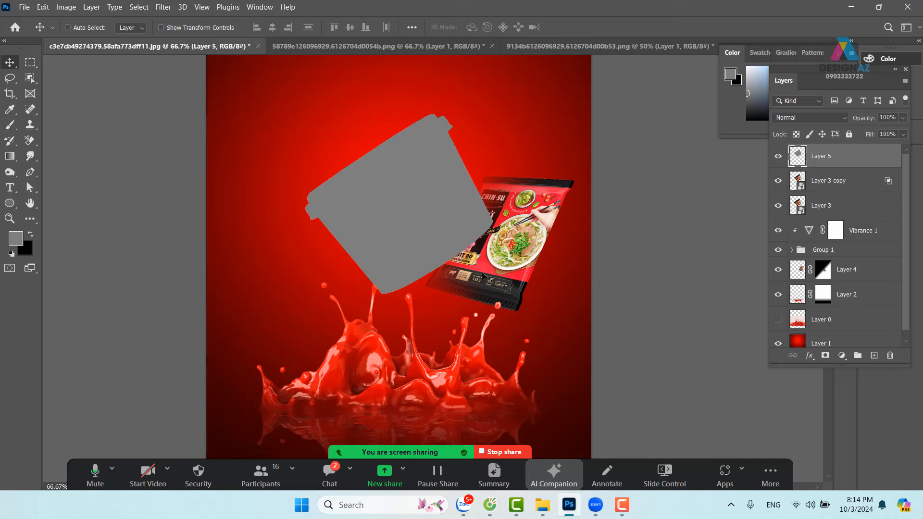
{"action": "key", "text": "ctrl+shift+d"}
{"action": "key", "text": "Delete"}
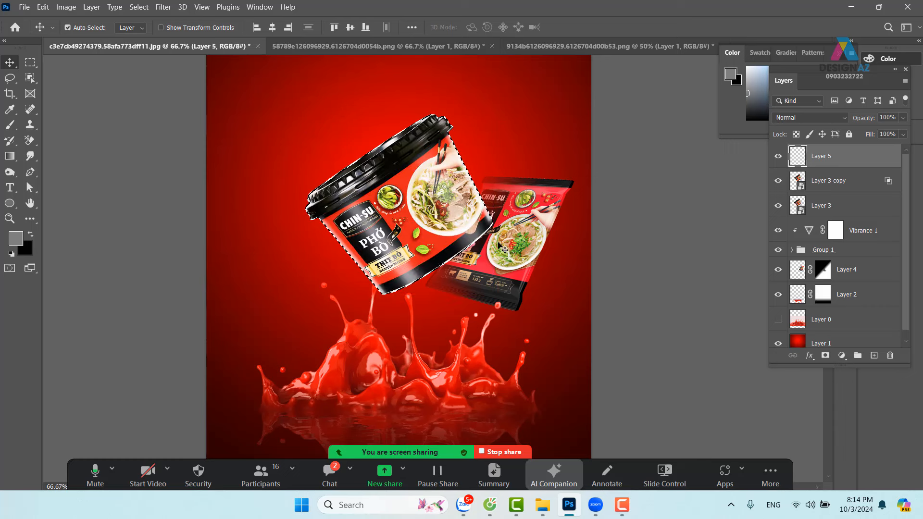
Fill the cup-shaped selection with black, squash the silhouette to about 71% height and skew it about -16° horizontally toward the package
{"action": "key", "text": "ctrl+BackSpace"}
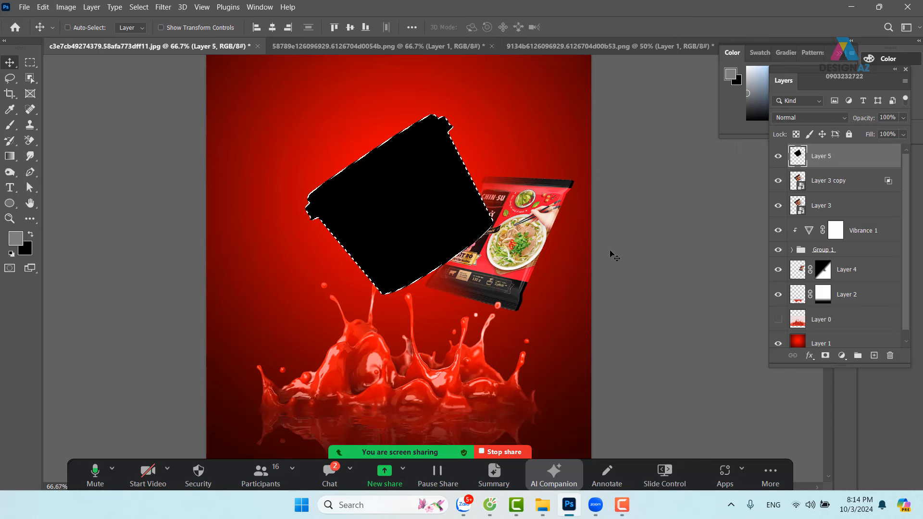
{"action": "key", "text": "ctrl+t"}
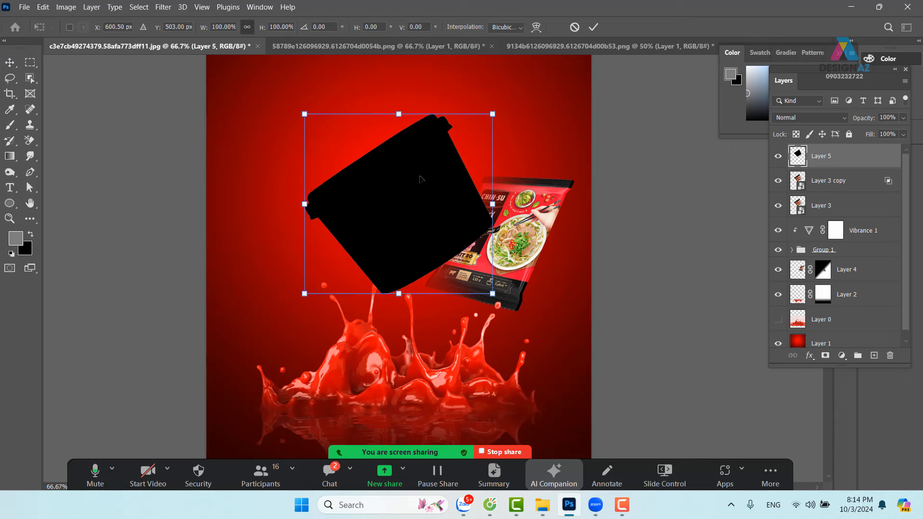
{"action": "left_click_drag", "start_coordinate": [399, 115], "coordinate": [436, 166]}
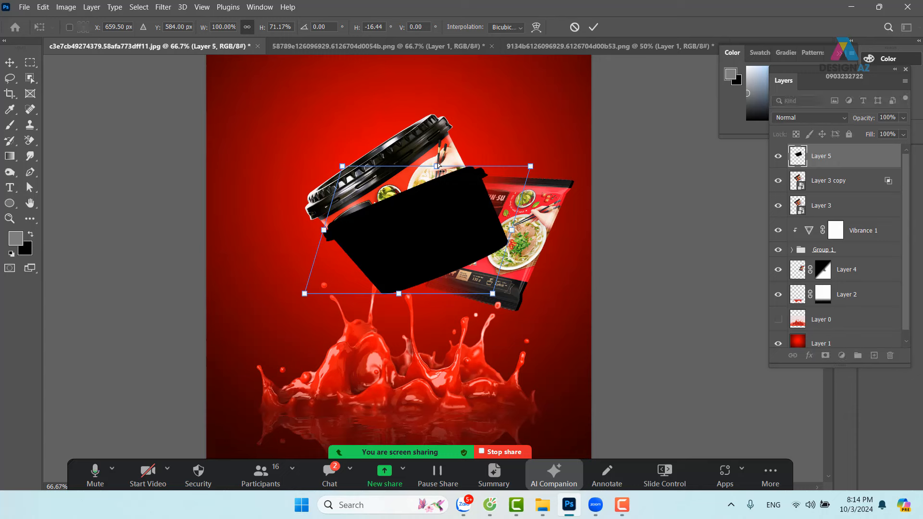
{"action": "key", "text": "Return"}
Move the black silhouette on Layer 5 below Layer 3 copy and set its blend mode to Multiply
{"action": "key", "text": "ctrl+bracketleft"}
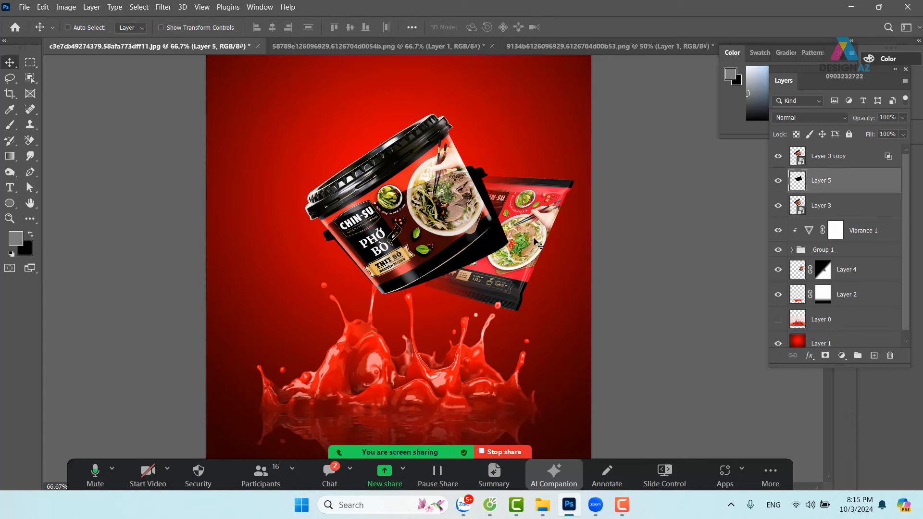
{"action": "left_click", "coordinate": [827, 117]}
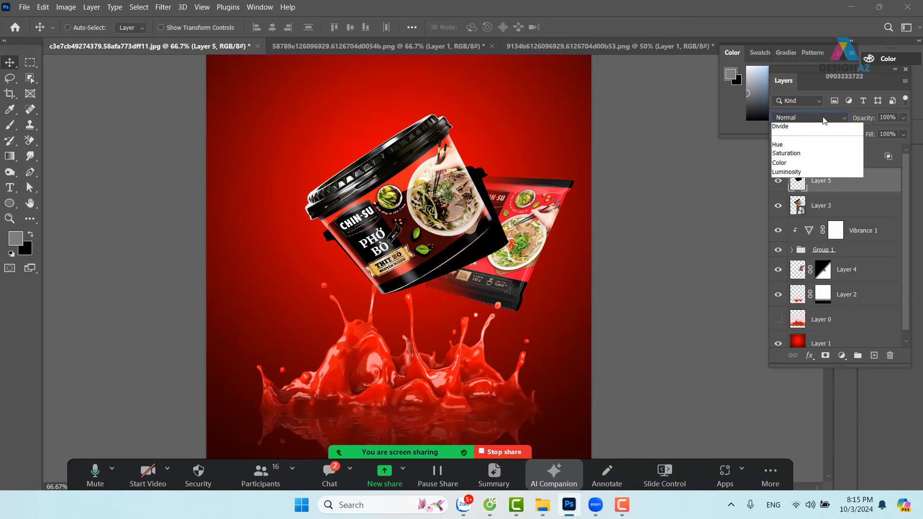
{"action": "left_click", "coordinate": [809, 162]}
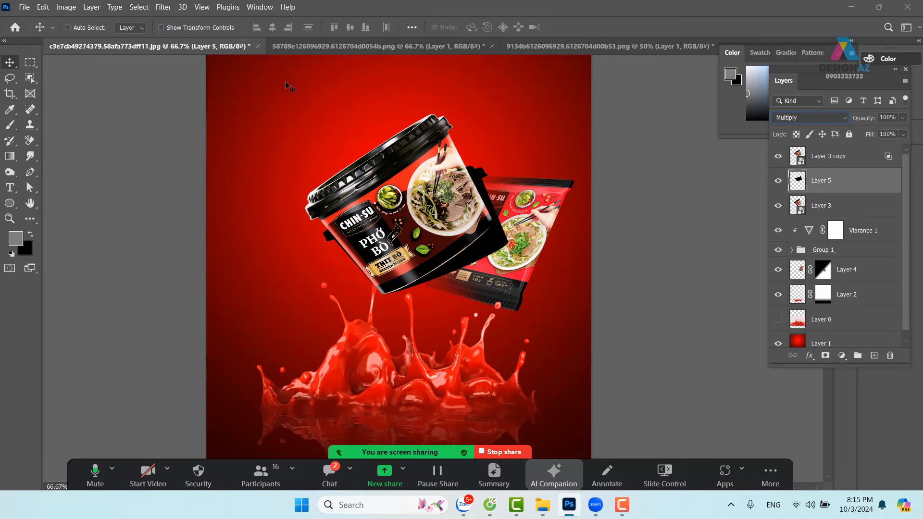
Soften the cup shadow on Layer 5 with a 4.5-pixel Gaussian Blur and lower the layer's fill to 68%
{"action": "left_click", "coordinate": [163, 7]}
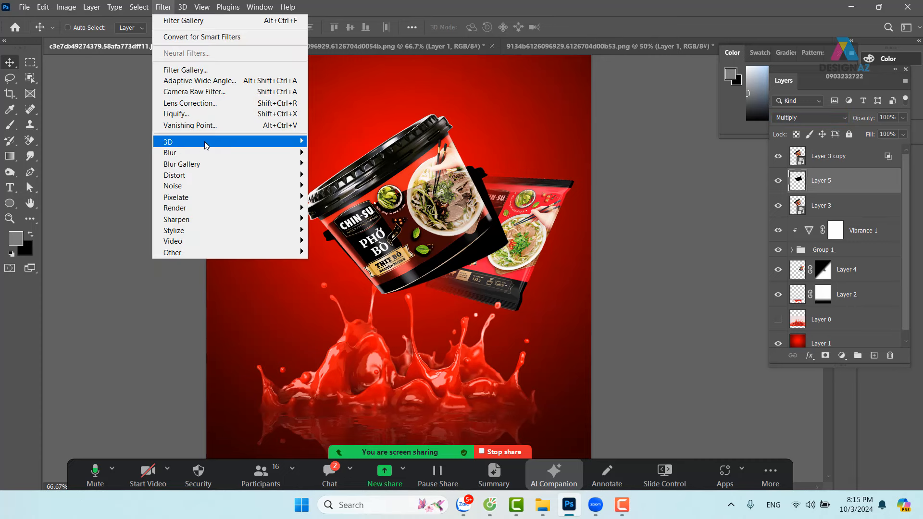
{"action": "mouse_move", "coordinate": [205, 157]}
{"action": "left_click", "coordinate": [332, 199]}
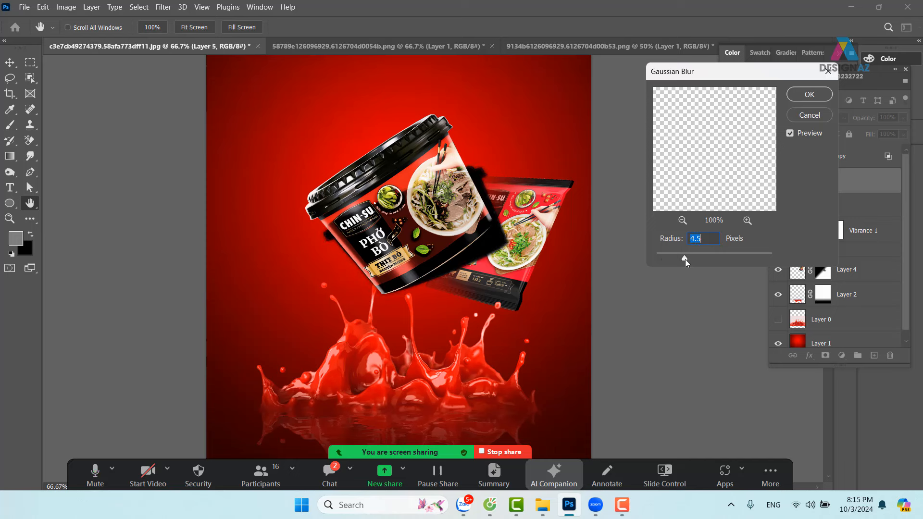
{"action": "left_click", "coordinate": [796, 100]}
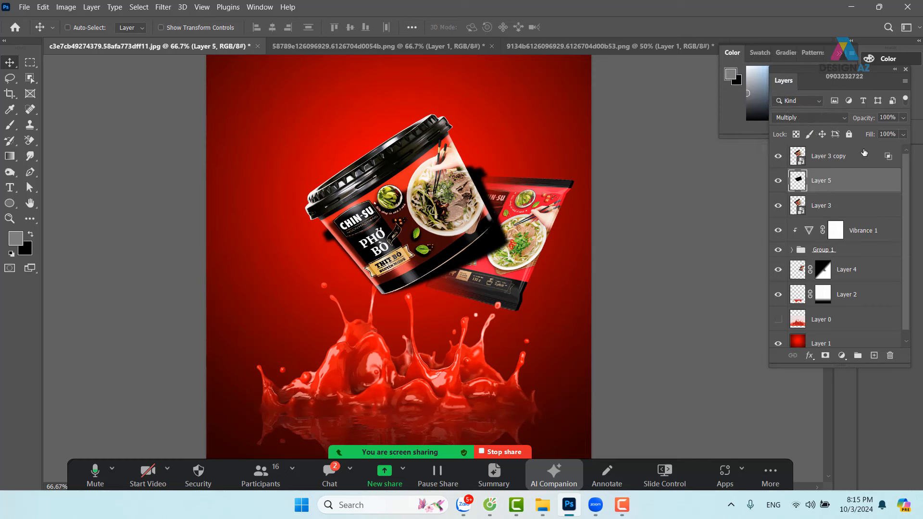
{"action": "left_click", "coordinate": [902, 135]}
{"action": "left_click_drag", "start_coordinate": [905, 149], "coordinate": [891, 149]}
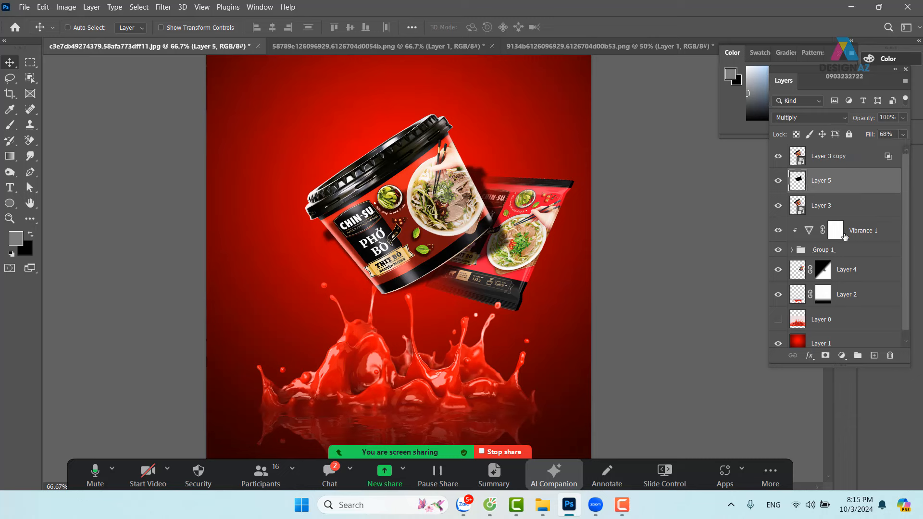
Add a mask to Layer 5 and fade the upper part of the shadow with a black-and-white linear gradient
{"action": "left_click", "coordinate": [825, 355]}
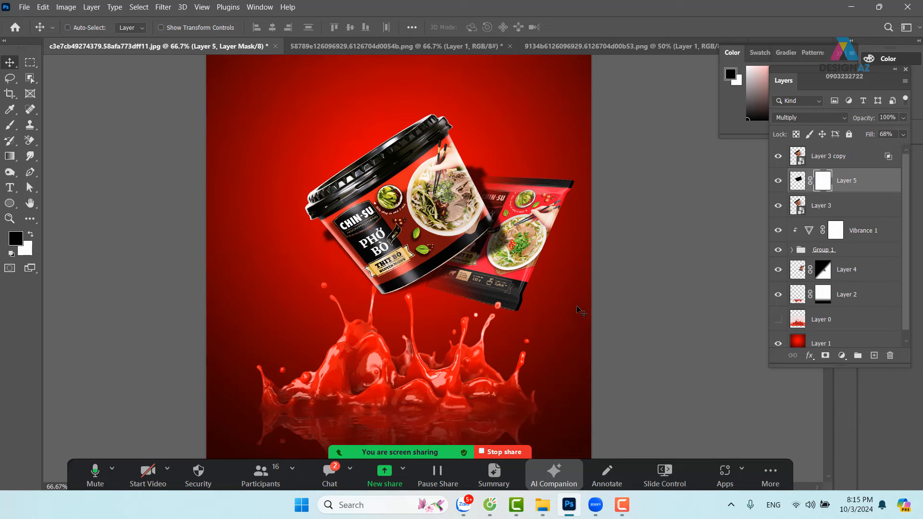
{"action": "key", "text": "g"}
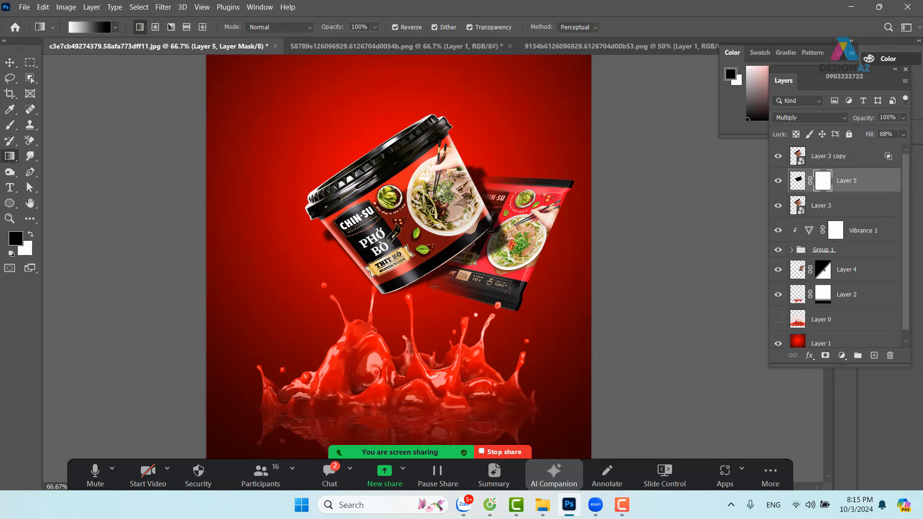
{"action": "left_click_drag", "start_coordinate": [435, 286], "coordinate": [436, 216]}
{"action": "left_click_drag", "start_coordinate": [459, 269], "coordinate": [491, 162]}
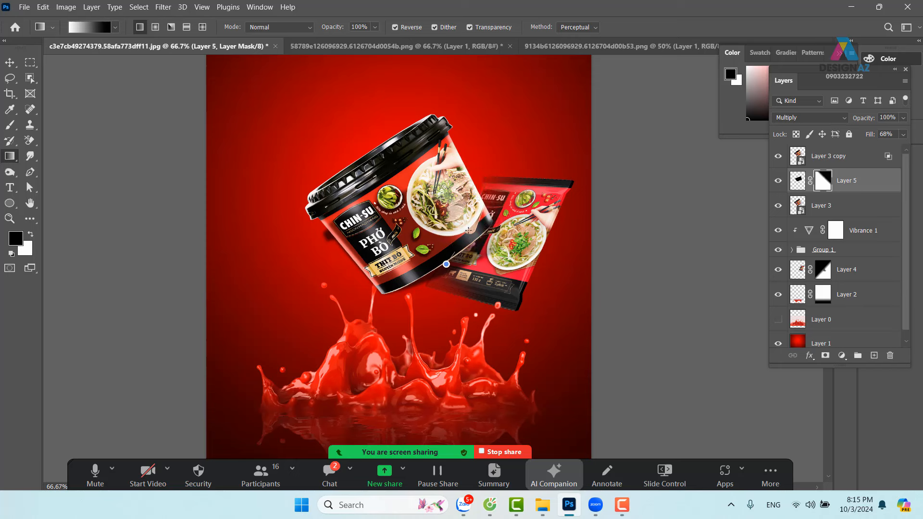
{"action": "left_click_drag", "start_coordinate": [468, 230], "coordinate": [496, 169]}
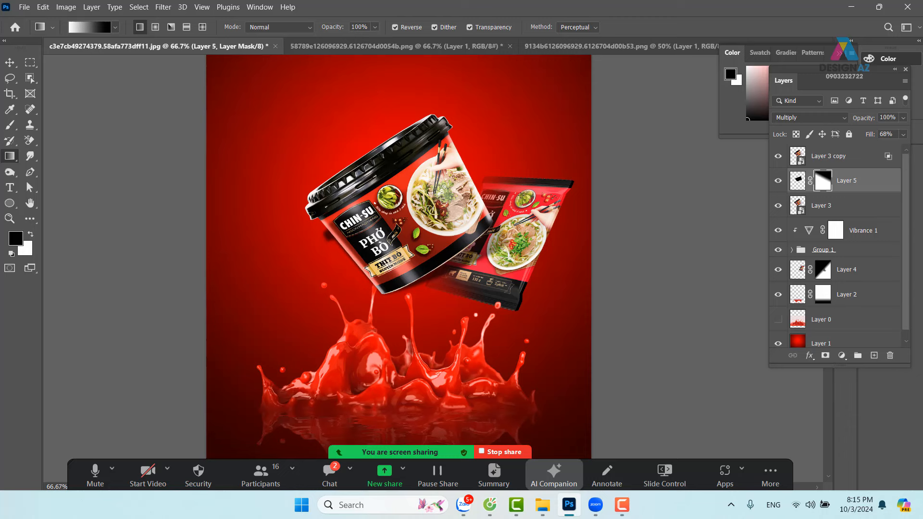
{"action": "left_click", "coordinate": [10, 63]}
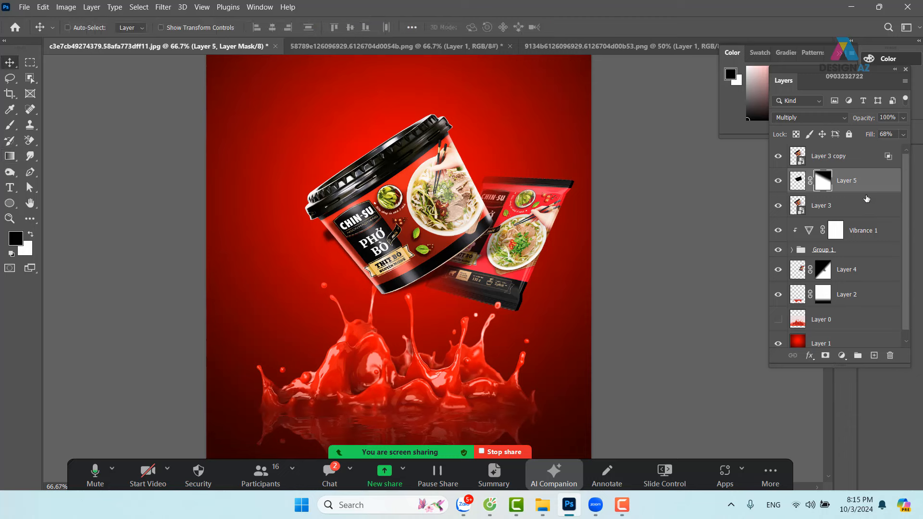
Move Layer 5 below Layer 3 and paint black on its mask at 37% opacity to fade the shadow beside the cup's left edge
{"action": "left_click_drag", "start_coordinate": [868, 198], "coordinate": [868, 198]}
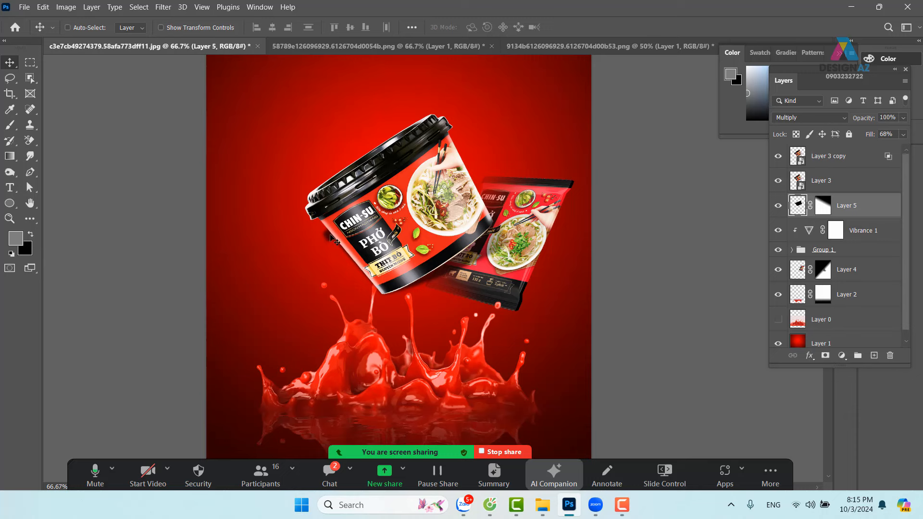
{"action": "key", "text": "b"}
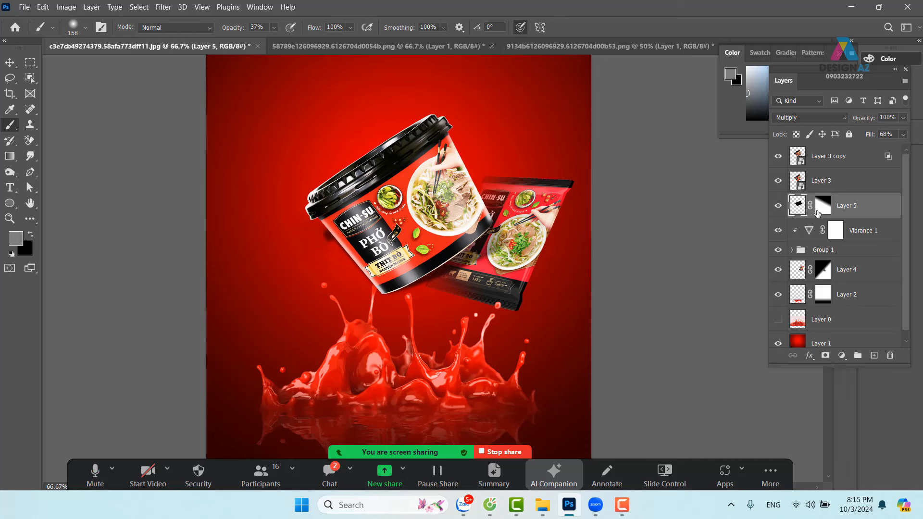
{"action": "left_click", "coordinate": [822, 205]}
{"action": "key", "text": "d"}
{"action": "left_click", "coordinate": [325, 237]}
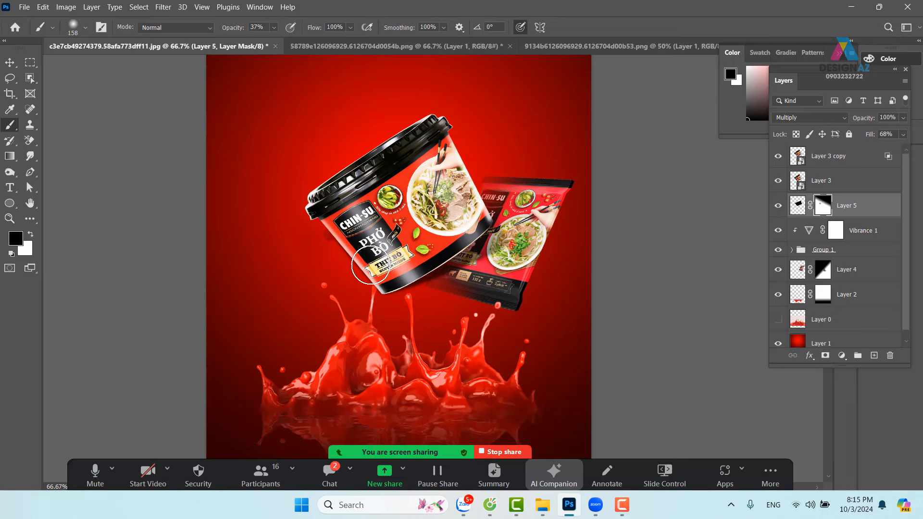
Select Layer 3 and Layer 3 copy together and shift the cup left, away from the package
{"action": "left_click_drag", "start_coordinate": [488, 300], "coordinate": [458, 331]}
{"action": "left_click_drag", "start_coordinate": [452, 299], "coordinate": [426, 238]}
{"action": "left_click", "coordinate": [843, 181]}
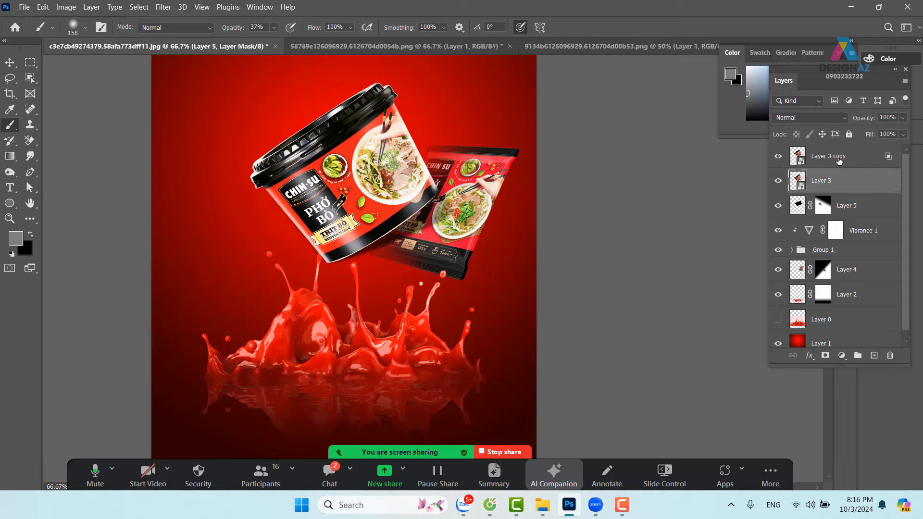
{"action": "left_click", "coordinate": [838, 157], "text": "shift"}
{"action": "left_click", "coordinate": [394, 183]}
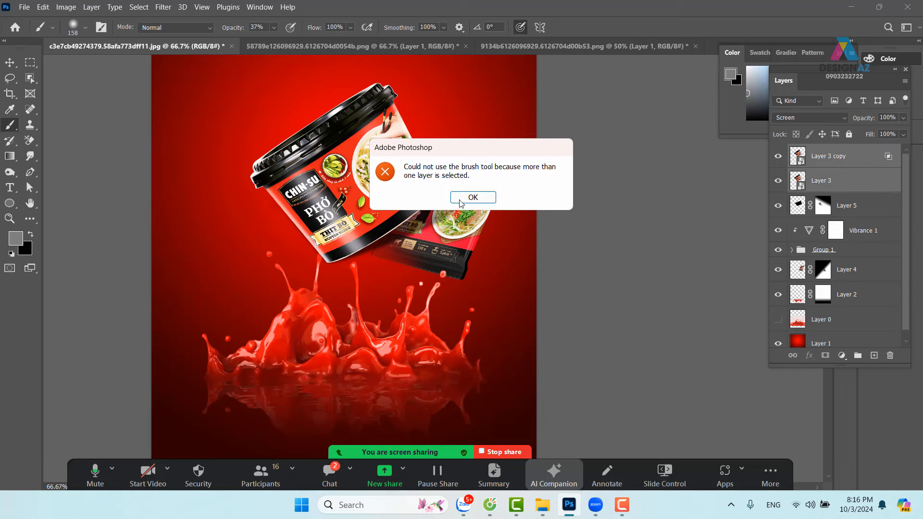
{"action": "left_click", "coordinate": [475, 196]}
{"action": "key", "text": "v"}
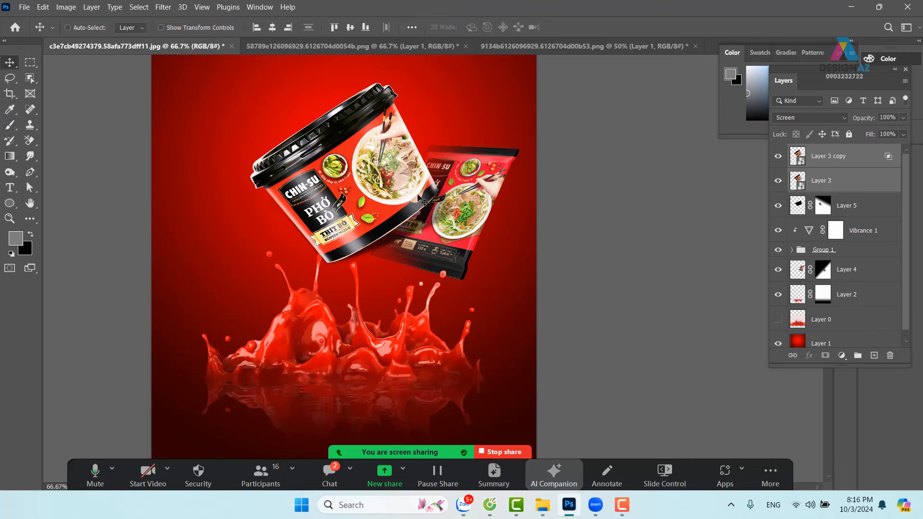
{"action": "left_click_drag", "start_coordinate": [448, 243], "coordinate": [356, 247]}
Load the package outline from Layer 4 as a selection and invert it
{"action": "right_click", "coordinate": [388, 236]}
{"action": "left_click", "coordinate": [396, 242]}
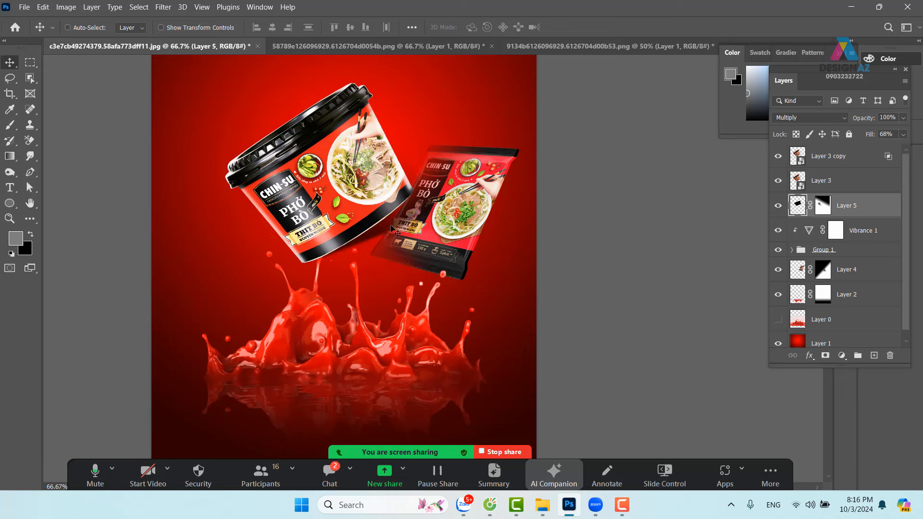
{"action": "right_click", "coordinate": [480, 190]}
{"action": "left_click", "coordinate": [495, 188]}
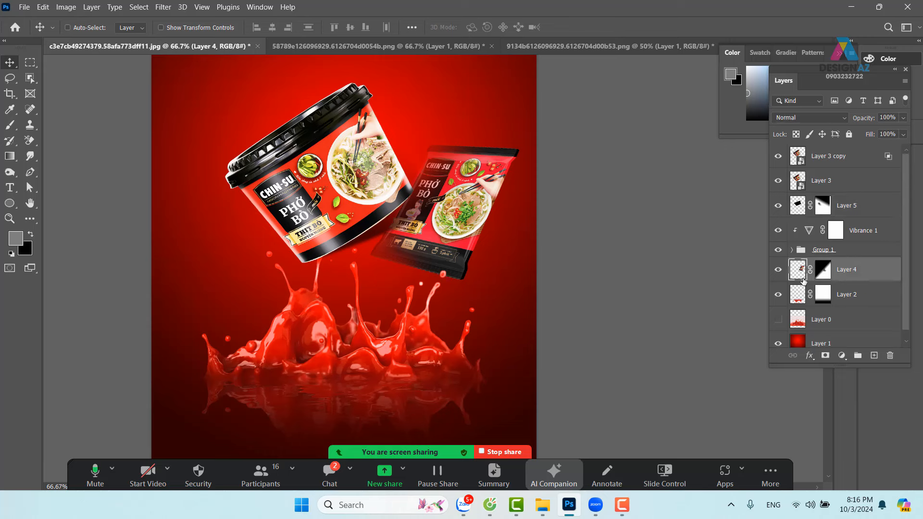
{"action": "right_click", "coordinate": [451, 231]}
{"action": "left_click", "coordinate": [468, 236]}
{"action": "left_click", "coordinate": [797, 278], "text": "ctrl"}
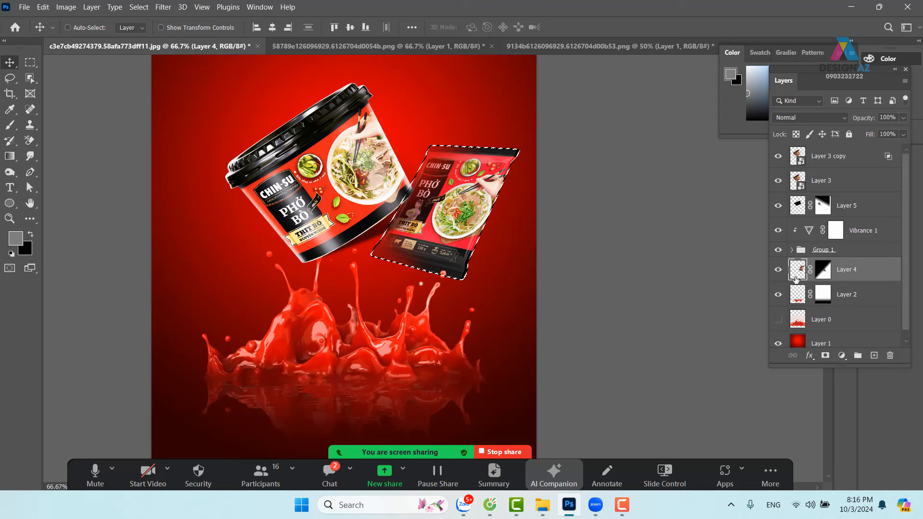
{"action": "key", "text": "ctrl+shift+i"}
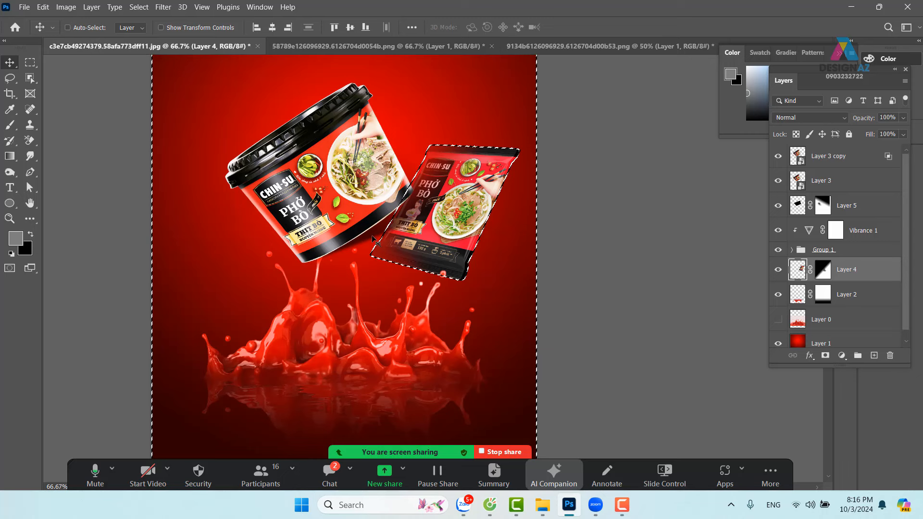
Try filling the area outside the package on Layer 5 with the background color
{"action": "left_click", "coordinate": [857, 206]}
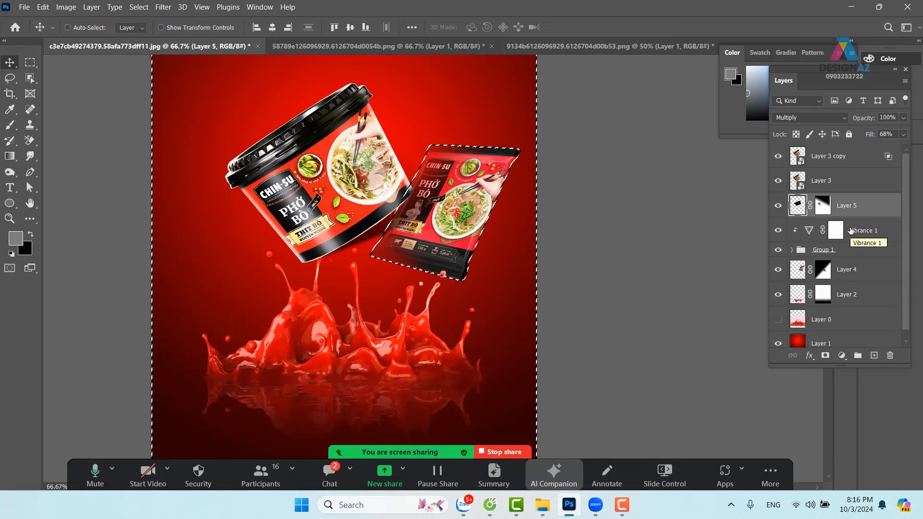
{"action": "key", "text": "ctrl+BackSpace"}
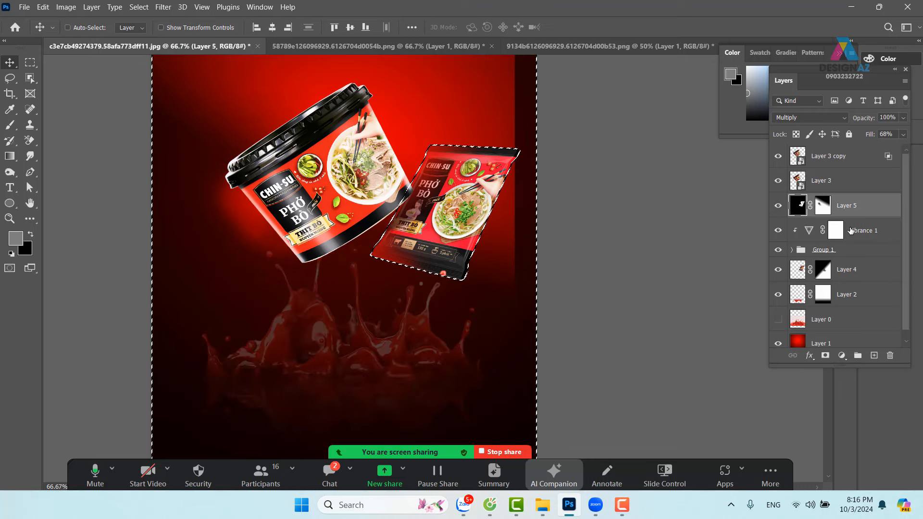
{"action": "key", "text": "ctrl+z"}
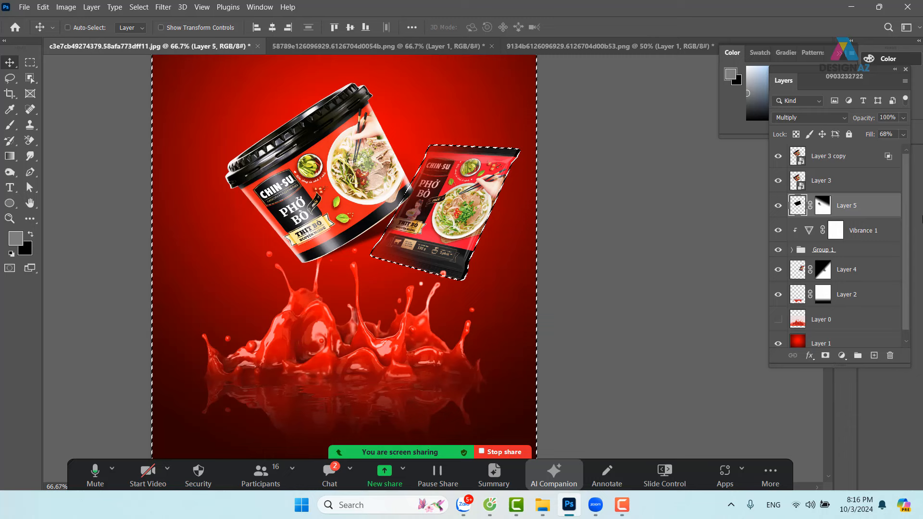
Paint black at 37% opacity on Layer 5's mask to hide the shadow outside the package, and deselect
{"action": "left_click", "coordinate": [822, 206]}
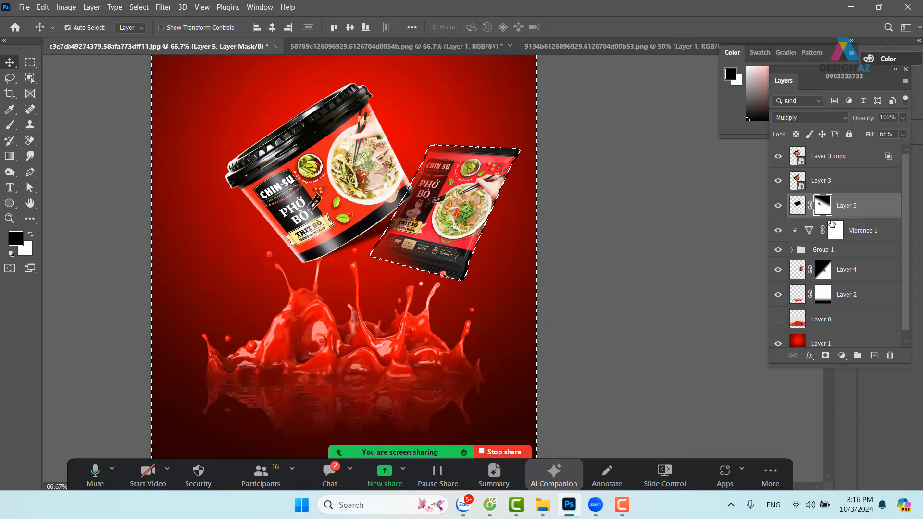
{"action": "key", "text": "ctrl+i"}
{"action": "key", "text": "ctrl+i"}
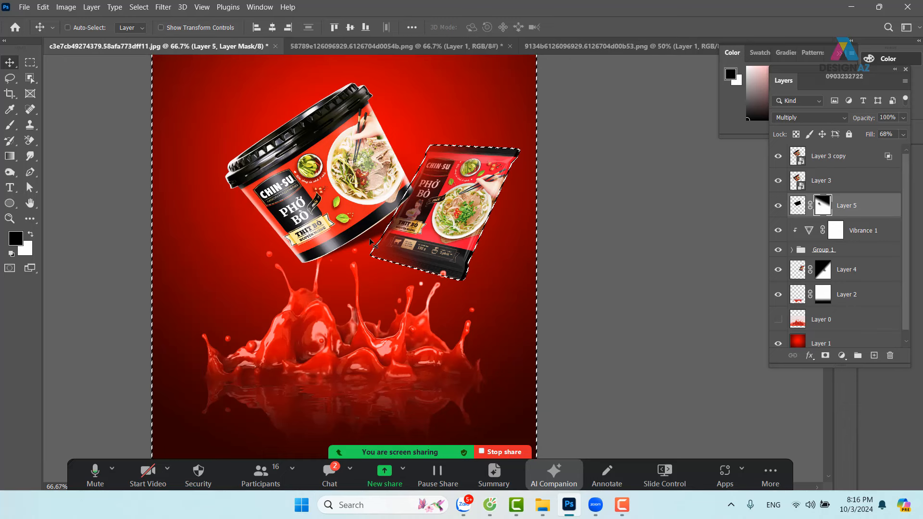
{"action": "key", "text": "b"}
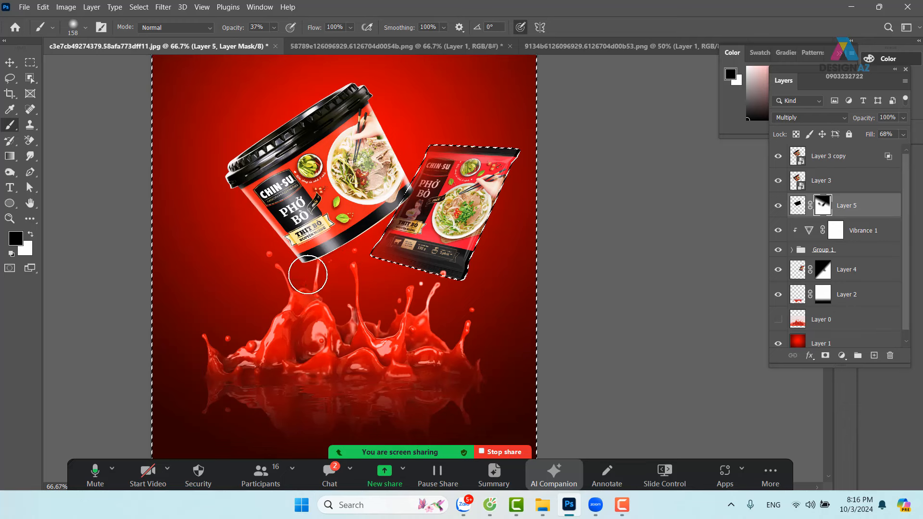
{"action": "key", "text": "v"}
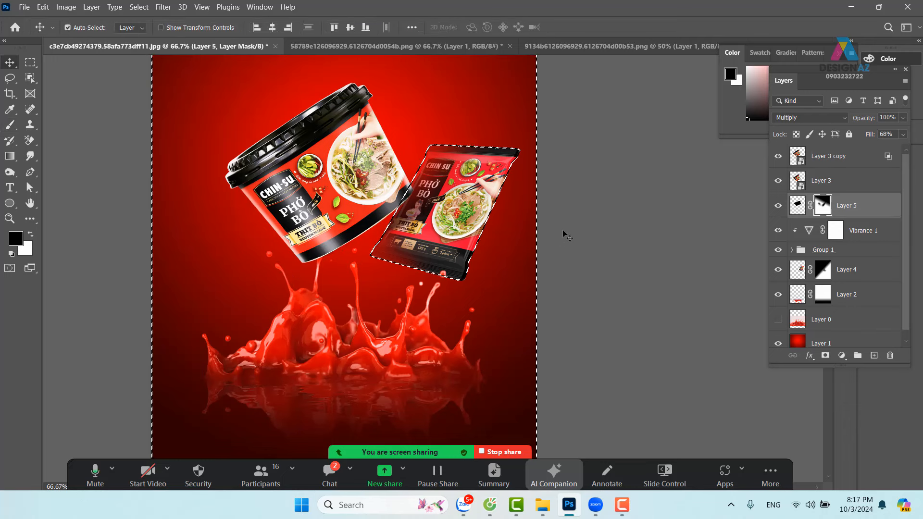
{"action": "key", "text": "ctrl+d"}
Duplicate the noodle cup on Layer 3
{"action": "left_click_drag", "start_coordinate": [453, 273], "coordinate": [498, 265]}
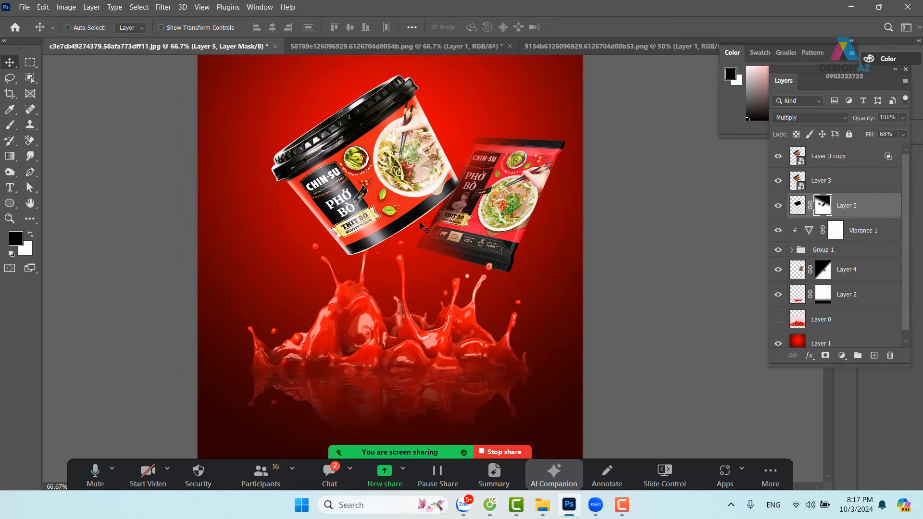
{"action": "right_click", "coordinate": [403, 212]}
{"action": "left_click", "coordinate": [421, 215]}
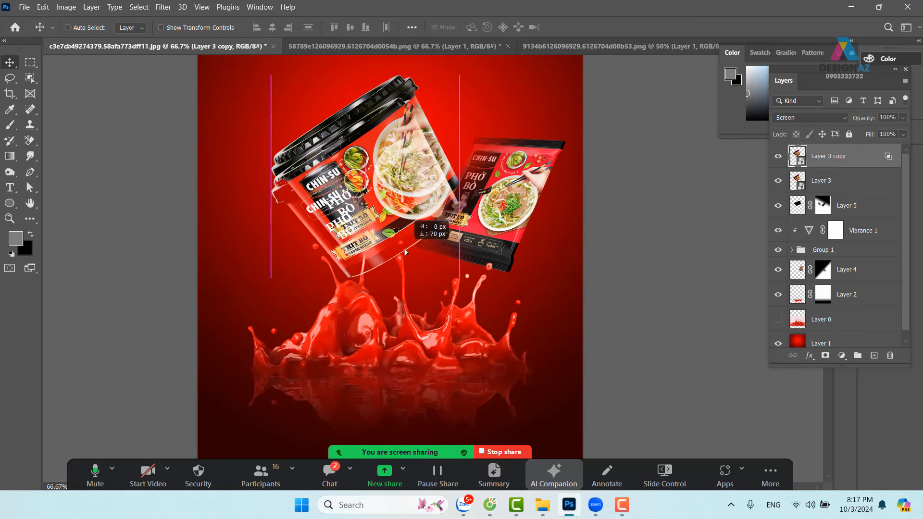
{"action": "key", "text": "alt+bracketleft"}
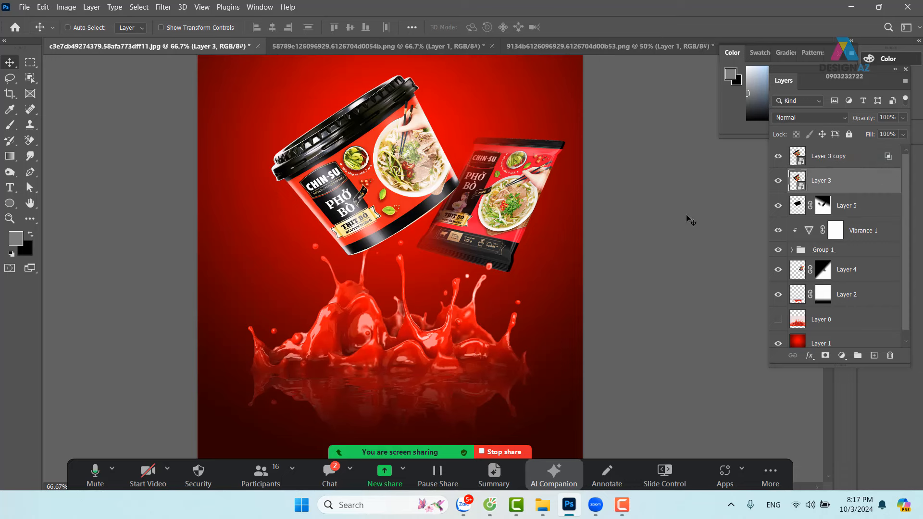
{"action": "left_click_drag", "start_coordinate": [458, 214], "coordinate": [458, 246]}
{"action": "key", "text": "ctrl+z"}
{"action": "key", "text": "ctrl+j"}
{"action": "left_click_drag", "start_coordinate": [358, 248], "coordinate": [414, 302]}
{"action": "key", "text": "ctrl+z"}
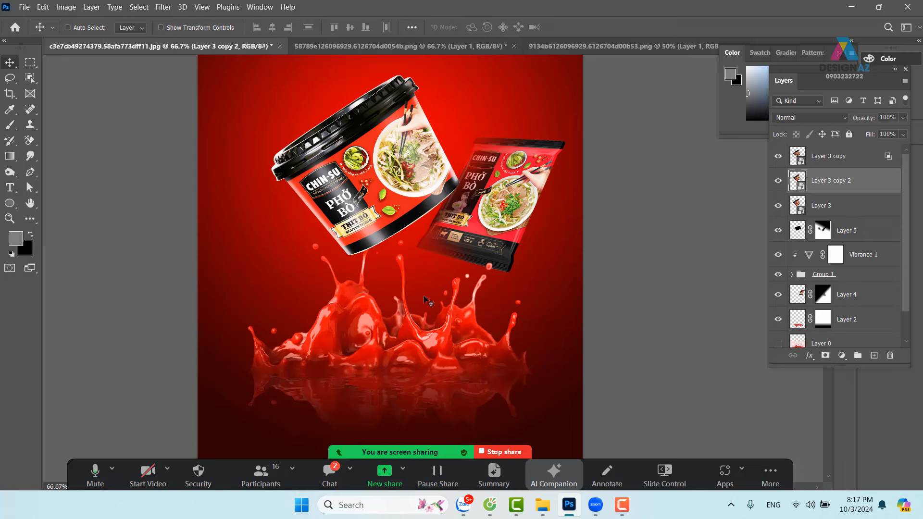
Start a Path Blur on Layer 3 copy 2 and direct its path from the cup's lower edge down into the splash
{"action": "left_click", "coordinate": [163, 7]}
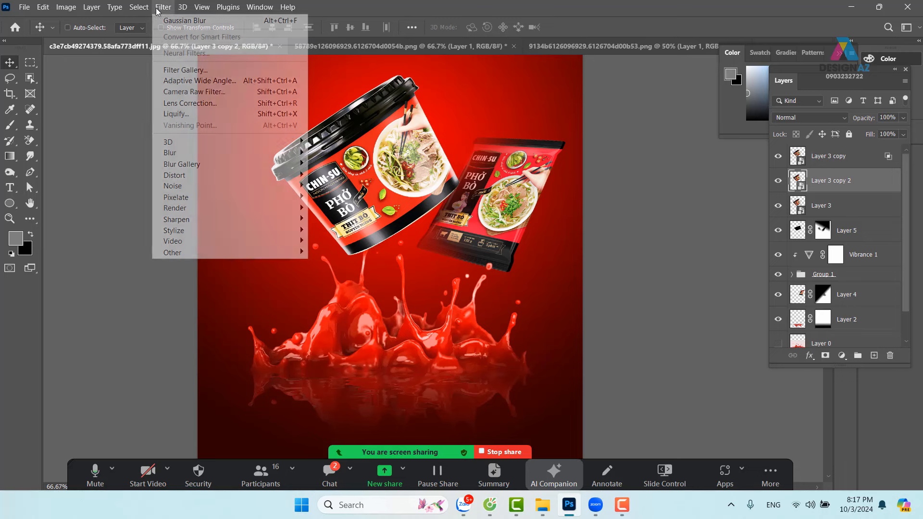
{"action": "mouse_move", "coordinate": [224, 164]}
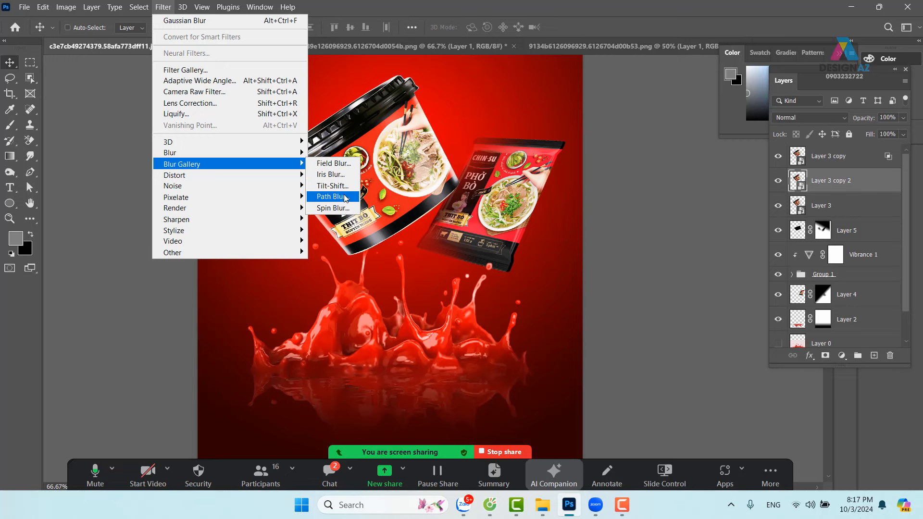
{"action": "left_click", "coordinate": [331, 196]}
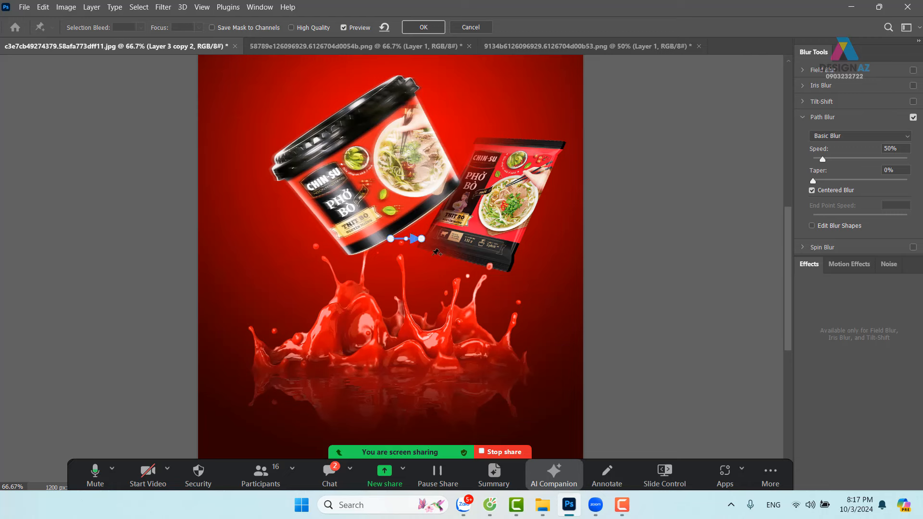
{"action": "left_click_drag", "start_coordinate": [390, 239], "coordinate": [420, 351]}
{"action": "left_click", "coordinate": [420, 239]}
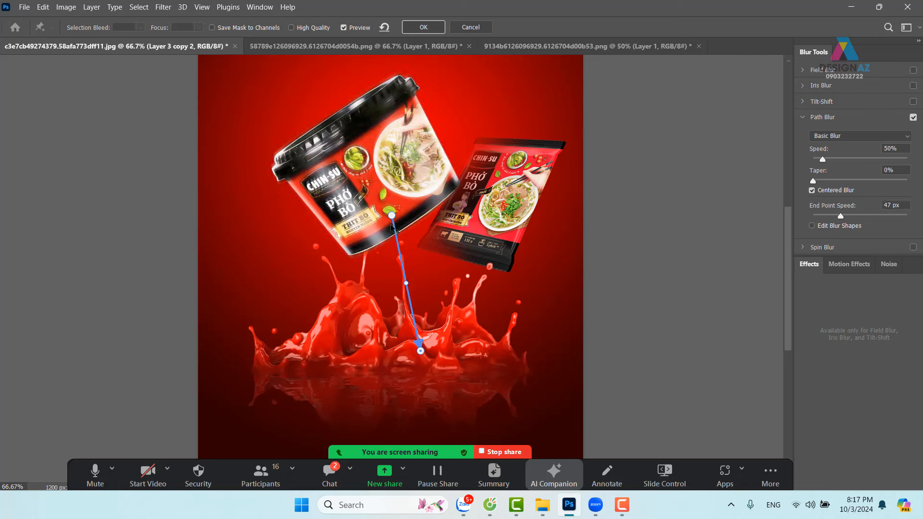
{"action": "left_click_drag", "start_coordinate": [391, 215], "coordinate": [401, 225]}
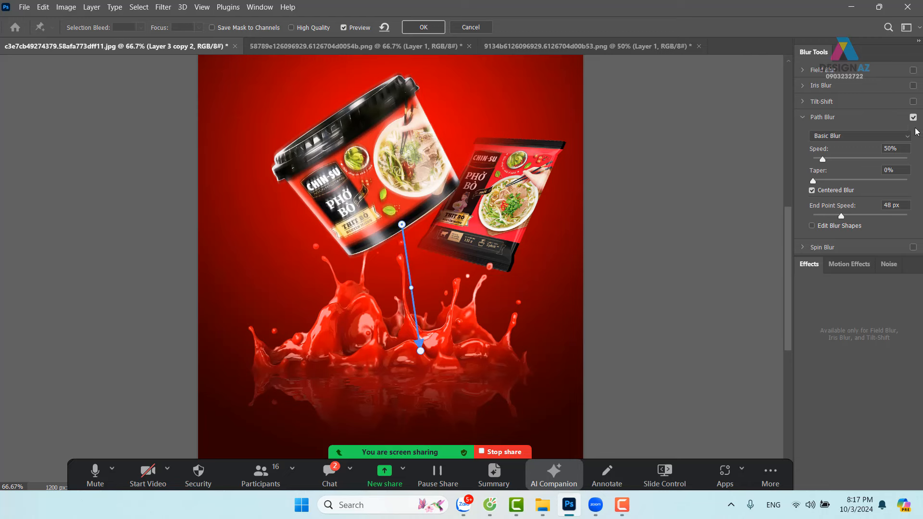
Turn off Centered Blur, bend the blur path into a curve through the splash, and set the speed to 500%
{"action": "left_click_drag", "start_coordinate": [822, 160], "coordinate": [890, 158]}
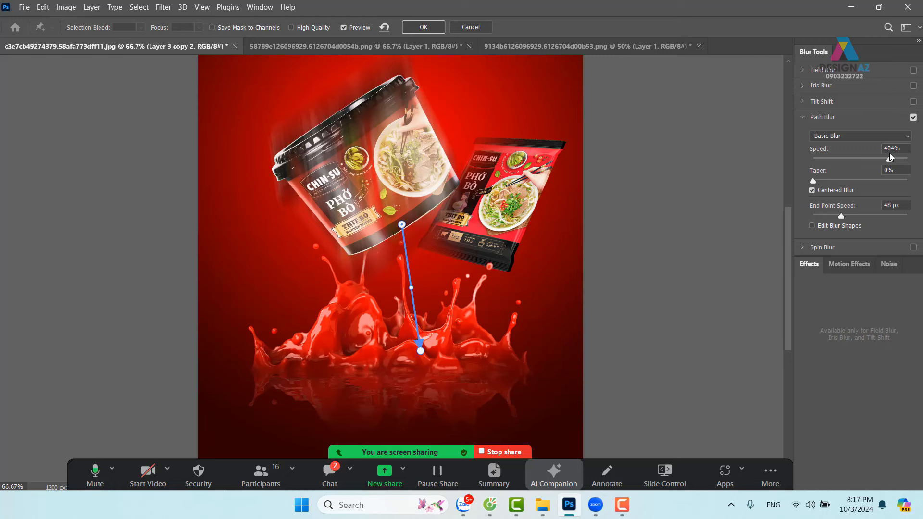
{"action": "left_click", "coordinate": [813, 191]}
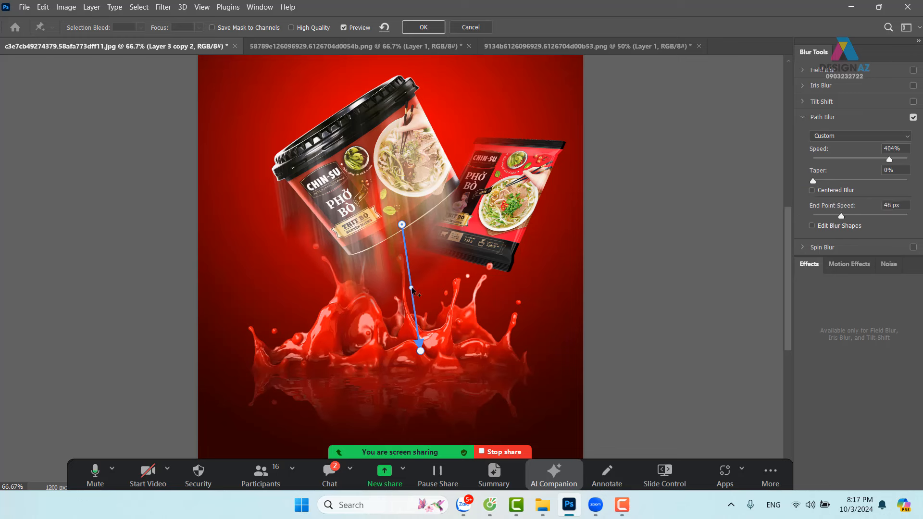
{"action": "left_click_drag", "start_coordinate": [412, 289], "coordinate": [430, 299]}
{"action": "left_click_drag", "start_coordinate": [421, 354], "coordinate": [448, 385]}
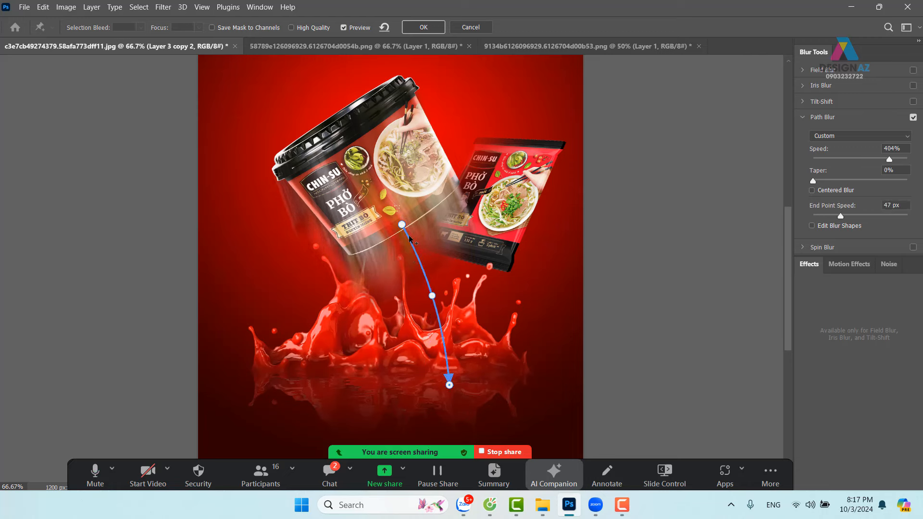
{"action": "left_click_drag", "start_coordinate": [402, 224], "coordinate": [400, 219]}
{"action": "left_click_drag", "start_coordinate": [892, 163], "coordinate": [910, 164]}
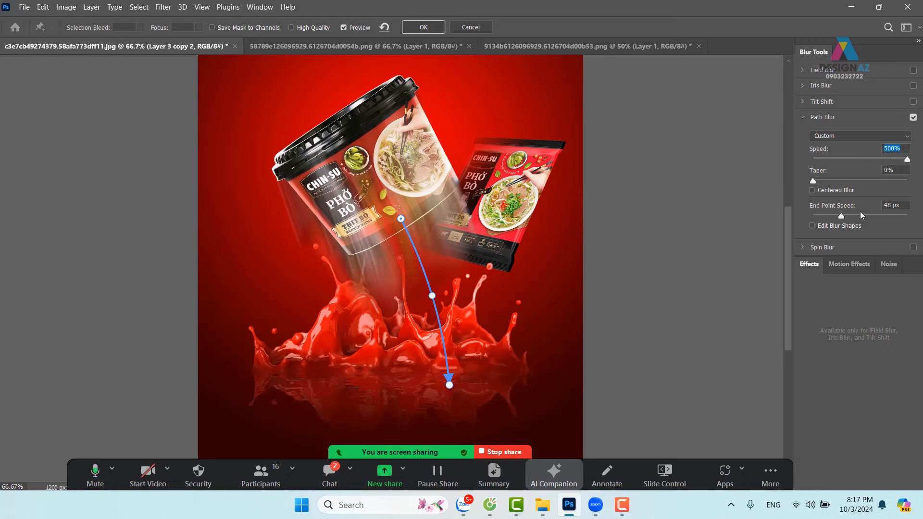
Add a path point below the splash, shift the curve's middle point slightly down, and apply the Path Blur
{"action": "left_click_drag", "start_coordinate": [449, 382], "coordinate": [438, 414]}
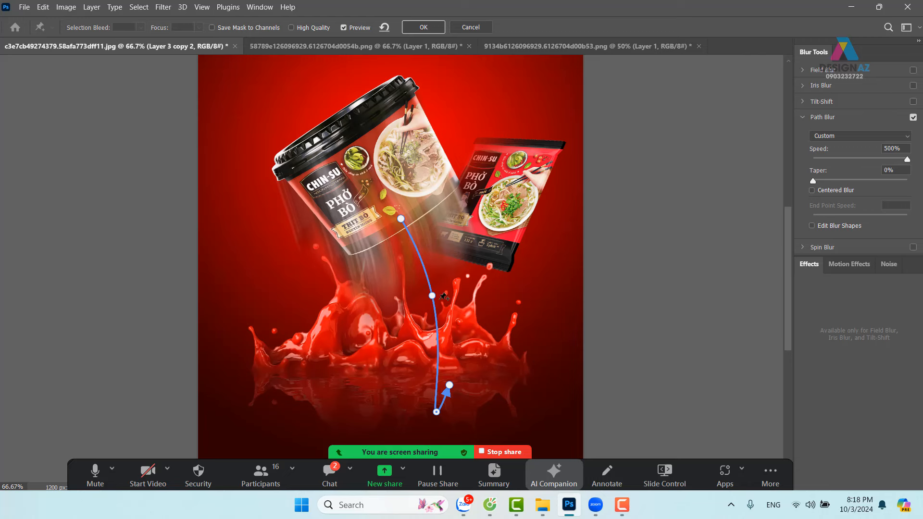
{"action": "left_click_drag", "start_coordinate": [434, 298], "coordinate": [439, 310]}
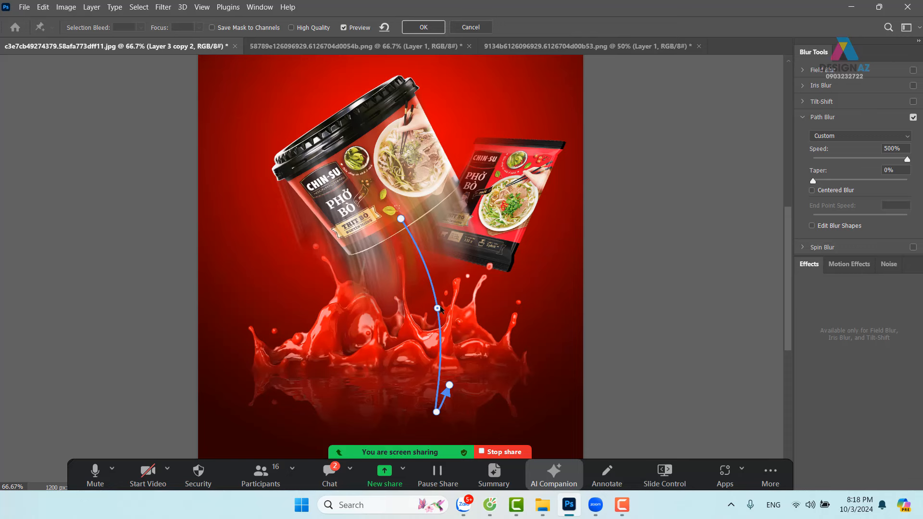
{"action": "key", "text": "Return"}
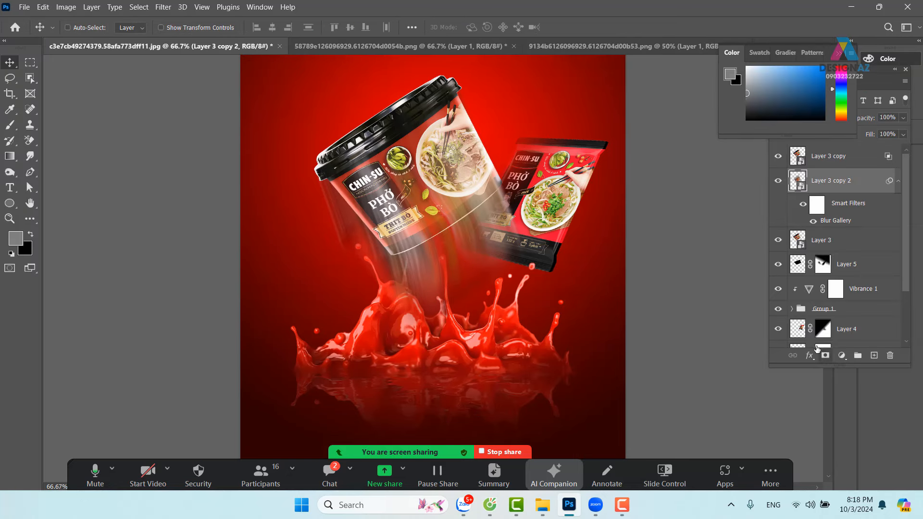
Mask out the blur beside the cup's lower-left edge with black at 37% opacity and move Layer 3 copy 2 below Layer 3
{"action": "left_click", "coordinate": [824, 355]}
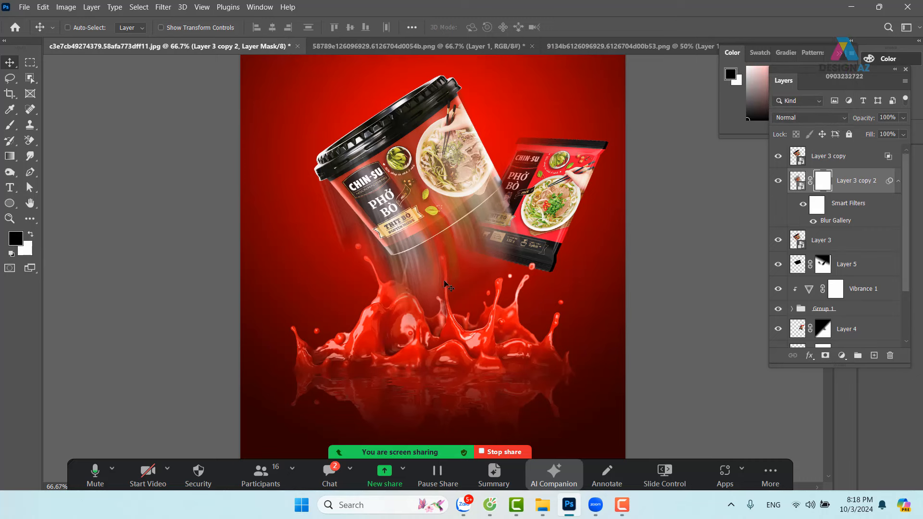
{"action": "key", "text": "b"}
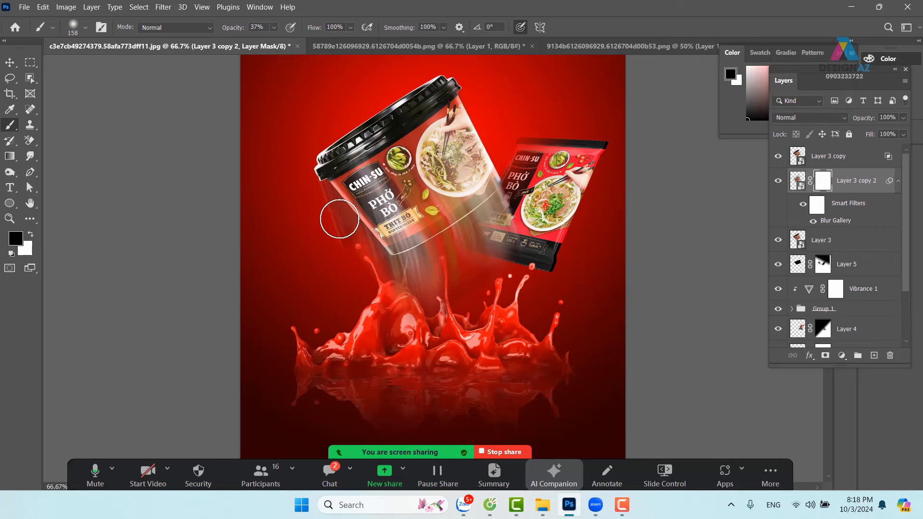
{"action": "mouse_move", "coordinate": [360, 257]}
{"action": "left_mouse_down"}
{"action": "mouse_move", "coordinate": [360, 249]}
{"action": "mouse_move", "coordinate": [403, 335]}
{"action": "mouse_move", "coordinate": [396, 302]}
{"action": "mouse_move", "coordinate": [428, 352]}
{"action": "mouse_move", "coordinate": [420, 331]}
{"action": "left_mouse_up"}
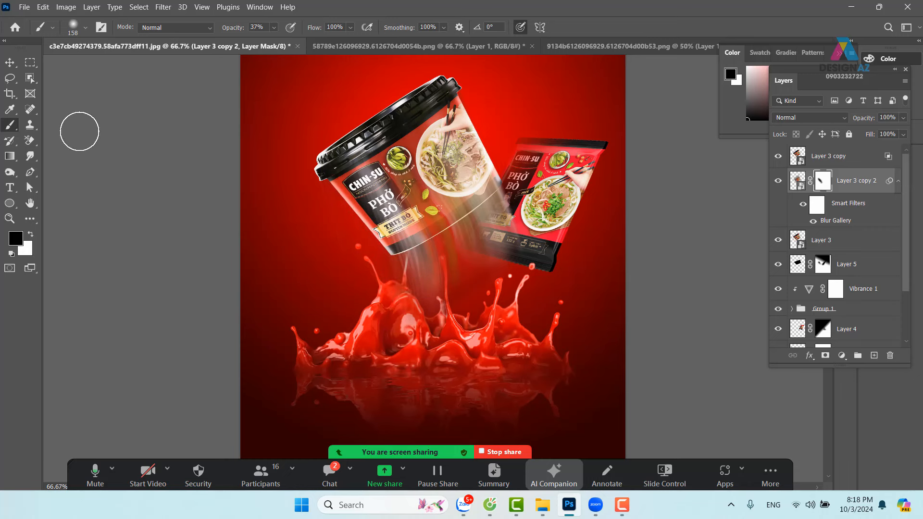
{"action": "left_click", "coordinate": [9, 62]}
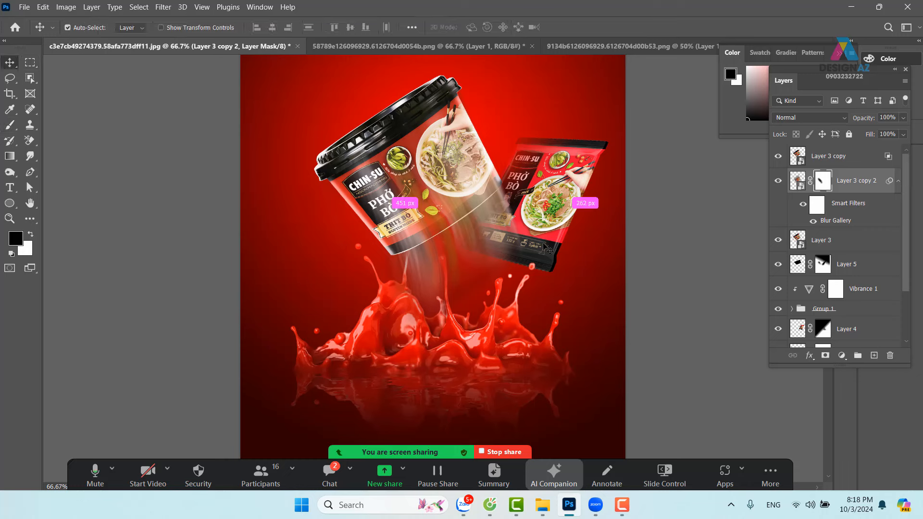
{"action": "key", "text": "ctrl+bracketleft"}
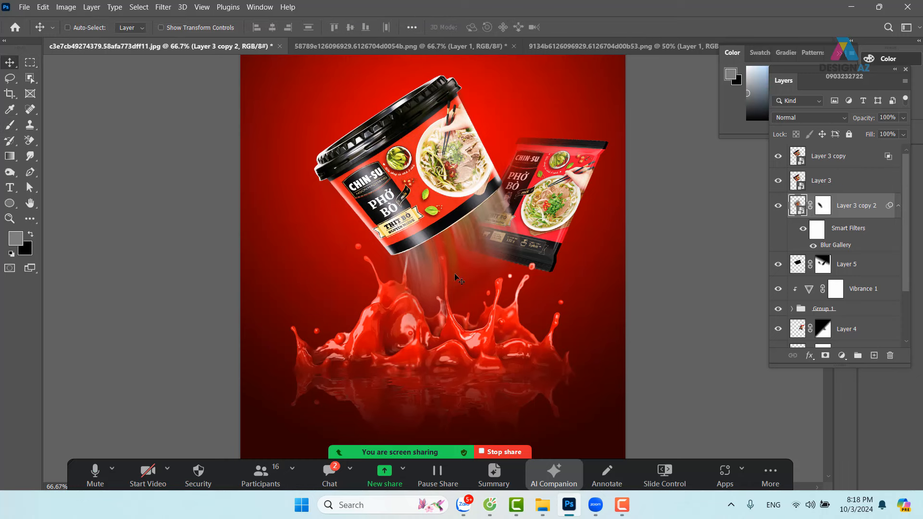
Duplicate the noodle package on Layer 4 together with its mask
{"action": "left_click_drag", "start_coordinate": [437, 267], "coordinate": [442, 291]}
{"action": "right_click", "coordinate": [519, 220]}
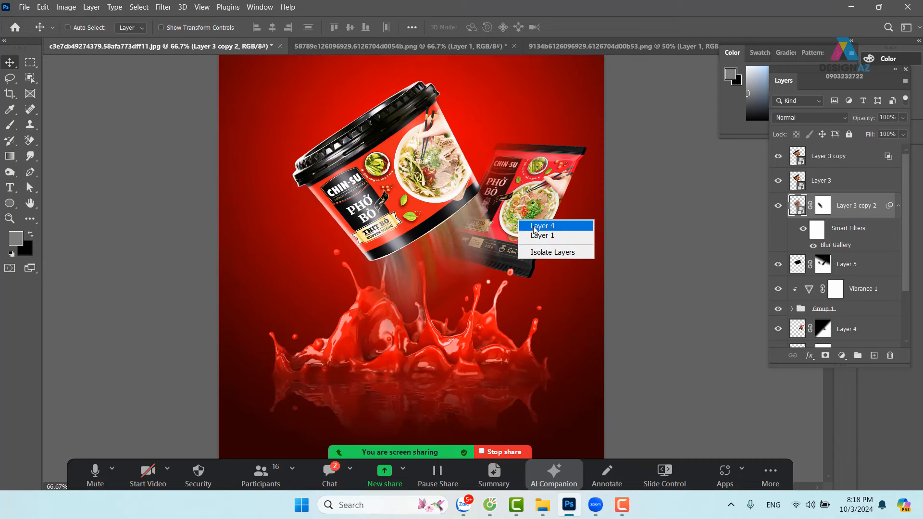
{"action": "left_click", "coordinate": [533, 227]}
{"action": "left_click_drag", "start_coordinate": [530, 237], "coordinate": [549, 206]}
{"action": "key", "text": "ctrl+z"}
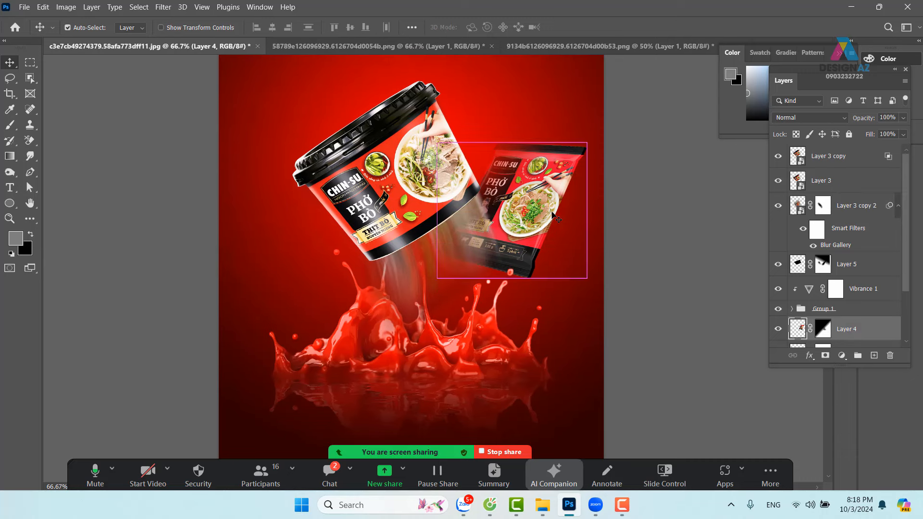
{"action": "key", "text": "ctrl+j"}
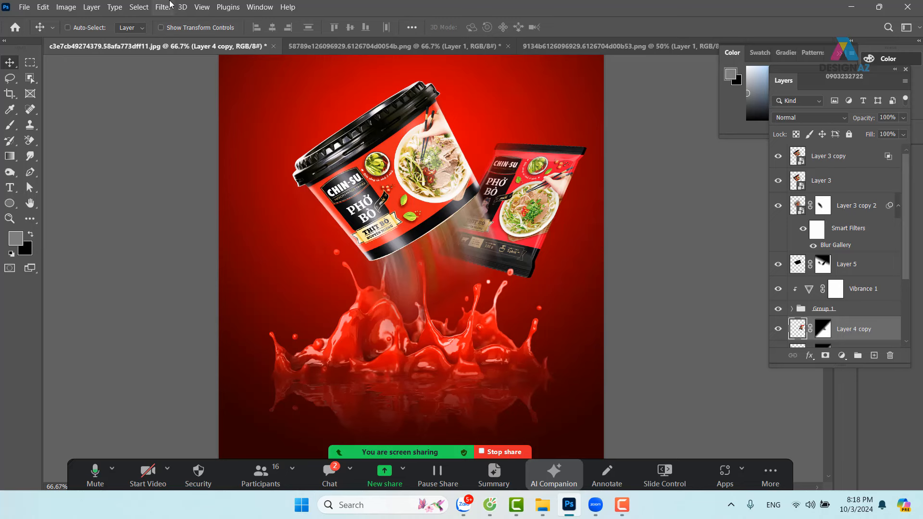
Start a Path Blur on Layer 4 copy with its path running from the package's lower edge diagonally down into the red splash
{"action": "left_click", "coordinate": [163, 7]}
{"action": "mouse_move", "coordinate": [197, 164]}
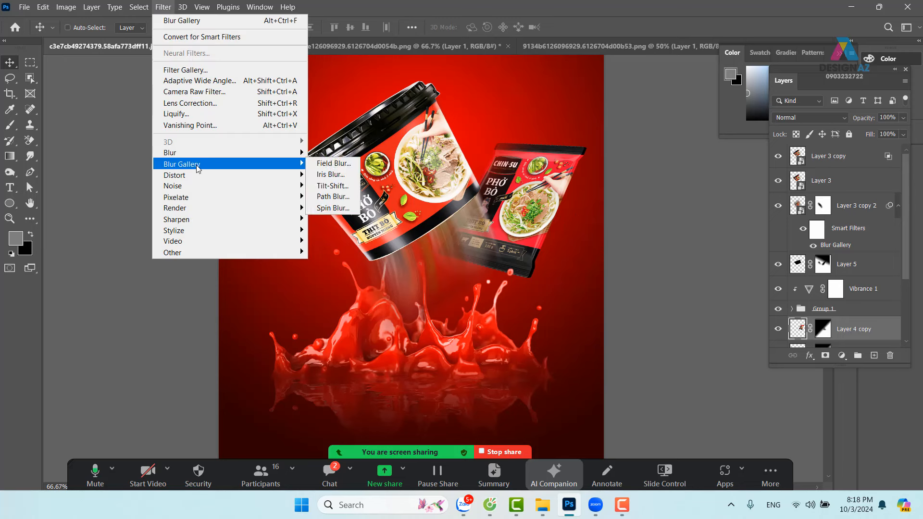
{"action": "left_click", "coordinate": [337, 197]}
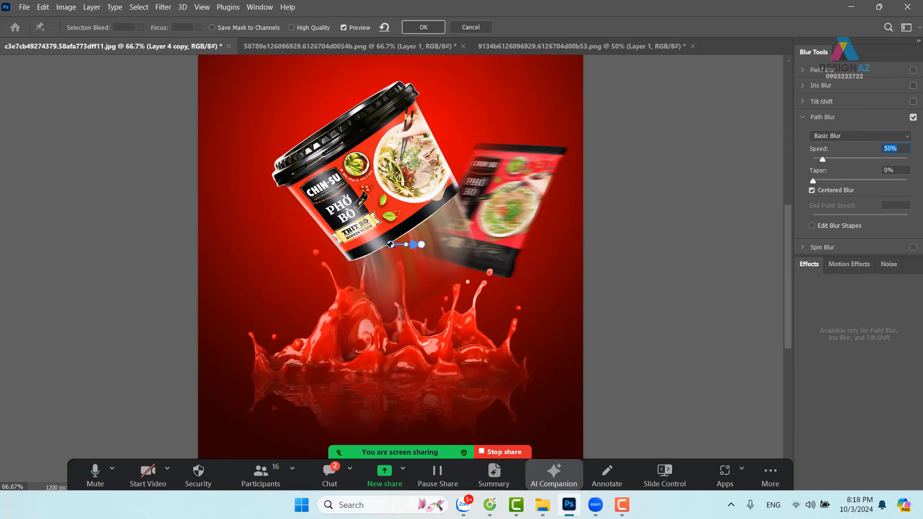
{"action": "left_click_drag", "start_coordinate": [390, 245], "coordinate": [379, 370]}
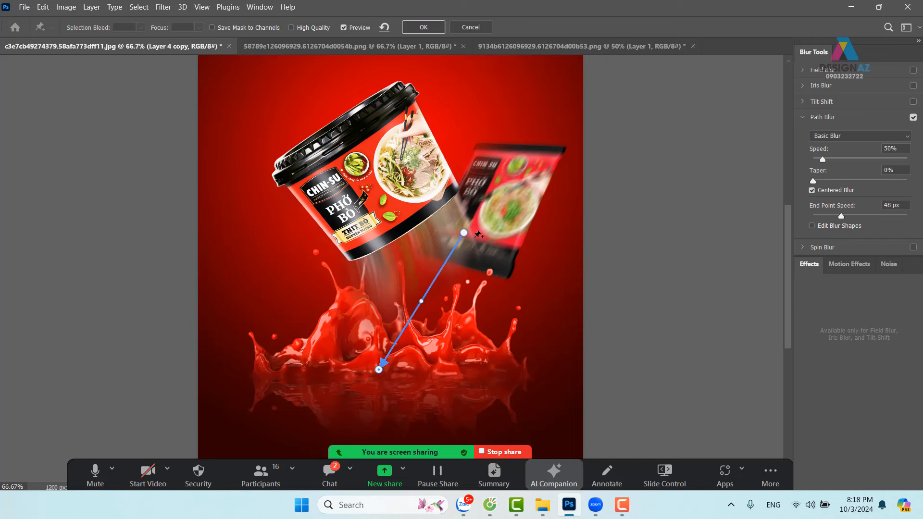
{"action": "left_click_drag", "start_coordinate": [463, 233], "coordinate": [457, 258]}
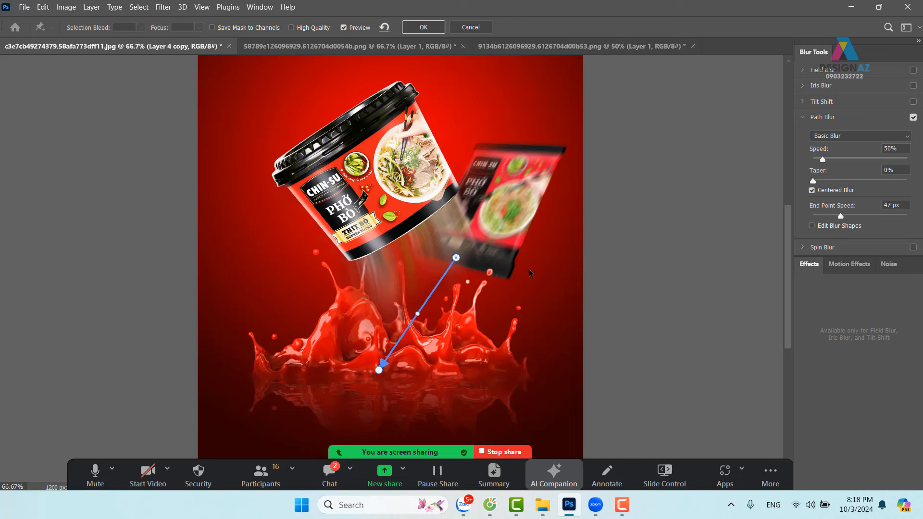
Set the blur speed to 261%, turn off Centered Blur, and apply the Path Blur
{"action": "left_click_drag", "start_coordinate": [831, 159], "coordinate": [863, 160]}
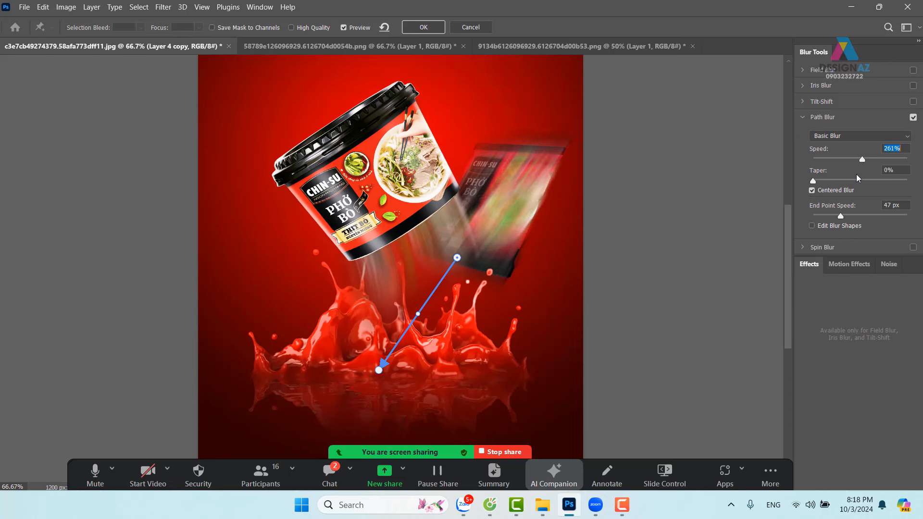
{"action": "left_click", "coordinate": [811, 190]}
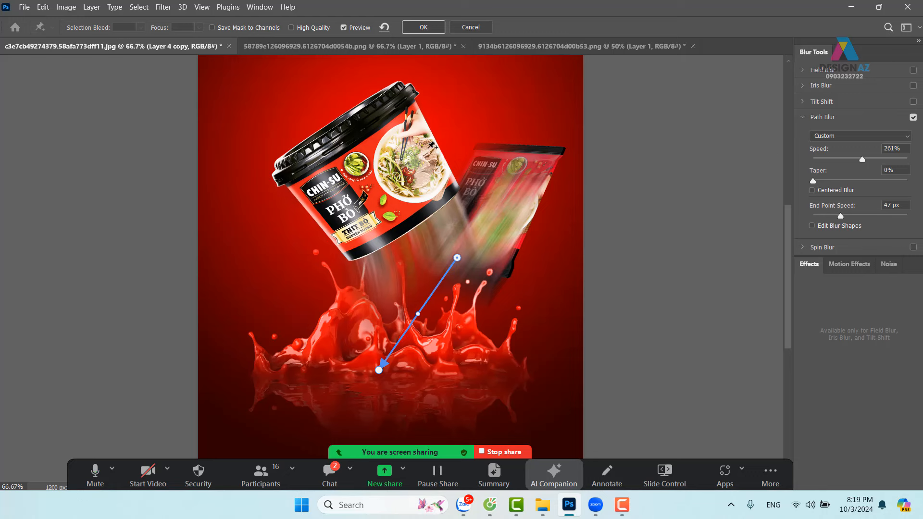
{"action": "left_click", "coordinate": [434, 26]}
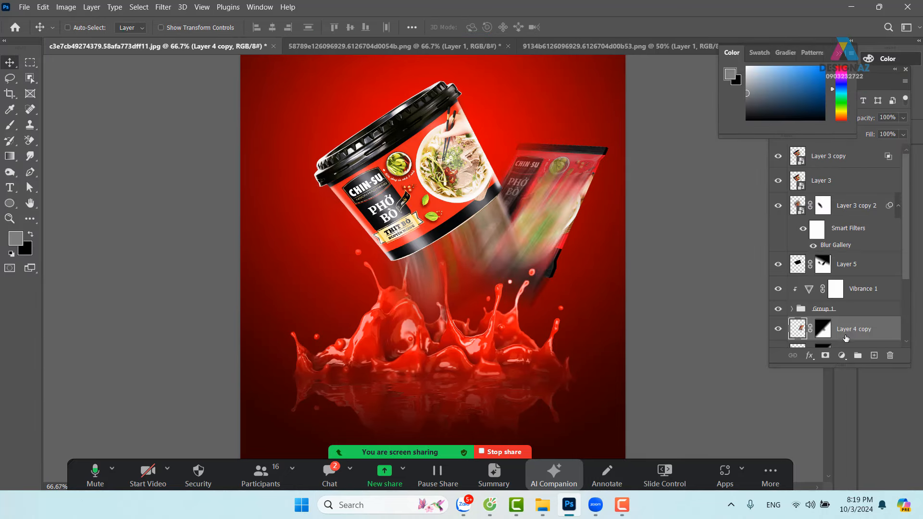
Paint black at 37% opacity on the Layer 4 copy mask to reduce the blur over the noodle package's front
{"action": "left_click", "coordinate": [823, 332]}
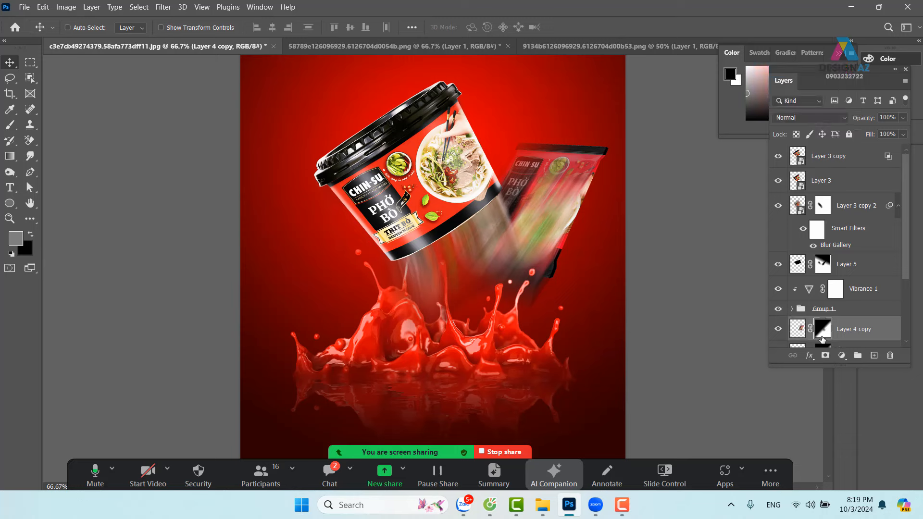
{"action": "key", "text": "b"}
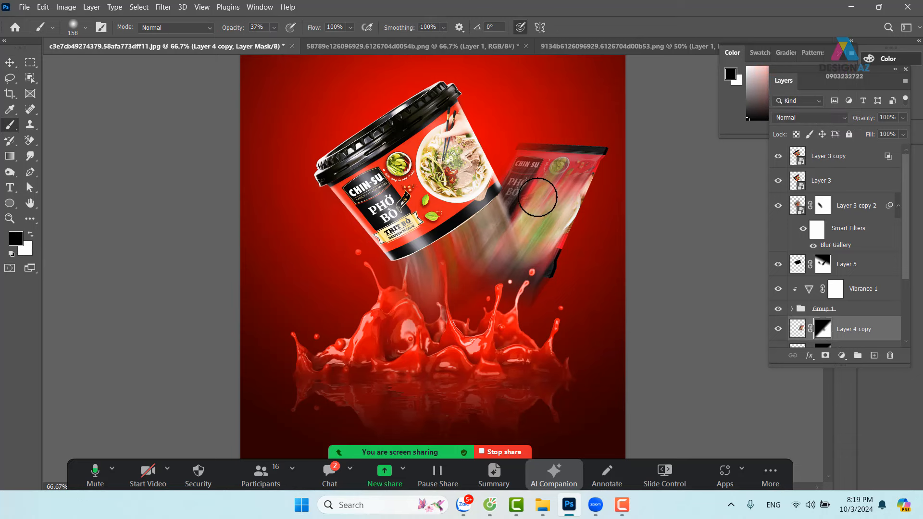
{"action": "mouse_move", "coordinate": [601, 224]}
{"action": "left_mouse_down"}
{"action": "mouse_move", "coordinate": [556, 238]}
{"action": "mouse_move", "coordinate": [575, 202]}
{"action": "mouse_move", "coordinate": [536, 239]}
{"action": "mouse_move", "coordinate": [507, 250]}
{"action": "mouse_move", "coordinate": [544, 205]}
{"action": "mouse_move", "coordinate": [508, 258]}
{"action": "mouse_move", "coordinate": [548, 248]}
{"action": "mouse_move", "coordinate": [574, 200]}
{"action": "mouse_move", "coordinate": [541, 267]}
{"action": "mouse_move", "coordinate": [583, 200]}
{"action": "mouse_move", "coordinate": [573, 224]}
{"action": "mouse_move", "coordinate": [551, 242]}
{"action": "mouse_move", "coordinate": [578, 176]}
{"action": "mouse_move", "coordinate": [493, 249]}
{"action": "mouse_move", "coordinate": [551, 190]}
{"action": "mouse_move", "coordinate": [496, 258]}
{"action": "mouse_move", "coordinate": [544, 190]}
{"action": "mouse_move", "coordinate": [551, 198]}
{"action": "mouse_move", "coordinate": [481, 249]}
{"action": "mouse_move", "coordinate": [558, 160]}
{"action": "mouse_move", "coordinate": [458, 245]}
{"action": "mouse_move", "coordinate": [539, 192]}
{"action": "mouse_move", "coordinate": [531, 256]}
{"action": "mouse_move", "coordinate": [590, 197]}
{"action": "mouse_move", "coordinate": [549, 268]}
{"action": "mouse_move", "coordinate": [582, 190]}
{"action": "mouse_move", "coordinate": [536, 243]}
{"action": "mouse_move", "coordinate": [569, 167]}
{"action": "mouse_move", "coordinate": [552, 270]}
{"action": "left_mouse_up"}
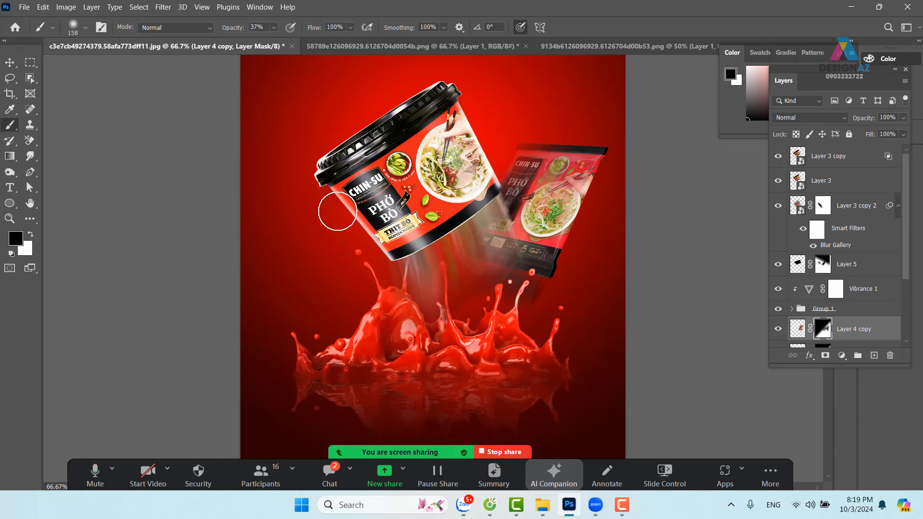
Select the cup's blur on Layer 3 copy 2 and bring it to the front of the layer stack
{"action": "left_click", "coordinate": [10, 63]}
{"action": "right_click", "coordinate": [462, 237]}
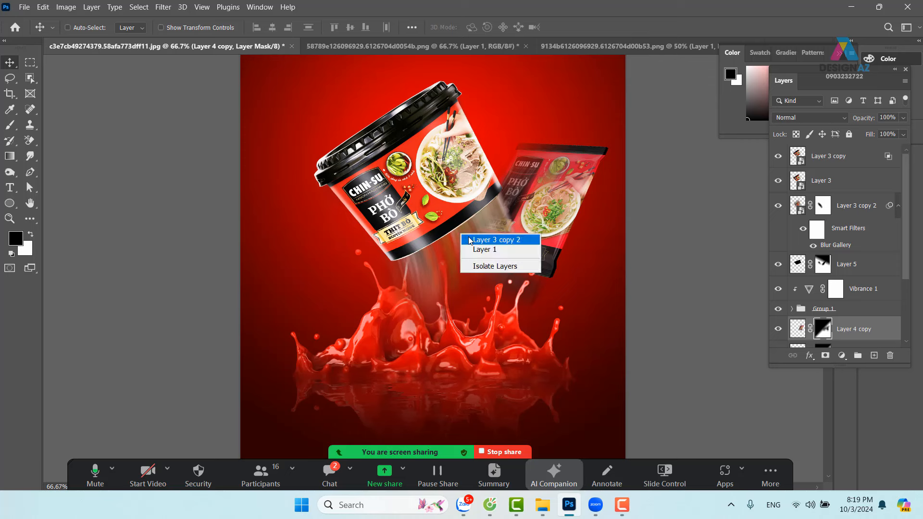
{"action": "left_click", "coordinate": [476, 239]}
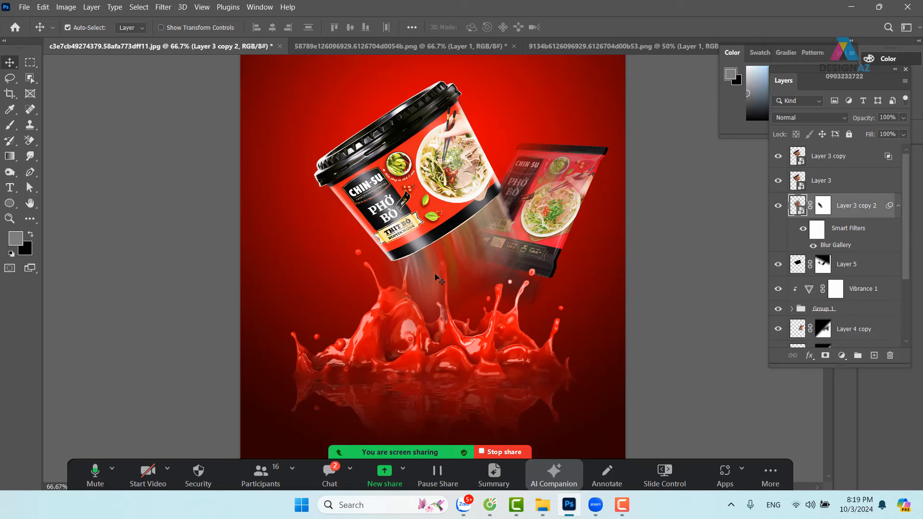
{"action": "key", "text": "ctrl+shift+bracketright"}
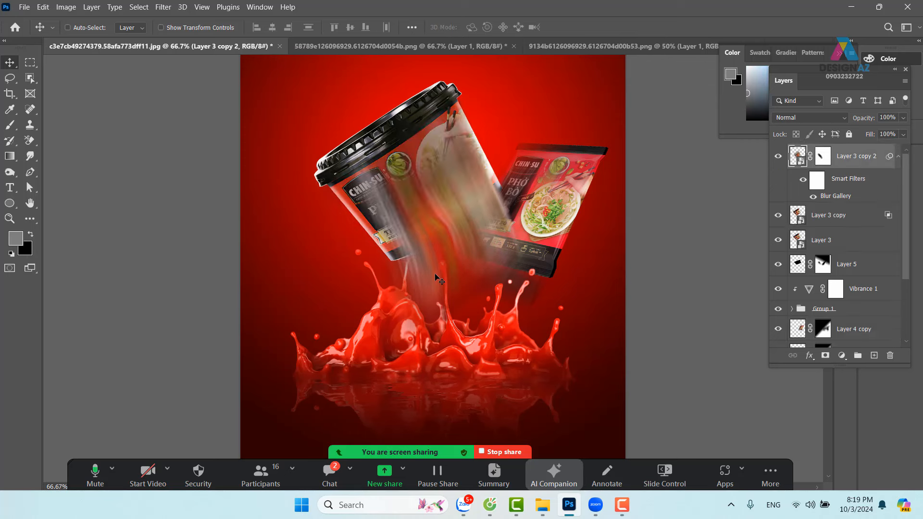
Mask the blur off the cup's front with black, first at 37% and then at 100% brush opacity
{"action": "left_click", "coordinate": [823, 158]}
{"action": "key", "text": "b"}
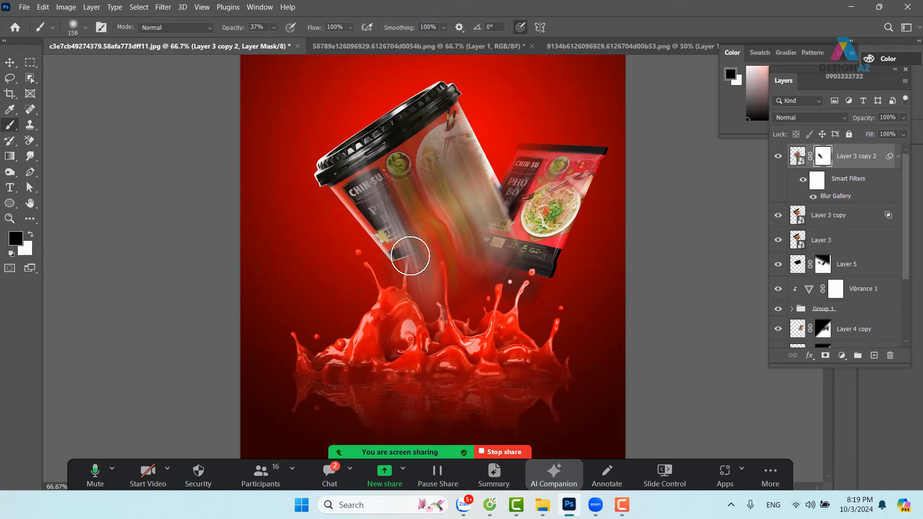
{"action": "mouse_move", "coordinate": [408, 256]}
{"action": "left_mouse_down"}
{"action": "mouse_move", "coordinate": [364, 172]}
{"action": "mouse_move", "coordinate": [427, 225]}
{"action": "mouse_move", "coordinate": [379, 166]}
{"action": "mouse_move", "coordinate": [452, 216]}
{"action": "mouse_move", "coordinate": [452, 178]}
{"action": "mouse_move", "coordinate": [481, 205]}
{"action": "mouse_move", "coordinate": [460, 160]}
{"action": "mouse_move", "coordinate": [506, 221]}
{"action": "mouse_move", "coordinate": [449, 138]}
{"action": "mouse_move", "coordinate": [502, 235]}
{"action": "mouse_move", "coordinate": [509, 206]}
{"action": "mouse_move", "coordinate": [412, 246]}
{"action": "mouse_move", "coordinate": [481, 197]}
{"action": "mouse_move", "coordinate": [436, 188]}
{"action": "mouse_move", "coordinate": [446, 207]}
{"action": "mouse_move", "coordinate": [435, 179]}
{"action": "mouse_move", "coordinate": [462, 208]}
{"action": "mouse_move", "coordinate": [462, 168]}
{"action": "mouse_move", "coordinate": [494, 214]}
{"action": "mouse_move", "coordinate": [443, 177]}
{"action": "mouse_move", "coordinate": [383, 239]}
{"action": "mouse_move", "coordinate": [337, 216]}
{"action": "mouse_move", "coordinate": [416, 268]}
{"action": "mouse_move", "coordinate": [377, 196]}
{"action": "mouse_move", "coordinate": [426, 240]}
{"action": "mouse_move", "coordinate": [385, 202]}
{"action": "mouse_move", "coordinate": [397, 223]}
{"action": "mouse_move", "coordinate": [376, 186]}
{"action": "mouse_move", "coordinate": [399, 191]}
{"action": "mouse_move", "coordinate": [406, 182]}
{"action": "mouse_move", "coordinate": [395, 198]}
{"action": "left_mouse_up"}
{"action": "left_click", "coordinate": [274, 27]}
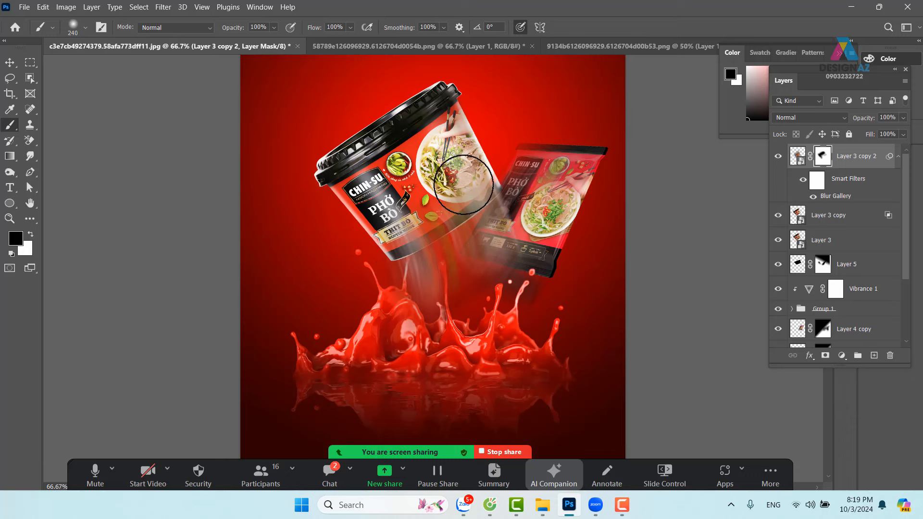
{"action": "left_click_drag", "start_coordinate": [463, 184], "coordinate": [482, 190]}
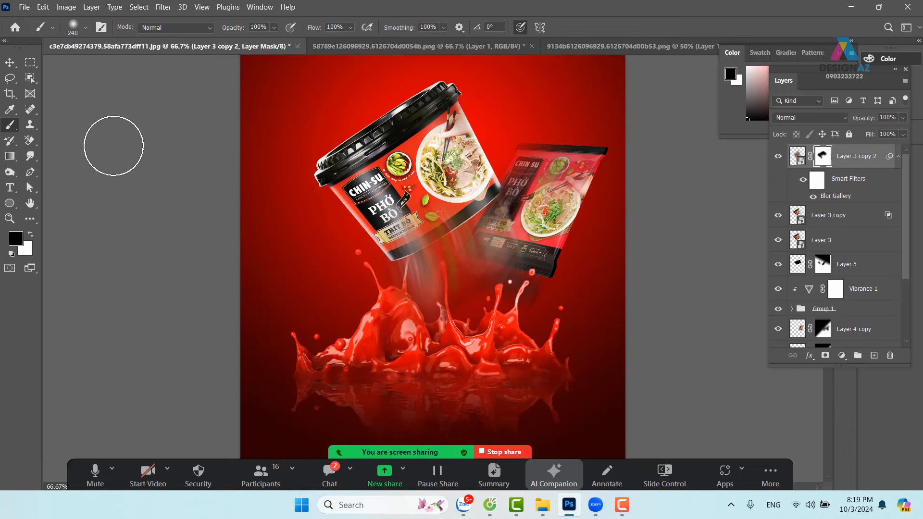
{"action": "key", "text": "v"}
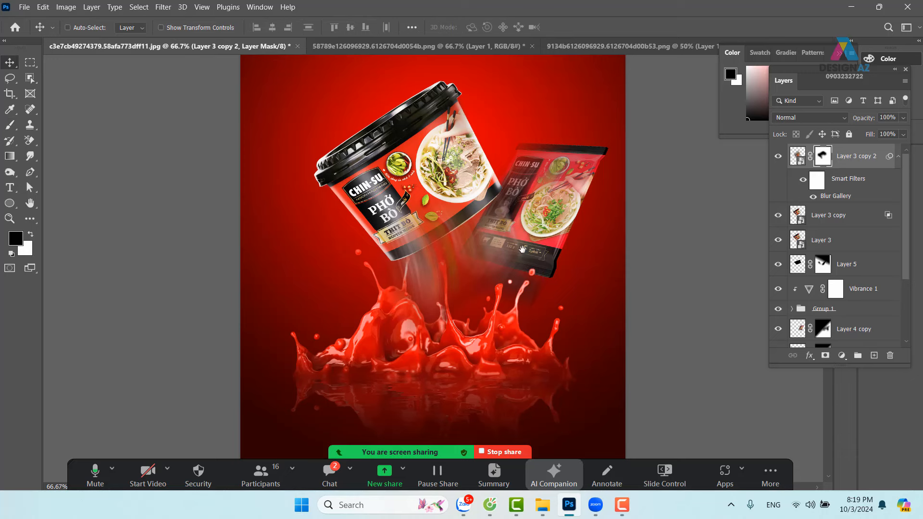
Open the benefitsoflime image from the mỳ phở cháo folder in Photoshop as a separate document
{"action": "left_click_drag", "start_coordinate": [501, 204], "coordinate": [491, 252]}
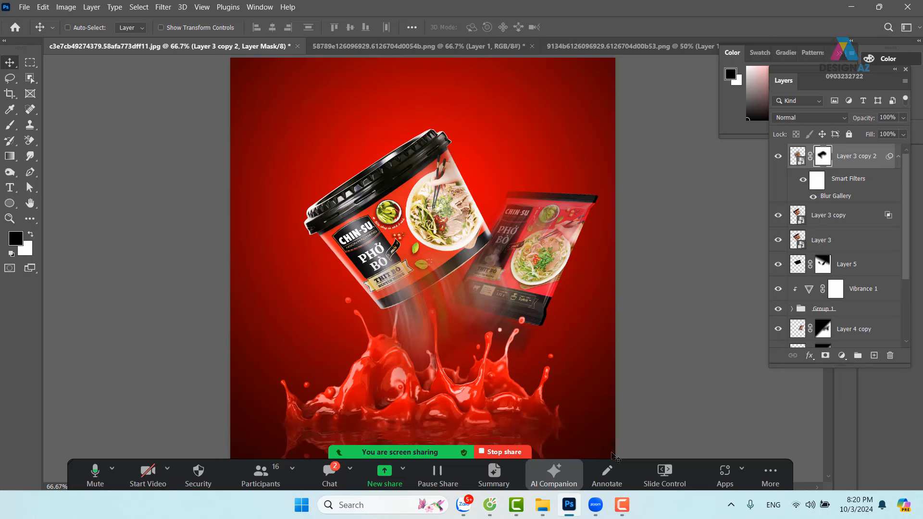
{"action": "mouse_move", "coordinate": [546, 509]}
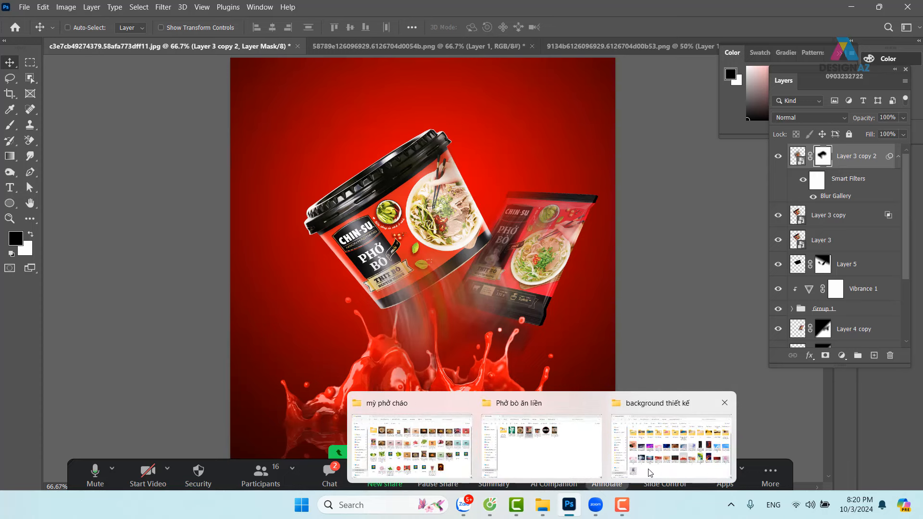
{"action": "left_click", "coordinate": [407, 456]}
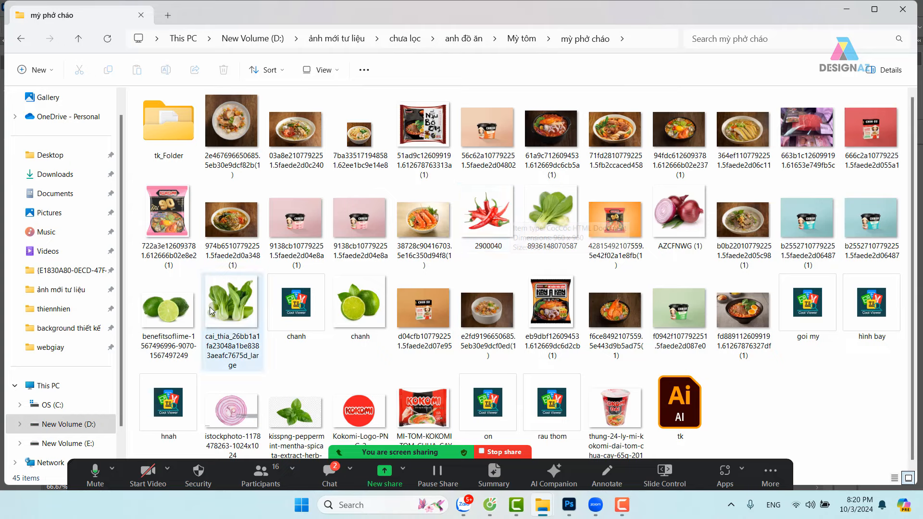
{"action": "left_click", "coordinate": [163, 323]}
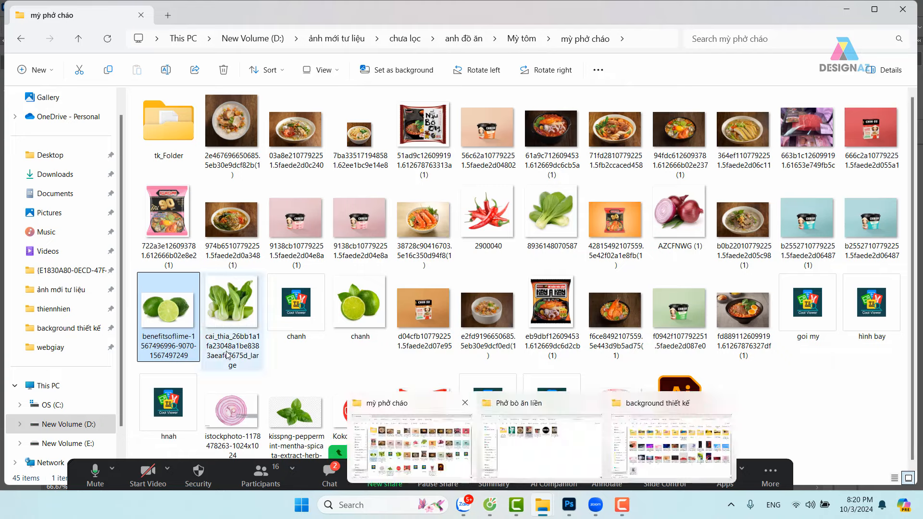
{"action": "left_click_drag", "start_coordinate": [487, 396], "coordinate": [686, 24]}
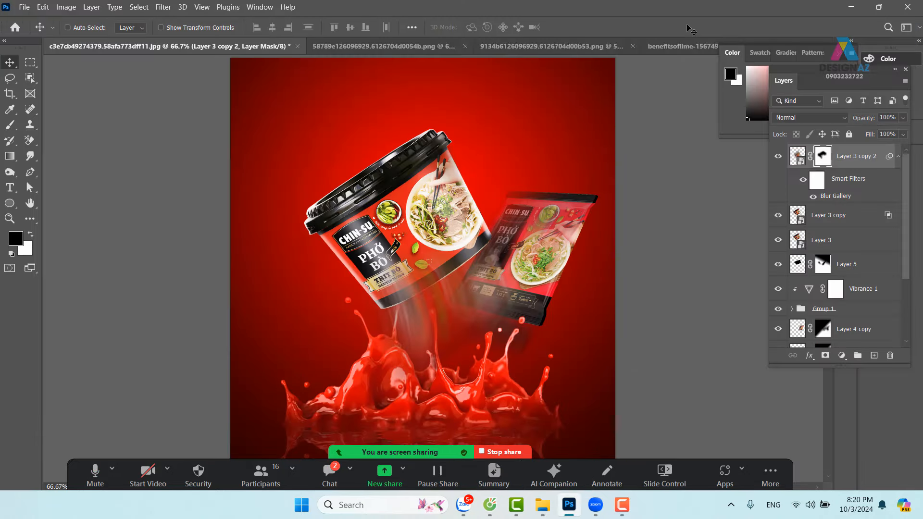
Draw a loose Lasso selection around the cut lime half in the lime image
{"action": "key", "text": "ctrl+plus"}
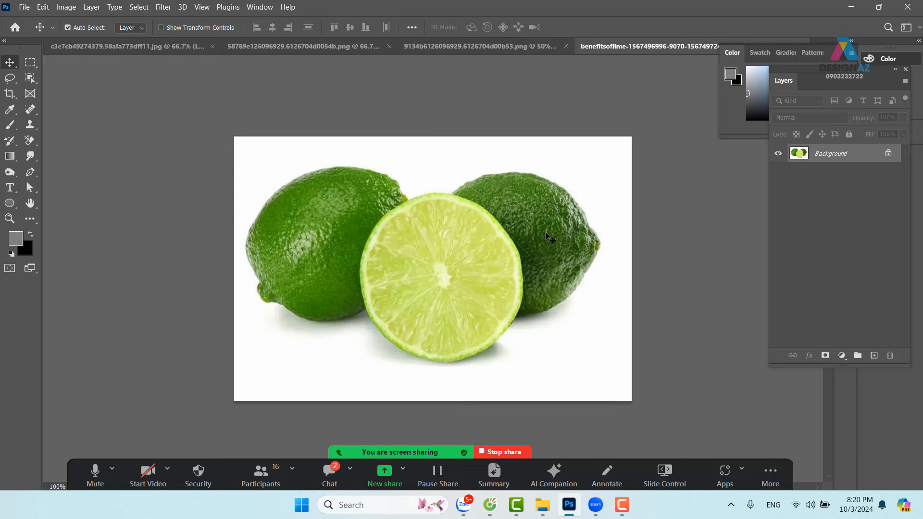
{"action": "left_click_drag", "start_coordinate": [421, 239], "coordinate": [376, 208]}
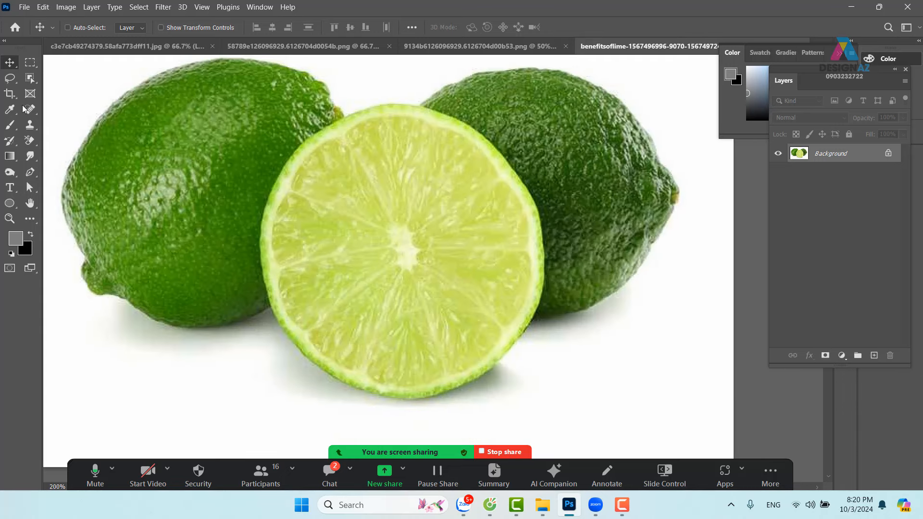
{"action": "key", "text": "l"}
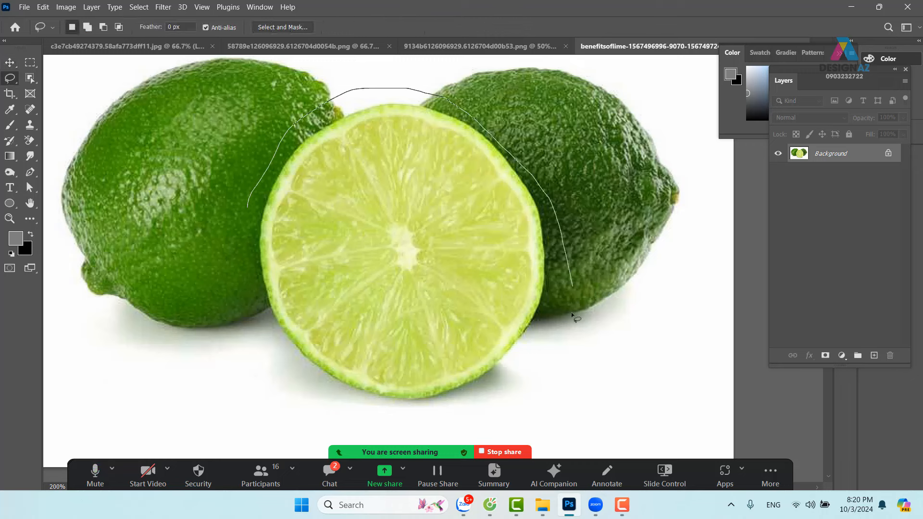
{"action": "mouse_move", "coordinate": [571, 312]}
{"action": "left_mouse_down"}
{"action": "mouse_move", "coordinate": [513, 384]}
{"action": "mouse_move", "coordinate": [437, 413]}
{"action": "mouse_move", "coordinate": [342, 417]}
{"action": "mouse_move", "coordinate": [255, 382]}
{"action": "left_mouse_up"}
{"action": "left_click_drag", "start_coordinate": [219, 194], "coordinate": [218, 192]}
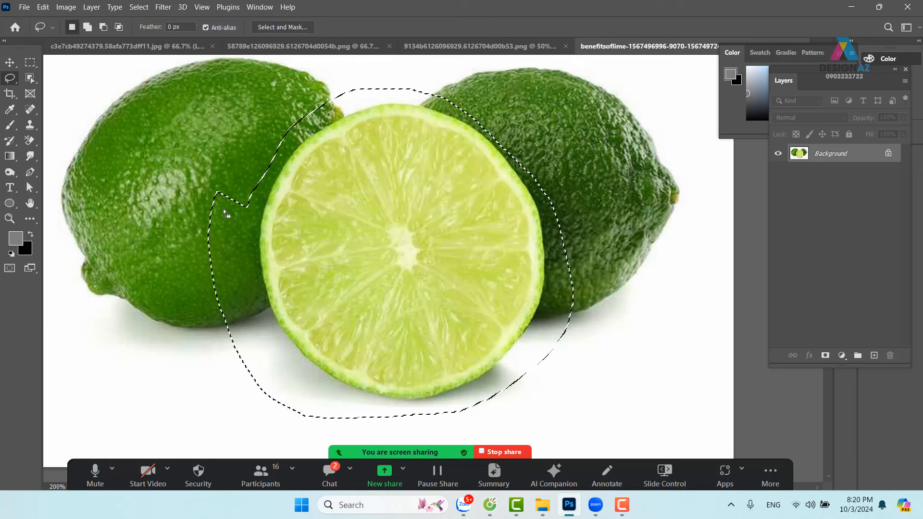
Discard the lasso selection and select the limes with Select Subject
{"action": "left_click", "coordinate": [139, 7]}
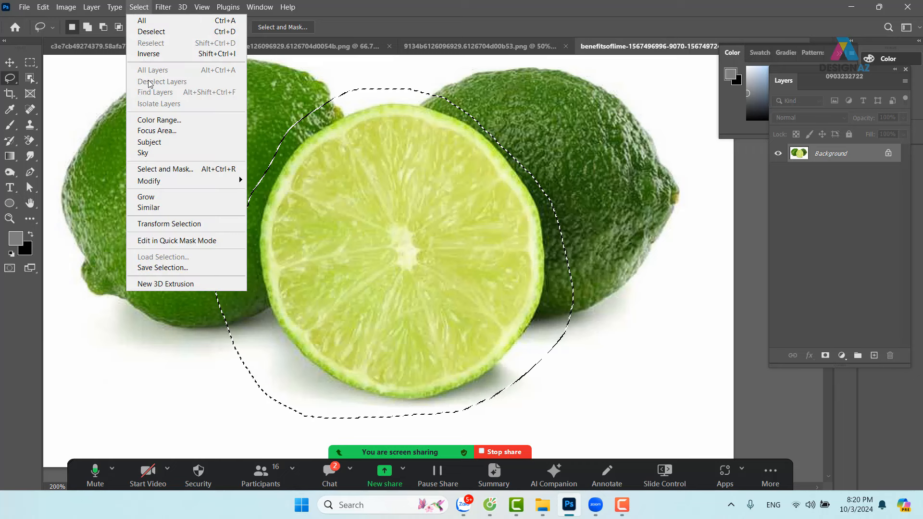
{"action": "left_click", "coordinate": [163, 142]}
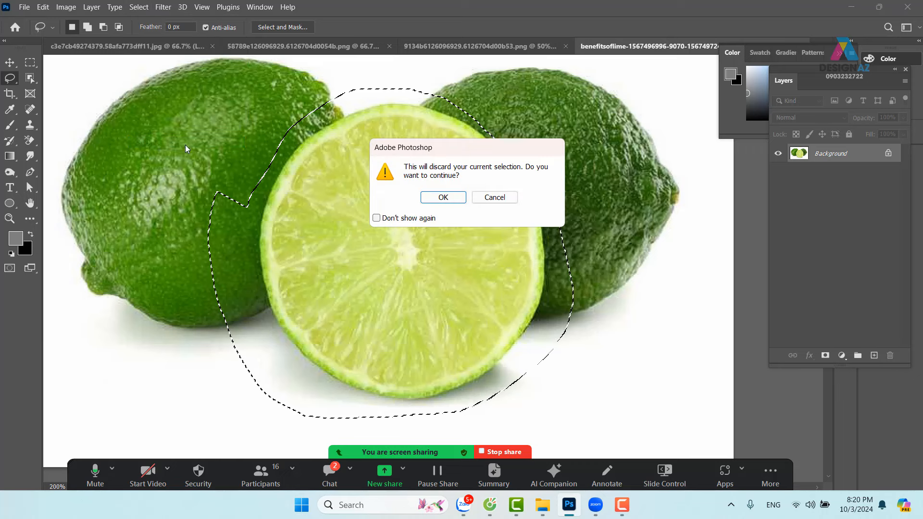
{"action": "left_click", "coordinate": [451, 195]}
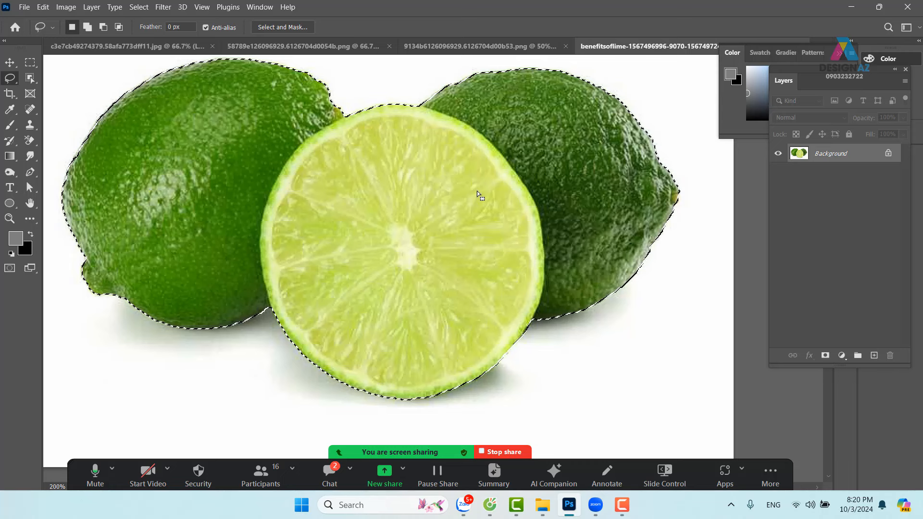
Try to add an object with a rectangular Object Selection where the whole lime meets the cut half
{"action": "left_click", "coordinate": [31, 82]}
{"action": "left_click", "coordinate": [91, 78]}
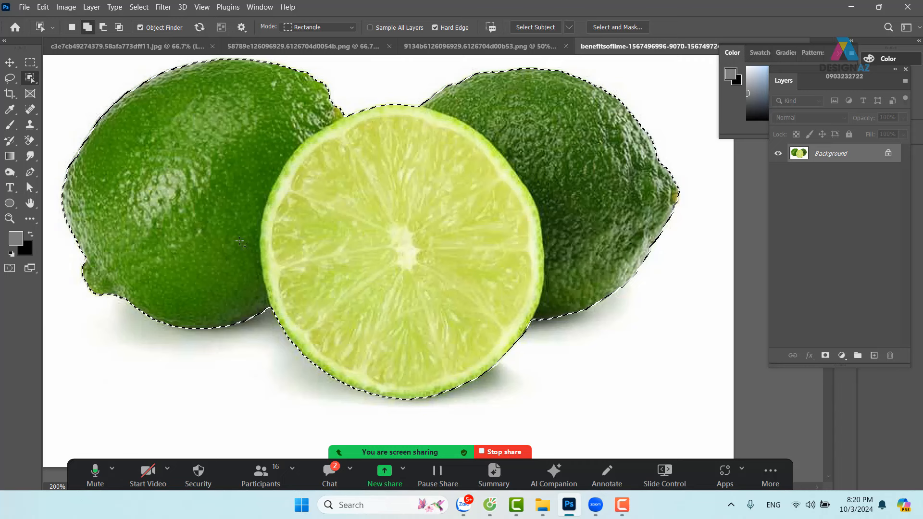
{"action": "left_click_drag", "start_coordinate": [242, 245], "coordinate": [276, 148]}
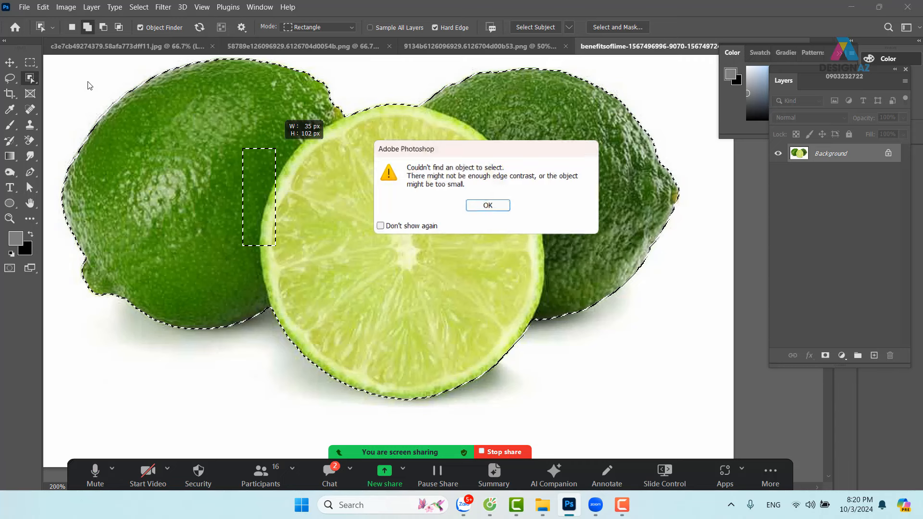
{"action": "left_click", "coordinate": [488, 205]}
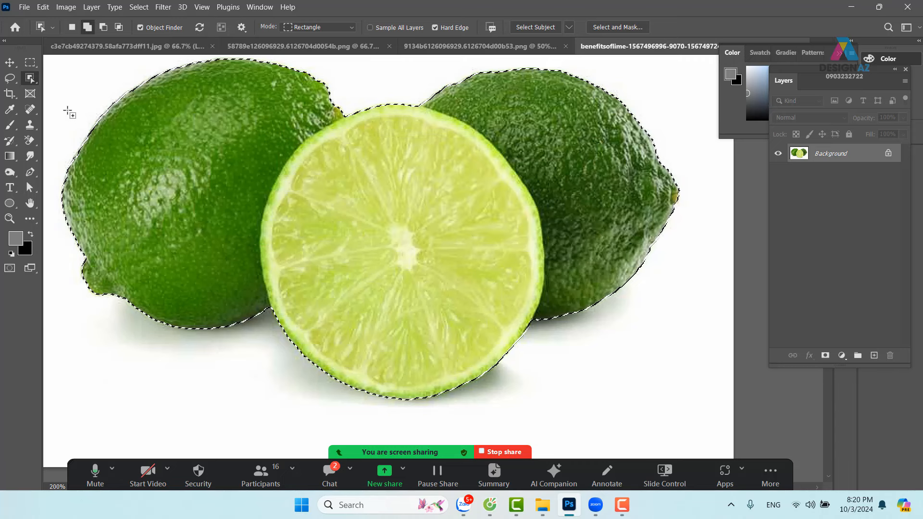
Switch Object Selection to Lasso mode and try to outline the edge between the whole lime and the cut half
{"action": "left_click", "coordinate": [350, 27]}
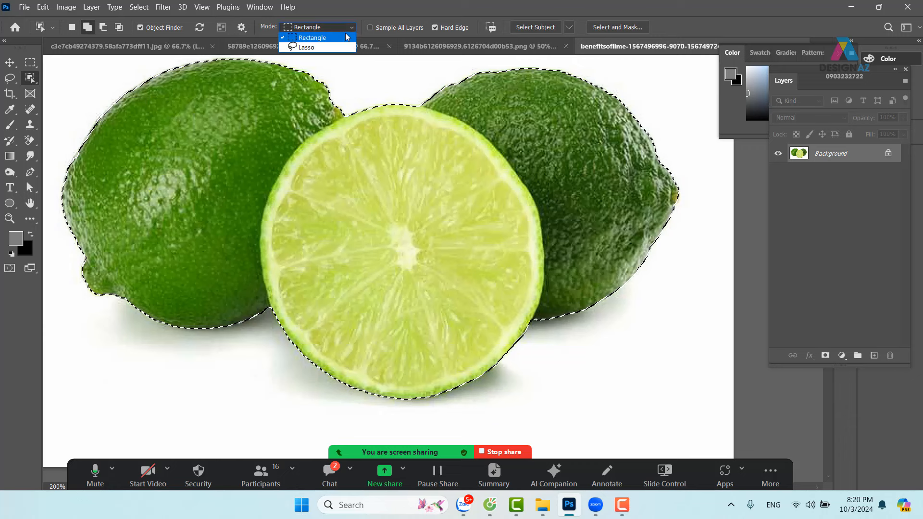
{"action": "left_click", "coordinate": [337, 47]}
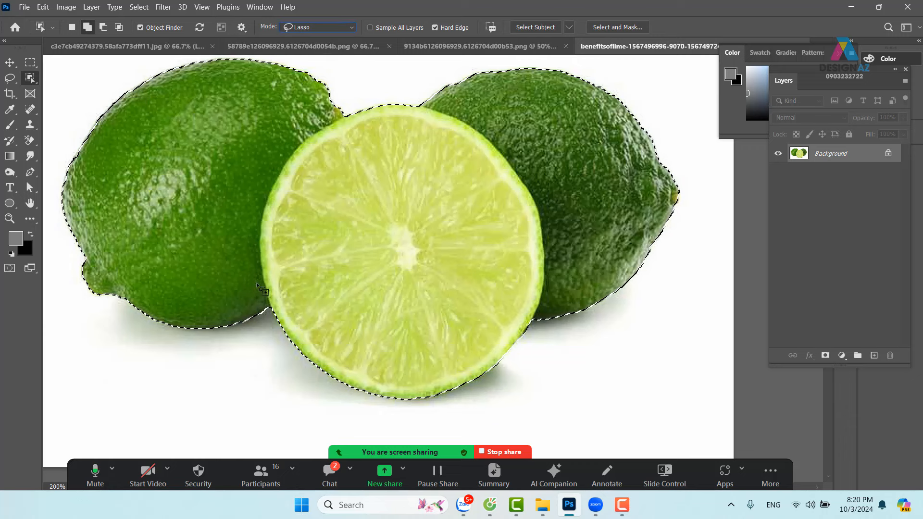
{"action": "left_click_drag", "start_coordinate": [274, 346], "coordinate": [247, 244]}
{"action": "mouse_move", "coordinate": [295, 111]}
{"action": "left_mouse_down"}
{"action": "mouse_move", "coordinate": [508, 143]}
{"action": "mouse_move", "coordinate": [562, 222]}
{"action": "mouse_move", "coordinate": [557, 337]}
{"action": "mouse_move", "coordinate": [491, 410]}
{"action": "mouse_move", "coordinate": [360, 428]}
{"action": "mouse_move", "coordinate": [297, 387]}
{"action": "mouse_move", "coordinate": [282, 357]}
{"action": "left_mouse_up"}
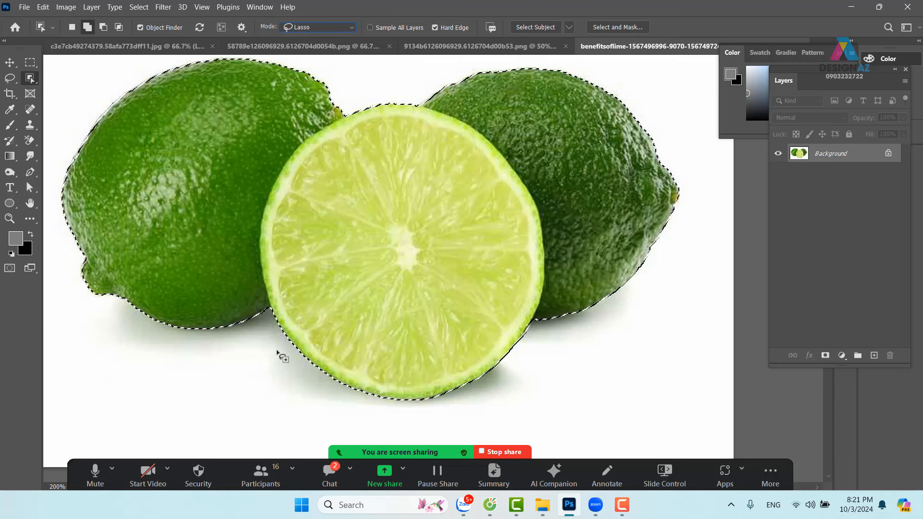
Clear the selection, outline only the cut lime half with Object Selection in Lasso mode, and copy it to a new layer
{"action": "key", "text": "ctrl+d"}
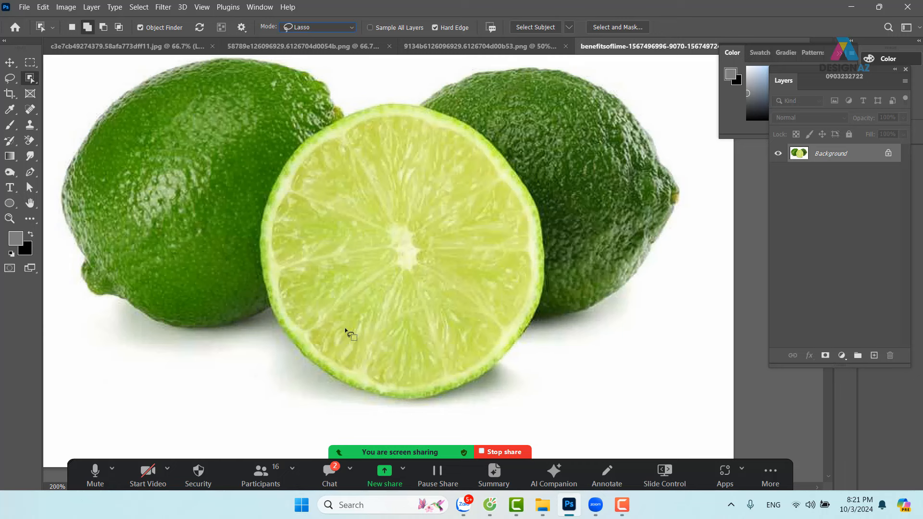
{"action": "mouse_move", "coordinate": [297, 116]}
{"action": "left_mouse_down"}
{"action": "mouse_move", "coordinate": [366, 82]}
{"action": "mouse_move", "coordinate": [451, 95]}
{"action": "left_mouse_up"}
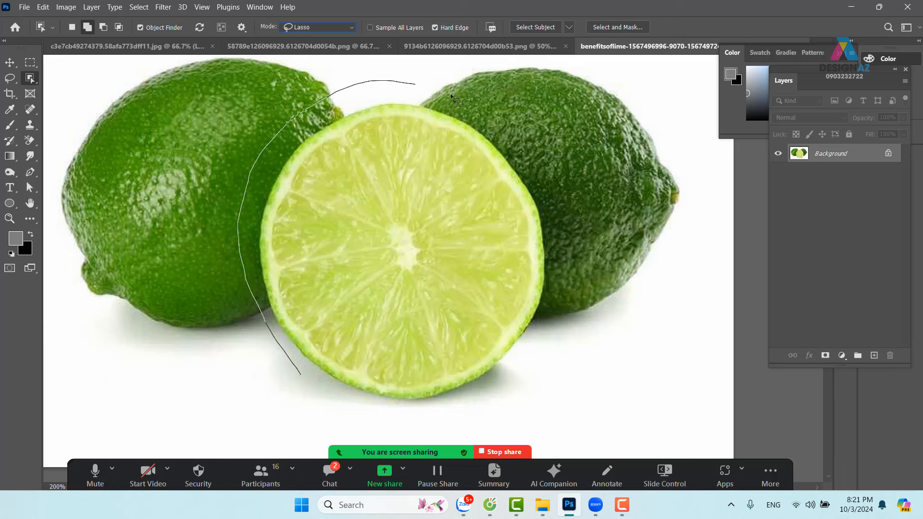
{"action": "mouse_move", "coordinate": [533, 357]}
{"action": "left_mouse_down"}
{"action": "mouse_move", "coordinate": [496, 396]}
{"action": "mouse_move", "coordinate": [429, 411]}
{"action": "mouse_move", "coordinate": [329, 406]}
{"action": "mouse_move", "coordinate": [297, 381]}
{"action": "left_mouse_up"}
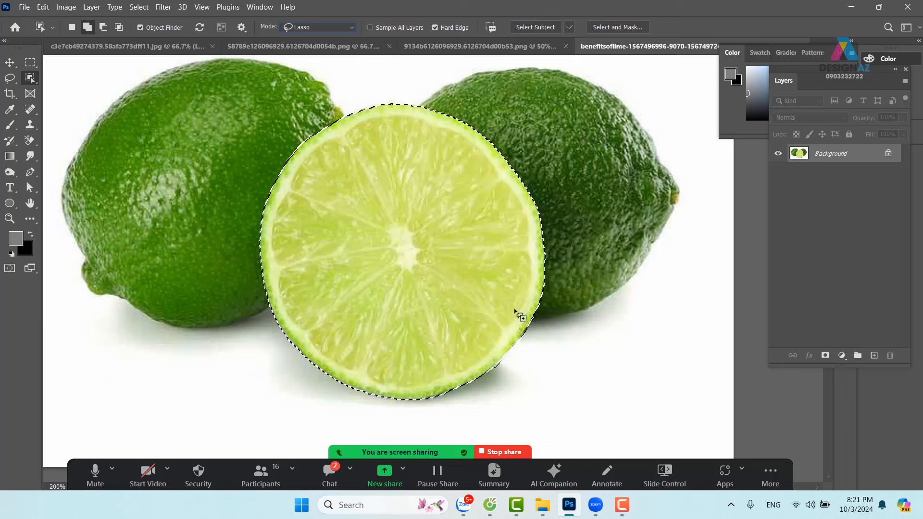
{"action": "key", "text": "ctrl+j"}
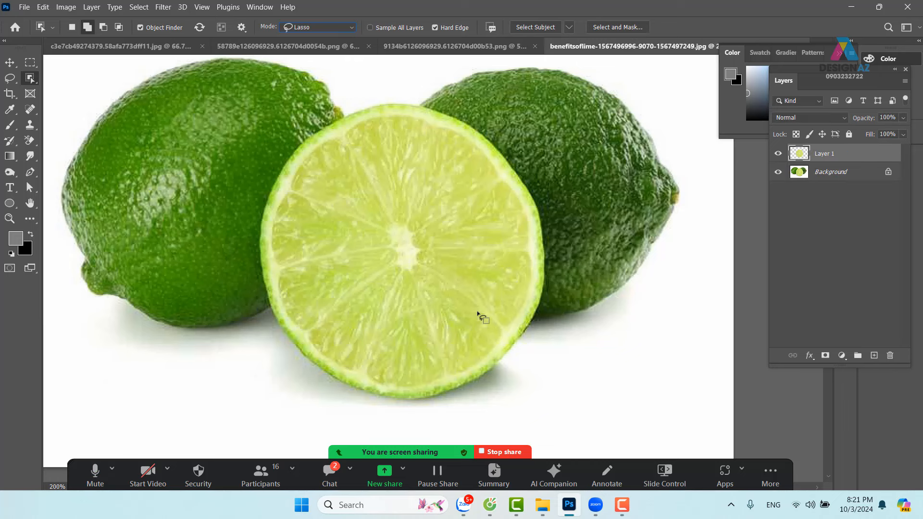
Move the cut-out lime half into the poster document, placing it beyond the upper edge of the noodle cup's lid
{"action": "mouse_move", "coordinate": [431, 256]}
{"action": "left_mouse_down"}
{"action": "mouse_move", "coordinate": [344, 213]}
{"action": "mouse_move", "coordinate": [384, 220]}
{"action": "left_mouse_up"}
{"action": "left_click", "coordinate": [495, 207]}
{"action": "key", "text": "v"}
{"action": "left_click_drag", "start_coordinate": [397, 255], "coordinate": [132, 48]}
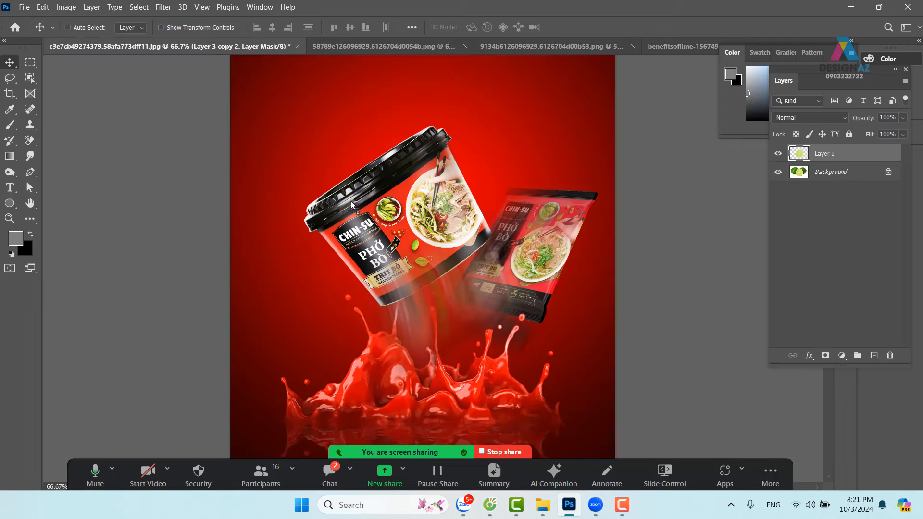
{"action": "left_click_drag", "start_coordinate": [366, 205], "coordinate": [332, 180]}
Scale the lime slice down to about 58% and keep it clear of the cup's lid
{"action": "key", "text": "ctrl+t"}
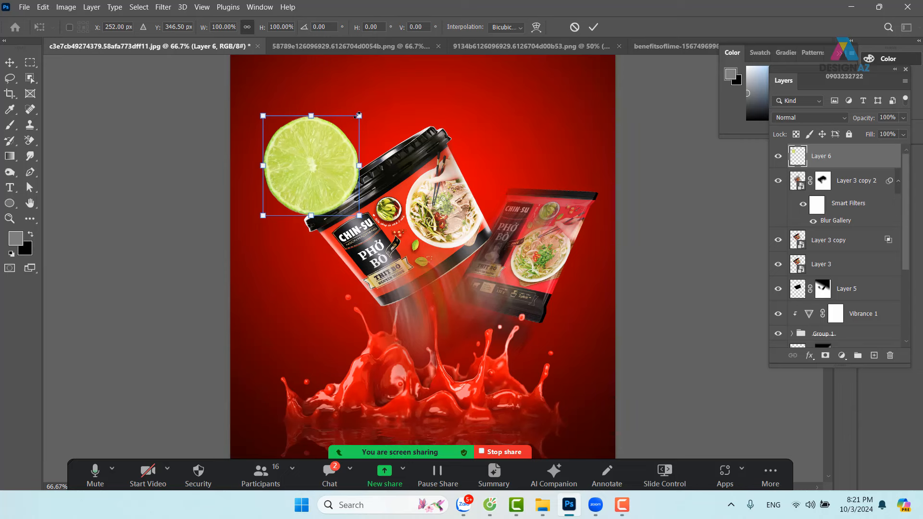
{"action": "left_click_drag", "start_coordinate": [358, 118], "coordinate": [316, 127]}
{"action": "key", "text": "Return"}
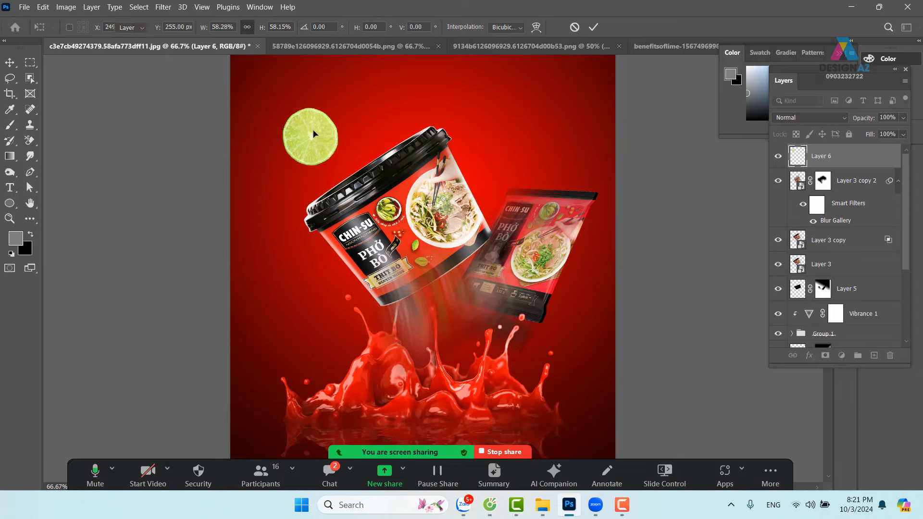
Start a Path Blur on the lime slice, with the path running from the lime across the cup to just above the splash
{"action": "left_click_drag", "start_coordinate": [351, 161], "coordinate": [408, 174]}
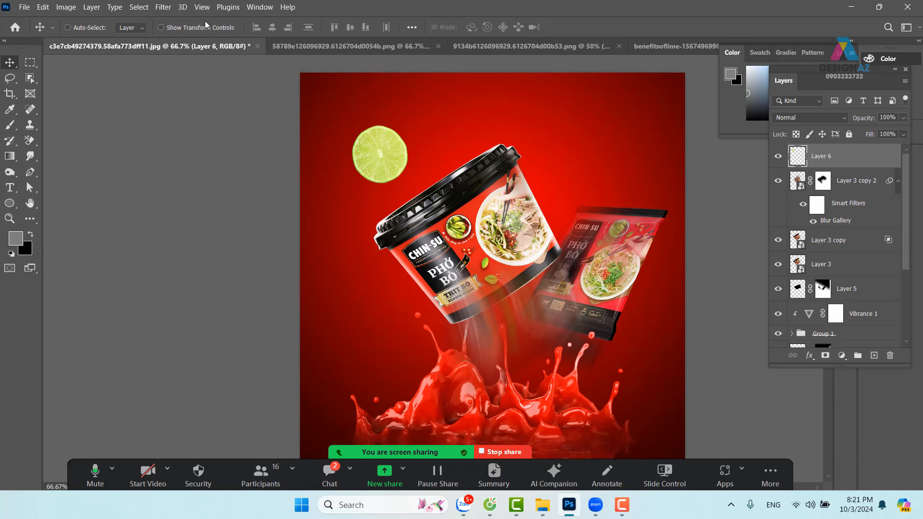
{"action": "left_click", "coordinate": [163, 6]}
{"action": "mouse_move", "coordinate": [183, 7]}
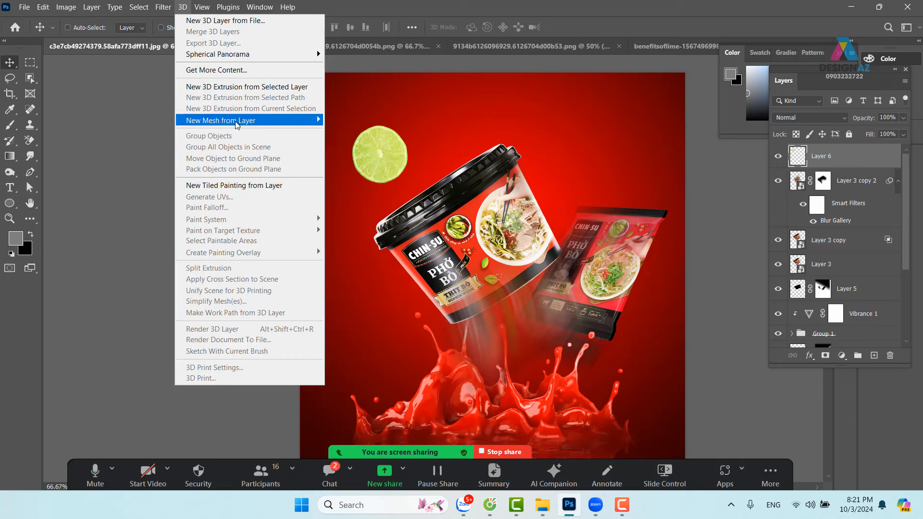
{"action": "mouse_move", "coordinate": [236, 124]}
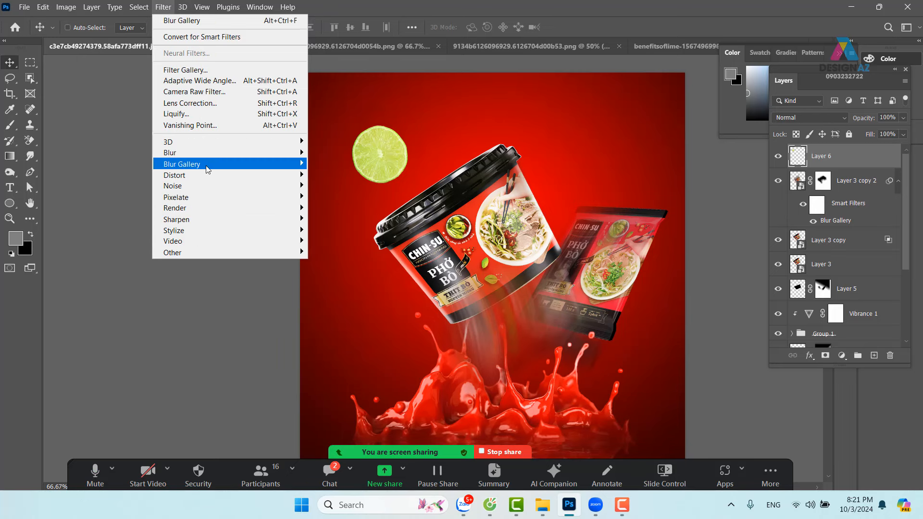
{"action": "mouse_move", "coordinate": [219, 166]}
{"action": "left_click", "coordinate": [333, 196]}
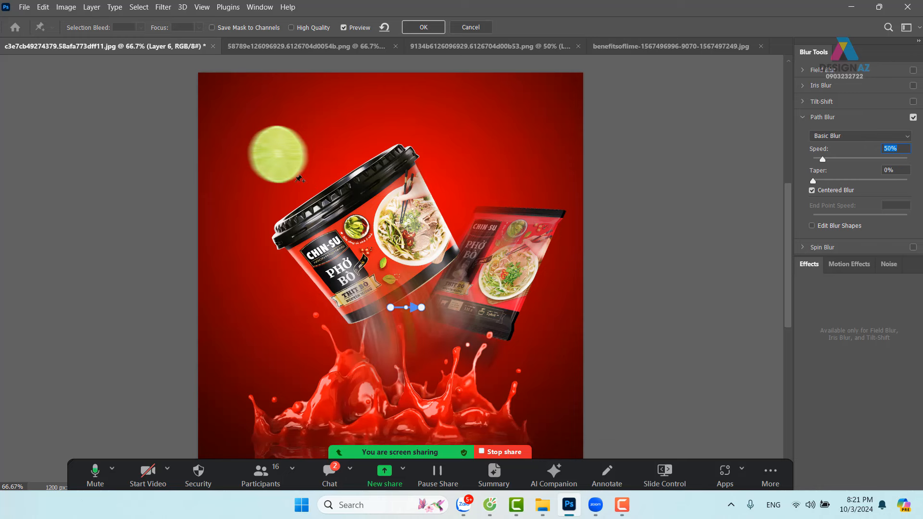
{"action": "left_click_drag", "start_coordinate": [390, 307], "coordinate": [287, 168]}
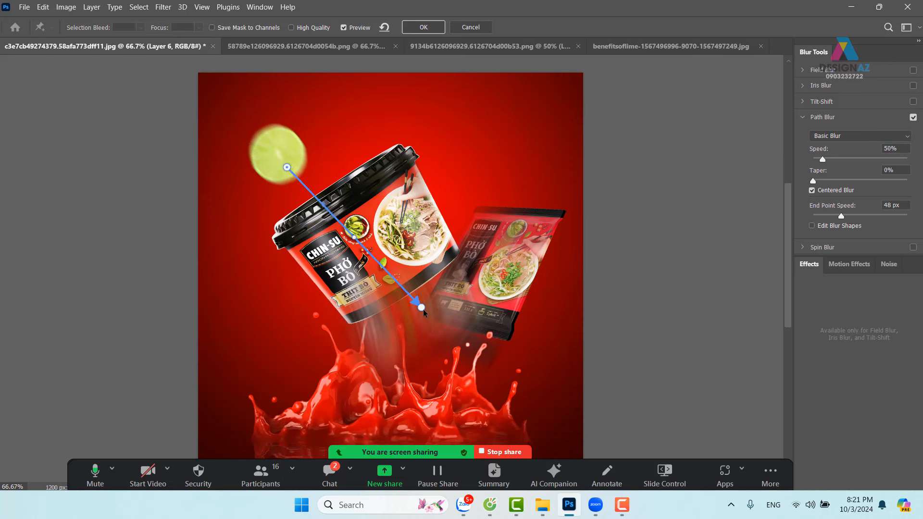
{"action": "left_click_drag", "start_coordinate": [418, 306], "coordinate": [379, 340]}
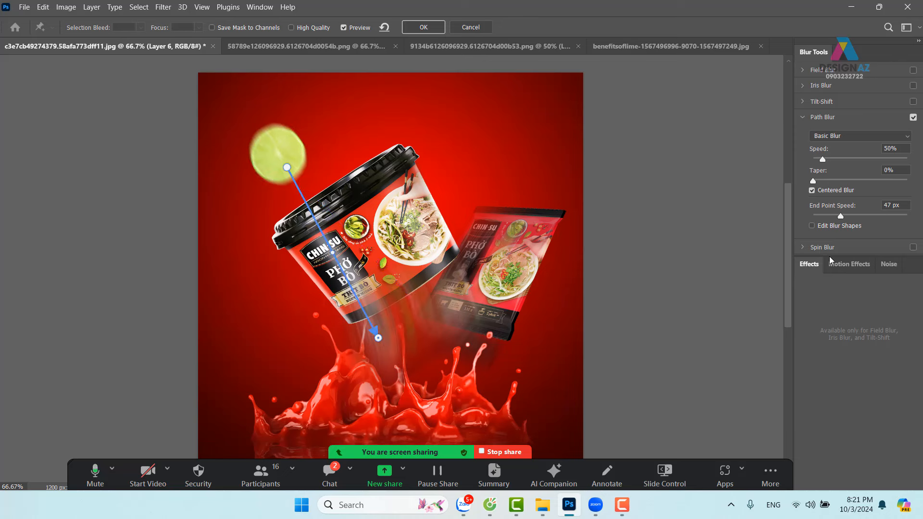
Try the lime's Path Blur uncentered with Speed 204%, Taper 7% and a curved path, and undo the applied blur
{"action": "left_click", "coordinate": [813, 192]}
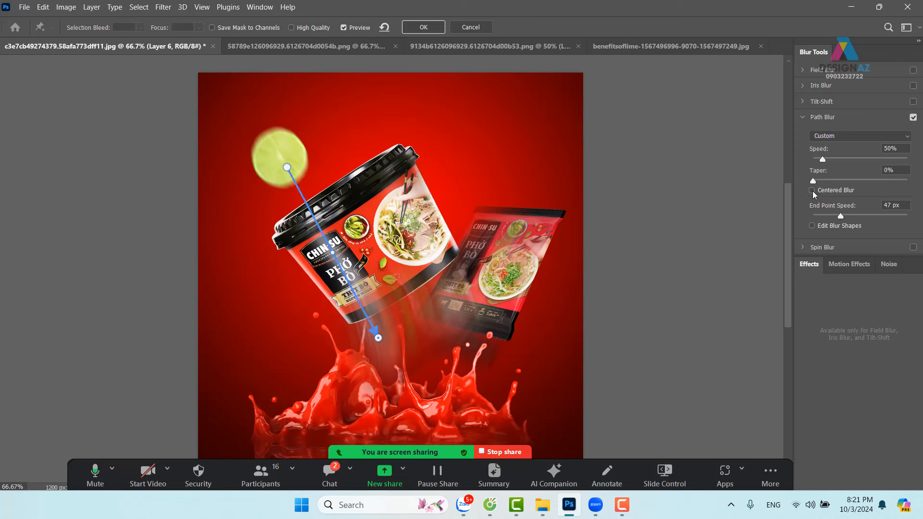
{"action": "left_click", "coordinate": [818, 159]}
{"action": "left_click_drag", "start_coordinate": [815, 183], "coordinate": [849, 161]}
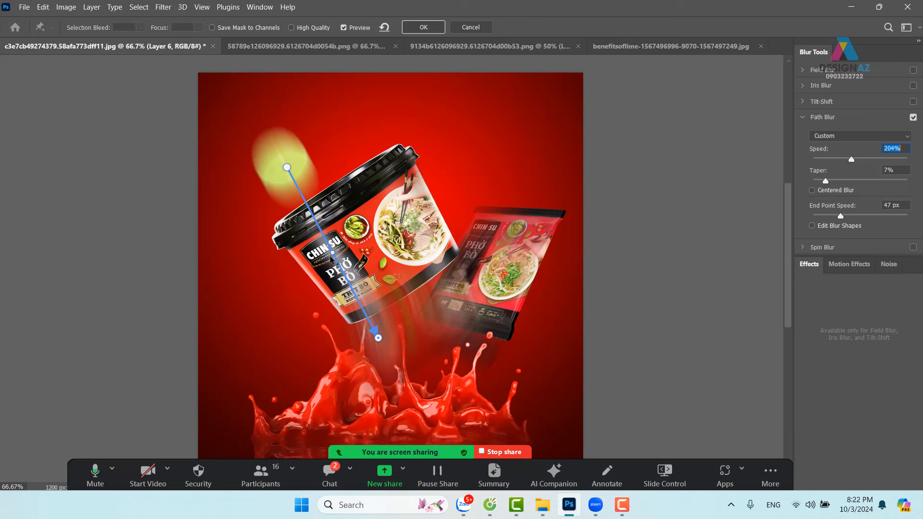
{"action": "left_click_drag", "start_coordinate": [333, 252], "coordinate": [359, 245]}
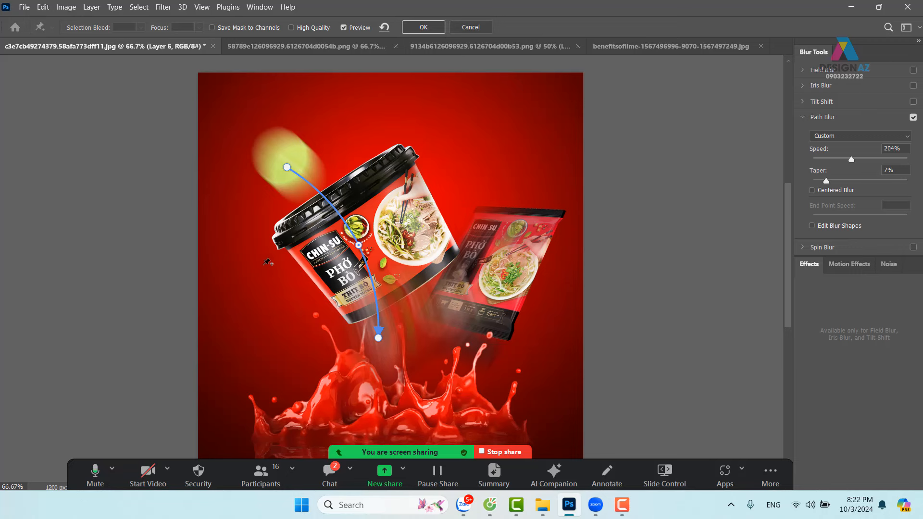
{"action": "key", "text": "Return"}
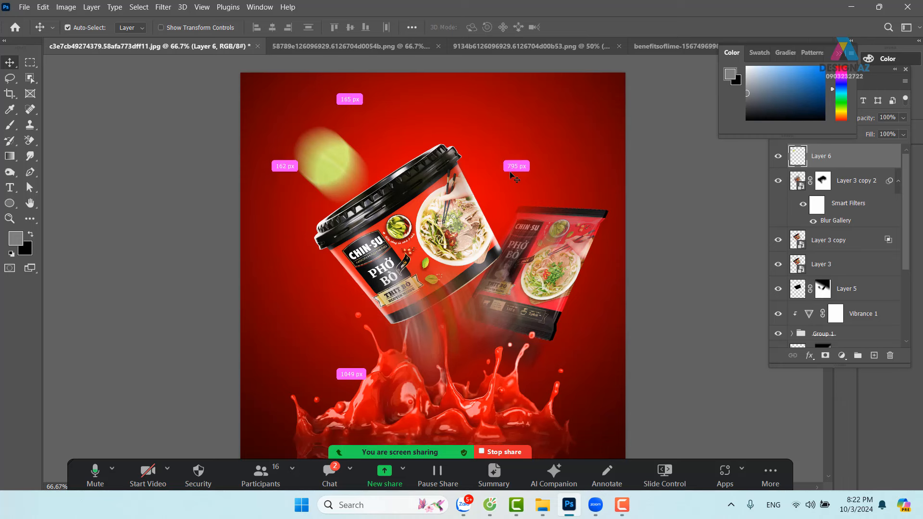
{"action": "key", "text": "ctrl+z"}
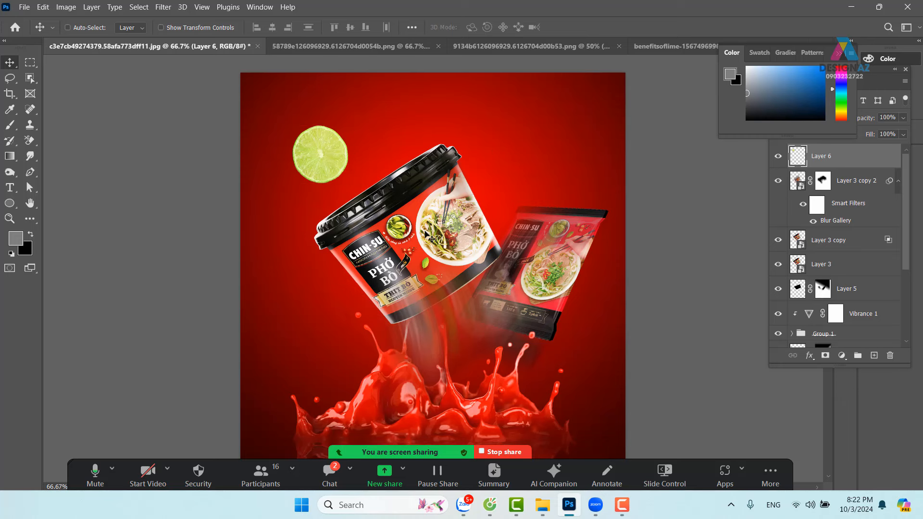
Duplicate the lime layer and start a Path Blur on the copy, with the path beginning at the lime
{"action": "key", "text": "ctrl+j"}
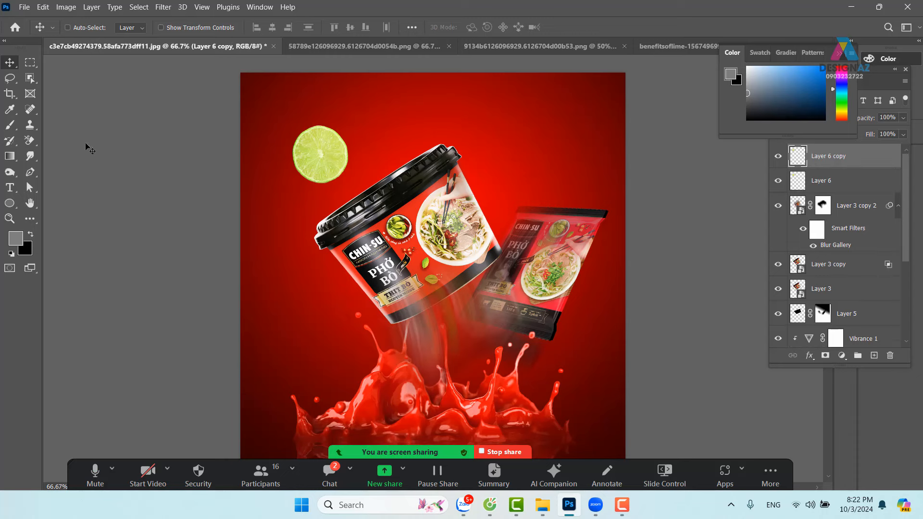
{"action": "left_click", "coordinate": [163, 7]}
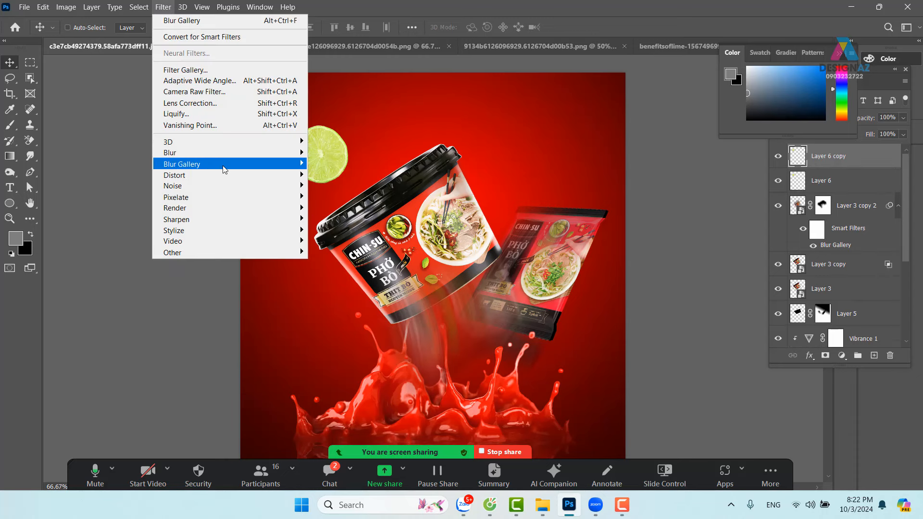
{"action": "mouse_move", "coordinate": [206, 163]}
{"action": "left_click", "coordinate": [351, 200]}
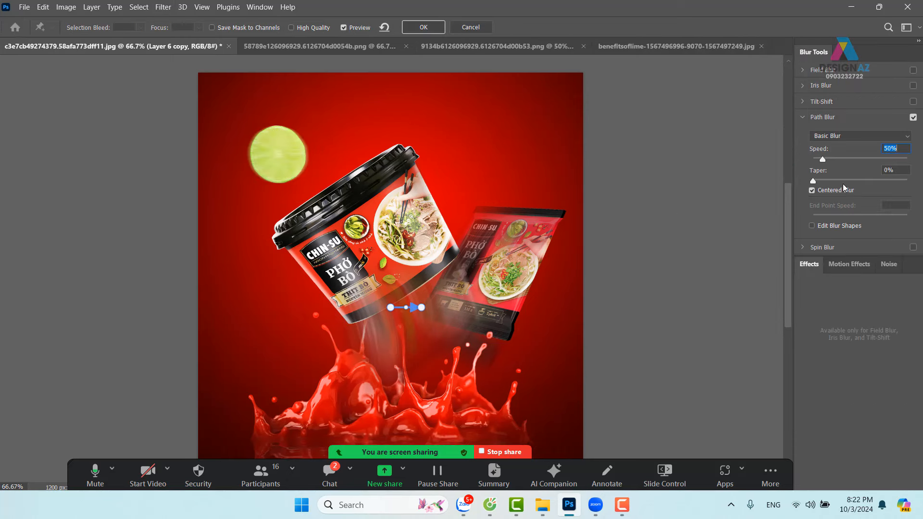
{"action": "left_click_drag", "start_coordinate": [390, 308], "coordinate": [290, 171]}
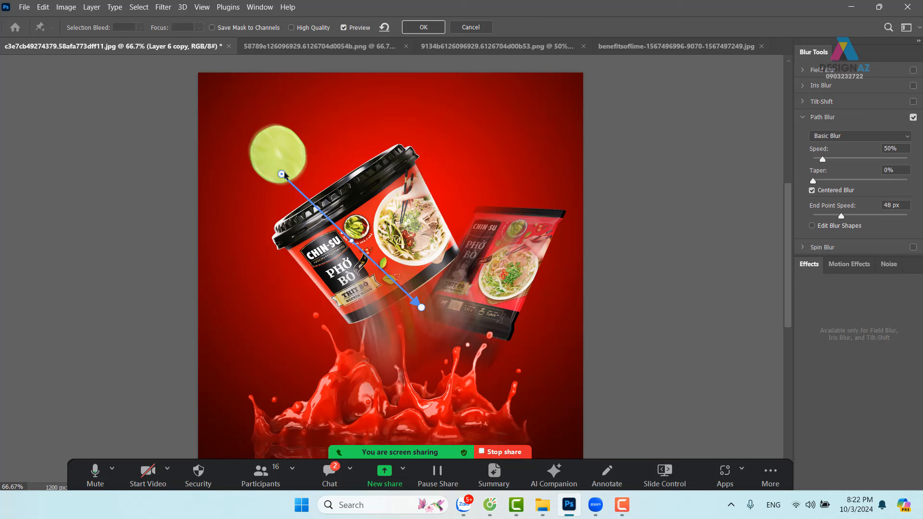
Try Path Blur on the lime copy without Centered Blur, at Speed 414%, with the path curved down into the splash
{"action": "left_click", "coordinate": [812, 190]}
{"action": "left_click_drag", "start_coordinate": [822, 161], "coordinate": [840, 160]}
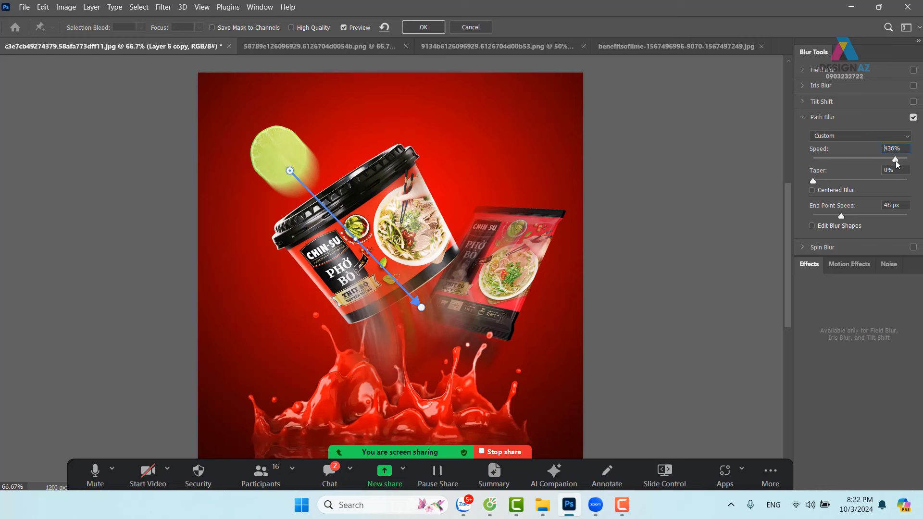
{"action": "left_click_drag", "start_coordinate": [897, 164], "coordinate": [895, 163]}
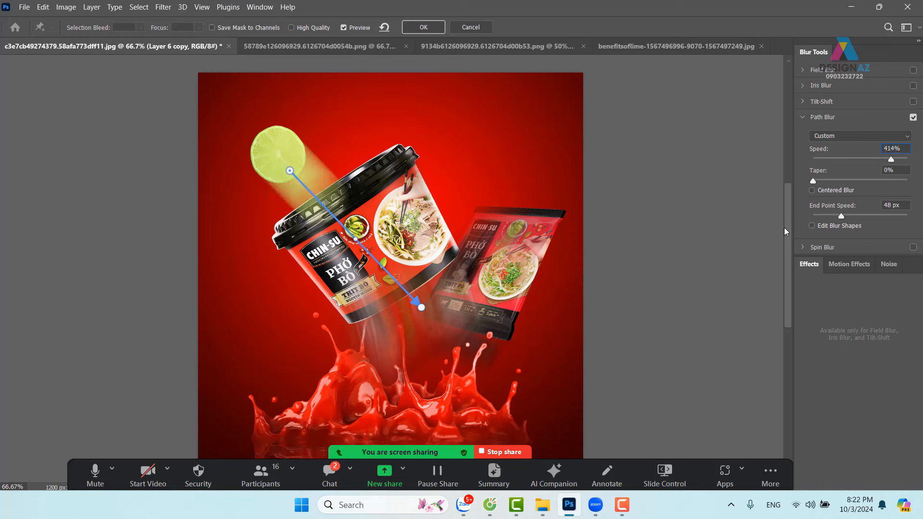
{"action": "left_click_drag", "start_coordinate": [421, 309], "coordinate": [398, 386]}
{"action": "left_click_drag", "start_coordinate": [347, 285], "coordinate": [373, 273]}
{"action": "key", "text": "Return"}
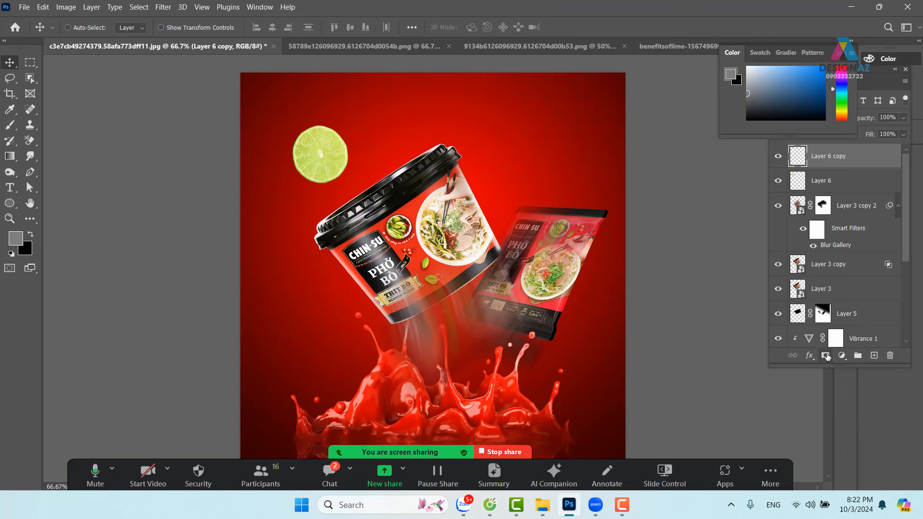
Add a layer mask to the lime copy, try a gradient across the lime's lower edge, and undo the gradient
{"action": "left_click", "coordinate": [825, 356]}
{"action": "key", "text": "g"}
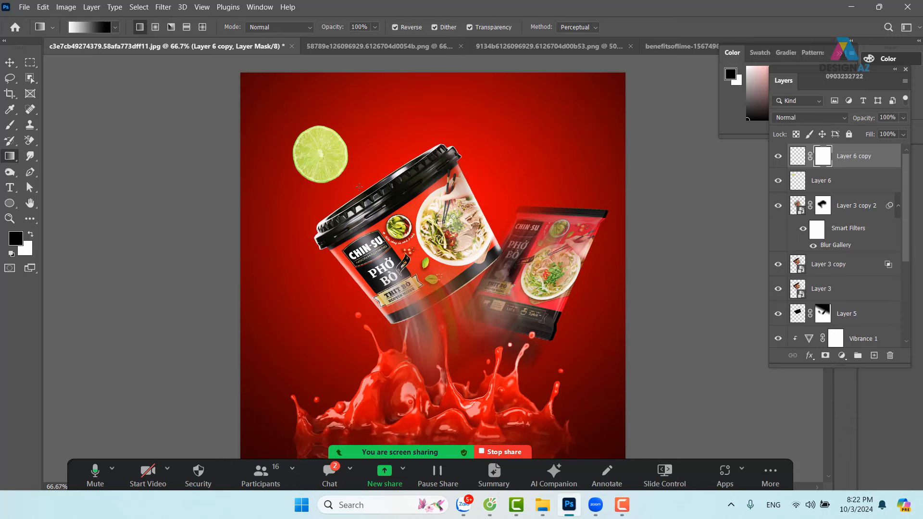
{"action": "left_click_drag", "start_coordinate": [345, 175], "coordinate": [359, 193]}
{"action": "key", "text": "ctrl+z"}
Select the duplicated lime layer on the canvas and delete it
{"action": "key", "text": "v"}
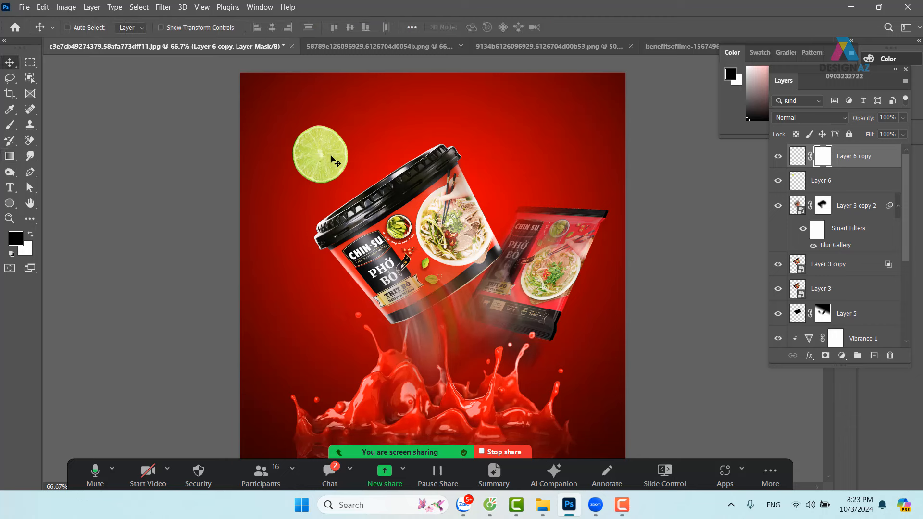
{"action": "right_click", "coordinate": [331, 158]}
{"action": "left_click", "coordinate": [351, 161]}
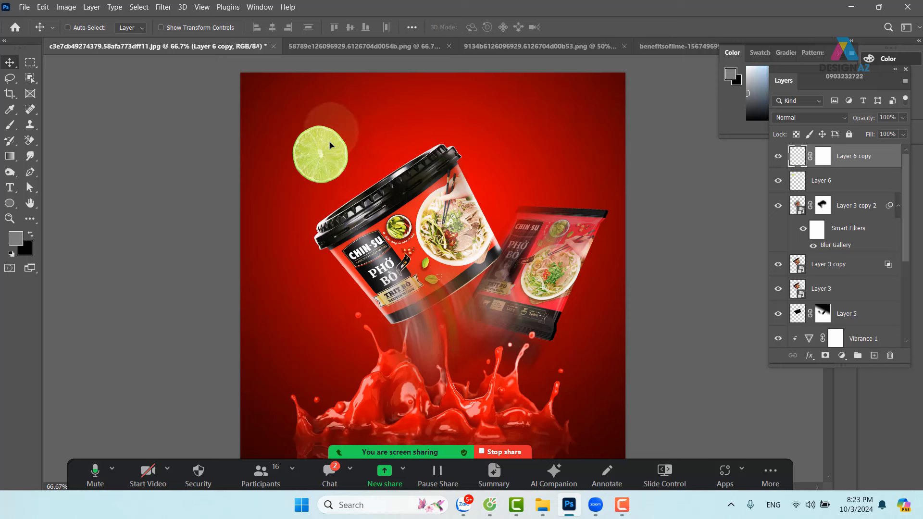
{"action": "key", "text": "Delete"}
Add a layer mask to the original lime and fade it with a gradient running from its center toward the cup
{"action": "right_click", "coordinate": [318, 155]}
{"action": "left_click", "coordinate": [336, 160]}
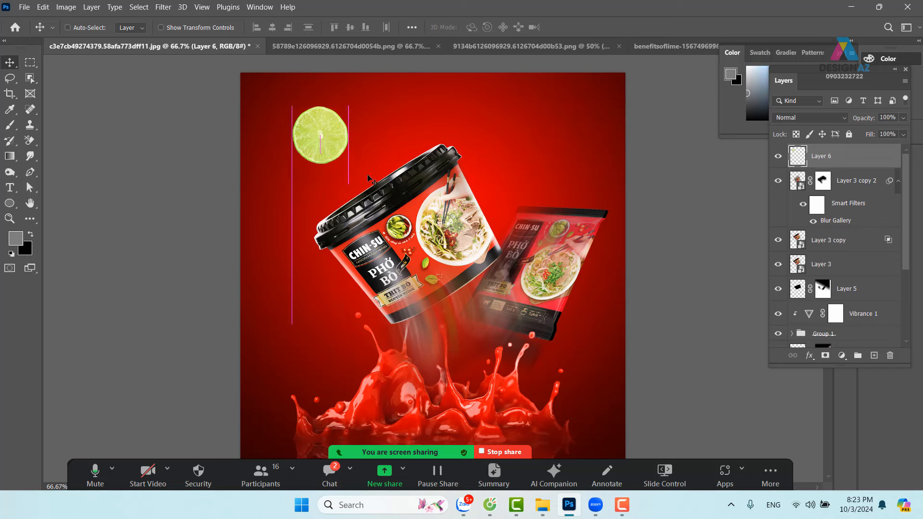
{"action": "left_click", "coordinate": [825, 356]}
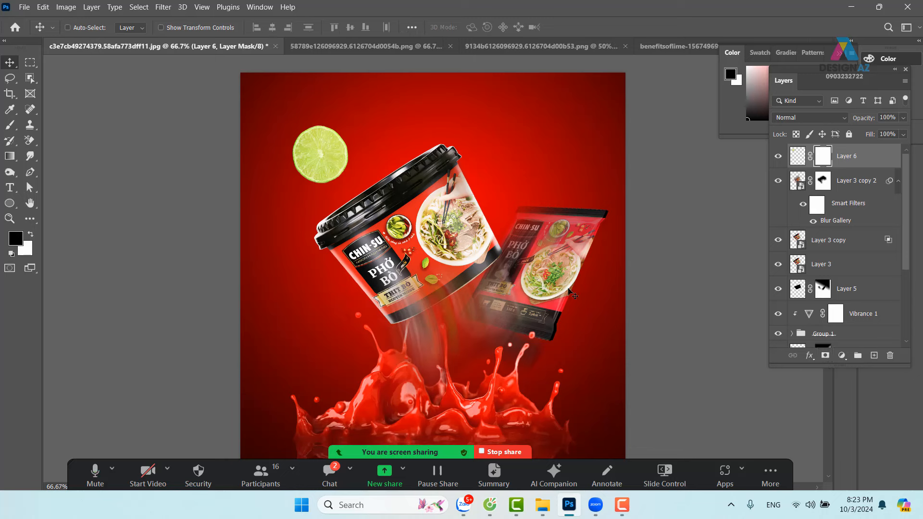
{"action": "key", "text": "g"}
{"action": "mouse_move", "coordinate": [321, 156]}
{"action": "left_mouse_down"}
{"action": "mouse_move", "coordinate": [347, 160]}
{"action": "mouse_move", "coordinate": [350, 188]}
{"action": "mouse_move", "coordinate": [387, 256]}
{"action": "left_mouse_up"}
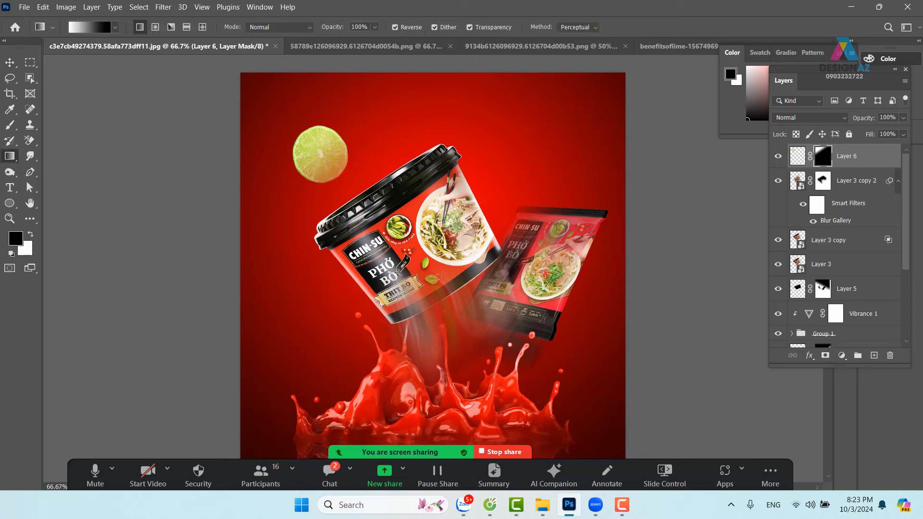
{"action": "left_click", "coordinate": [10, 64]}
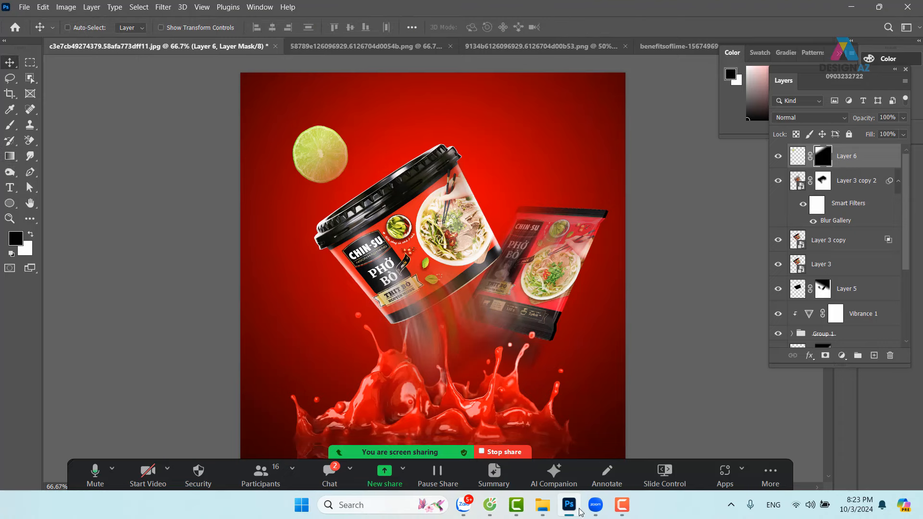
{"action": "mouse_move", "coordinate": [542, 505]}
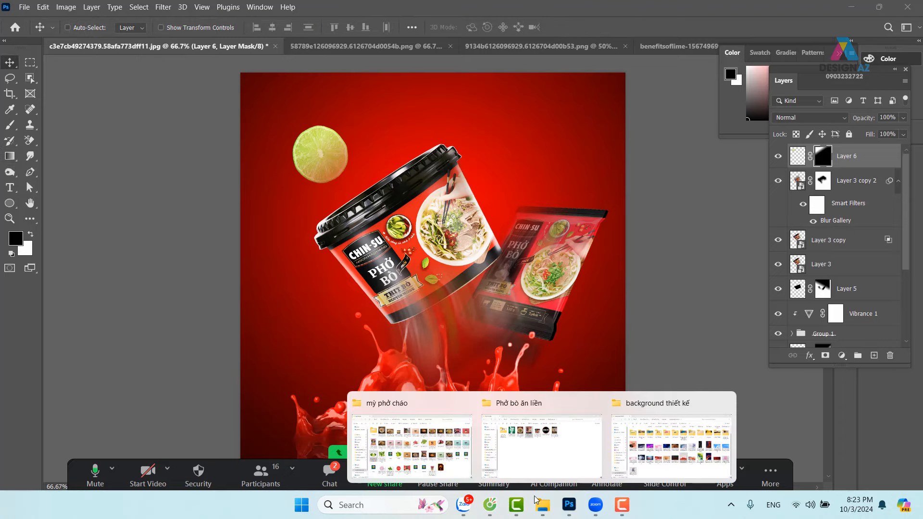
{"action": "left_click", "coordinate": [412, 465]}
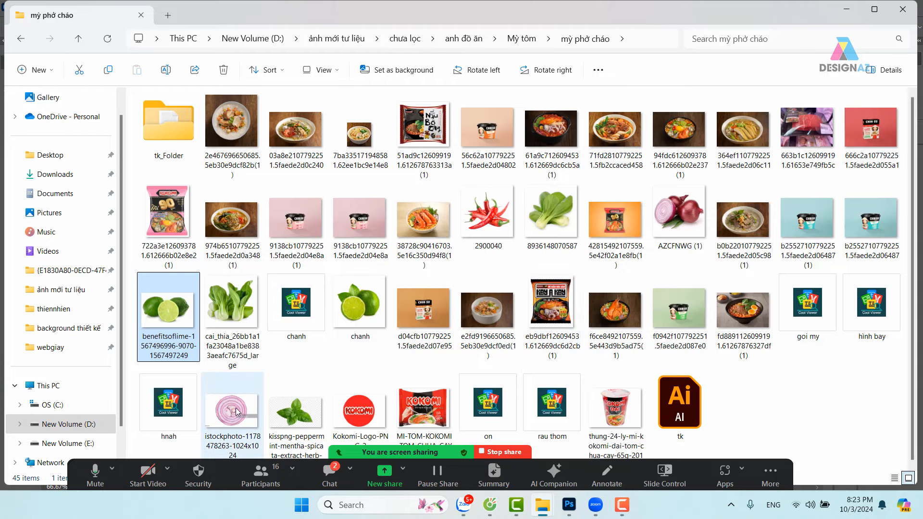
{"action": "left_click", "coordinate": [675, 215]}
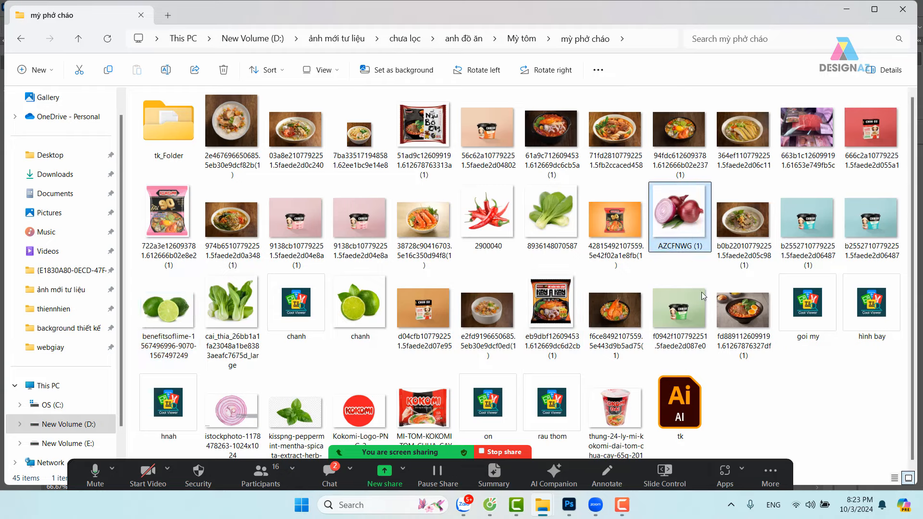
{"action": "left_click_drag", "start_coordinate": [694, 226], "coordinate": [576, 226]}
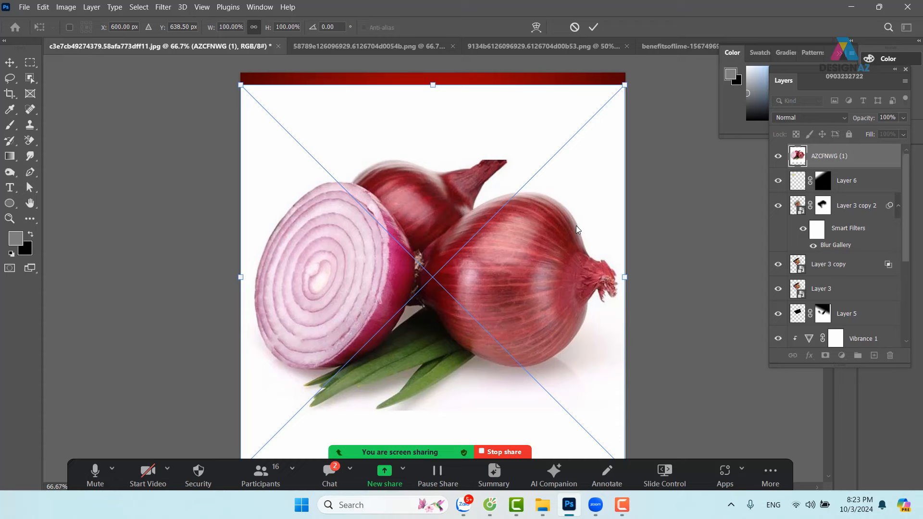
{"action": "key", "text": "Return"}
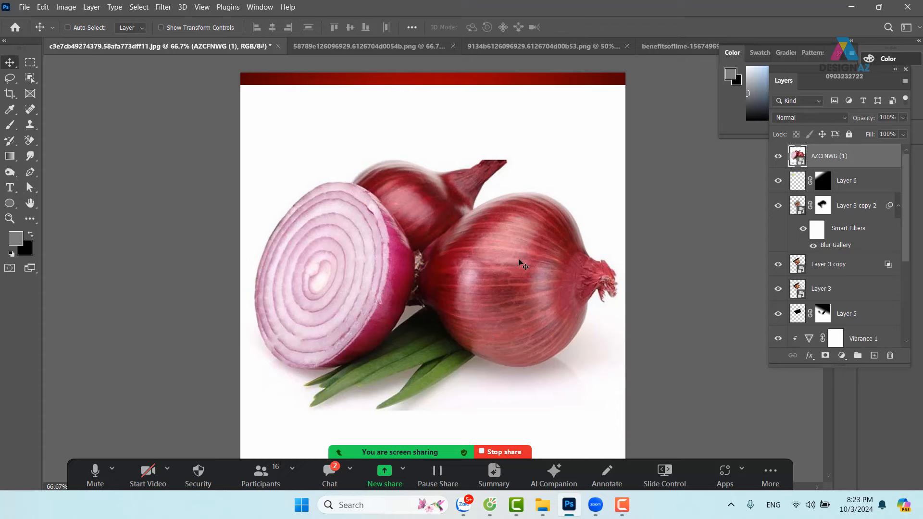
{"action": "key", "text": "ctrl+z"}
Open the red onion image AZCFNWG (1) from the mỳ phở cháo folder as a separate document
{"action": "left_click", "coordinate": [542, 505]}
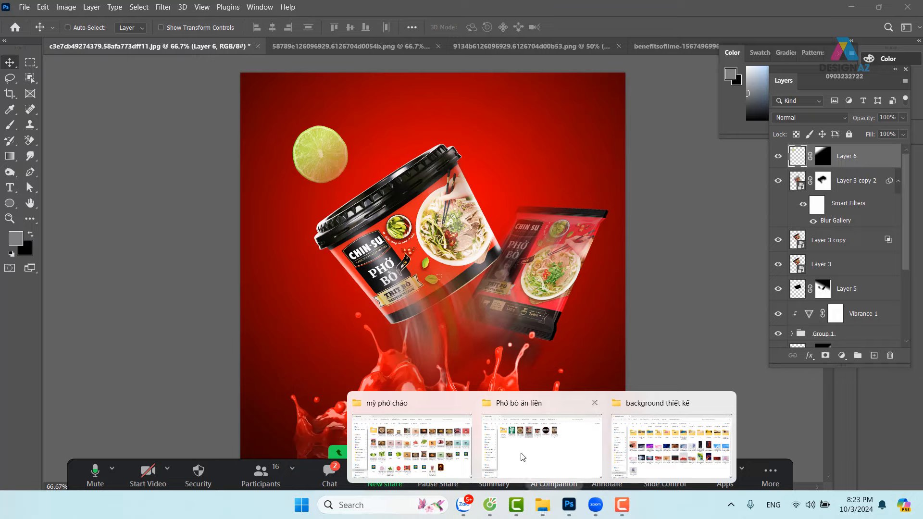
{"action": "left_click", "coordinate": [427, 461]}
{"action": "left_click_drag", "start_coordinate": [680, 223], "coordinate": [679, 30]}
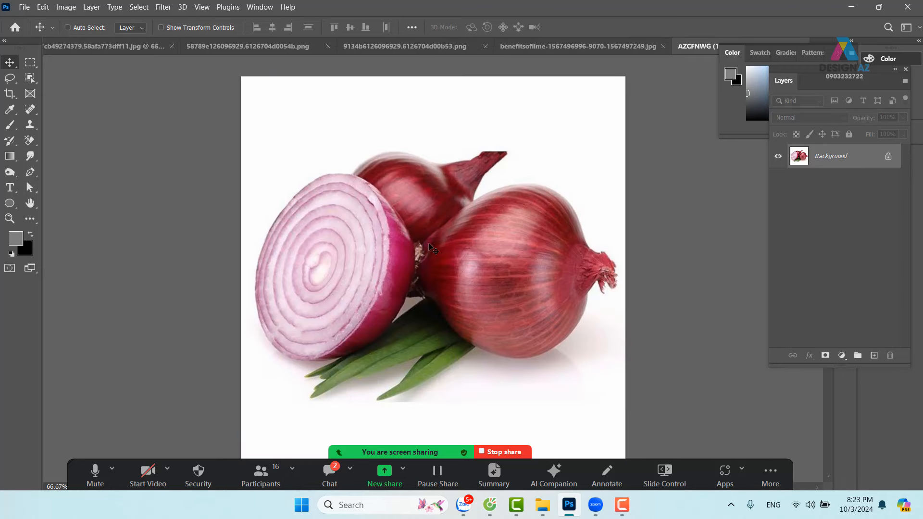
Trace the outline of the halved onion with a closed, curved Pen tool path
{"action": "key", "text": "ctrl+plus"}
{"action": "left_click_drag", "start_coordinate": [338, 272], "coordinate": [405, 214]}
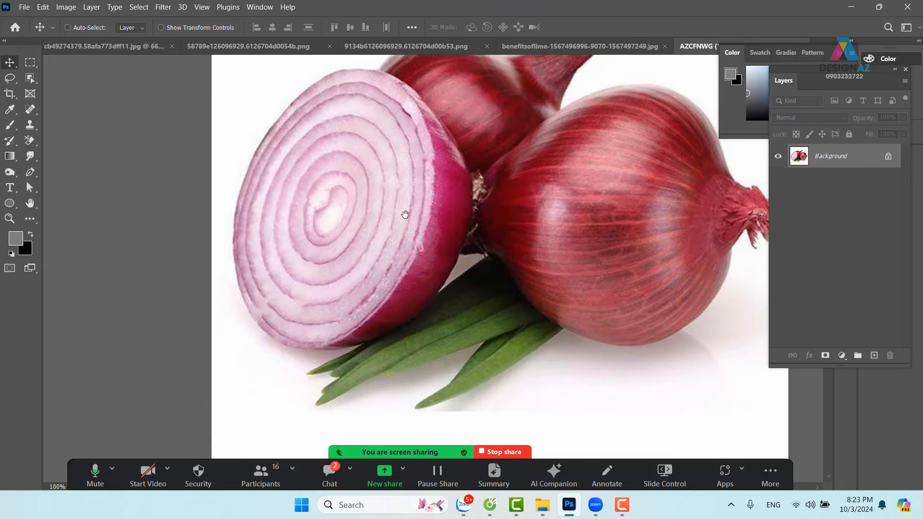
{"action": "key", "text": "p"}
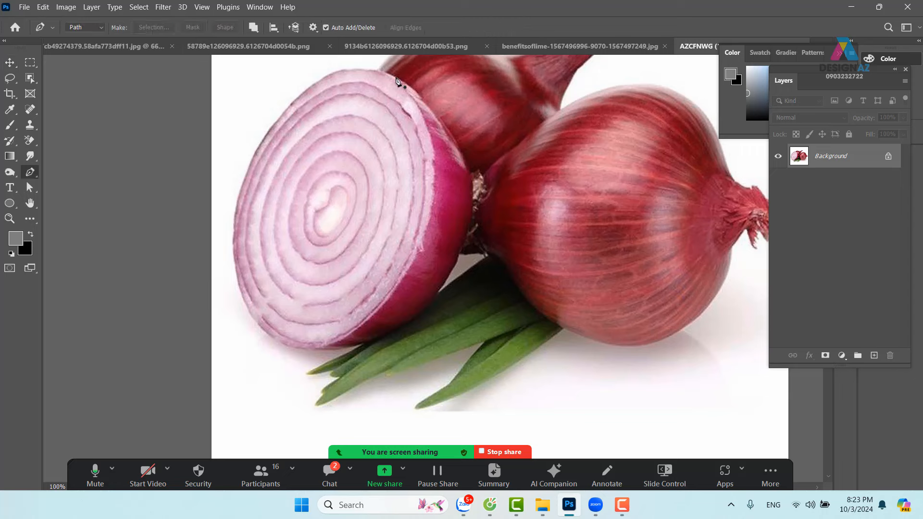
{"action": "left_click", "coordinate": [395, 77]}
{"action": "left_click_drag", "start_coordinate": [468, 181], "coordinate": [476, 248]}
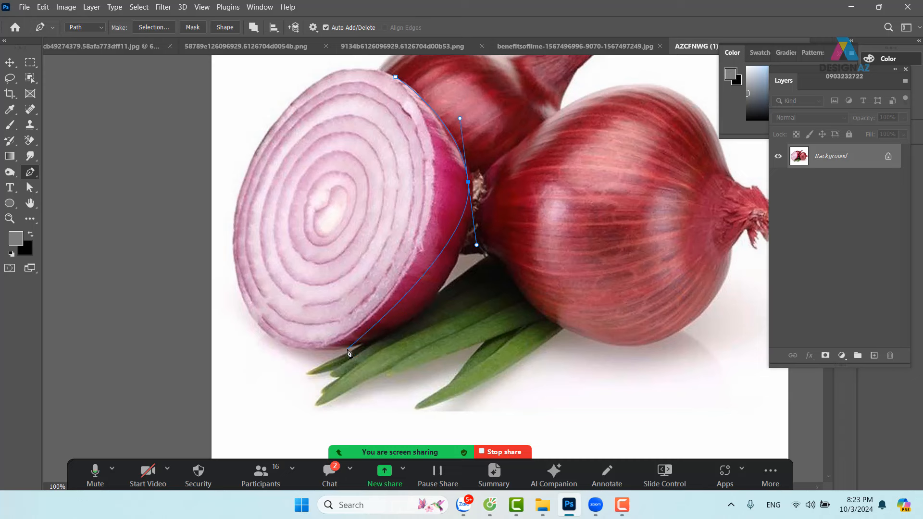
{"action": "left_click_drag", "start_coordinate": [347, 347], "coordinate": [261, 361]}
{"action": "left_click_drag", "start_coordinate": [237, 277], "coordinate": [239, 260]}
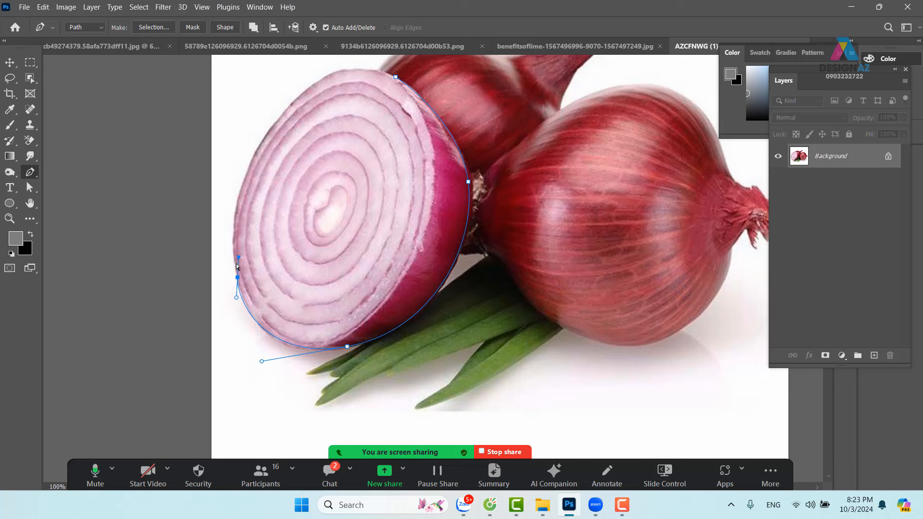
{"action": "key", "text": "ctrl+z"}
{"action": "left_click_drag", "start_coordinate": [236, 270], "coordinate": [228, 232]}
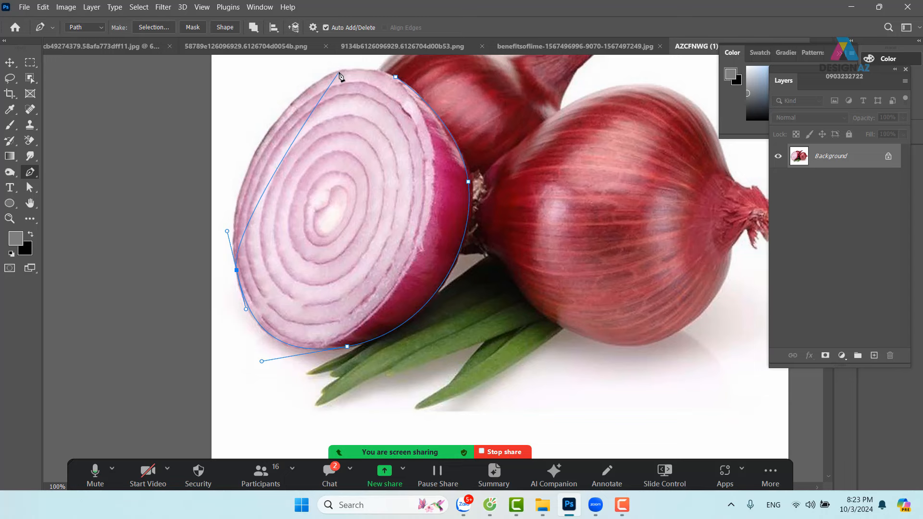
{"action": "left_click_drag", "start_coordinate": [339, 73], "coordinate": [444, 263]}
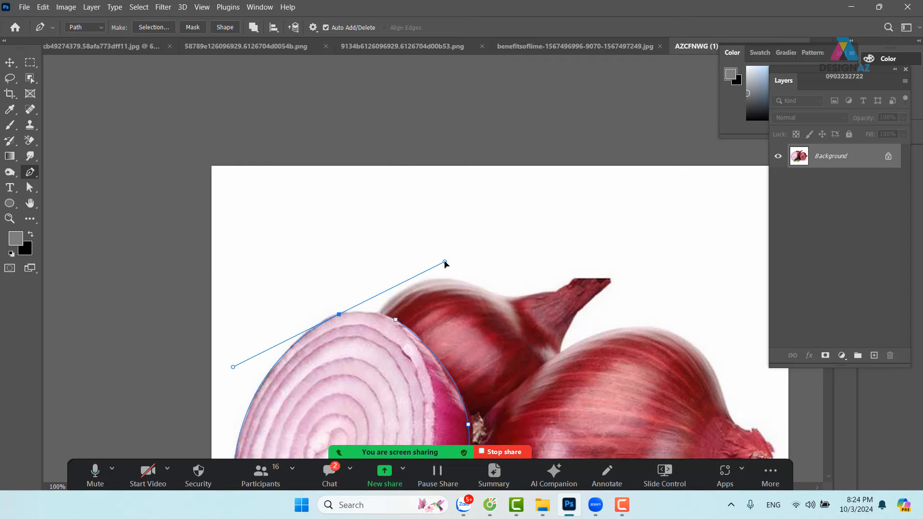
{"action": "left_click", "coordinate": [339, 315], "text": "alt"}
{"action": "left_click", "coordinate": [395, 320]}
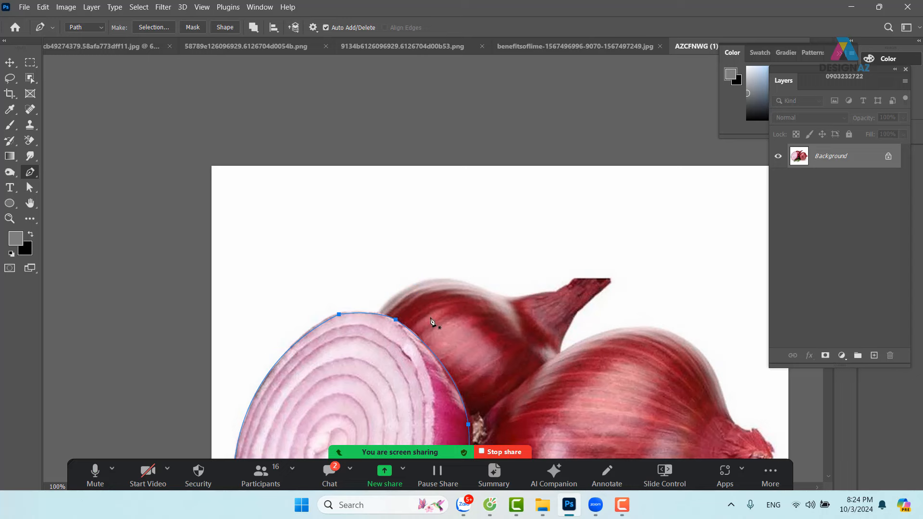
Convert the onion path to a selection, copy it and paste the onion half into the poster document
{"action": "key", "text": "ctrl+Return"}
{"action": "key", "text": "ctrl+minus"}
{"action": "key", "text": "ctrl+minus"}
{"action": "key", "text": "ctrl+minus"}
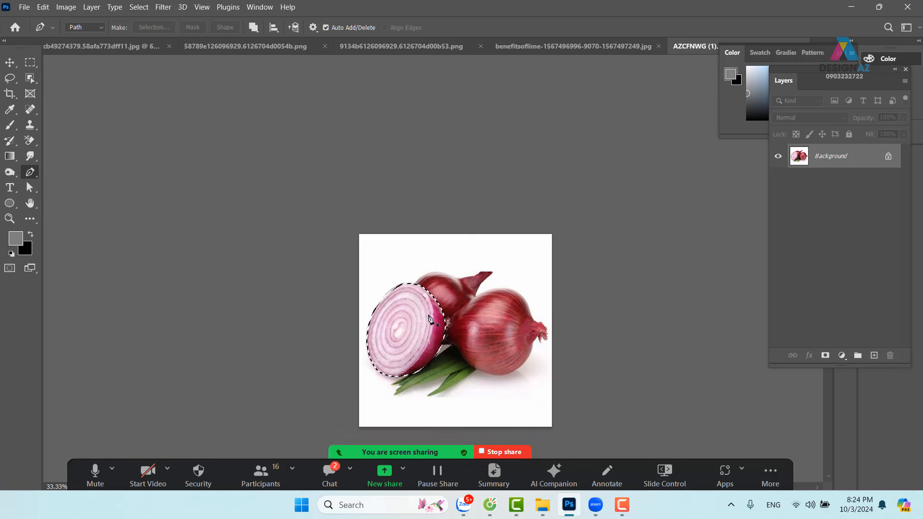
{"action": "left_click_drag", "start_coordinate": [453, 327], "coordinate": [482, 319]}
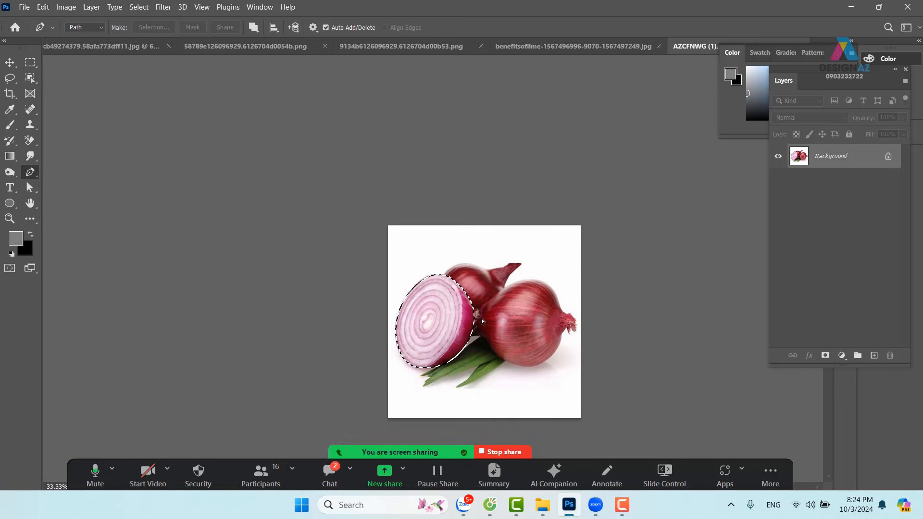
{"action": "key", "text": "BackSpace"}
{"action": "left_click", "coordinate": [119, 50]}
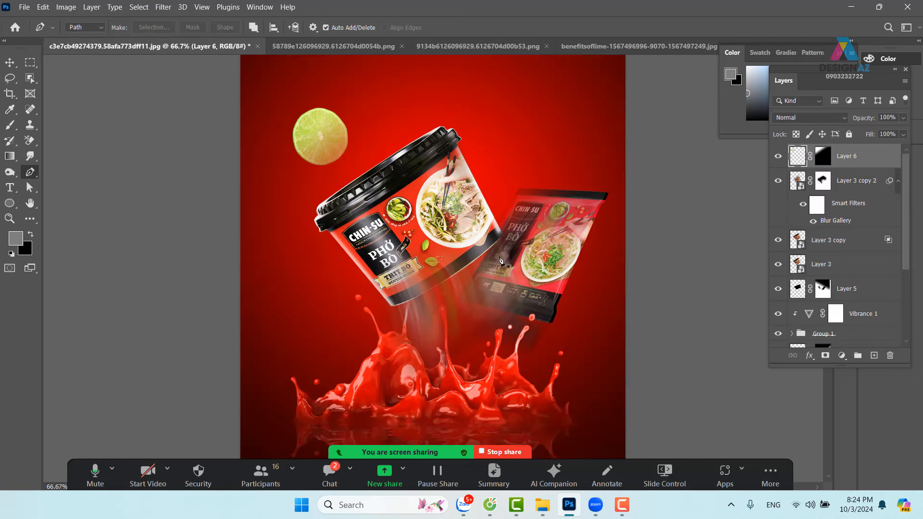
{"action": "key", "text": "ctrl+v"}
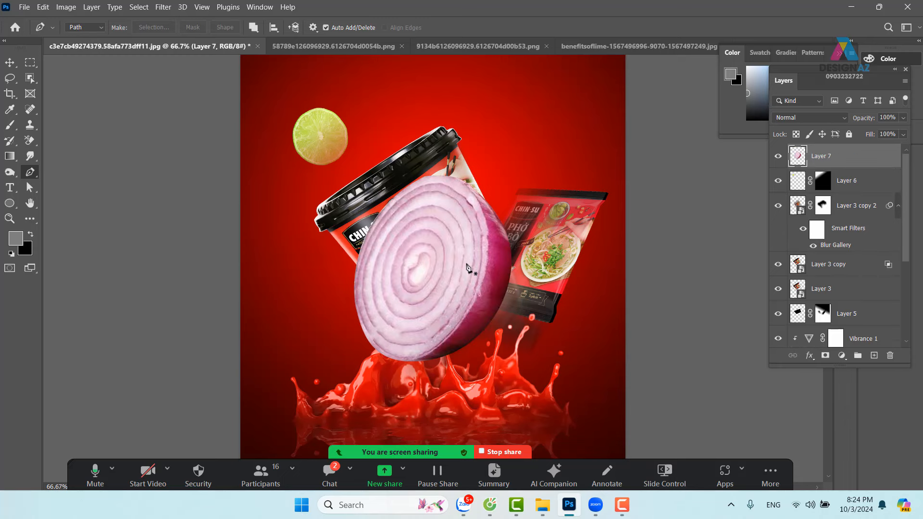
Scale the onion half to about 31%, flip it horizontally, tilt it and place it above the noodle package
{"action": "key", "text": "ctrl+t"}
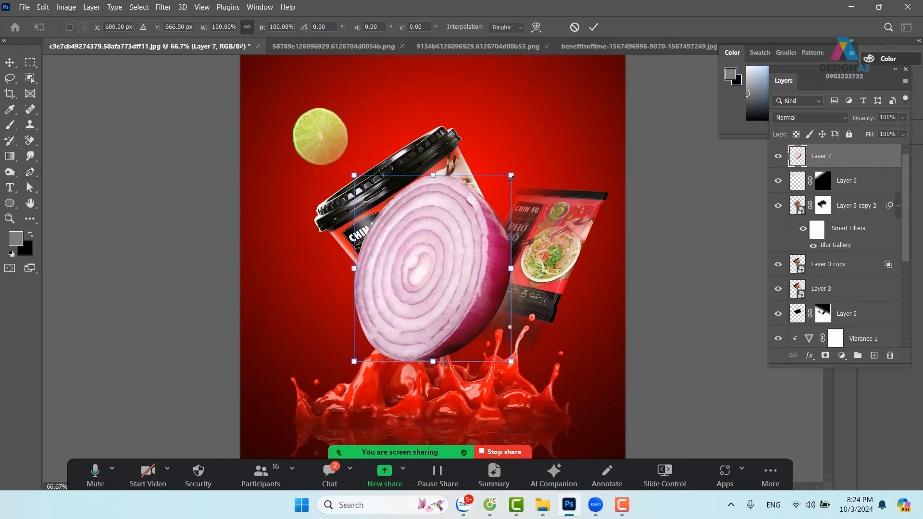
{"action": "left_click_drag", "start_coordinate": [495, 188], "coordinate": [384, 332]}
{"action": "left_click_drag", "start_coordinate": [380, 355], "coordinate": [507, 123]}
{"action": "right_click", "coordinate": [507, 122]}
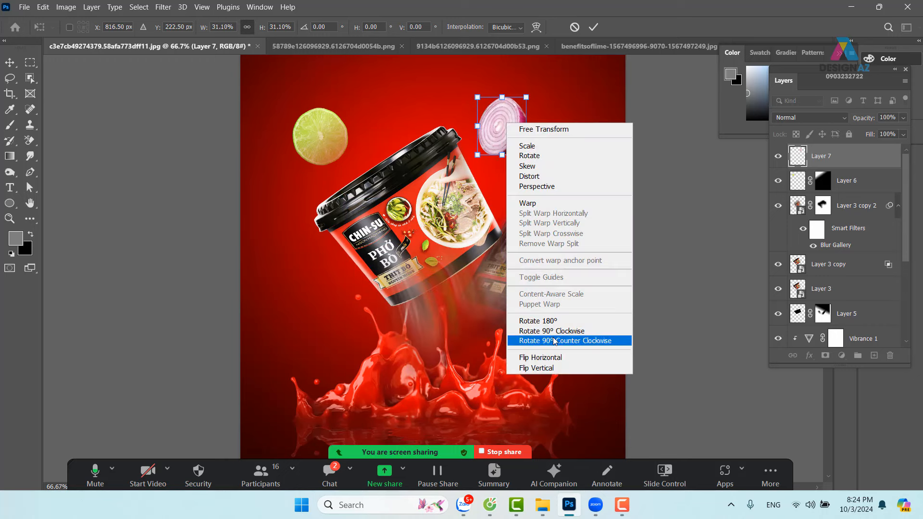
{"action": "left_click", "coordinate": [540, 357]}
{"action": "left_click_drag", "start_coordinate": [513, 107], "coordinate": [533, 110]}
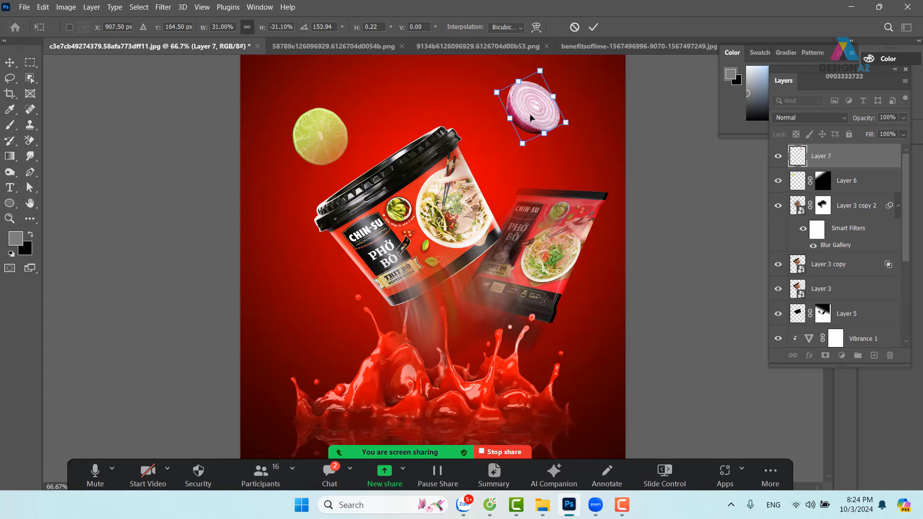
{"action": "key", "text": "Return"}
Smudge the onion's lower edge outward toward the cup with the Smudge tool at 50% strength
{"action": "key", "text": "p"}
{"action": "mouse_move", "coordinate": [513, 189]}
{"action": "left_mouse_down"}
{"action": "mouse_move", "coordinate": [480, 265]}
{"action": "mouse_move", "coordinate": [485, 167]}
{"action": "mouse_move", "coordinate": [510, 187]}
{"action": "left_mouse_up"}
{"action": "key", "text": "ctrl+z"}
{"action": "key", "text": "v"}
{"action": "right_click", "coordinate": [511, 185]}
{"action": "left_click", "coordinate": [525, 194]}
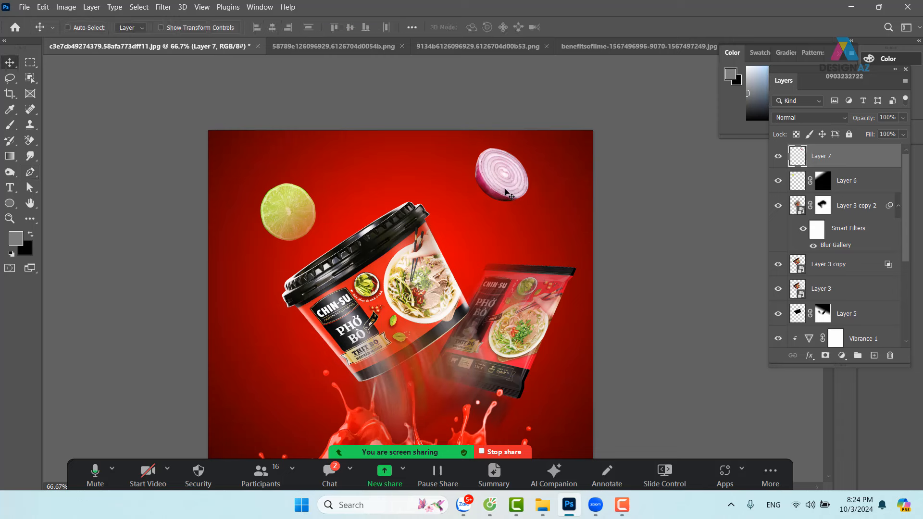
{"action": "right_click", "coordinate": [509, 185]}
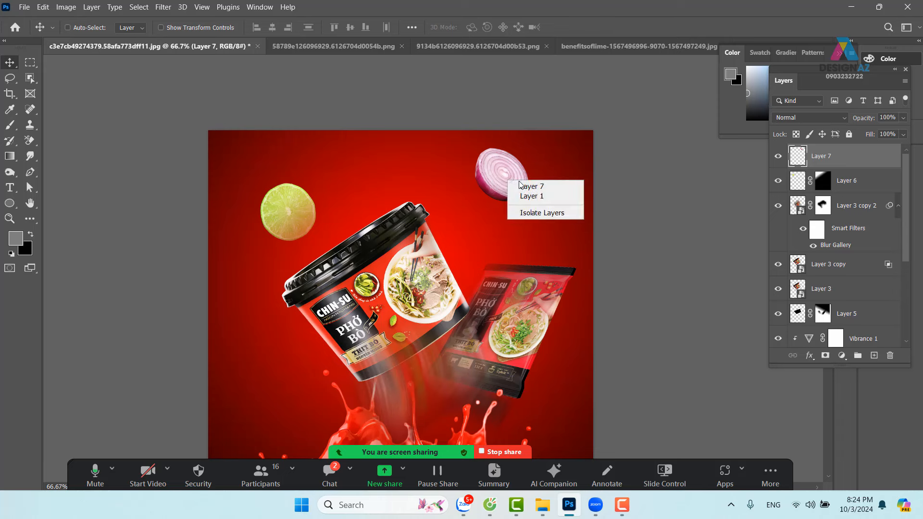
{"action": "left_click", "coordinate": [517, 184]}
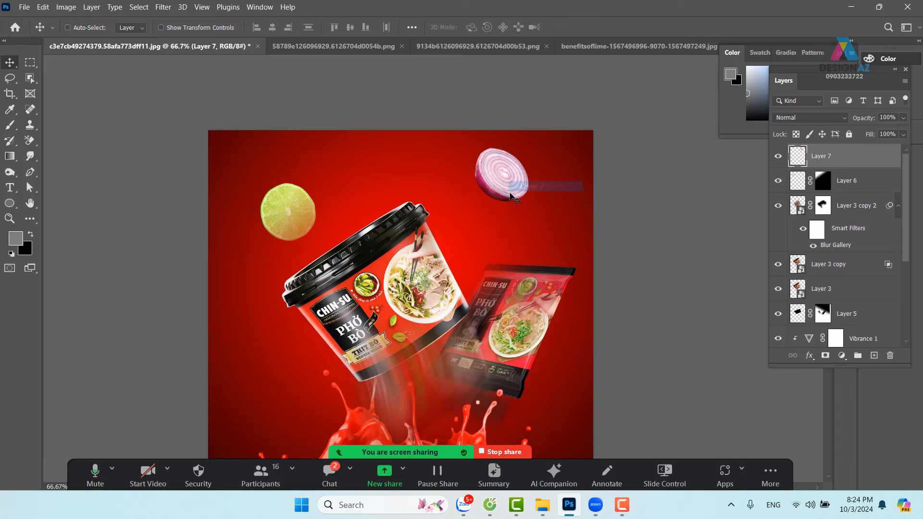
{"action": "left_click", "coordinate": [30, 156]}
{"action": "left_click_drag", "start_coordinate": [465, 216], "coordinate": [487, 220]}
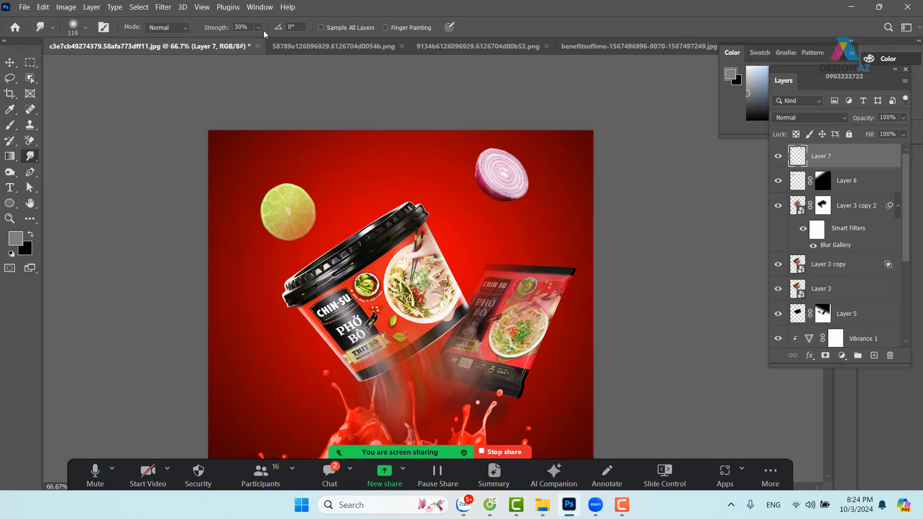
{"action": "type", "text": "50"}
{"action": "key", "text": "Return"}
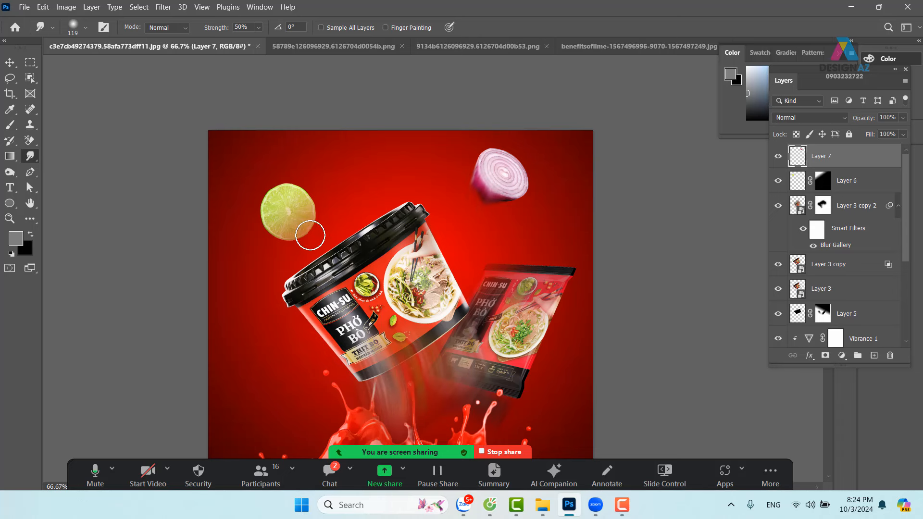
Select the lime layer and smudge the lime's lower edge down toward the cup at 50% strength
{"action": "key", "text": "v"}
{"action": "right_click", "coordinate": [328, 245]}
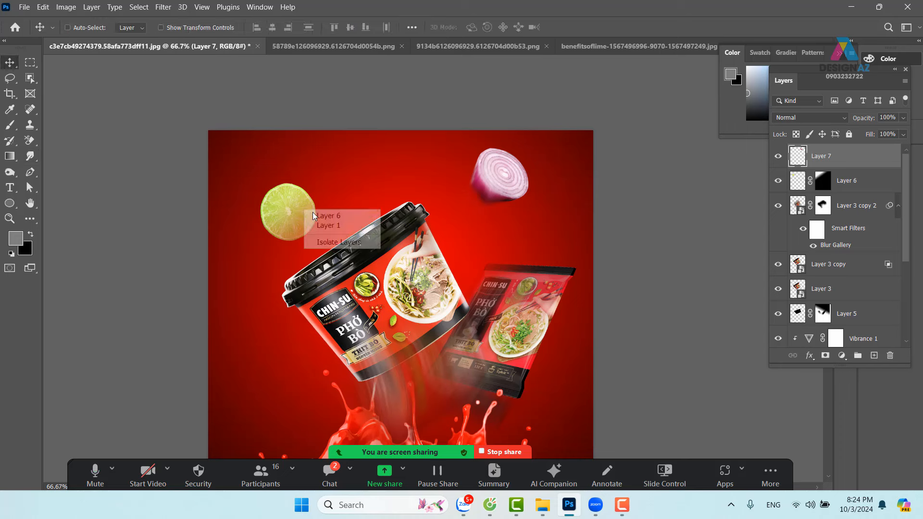
{"action": "left_click", "coordinate": [336, 213]}
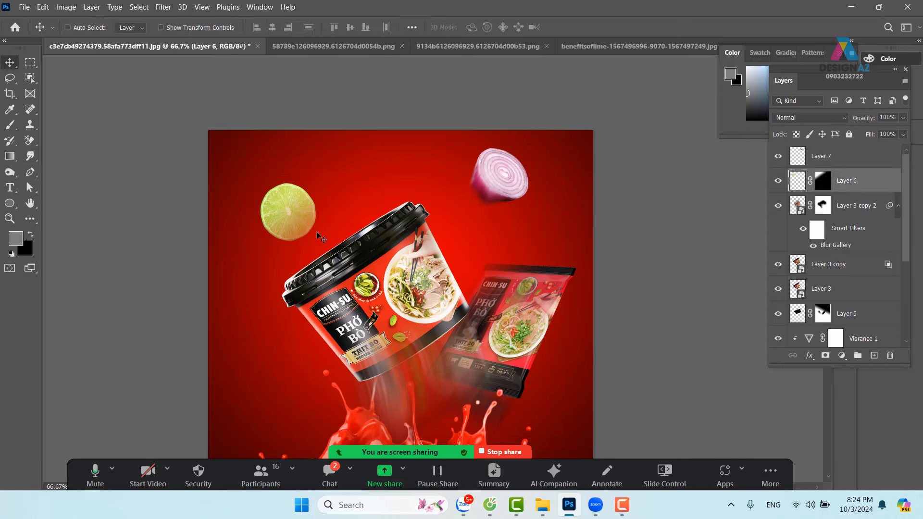
{"action": "left_click", "coordinate": [30, 156]}
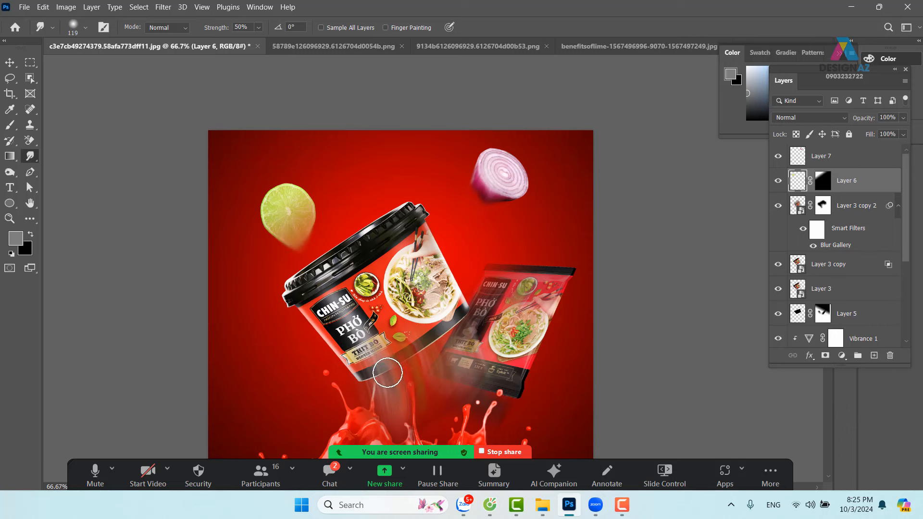
Add a layer mask to the onion layer and fade the onion's lower edge toward the cup with a gradient
{"action": "key", "text": "v"}
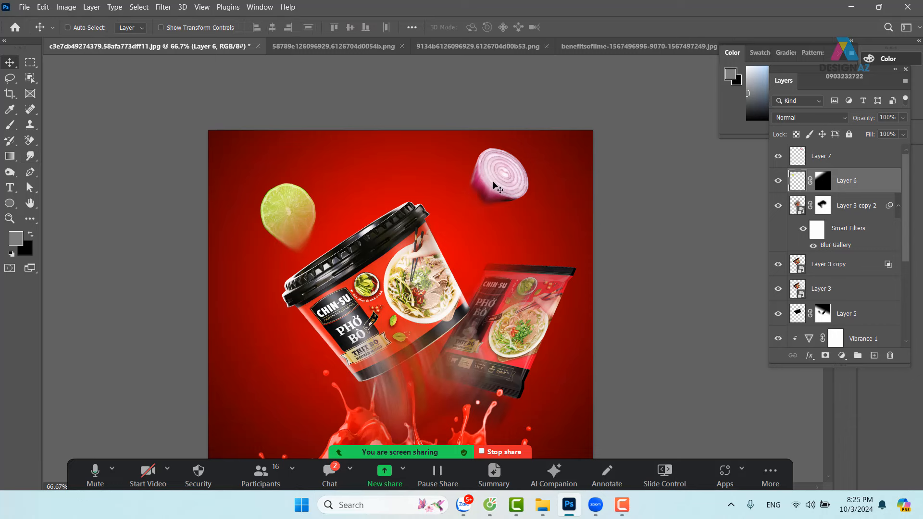
{"action": "right_click", "coordinate": [495, 186]}
{"action": "left_click", "coordinate": [511, 198]}
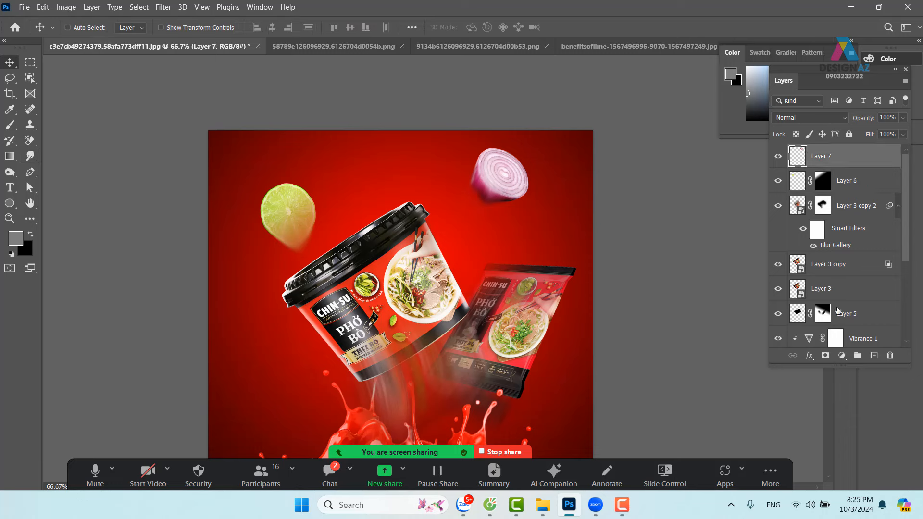
{"action": "left_click", "coordinate": [825, 355]}
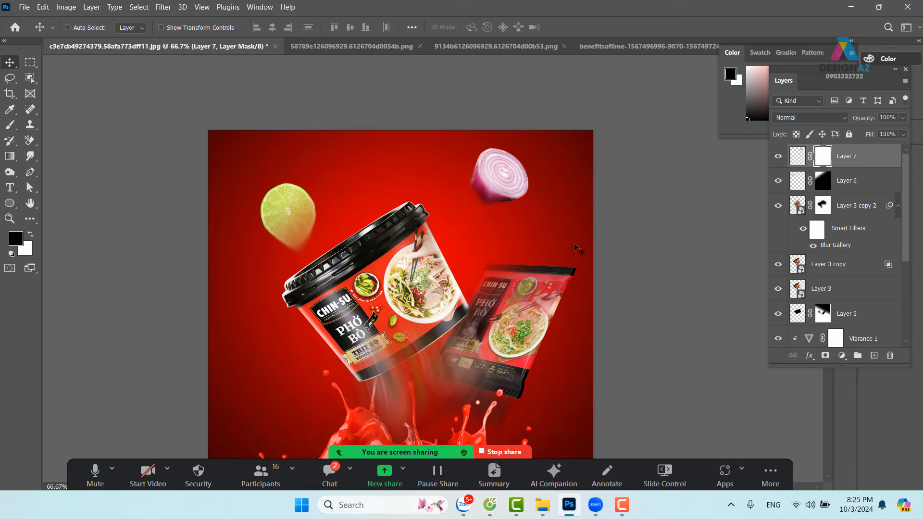
{"action": "key", "text": "g"}
{"action": "left_click_drag", "start_coordinate": [476, 222], "coordinate": [471, 229]}
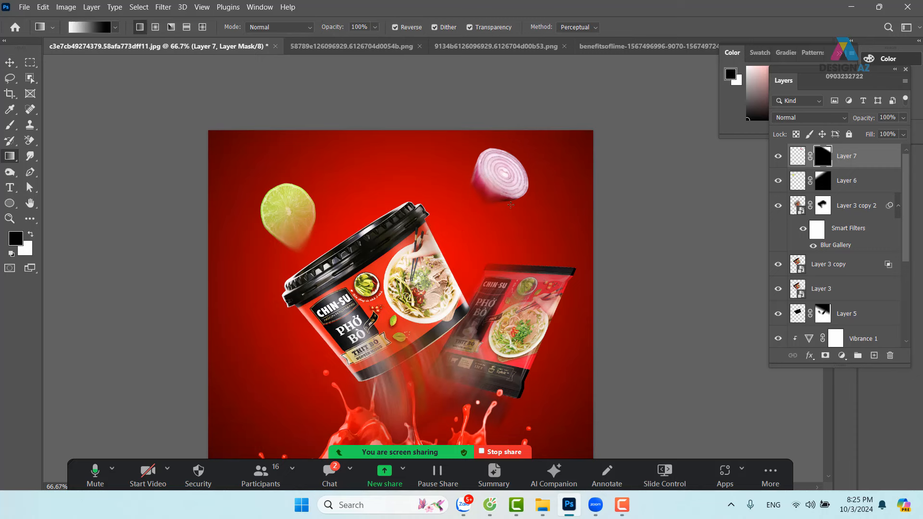
{"action": "left_click_drag", "start_coordinate": [483, 281], "coordinate": [486, 242]}
{"action": "key", "text": "v"}
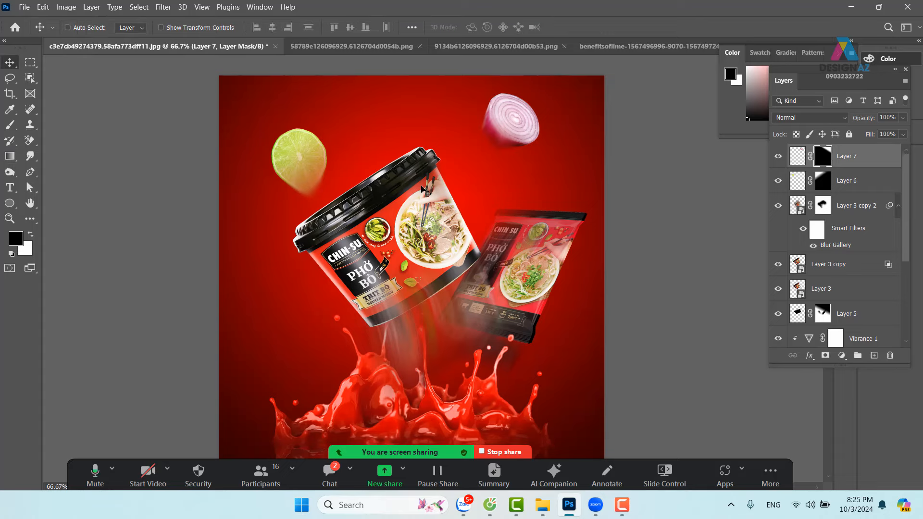
{"action": "mouse_move", "coordinate": [542, 507]}
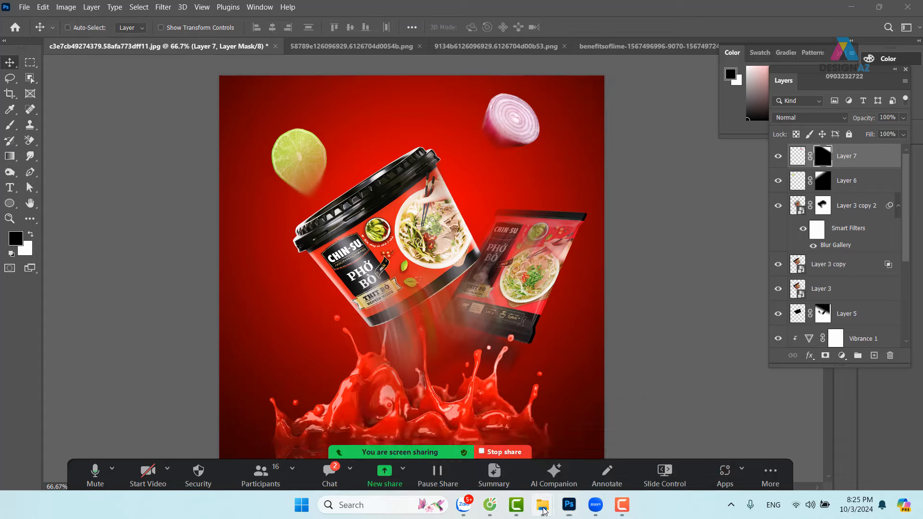
Open the red chili image 2900040 from the mỳ phở cháo folder in File Explorer as a separate Photoshop document
{"action": "left_click", "coordinate": [419, 471]}
{"action": "left_click", "coordinate": [497, 229]}
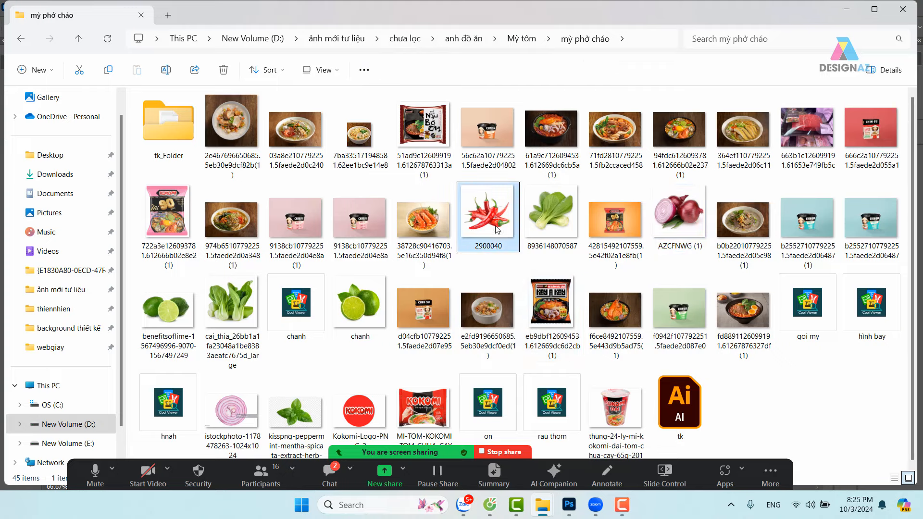
{"action": "left_click_drag", "start_coordinate": [486, 230], "coordinate": [556, 35]}
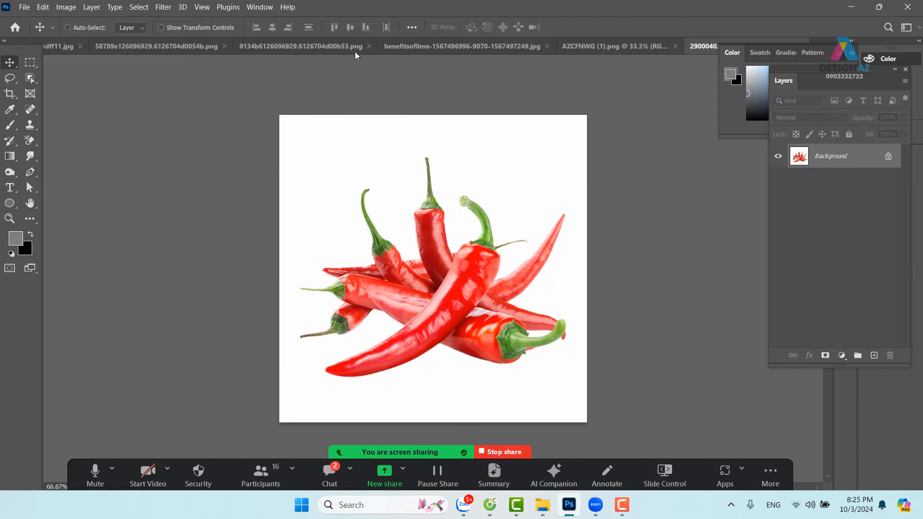
Close the noodle package, noodle cup and lime source documents without saving their changes
{"action": "left_click", "coordinate": [354, 51]}
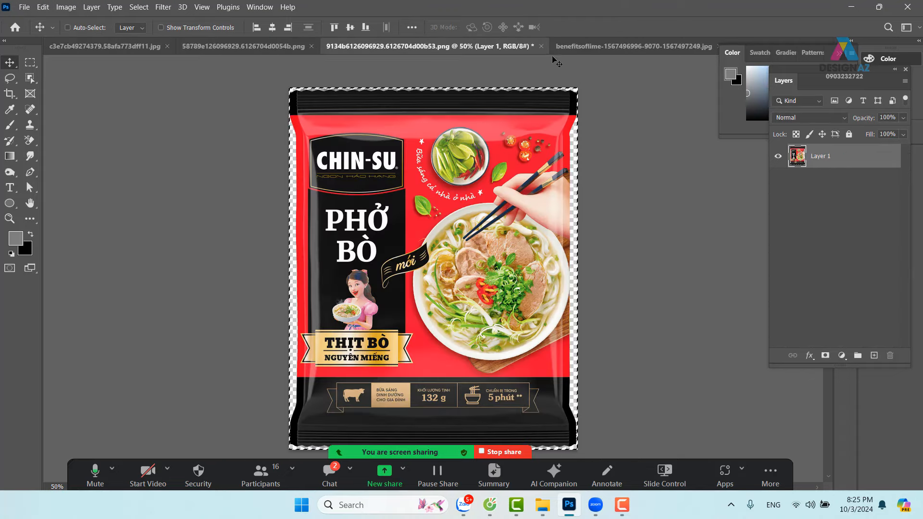
{"action": "left_click", "coordinate": [541, 46]}
{"action": "left_click", "coordinate": [458, 206]}
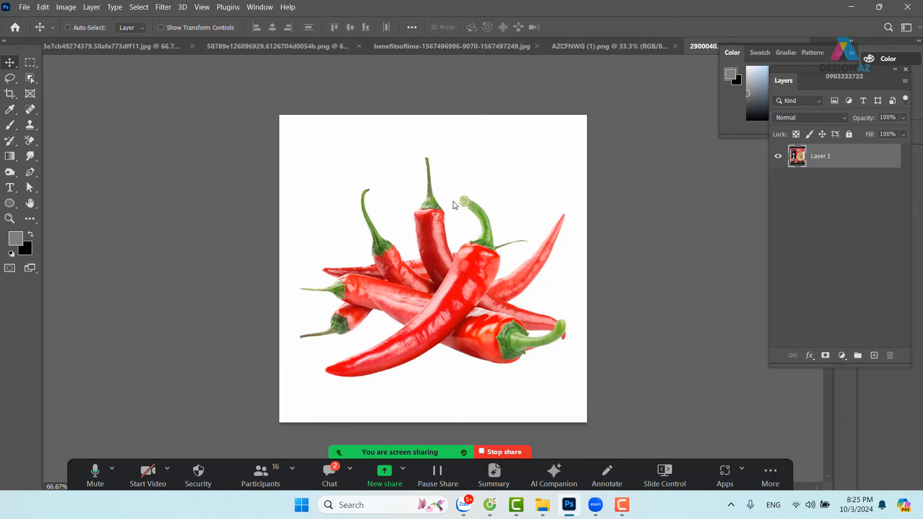
{"action": "left_click", "coordinate": [295, 50]}
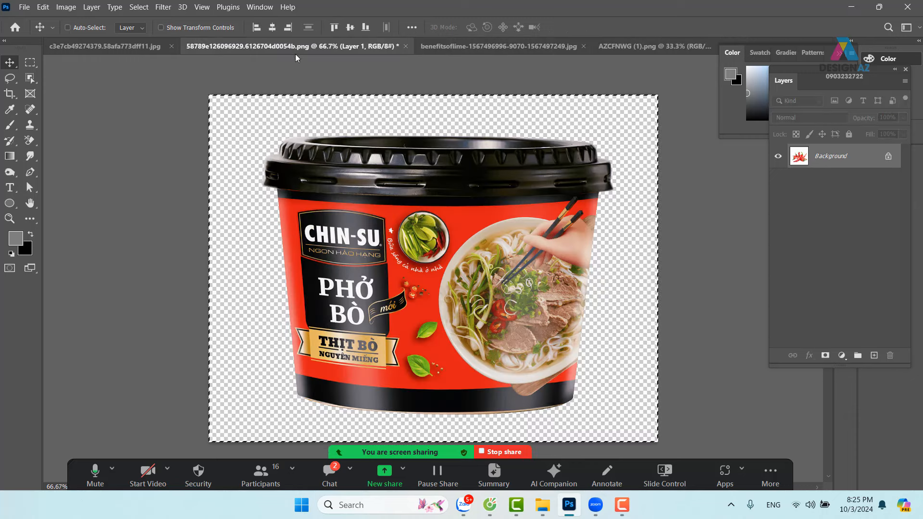
{"action": "left_click", "coordinate": [406, 46]}
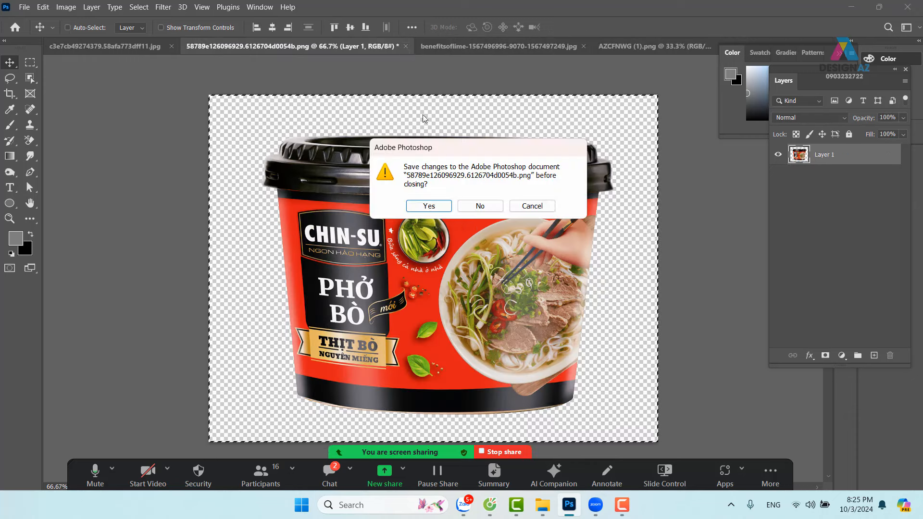
{"action": "left_click", "coordinate": [487, 210]}
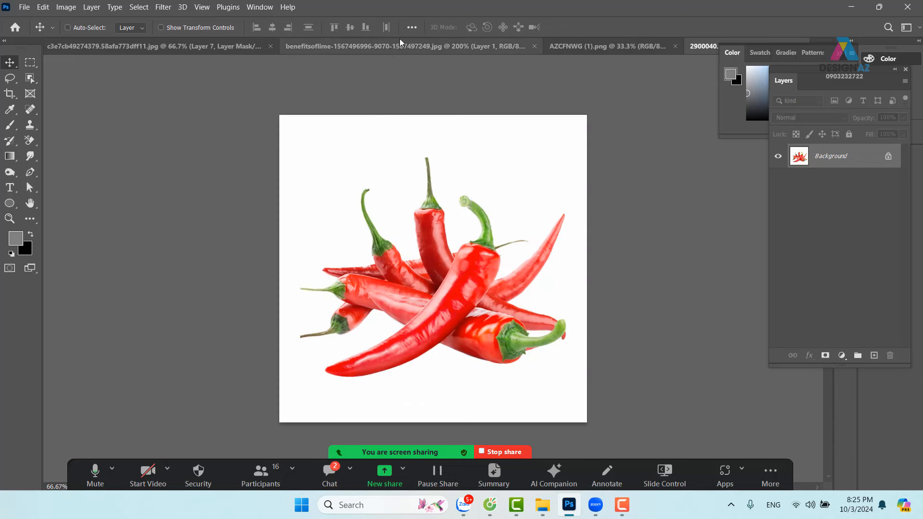
{"action": "left_click", "coordinate": [399, 40]}
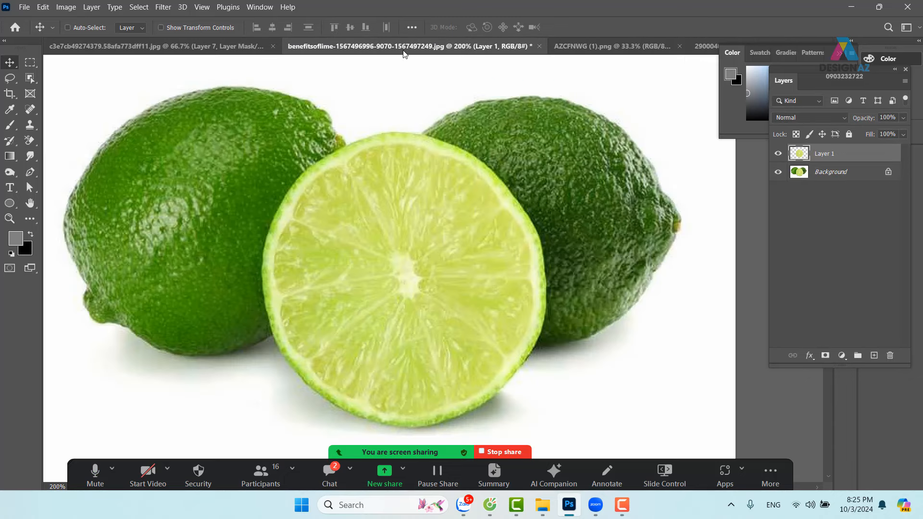
{"action": "left_click", "coordinate": [541, 46]}
{"action": "left_click", "coordinate": [490, 199]}
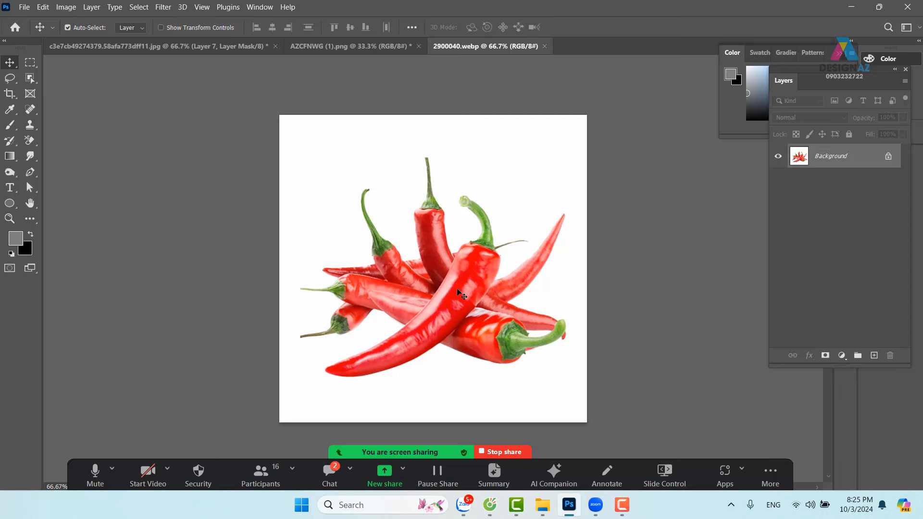
Select the large front chili with the Object Selection tool in Lasso mode and copy it to a new layer
{"action": "key", "text": "ctrl+1"}
{"action": "left_click_drag", "start_coordinate": [447, 301], "coordinate": [460, 246]}
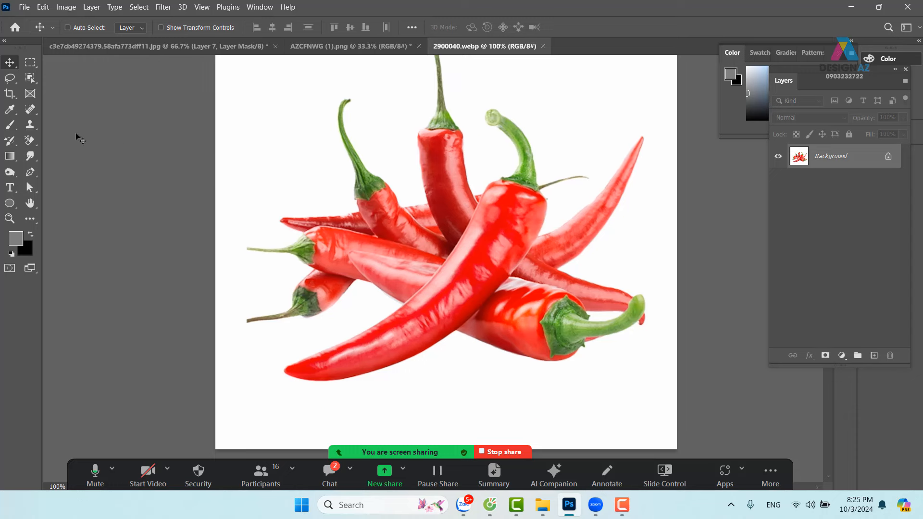
{"action": "left_click", "coordinate": [30, 80]}
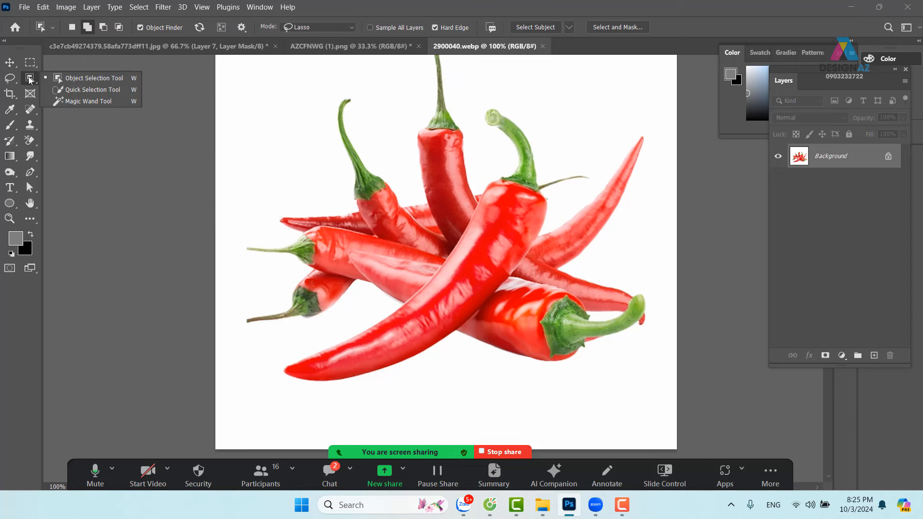
{"action": "left_click", "coordinate": [86, 77]}
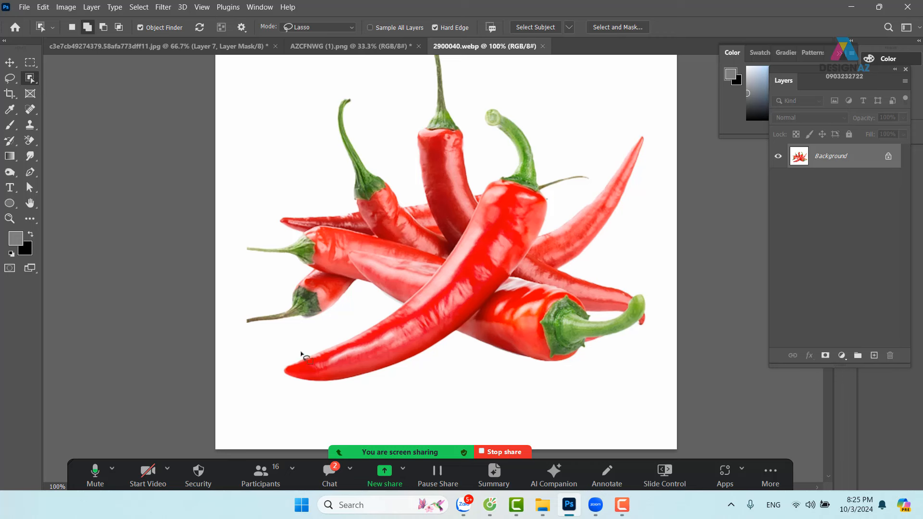
{"action": "left_click_drag", "start_coordinate": [300, 349], "coordinate": [455, 242]}
{"action": "mouse_move", "coordinate": [473, 192]}
{"action": "left_mouse_down"}
{"action": "mouse_move", "coordinate": [503, 162]}
{"action": "mouse_move", "coordinate": [479, 125]}
{"action": "mouse_move", "coordinate": [483, 100]}
{"action": "mouse_move", "coordinate": [535, 110]}
{"action": "mouse_move", "coordinate": [557, 141]}
{"action": "mouse_move", "coordinate": [558, 200]}
{"action": "mouse_move", "coordinate": [547, 238]}
{"action": "left_mouse_up"}
{"action": "mouse_move", "coordinate": [478, 328]}
{"action": "left_mouse_down"}
{"action": "mouse_move", "coordinate": [442, 362]}
{"action": "mouse_move", "coordinate": [382, 394]}
{"action": "mouse_move", "coordinate": [276, 390]}
{"action": "mouse_move", "coordinate": [272, 363]}
{"action": "left_mouse_up"}
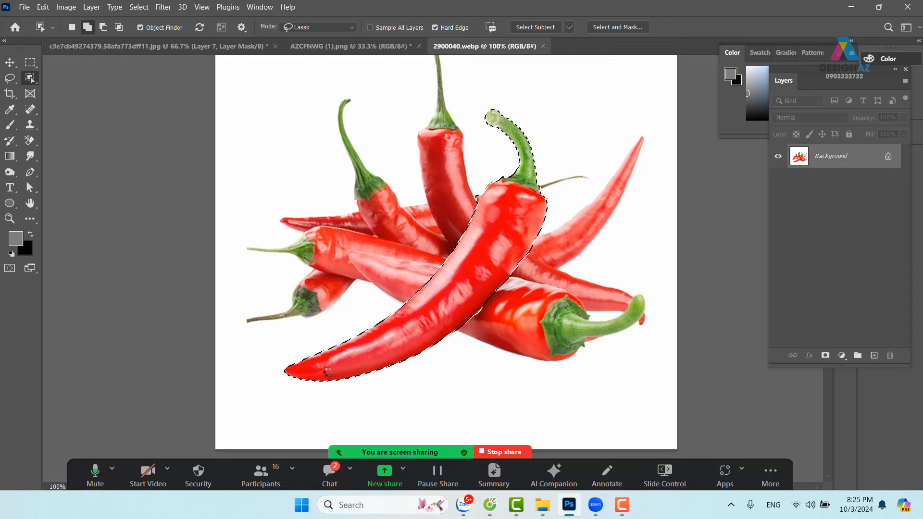
{"action": "key", "text": "ctrl+j"}
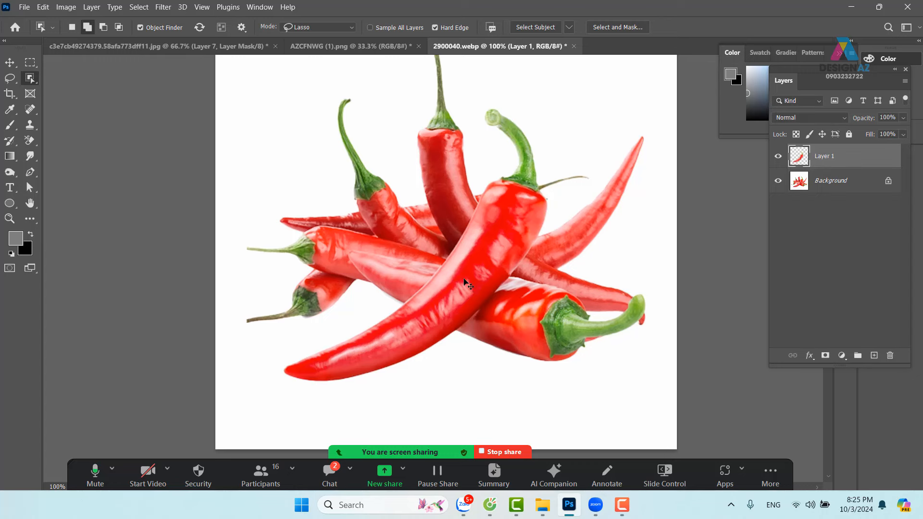
Bring the cut-out chili into the poster document and position it over the noodle cup
{"action": "key", "text": "v"}
{"action": "left_click_drag", "start_coordinate": [468, 282], "coordinate": [182, 59]}
{"action": "left_click_drag", "start_coordinate": [406, 198], "coordinate": [412, 202]}
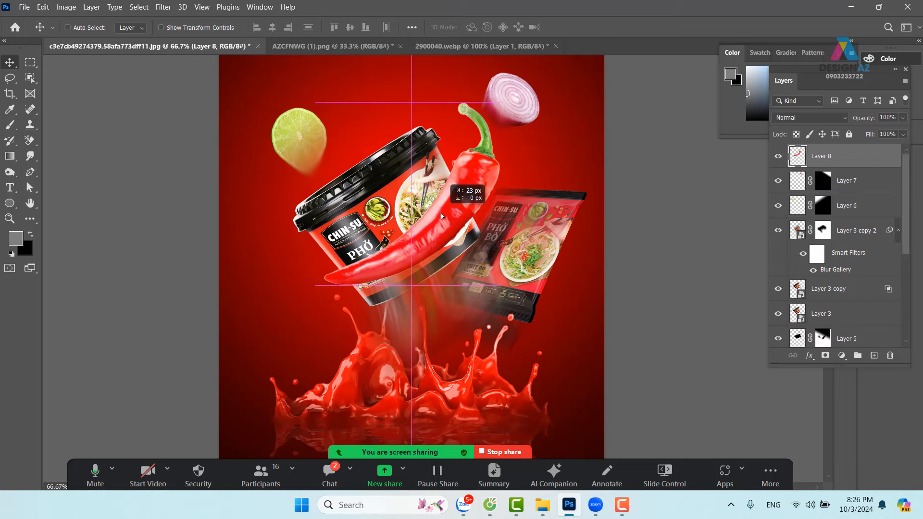
Scale the chili to about 59%, rotate it about -13° and place it across the cup's upper edge near the onion
{"action": "key", "text": "ctrl+t"}
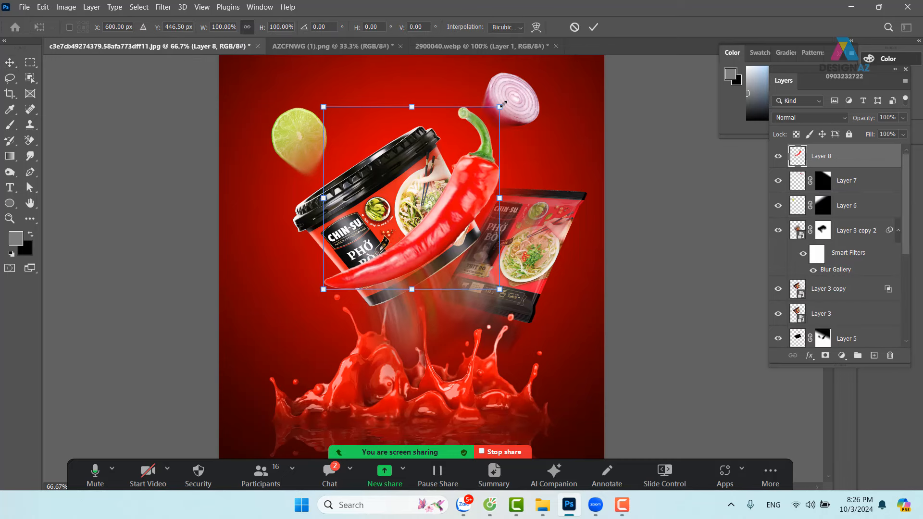
{"action": "left_click_drag", "start_coordinate": [503, 105], "coordinate": [428, 181]}
{"action": "left_click_drag", "start_coordinate": [392, 248], "coordinate": [432, 157]}
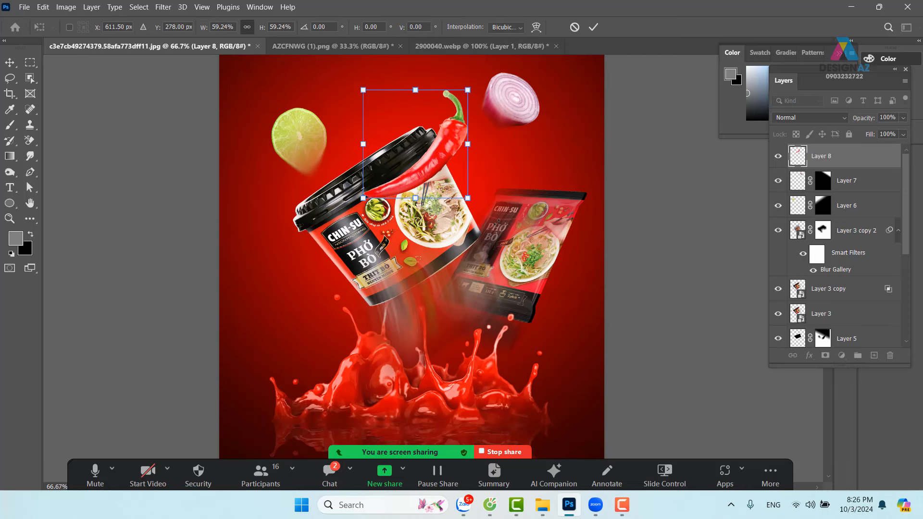
{"action": "left_click_drag", "start_coordinate": [544, 217], "coordinate": [476, 228]}
{"action": "left_click_drag", "start_coordinate": [385, 171], "coordinate": [398, 179]}
{"action": "left_click_drag", "start_coordinate": [462, 133], "coordinate": [454, 111]}
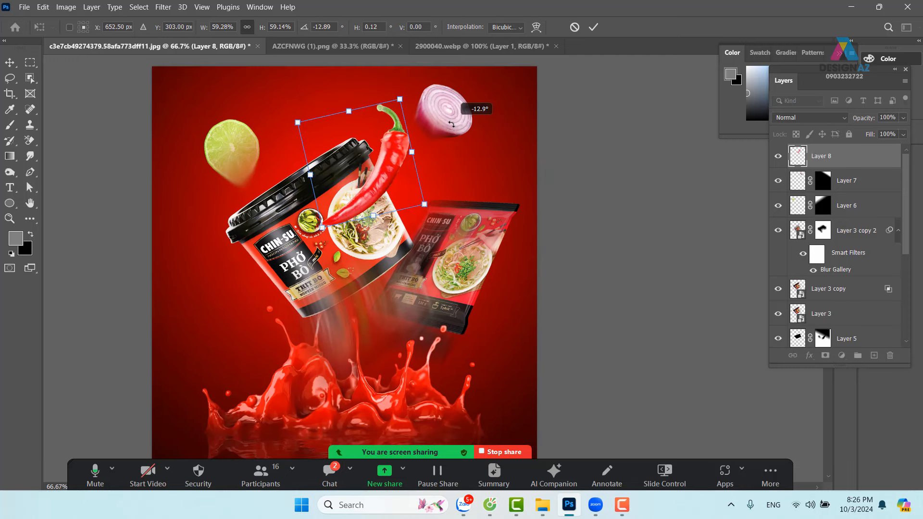
{"action": "left_click_drag", "start_coordinate": [479, 204], "coordinate": [501, 198]}
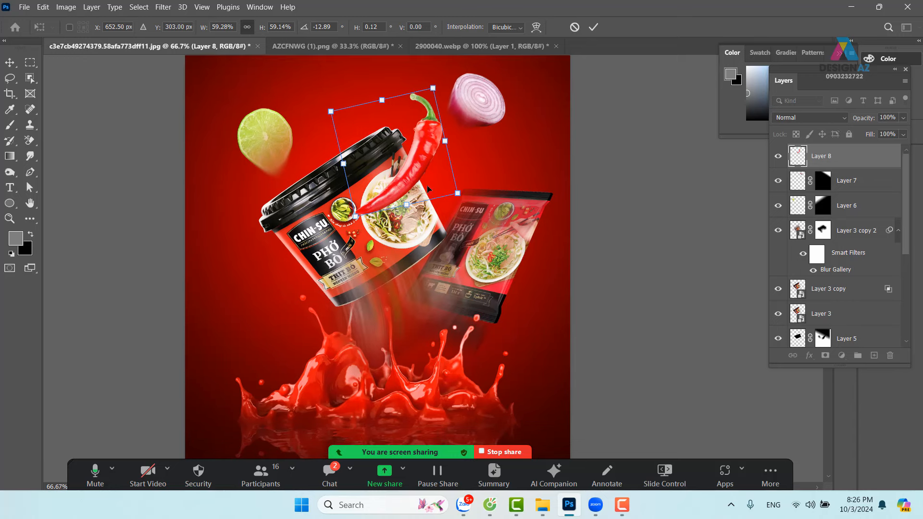
Duplicate the chili, flip the copy horizontally, scale it to about 70%, tilt it and place it left of the cup above the splash
{"action": "left_click_drag", "start_coordinate": [417, 169], "coordinate": [321, 284]}
{"action": "key", "text": "Return"}
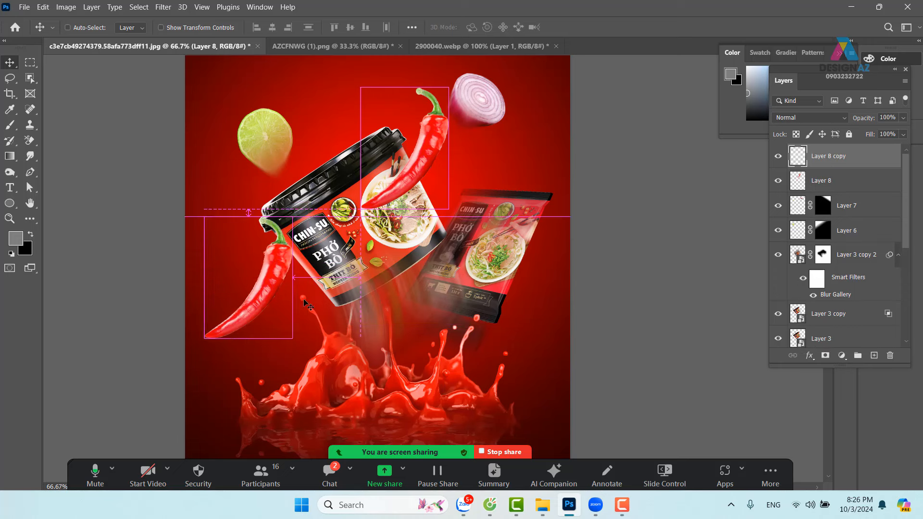
{"action": "key", "text": "ctrl+t"}
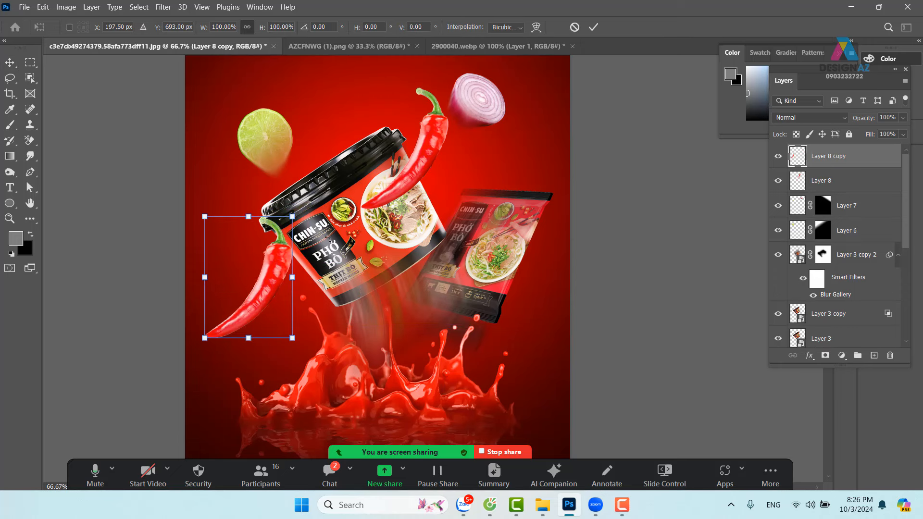
{"action": "right_click", "coordinate": [278, 248]}
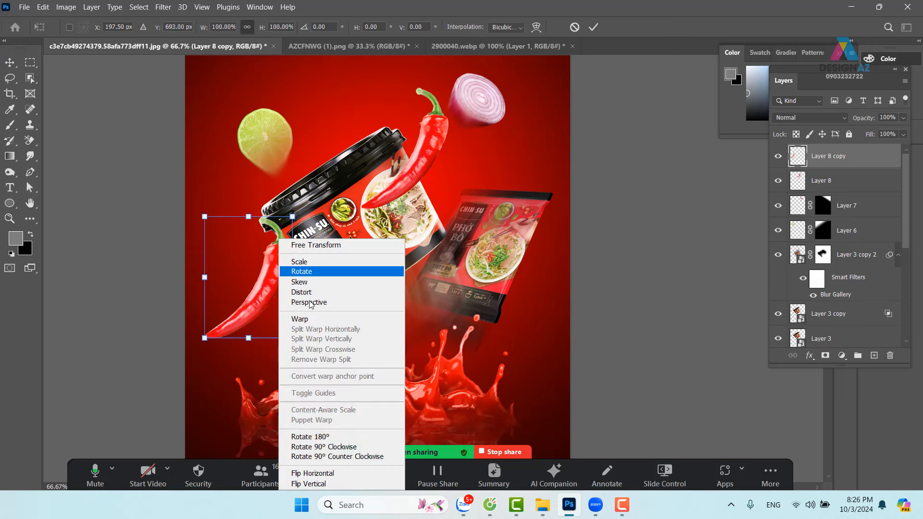
{"action": "left_click", "coordinate": [339, 475]}
{"action": "left_click_drag", "start_coordinate": [294, 218], "coordinate": [257, 232]}
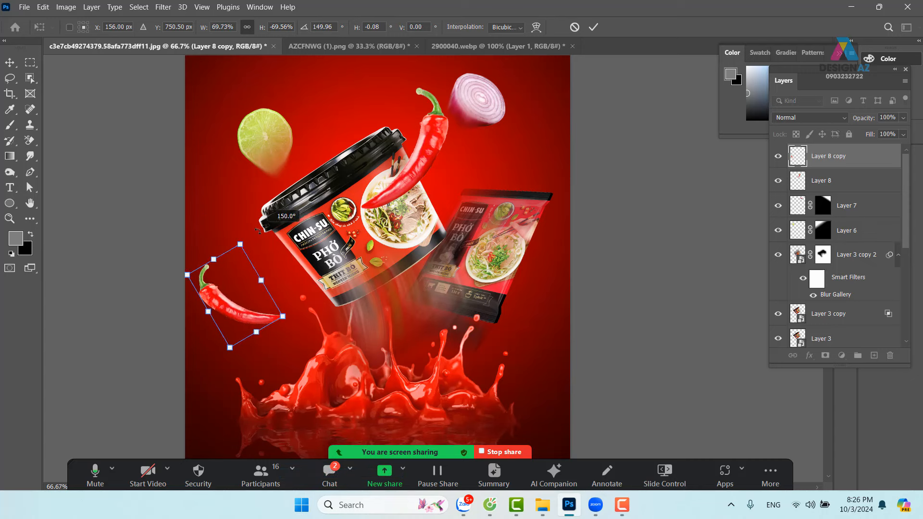
{"action": "left_click_drag", "start_coordinate": [242, 296], "coordinate": [263, 285]}
{"action": "key", "text": "Return"}
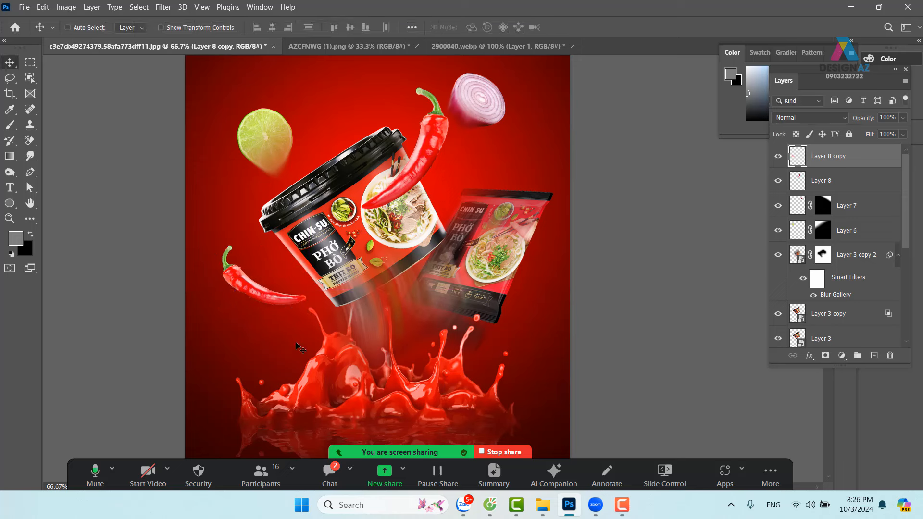
Apply a Gaussian Blur with a 3.0 pixel radius to the small chili copy
{"action": "left_click", "coordinate": [164, 8]}
{"action": "mouse_move", "coordinate": [229, 153]}
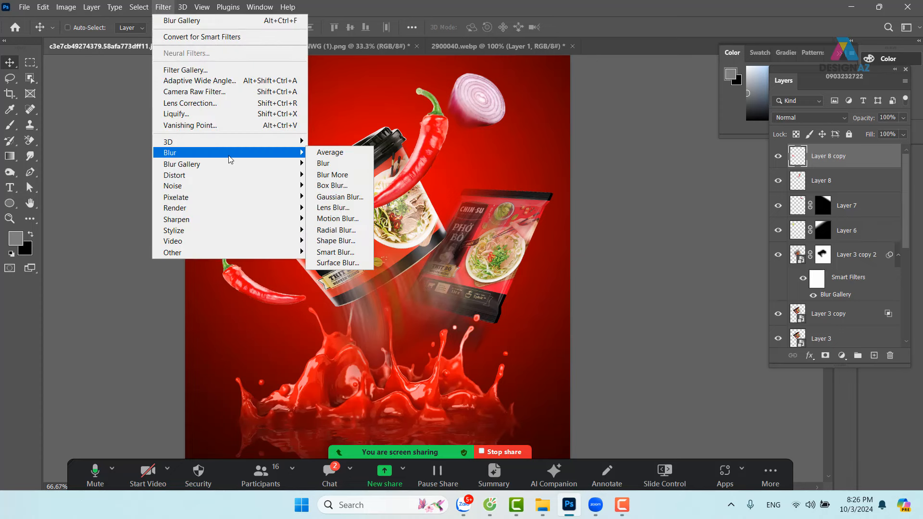
{"action": "left_click", "coordinate": [342, 197]}
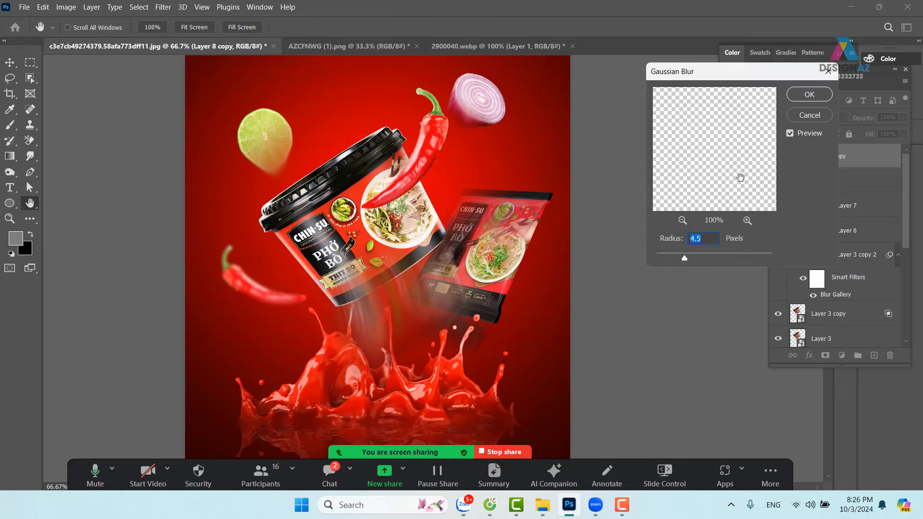
{"action": "left_click_drag", "start_coordinate": [674, 258], "coordinate": [675, 258]}
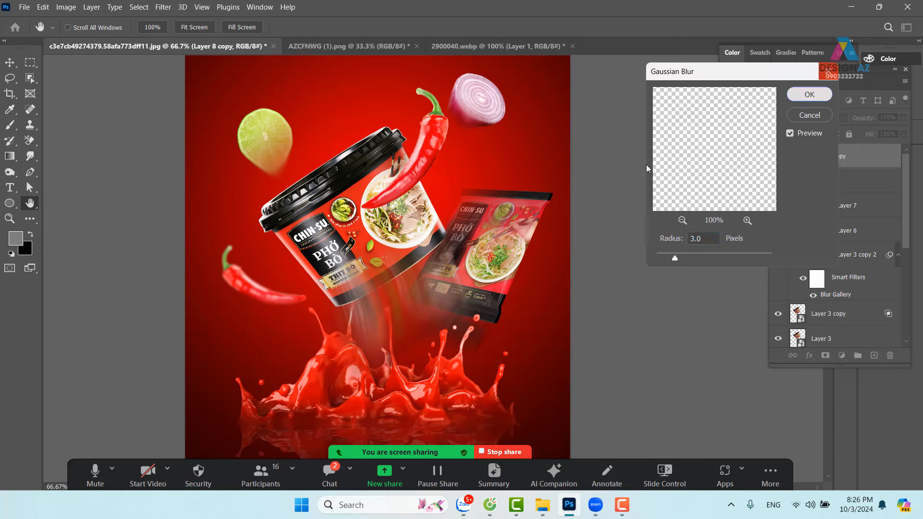
{"action": "left_click", "coordinate": [809, 94]}
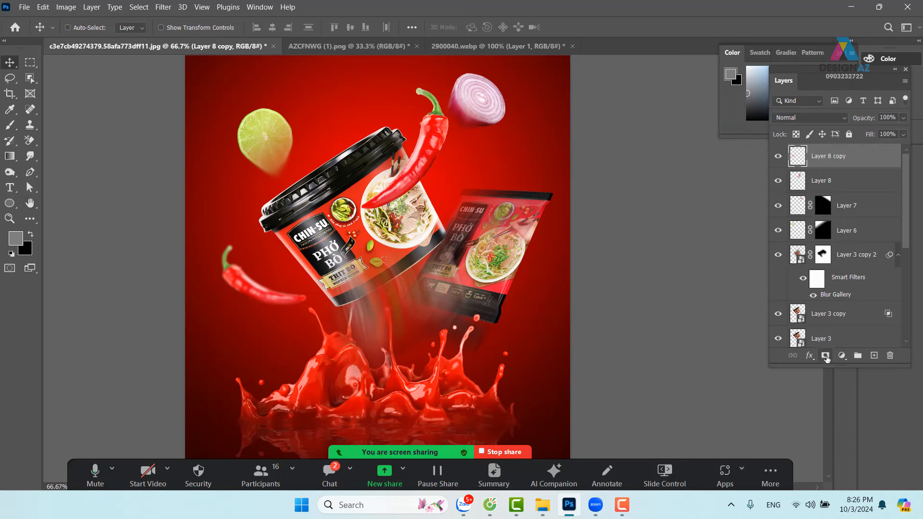
Add a layer mask to the small chili copy and fade its tip toward the splash with a gradient
{"action": "left_click", "coordinate": [825, 356]}
{"action": "key", "text": "g"}
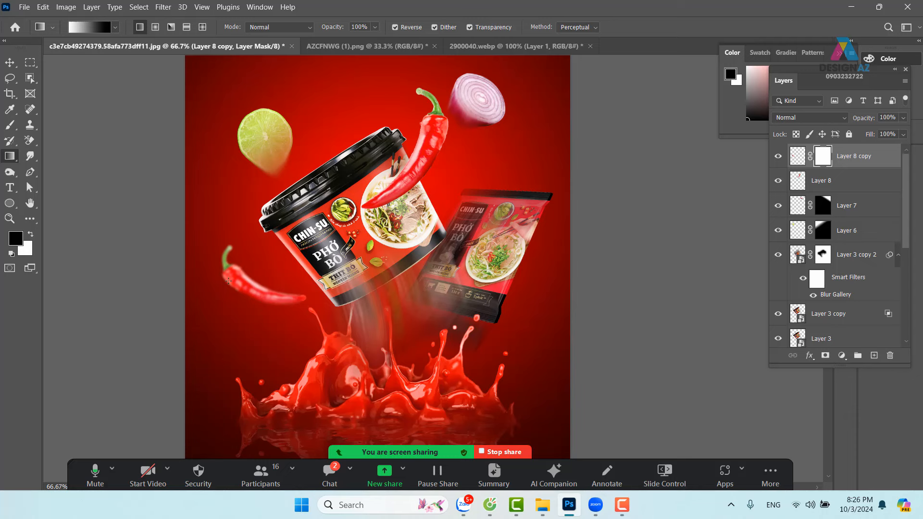
{"action": "left_click_drag", "start_coordinate": [343, 328], "coordinate": [338, 332]}
{"action": "left_click_drag", "start_coordinate": [189, 224], "coordinate": [360, 334]}
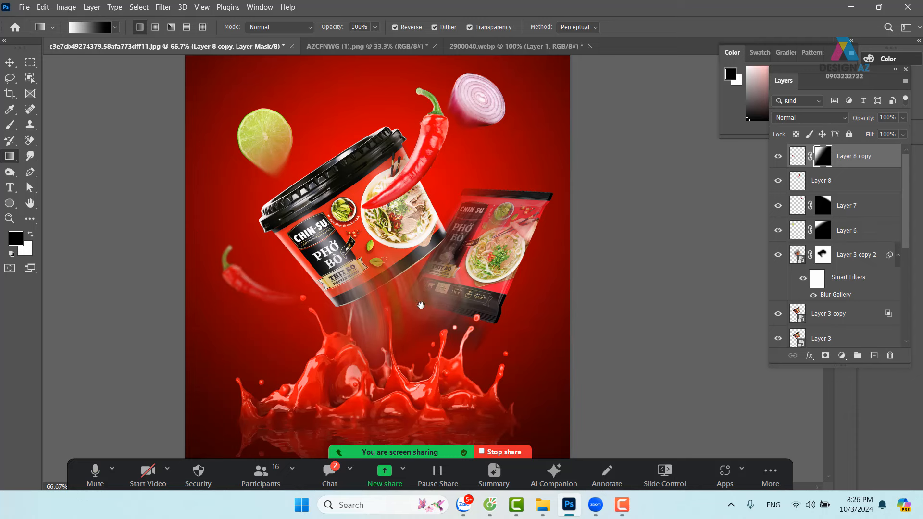
{"action": "left_click_drag", "start_coordinate": [446, 279], "coordinate": [439, 289]}
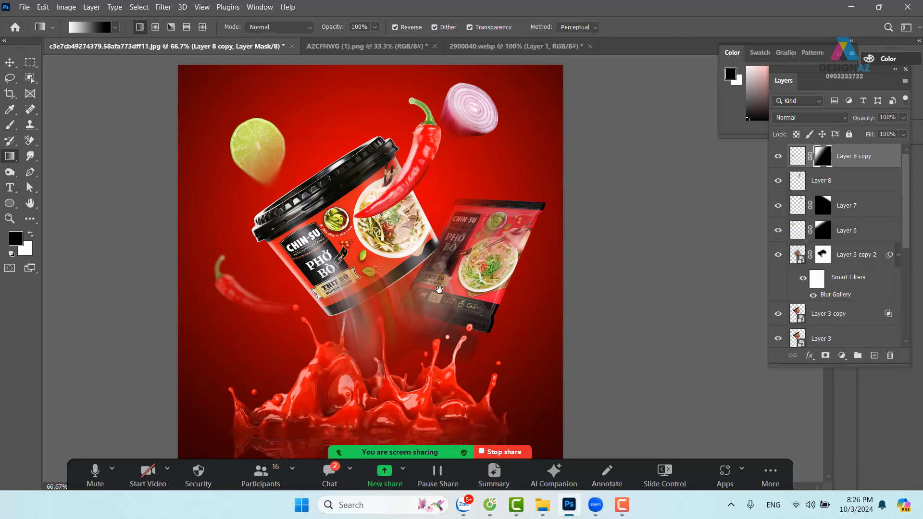
Duplicate the faded small chili and place the copy over the noodle package
{"action": "left_click", "coordinate": [10, 63]}
{"action": "right_click", "coordinate": [247, 301]}
{"action": "left_click", "coordinate": [260, 306]}
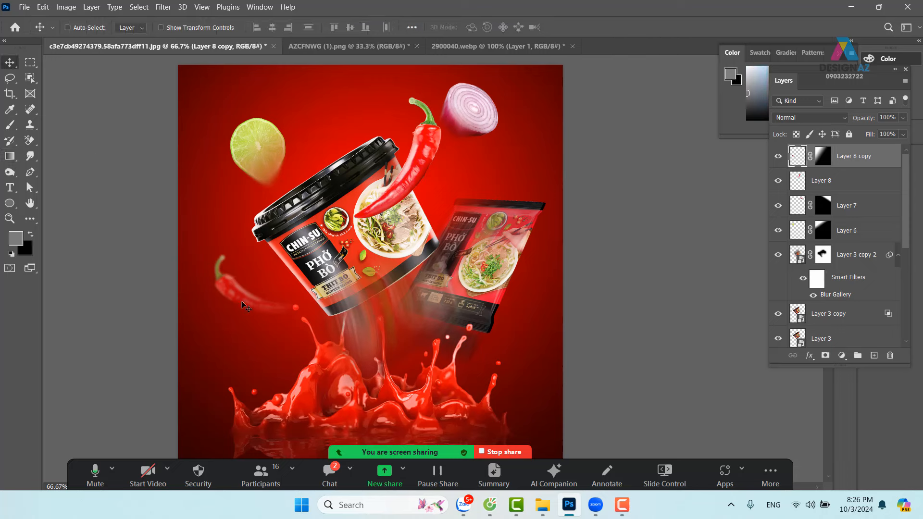
{"action": "left_click_drag", "start_coordinate": [243, 306], "coordinate": [474, 234]}
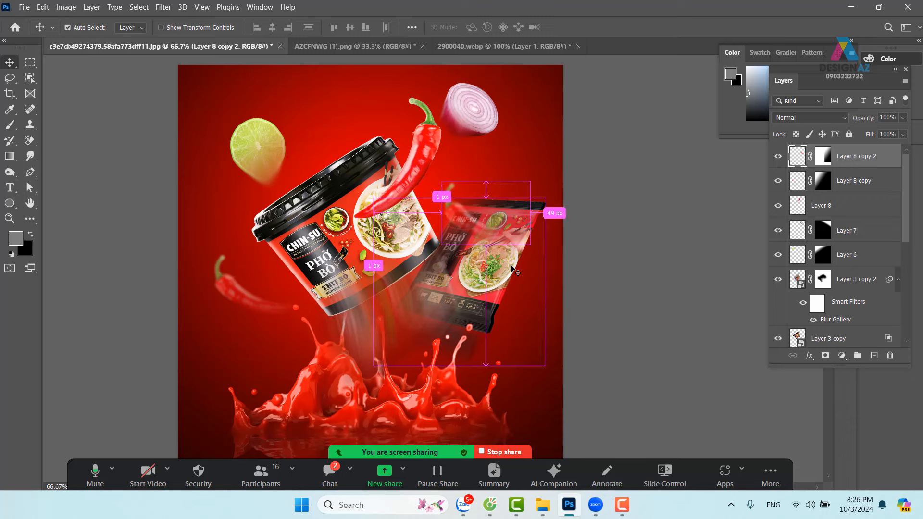
Flip the new chili copy horizontally, tilt it, place it below the noodle package and reduce its opacity to 50%
{"action": "key", "text": "ctrl+t"}
{"action": "right_click", "coordinate": [522, 203]}
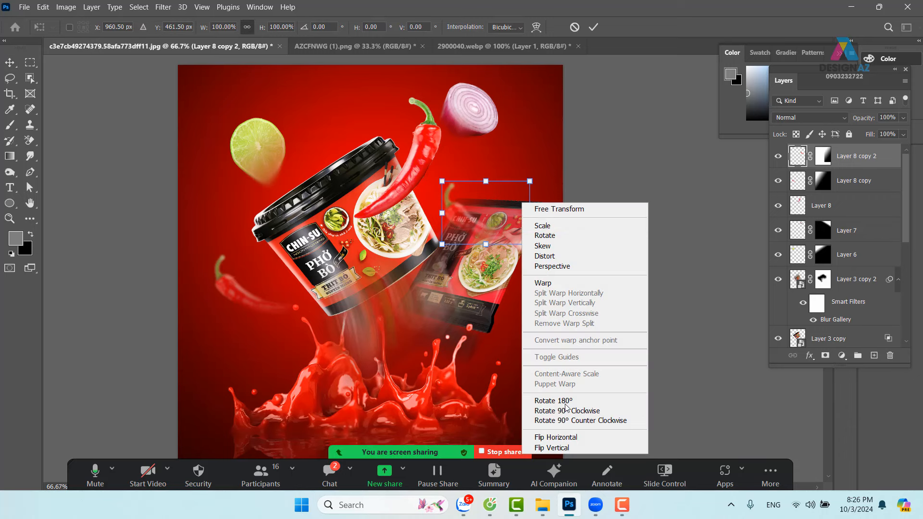
{"action": "left_click", "coordinate": [567, 437]}
{"action": "left_click_drag", "start_coordinate": [518, 238], "coordinate": [538, 346]}
{"action": "left_click_drag", "start_coordinate": [558, 295], "coordinate": [540, 272]}
{"action": "mouse_move", "coordinate": [525, 311]}
{"action": "left_mouse_down"}
{"action": "mouse_move", "coordinate": [505, 167]}
{"action": "mouse_move", "coordinate": [512, 324]}
{"action": "left_mouse_up"}
{"action": "left_click_drag", "start_coordinate": [577, 328], "coordinate": [559, 403]}
{"action": "left_click_drag", "start_coordinate": [549, 328], "coordinate": [519, 353]}
{"action": "key", "text": "Return"}
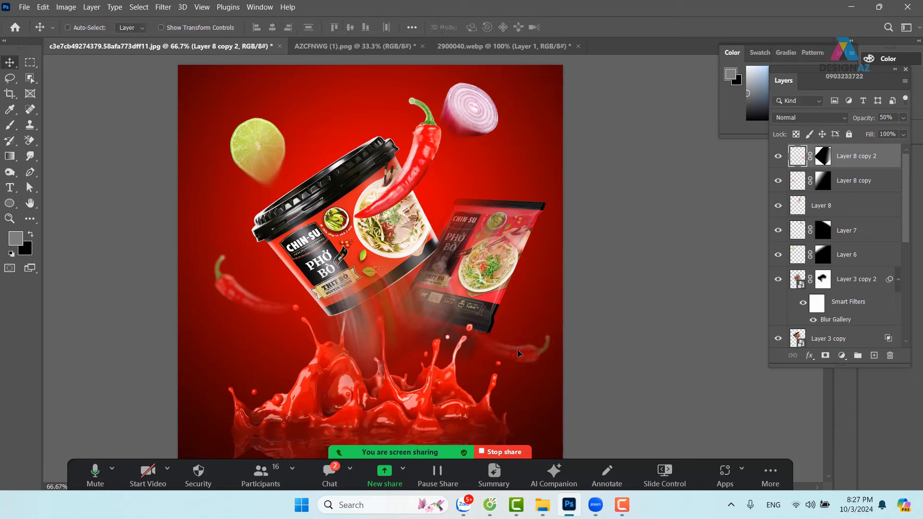
Keep the chili copy below the noodle package at 50% opacity and rotate it so its stem points more steeply upward
{"action": "key", "text": "5"}
{"action": "key", "text": "ctrl+t"}
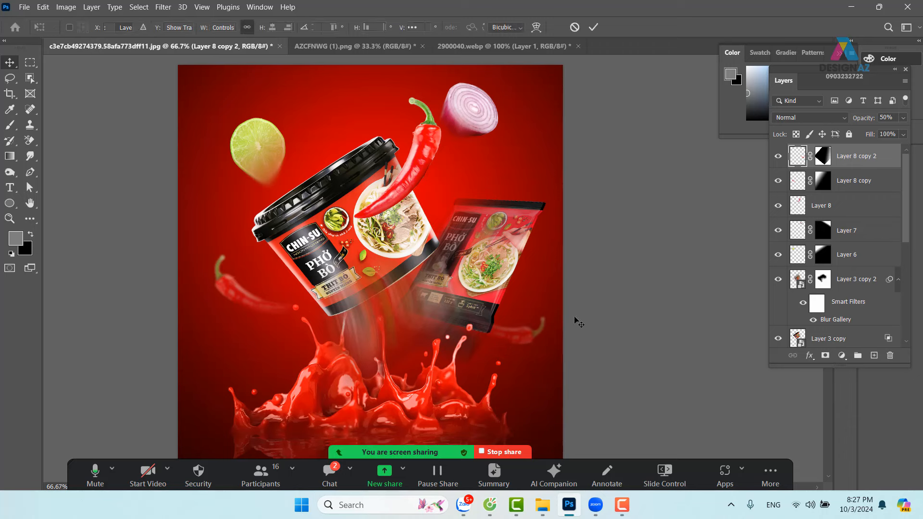
{"action": "left_click_drag", "start_coordinate": [576, 319], "coordinate": [561, 262]}
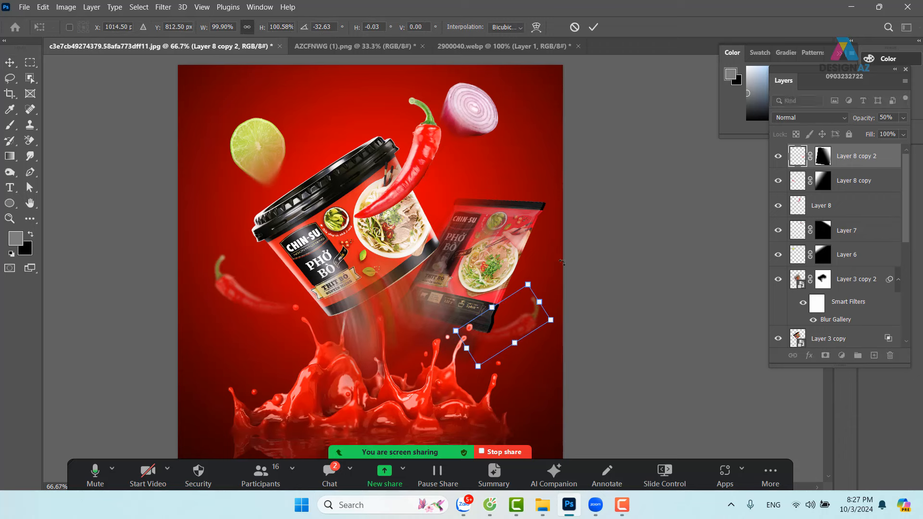
{"action": "key", "text": "Return"}
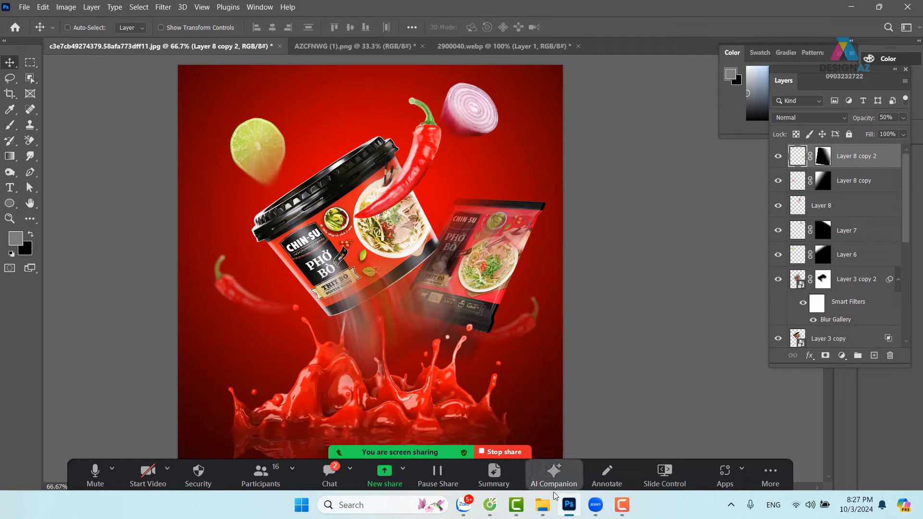
{"action": "mouse_move", "coordinate": [542, 505]}
{"action": "left_click", "coordinate": [438, 463]}
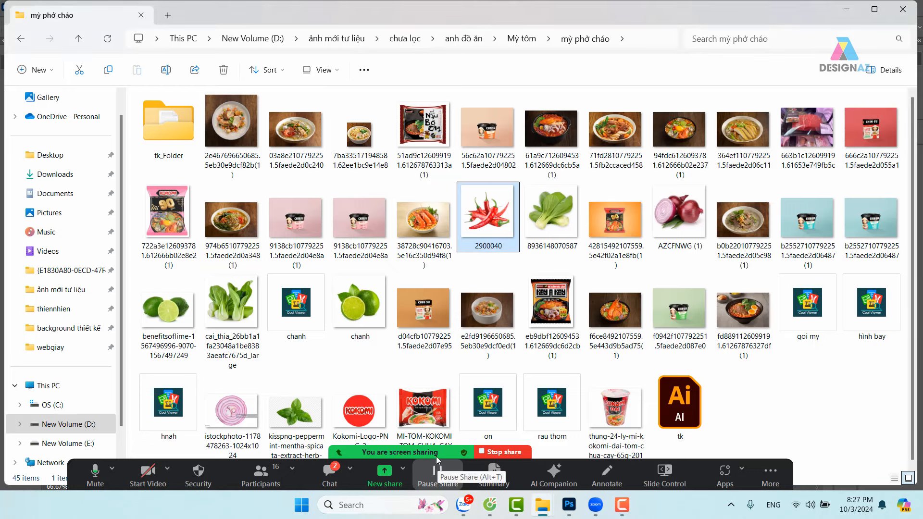
{"action": "left_click", "coordinate": [559, 209]}
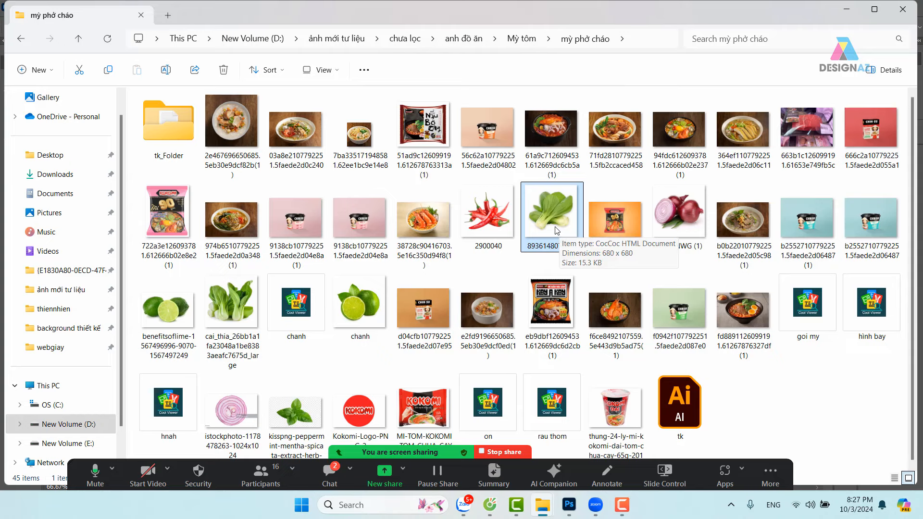
{"action": "left_click_drag", "start_coordinate": [552, 223], "coordinate": [639, 34]}
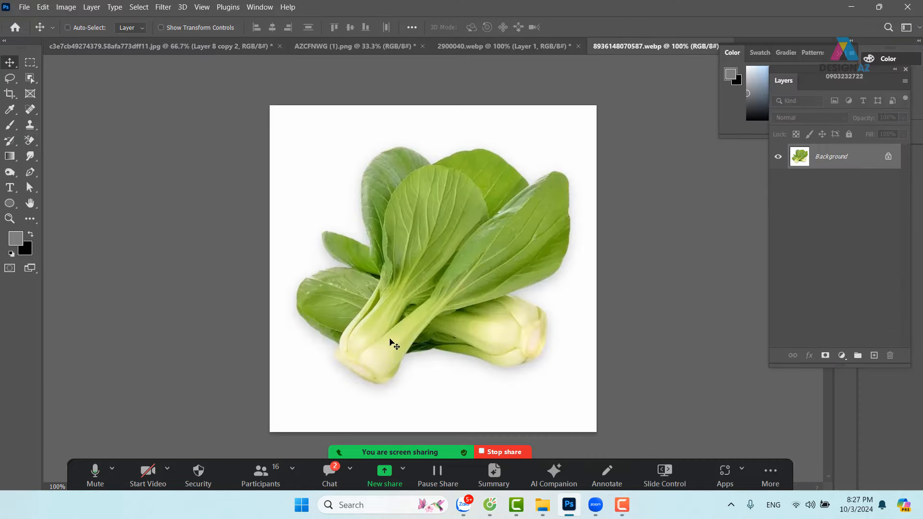
{"action": "key", "text": "ctrl+plus"}
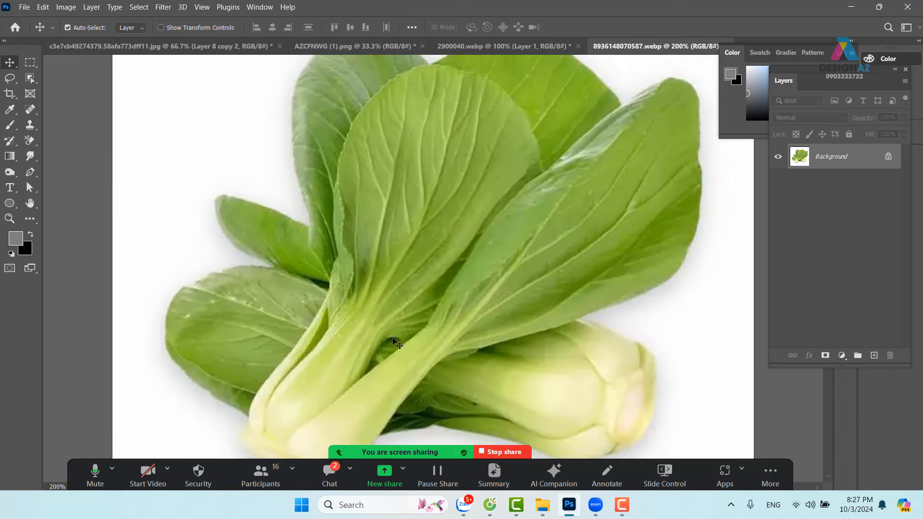
{"action": "key", "text": "ctrl+minus"}
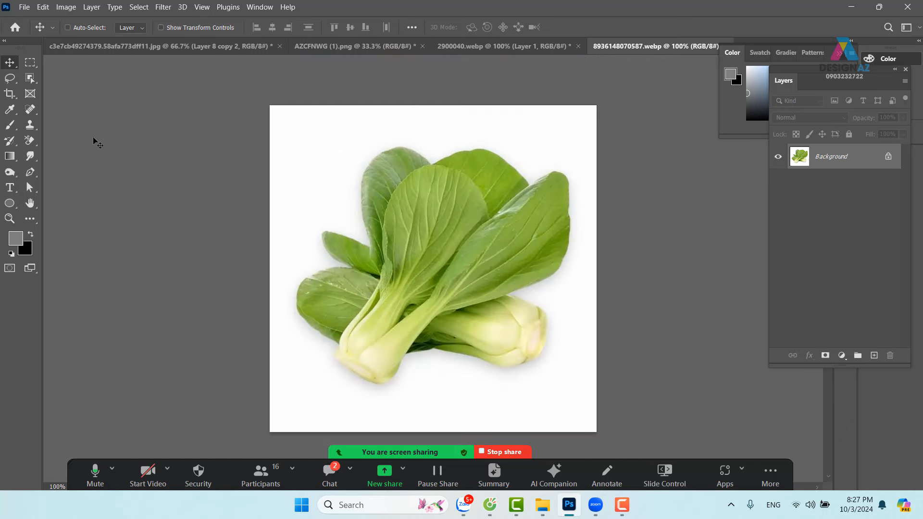
Try to select the front bok choy by lassoing around it with the Object Selection tool
{"action": "left_click", "coordinate": [29, 78]}
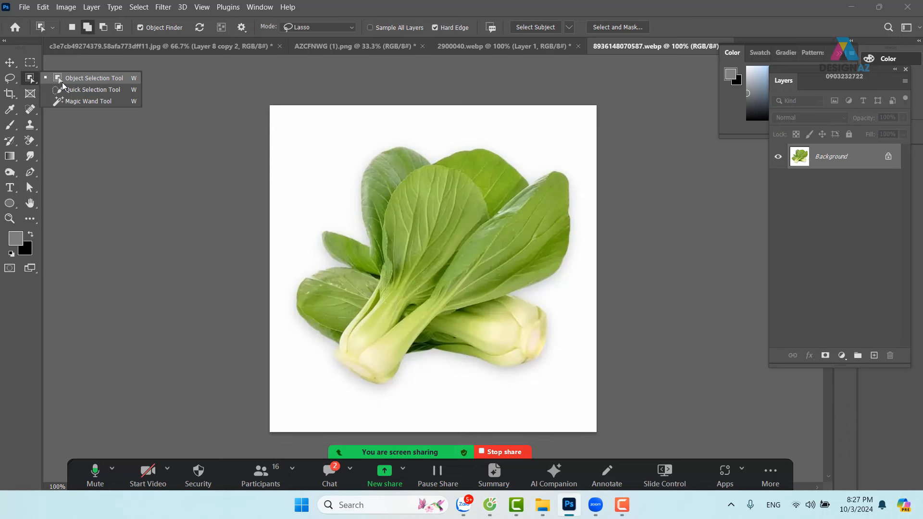
{"action": "left_click", "coordinate": [62, 80]}
{"action": "mouse_move", "coordinate": [324, 358]}
{"action": "left_mouse_down"}
{"action": "mouse_move", "coordinate": [339, 300]}
{"action": "mouse_move", "coordinate": [361, 282]}
{"action": "left_mouse_up"}
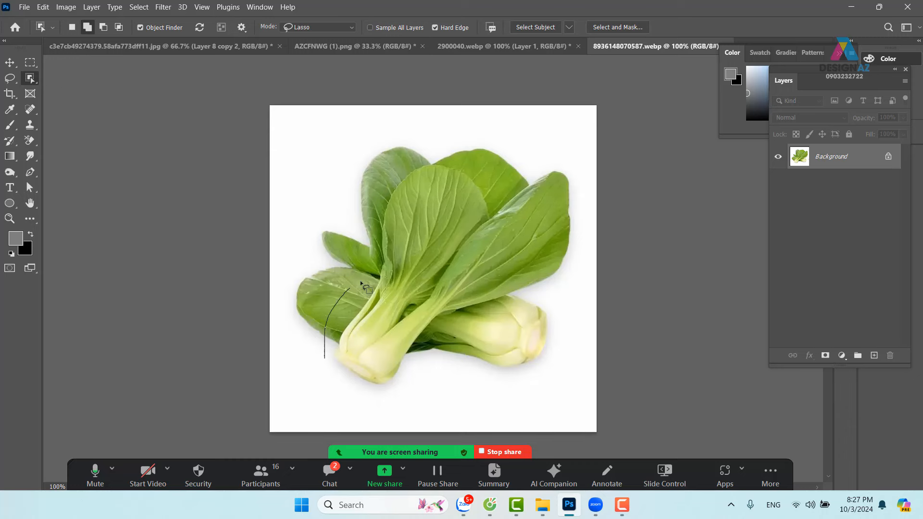
{"action": "mouse_move", "coordinate": [360, 205]}
{"action": "left_mouse_down"}
{"action": "mouse_move", "coordinate": [357, 162]}
{"action": "mouse_move", "coordinate": [372, 138]}
{"action": "mouse_move", "coordinate": [427, 127]}
{"action": "mouse_move", "coordinate": [533, 137]}
{"action": "mouse_move", "coordinate": [582, 165]}
{"action": "mouse_move", "coordinate": [587, 211]}
{"action": "mouse_move", "coordinate": [562, 292]}
{"action": "mouse_move", "coordinate": [432, 336]}
{"action": "mouse_move", "coordinate": [395, 401]}
{"action": "mouse_move", "coordinate": [357, 405]}
{"action": "mouse_move", "coordinate": [326, 365]}
{"action": "left_mouse_up"}
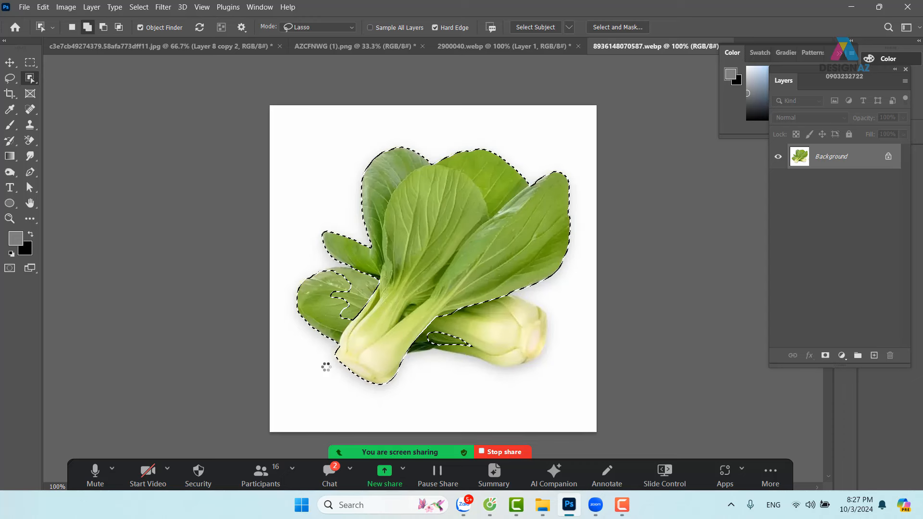
{"action": "key", "text": "ctrl+d"}
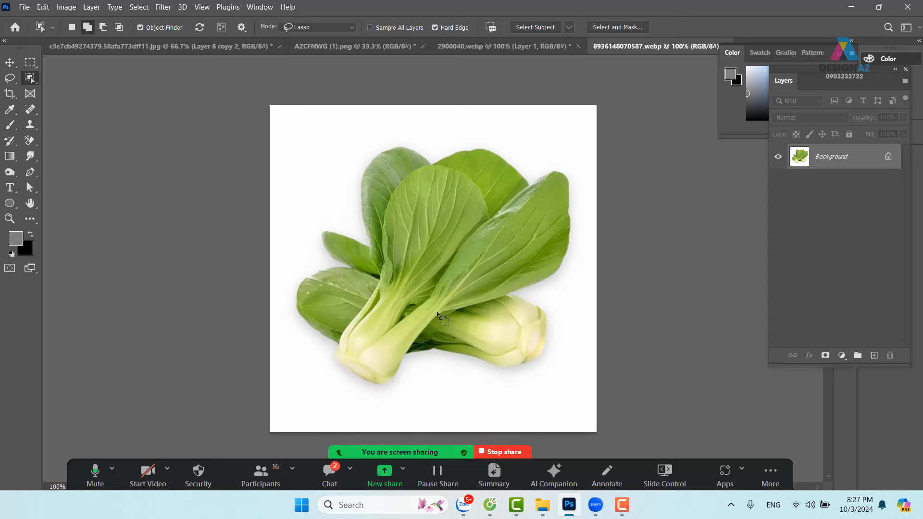
Start a Pen path around the base of the front bok choy and up the right edge of its stalk
{"action": "key", "text": "ctrl+plus"}
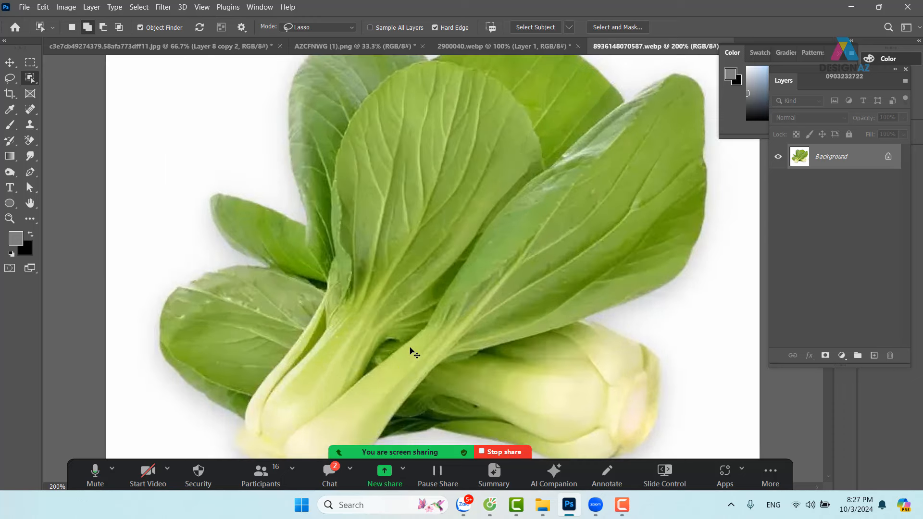
{"action": "left_click_drag", "start_coordinate": [392, 327], "coordinate": [405, 206]}
{"action": "key", "text": "p"}
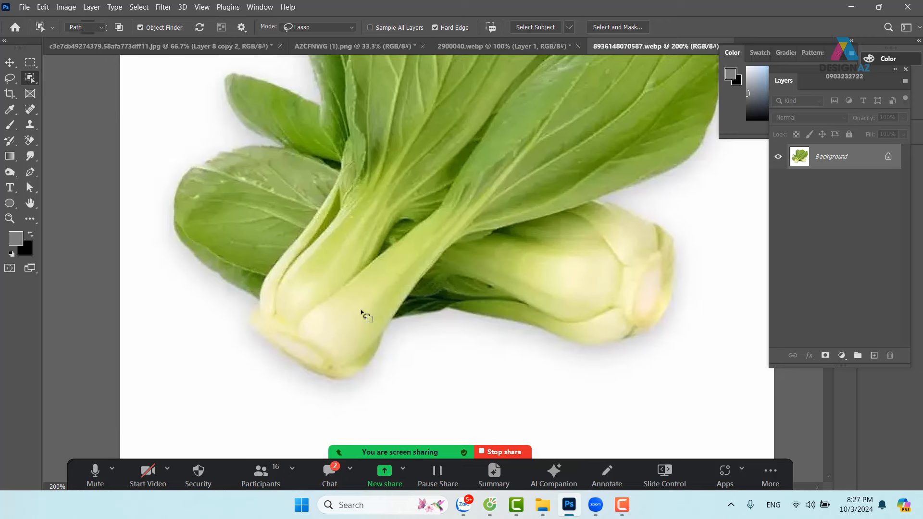
{"action": "left_click", "coordinate": [258, 311]}
{"action": "left_click_drag", "start_coordinate": [262, 336], "coordinate": [270, 341]}
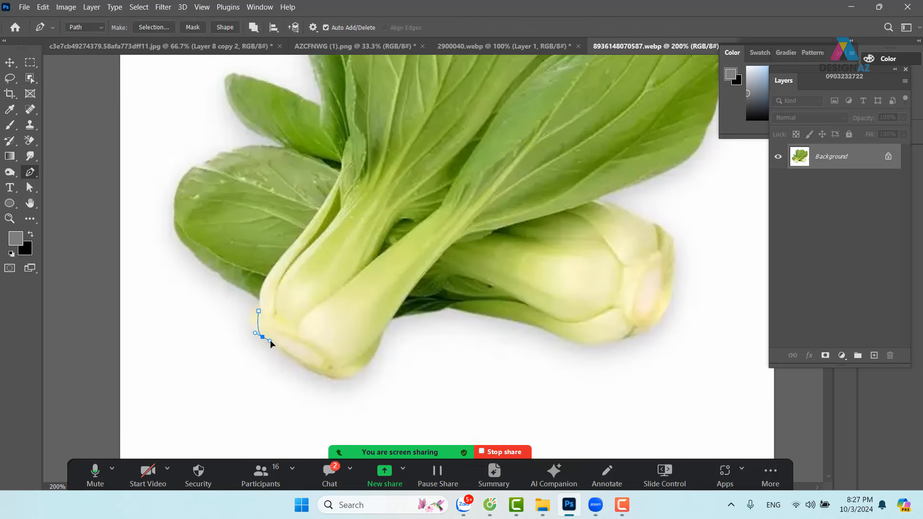
{"action": "left_click", "coordinate": [287, 355]}
{"action": "left_click", "coordinate": [308, 373]}
{"action": "left_click", "coordinate": [338, 376]}
{"action": "left_click", "coordinate": [357, 367]}
{"action": "left_click", "coordinate": [373, 353]}
{"action": "left_click_drag", "start_coordinate": [385, 327], "coordinate": [387, 319]}
{"action": "left_click", "coordinate": [448, 243]}
Continue the path around the bok choy's large right leaf and over the top of the leaf behind it
{"action": "left_click_drag", "start_coordinate": [622, 188], "coordinate": [497, 282]}
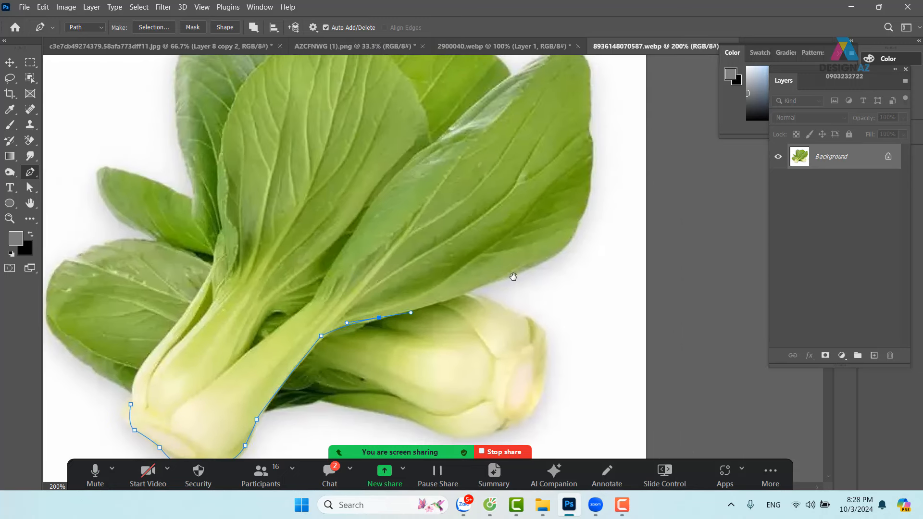
{"action": "left_click_drag", "start_coordinate": [567, 242], "coordinate": [578, 224]}
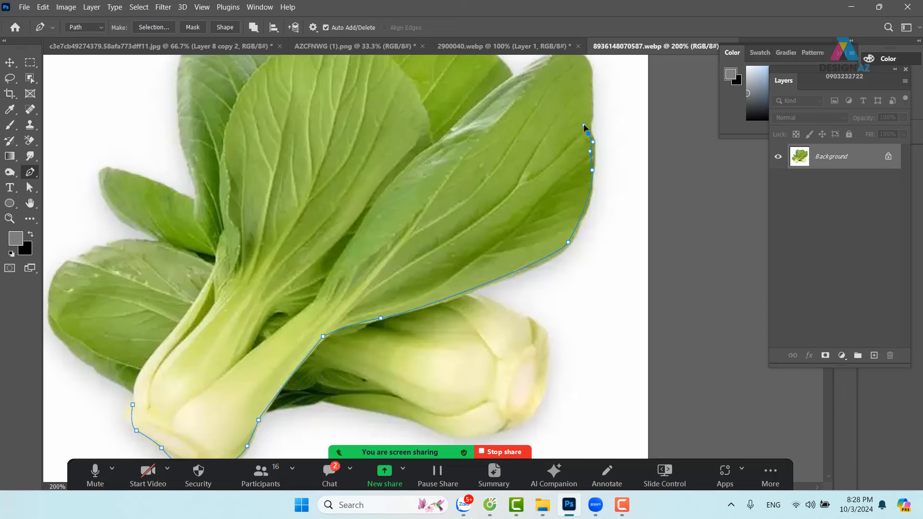
{"action": "scroll", "coordinate": [584, 126], "scroll_direction": "up", "scroll_amount": 3}
{"action": "left_click_drag", "start_coordinate": [575, 145], "coordinate": [559, 138]}
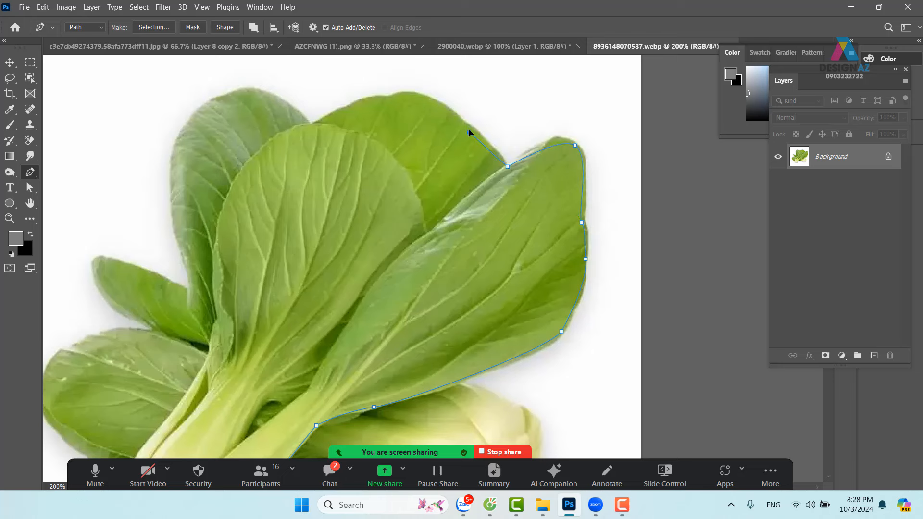
{"action": "left_click_drag", "start_coordinate": [398, 99], "coordinate": [361, 108]}
Extend the path around the bok choy's upper-left leaf and down to where it meets the stalk
{"action": "left_click_drag", "start_coordinate": [316, 129], "coordinate": [427, 144]}
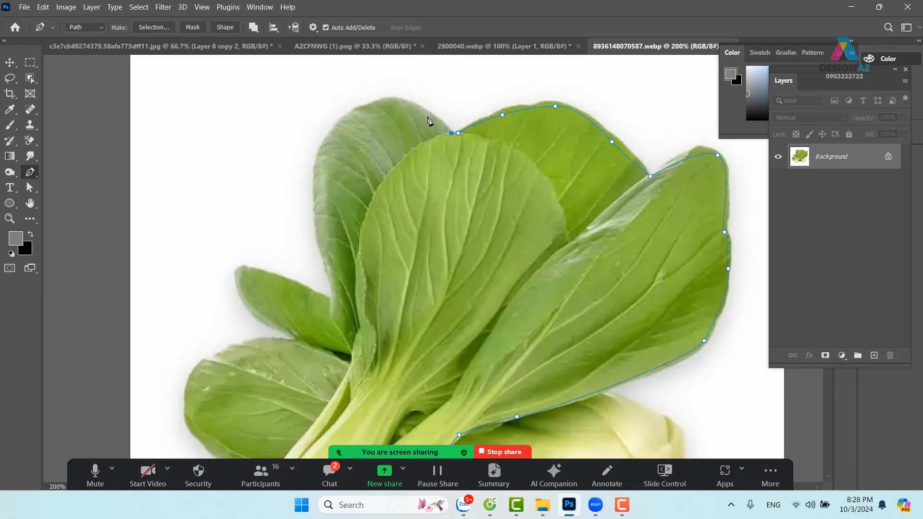
{"action": "left_click_drag", "start_coordinate": [341, 117], "coordinate": [333, 131]}
{"action": "left_click_drag", "start_coordinate": [316, 180], "coordinate": [318, 189]}
{"action": "left_click_drag", "start_coordinate": [326, 245], "coordinate": [334, 310]}
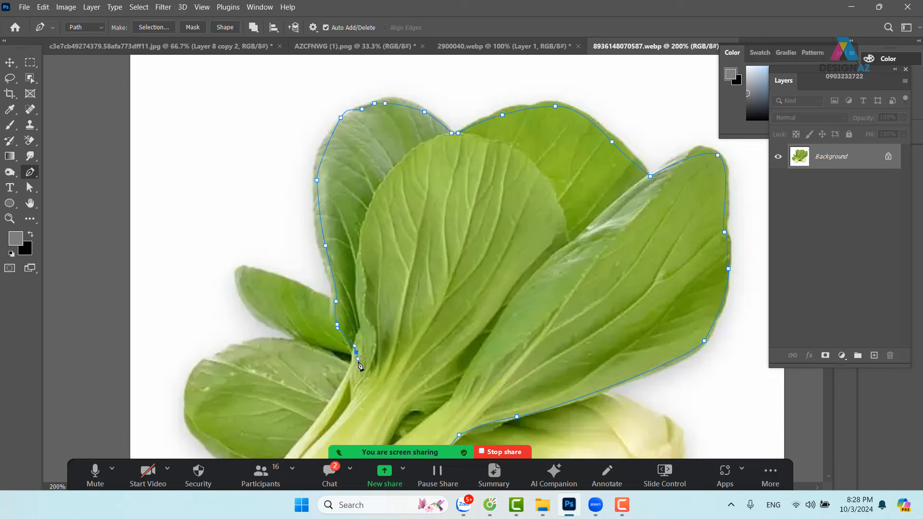
Close the path down the left edge of the bok choy stalk and convert it into a selection
{"action": "left_click_drag", "start_coordinate": [413, 319], "coordinate": [532, 197]}
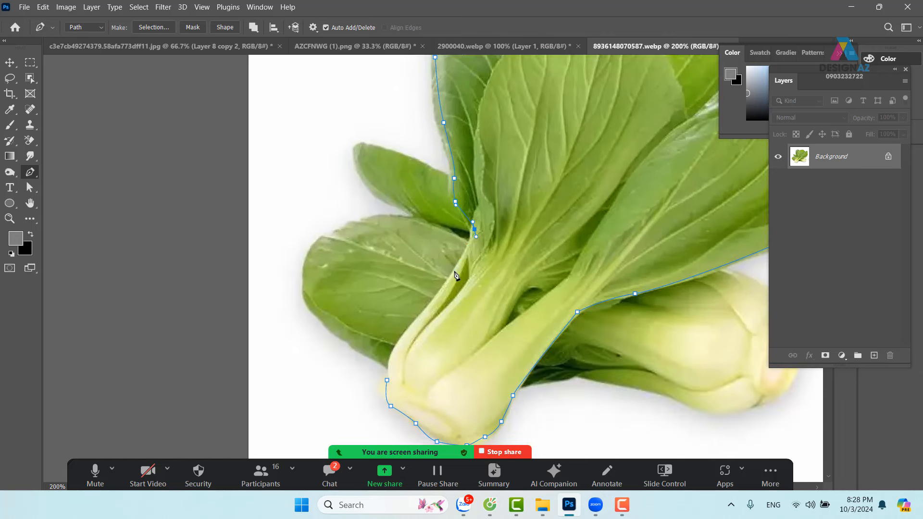
{"action": "left_click", "coordinate": [455, 271]}
{"action": "scroll", "coordinate": [447, 278], "scroll_direction": "down", "scroll_amount": 4}
{"action": "scroll", "coordinate": [447, 277], "scroll_direction": "left", "scroll_amount": 2}
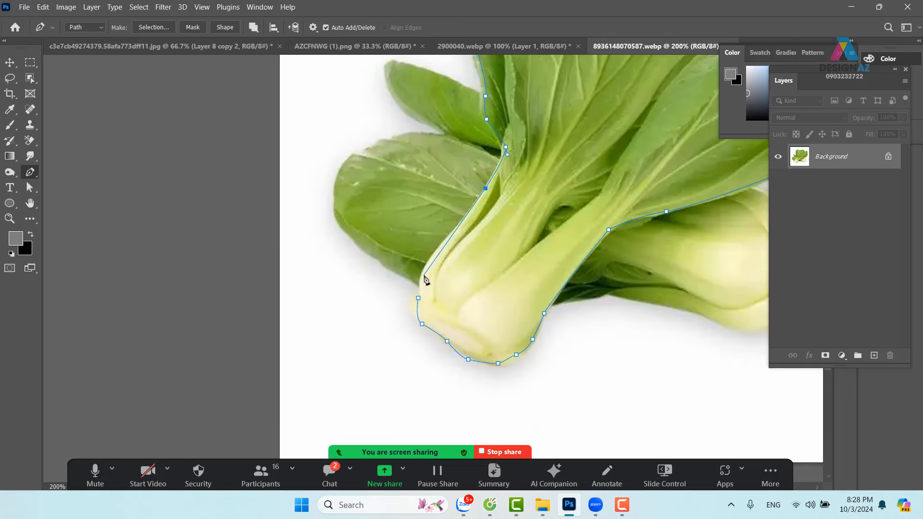
{"action": "left_click_drag", "start_coordinate": [424, 275], "coordinate": [421, 289]}
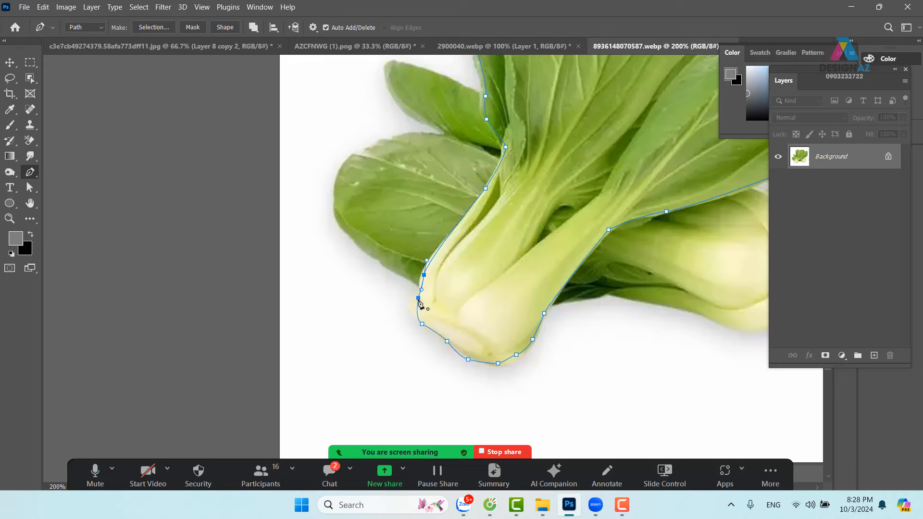
{"action": "left_click", "coordinate": [418, 298]}
{"action": "key", "text": "ctrl+Return"}
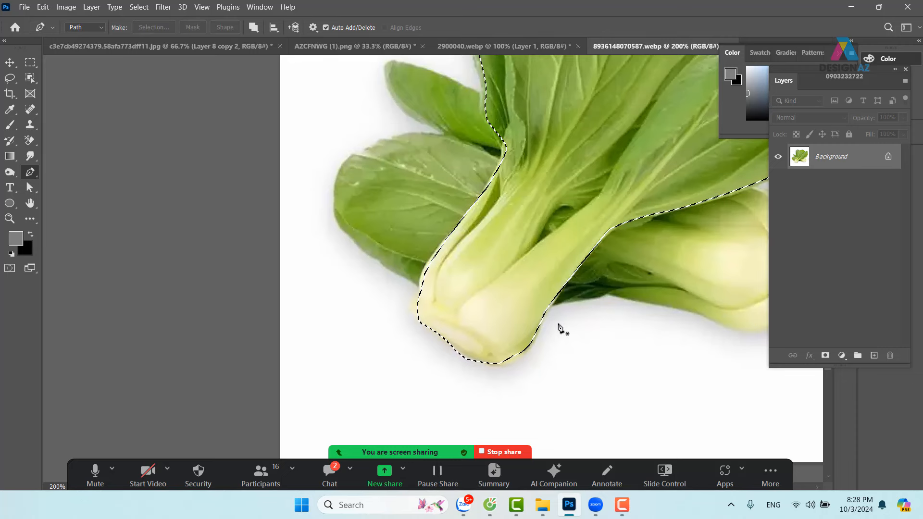
Copy the selected bok choy and paste it into the CHIN-SU poster document
{"action": "key", "text": "ctrl+BackSpace"}
{"action": "left_click", "coordinate": [127, 46]}
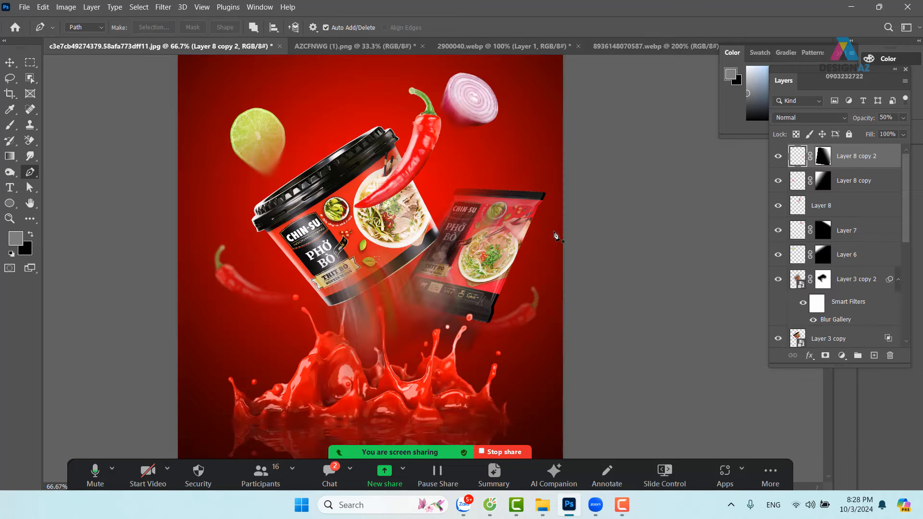
{"action": "key", "text": "ctrl+v"}
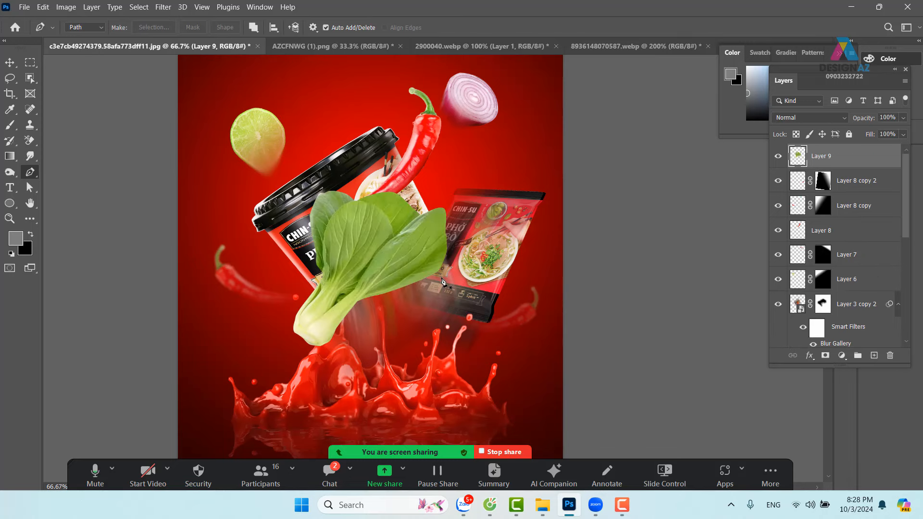
Scale the bok choy to about 56%, rotate it to about -87°, and place its base at the left end of the cup lid
{"action": "key", "text": "ctrl+t"}
{"action": "left_click_drag", "start_coordinate": [449, 189], "coordinate": [377, 271]}
{"action": "left_click_drag", "start_coordinate": [339, 302], "coordinate": [464, 333]}
{"action": "left_click_drag", "start_coordinate": [551, 279], "coordinate": [551, 340]}
{"action": "left_click_drag", "start_coordinate": [473, 323], "coordinate": [368, 122]}
{"action": "left_click_drag", "start_coordinate": [404, 171], "coordinate": [466, 278]}
{"action": "left_click_drag", "start_coordinate": [478, 195], "coordinate": [380, 179]}
{"action": "left_click_drag", "start_coordinate": [418, 266], "coordinate": [301, 272]}
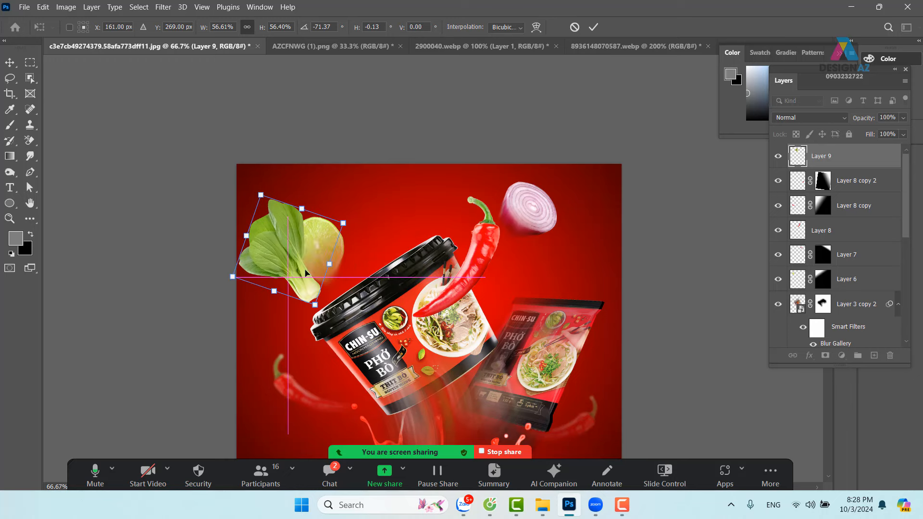
{"action": "left_click_drag", "start_coordinate": [365, 230], "coordinate": [394, 189]}
{"action": "mouse_move", "coordinate": [289, 248]}
{"action": "left_mouse_down"}
{"action": "mouse_move", "coordinate": [310, 232]}
{"action": "mouse_move", "coordinate": [294, 245]}
{"action": "mouse_move", "coordinate": [310, 233]}
{"action": "mouse_move", "coordinate": [297, 259]}
{"action": "left_mouse_up"}
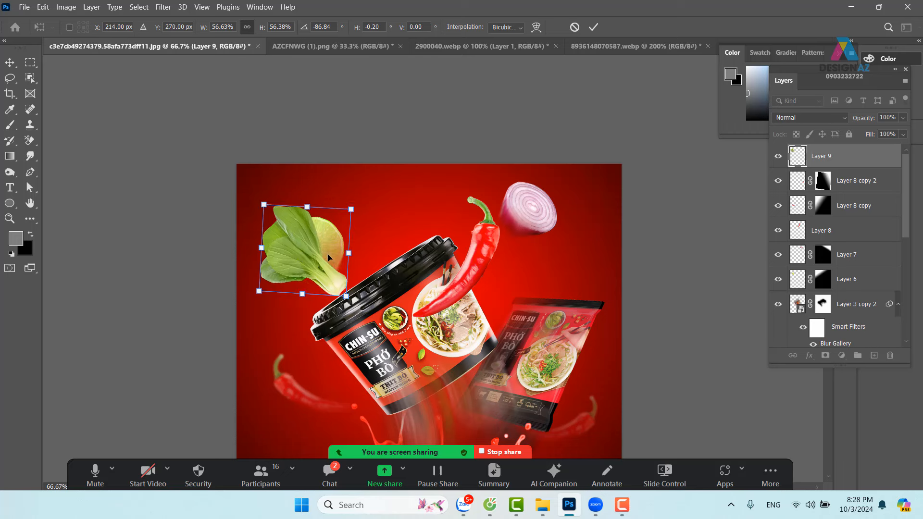
{"action": "key", "text": "Return"}
{"action": "key", "text": "p"}
{"action": "key", "text": "v"}
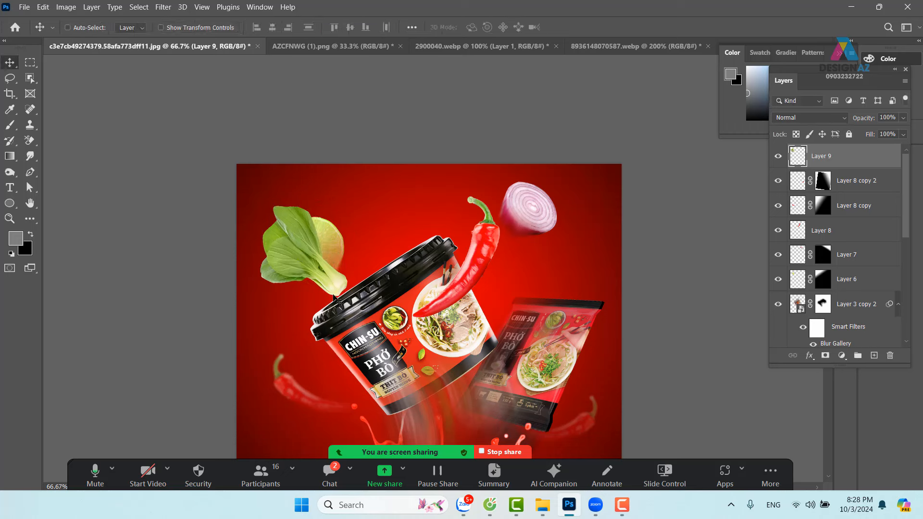
{"action": "left_click_drag", "start_coordinate": [333, 290], "coordinate": [325, 312]}
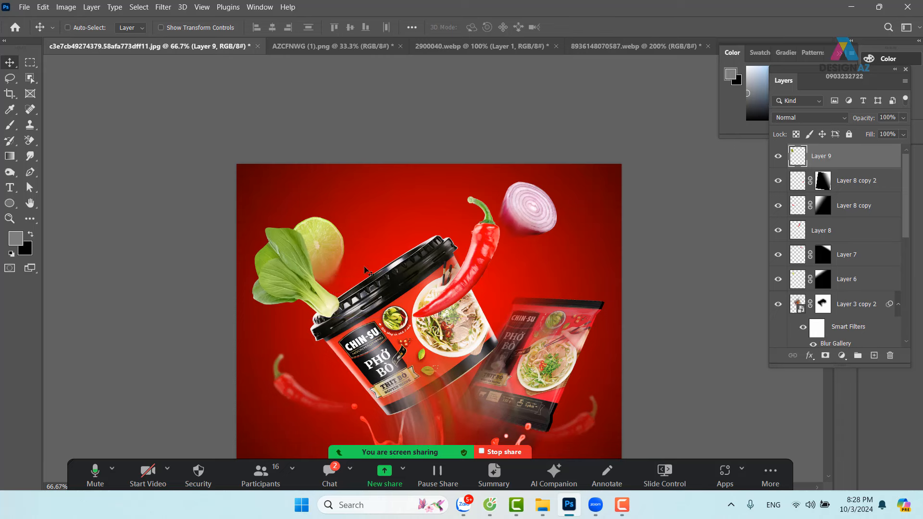
Select the lime layer and move the lime up and to the right, clear of the bok choy
{"action": "right_click", "coordinate": [339, 245]}
{"action": "left_click", "coordinate": [359, 255]}
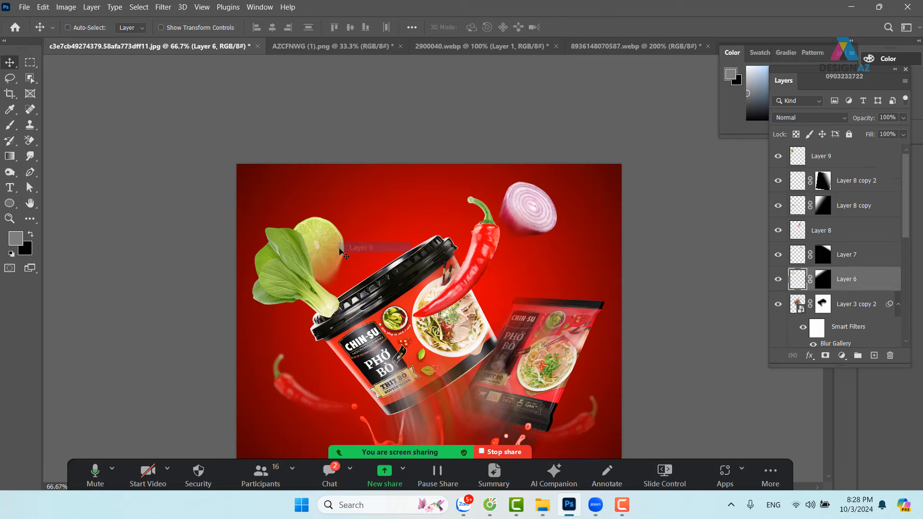
{"action": "left_click_drag", "start_coordinate": [335, 246], "coordinate": [359, 230]}
Duplicate the lime over to the noodle package side and flip the copy horizontally
{"action": "left_click_drag", "start_coordinate": [360, 230], "coordinate": [597, 262], "text": "alt"}
{"action": "key", "text": "ctrl+t"}
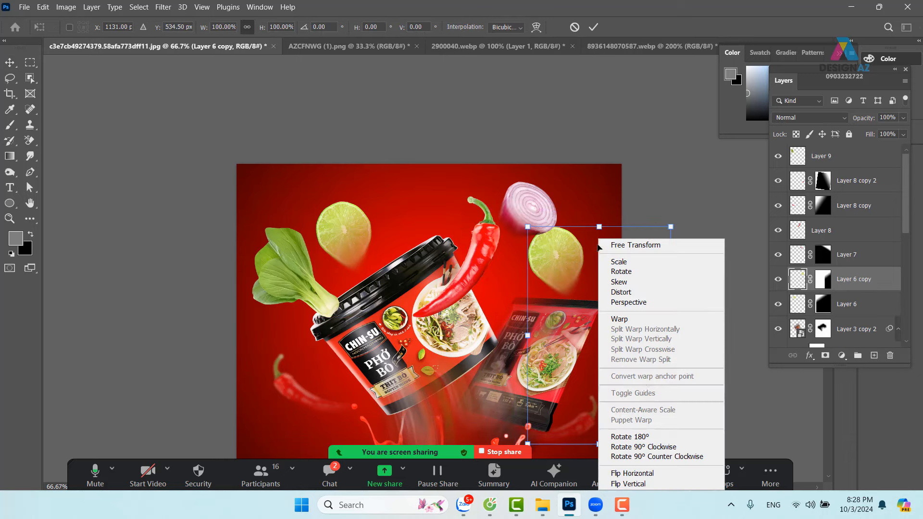
{"action": "right_click", "coordinate": [598, 245]}
{"action": "left_click", "coordinate": [654, 472]}
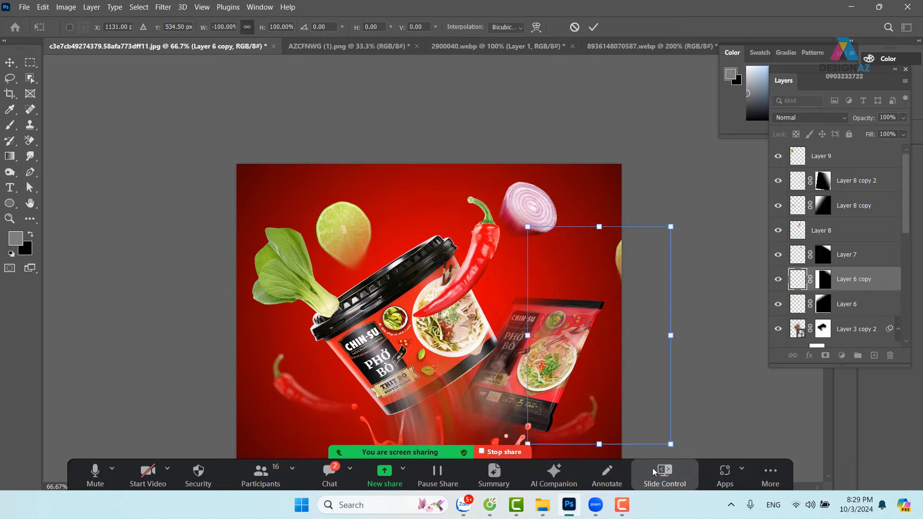
{"action": "key", "text": "Return"}
Place the flipped lime copy just above the noodle package and reduce its opacity to 20%
{"action": "left_click_drag", "start_coordinate": [617, 252], "coordinate": [561, 249]}
{"action": "key", "text": "2"}
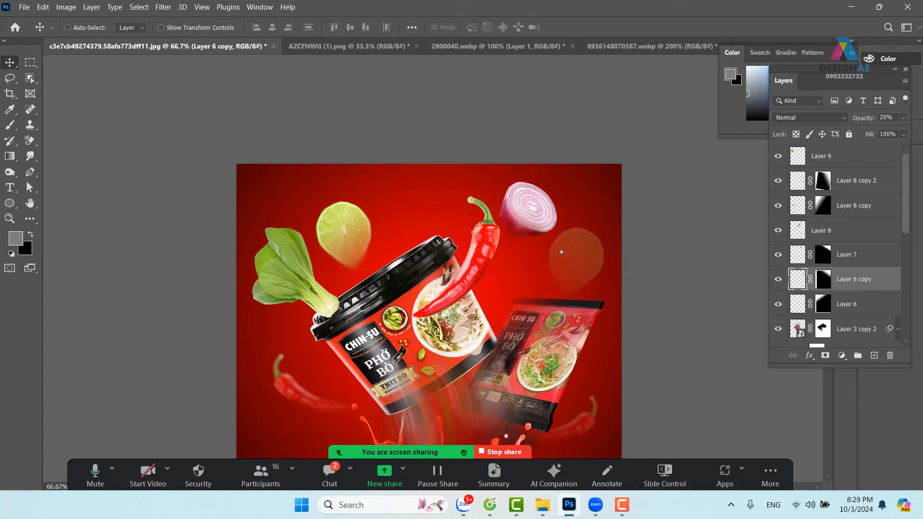
{"action": "left_click_drag", "start_coordinate": [477, 271], "coordinate": [512, 172]}
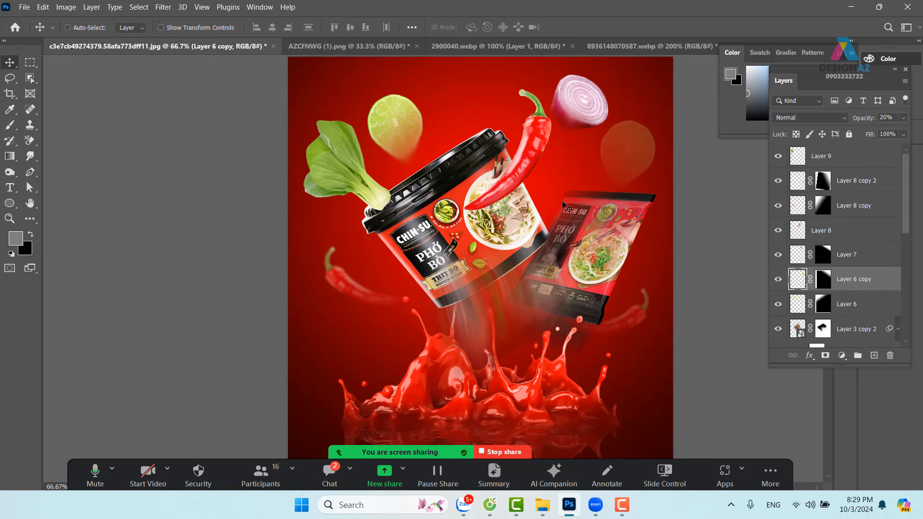
Delete the faded lime copy above the noodle package and select the bok choy layer
{"action": "key", "text": "Delete"}
{"action": "right_click", "coordinate": [371, 193]}
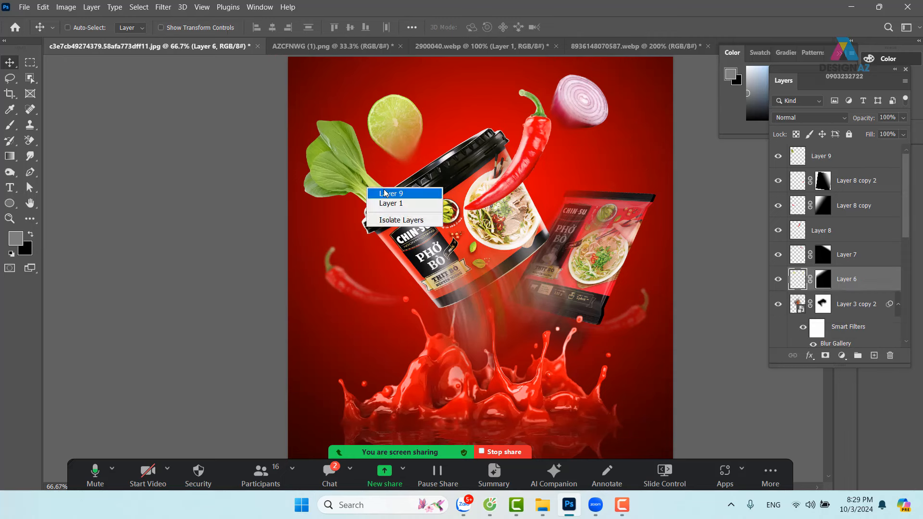
{"action": "left_click", "coordinate": [372, 191]}
Undo a trial bok choy copy over the noodle package and lower the original bok choy slightly onto the cup lid's left end
{"action": "left_click_drag", "start_coordinate": [373, 195], "coordinate": [607, 226]}
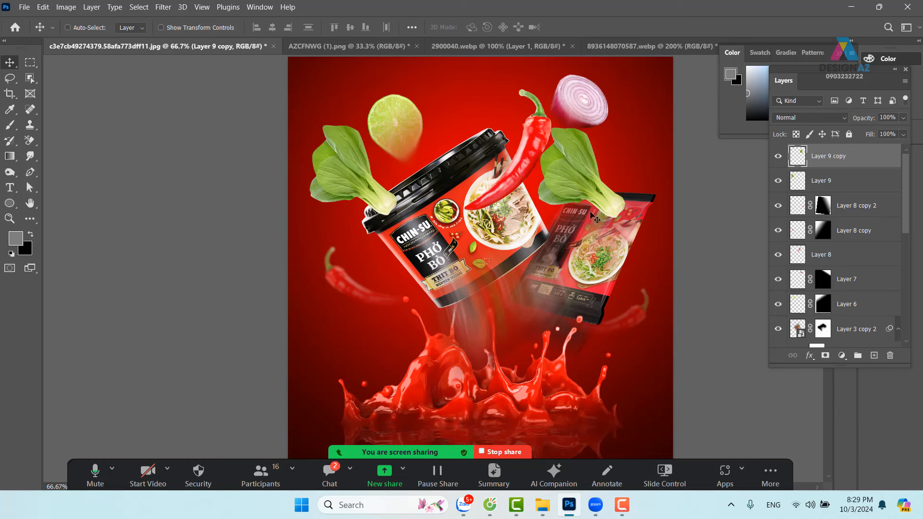
{"action": "key", "text": "ctrl+z"}
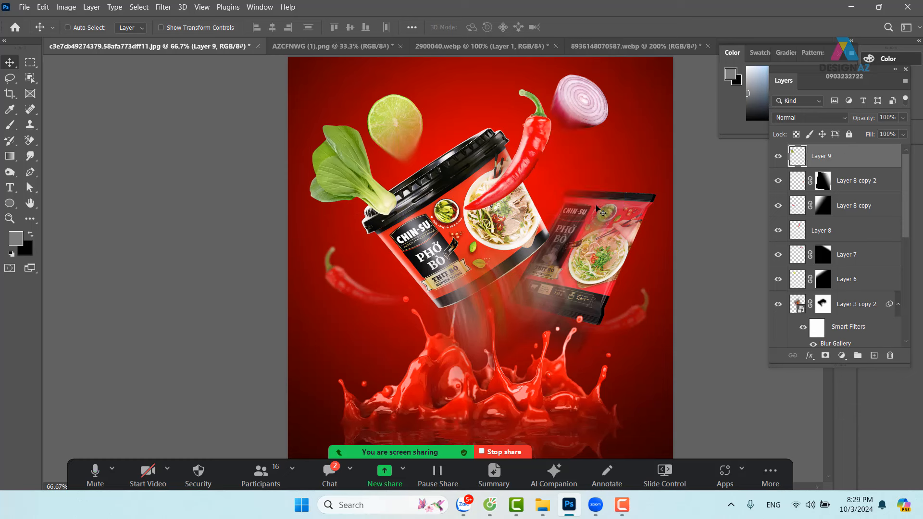
{"action": "right_click", "coordinate": [375, 192]}
{"action": "left_click_drag", "start_coordinate": [369, 201], "coordinate": [391, 215]}
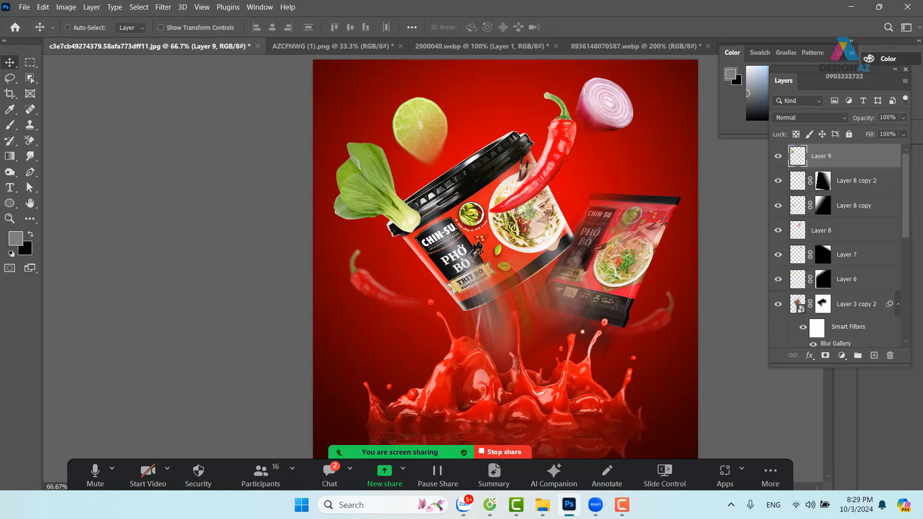
{"action": "left_click_drag", "start_coordinate": [514, 259], "coordinate": [433, 289]}
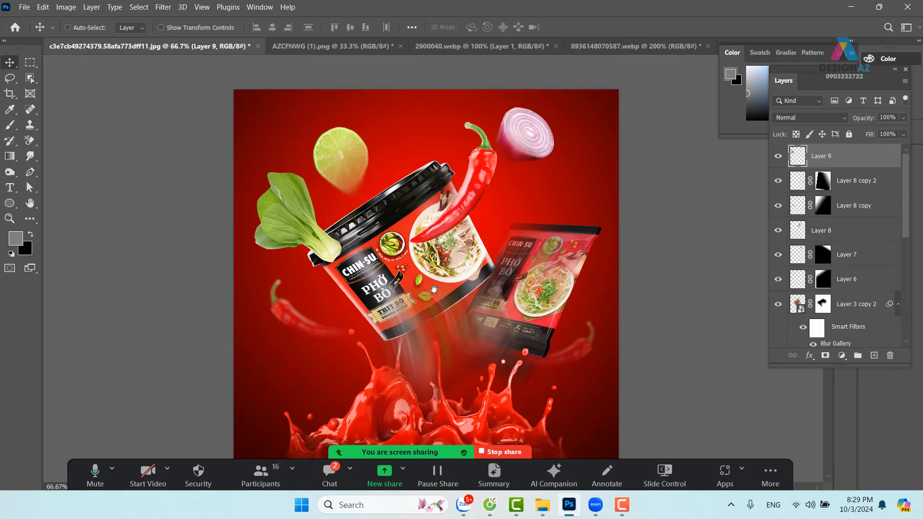
Open the channels4_profile logo image from the Phở bò ăn liền folder as a separate document
{"action": "key", "text": "ctrl"}
{"action": "mouse_move", "coordinate": [542, 505]}
{"action": "left_click", "coordinate": [546, 463]}
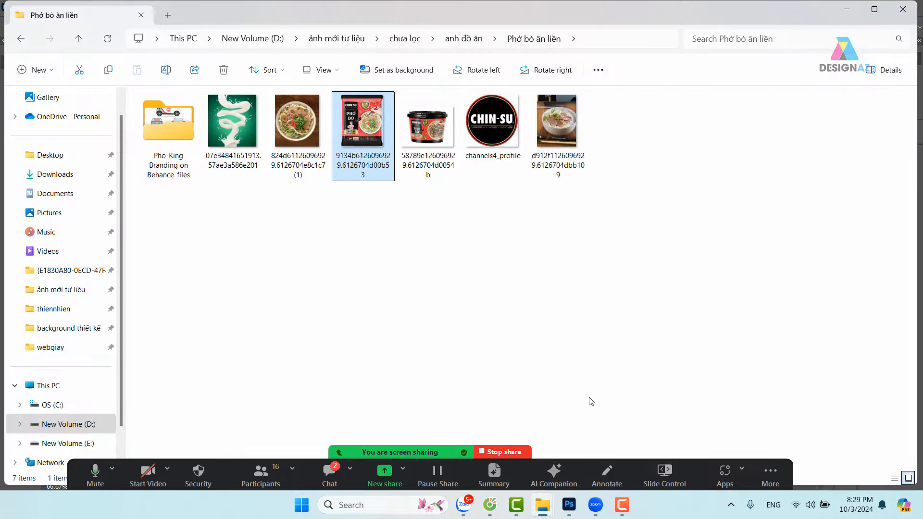
{"action": "left_click_drag", "start_coordinate": [502, 137], "coordinate": [665, 31]}
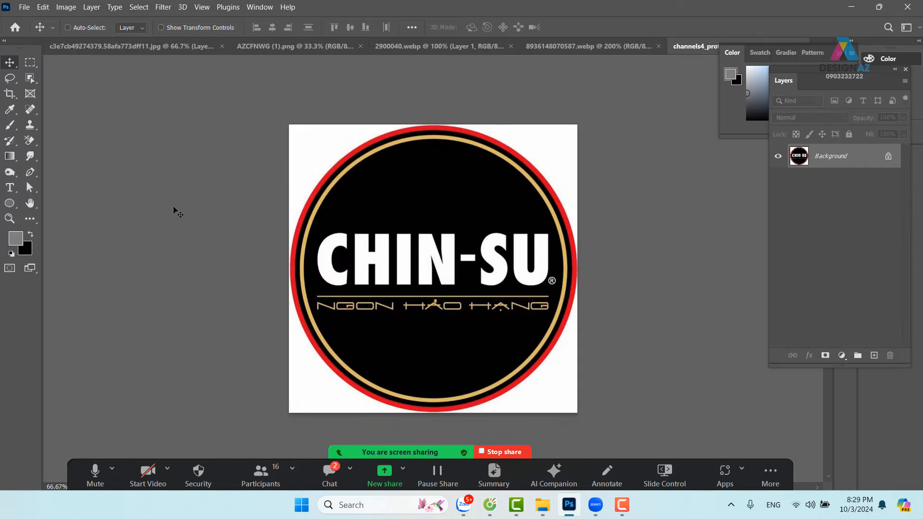
Select the round CHIN-SU logo with an elliptical marquee about 892 px in diameter and cut it from its background
{"action": "left_click", "coordinate": [30, 62]}
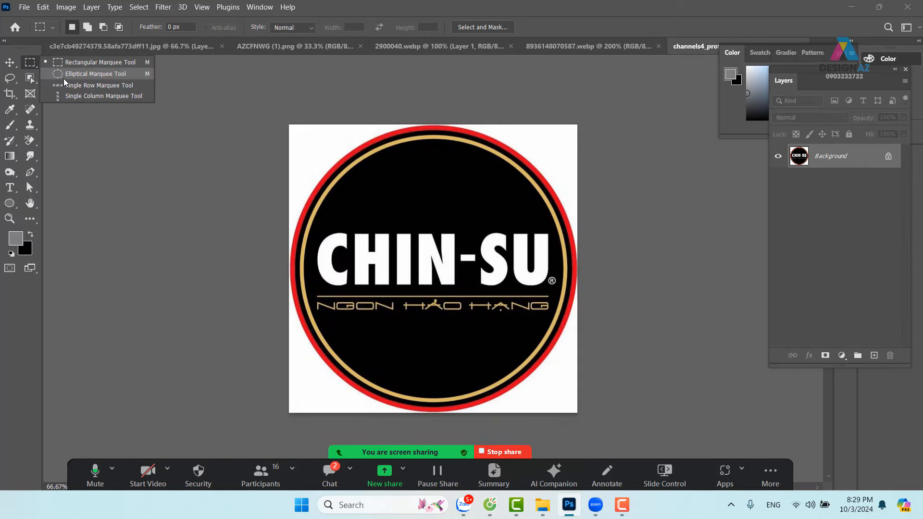
{"action": "left_click", "coordinate": [86, 73]}
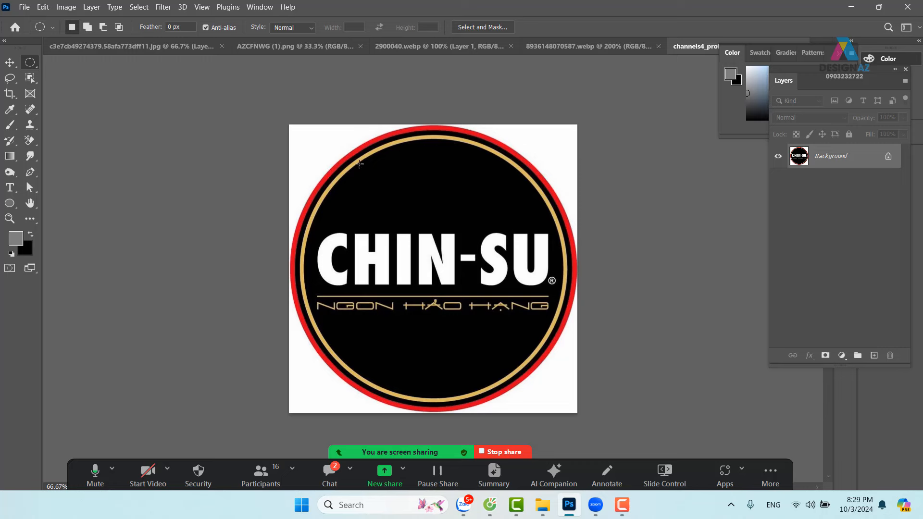
{"action": "left_click_drag", "start_coordinate": [295, 130], "coordinate": [670, 411]}
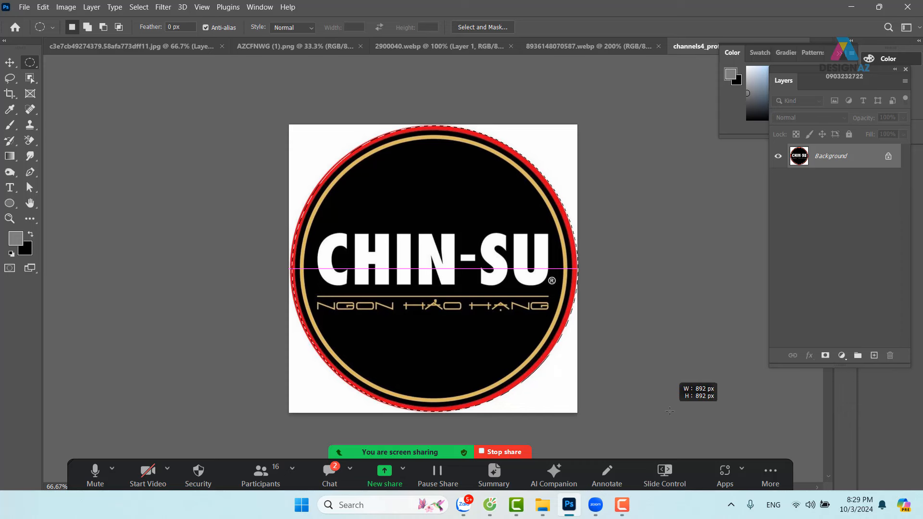
{"action": "left_click_drag", "start_coordinate": [669, 411], "coordinate": [665, 412]}
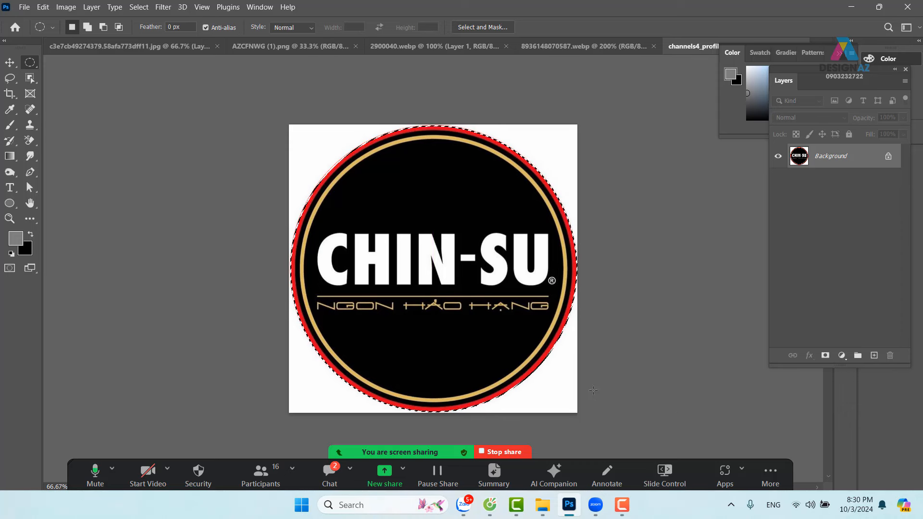
{"action": "key", "text": "ctrl+BackSpace"}
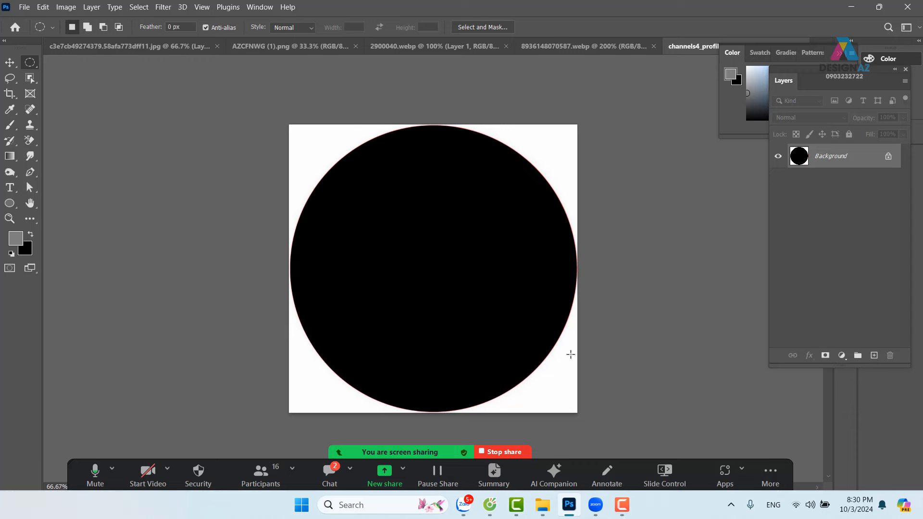
Paste the CHIN-SU logo into the poster, scale it to about 39%, and move it above the bok choy
{"action": "left_click", "coordinate": [207, 47]}
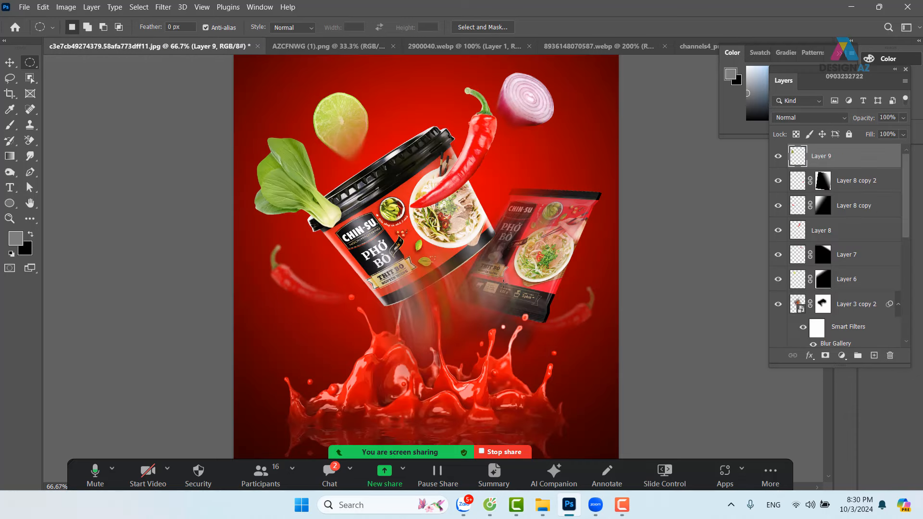
{"action": "key", "text": "ctrl+v"}
{"action": "left_click_drag", "start_coordinate": [432, 198], "coordinate": [427, 272]}
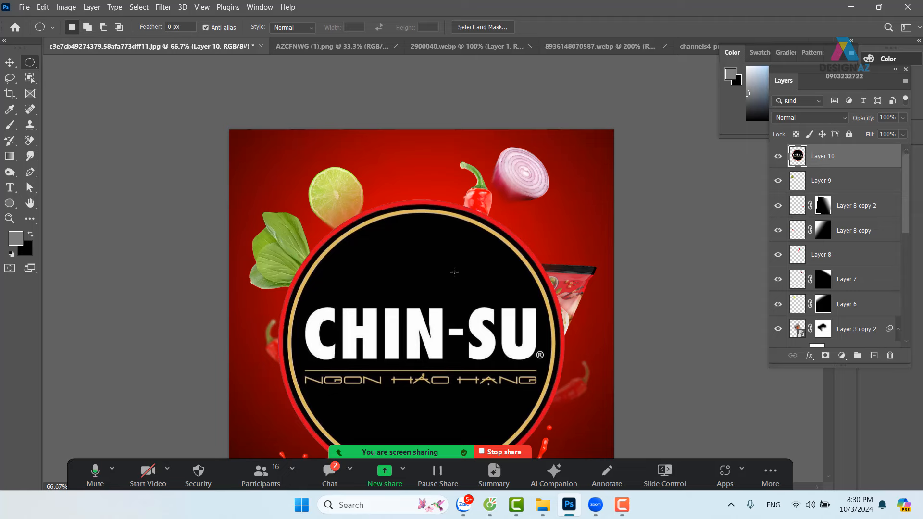
{"action": "key", "text": "ctrl+t"}
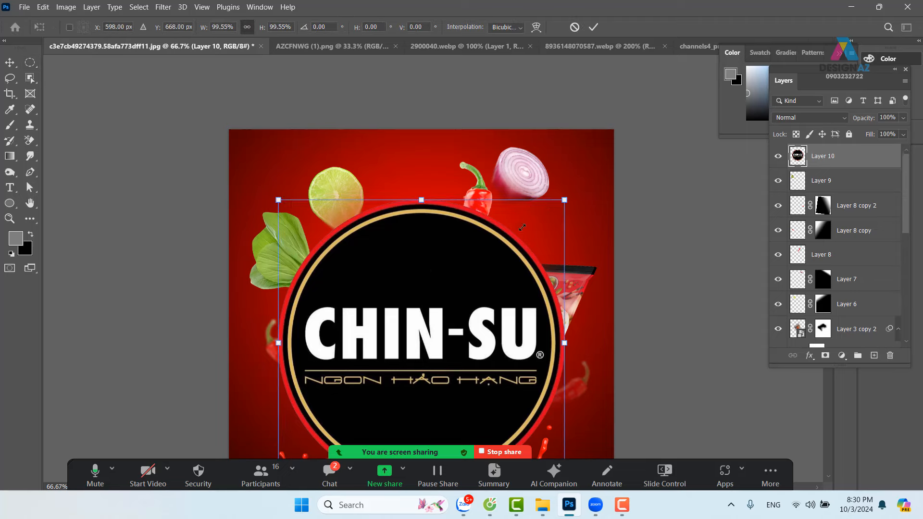
{"action": "left_click_drag", "start_coordinate": [563, 198], "coordinate": [393, 374]}
{"action": "left_click_drag", "start_coordinate": [407, 295], "coordinate": [420, 174]}
{"action": "left_click_drag", "start_coordinate": [416, 235], "coordinate": [359, 152]}
{"action": "left_click_drag", "start_coordinate": [429, 125], "coordinate": [426, 192]}
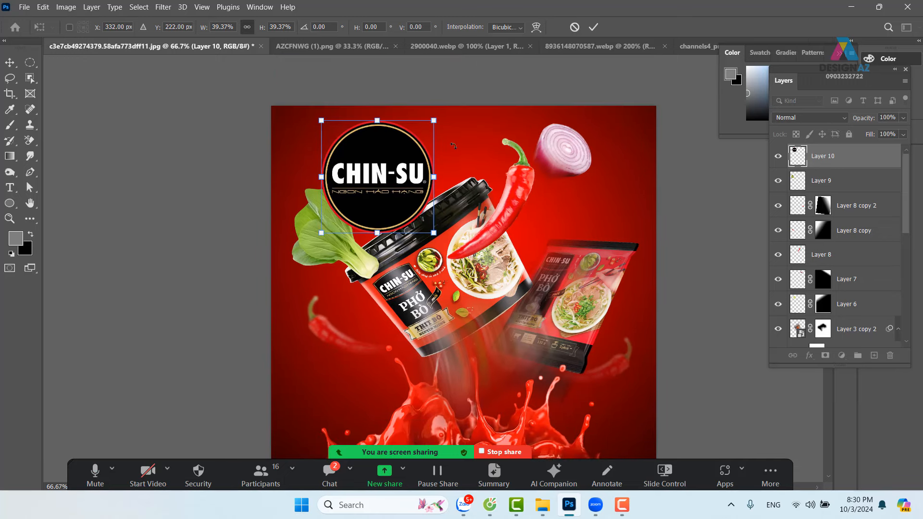
Scale the logo down to about 22% and place it in the poster's upper-left corner, above the bok choy
{"action": "left_click_drag", "start_coordinate": [434, 120], "coordinate": [402, 153]}
{"action": "left_click_drag", "start_coordinate": [369, 191], "coordinate": [472, 141]}
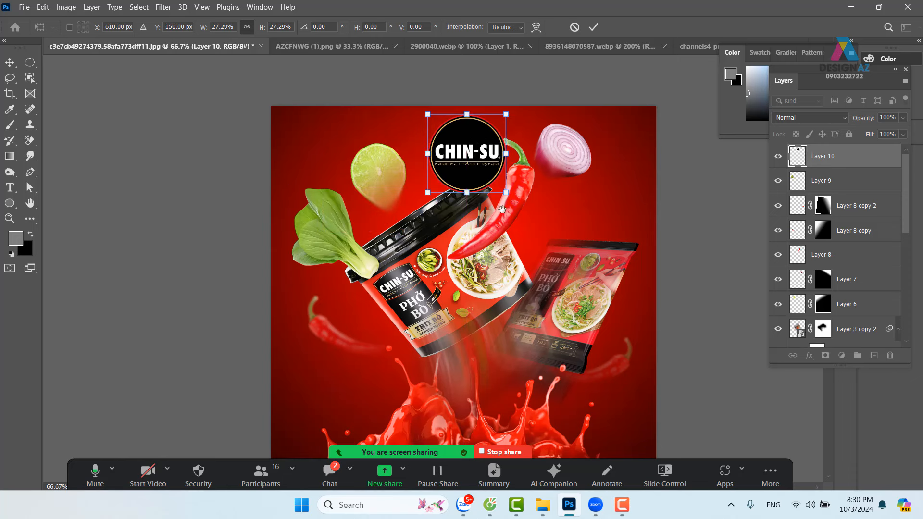
{"action": "left_click_drag", "start_coordinate": [499, 218], "coordinate": [510, 142]}
{"action": "left_click_drag", "start_coordinate": [483, 105], "coordinate": [375, 255]}
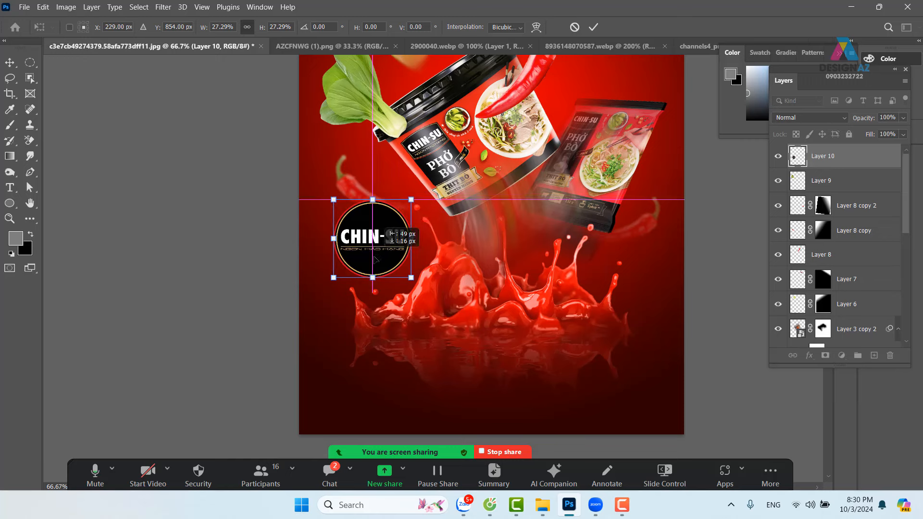
{"action": "left_click_drag", "start_coordinate": [427, 233], "coordinate": [367, 101]}
{"action": "left_click_drag", "start_coordinate": [407, 122], "coordinate": [419, 208]}
{"action": "left_click_drag", "start_coordinate": [405, 142], "coordinate": [398, 150]}
{"action": "left_click_drag", "start_coordinate": [374, 182], "coordinate": [374, 189]}
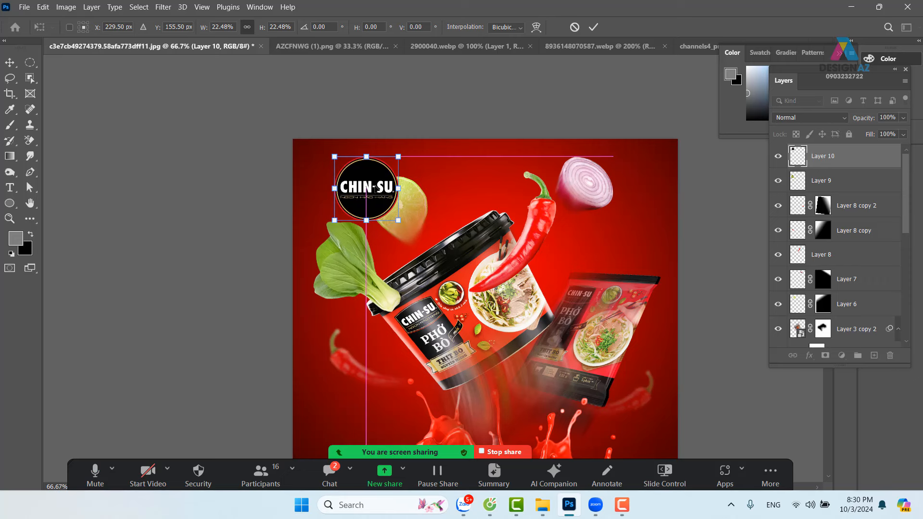
{"action": "key", "text": "Return"}
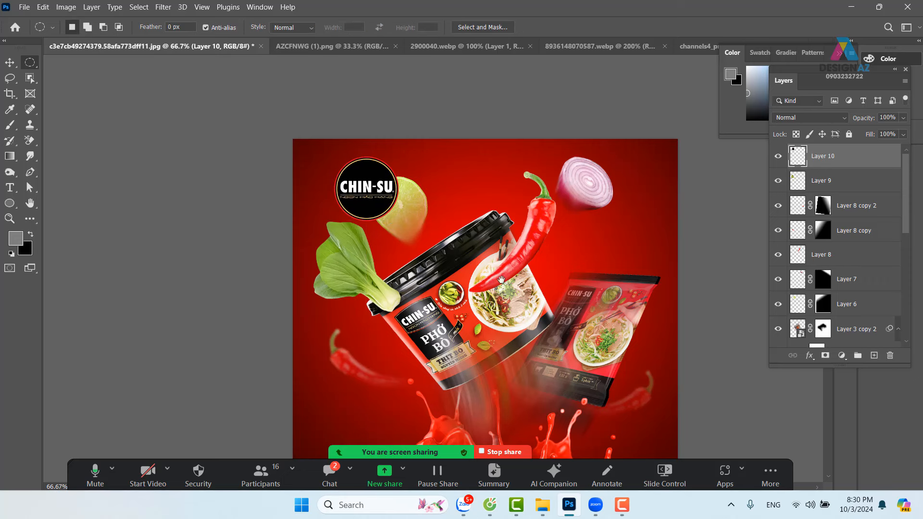
Add a Lorem Ipsum text layer, enlarge it to about 110 pt, and place it just above the red splash
{"action": "left_click_drag", "start_coordinate": [501, 279], "coordinate": [479, 198]}
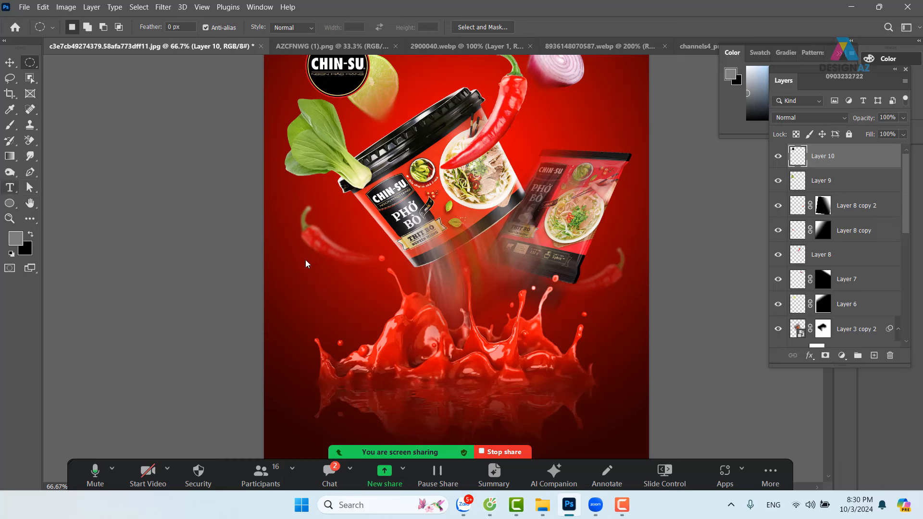
{"action": "key", "text": "t"}
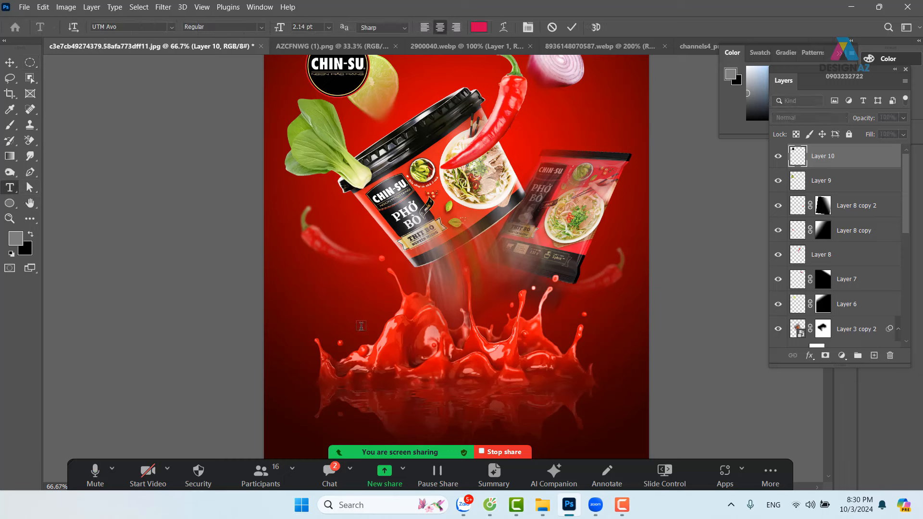
{"action": "left_click", "coordinate": [312, 264]}
{"action": "left_click", "coordinate": [10, 63]}
{"action": "key", "text": "ctrl+t"}
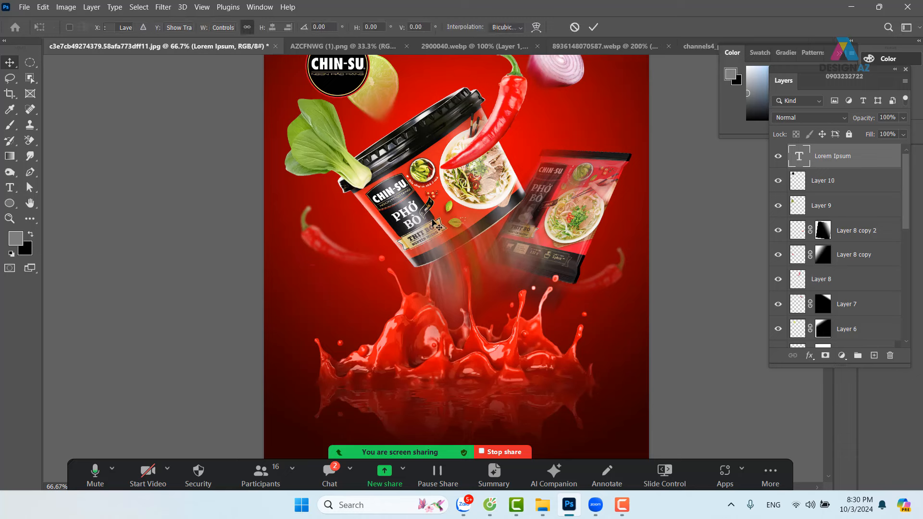
{"action": "left_click_drag", "start_coordinate": [312, 265], "coordinate": [533, 180]}
{"action": "key", "text": "Return"}
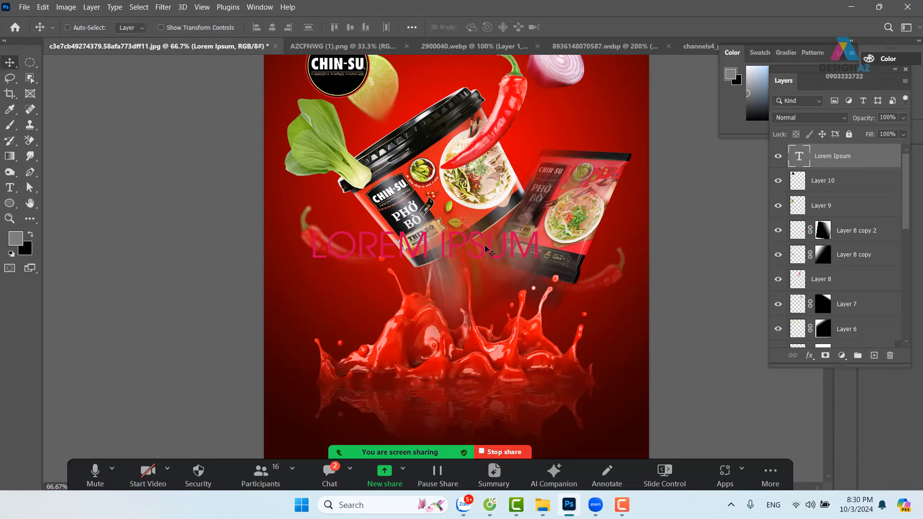
{"action": "left_click_drag", "start_coordinate": [485, 260], "coordinate": [512, 285]}
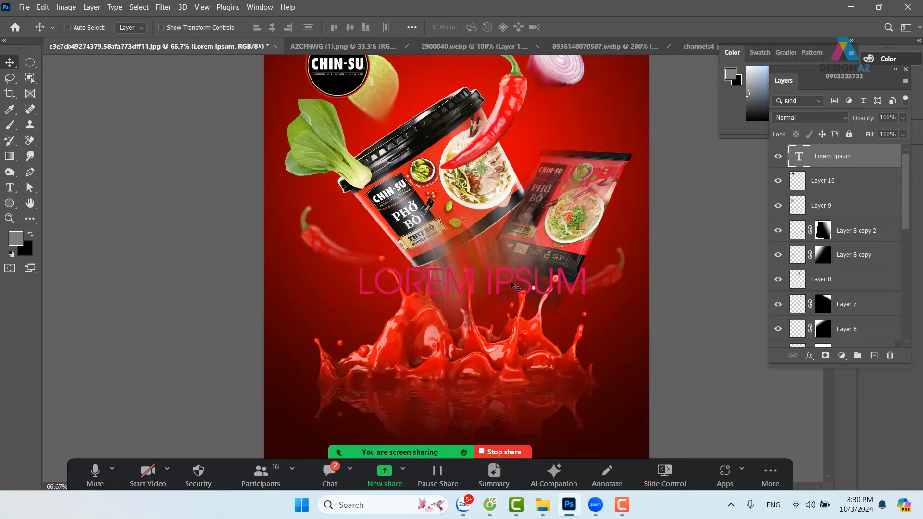
Preview various UTM fonts on the Lorem Ipsum text and set its font to UTM Androgyne
{"action": "key", "text": "t"}
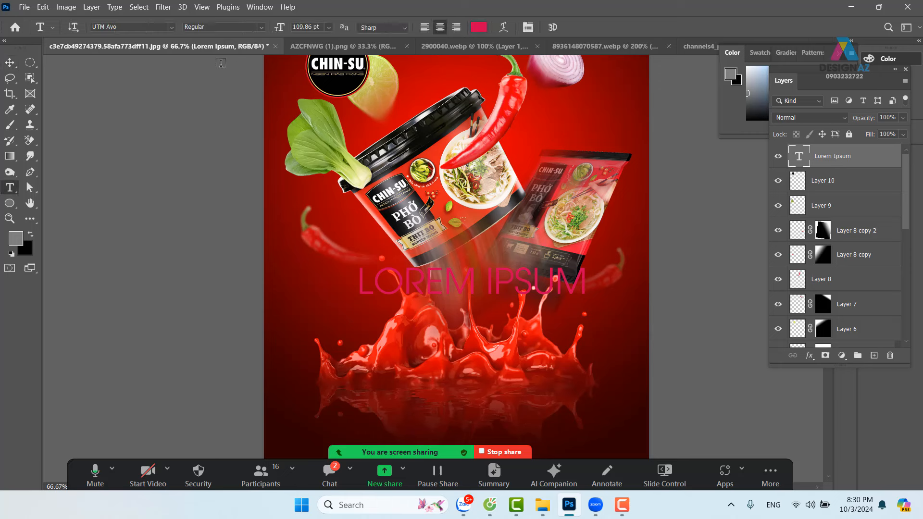
{"action": "left_click", "coordinate": [150, 28]}
{"action": "key", "text": "Down"}
{"action": "key", "text": "Down"}
{"action": "key", "text": "Down"}
{"action": "key", "text": "Down"}
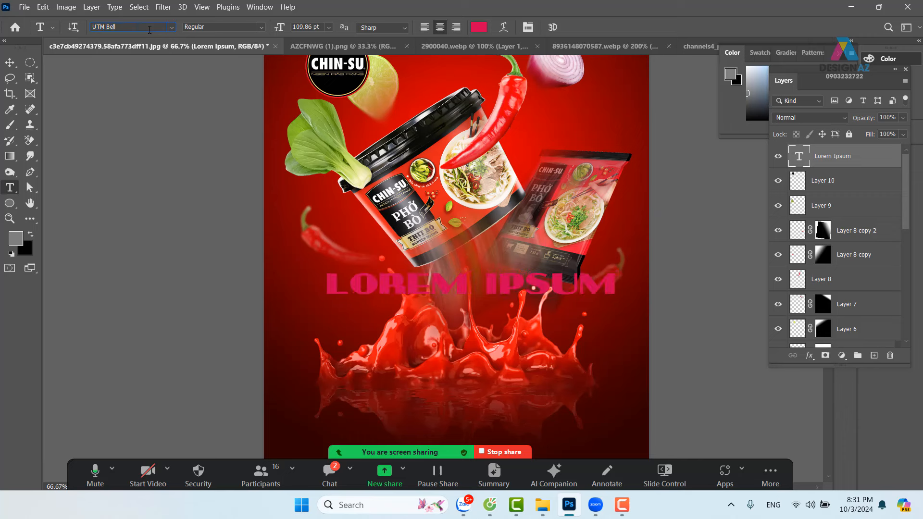
{"action": "key", "text": "Down"}
{"action": "key", "text": "Down"}
{"action": "key", "text": "Down"}
{"action": "key", "text": "Down"}
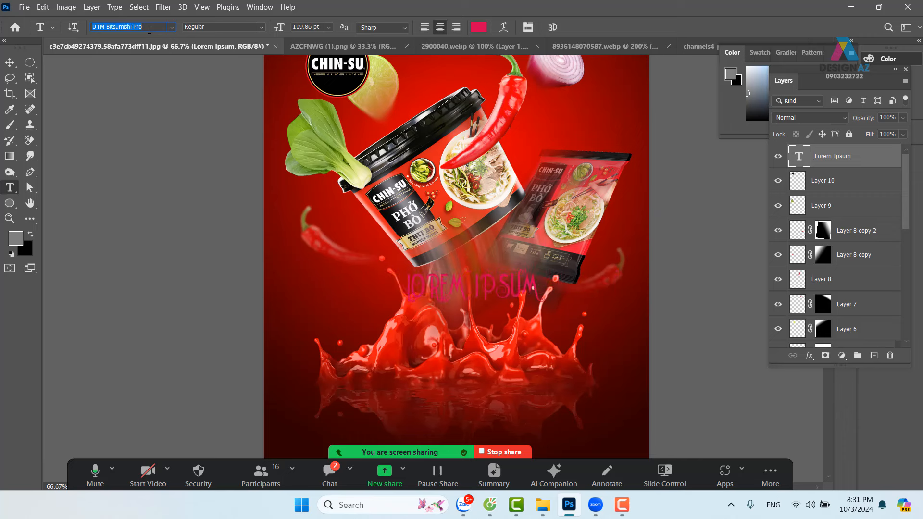
{"action": "key", "text": "Down"}
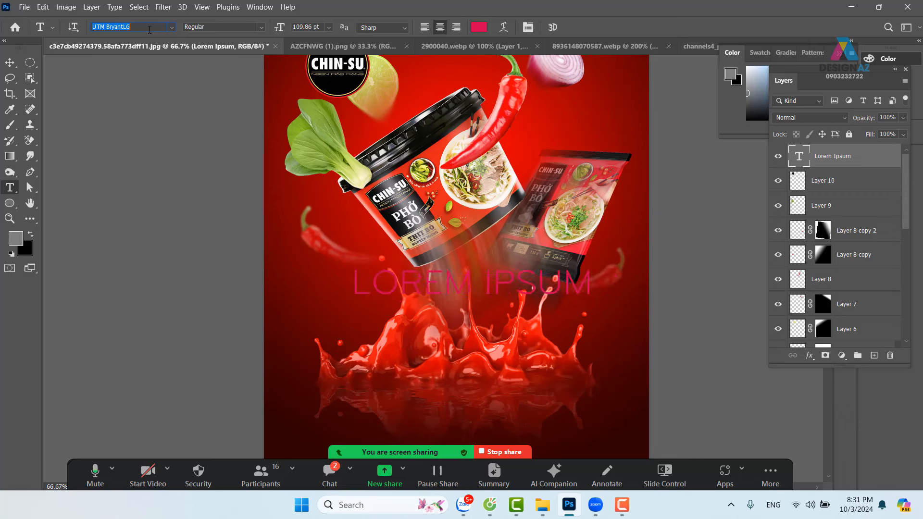
{"action": "key", "text": "Down"}
{"action": "key", "text": "Down"}
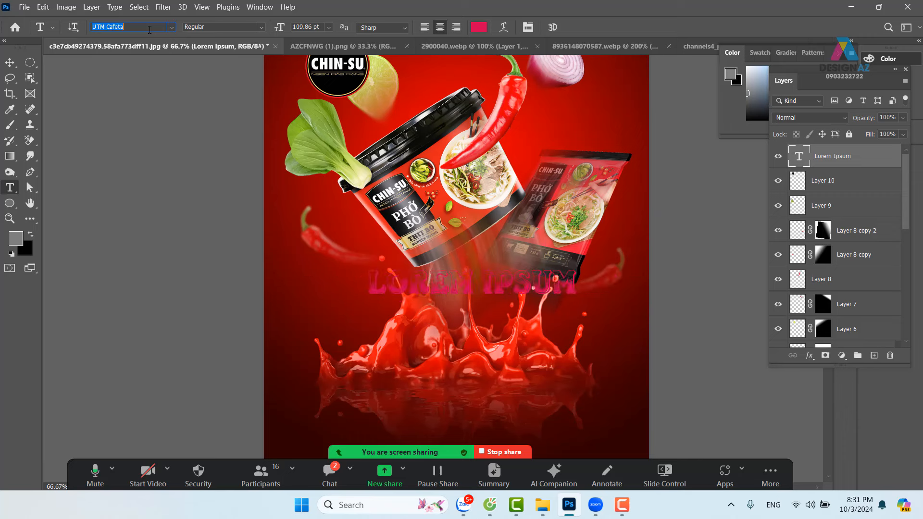
{"action": "key", "text": "Down"}
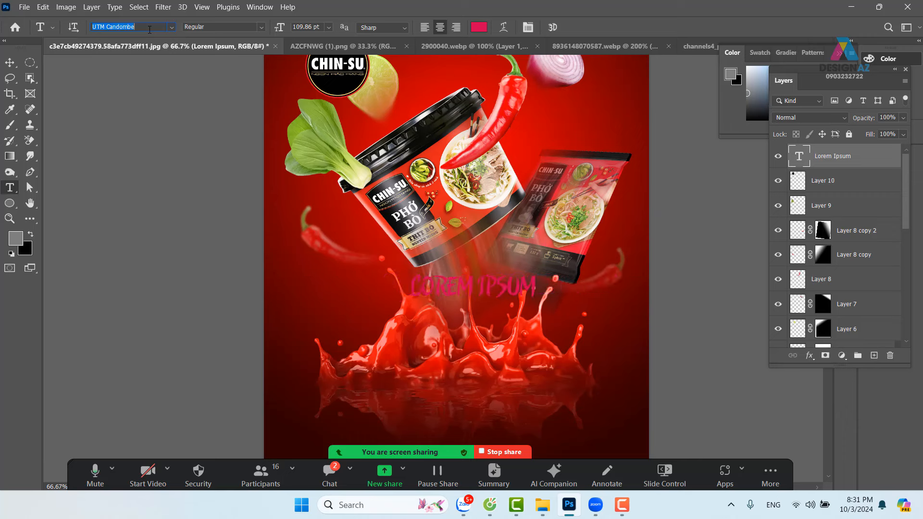
{"action": "key", "text": "Down"}
{"action": "key", "text": "Down"}
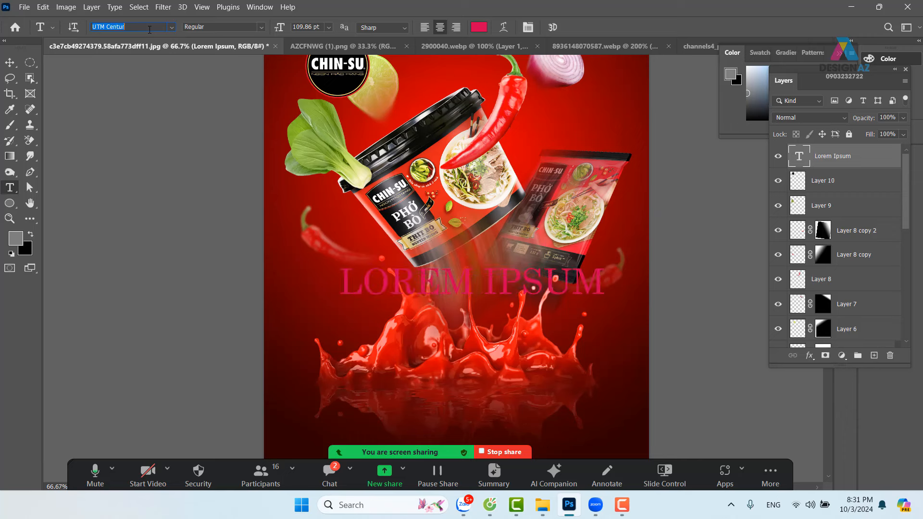
{"action": "key", "text": "Down"}
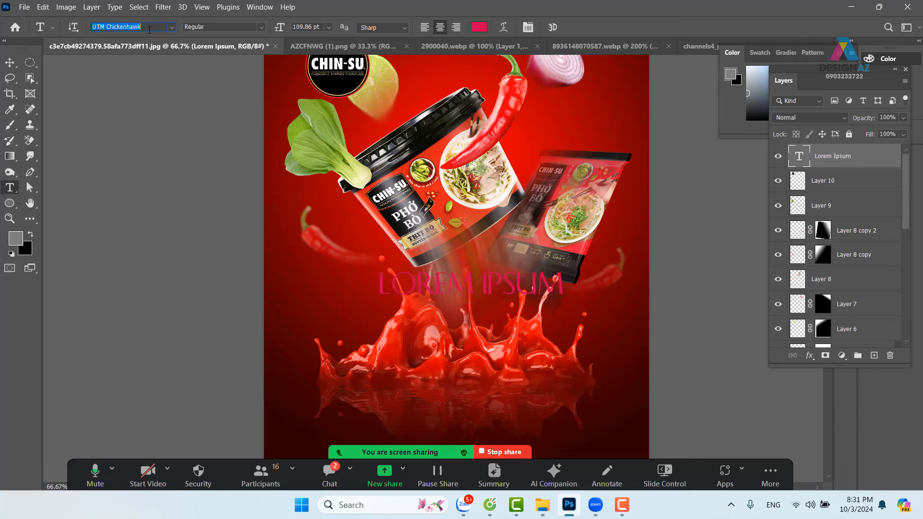
{"action": "left_click", "coordinate": [173, 29]}
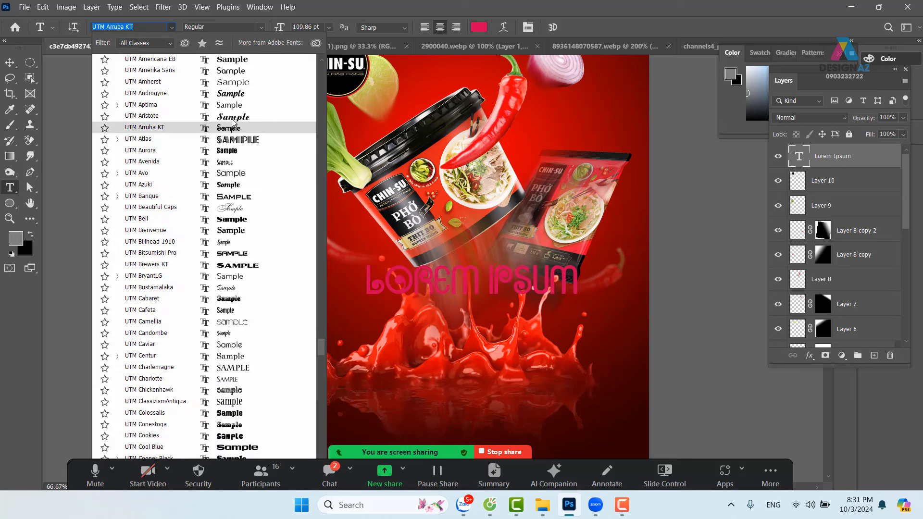
{"action": "left_click", "coordinate": [241, 95]}
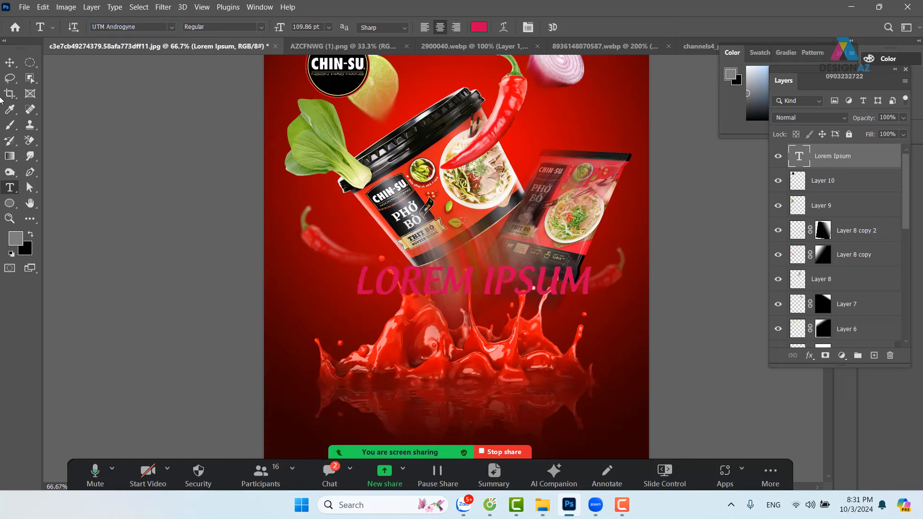
Change the Lorem Ipsum text colour to pure red, ff0000
{"action": "left_click", "coordinate": [14, 63]}
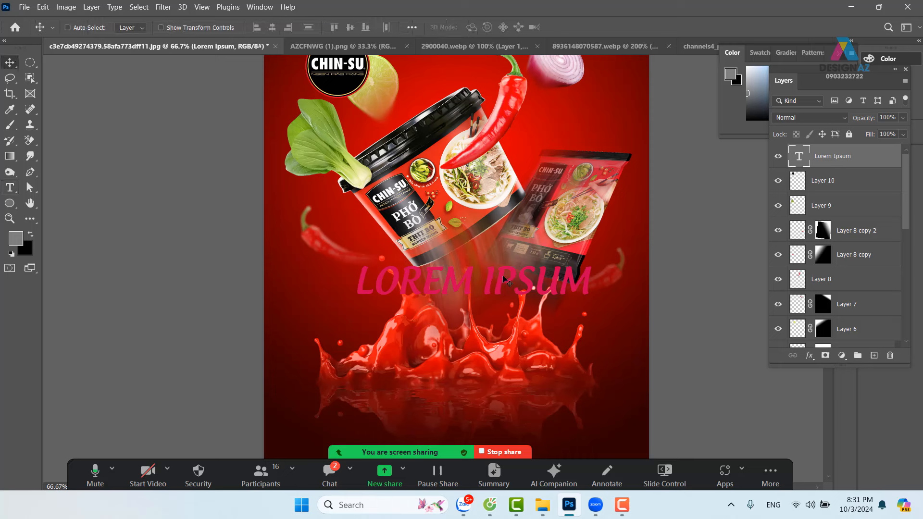
{"action": "key", "text": "t"}
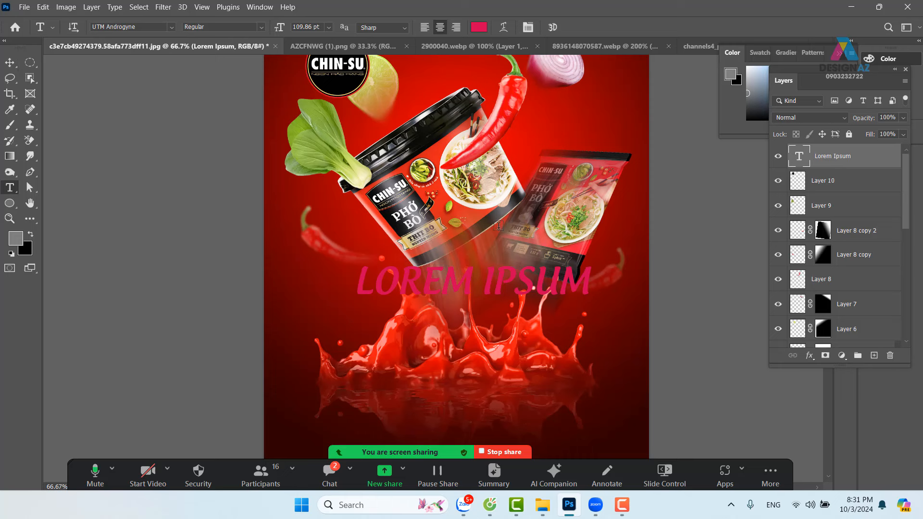
{"action": "left_click", "coordinate": [479, 27]}
{"action": "left_click_drag", "start_coordinate": [682, 201], "coordinate": [685, 181]}
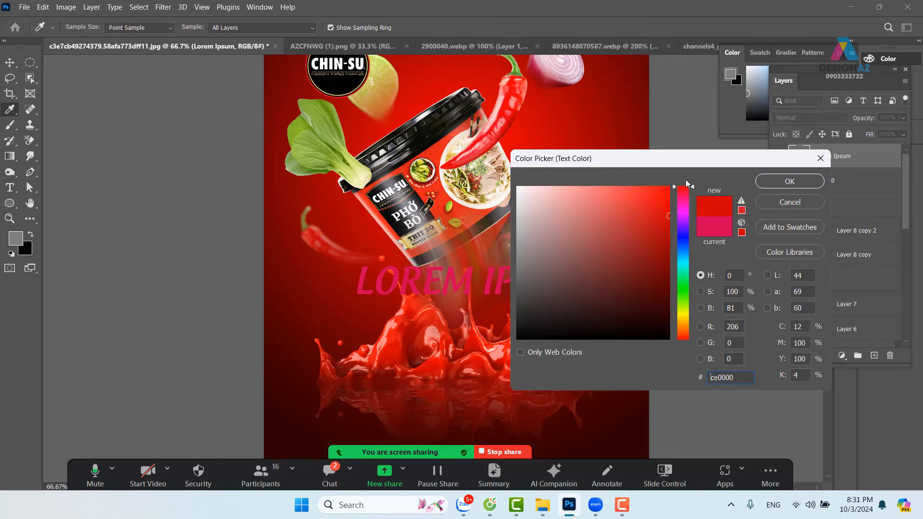
{"action": "left_click", "coordinate": [668, 187]}
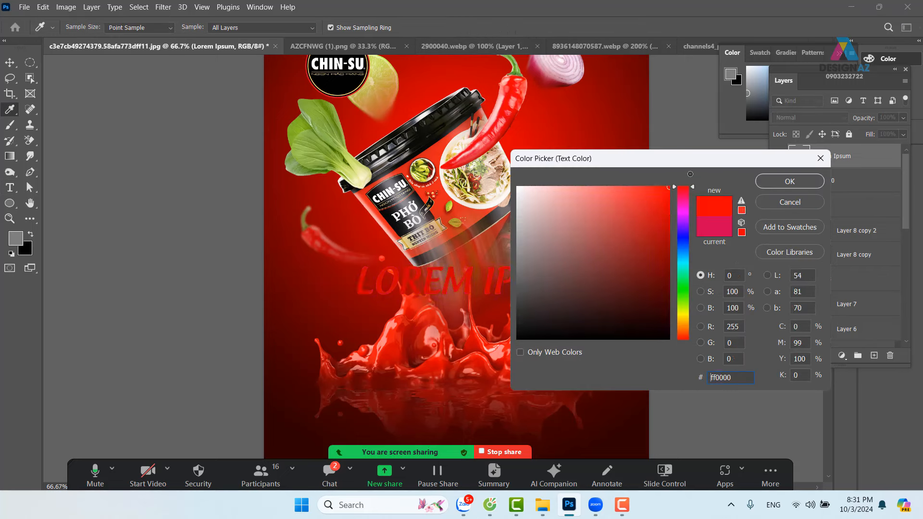
{"action": "left_click", "coordinate": [809, 185]}
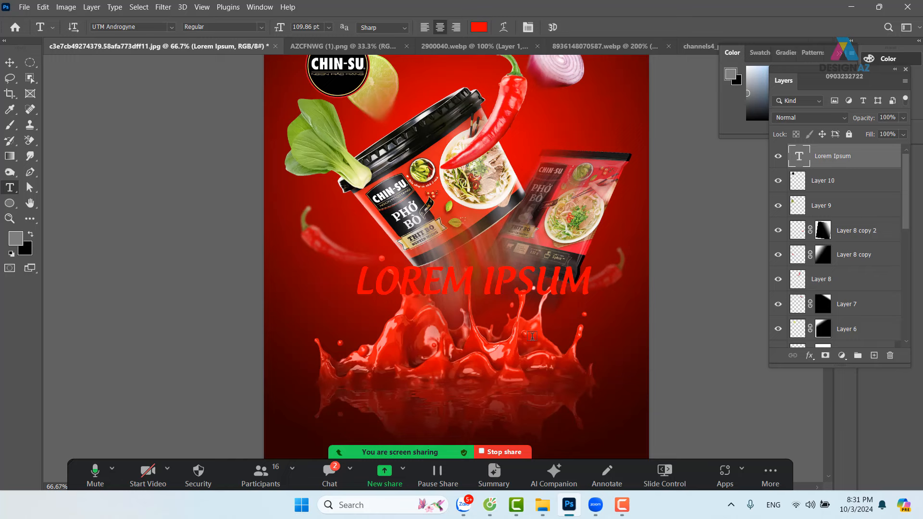
Move the Lorem Ipsum text down to just below the red splash
{"action": "left_click", "coordinate": [10, 62]}
{"action": "left_click_drag", "start_coordinate": [489, 307], "coordinate": [454, 360]}
{"action": "left_click_drag", "start_coordinate": [493, 271], "coordinate": [515, 312]}
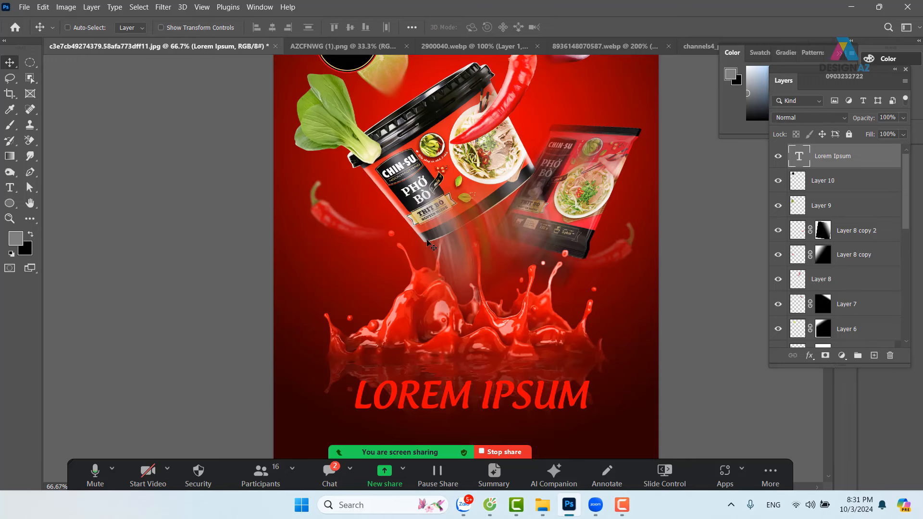
{"action": "left_click_drag", "start_coordinate": [428, 196], "coordinate": [435, 235]}
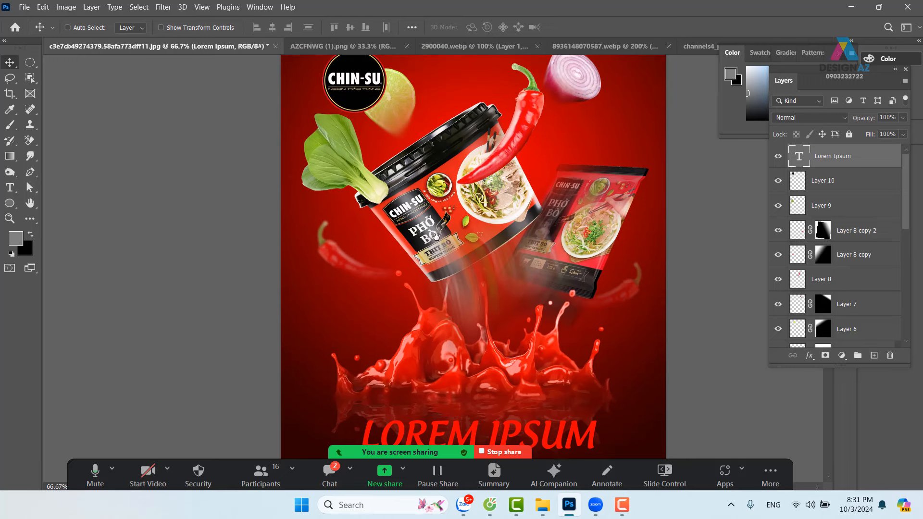
Try placing the bok choy behind the cup, just above the background layer, rotated about -20.6° and tucked against the lid
{"action": "right_click", "coordinate": [367, 180]}
{"action": "left_click", "coordinate": [385, 184]}
{"action": "key", "text": "ctrl+shift+bracketleft"}
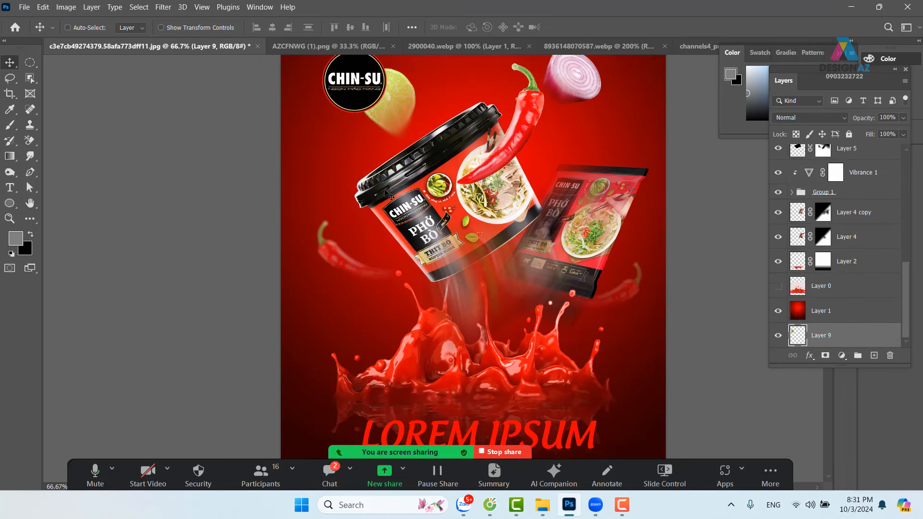
{"action": "key", "text": "ctrl+bracketright"}
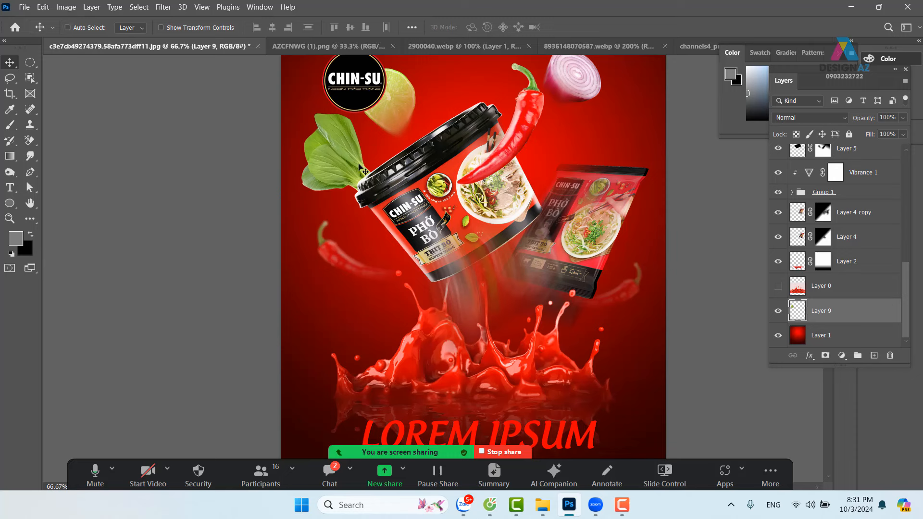
{"action": "left_click_drag", "start_coordinate": [358, 166], "coordinate": [353, 203]}
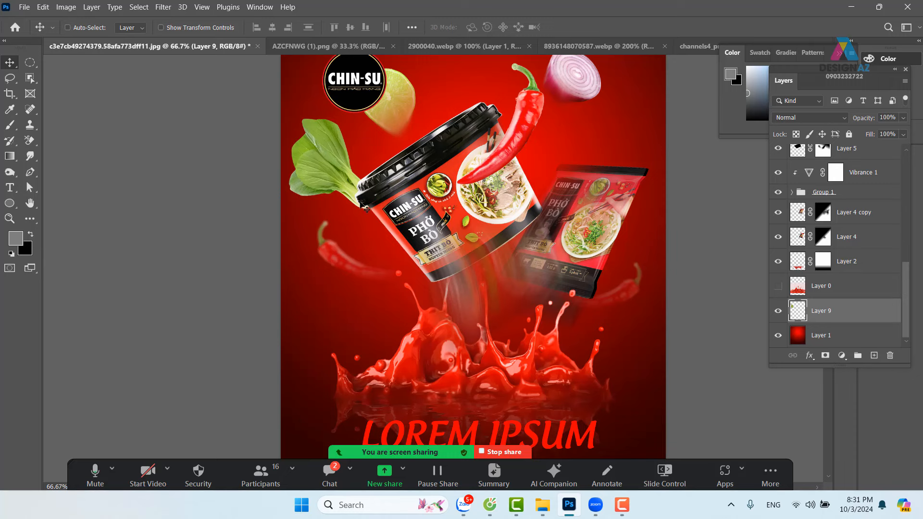
{"action": "key", "text": "ctrl+t"}
{"action": "left_click_drag", "start_coordinate": [416, 145], "coordinate": [405, 114]}
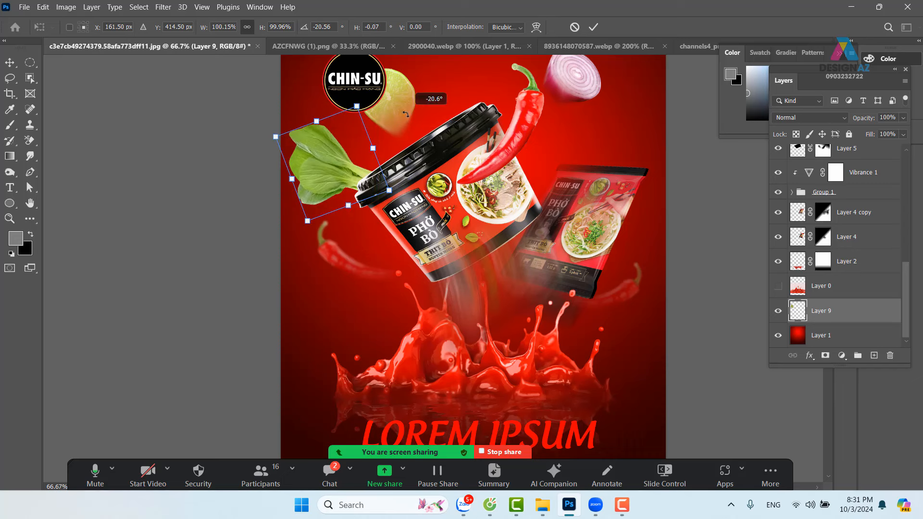
{"action": "left_click_drag", "start_coordinate": [339, 164], "coordinate": [368, 170]}
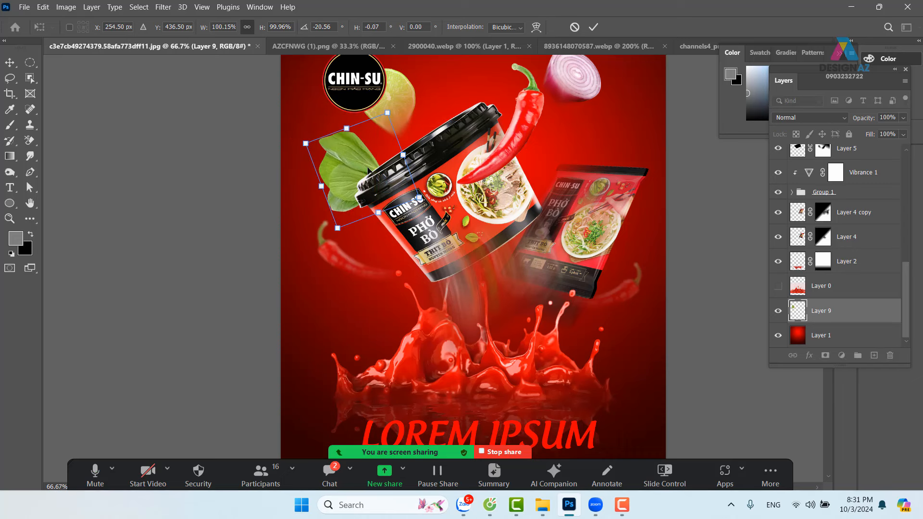
{"action": "key", "text": "Return"}
Delete the bok choy layer and the lime beside the CHIN-SU logo
{"action": "key", "text": "Delete"}
{"action": "left_click_drag", "start_coordinate": [440, 177], "coordinate": [401, 207]}
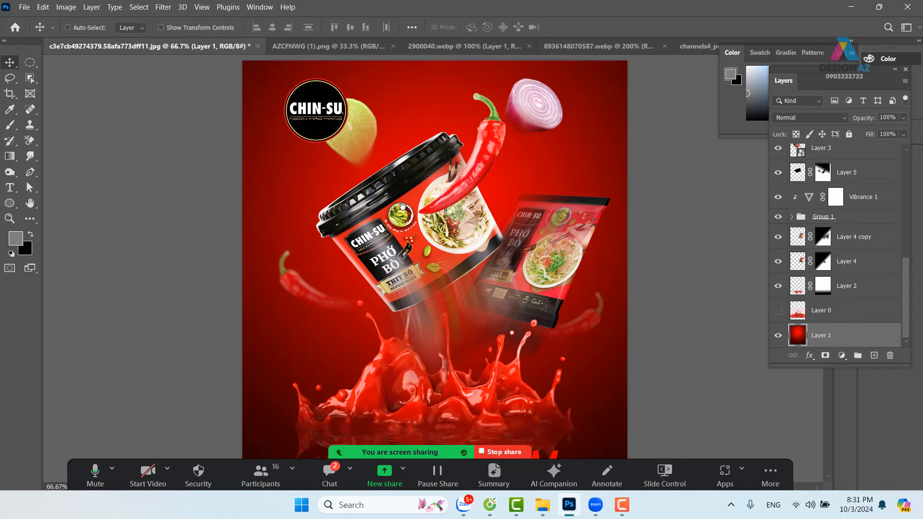
{"action": "right_click", "coordinate": [371, 127]}
{"action": "left_click", "coordinate": [385, 134]}
{"action": "left_click_drag", "start_coordinate": [356, 135], "coordinate": [381, 132]}
{"action": "key", "text": "Delete"}
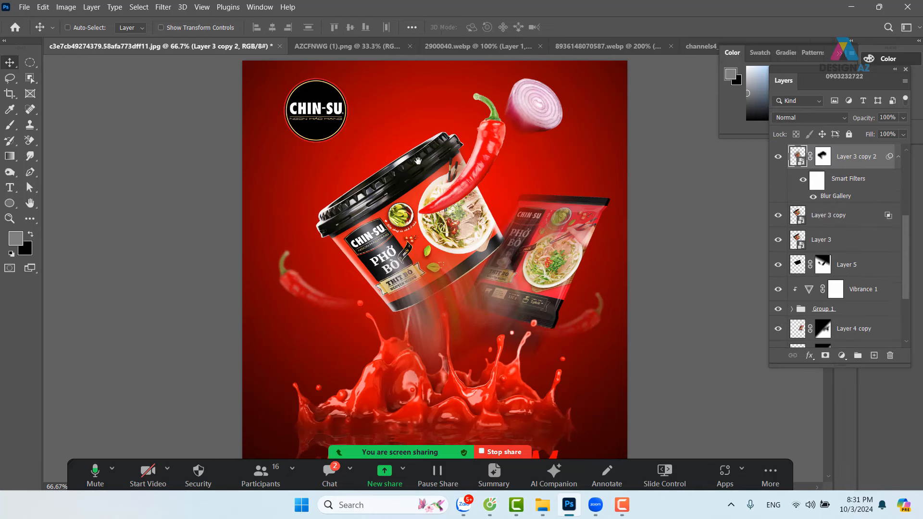
Enlarge the round CHIN-SU logo to about 124% in the poster's upper-left corner
{"action": "left_click_drag", "start_coordinate": [417, 161], "coordinate": [415, 169]}
{"action": "right_click", "coordinate": [325, 130]}
{"action": "left_click", "coordinate": [343, 135]}
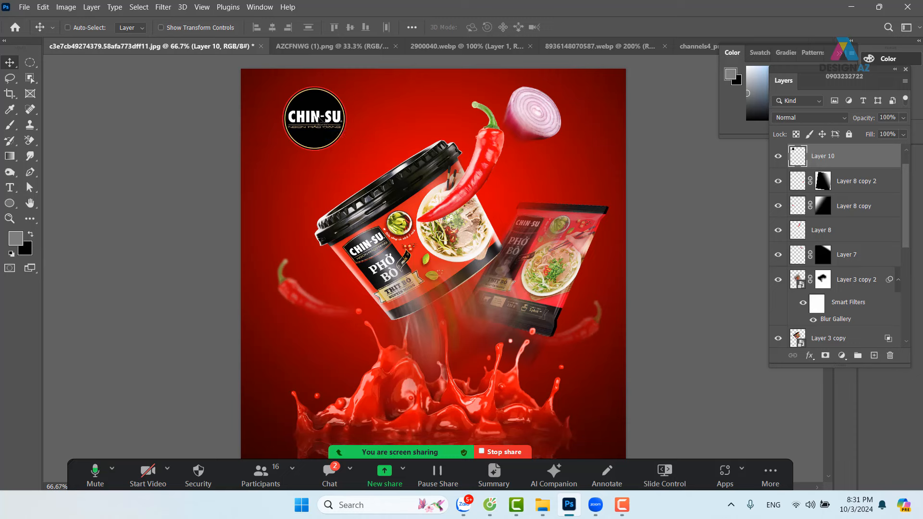
{"action": "right_click", "coordinate": [319, 119]}
{"action": "left_click", "coordinate": [336, 124]}
{"action": "key", "text": "ctrl+t"}
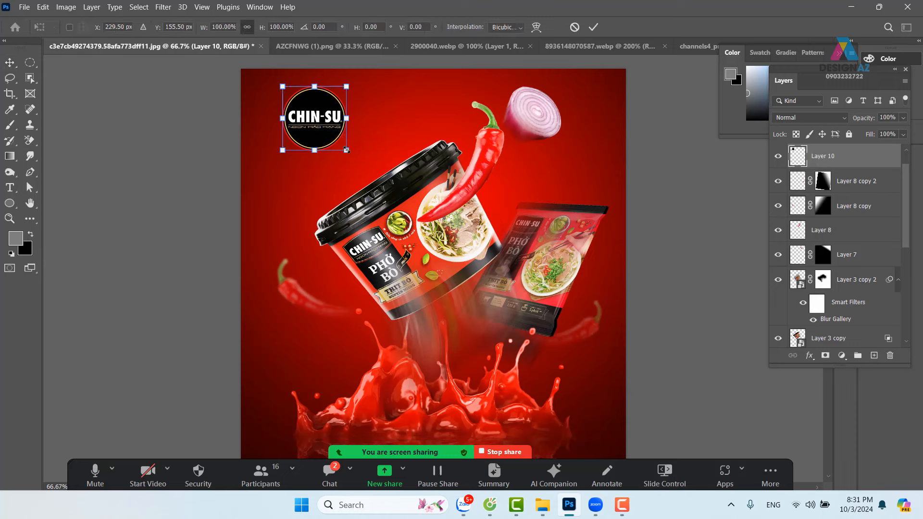
{"action": "mouse_move", "coordinate": [346, 150]}
{"action": "left_mouse_down"}
{"action": "mouse_move", "coordinate": [362, 167]}
{"action": "mouse_move", "coordinate": [332, 147]}
{"action": "left_mouse_up"}
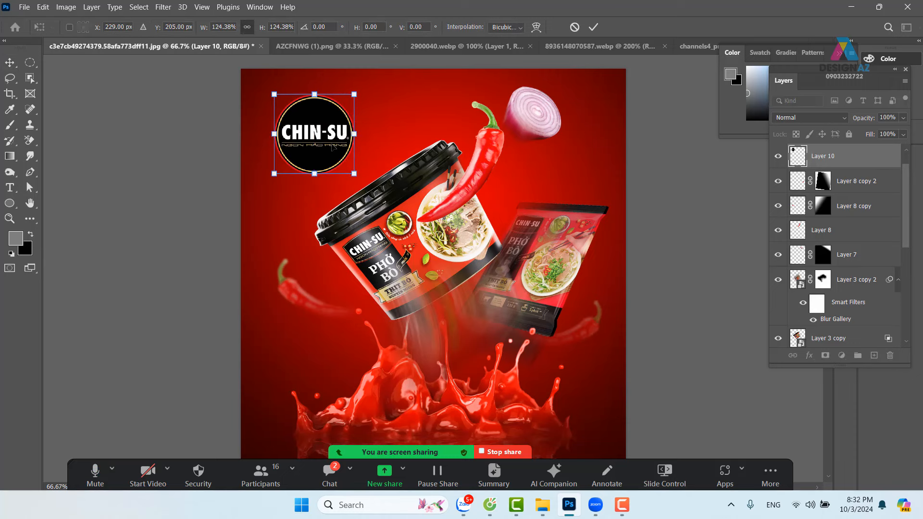
{"action": "key", "text": "Return"}
Move the Lorem Ipsum text back up to just above the red splash
{"action": "scroll", "coordinate": [461, 381], "scroll_direction": "down", "scroll_amount": 3}
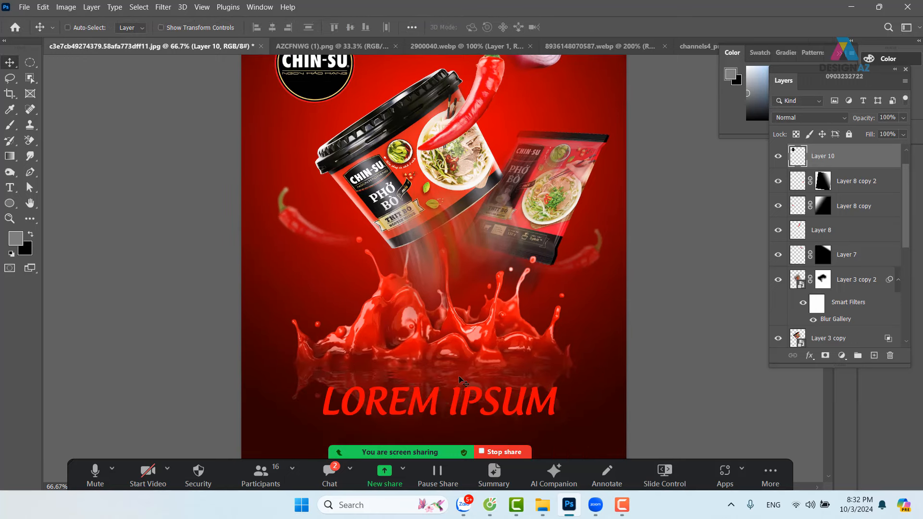
{"action": "right_click", "coordinate": [457, 407]}
{"action": "left_click", "coordinate": [480, 407]}
{"action": "left_click_drag", "start_coordinate": [456, 424], "coordinate": [495, 191]}
{"action": "key", "text": "ctrl"}
Warp the Lorem Ipsum text into an Arc with about 39.7% bend and lower it onto the top of the splash
{"action": "key", "text": "ctrl+t"}
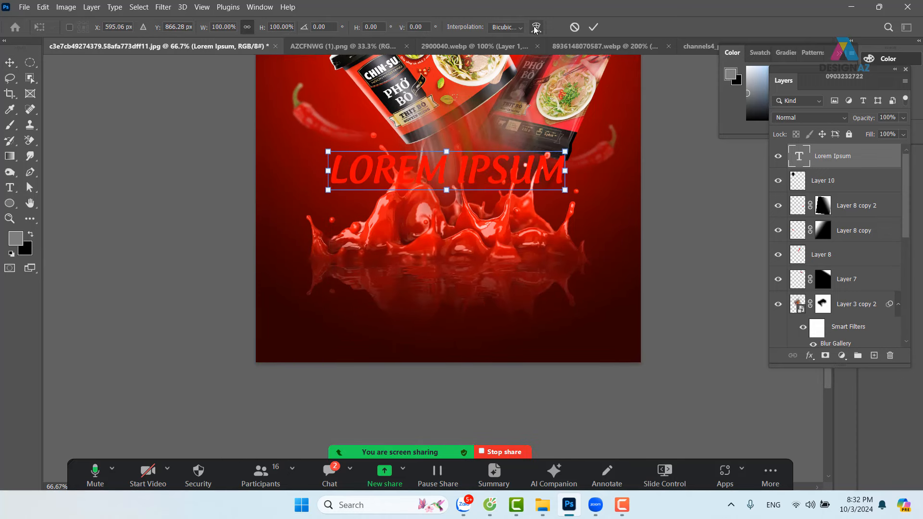
{"action": "left_click", "coordinate": [534, 27]}
{"action": "left_click", "coordinate": [307, 27]}
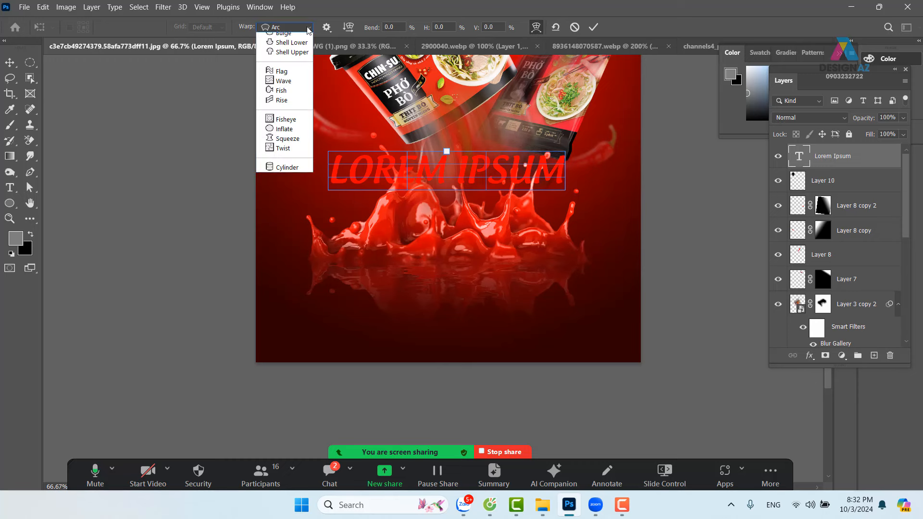
{"action": "left_click", "coordinate": [298, 57]}
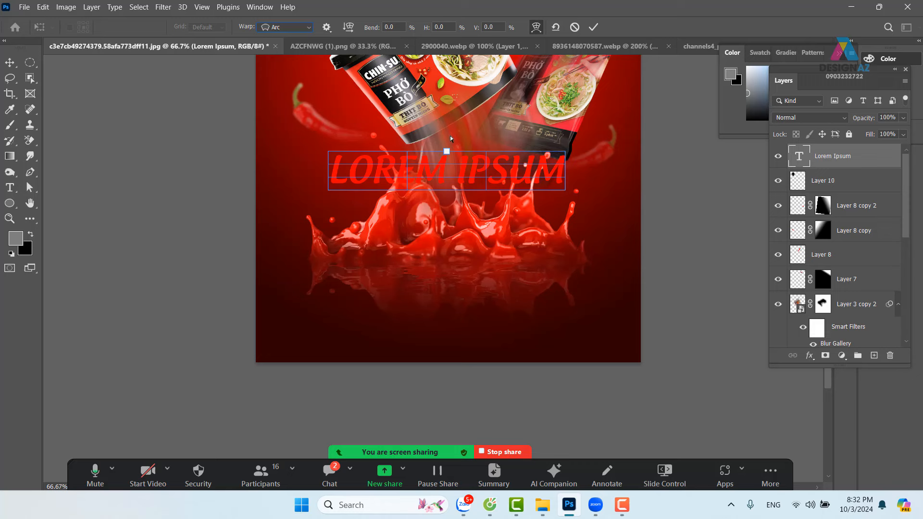
{"action": "left_click_drag", "start_coordinate": [446, 152], "coordinate": [486, 112]}
{"action": "left_click_drag", "start_coordinate": [512, 153], "coordinate": [510, 264]}
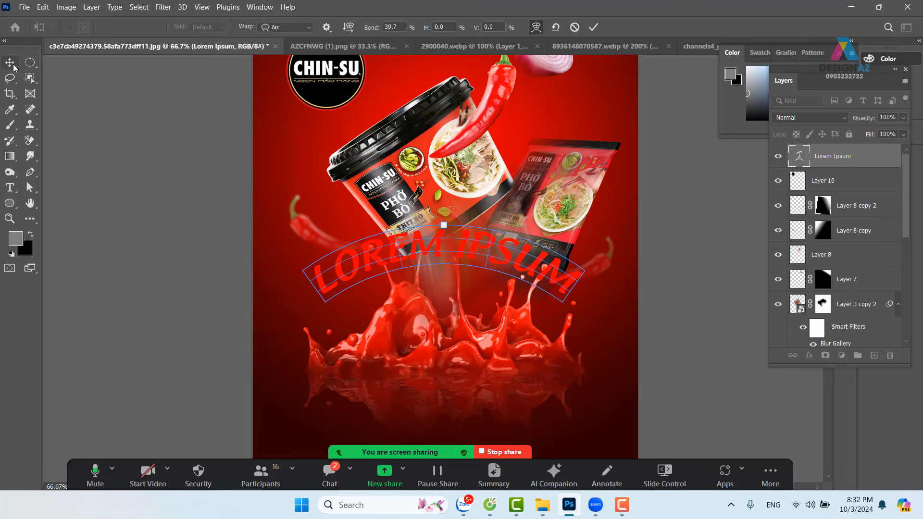
{"action": "left_click", "coordinate": [593, 28]}
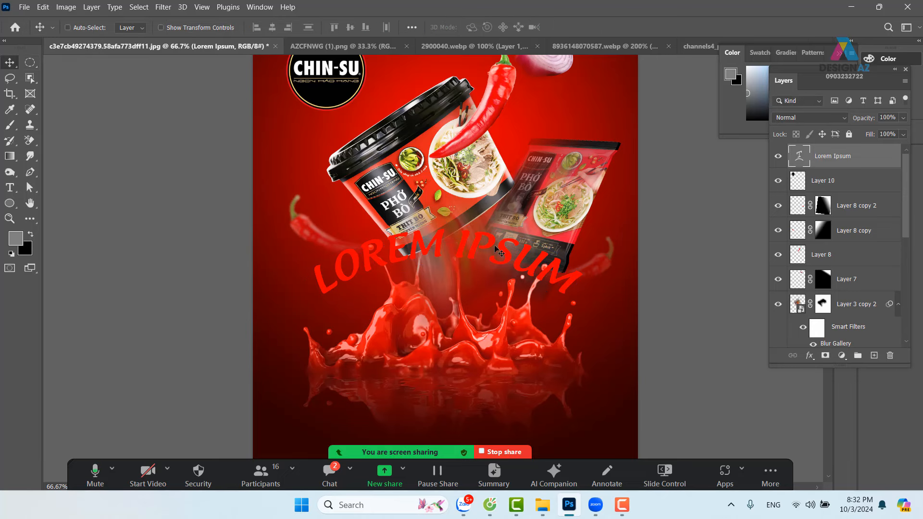
{"action": "left_click_drag", "start_coordinate": [454, 239], "coordinate": [454, 274]}
{"action": "left_click_drag", "start_coordinate": [515, 284], "coordinate": [489, 320]}
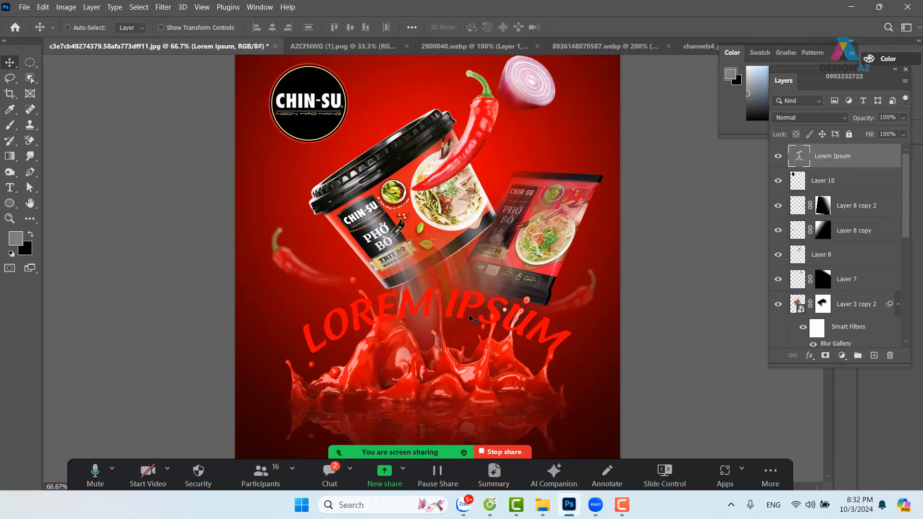
Try the pale colour ffeded on the arched Lorem Ipsum text, and undo the colour change
{"action": "key", "text": "t"}
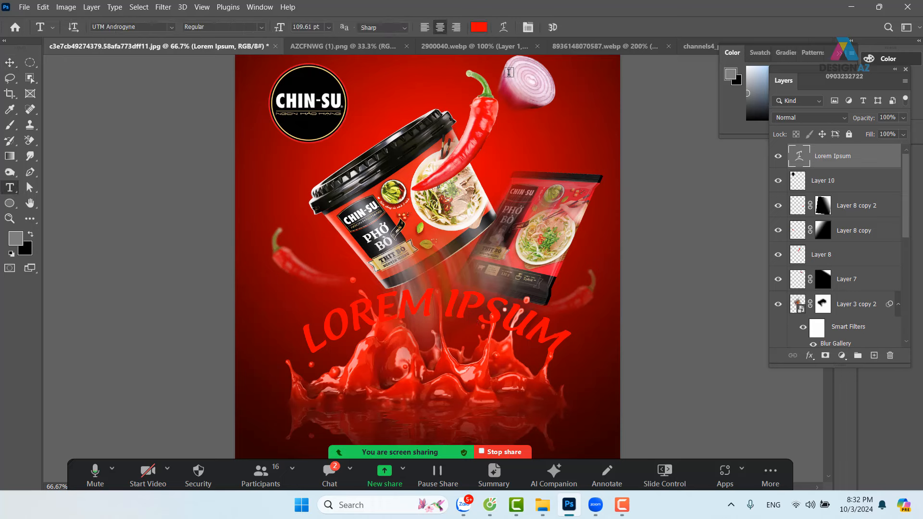
{"action": "left_click", "coordinate": [479, 27]}
{"action": "left_click_drag", "start_coordinate": [594, 195], "coordinate": [527, 173]}
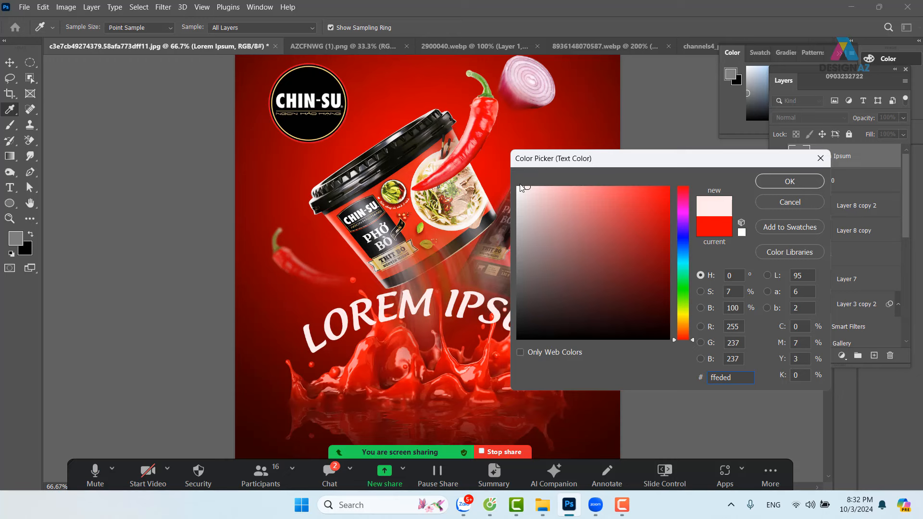
{"action": "left_click", "coordinate": [780, 181]}
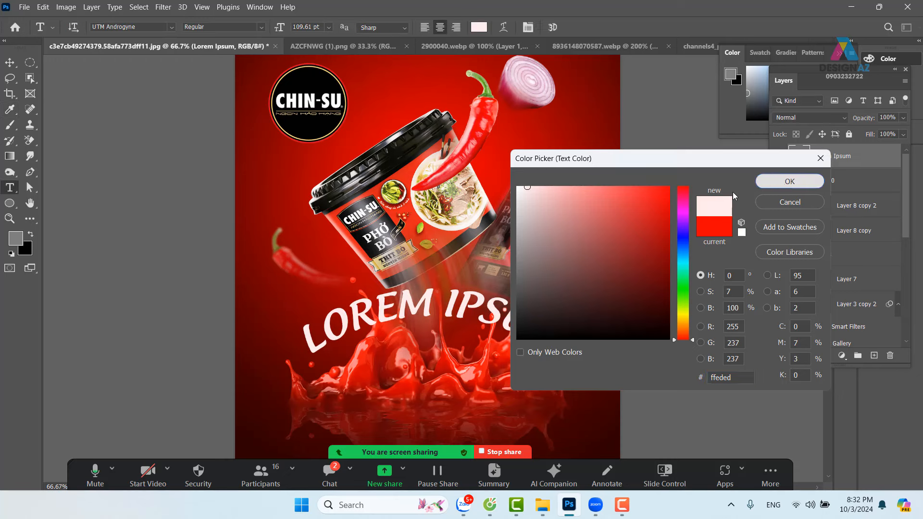
{"action": "key", "text": "ctrl+z"}
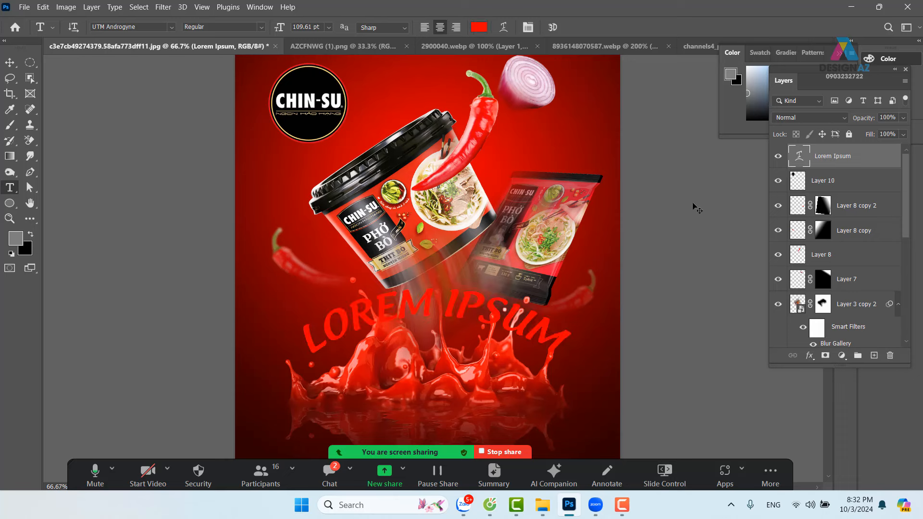
{"action": "left_click", "coordinate": [10, 63]}
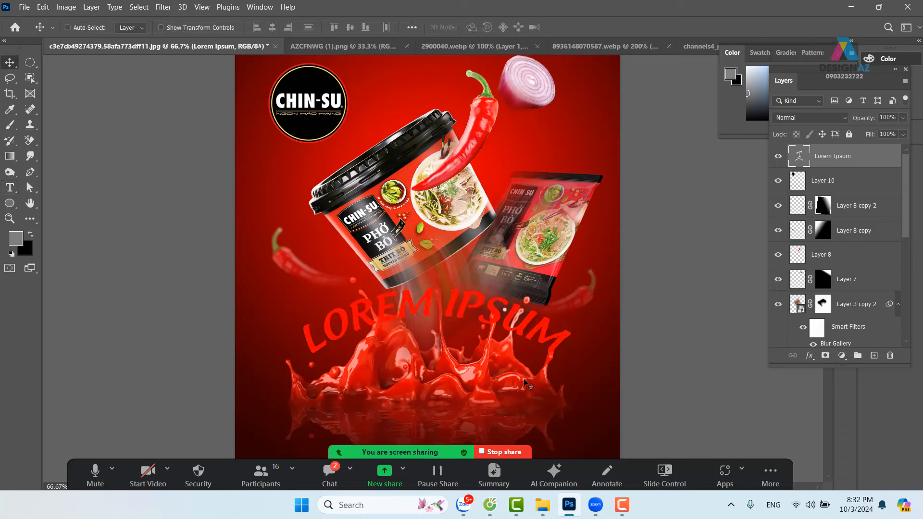
Apply a default Inner Bevel to the arched Lorem Ipsum text with 105% depth, 13 px size and a linear gloss contour
{"action": "right_click", "coordinate": [828, 162]}
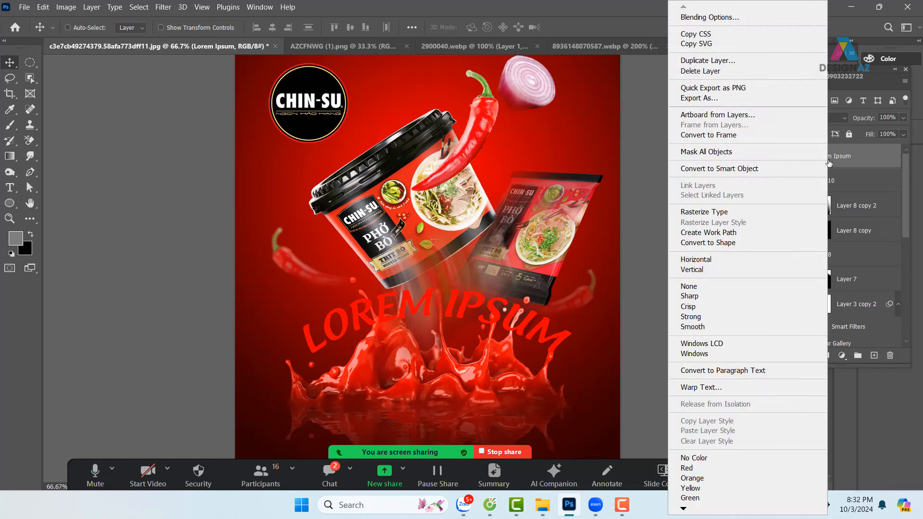
{"action": "left_click", "coordinate": [735, 19]}
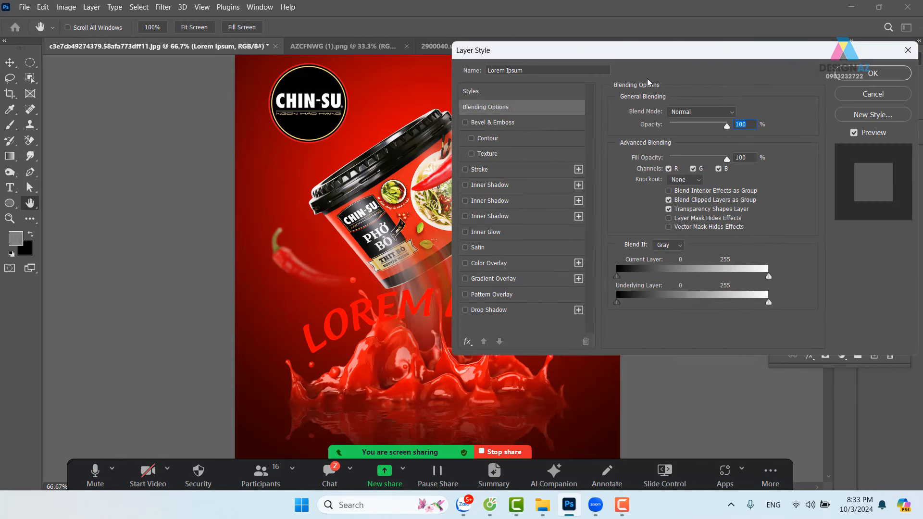
{"action": "left_click_drag", "start_coordinate": [654, 57], "coordinate": [658, 37]}
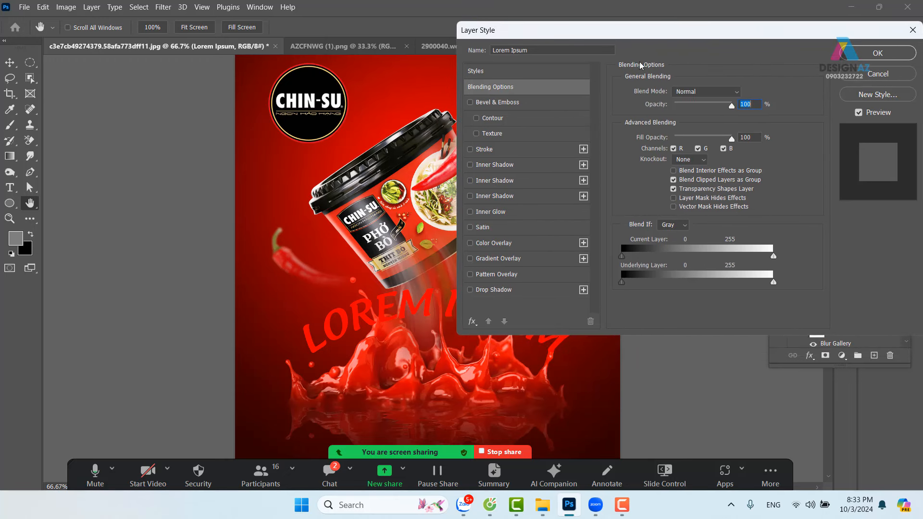
{"action": "left_click", "coordinate": [549, 104]}
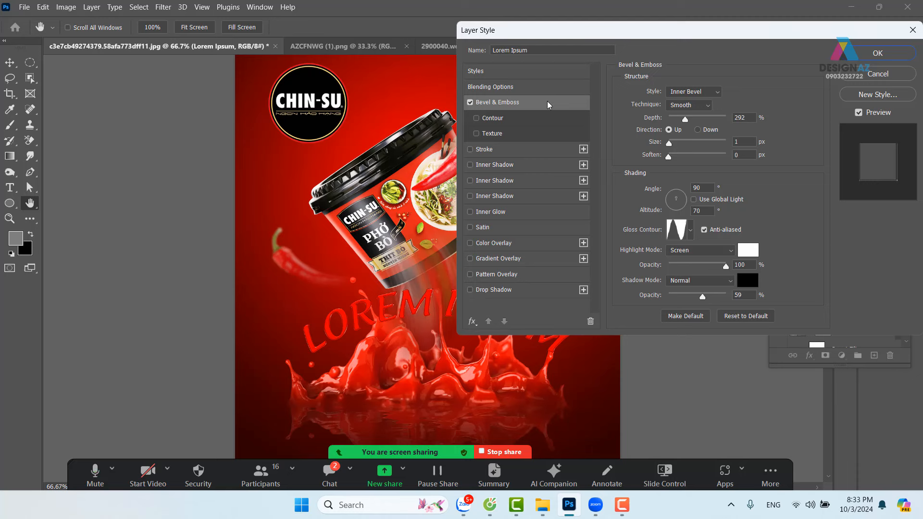
{"action": "left_click", "coordinate": [745, 315]}
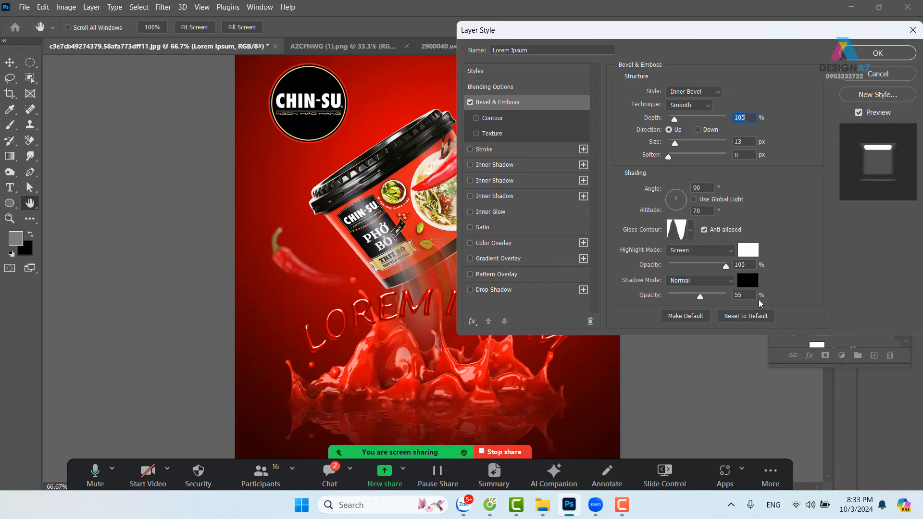
{"action": "left_click", "coordinate": [691, 234]}
{"action": "left_click", "coordinate": [623, 260]}
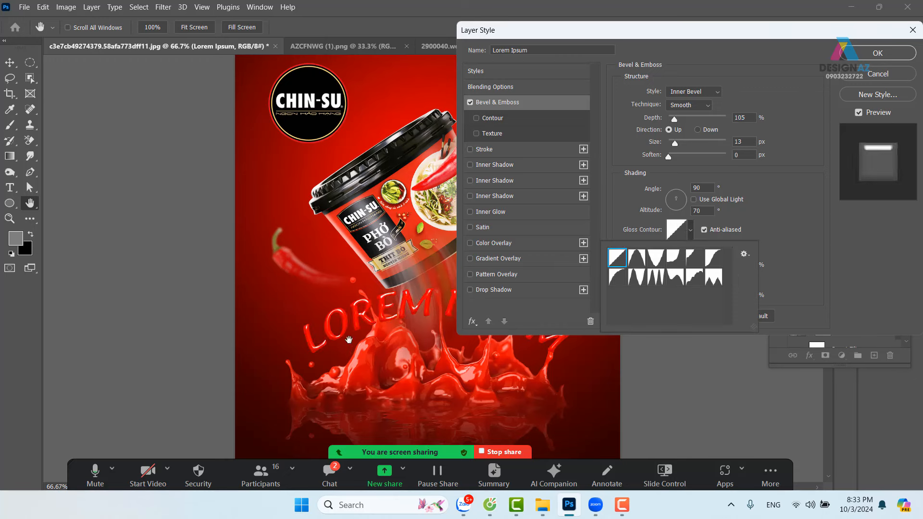
{"action": "left_click", "coordinate": [629, 38]}
{"action": "left_click_drag", "start_coordinate": [629, 37], "coordinate": [679, 25]}
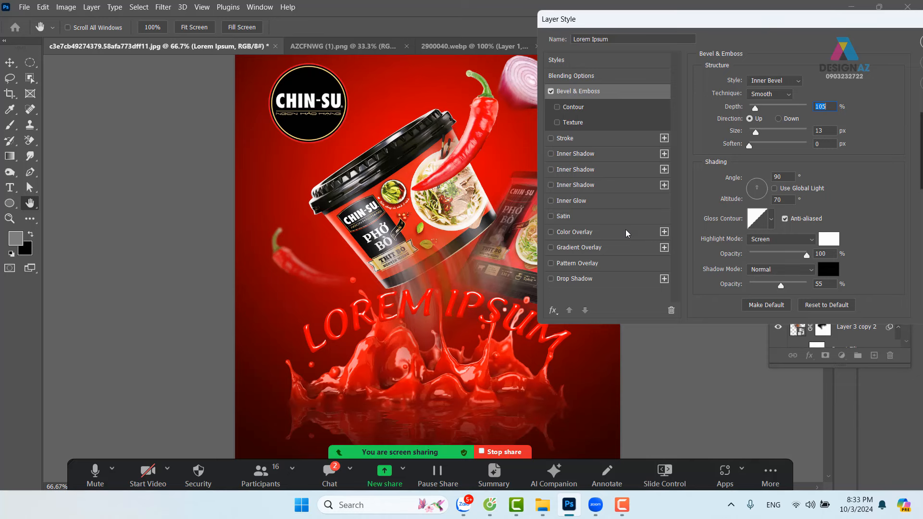
{"action": "left_click_drag", "start_coordinate": [796, 21], "coordinate": [743, 21]}
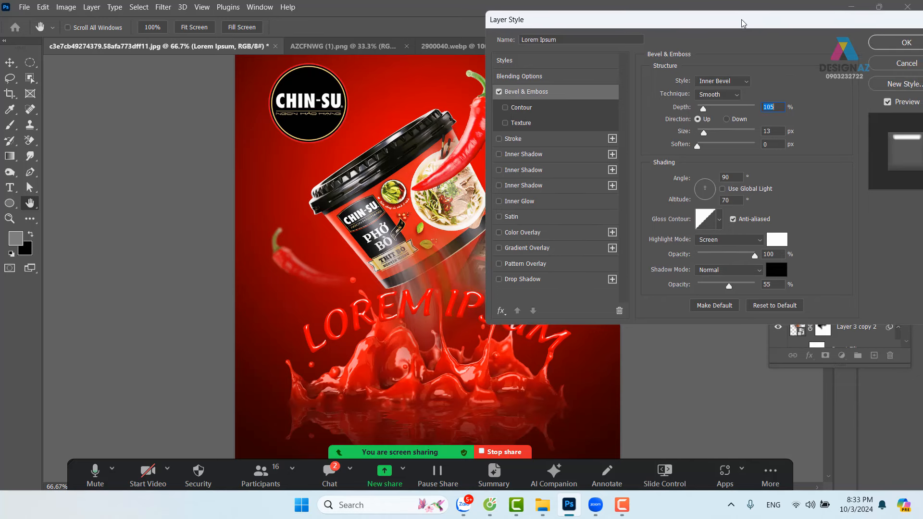
Add a drop shadow to the arched text in dark red 460000, with 47% opacity and 27 px distance
{"action": "left_click", "coordinate": [581, 281]}
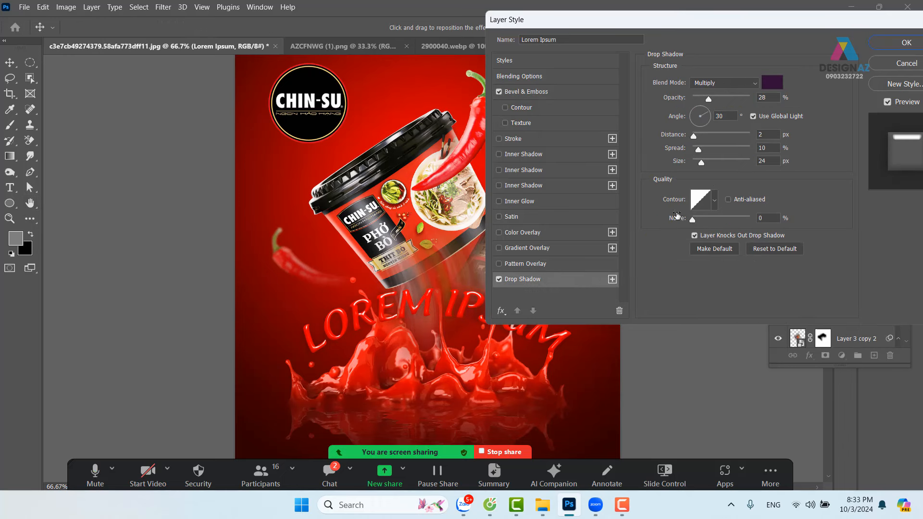
{"action": "left_click", "coordinate": [767, 86]}
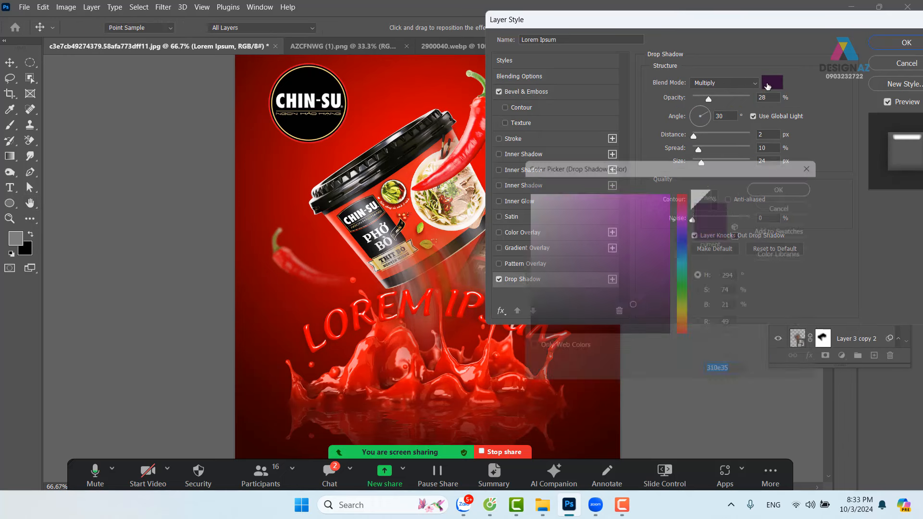
{"action": "left_click_drag", "start_coordinate": [689, 202], "coordinate": [691, 178]}
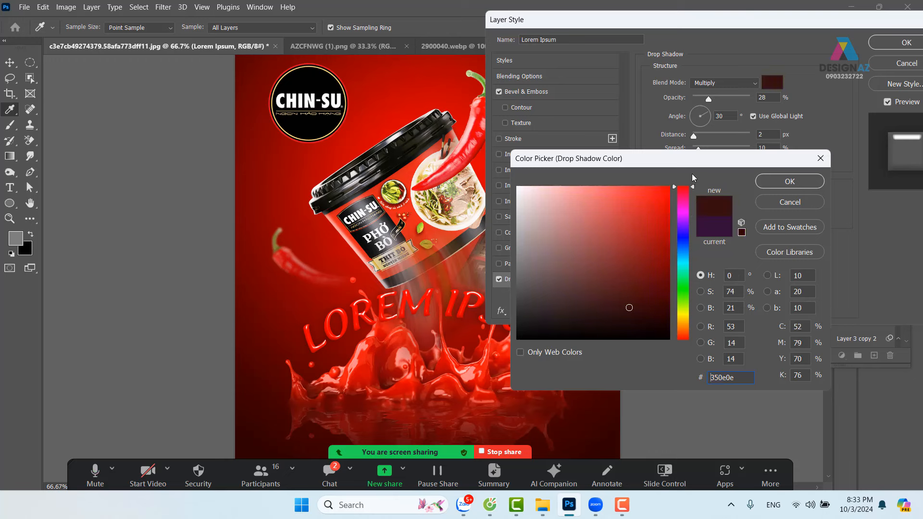
{"action": "left_click_drag", "start_coordinate": [661, 293], "coordinate": [695, 289]}
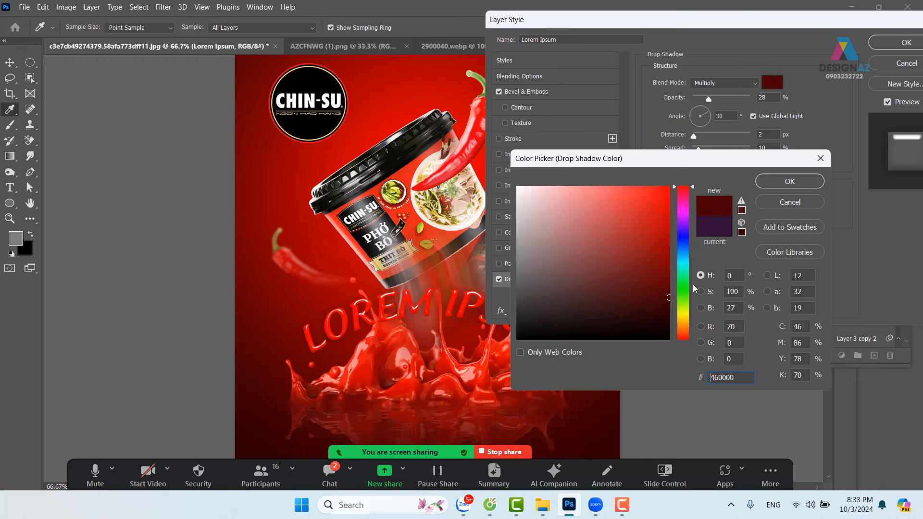
{"action": "left_click", "coordinate": [786, 183]}
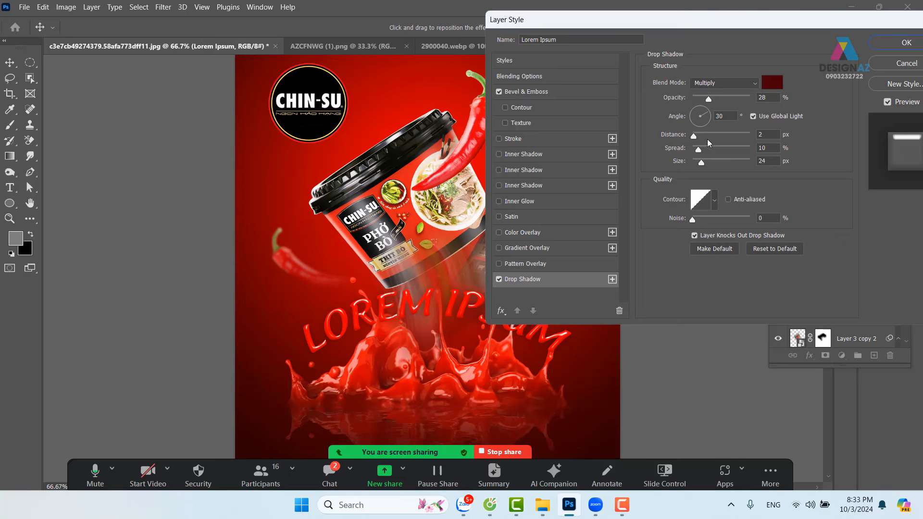
{"action": "left_click_drag", "start_coordinate": [694, 137], "coordinate": [709, 138]}
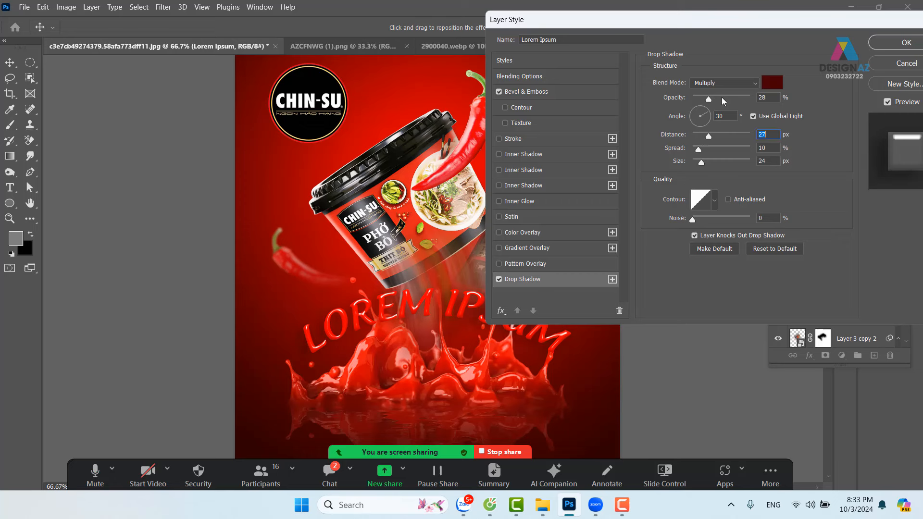
{"action": "mouse_move", "coordinate": [708, 99]}
{"action": "left_mouse_down"}
{"action": "mouse_move", "coordinate": [748, 99]}
{"action": "mouse_move", "coordinate": [720, 102]}
{"action": "left_mouse_up"}
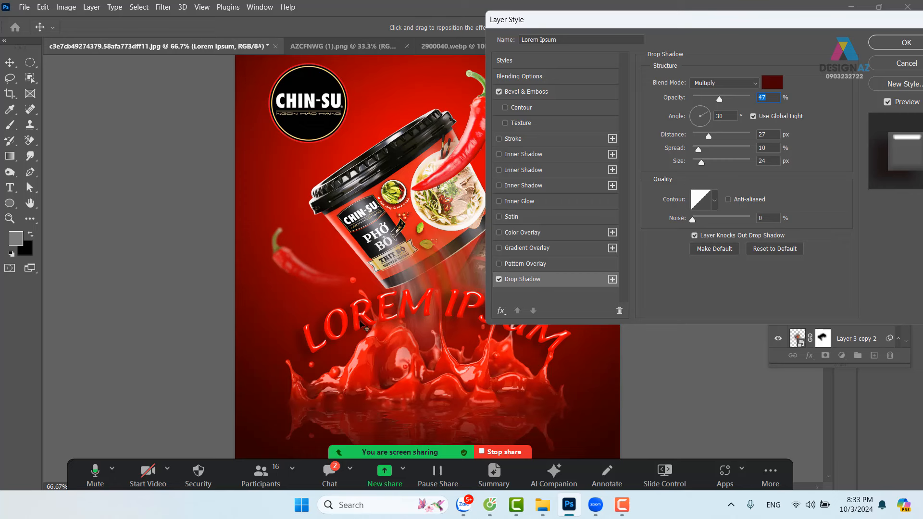
Refine the arched text's bevel to 115% depth and 7 px size, and its drop shadow to 60% opacity and 18 px distance
{"action": "left_click", "coordinate": [552, 92]}
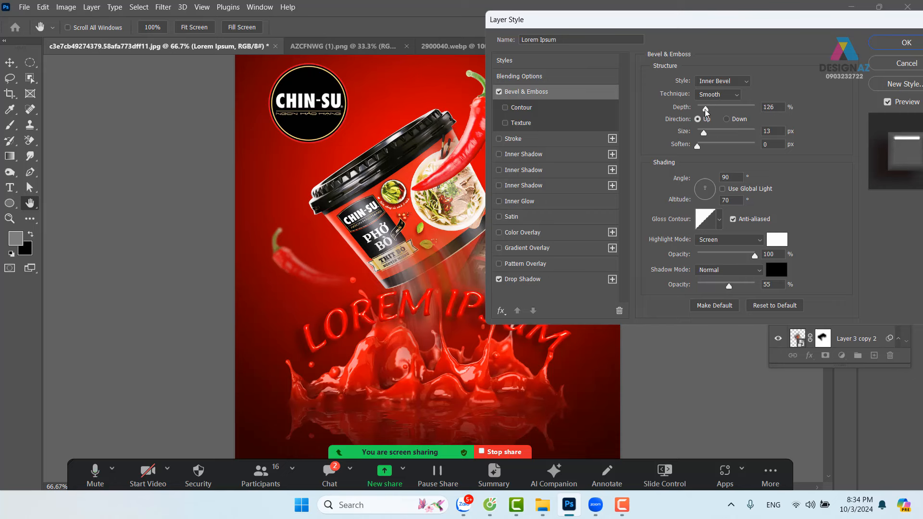
{"action": "left_click_drag", "start_coordinate": [704, 112], "coordinate": [701, 139]}
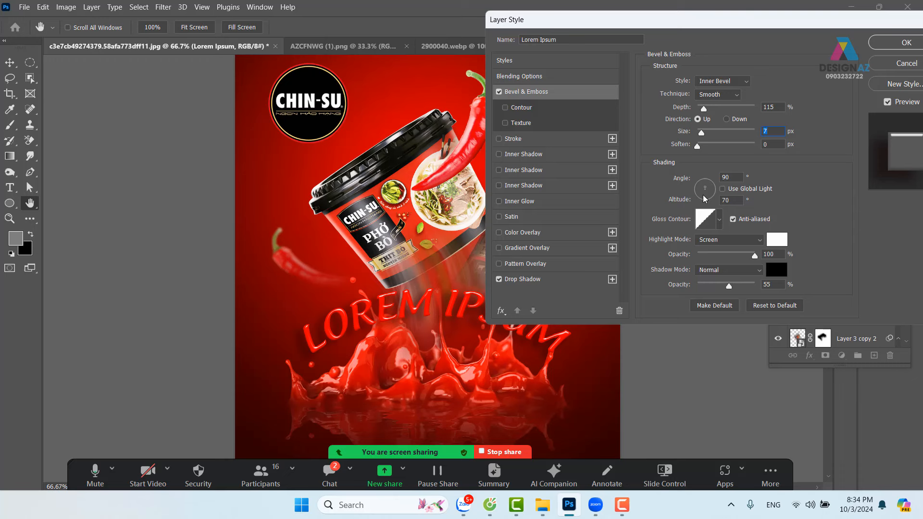
{"action": "left_click", "coordinate": [556, 283]}
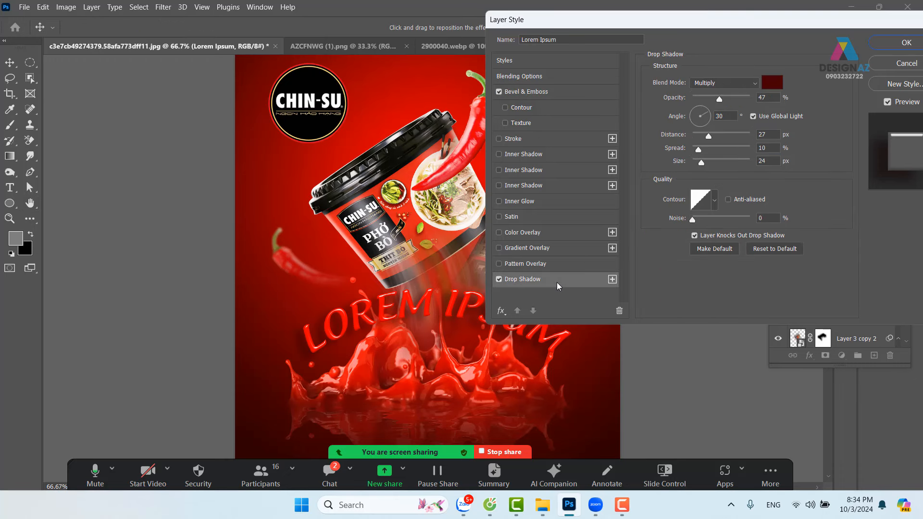
{"action": "left_click_drag", "start_coordinate": [719, 98], "coordinate": [727, 100]}
{"action": "left_click_drag", "start_coordinate": [711, 135], "coordinate": [703, 134]}
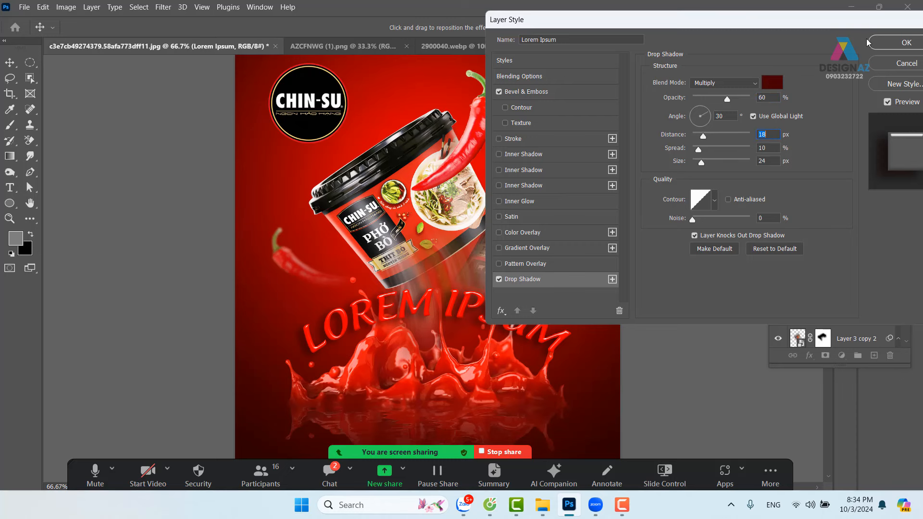
{"action": "left_click", "coordinate": [886, 44]}
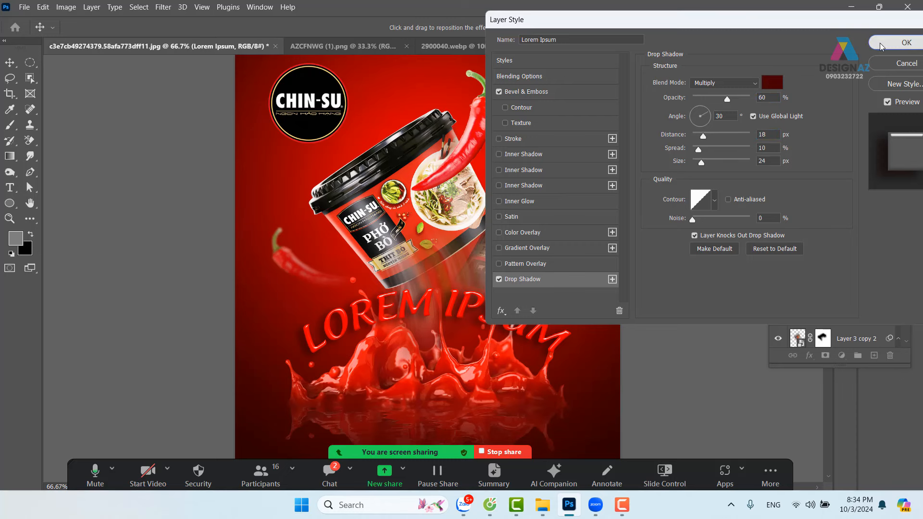
Try bringing Layer 3 copy 2 in front of the arched text and adjusting the cup on Layer 3 copy, undoing both changes
{"action": "right_click", "coordinate": [439, 277]}
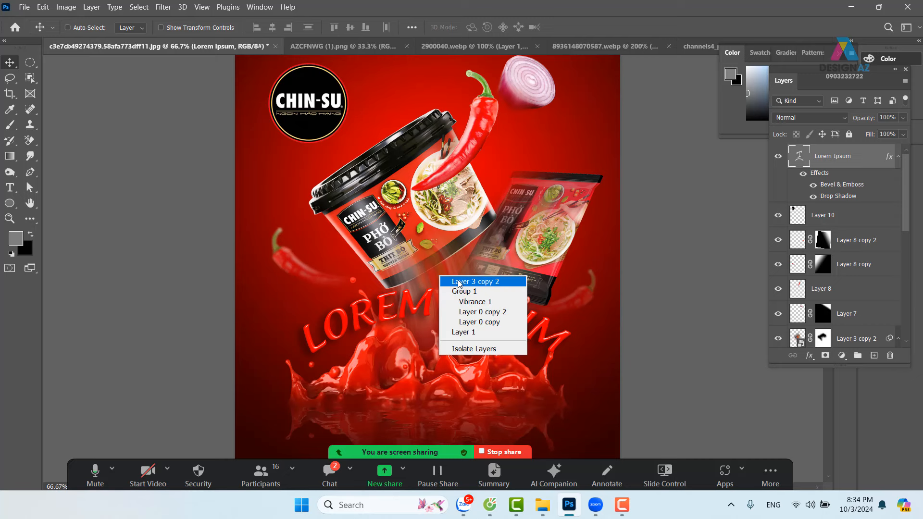
{"action": "left_click", "coordinate": [452, 282]}
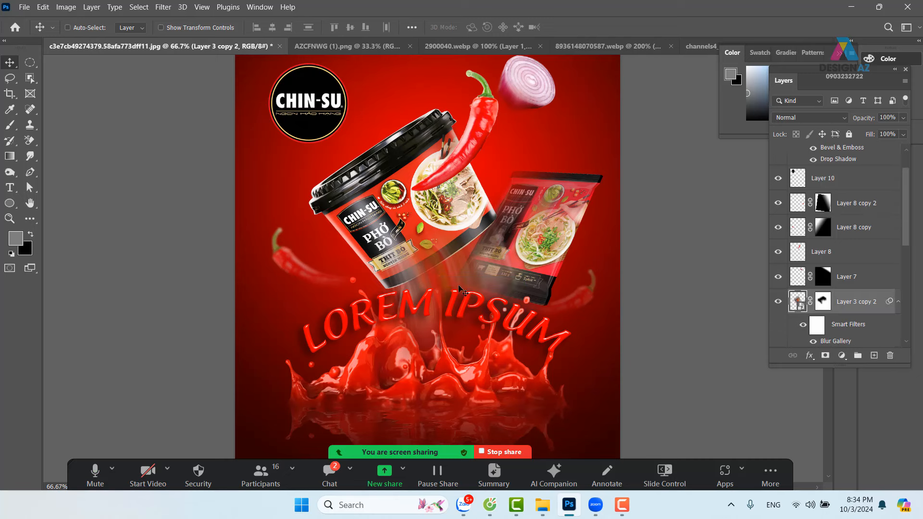
{"action": "right_click", "coordinate": [456, 234]}
{"action": "left_click", "coordinate": [458, 235]}
{"action": "left_click", "coordinate": [462, 240], "text": "ctrl"}
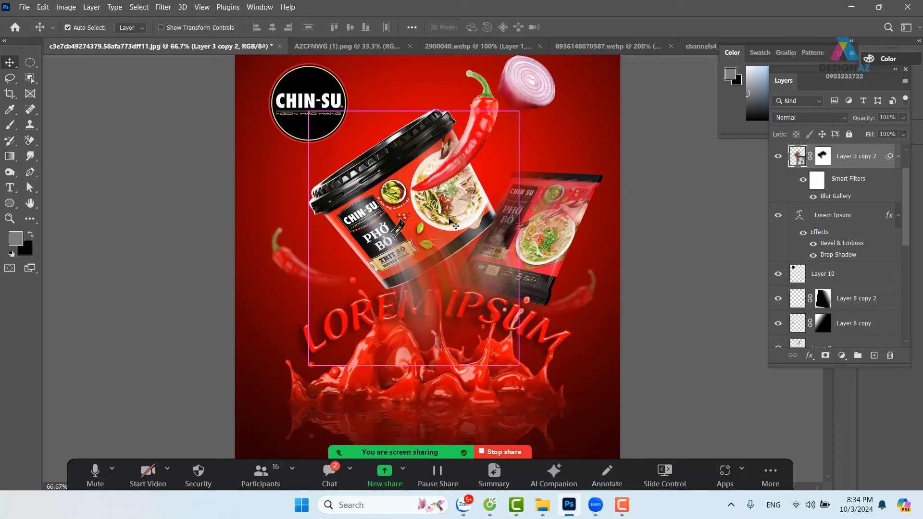
{"action": "key", "text": "ctrl+z"}
{"action": "right_click", "coordinate": [398, 214]}
{"action": "left_click", "coordinate": [398, 214]}
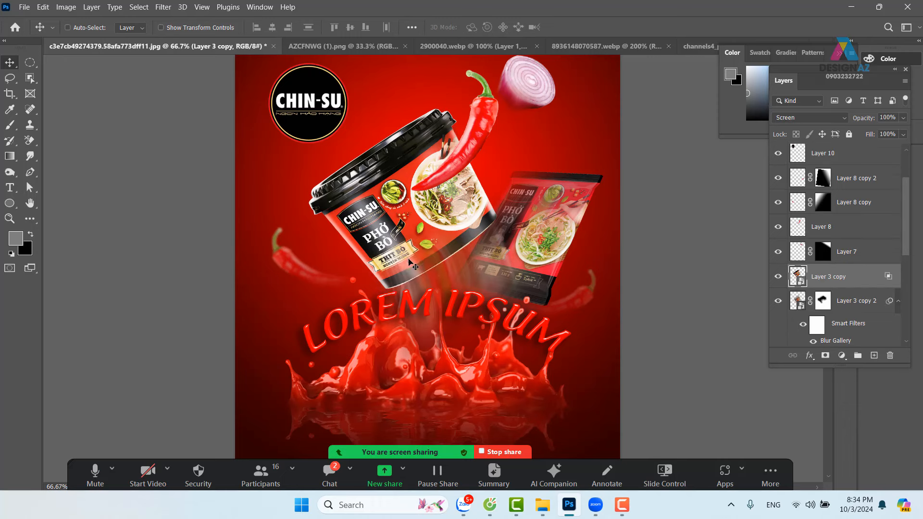
{"action": "left_click_drag", "start_coordinate": [408, 238], "coordinate": [413, 251]}
{"action": "key", "text": "ctrl+z"}
Add a second, unwarped Lorem Ipsum text layer above the arched headline's layer
{"action": "right_click", "coordinate": [472, 316]}
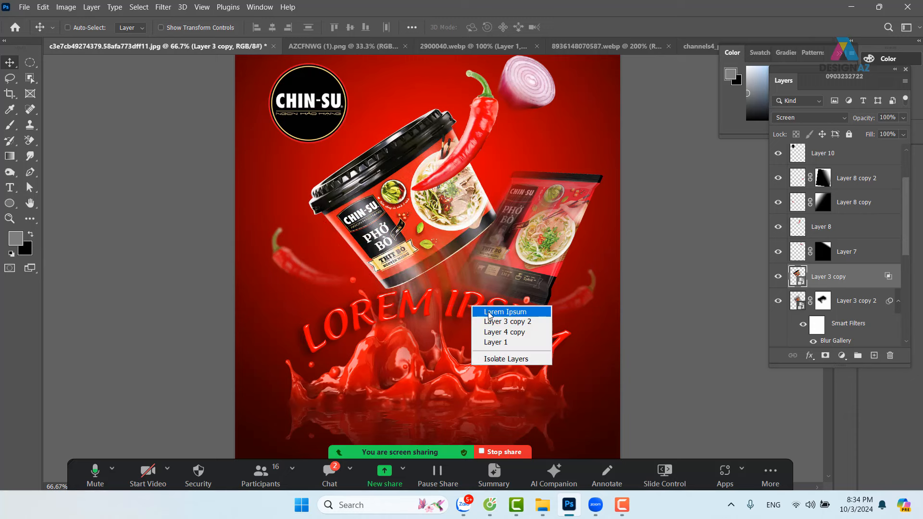
{"action": "left_click", "coordinate": [480, 310]}
{"action": "left_click_drag", "start_coordinate": [473, 344], "coordinate": [474, 320]}
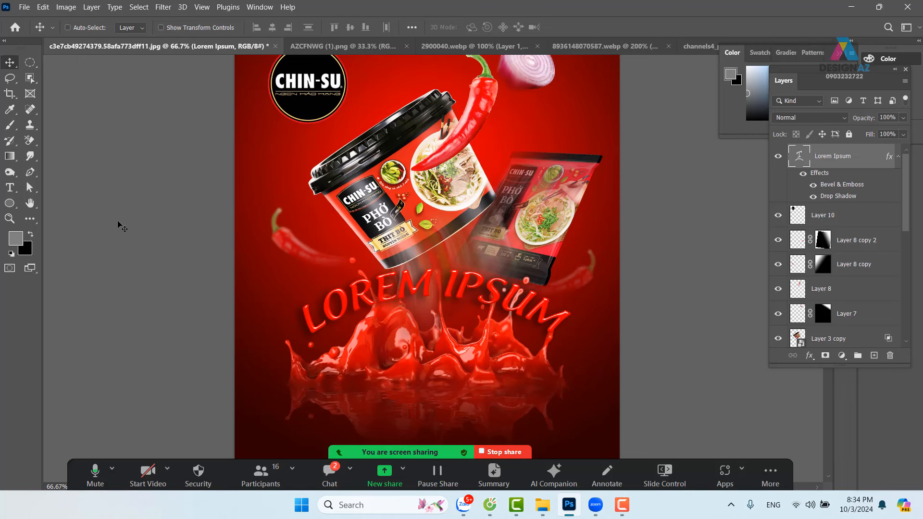
{"action": "left_click", "coordinate": [10, 188]}
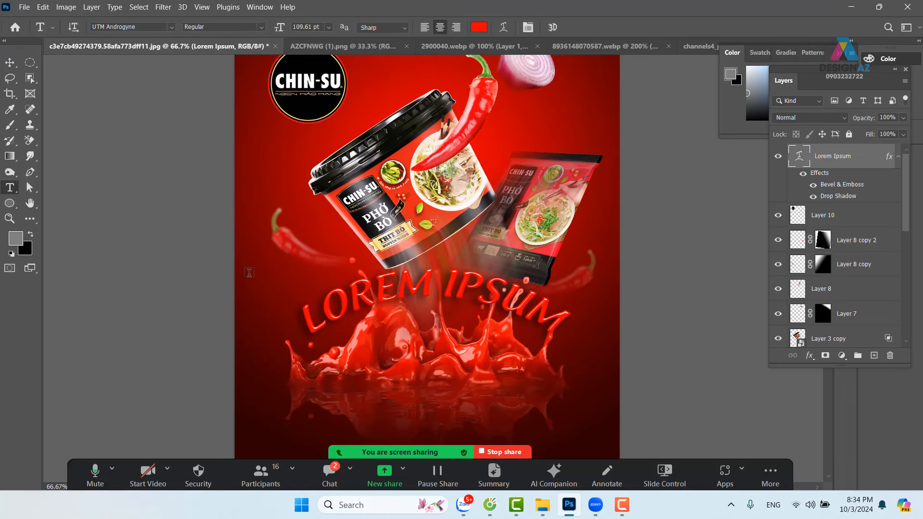
{"action": "left_click", "coordinate": [292, 306]}
{"action": "left_click", "coordinate": [9, 63]}
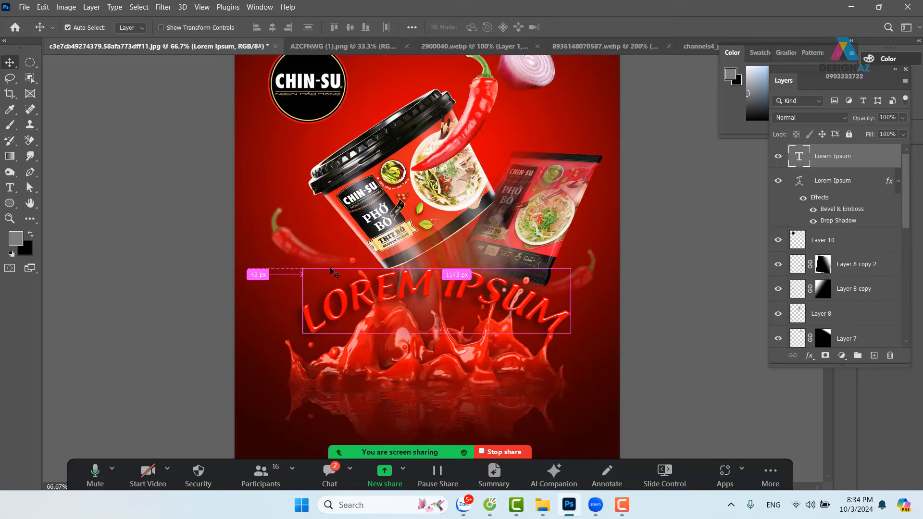
Shrink the new Lorem Ipsum text to about 37 pt and centre it under the arched headline
{"action": "key", "text": "ctrl+t"}
{"action": "left_click_drag", "start_coordinate": [260, 269], "coordinate": [330, 243]}
{"action": "key", "text": "Return"}
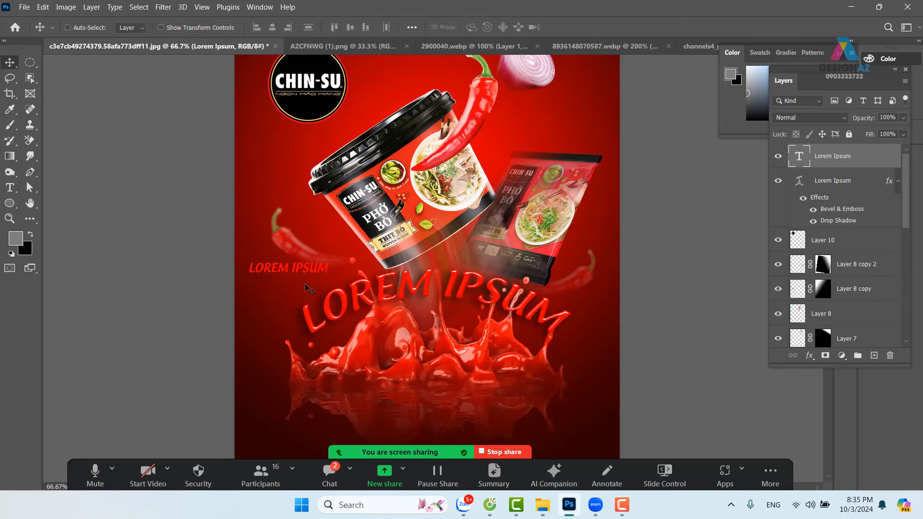
{"action": "left_click_drag", "start_coordinate": [302, 273], "coordinate": [443, 320]}
{"action": "left_click_drag", "start_coordinate": [484, 347], "coordinate": [493, 345]}
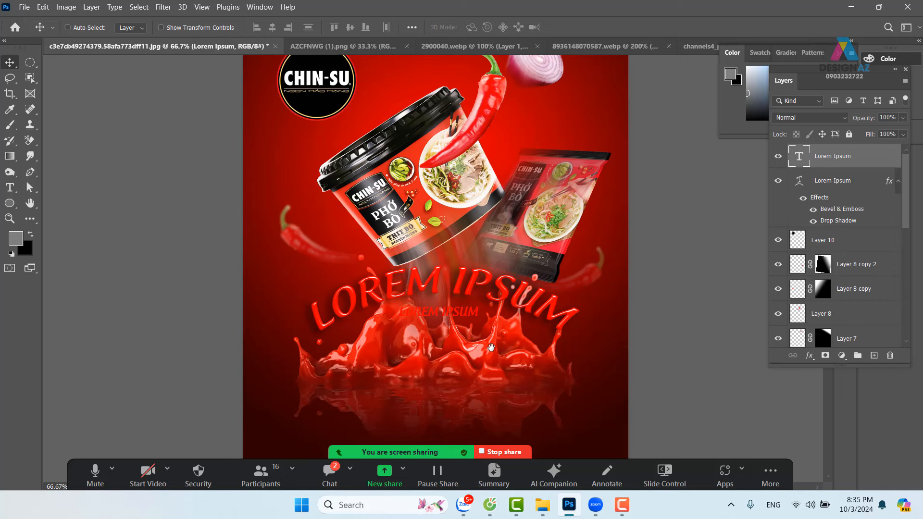
Set the small Lorem Ipsum text's colour to pale pink e4c7db
{"action": "key", "text": "t"}
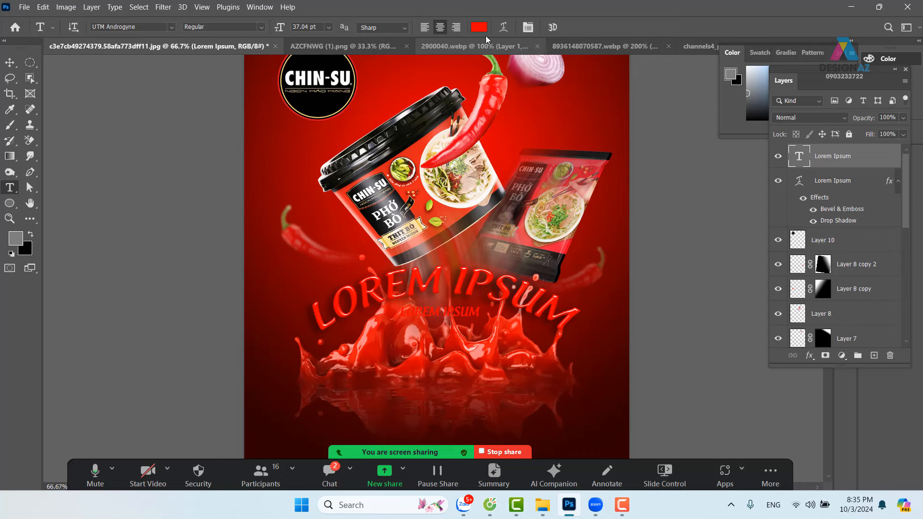
{"action": "left_click", "coordinate": [484, 29]}
{"action": "left_click", "coordinate": [547, 68]}
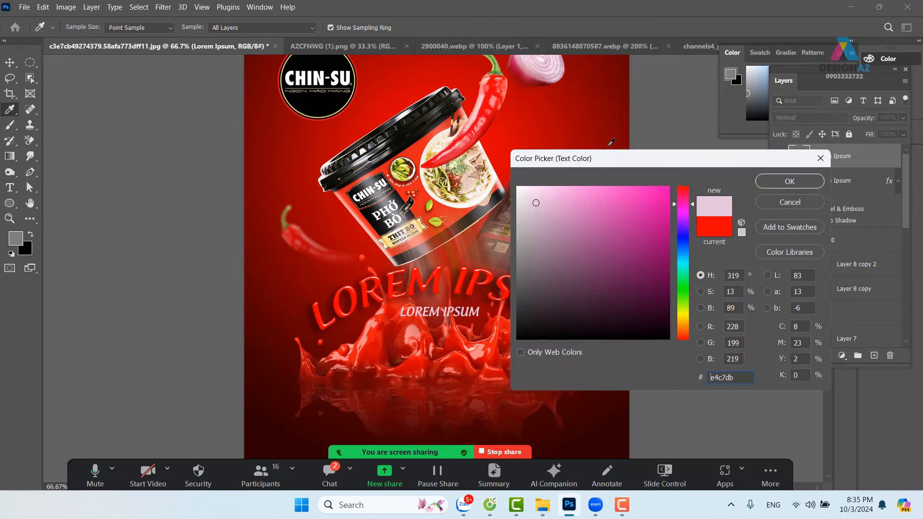
{"action": "left_click", "coordinate": [790, 183]}
{"action": "key", "text": "v"}
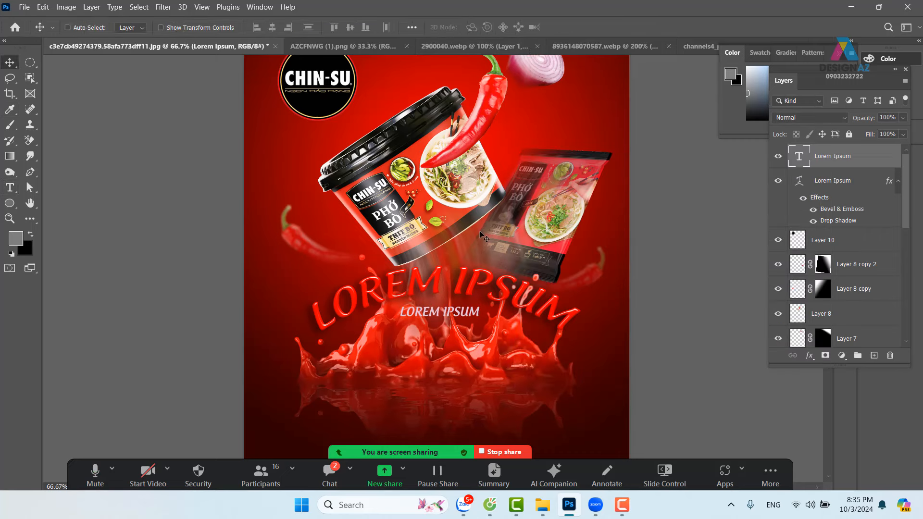
Enlarge the small Lorem Ipsum subtitle to about 127%, keeping it centred under the headline
{"action": "key", "text": "ctrl+t"}
{"action": "left_click_drag", "start_coordinate": [480, 305], "coordinate": [455, 314]}
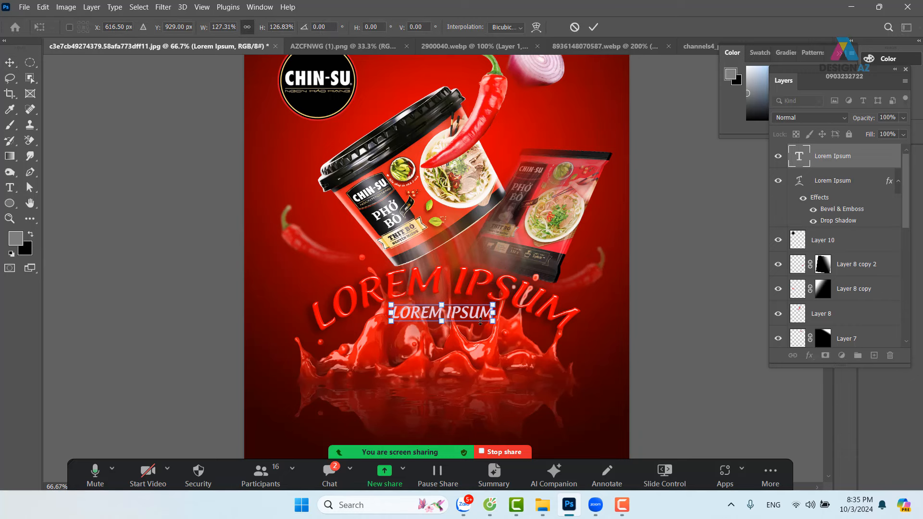
{"action": "key", "text": "Return"}
{"action": "left_click_drag", "start_coordinate": [505, 269], "coordinate": [477, 286]}
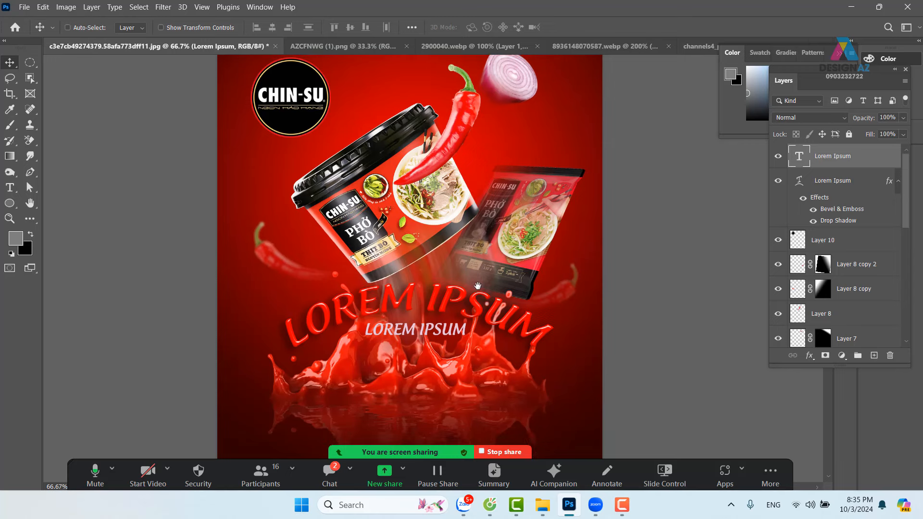
{"action": "key", "text": "ctrl+minus"}
{"action": "left_click_drag", "start_coordinate": [517, 319], "coordinate": [517, 295]}
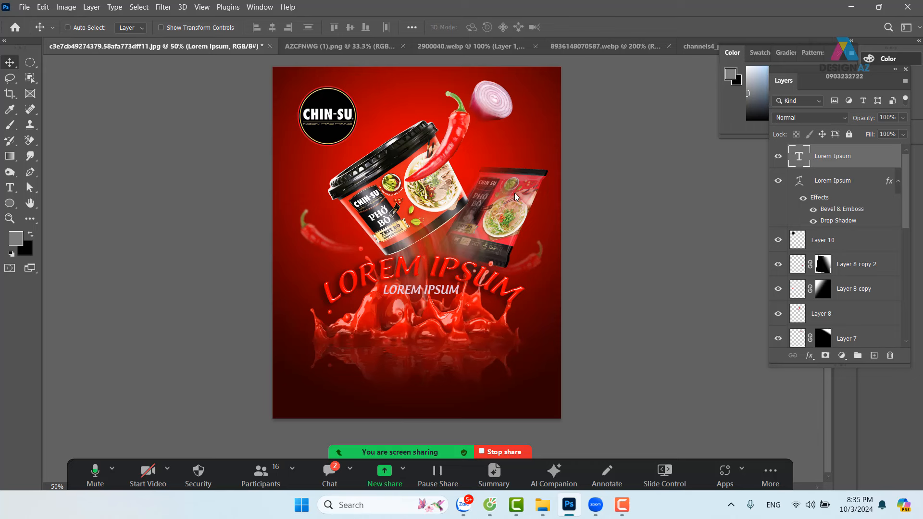
{"action": "key", "text": "ctrl+plus"}
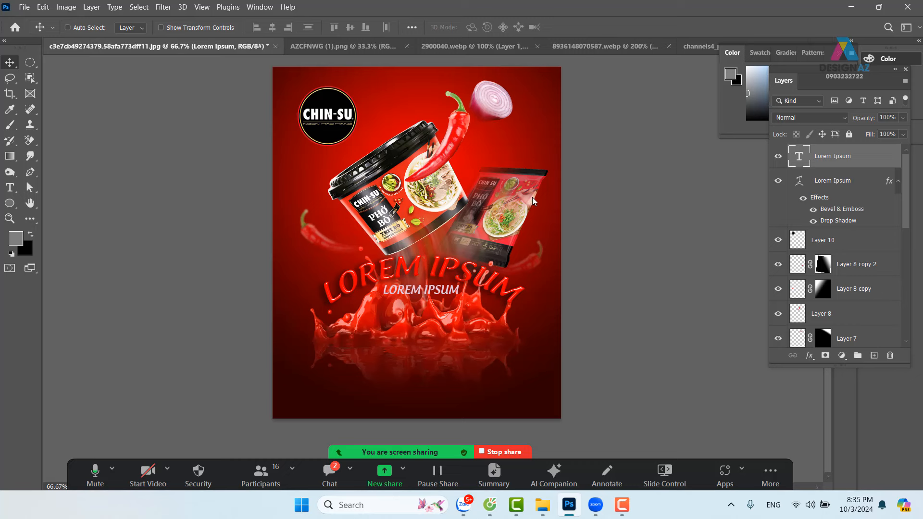
{"action": "key", "text": "ctrl+plus"}
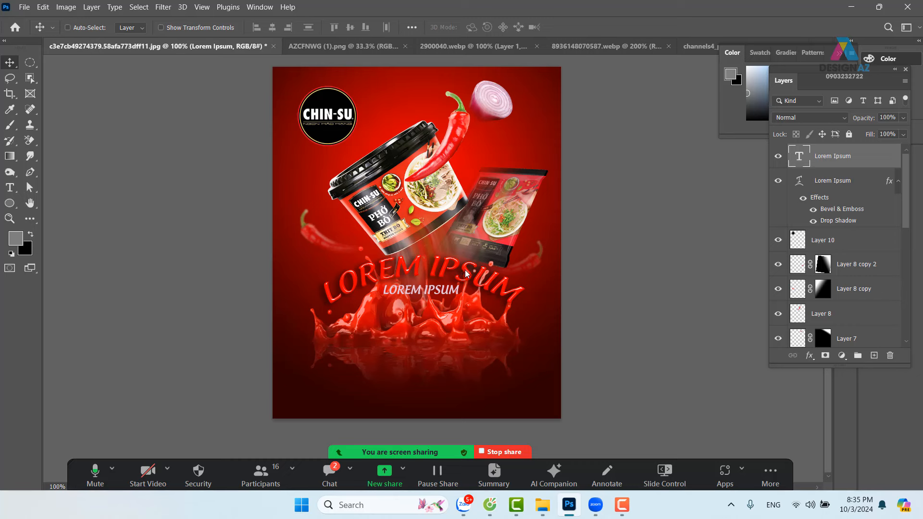
{"action": "key", "text": "ctrl+plus"}
{"action": "key", "text": "alt+shift"}
{"action": "right_click", "coordinate": [868, 153]}
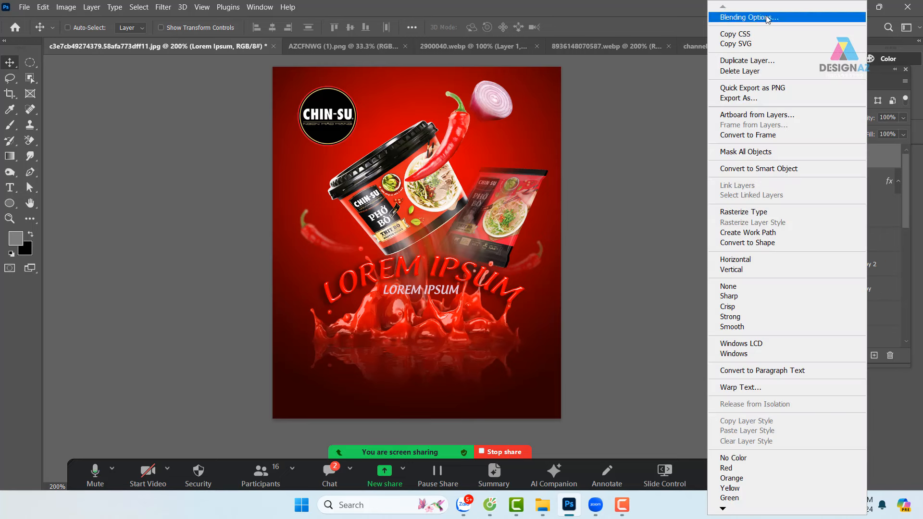
{"action": "left_click", "coordinate": [606, 164]}
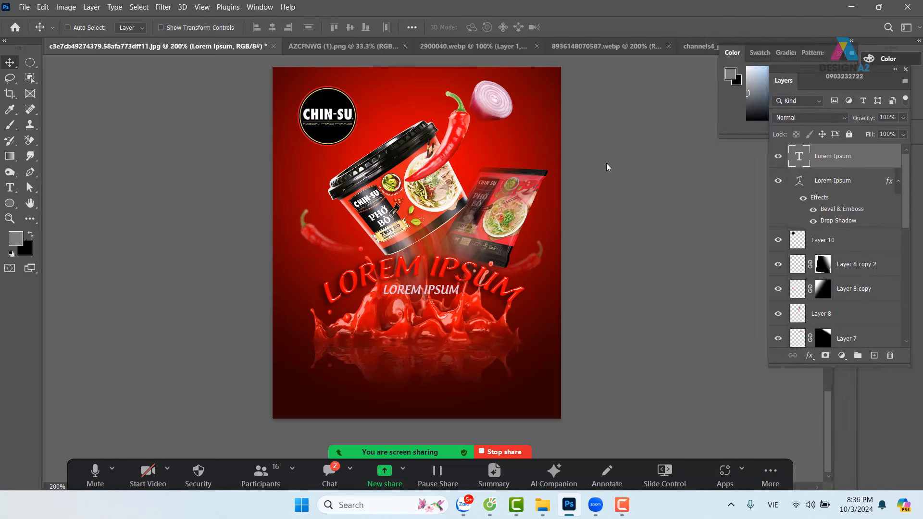
{"action": "left_click", "coordinate": [853, 181]}
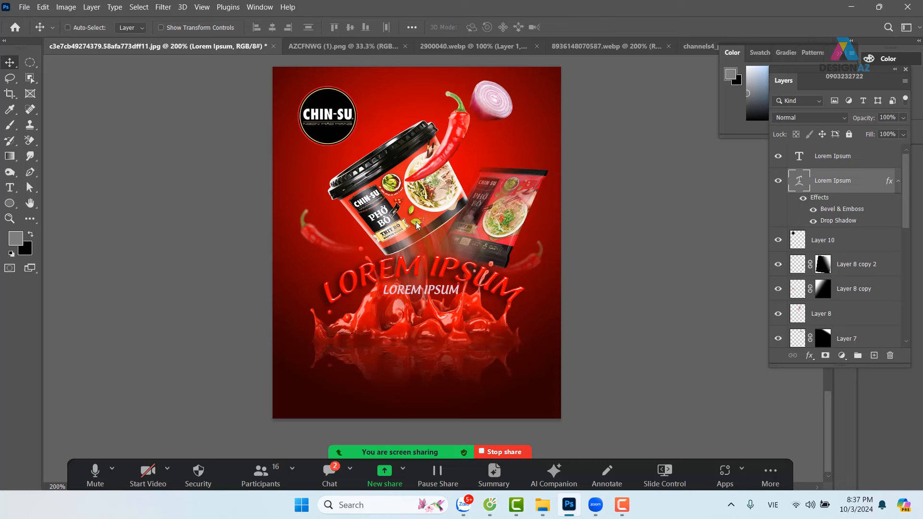
Stop sharing the screen in the Zoom meeting and switch to the screen recorder
{"action": "left_click", "coordinate": [520, 453]}
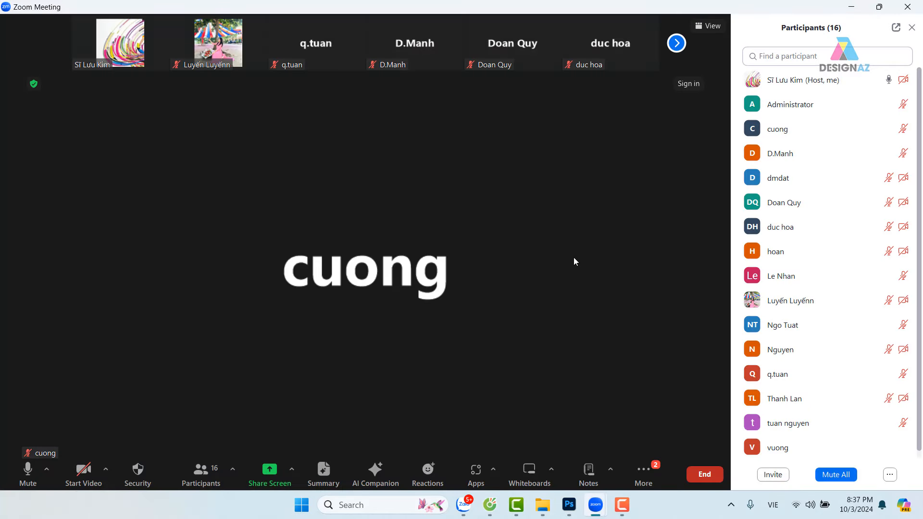
{"action": "left_click", "coordinate": [621, 504]}
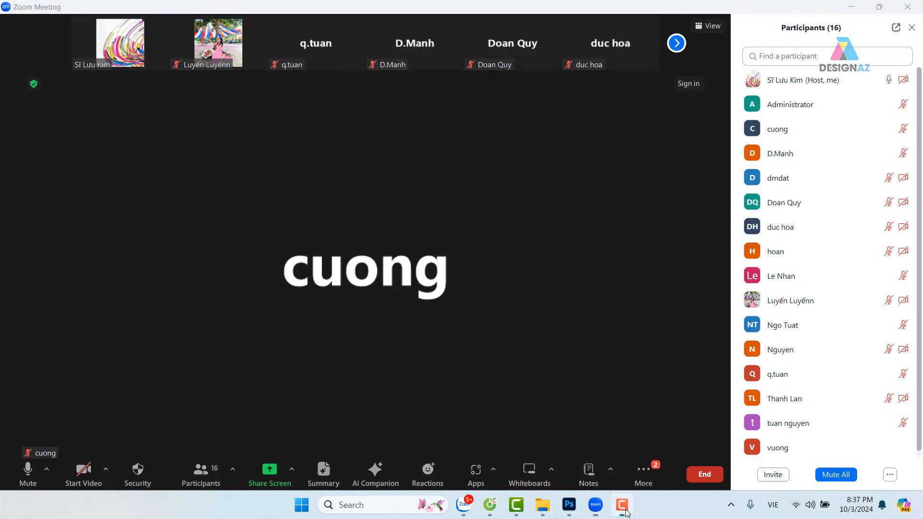